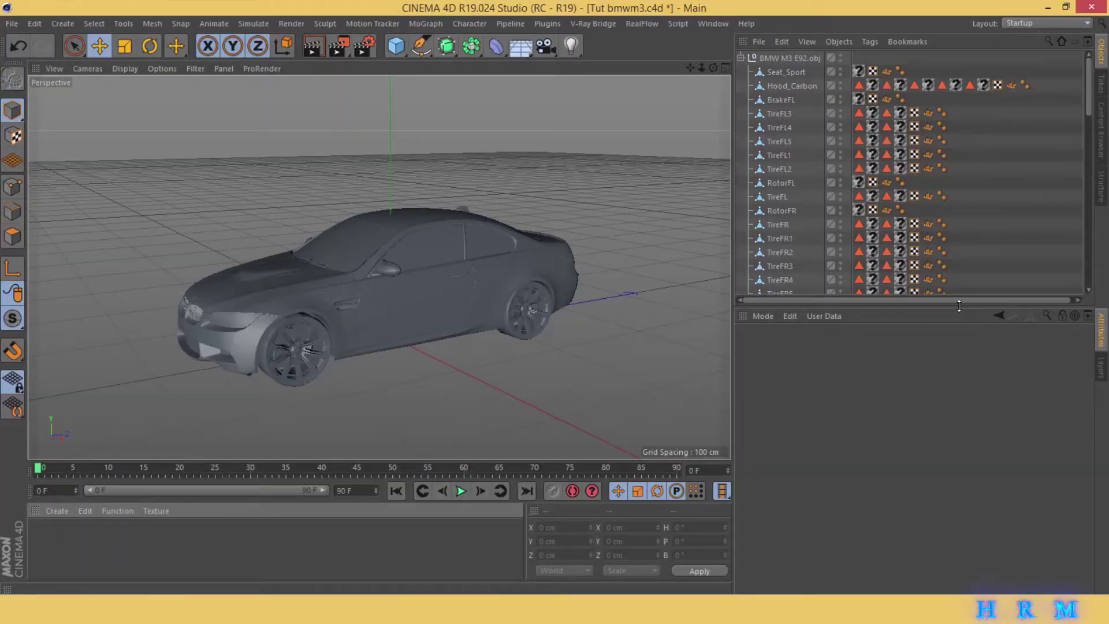
- Create a default material named Mat in the Material Manager and open it in the Material Editor
{"action": "left_click_drag", "start_coordinate": [961, 309], "coordinate": [961, 392]}
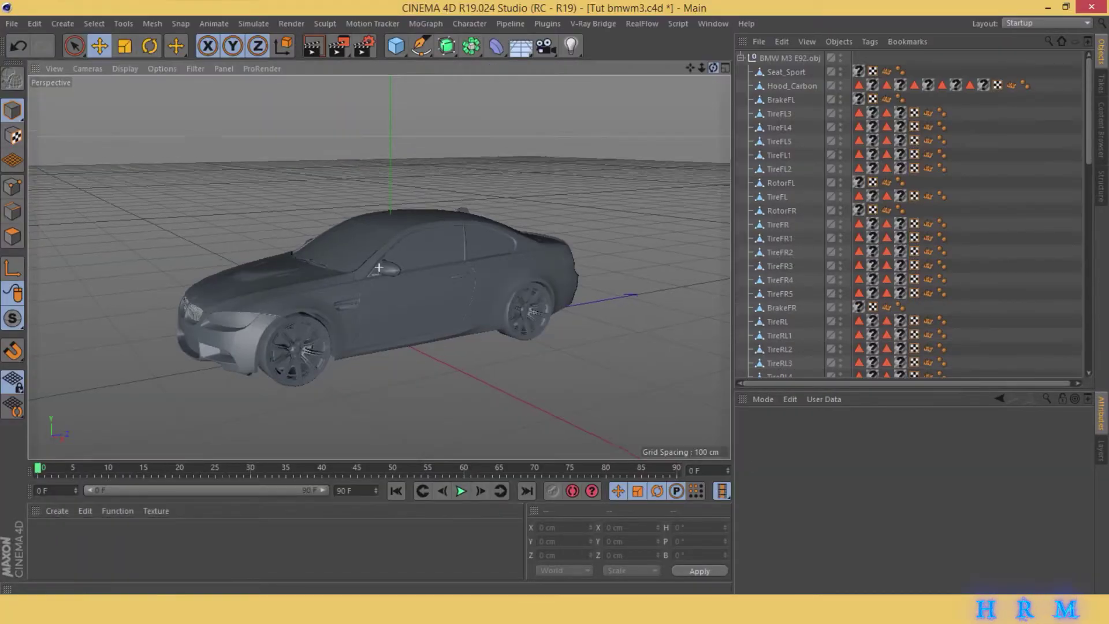
{"action": "left_click_drag", "start_coordinate": [473, 191], "coordinate": [324, 271], "text": "alt"}
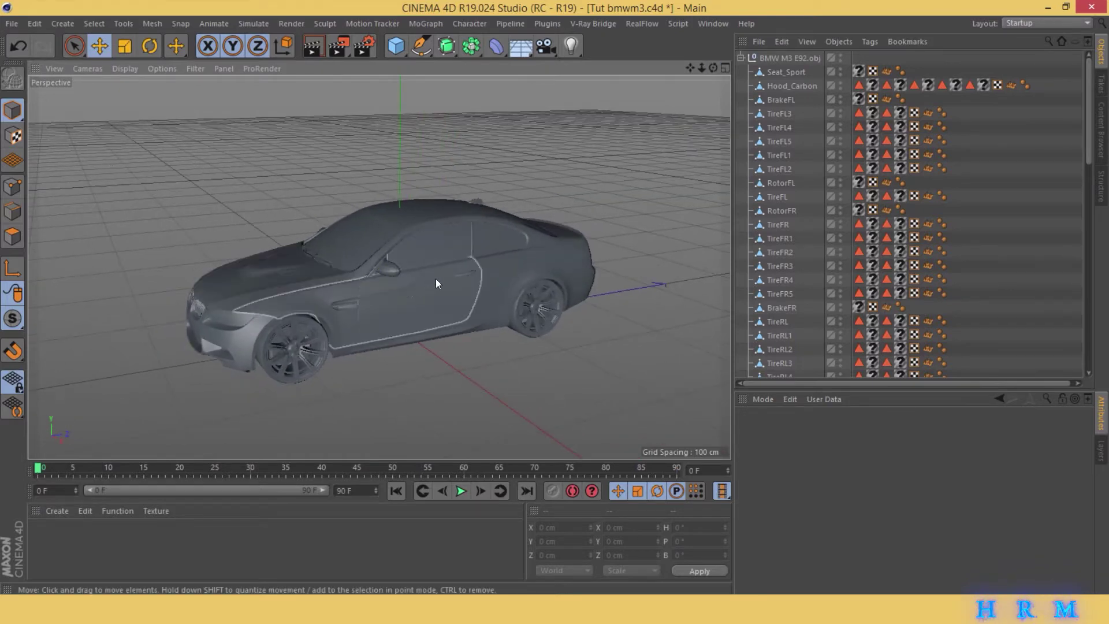
{"action": "double_click", "coordinate": [92, 549]}
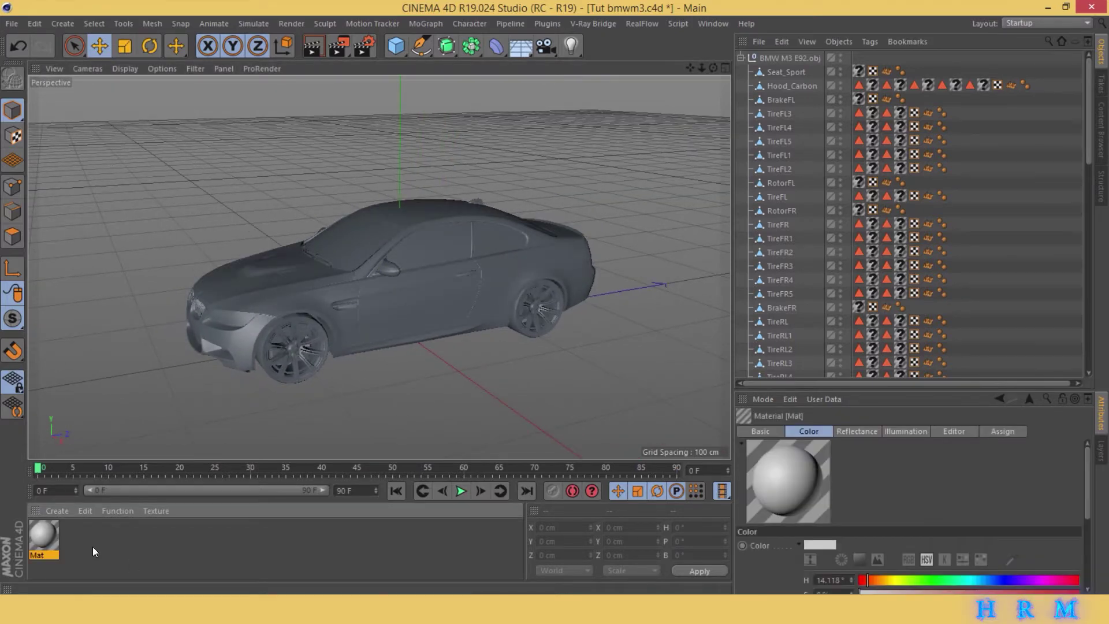
{"action": "double_click", "coordinate": [38, 533]}
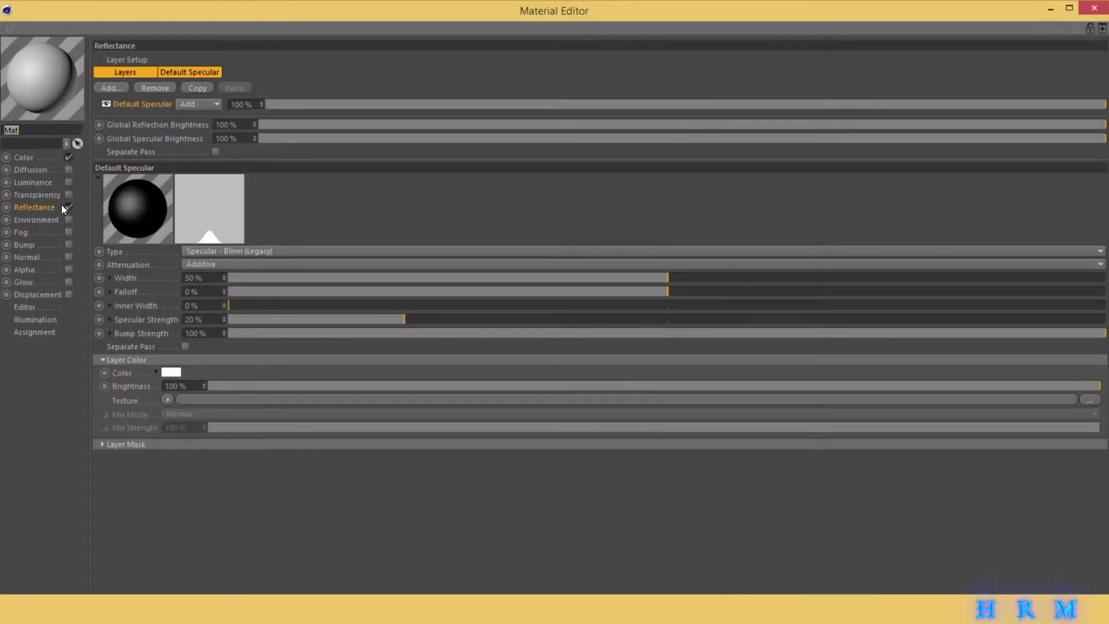
- Replace Default Specular with a Reflection (Legacy) layer and darken Mat's colour to black (V 1%)
{"action": "left_click", "coordinate": [148, 88]}
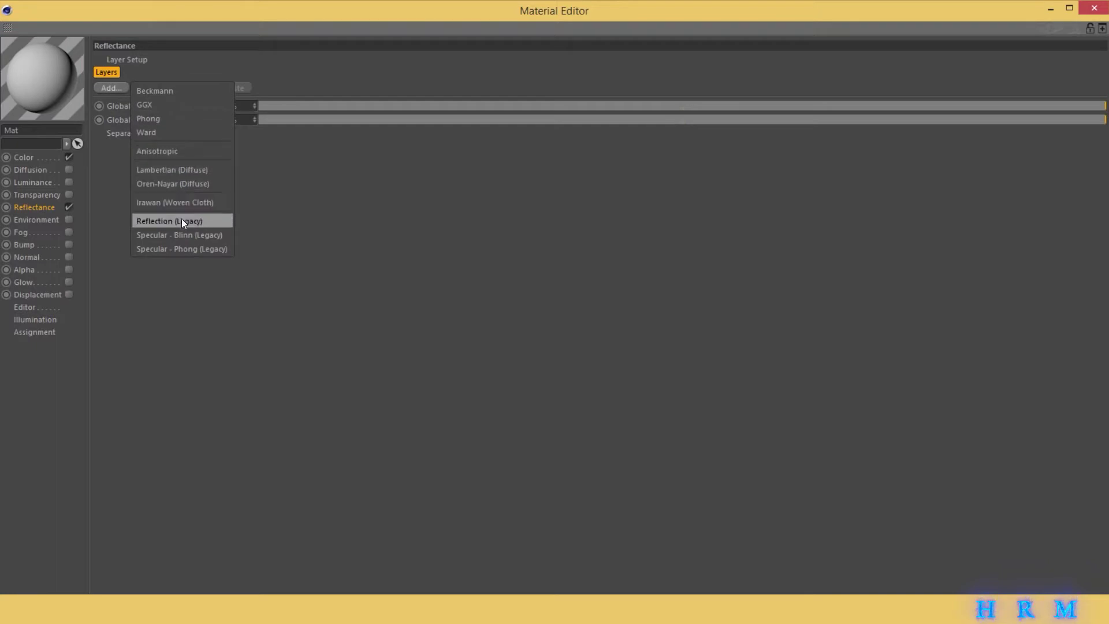
{"action": "left_click", "coordinate": [218, 221]}
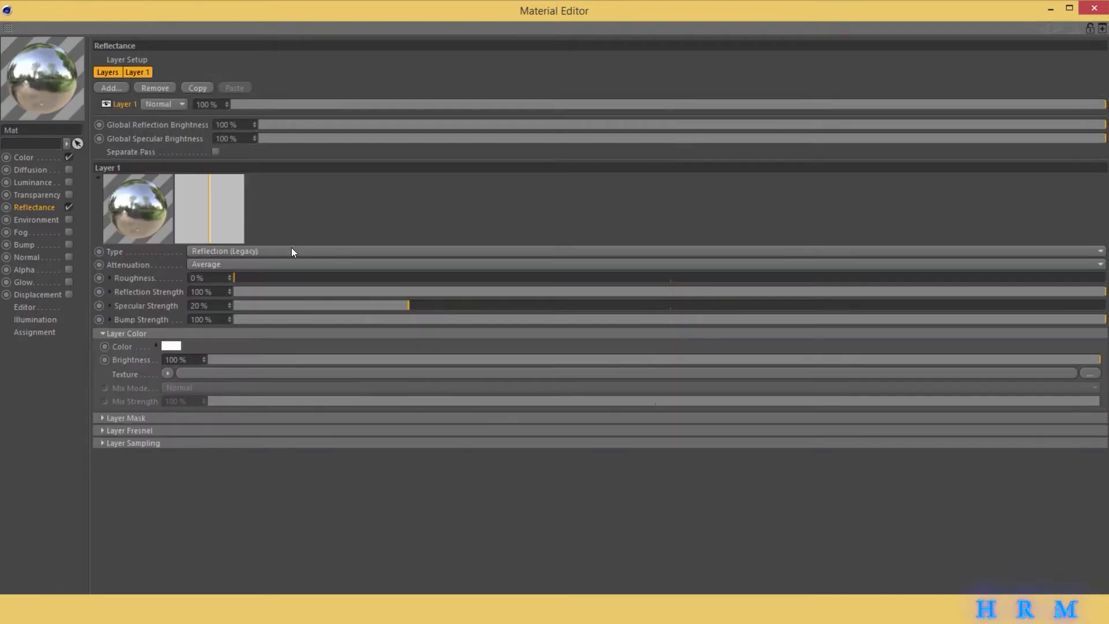
{"action": "left_click", "coordinate": [24, 159]}
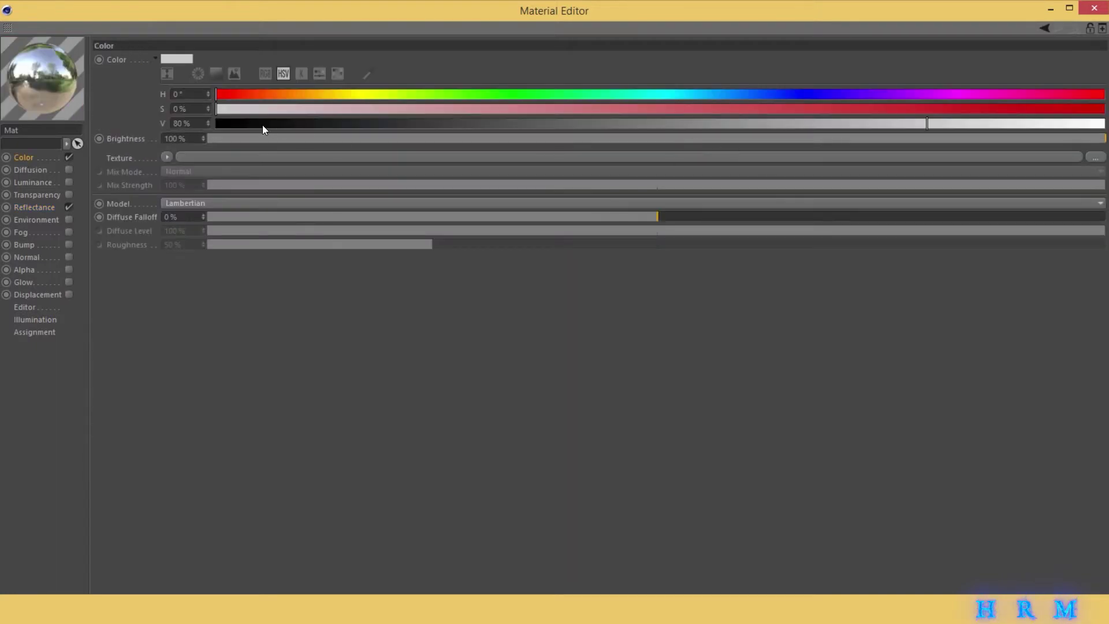
{"action": "left_click_drag", "start_coordinate": [262, 124], "coordinate": [225, 123]}
{"action": "left_click", "coordinate": [36, 207]}
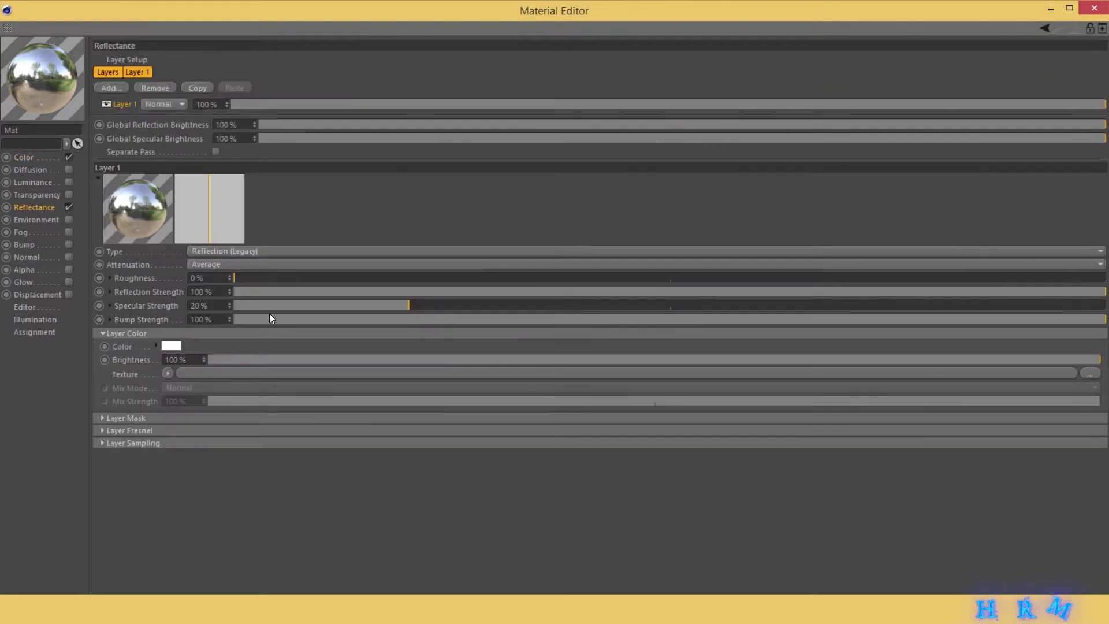
- Keep Average attenuation and set the reflection layer's Specular Strength to 100% and Bump Strength to 0%
{"action": "left_click", "coordinate": [103, 418]}
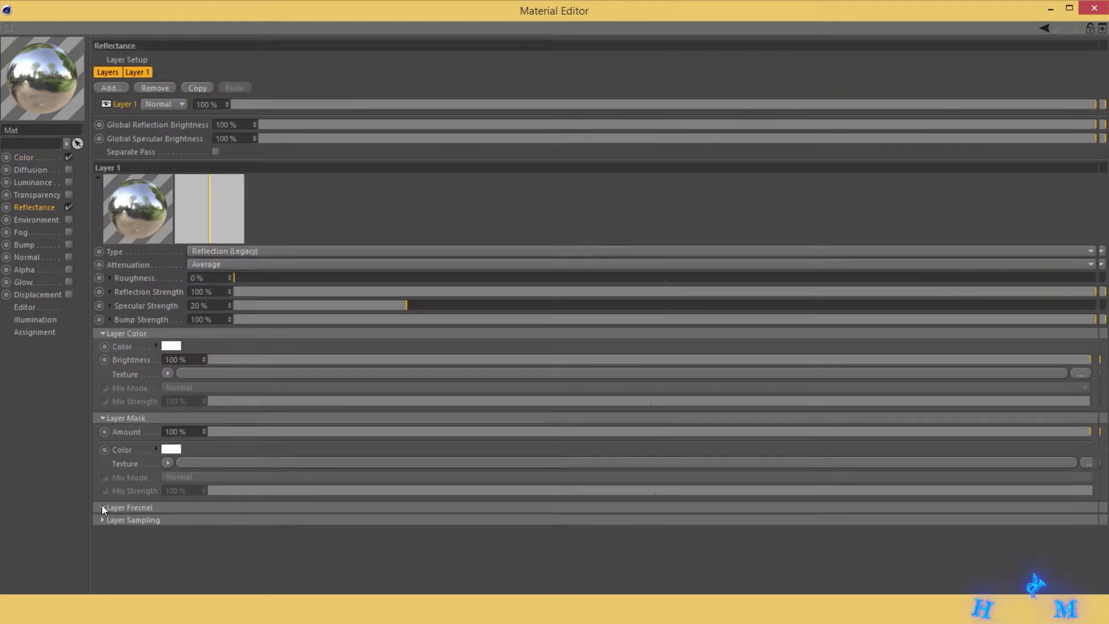
{"action": "left_click", "coordinate": [102, 507]}
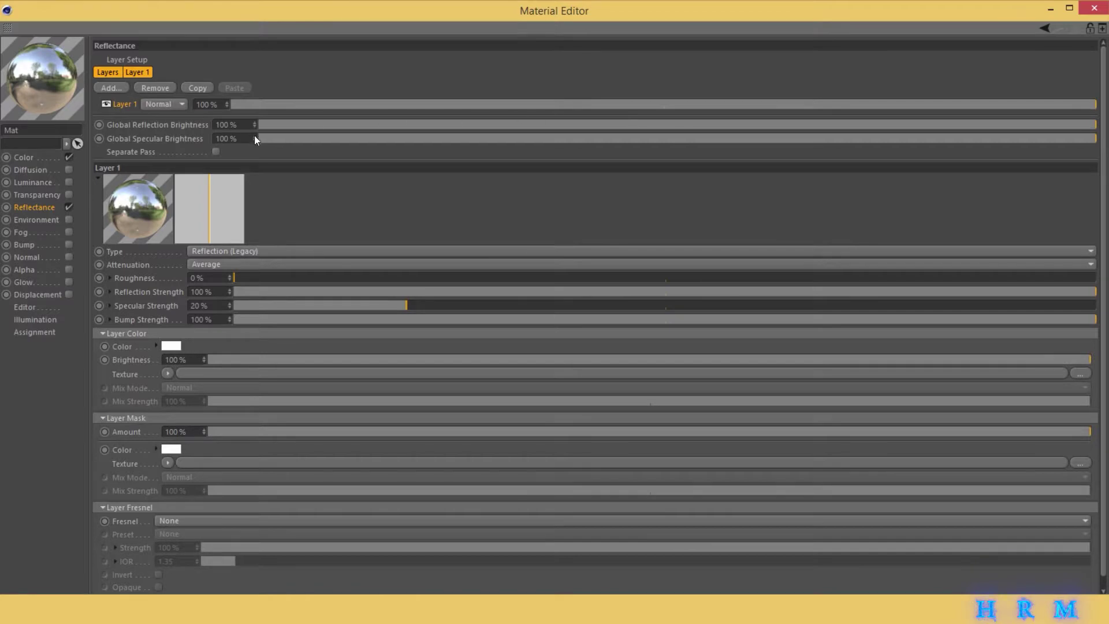
{"action": "left_click", "coordinate": [274, 263]}
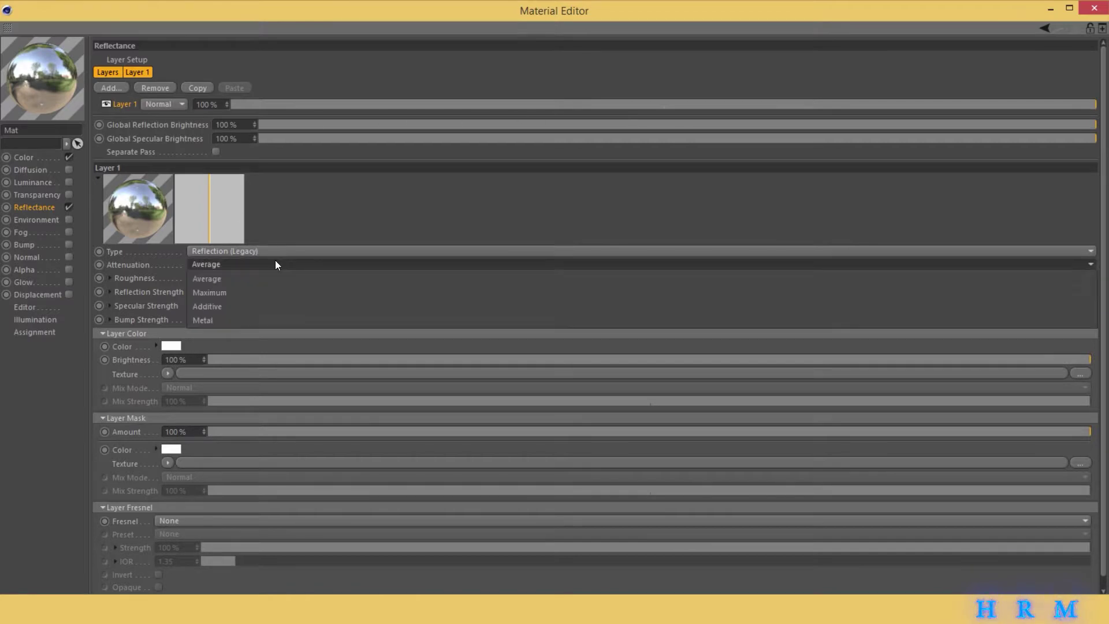
{"action": "left_click", "coordinate": [350, 278]}
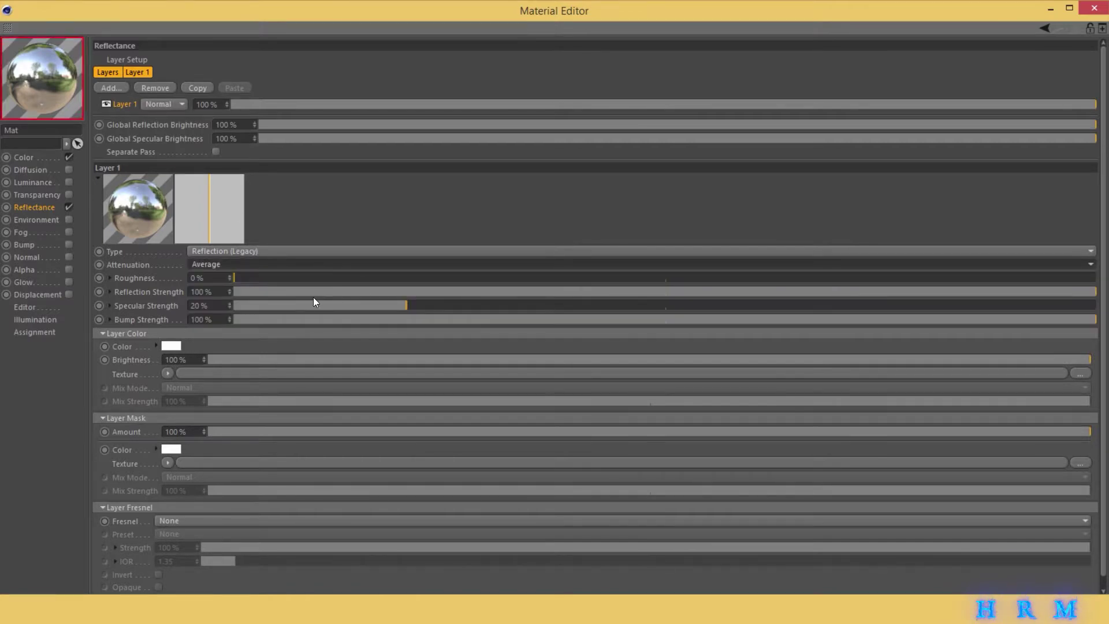
{"action": "left_click_drag", "start_coordinate": [313, 305], "coordinate": [1097, 307]}
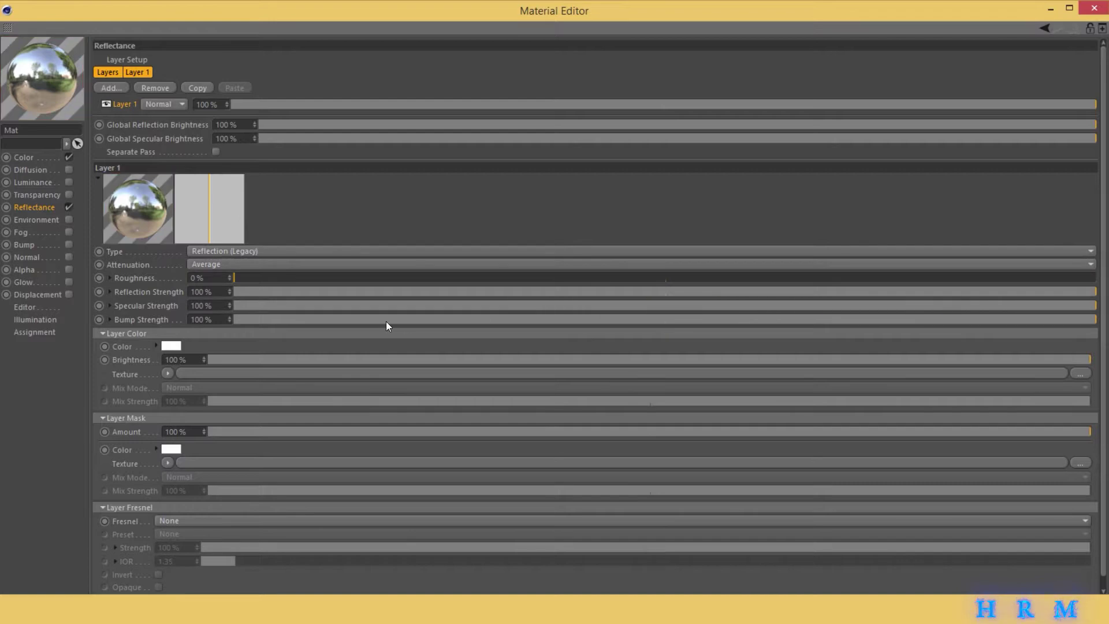
{"action": "left_click_drag", "start_coordinate": [399, 319], "coordinate": [274, 322]}
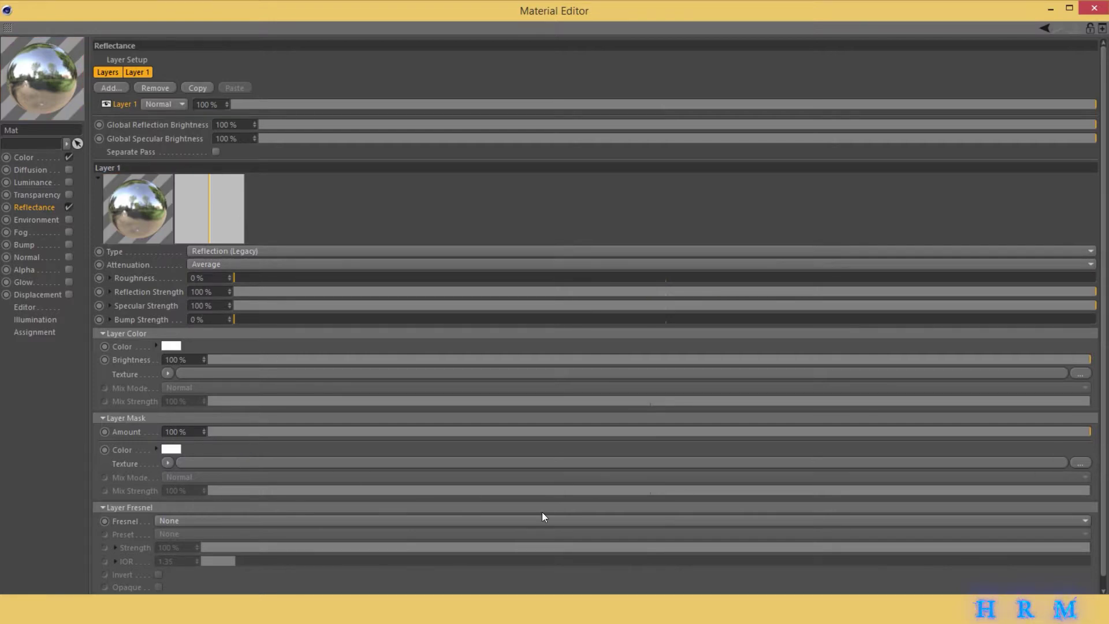
- Set the layer Fresnel to Dielectric with the PET preset at 95% strength
{"action": "left_click", "coordinate": [275, 522]}
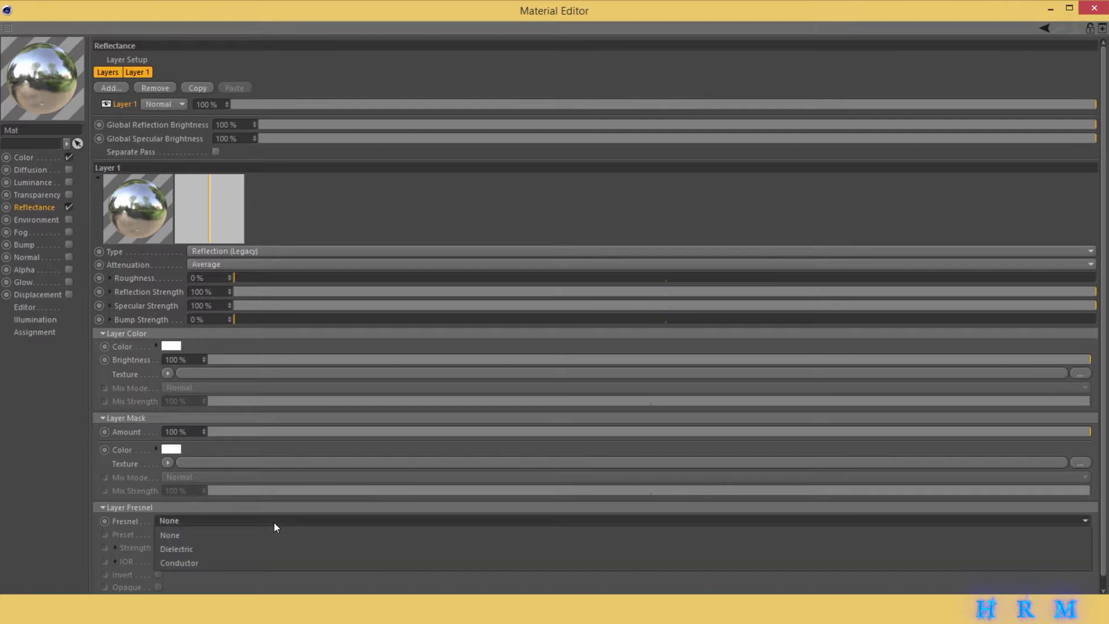
{"action": "left_click", "coordinate": [265, 548]}
{"action": "left_click", "coordinate": [231, 536]}
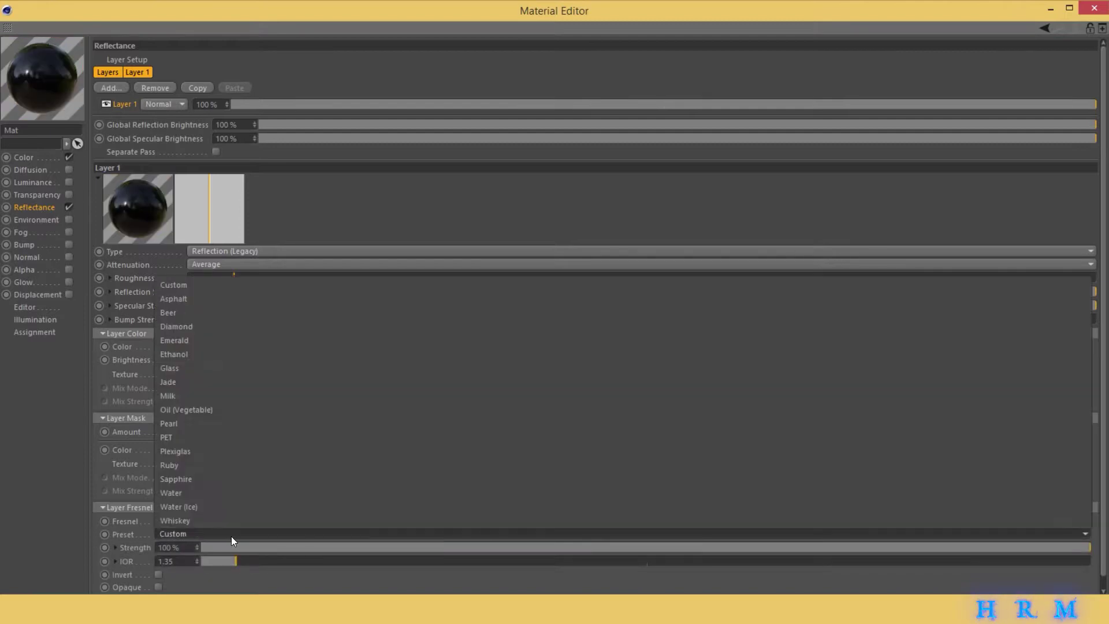
{"action": "left_click", "coordinate": [271, 434]}
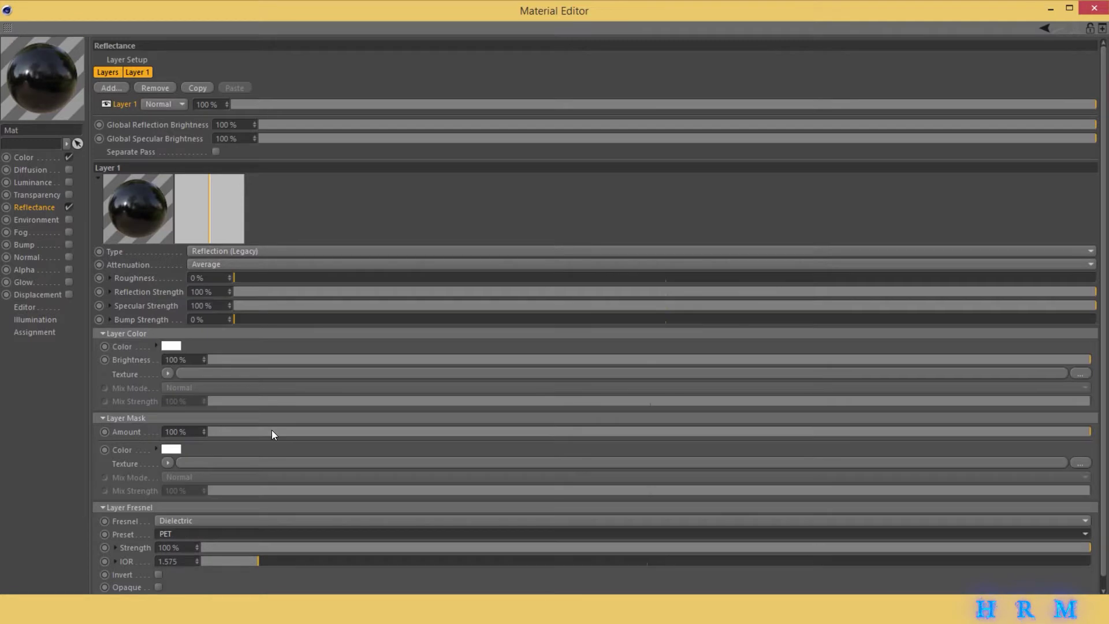
{"action": "left_click_drag", "start_coordinate": [985, 546], "coordinate": [1048, 547]}
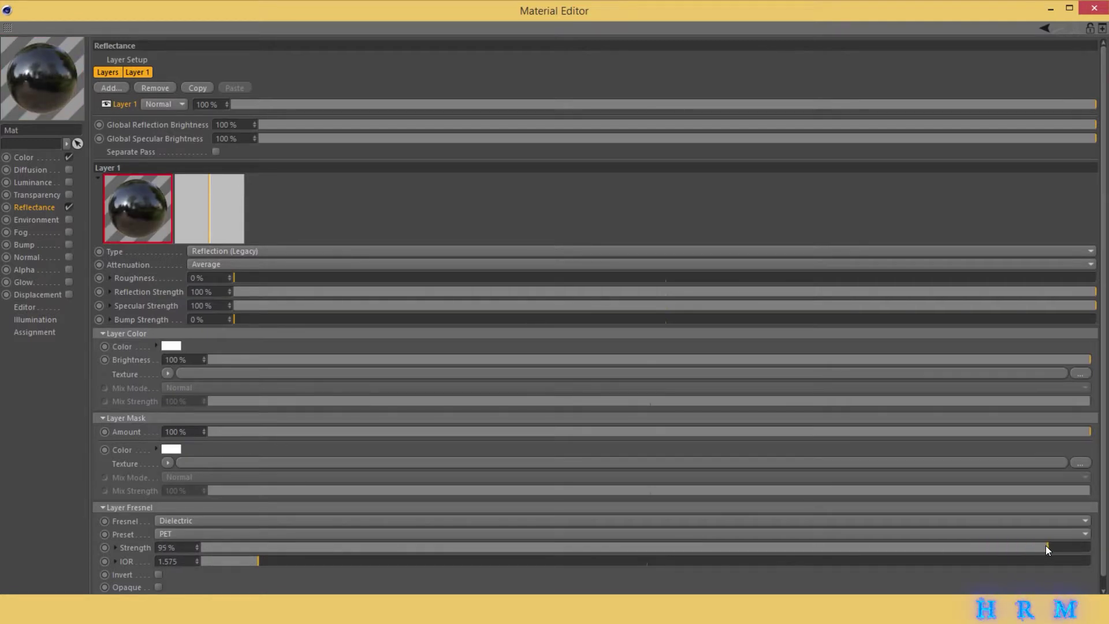
- Raise the layer's Sampling Subdivisions to 6.7 and shrink the editor beside the viewport
{"action": "scroll", "coordinate": [661, 540], "scroll_direction": "down", "scroll_amount": 1}
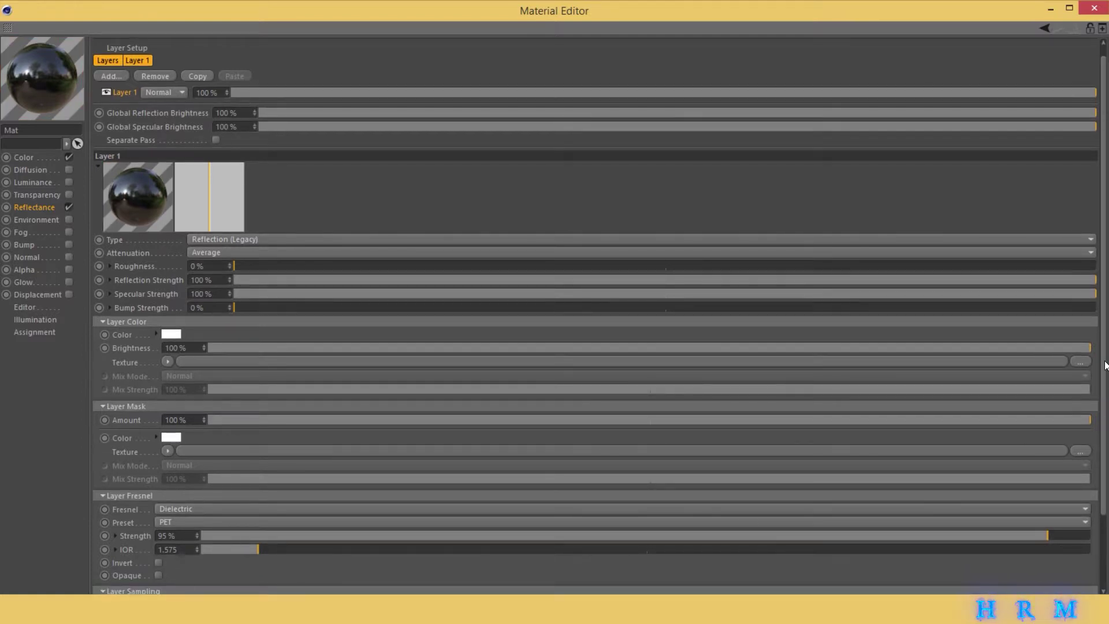
{"action": "left_click_drag", "start_coordinate": [1104, 356], "coordinate": [1104, 439]}
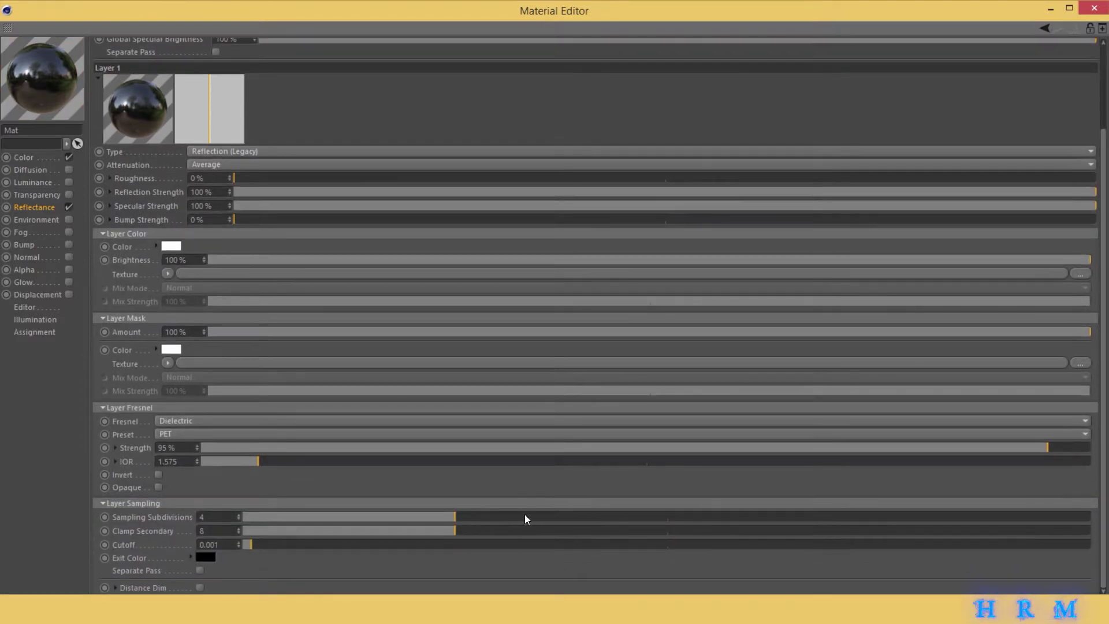
{"action": "left_click_drag", "start_coordinate": [527, 519], "coordinate": [598, 520]}
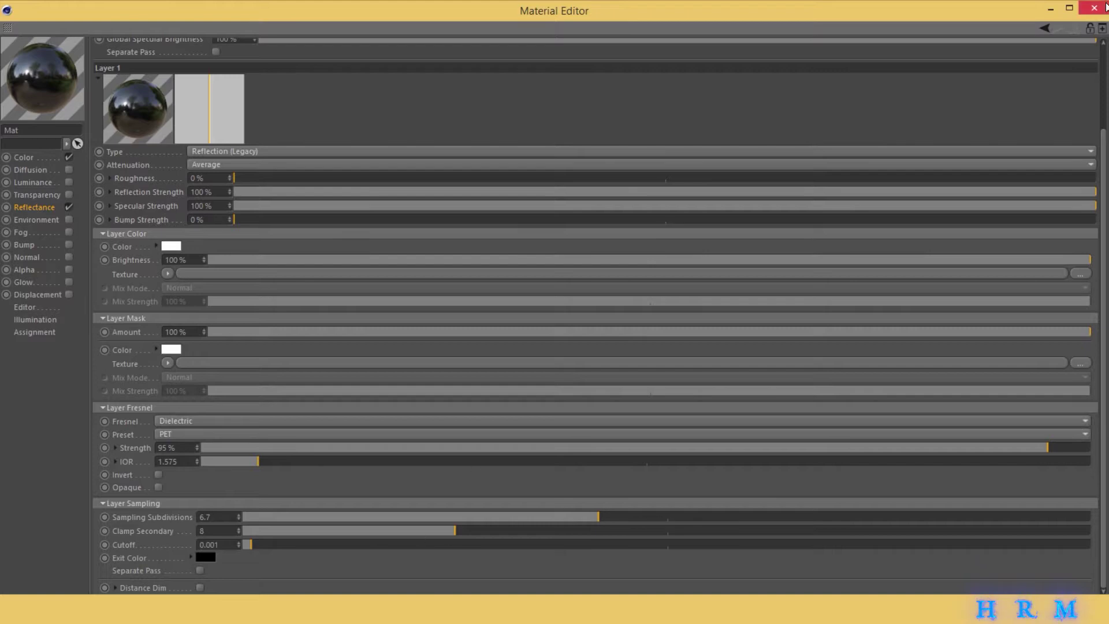
{"action": "mouse_move", "coordinate": [1028, 10]}
{"action": "left_mouse_down"}
{"action": "mouse_move", "coordinate": [916, 105]}
{"action": "mouse_move", "coordinate": [945, 96]}
{"action": "left_mouse_up"}
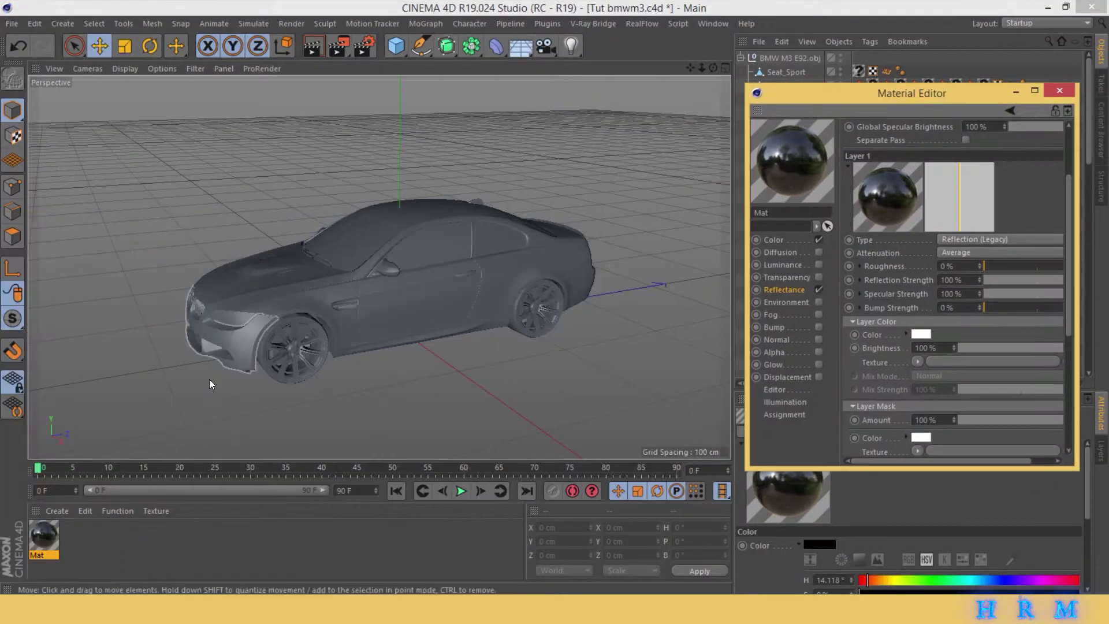
- Apply Mat to the front fender, hood and door, adjusting the viewport material display
{"action": "left_click_drag", "start_coordinate": [53, 541], "coordinate": [290, 302]}
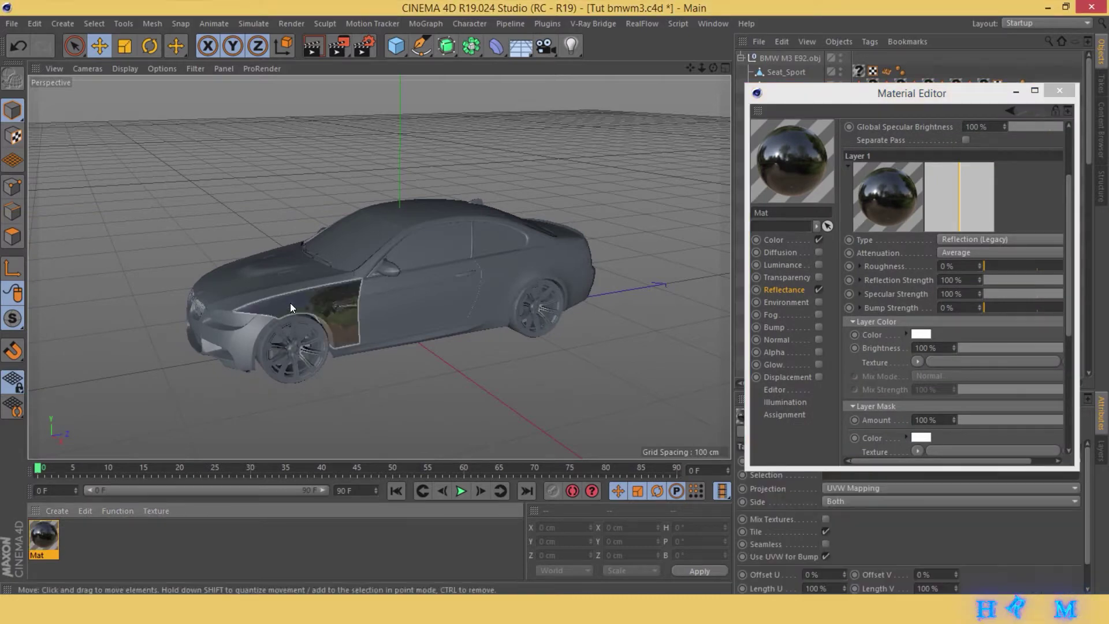
{"action": "left_click_drag", "start_coordinate": [29, 530], "coordinate": [224, 284]}
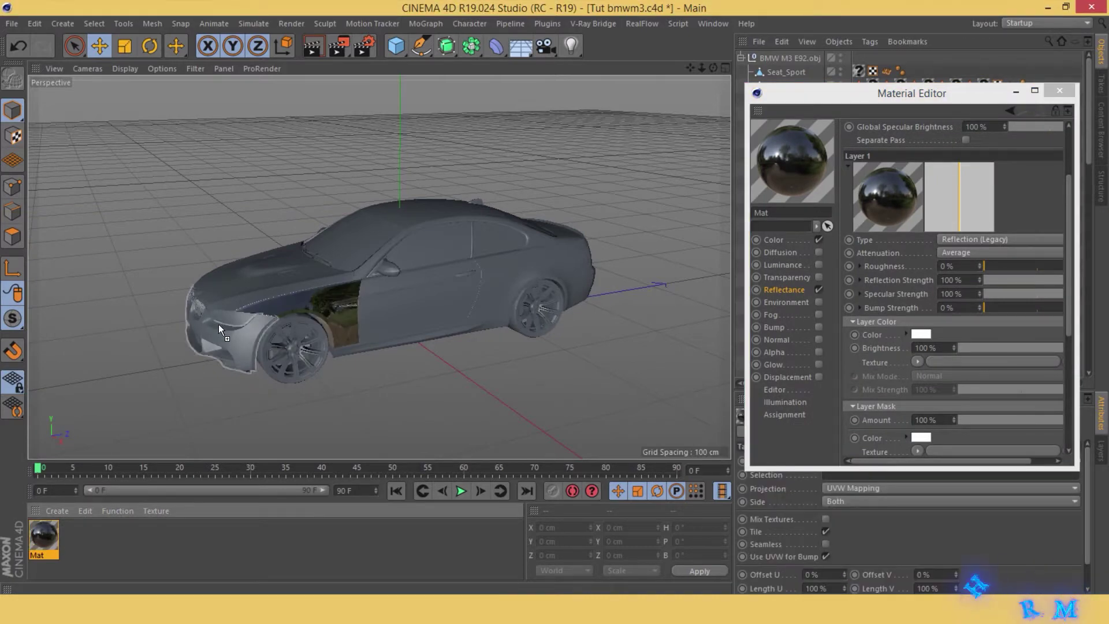
{"action": "left_click", "coordinate": [152, 69]}
{"action": "left_click", "coordinate": [185, 141]}
{"action": "left_click_drag", "start_coordinate": [44, 538], "coordinate": [473, 301]}
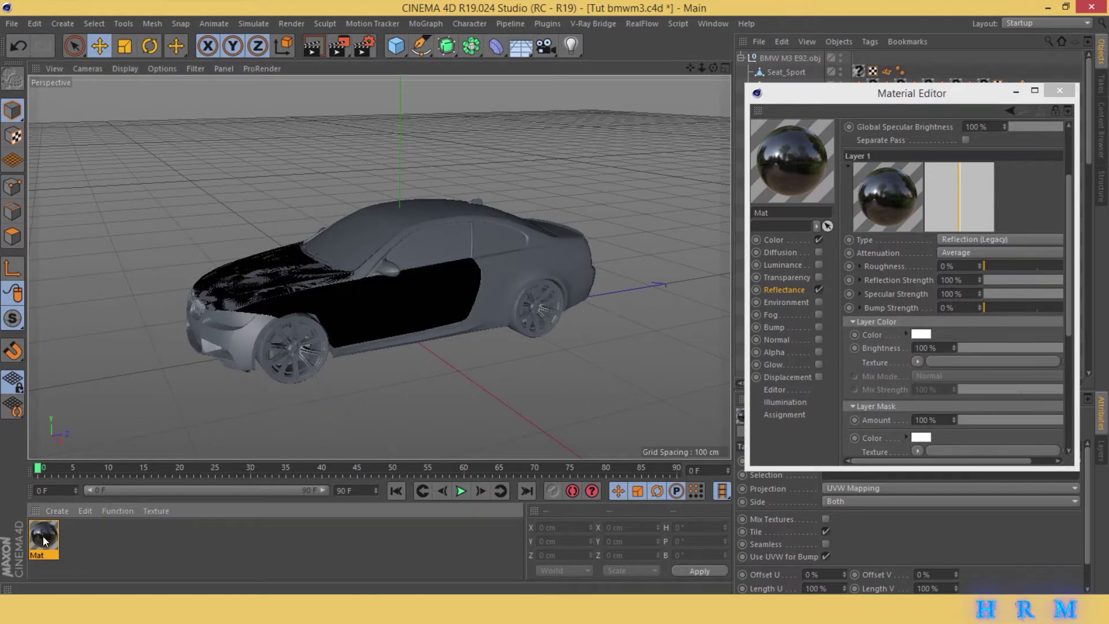
- Apply Mat to the roof, side skirt, front bumper and remaining door panel, then close the editor
{"action": "left_click_drag", "start_coordinate": [44, 539], "coordinate": [511, 282]}
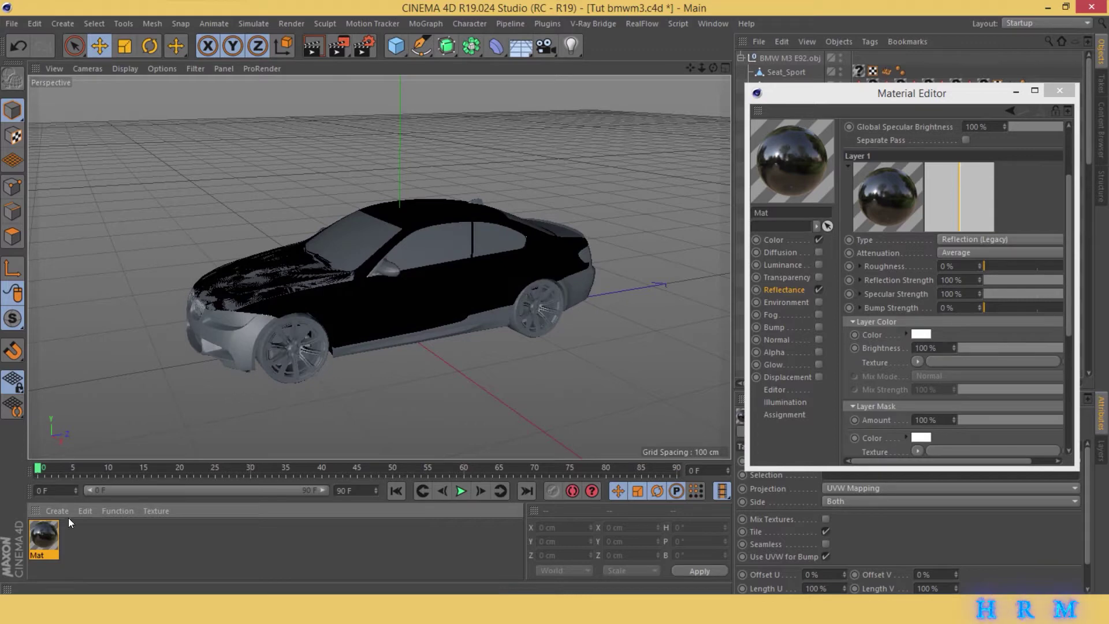
{"action": "left_click_drag", "start_coordinate": [44, 537], "coordinate": [495, 323]}
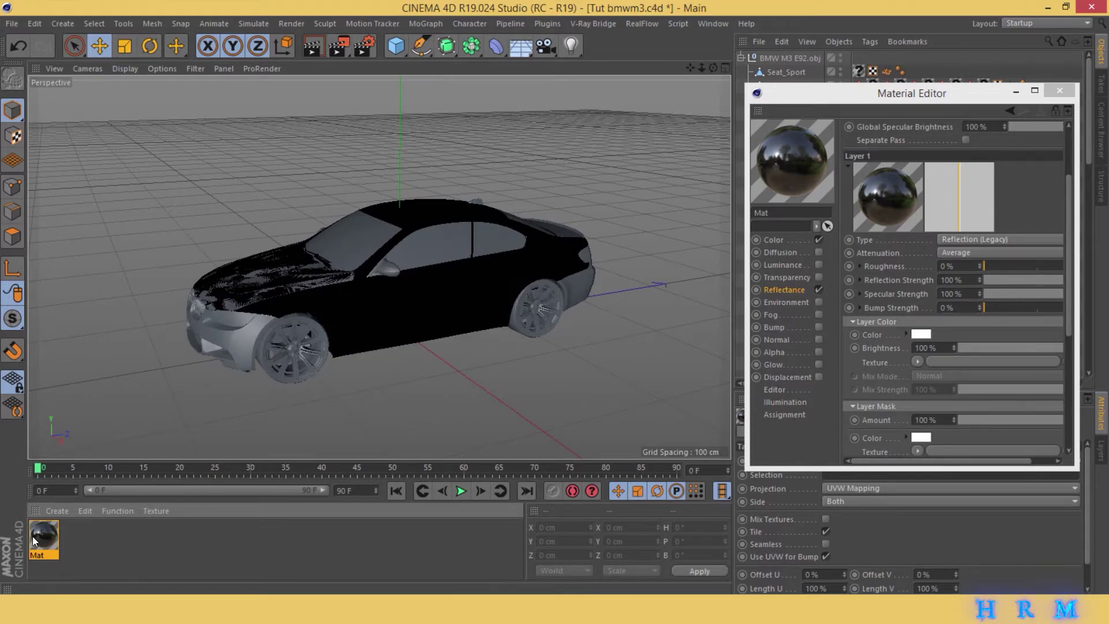
{"action": "left_click_drag", "start_coordinate": [44, 540], "coordinate": [231, 344]}
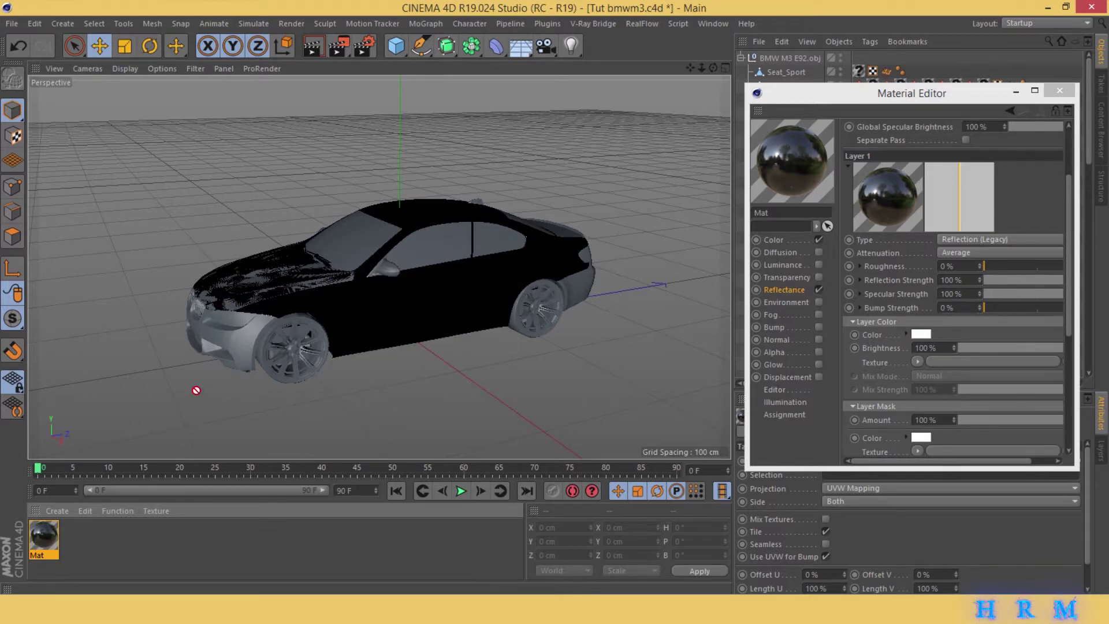
{"action": "left_click", "coordinate": [1059, 90]}
{"action": "left_click_drag", "start_coordinate": [404, 260], "coordinate": [231, 260], "text": "alt"}
{"action": "left_click_drag", "start_coordinate": [44, 537], "coordinate": [234, 312]}
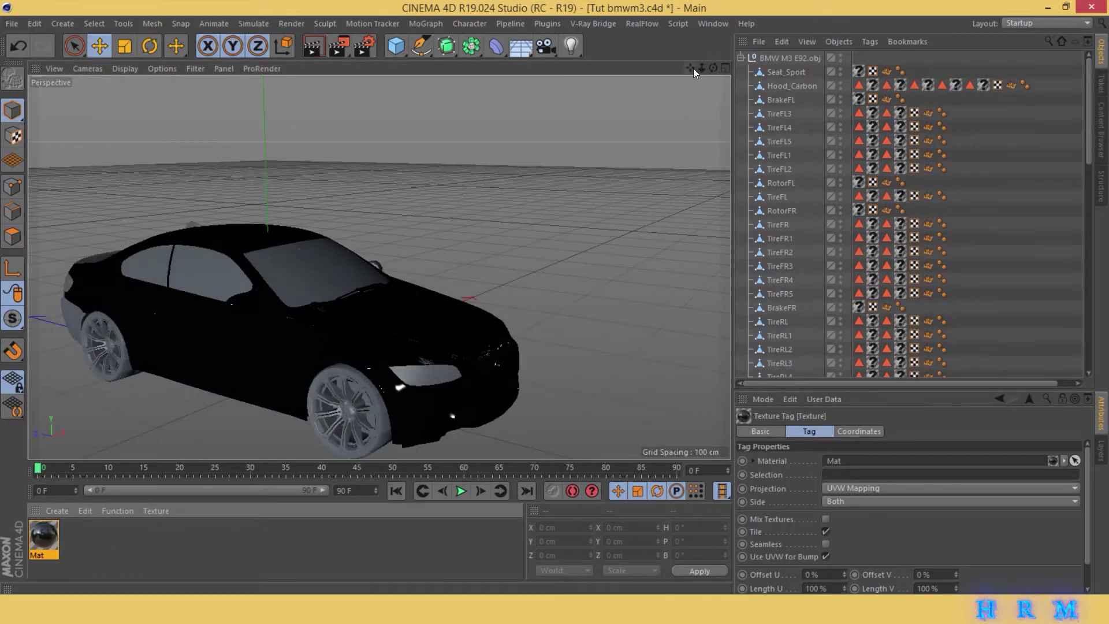
{"action": "mouse_move", "coordinate": [405, 347]}
{"action": "left_mouse_down", "text": "alt"}
{"action": "mouse_move", "coordinate": [598, 355]}
{"action": "mouse_move", "coordinate": [716, 75]}
{"action": "mouse_move", "coordinate": [378, 268]}
{"action": "mouse_move", "coordinate": [414, 281]}
{"action": "left_mouse_up", "text": "alt"}
- Change Mat's colour to dark red: H 360°, S 100%, V about 26%
{"action": "double_click", "coordinate": [44, 534]}
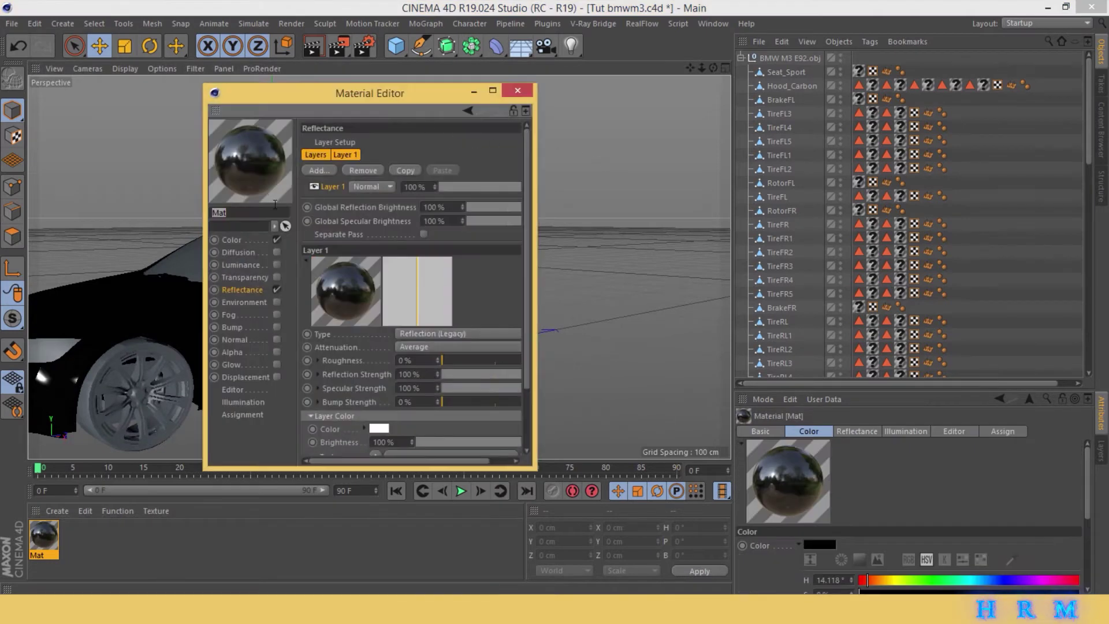
{"action": "left_click", "coordinate": [230, 241]}
{"action": "mouse_move", "coordinate": [535, 174]}
{"action": "left_mouse_down"}
{"action": "mouse_move", "coordinate": [715, 196]}
{"action": "mouse_move", "coordinate": [707, 176]}
{"action": "left_mouse_up"}
{"action": "left_click", "coordinate": [538, 191]}
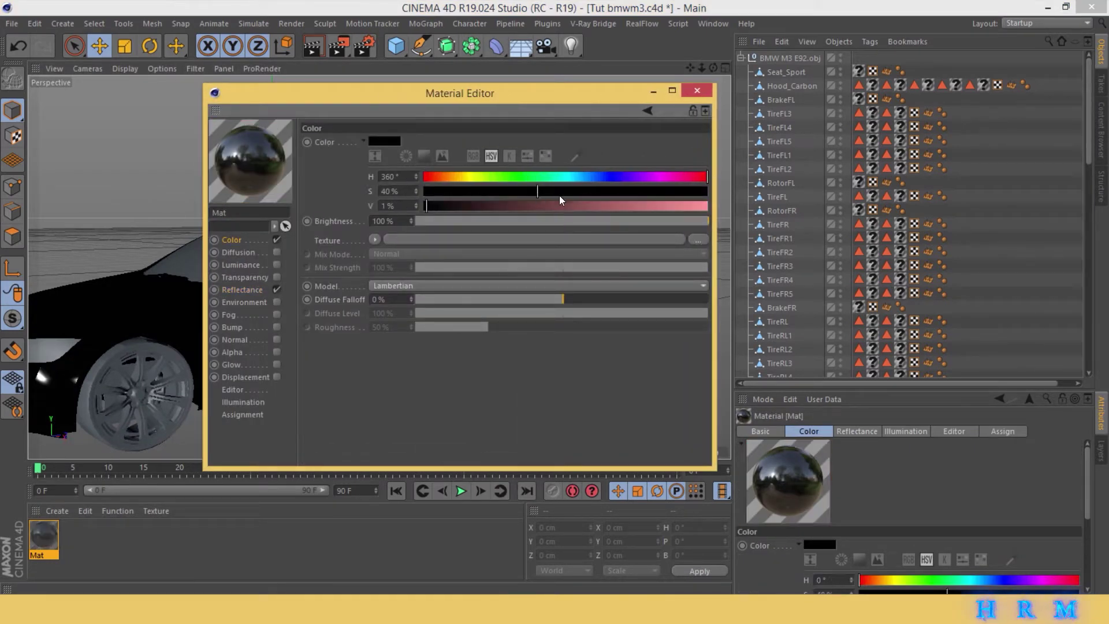
{"action": "left_click", "coordinate": [489, 206]}
{"action": "left_click_drag", "start_coordinate": [530, 191], "coordinate": [701, 188]}
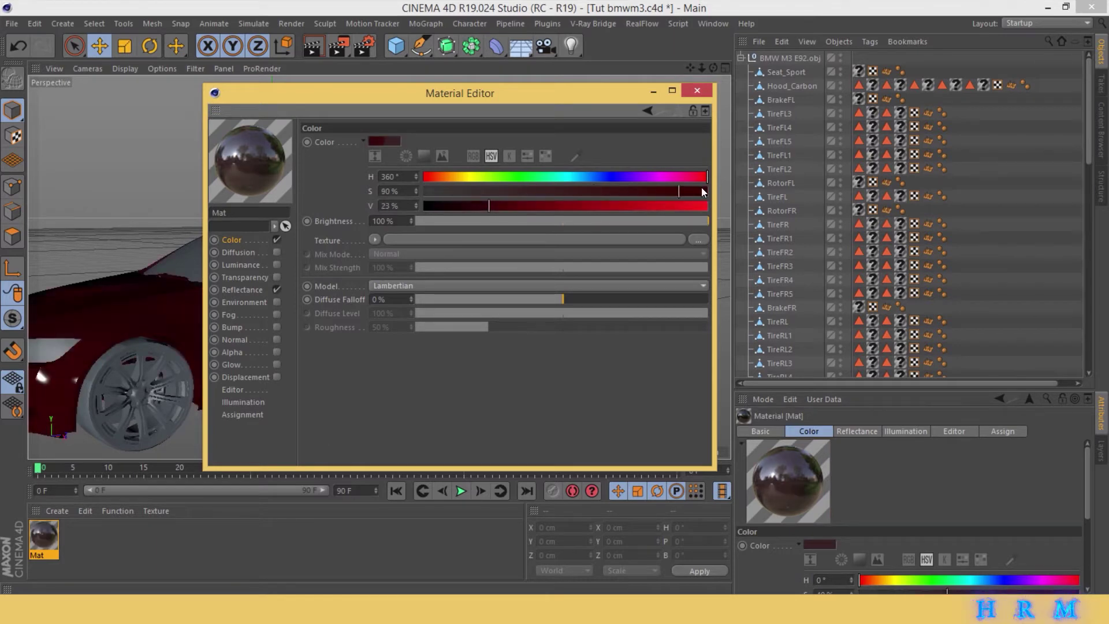
{"action": "left_click", "coordinate": [699, 90]}
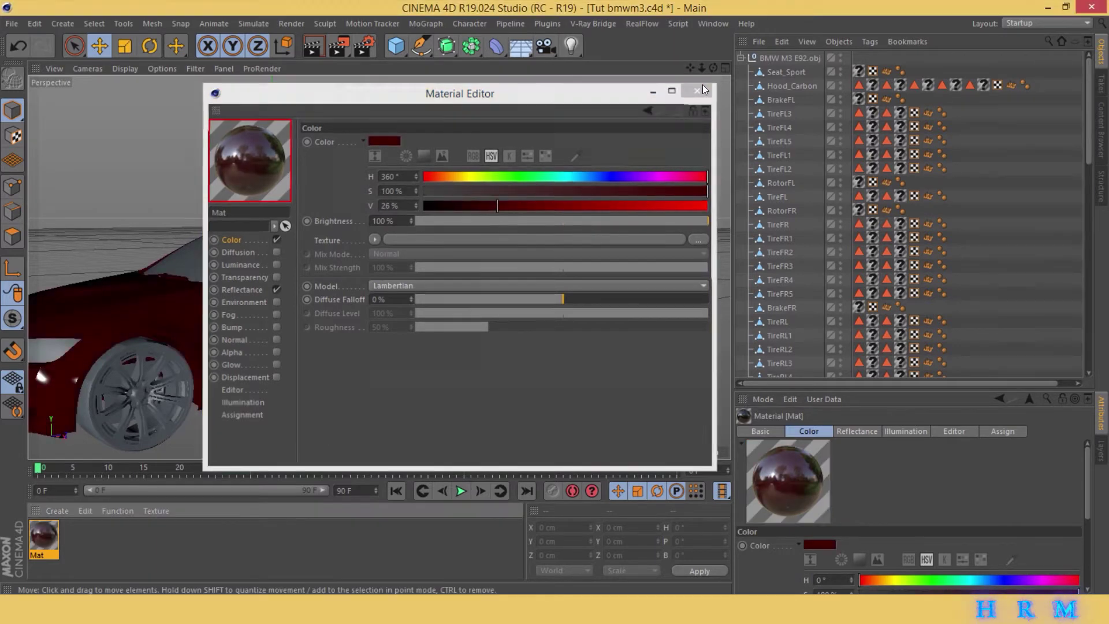
{"action": "left_click_drag", "start_coordinate": [705, 69], "coordinate": [401, 94]}
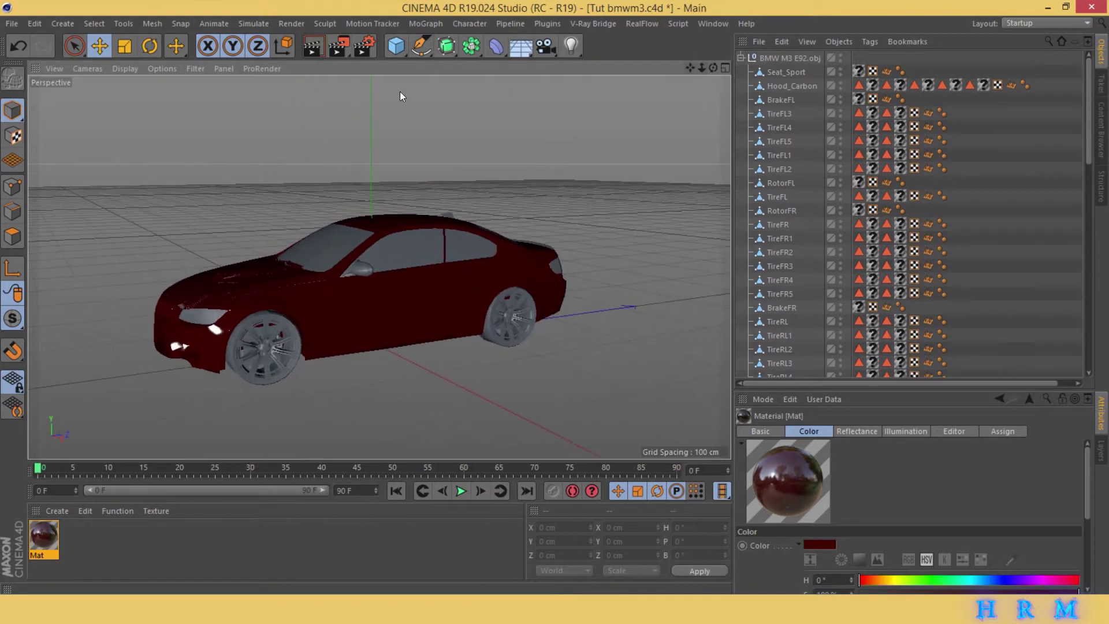
- Add a 753.4 × 800.7 cm floor Plane, raised slightly under the car, and add a Cylinder
{"action": "left_click", "coordinate": [396, 46]}
{"action": "left_click", "coordinate": [504, 84]}
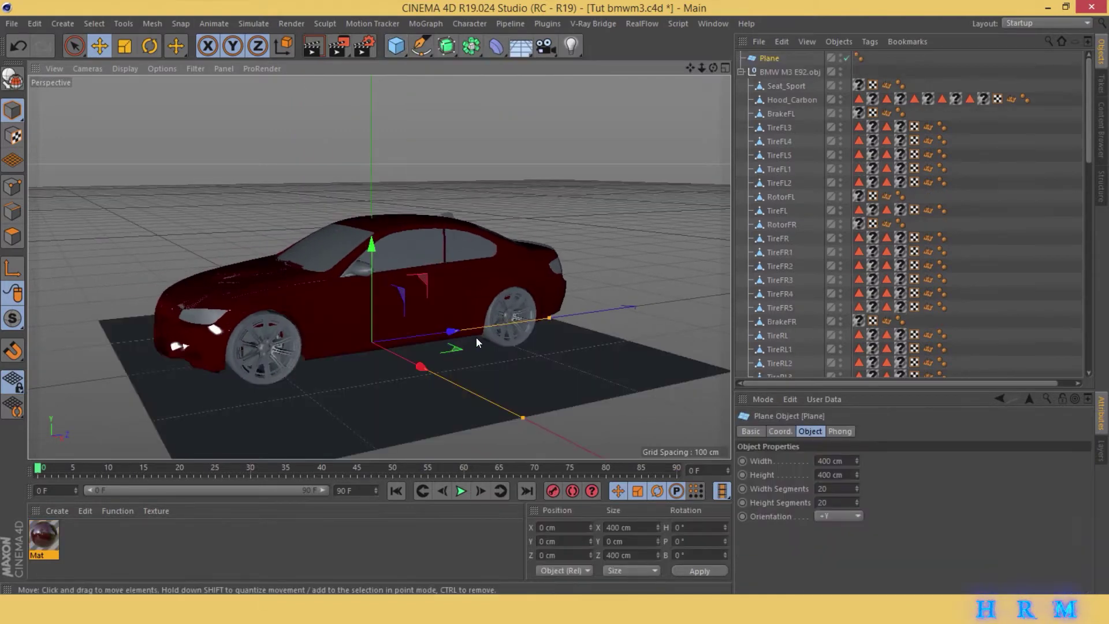
{"action": "left_click_drag", "start_coordinate": [522, 417], "coordinate": [612, 456]}
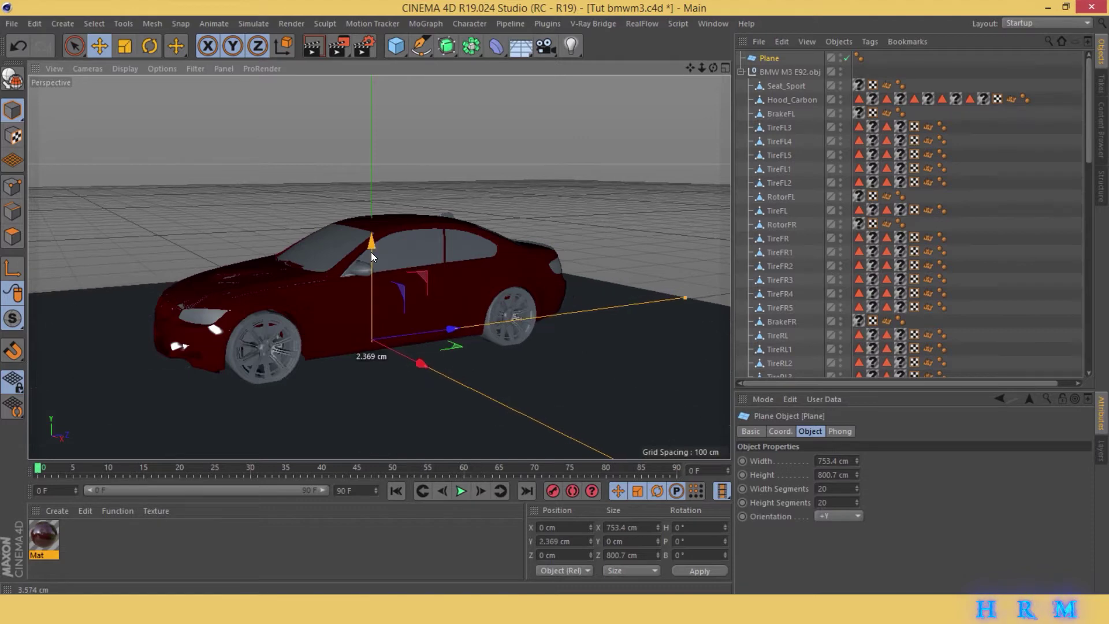
{"action": "left_click_drag", "start_coordinate": [371, 258], "coordinate": [370, 252]}
{"action": "left_click", "coordinate": [231, 563]}
{"action": "left_click_drag", "start_coordinate": [713, 68], "coordinate": [701, 87]}
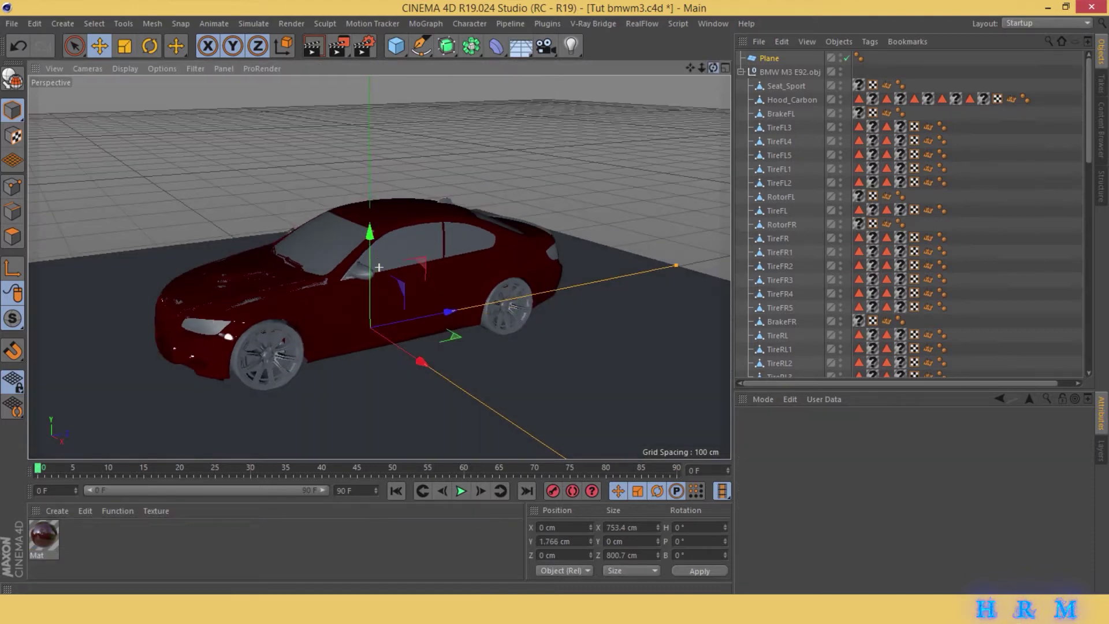
{"action": "left_click_drag", "start_coordinate": [390, 43], "coordinate": [661, 67]}
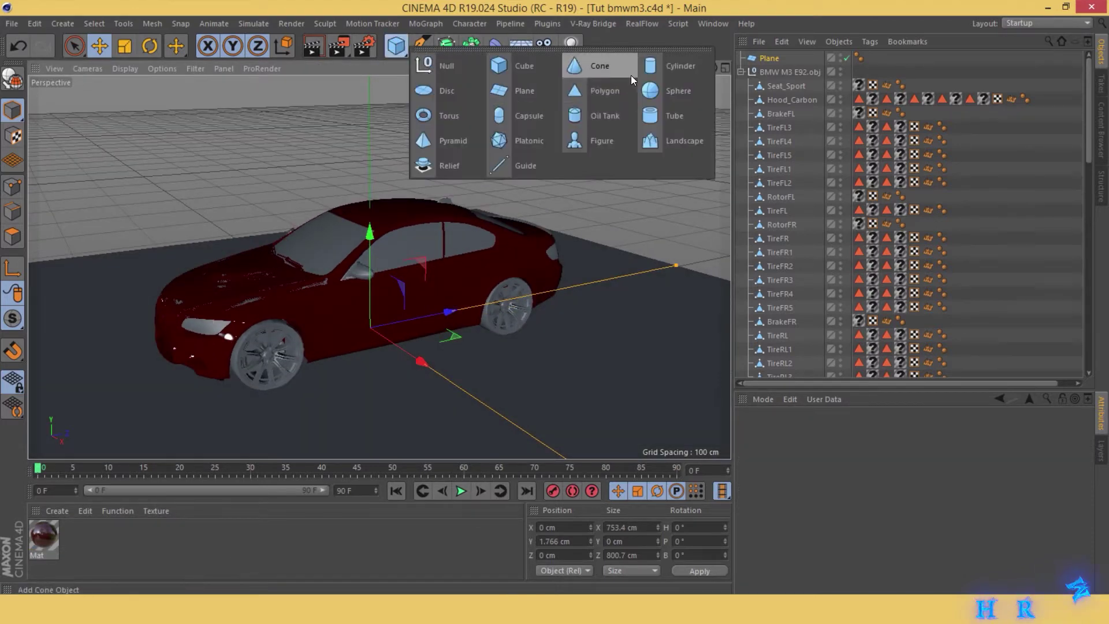
- Make the Cylinder editable, lift it, tilt it to about −87° pitch and flatten it into a thin slat
{"action": "left_click", "coordinate": [13, 79]}
{"action": "left_click_drag", "start_coordinate": [368, 257], "coordinate": [365, 132]}
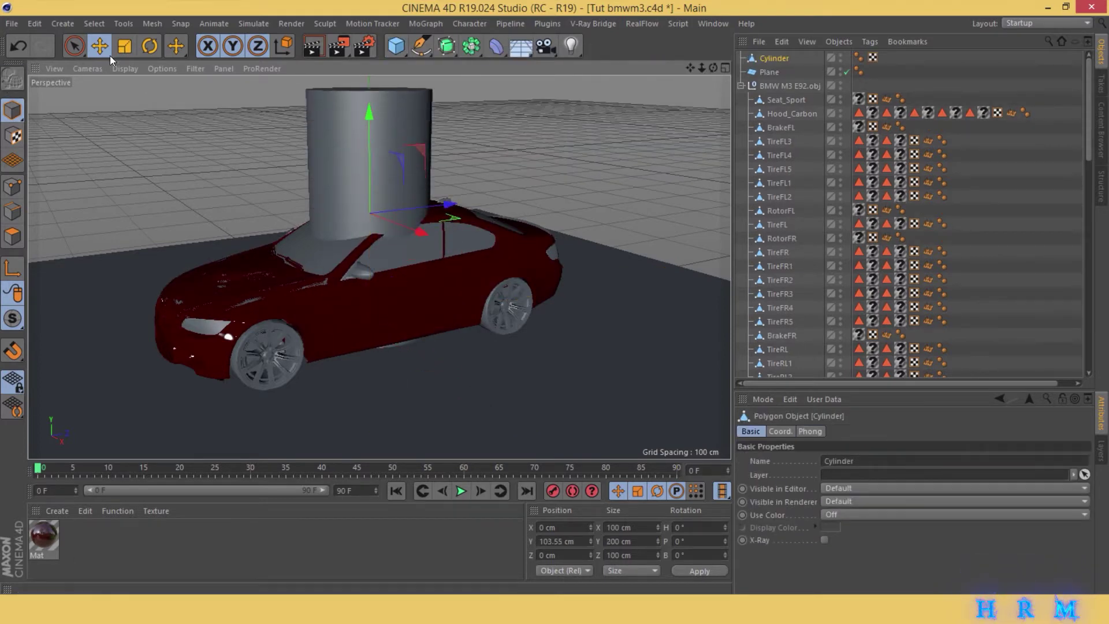
{"action": "left_click", "coordinate": [150, 46]}
{"action": "left_click_drag", "start_coordinate": [322, 186], "coordinate": [153, 106]}
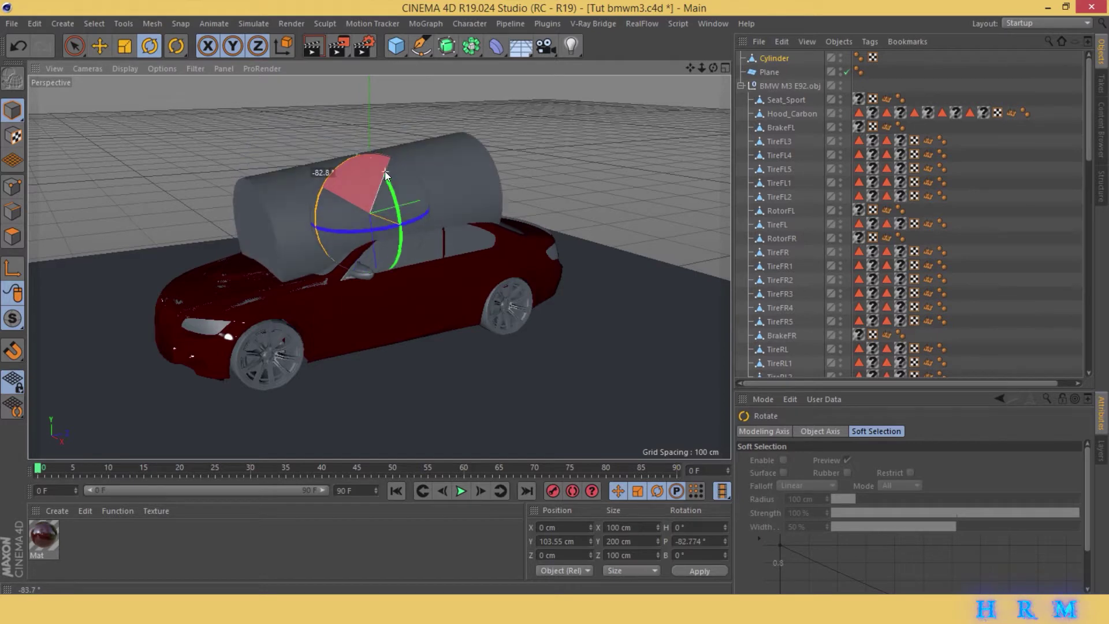
{"action": "left_click", "coordinate": [129, 49]}
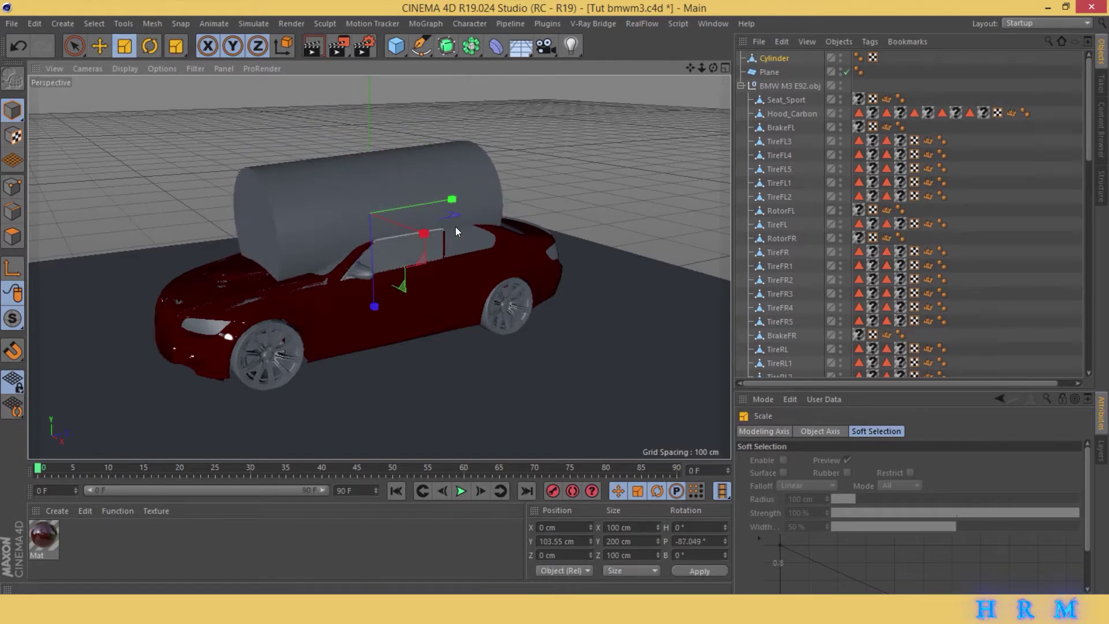
{"action": "mouse_move", "coordinate": [496, 297]}
{"action": "left_mouse_down"}
{"action": "mouse_move", "coordinate": [374, 275]}
{"action": "mouse_move", "coordinate": [371, 260]}
{"action": "mouse_move", "coordinate": [381, 288]}
{"action": "left_mouse_up"}
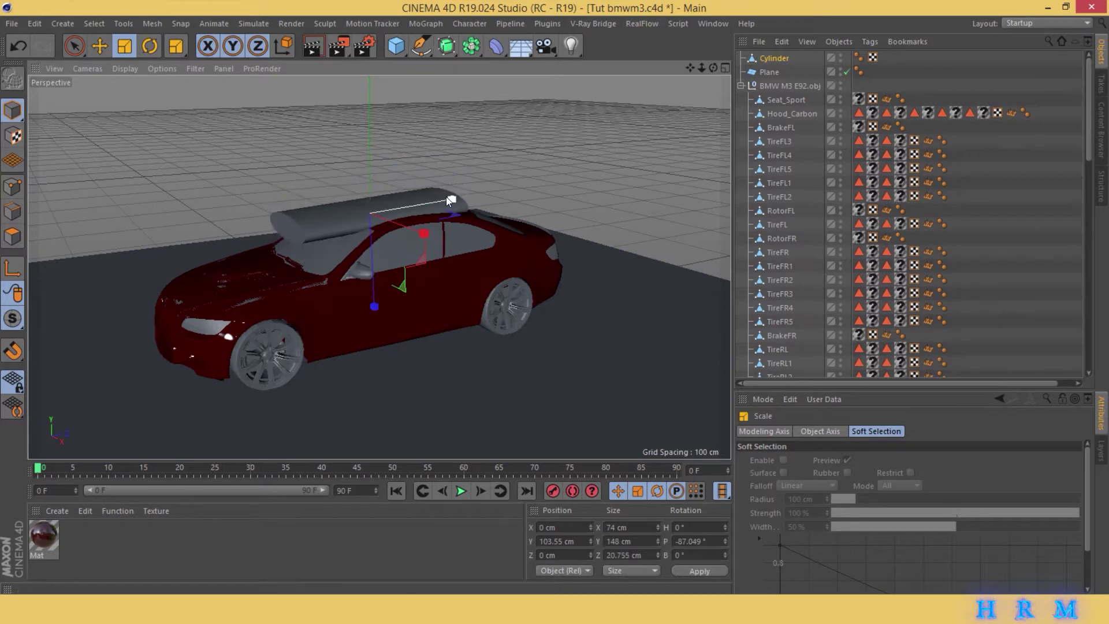
{"action": "mouse_move", "coordinate": [446, 196]}
{"action": "left_mouse_down"}
{"action": "mouse_move", "coordinate": [501, 300]}
{"action": "mouse_move", "coordinate": [218, 319]}
{"action": "left_mouse_up"}
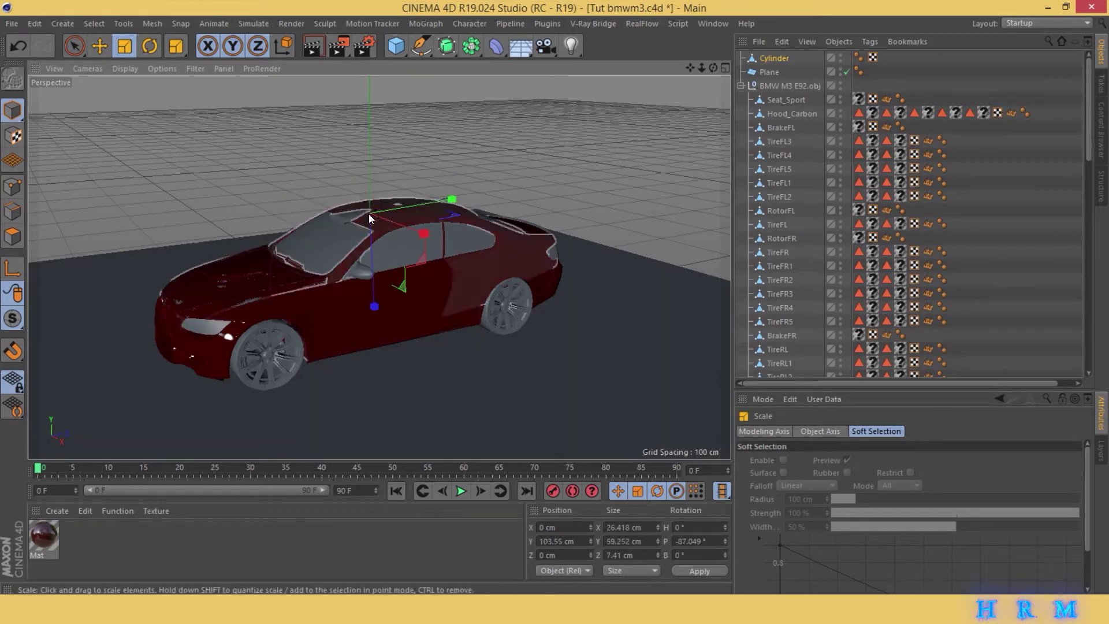
{"action": "key", "text": "e"}
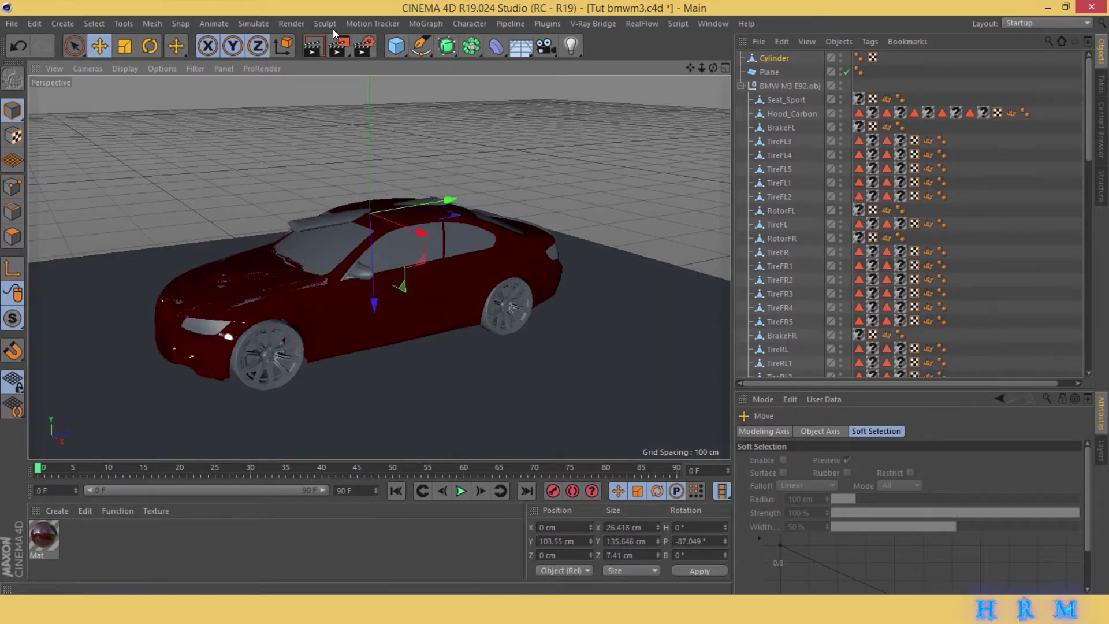
- Add a MoGraph Cloner, nest the Cylinder inside it and set its Mode to Radial
{"action": "left_click", "coordinate": [291, 23]}
{"action": "mouse_move", "coordinate": [425, 23]}
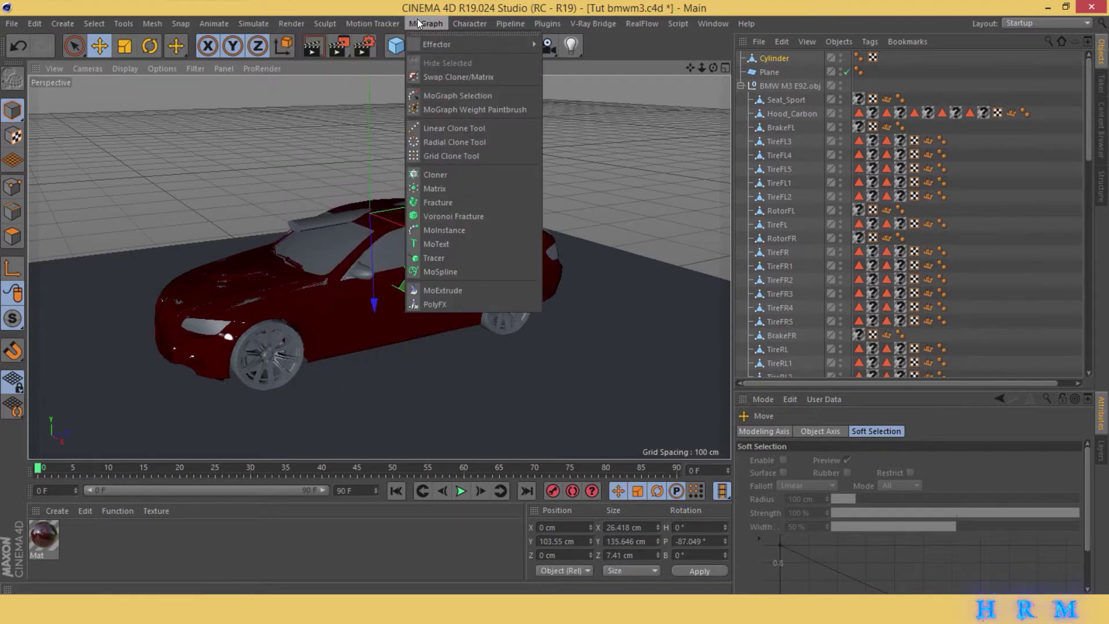
{"action": "left_click", "coordinate": [425, 171]}
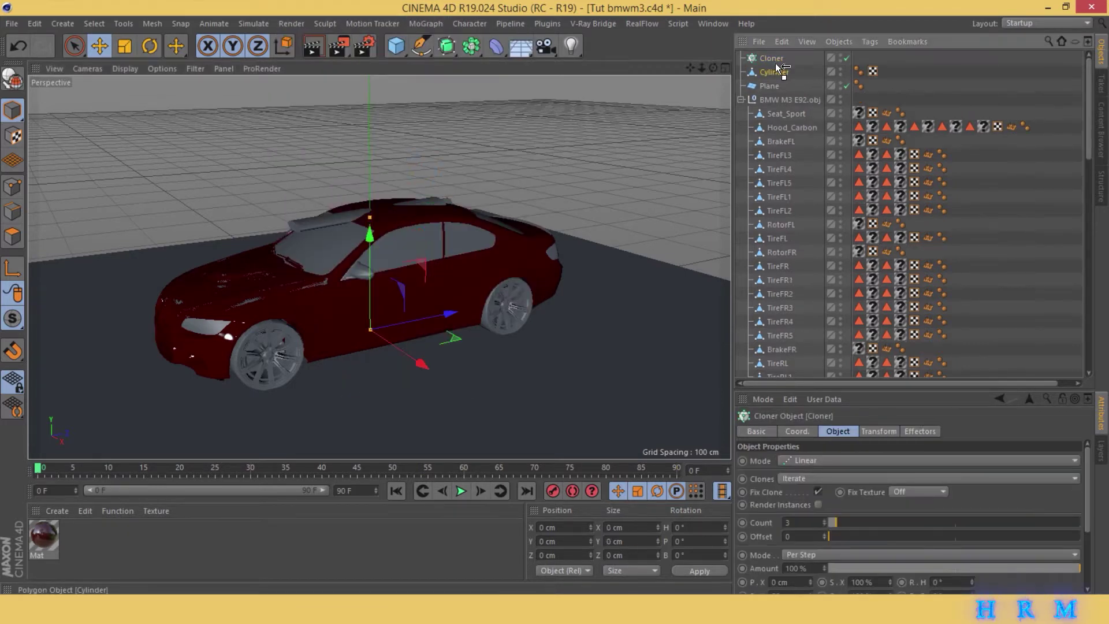
{"action": "left_click_drag", "start_coordinate": [780, 72], "coordinate": [773, 61]}
{"action": "left_click", "coordinate": [774, 61]}
{"action": "left_click", "coordinate": [843, 462]}
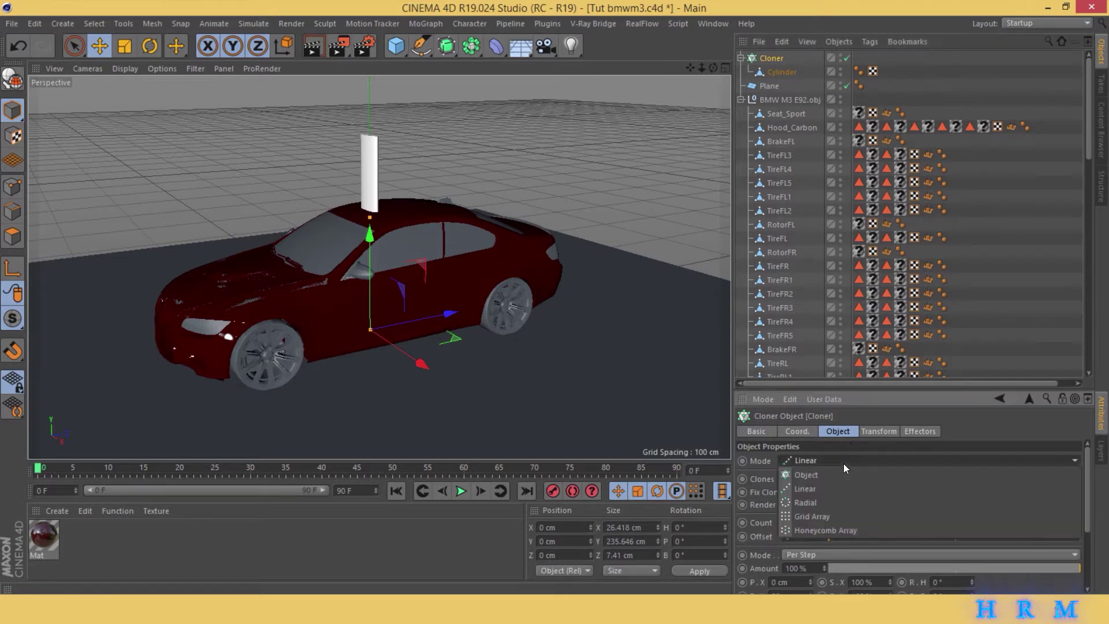
{"action": "left_click", "coordinate": [831, 504]}
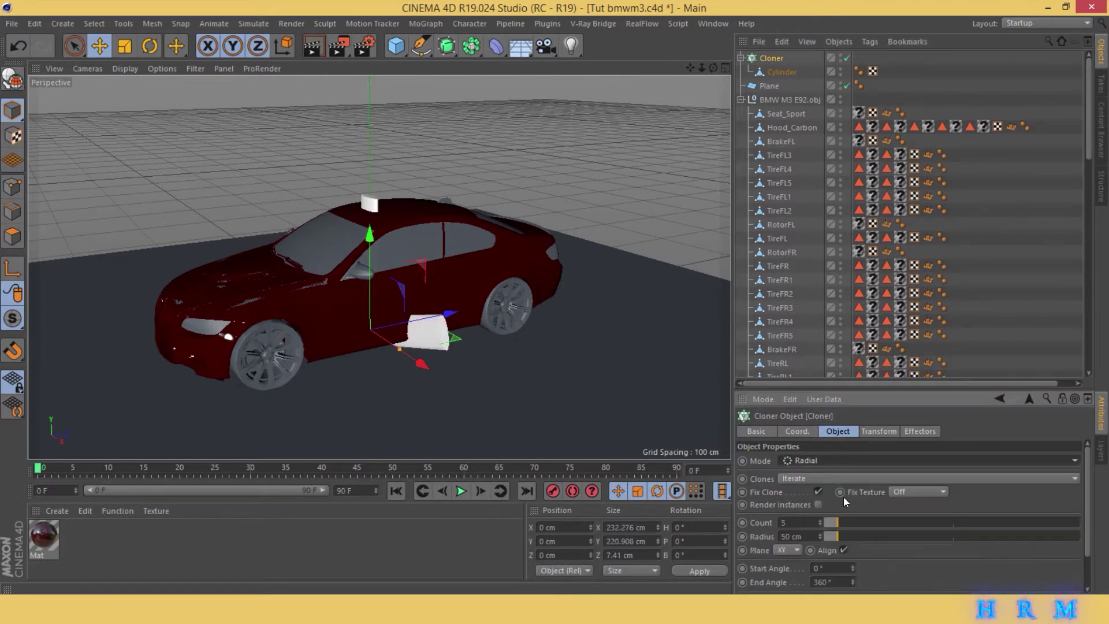
- Switch the Cloner to Grid Array with a 3 × 1 × 3 count and raise it above the car
{"action": "left_click", "coordinate": [831, 461]}
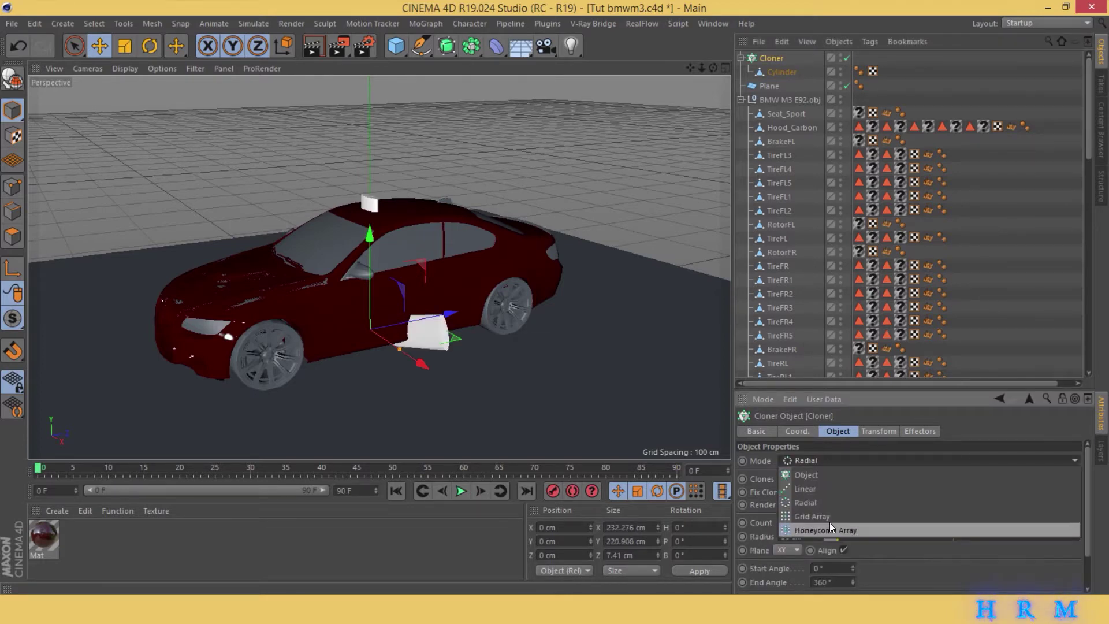
{"action": "left_click", "coordinate": [833, 522]}
{"action": "left_click", "coordinate": [831, 459]}
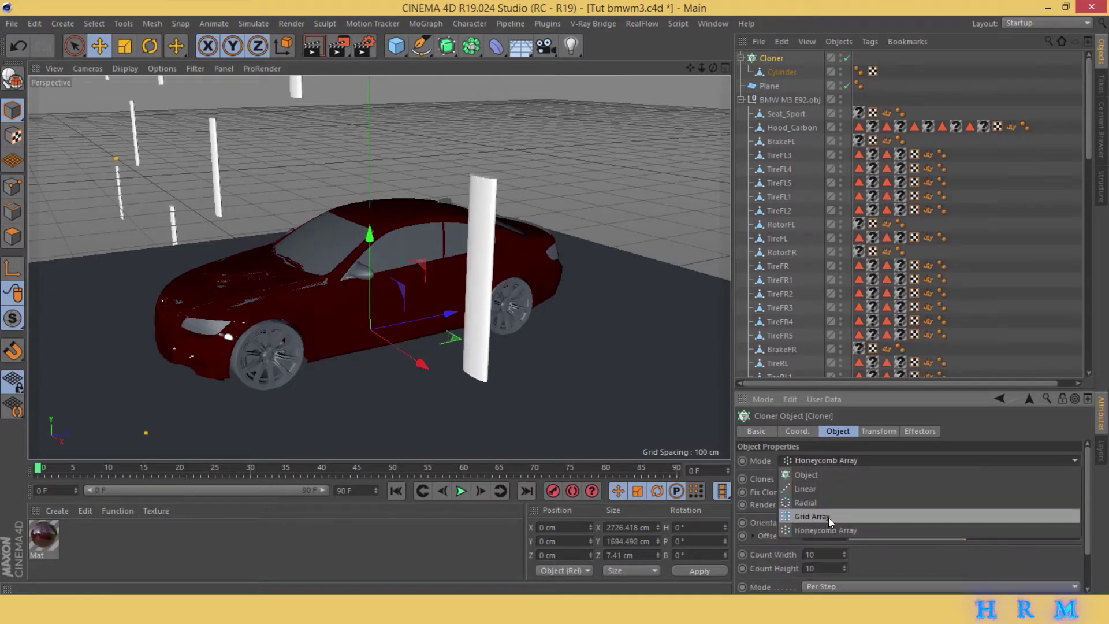
{"action": "left_click", "coordinate": [828, 516]}
{"action": "double_click", "coordinate": [853, 519]}
{"action": "type", "text": "0"}
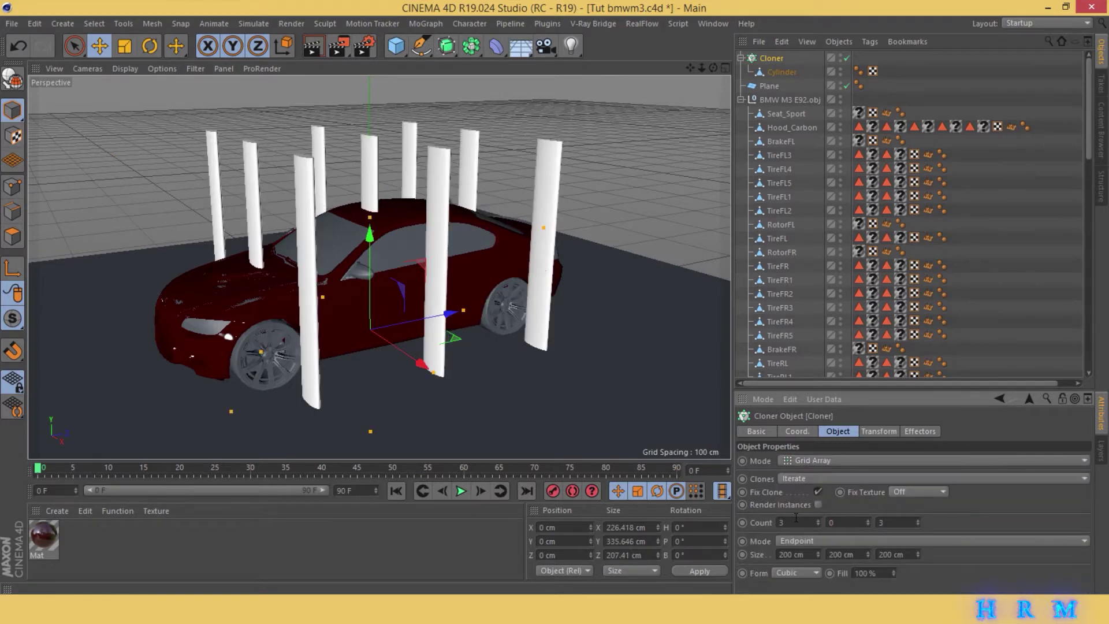
{"action": "type", "text": "1"}
{"action": "key", "text": "Return"}
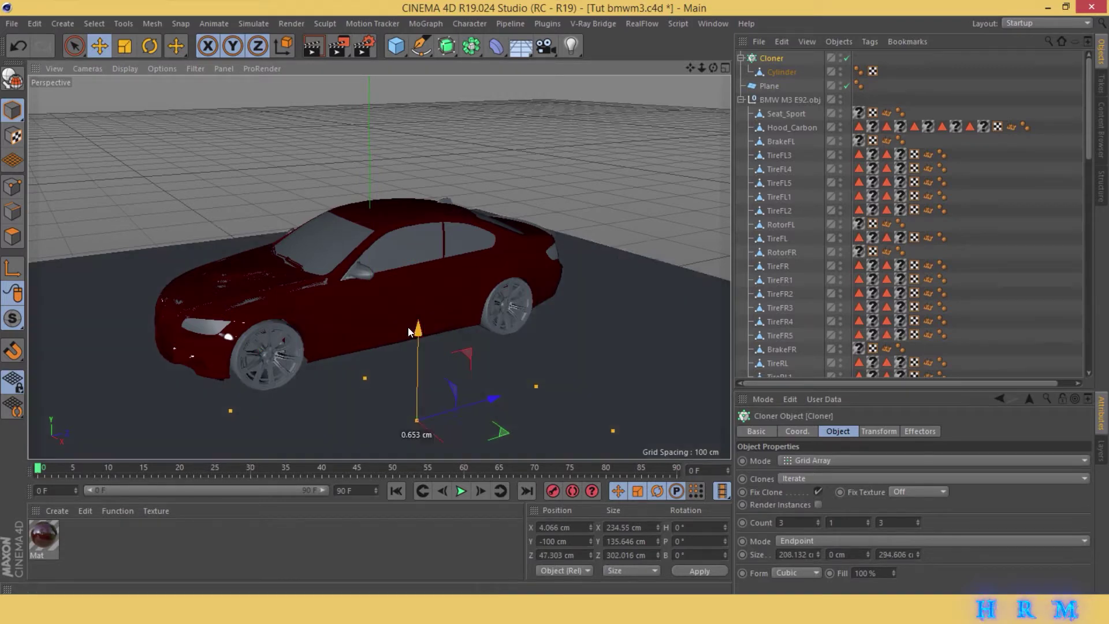
{"action": "left_click_drag", "start_coordinate": [418, 332], "coordinate": [421, 87]}
{"action": "left_click_drag", "start_coordinate": [697, 68], "coordinate": [675, 75]}
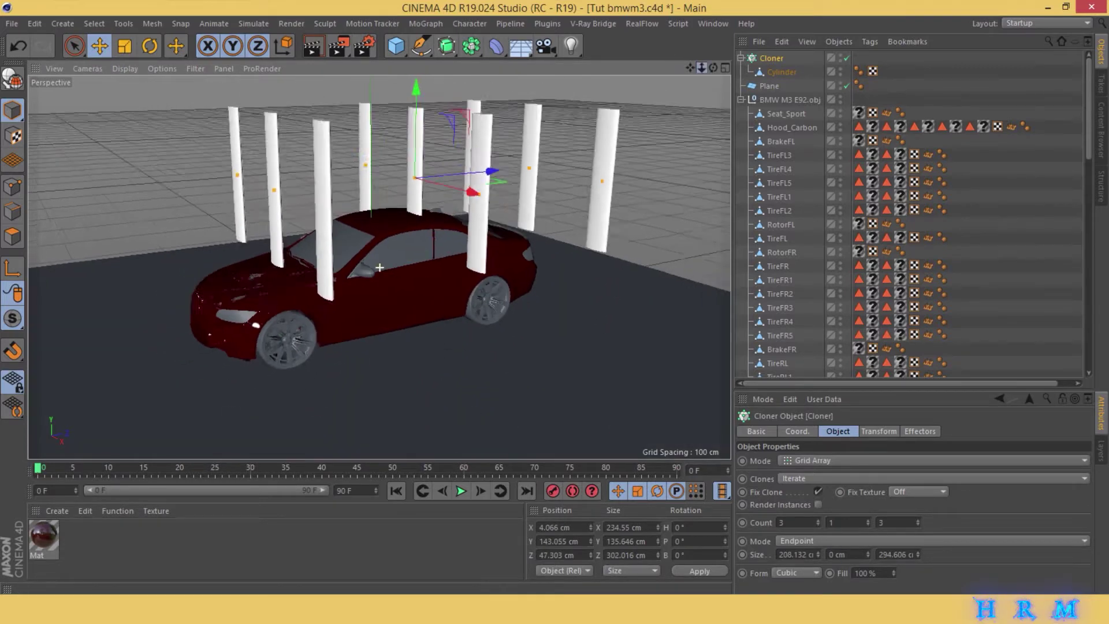
{"action": "left_click", "coordinate": [878, 430]}
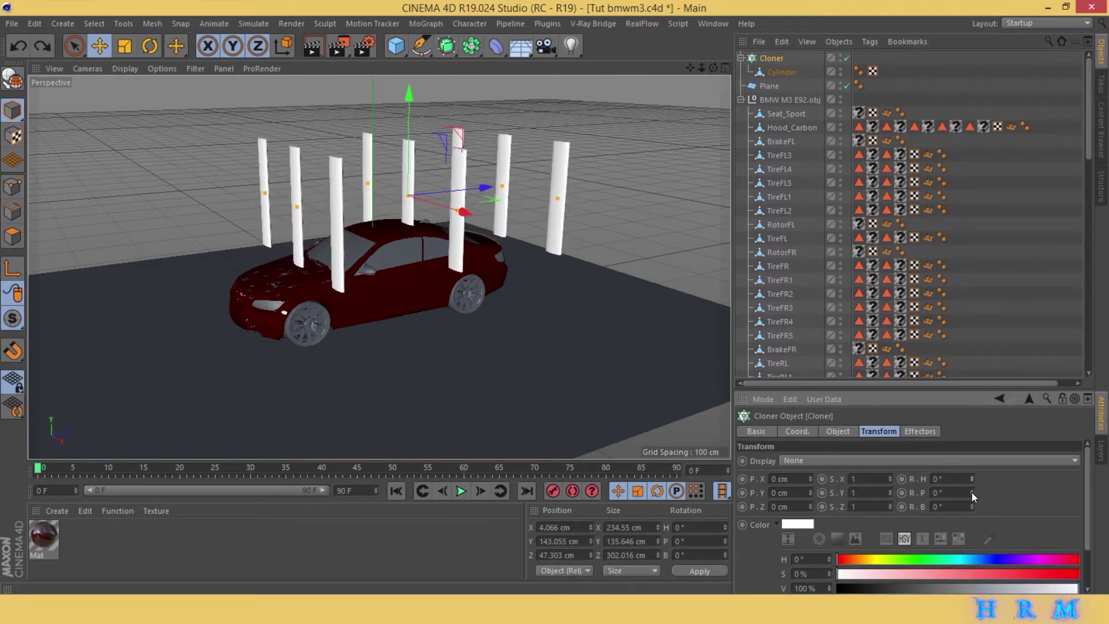
- Tilt and lengthen the clones, then thin the original Cylinder along X and Z
{"action": "mouse_move", "coordinate": [971, 492]}
{"action": "left_mouse_down"}
{"action": "mouse_move", "coordinate": [972, 458]}
{"action": "mouse_move", "coordinate": [971, 489]}
{"action": "left_mouse_up"}
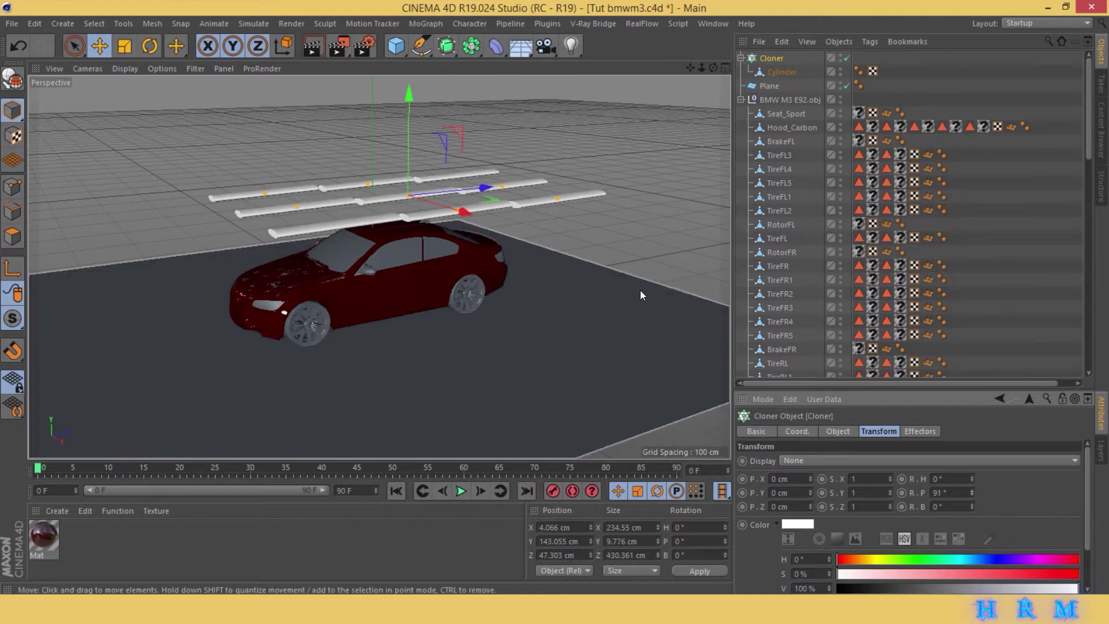
{"action": "mouse_move", "coordinate": [464, 216]}
{"action": "left_mouse_down"}
{"action": "mouse_move", "coordinate": [629, 216]}
{"action": "mouse_move", "coordinate": [684, 195]}
{"action": "left_mouse_up"}
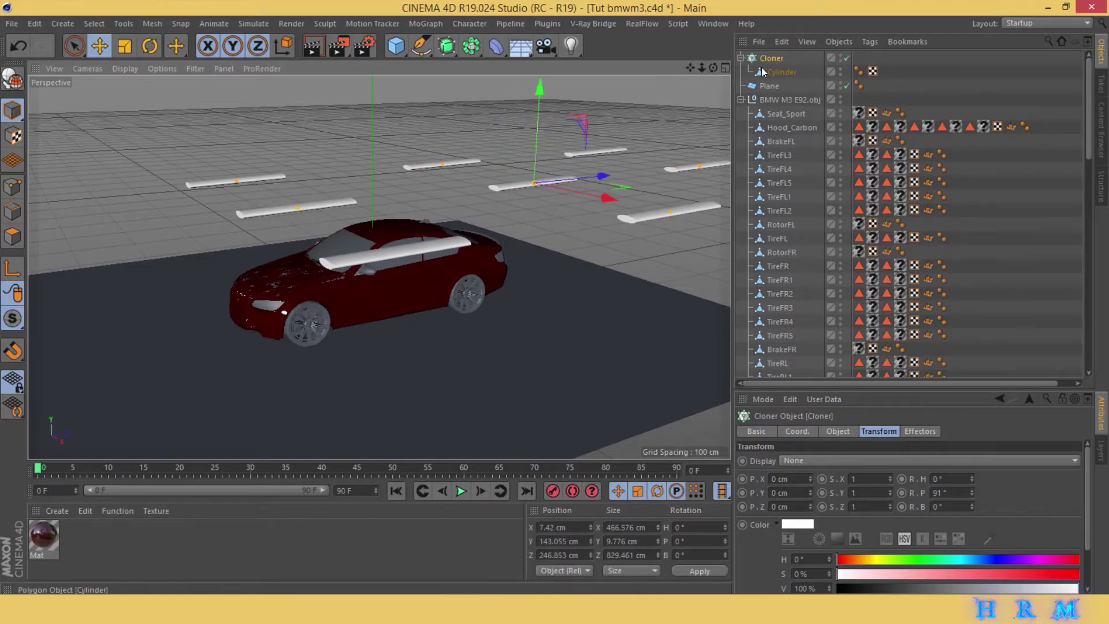
{"action": "left_click", "coordinate": [781, 72]}
{"action": "key", "text": "t"}
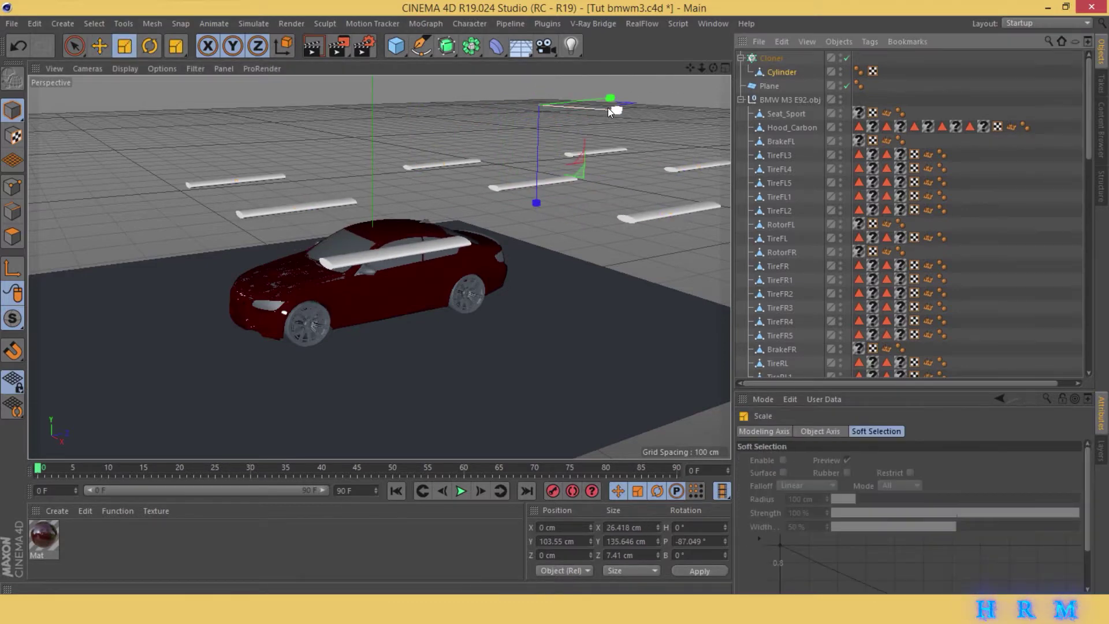
{"action": "left_click_drag", "start_coordinate": [608, 108], "coordinate": [564, 102]}
{"action": "left_click_drag", "start_coordinate": [536, 203], "coordinate": [540, 170]}
{"action": "scroll", "coordinate": [383, 279], "scroll_direction": "down", "scroll_amount": 3}
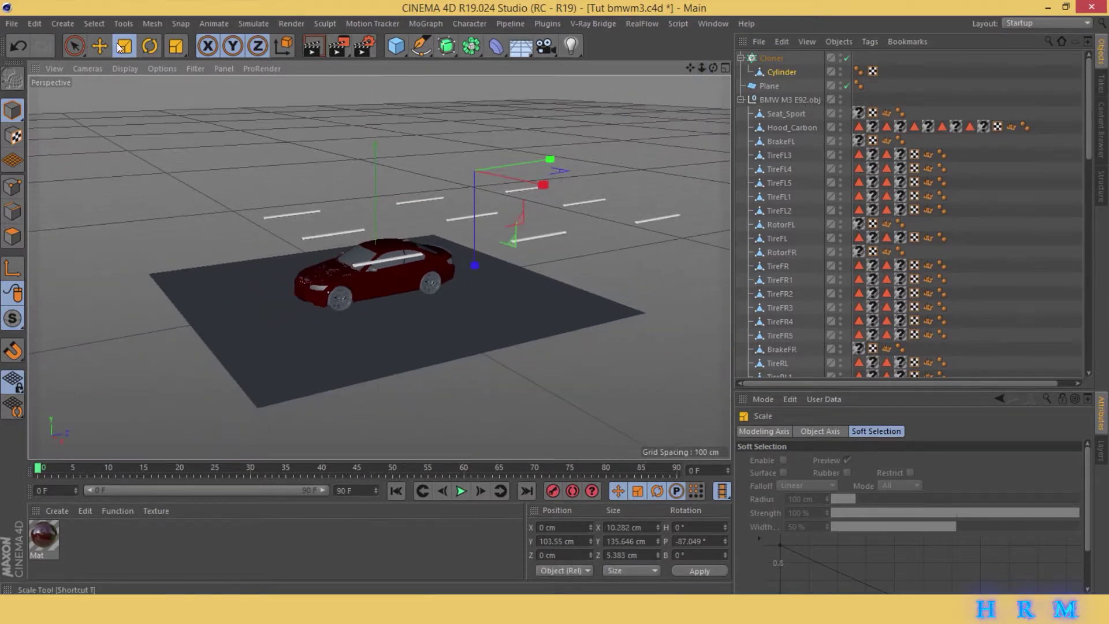
{"action": "key", "text": "e"}
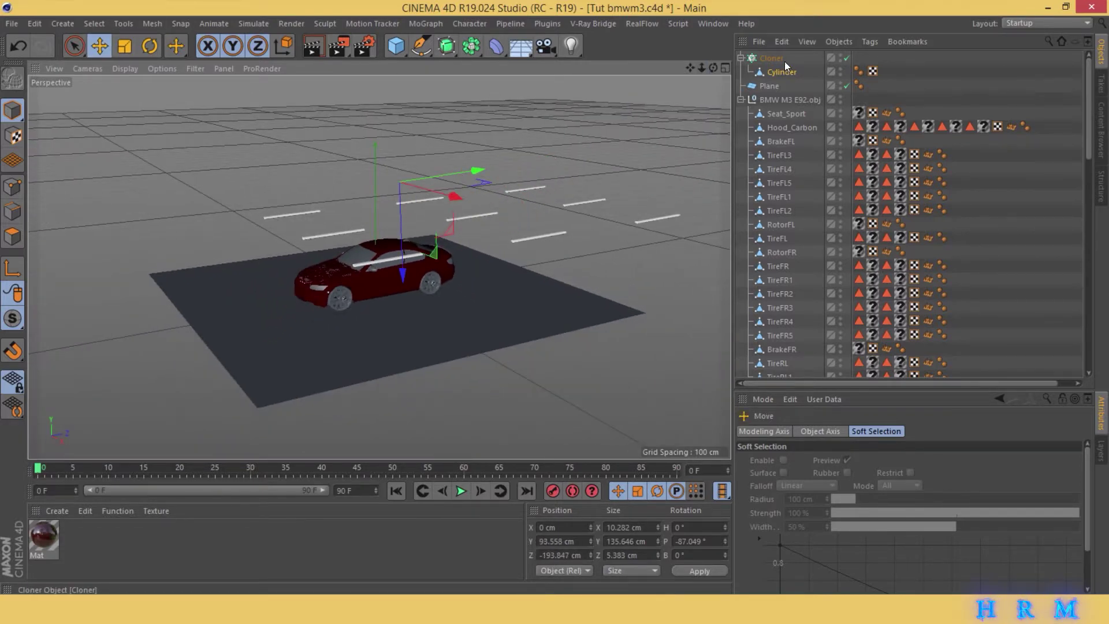
- Move the Cloner grid over the floor and widen the stripe spacing in depth and sideways
{"action": "left_click", "coordinate": [774, 59]}
{"action": "left_click_drag", "start_coordinate": [535, 201], "coordinate": [462, 188]}
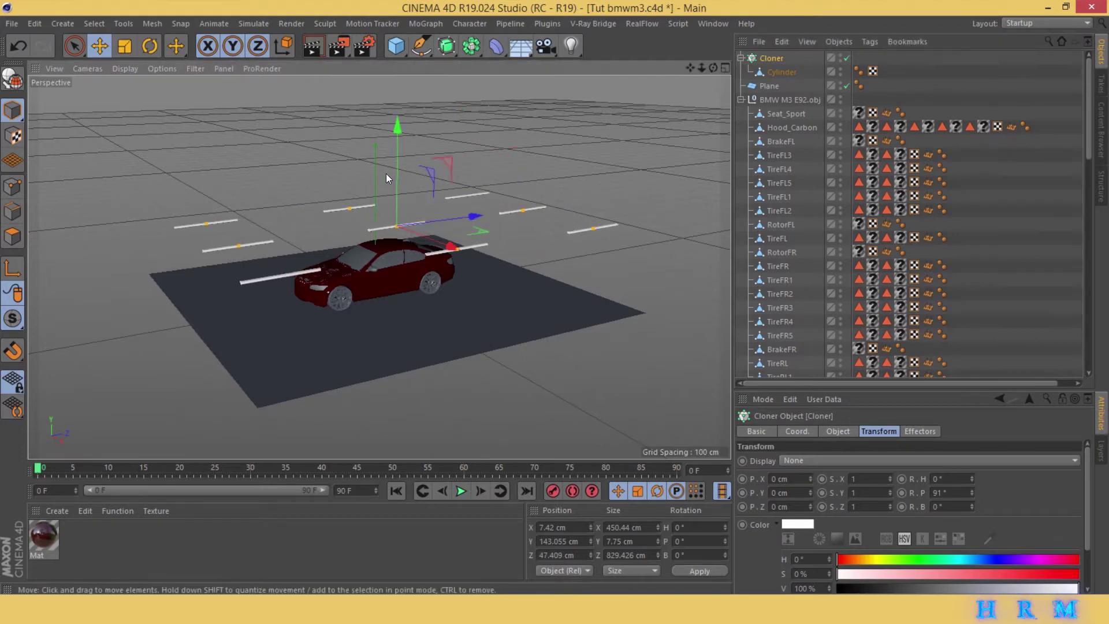
{"action": "mouse_move", "coordinate": [386, 173]}
{"action": "left_mouse_down"}
{"action": "mouse_move", "coordinate": [397, 147]}
{"action": "mouse_move", "coordinate": [480, 101]}
{"action": "left_mouse_up"}
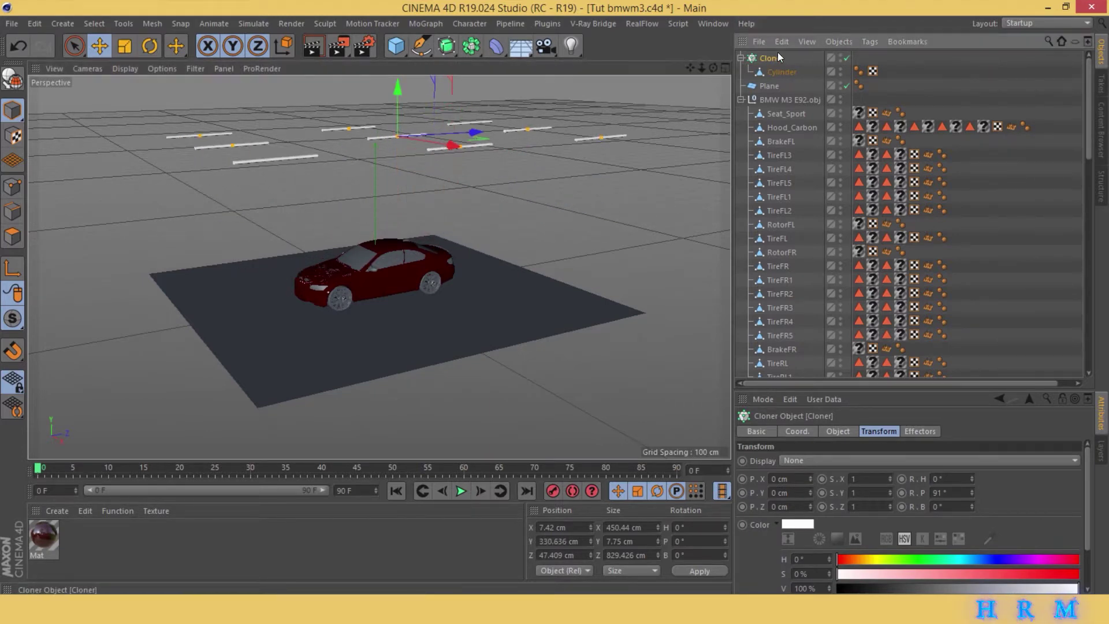
{"action": "mouse_move", "coordinate": [531, 126]}
{"action": "left_mouse_down"}
{"action": "mouse_move", "coordinate": [690, 64]}
{"action": "mouse_move", "coordinate": [661, 122]}
{"action": "left_mouse_up"}
{"action": "mouse_move", "coordinate": [469, 178]}
{"action": "left_mouse_down"}
{"action": "mouse_move", "coordinate": [533, 212]}
{"action": "mouse_move", "coordinate": [574, 183]}
{"action": "left_mouse_up"}
{"action": "left_click_drag", "start_coordinate": [449, 122], "coordinate": [354, 103]}
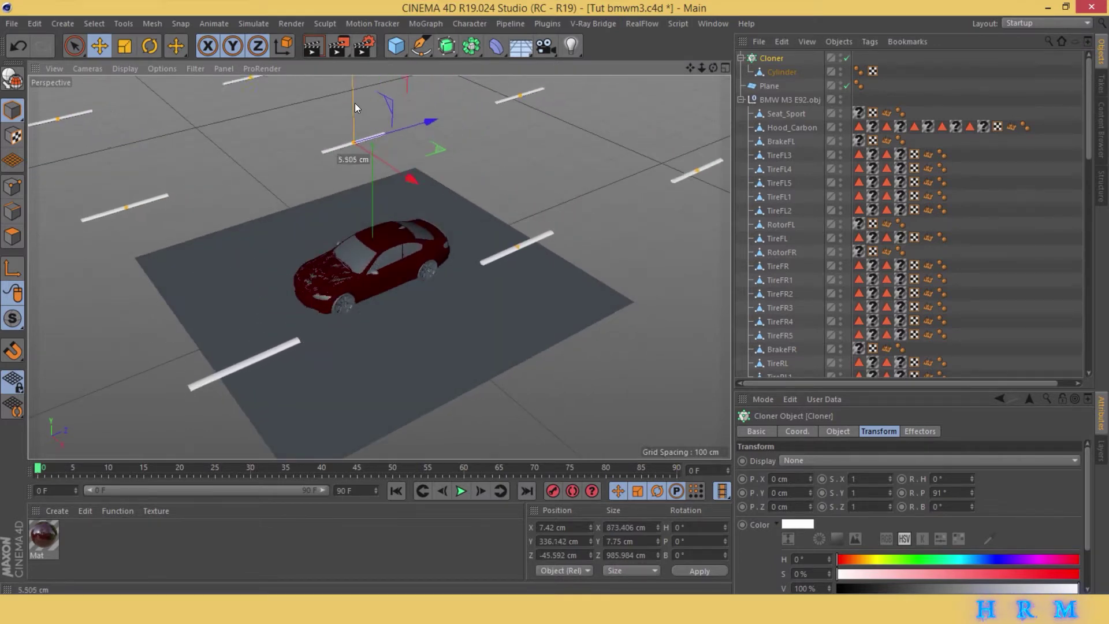
- Set the Cloner count to 8 × 1 × 5 and create a new material, Mat.1, for editing
{"action": "left_click", "coordinate": [837, 430]}
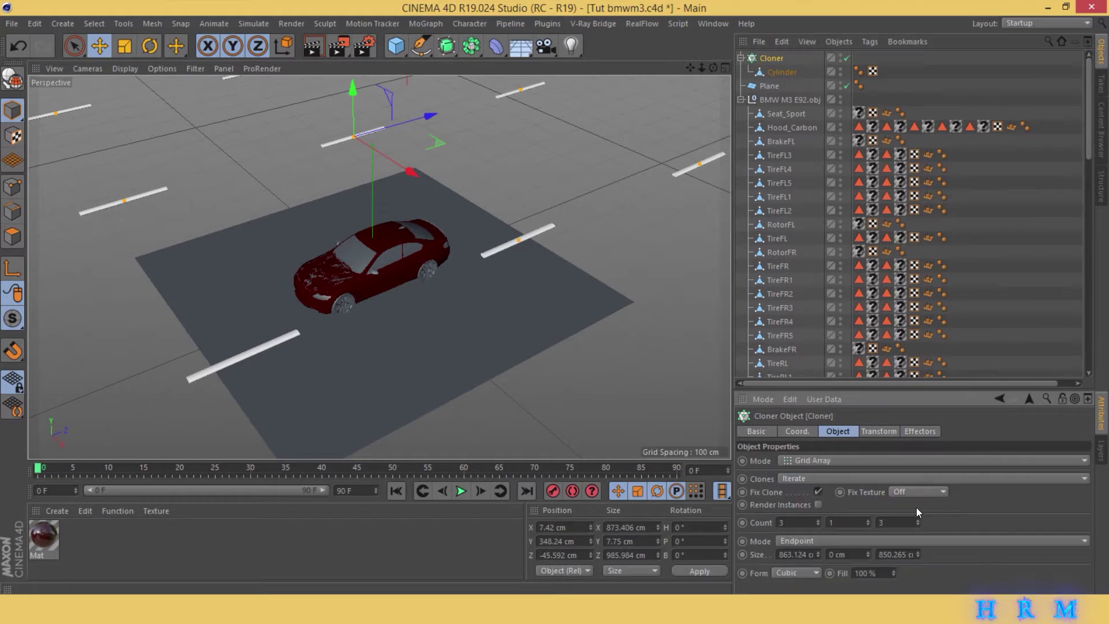
{"action": "left_click", "coordinate": [916, 519]}
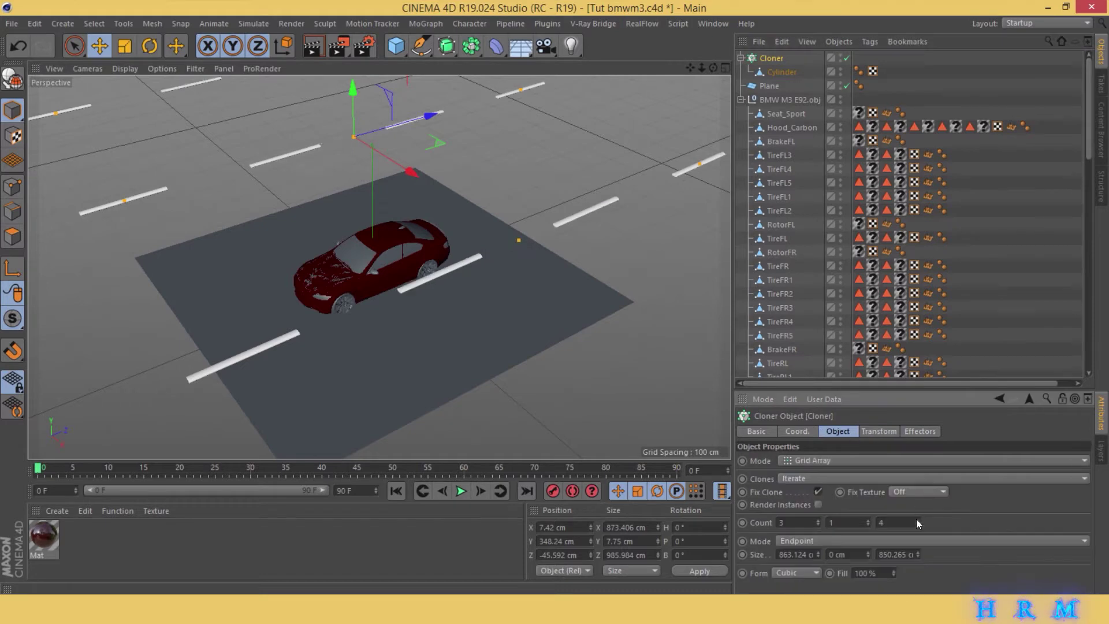
{"action": "left_click", "coordinate": [817, 520]}
{"action": "left_click", "coordinate": [817, 520]}
{"action": "left_click_drag", "start_coordinate": [701, 68], "coordinate": [728, 67]}
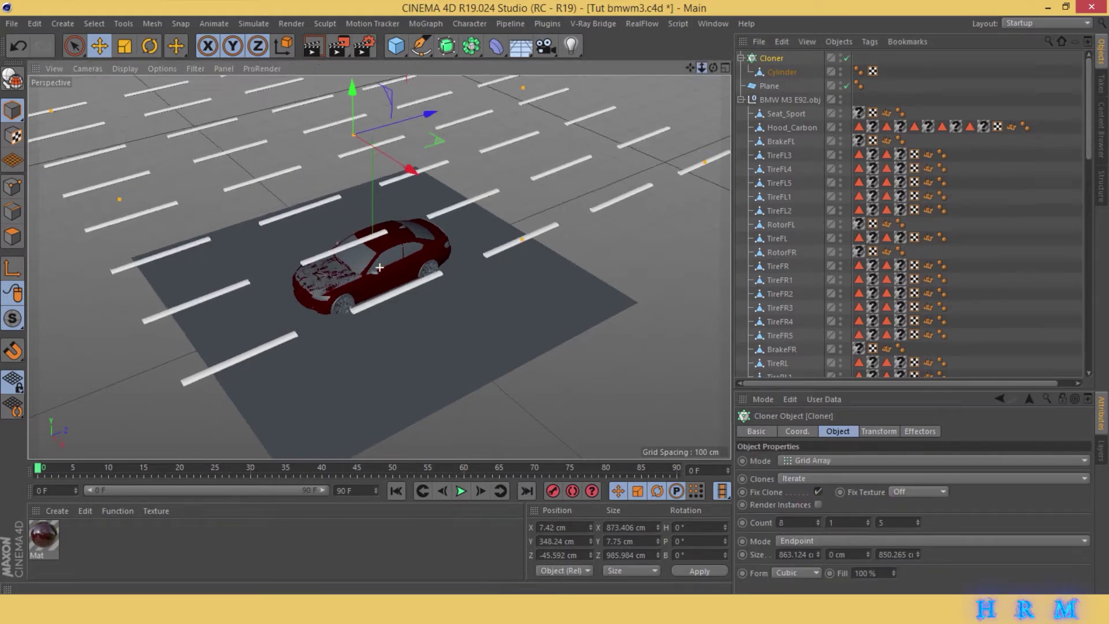
{"action": "double_click", "coordinate": [306, 547]}
{"action": "double_click", "coordinate": [30, 540]}
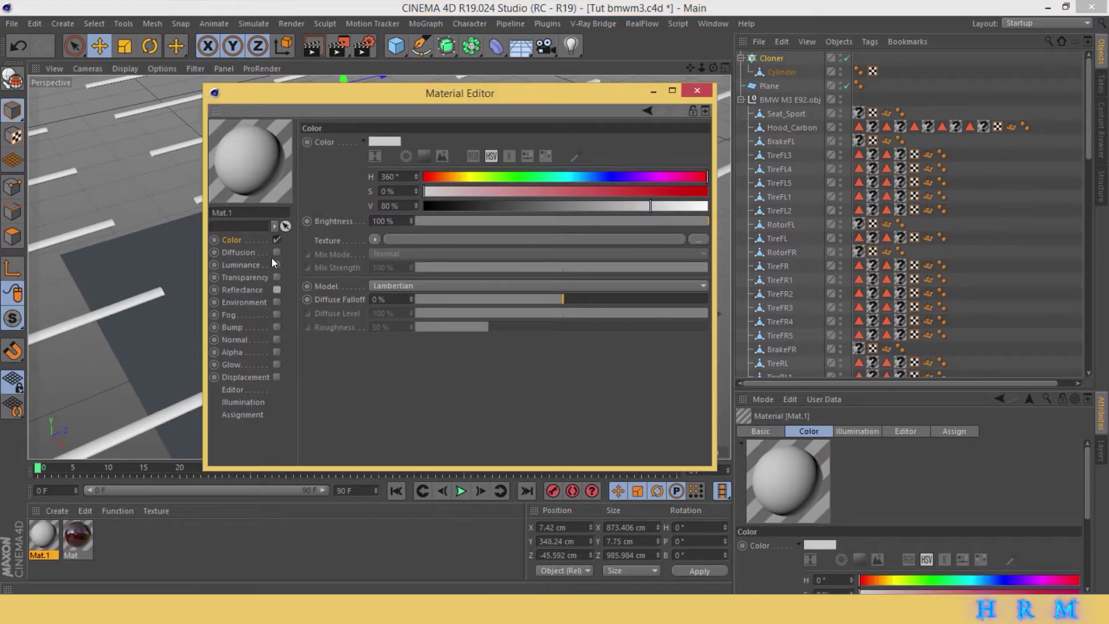
- Enable Mat.1's Luminance channel so the stripes render self-lit white
{"action": "left_click", "coordinate": [276, 264]}
{"action": "left_click", "coordinate": [697, 91]}
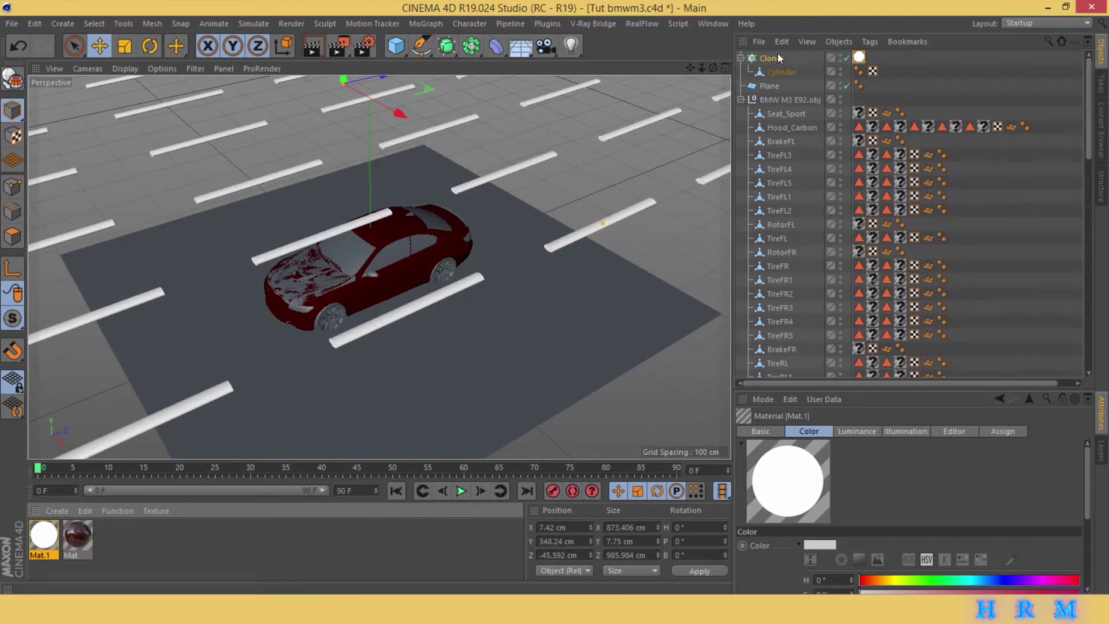
{"action": "left_click_drag", "start_coordinate": [704, 70], "coordinate": [727, 70]}
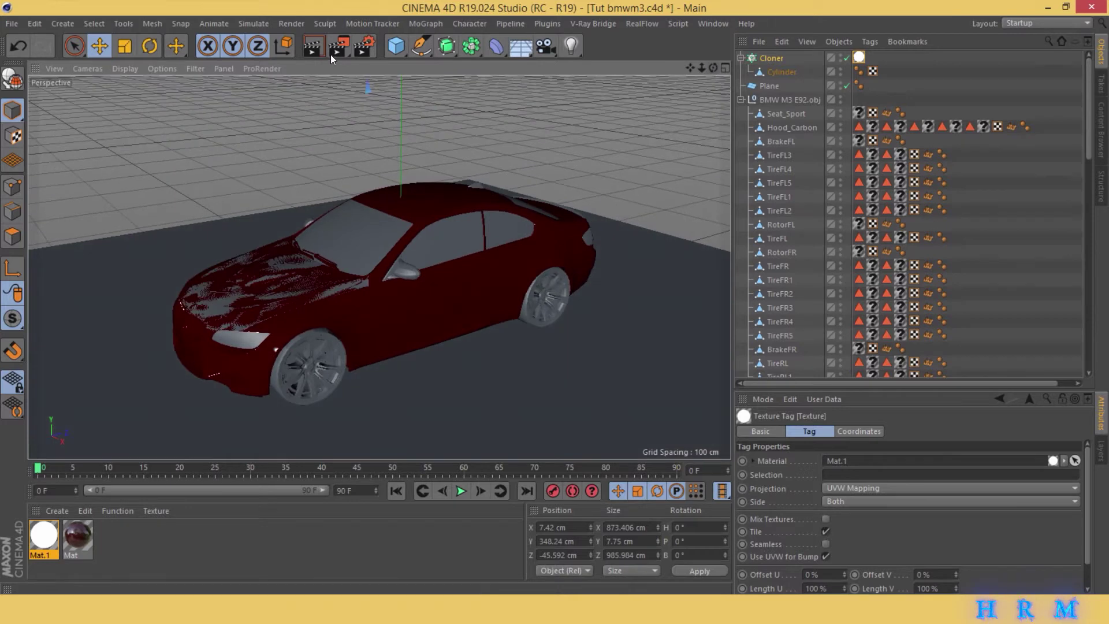
- Switch the renderer to Physical and add the Ambient Occlusion effect
{"action": "left_click", "coordinate": [365, 47]}
{"action": "left_click", "coordinate": [224, 104]}
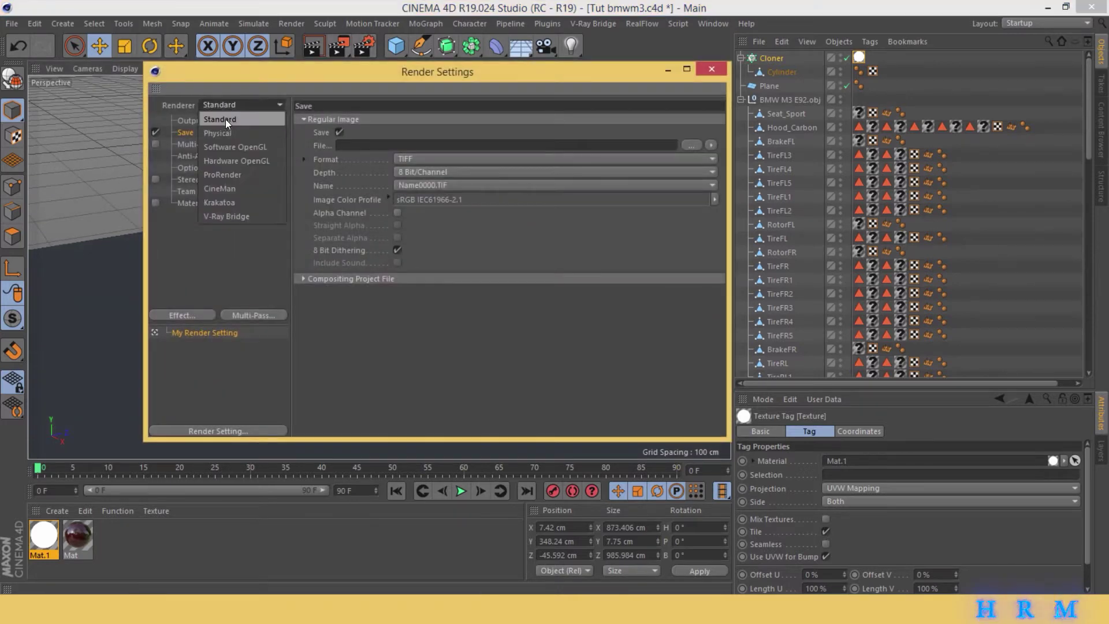
{"action": "left_click", "coordinate": [264, 126]}
{"action": "left_click", "coordinate": [207, 315]}
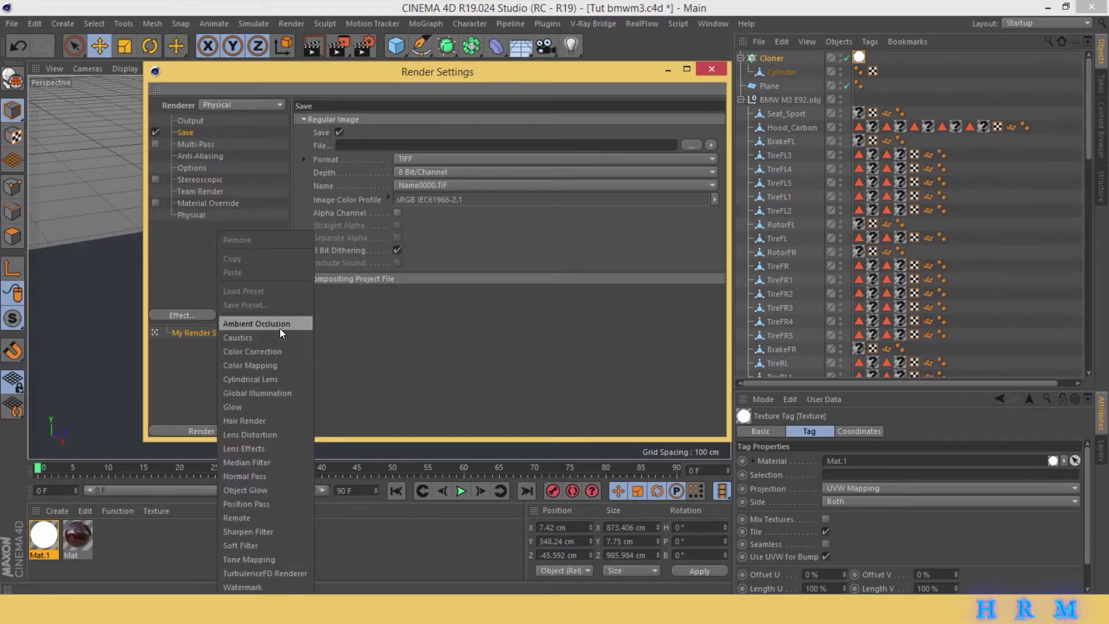
{"action": "left_click", "coordinate": [279, 325]}
- Add Global Illumination with Low samples and set the Irradiance Cache record density
{"action": "left_click", "coordinate": [197, 316]}
{"action": "left_click", "coordinate": [292, 389]}
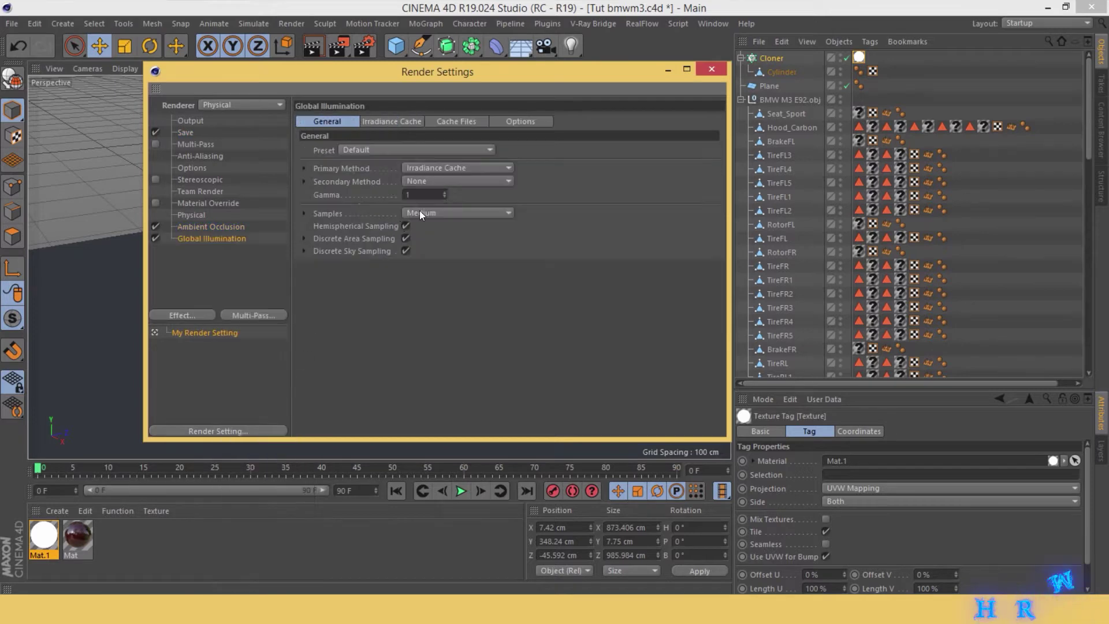
{"action": "left_click", "coordinate": [439, 213]}
{"action": "left_click", "coordinate": [447, 253]}
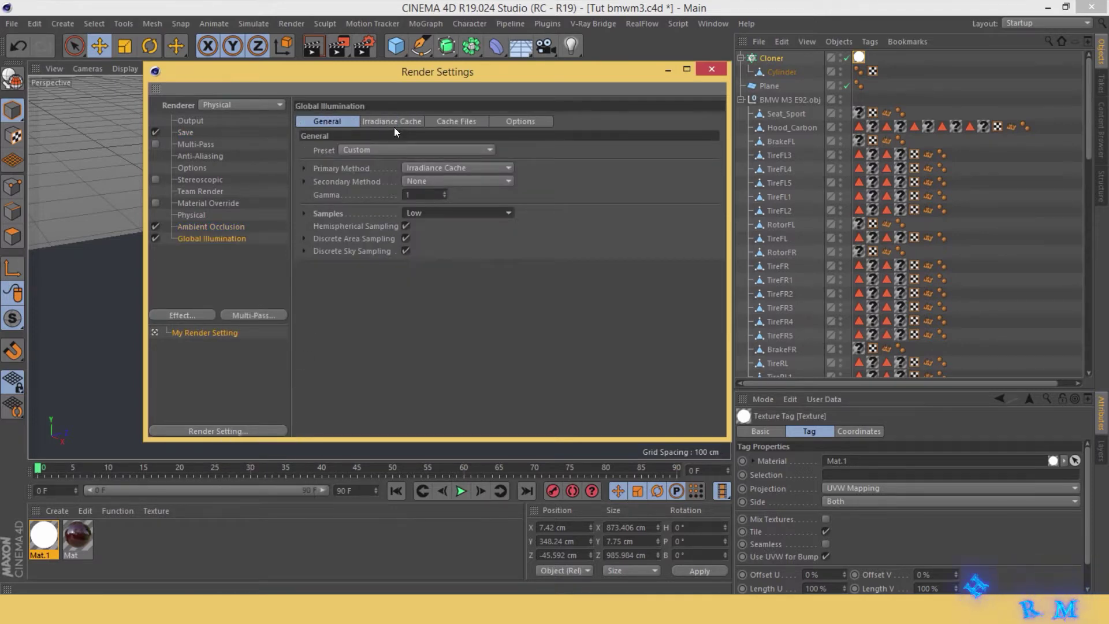
{"action": "left_click", "coordinate": [411, 122]}
{"action": "left_click", "coordinate": [401, 150]}
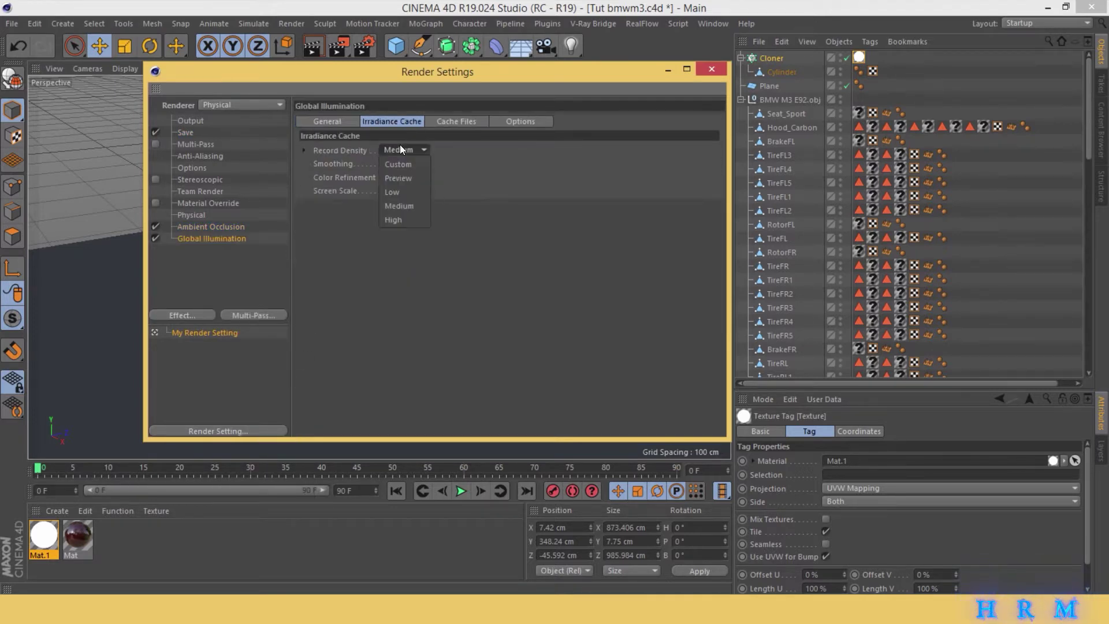
{"action": "left_click", "coordinate": [712, 73]}
{"action": "left_click", "coordinate": [571, 46]}
- Add a spotlight, aim it down onto the car, and return to the default camera
{"action": "left_click", "coordinate": [680, 69]}
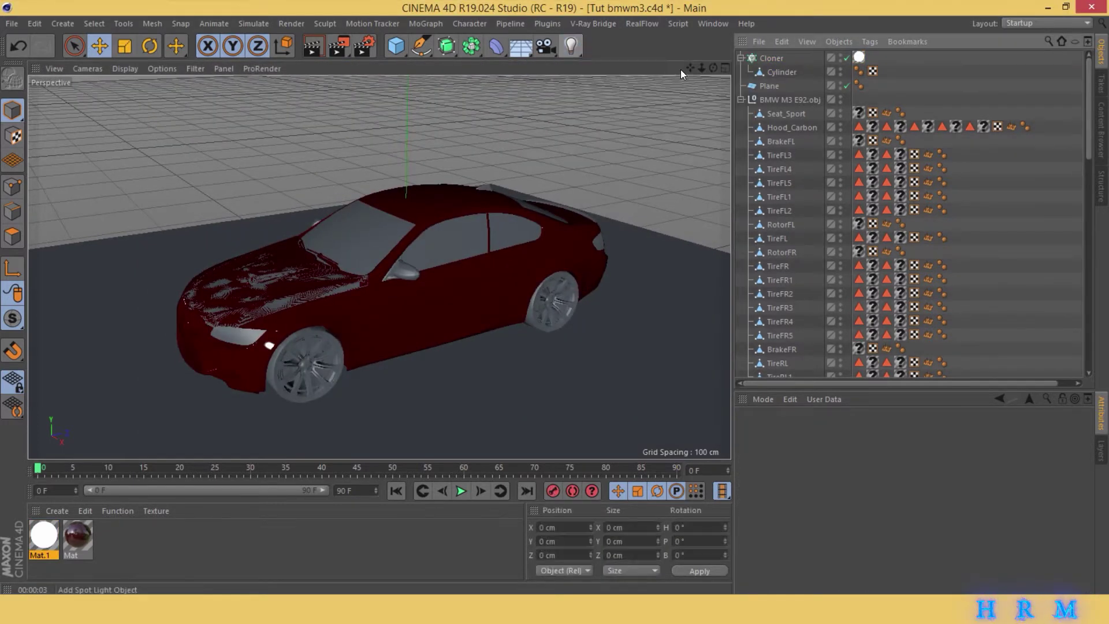
{"action": "left_click", "coordinate": [88, 68]}
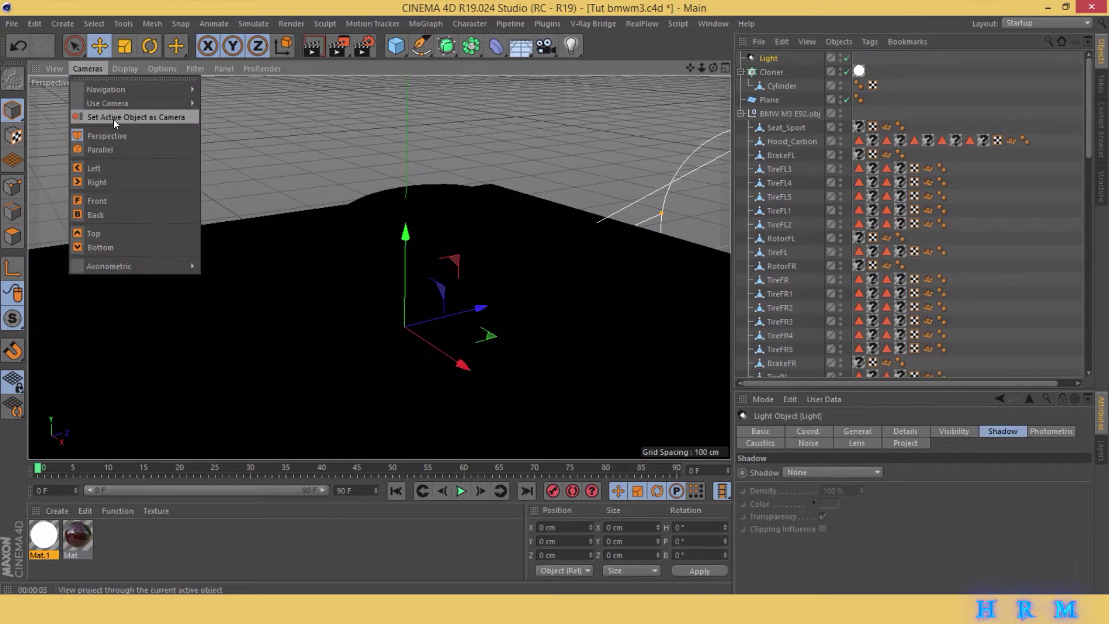
{"action": "left_click", "coordinate": [114, 119]}
{"action": "left_click_drag", "start_coordinate": [702, 68], "coordinate": [716, 173]}
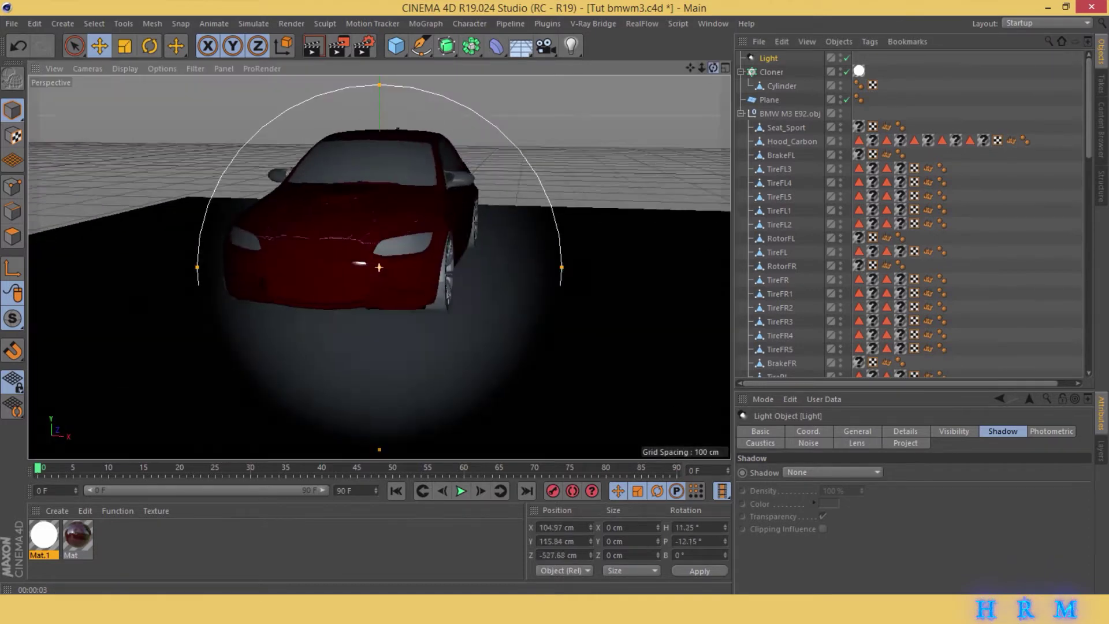
{"action": "mouse_move", "coordinate": [689, 68]}
{"action": "left_mouse_down"}
{"action": "mouse_move", "coordinate": [693, 81]}
{"action": "mouse_move", "coordinate": [728, 86]}
{"action": "left_mouse_up"}
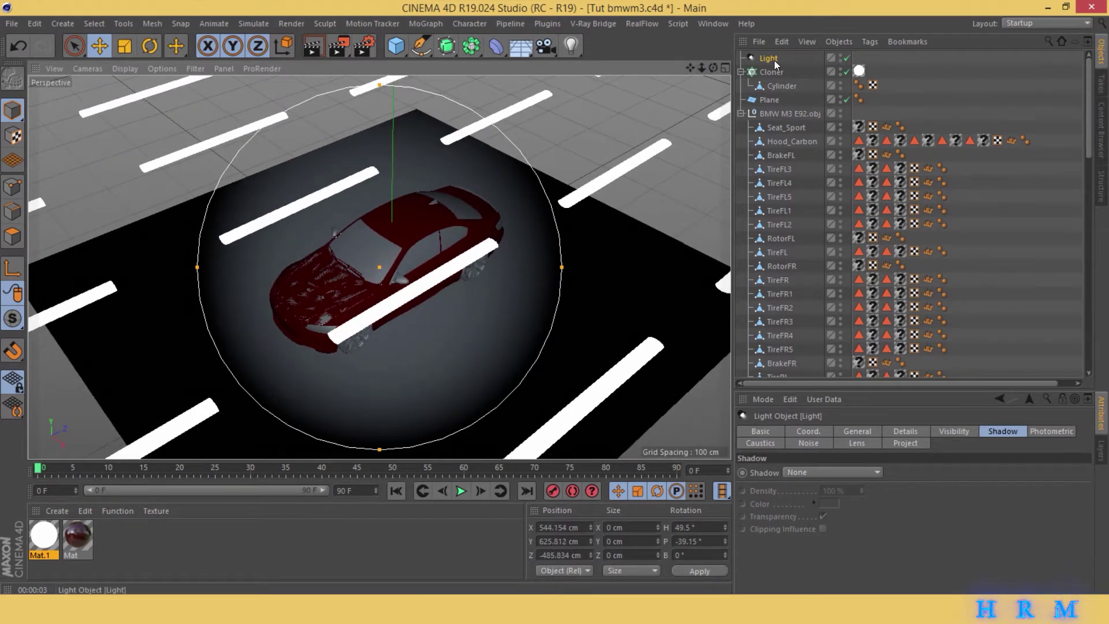
{"action": "left_click", "coordinate": [88, 68]}
{"action": "mouse_move", "coordinate": [107, 103]}
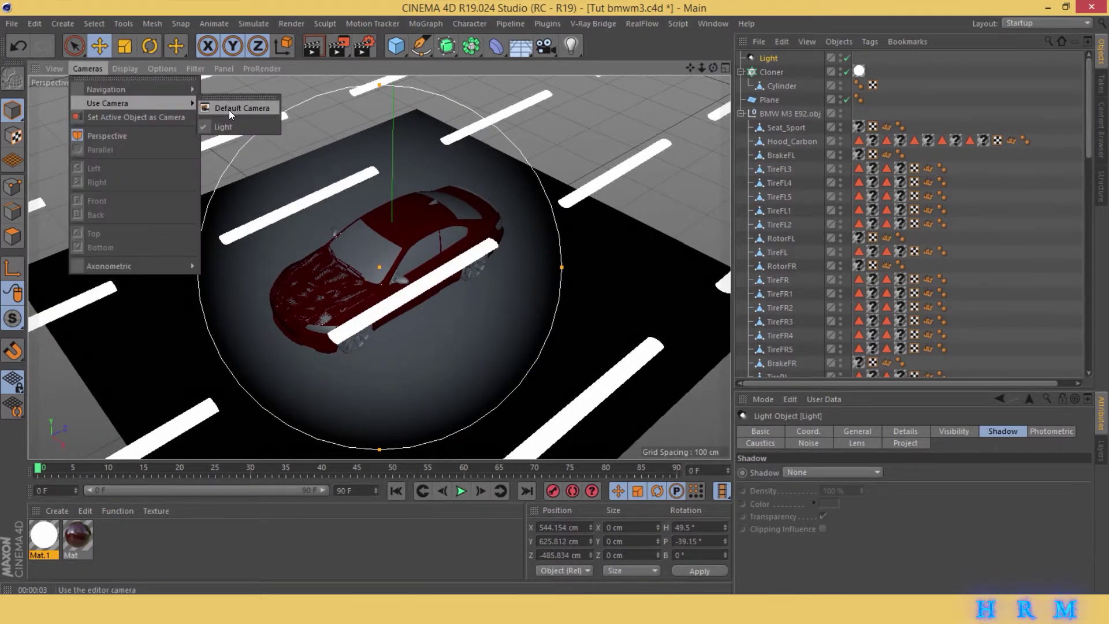
{"action": "left_click", "coordinate": [229, 109]}
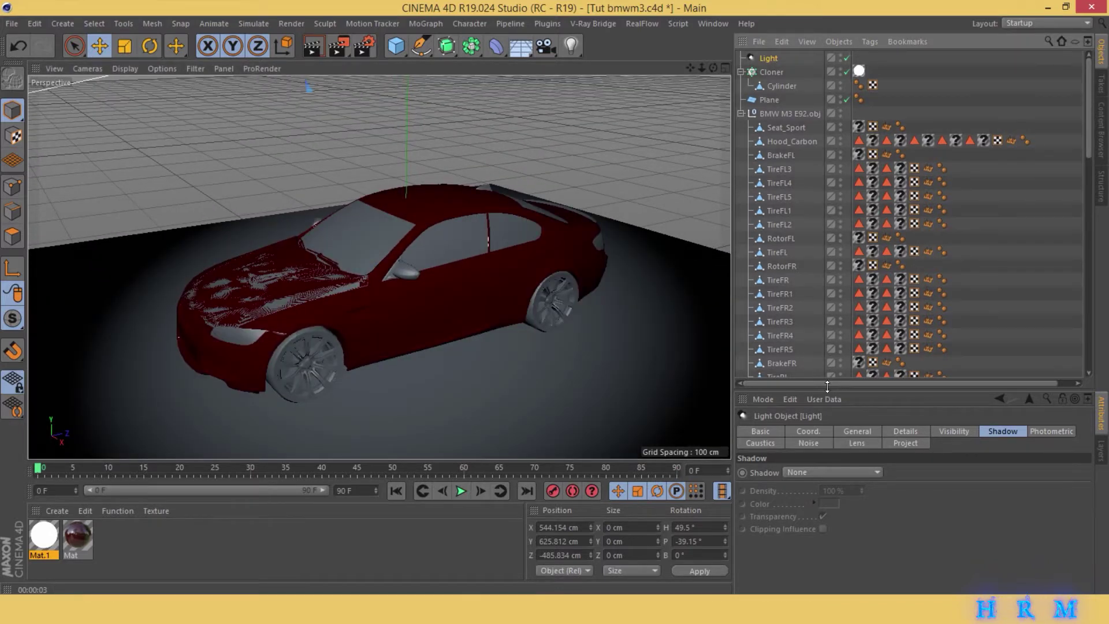
- Raise the spotlight's intensity and check its 30° cone settings
{"action": "left_click_drag", "start_coordinate": [827, 382], "coordinate": [827, 298]}
{"action": "left_click", "coordinate": [816, 358]}
{"action": "left_click", "coordinate": [846, 348]}
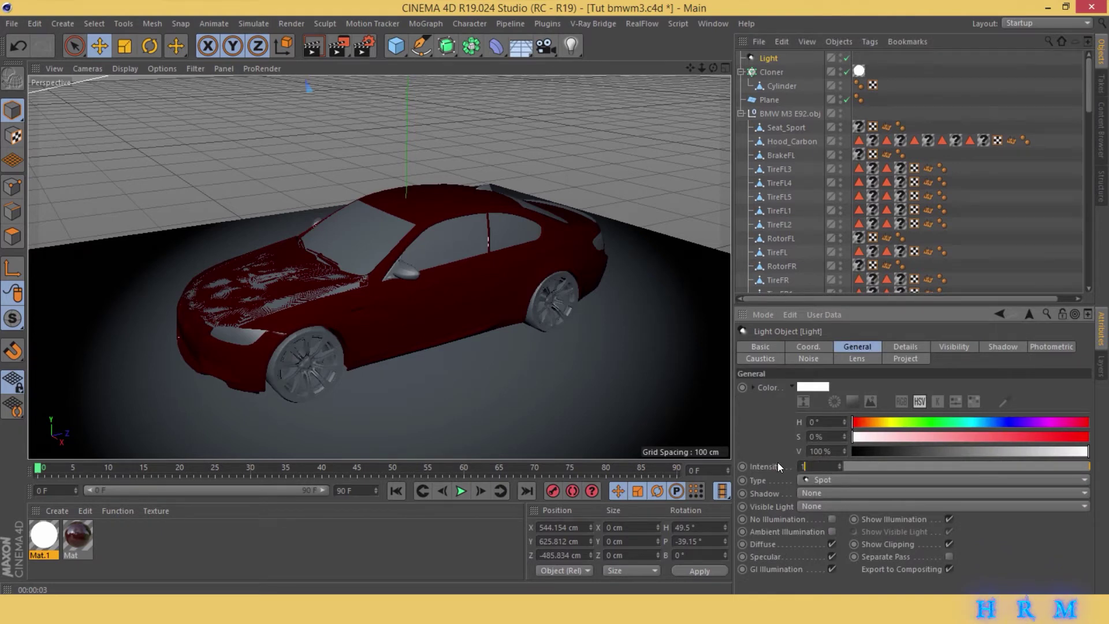
{"action": "type", "text": "100"}
{"action": "key", "text": "Return"}
{"action": "left_click", "coordinate": [922, 346]}
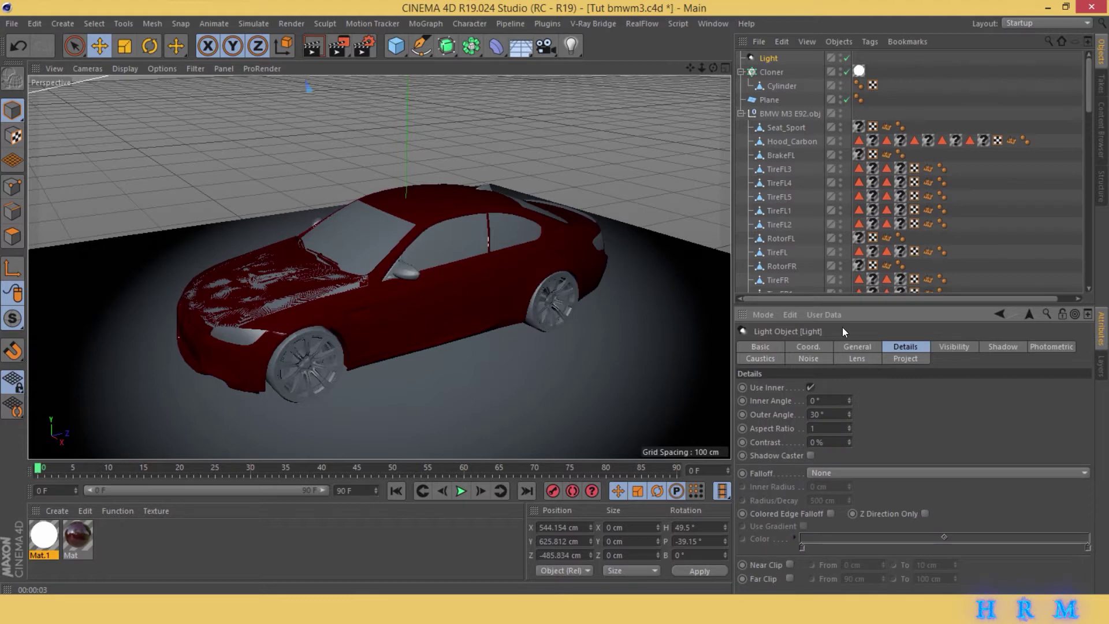
- Render a preview of the lit car, save the scene, and switch the spotlight off
{"action": "left_click", "coordinate": [312, 48]}
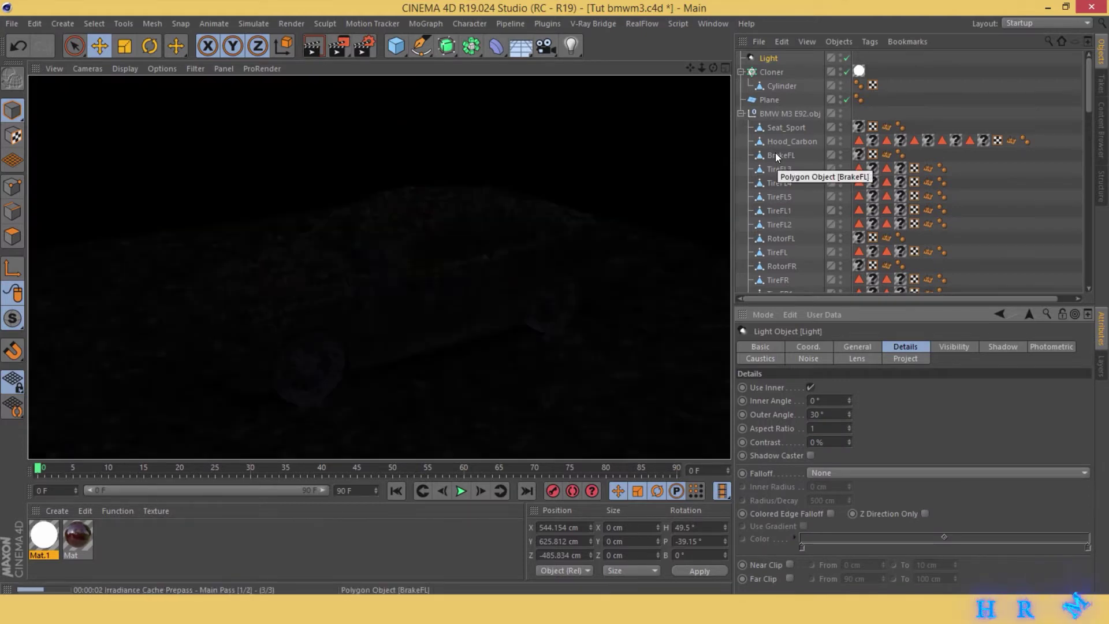
{"action": "left_click", "coordinate": [333, 542]}
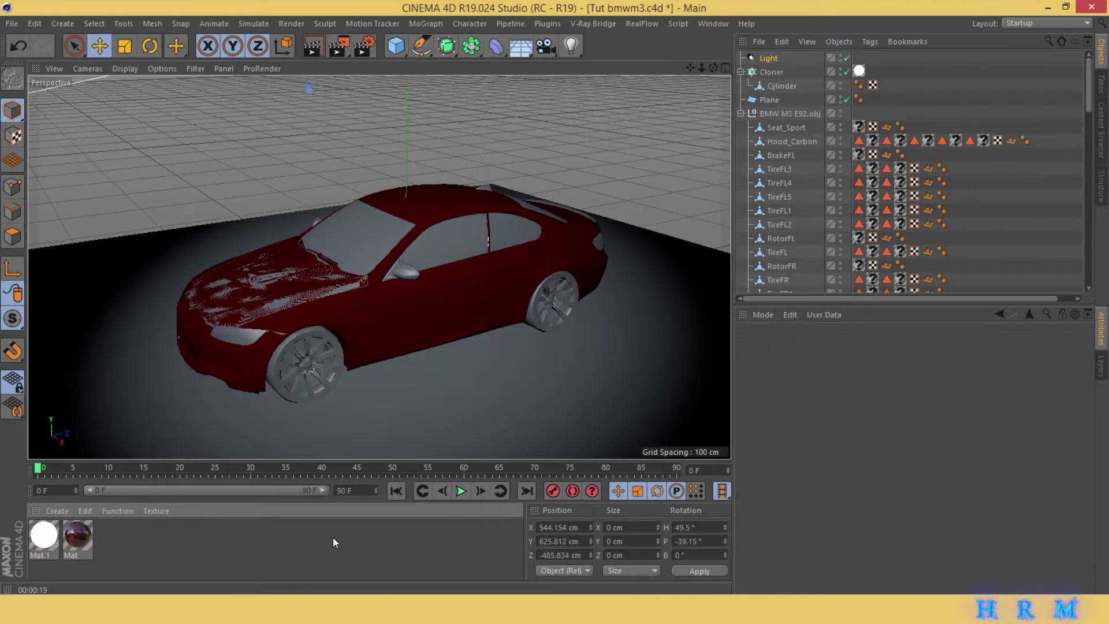
{"action": "key", "text": "ctrl+s"}
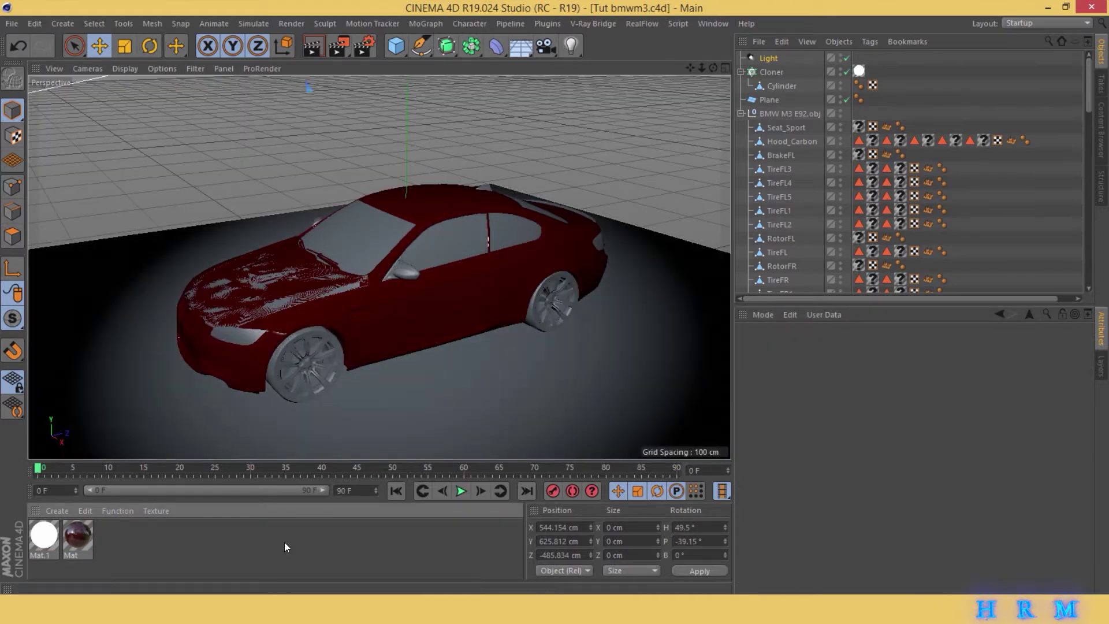
{"action": "left_click", "coordinate": [847, 58]}
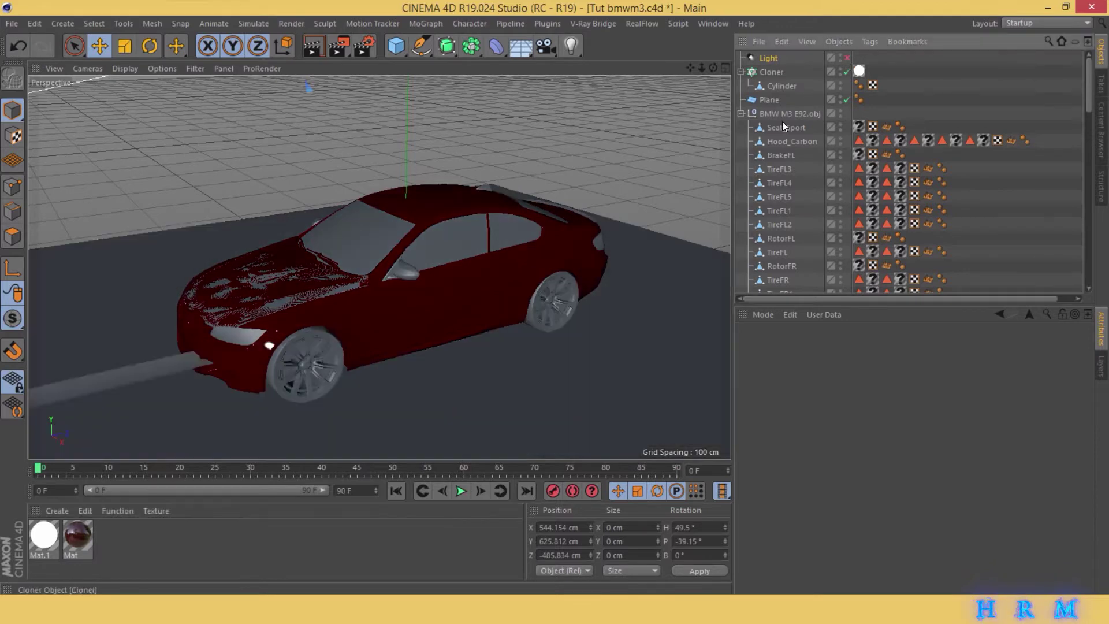
- Set the Mat paint's reflection layer Fresnel strength to 93%
{"action": "double_click", "coordinate": [72, 535]}
{"action": "left_click", "coordinate": [241, 288]}
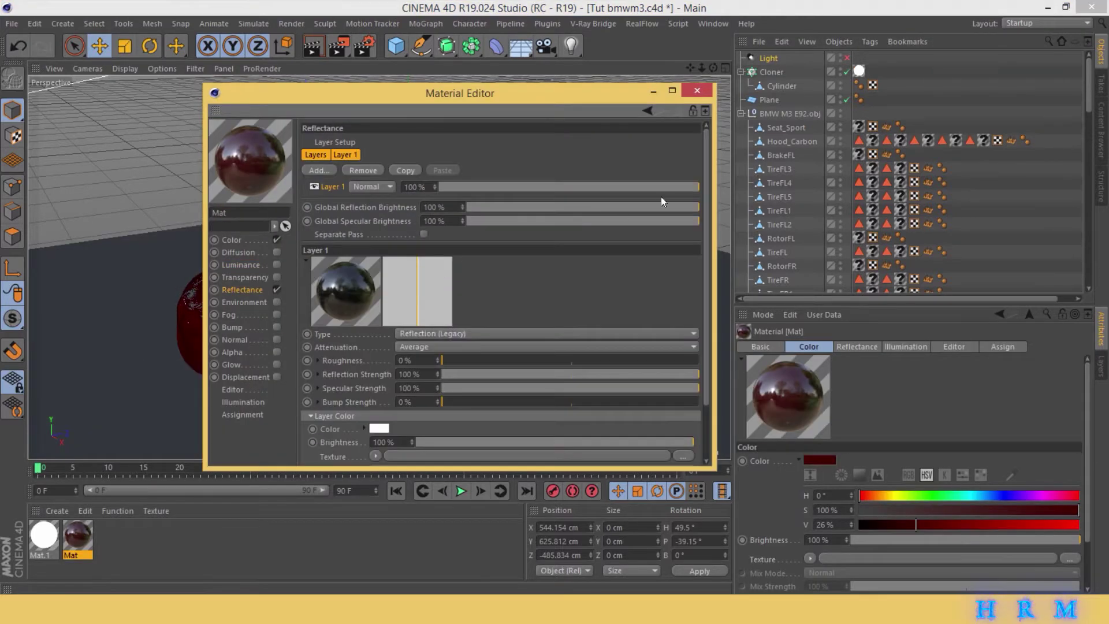
{"action": "left_click_drag", "start_coordinate": [705, 180], "coordinate": [712, 234]}
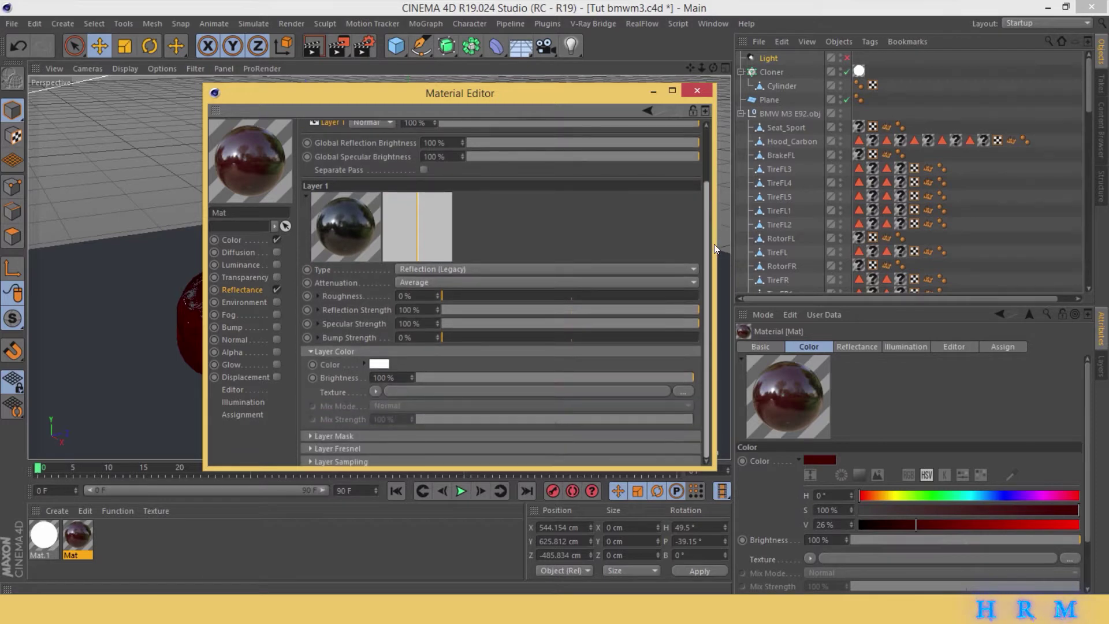
{"action": "left_click", "coordinate": [315, 460]}
{"action": "left_click_drag", "start_coordinate": [706, 271], "coordinate": [707, 343]}
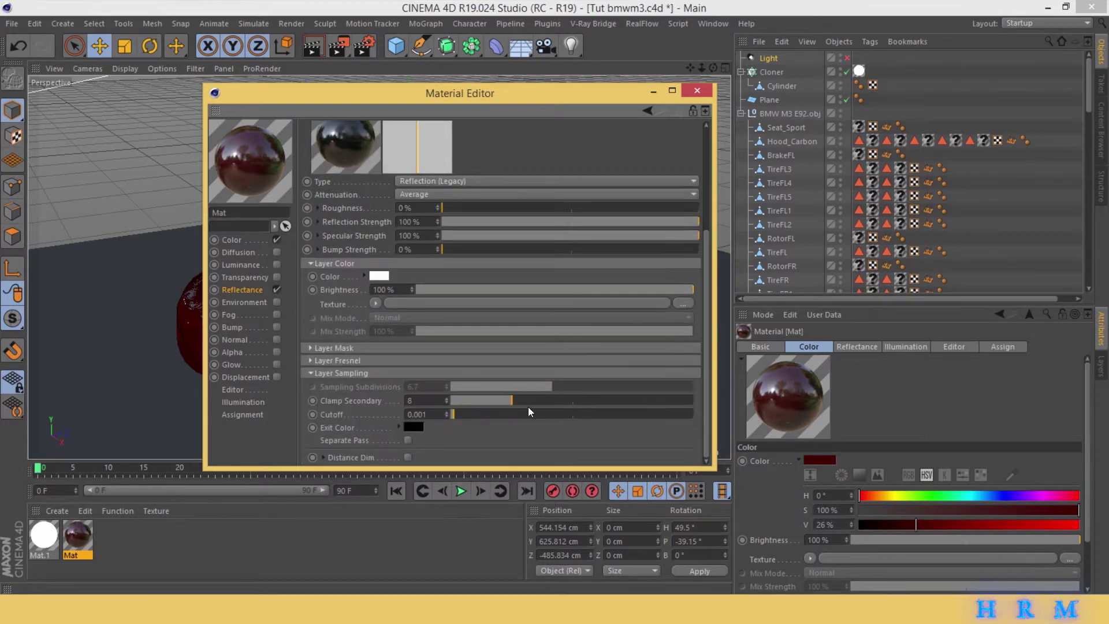
{"action": "left_click", "coordinate": [311, 360]}
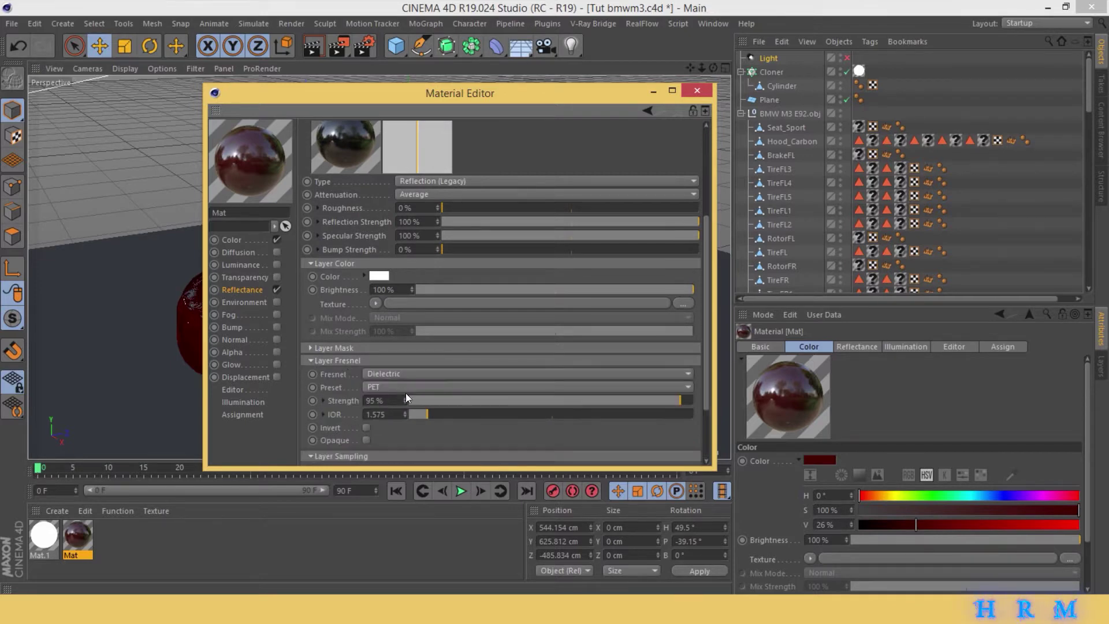
{"action": "mouse_move", "coordinate": [681, 400]}
{"action": "left_mouse_down"}
{"action": "mouse_move", "coordinate": [694, 402]}
{"action": "mouse_move", "coordinate": [678, 397]}
{"action": "left_mouse_up"}
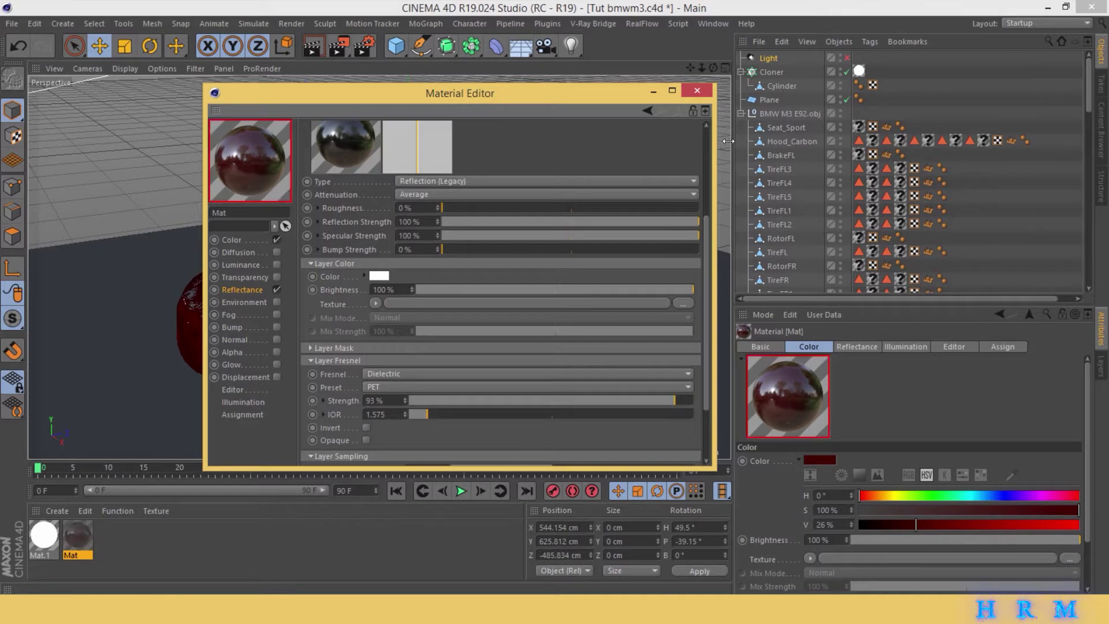
- Set Mat's colour value to 28% and close the Material Editor
{"action": "left_click", "coordinate": [227, 241]}
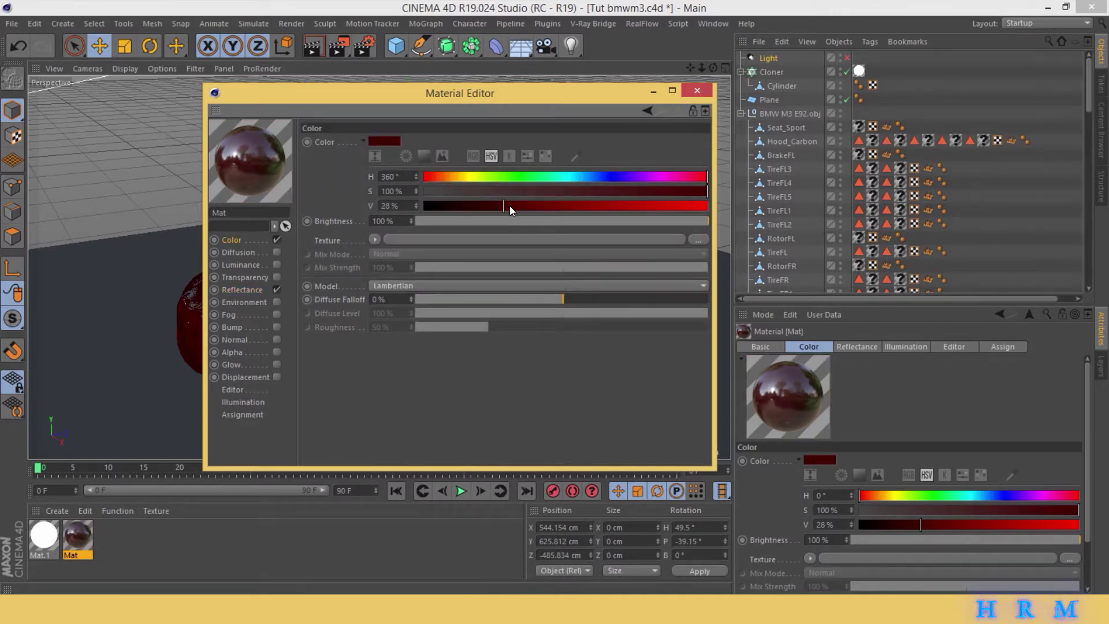
{"action": "left_click", "coordinate": [697, 91]}
{"action": "left_click", "coordinate": [299, 571]}
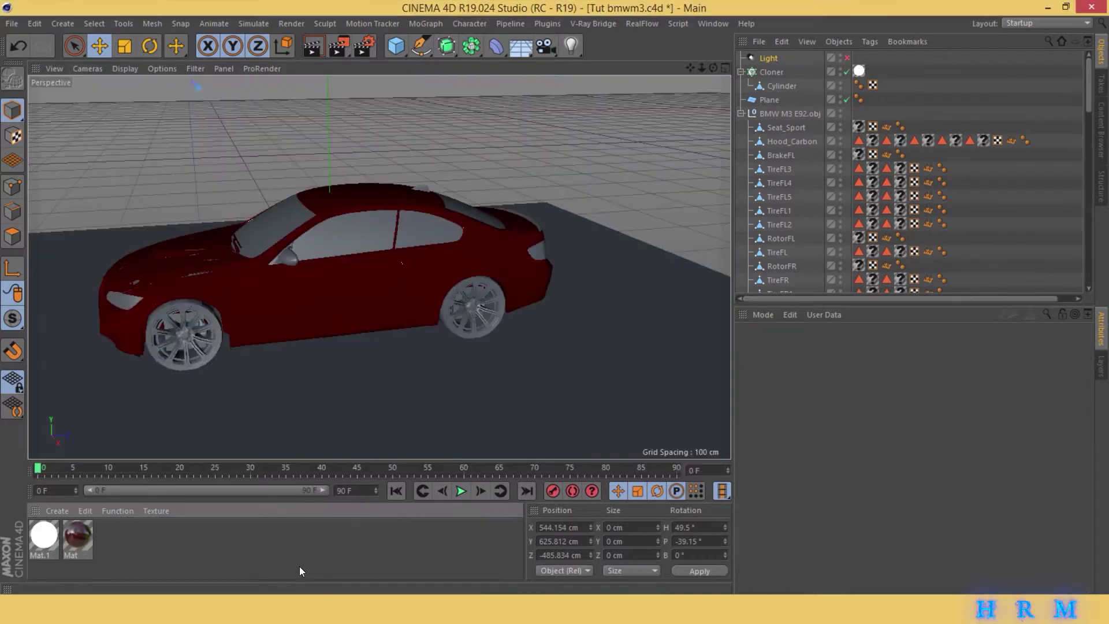
- Create material Mat.2, apply it to the front wheel, and make its colour black
{"action": "double_click", "coordinate": [243, 558]}
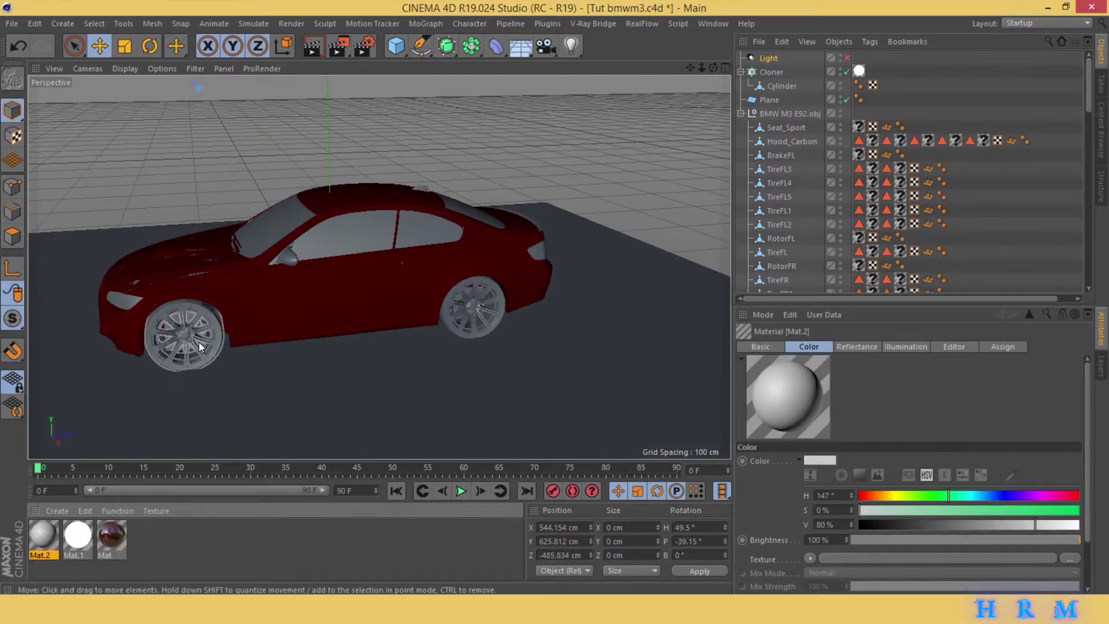
{"action": "left_click_drag", "start_coordinate": [43, 535], "coordinate": [185, 342]}
{"action": "double_click", "coordinate": [41, 535]}
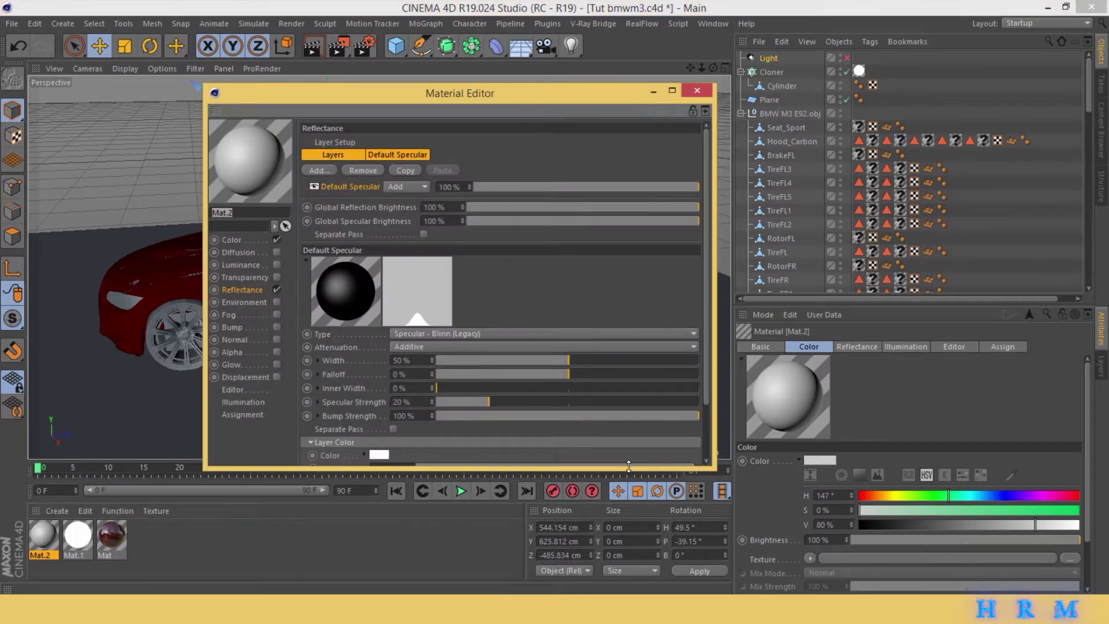
{"action": "left_click_drag", "start_coordinate": [628, 465], "coordinate": [632, 563]}
{"action": "left_click", "coordinate": [234, 239]}
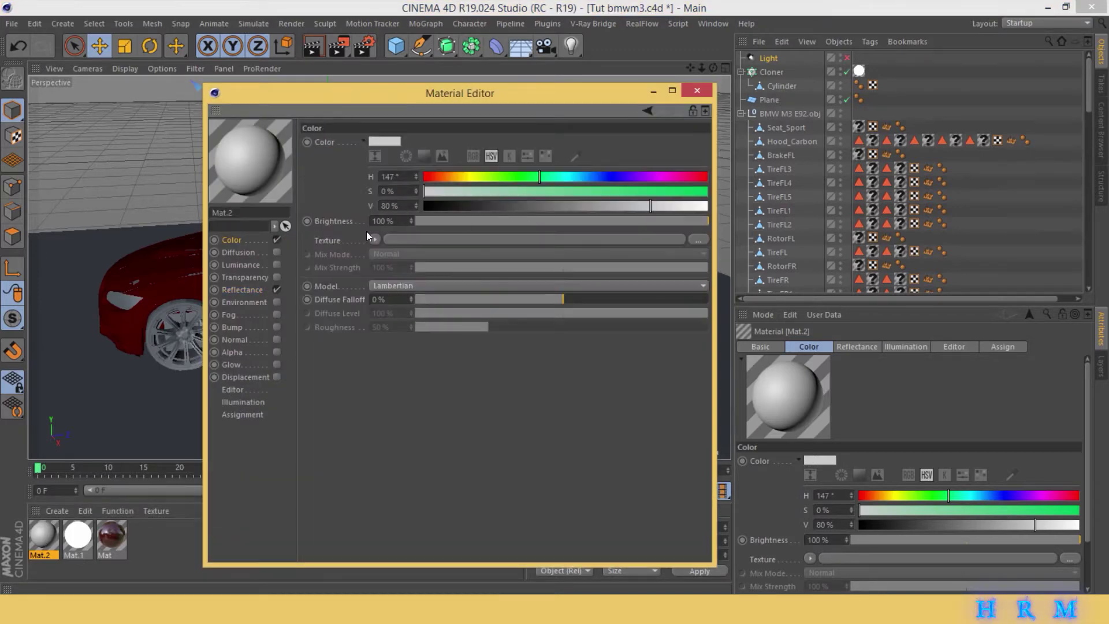
{"action": "left_click_drag", "start_coordinate": [468, 206], "coordinate": [426, 206]}
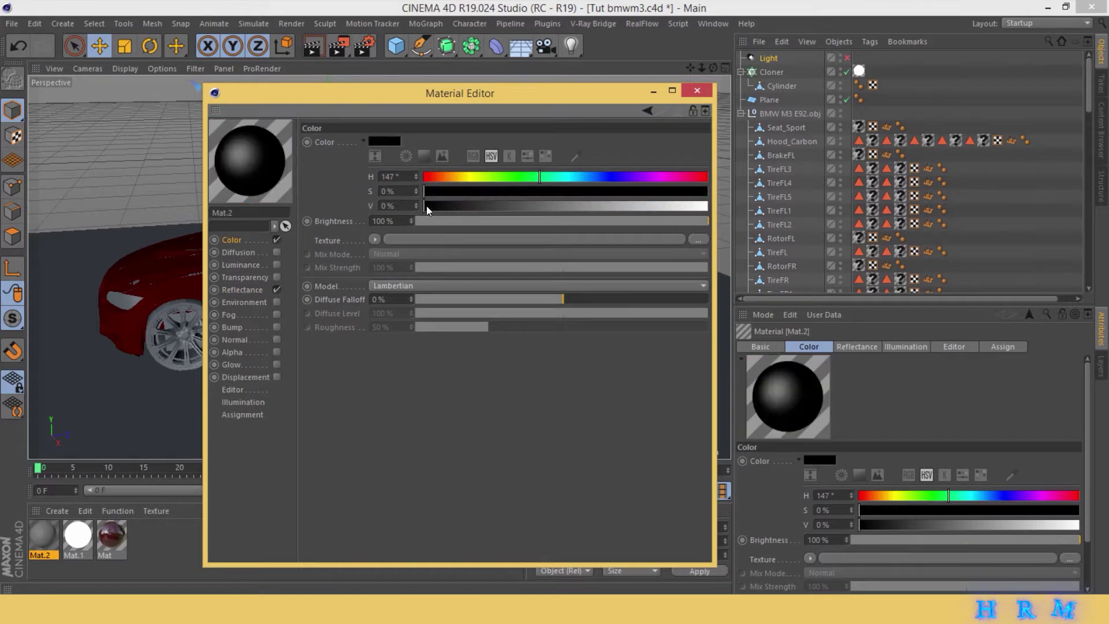
- Replace Mat.2's Default Specular with a rough GGX reflection layer at 17% strength
{"action": "left_click", "coordinate": [236, 290]}
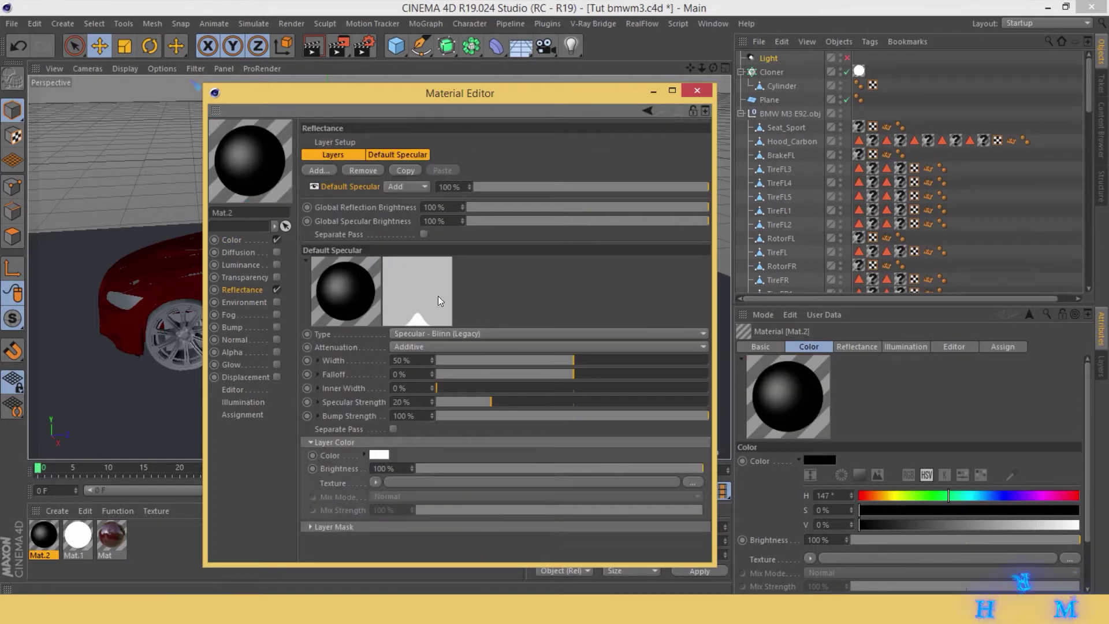
{"action": "left_click", "coordinate": [361, 169]}
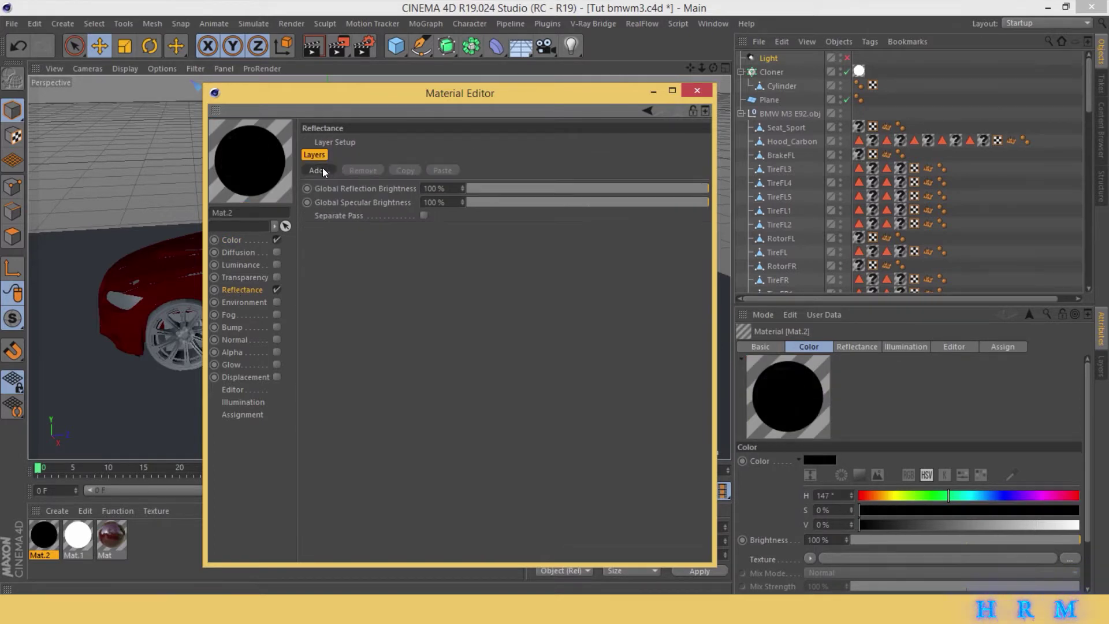
{"action": "left_click", "coordinate": [321, 169]}
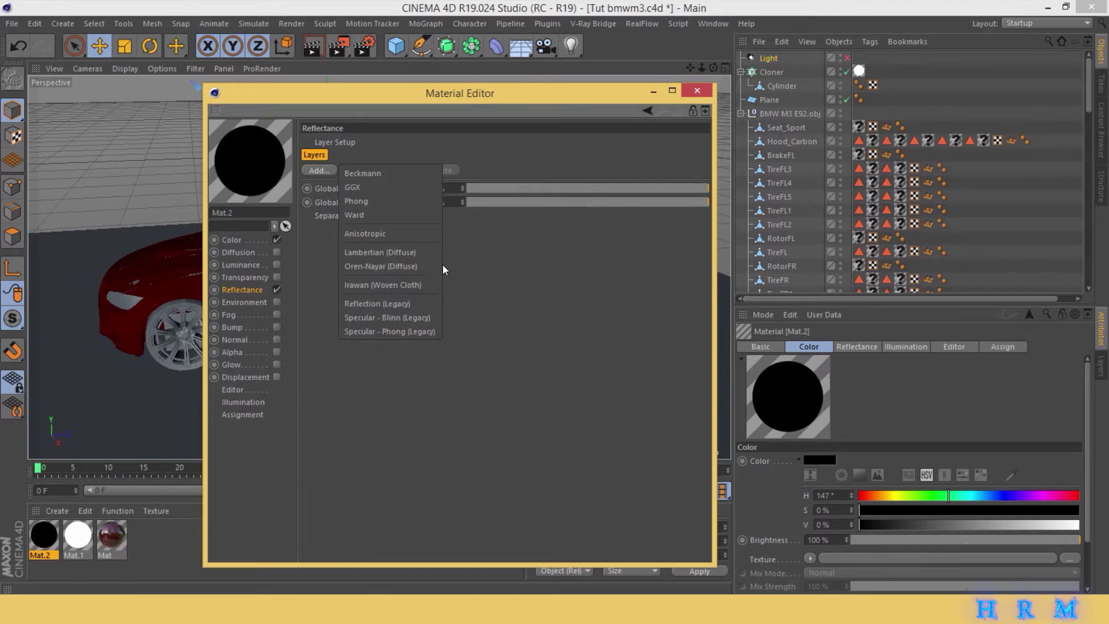
{"action": "left_click", "coordinate": [386, 188]}
{"action": "left_click", "coordinate": [483, 188]}
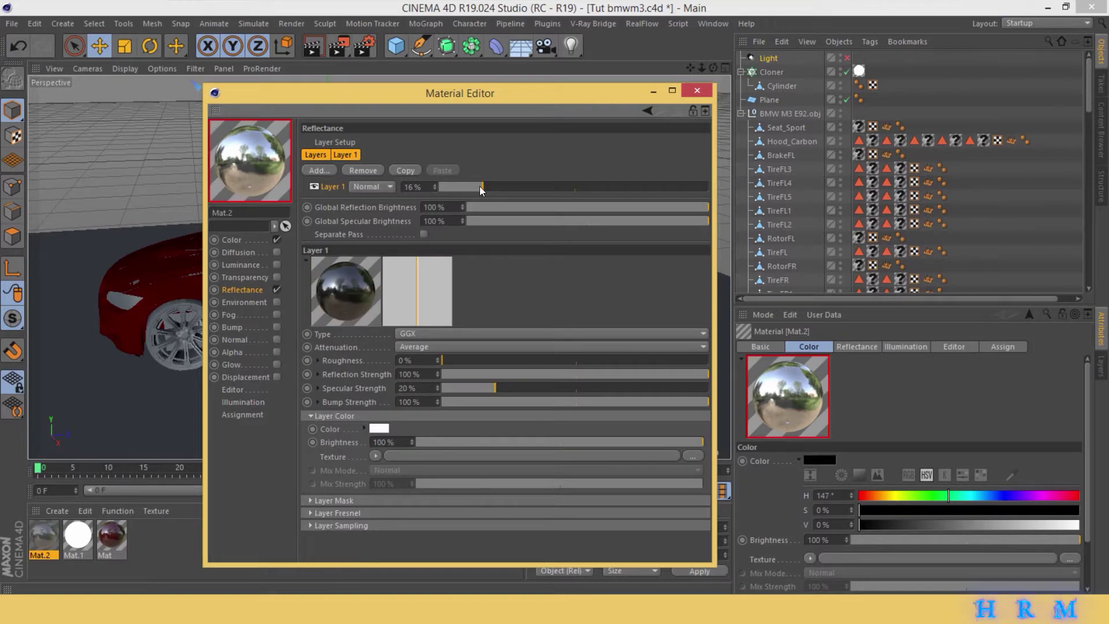
{"action": "left_click_drag", "start_coordinate": [479, 186], "coordinate": [484, 186]}
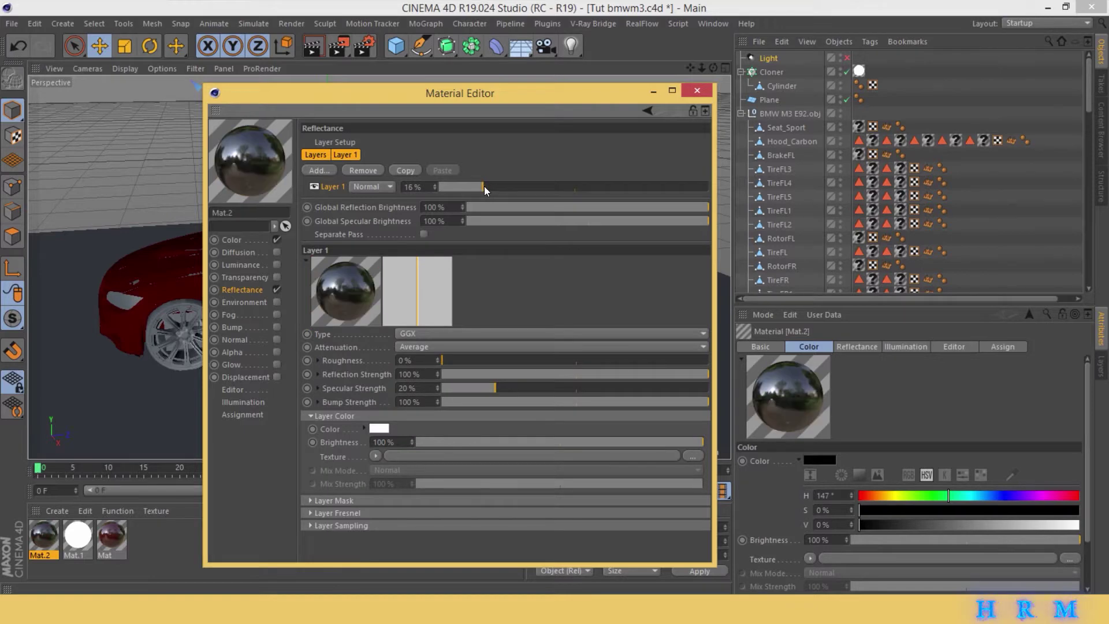
{"action": "left_click", "coordinate": [515, 403]}
{"action": "left_click", "coordinate": [557, 388]}
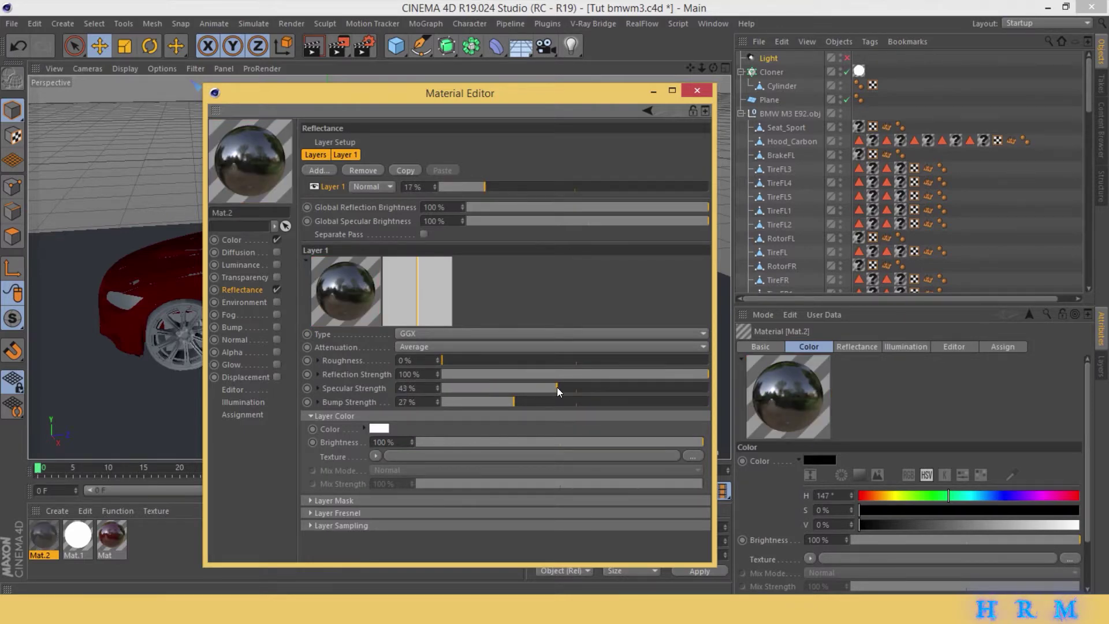
{"action": "left_click_drag", "start_coordinate": [556, 387], "coordinate": [563, 391]}
{"action": "mouse_move", "coordinate": [463, 360]}
{"action": "left_mouse_down"}
{"action": "mouse_move", "coordinate": [527, 358]}
{"action": "mouse_move", "coordinate": [481, 359]}
{"action": "left_mouse_up"}
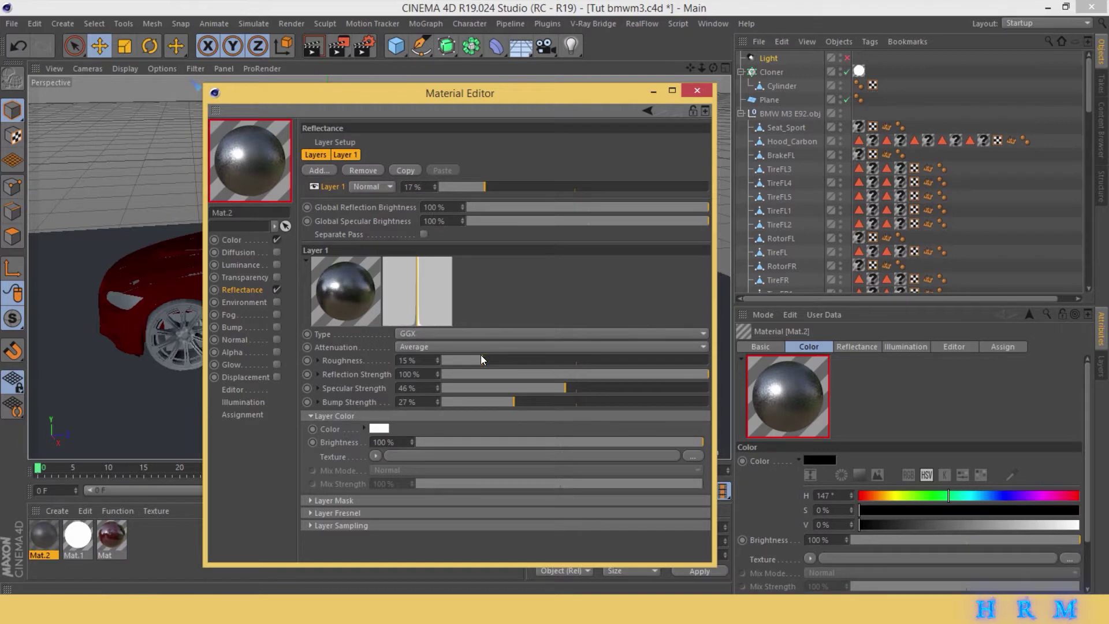
- Give the GGX layer Dielectric Fresnel with the Pearl preset at 63% strength
{"action": "left_click", "coordinate": [310, 512]}
{"action": "left_click", "coordinate": [376, 526]}
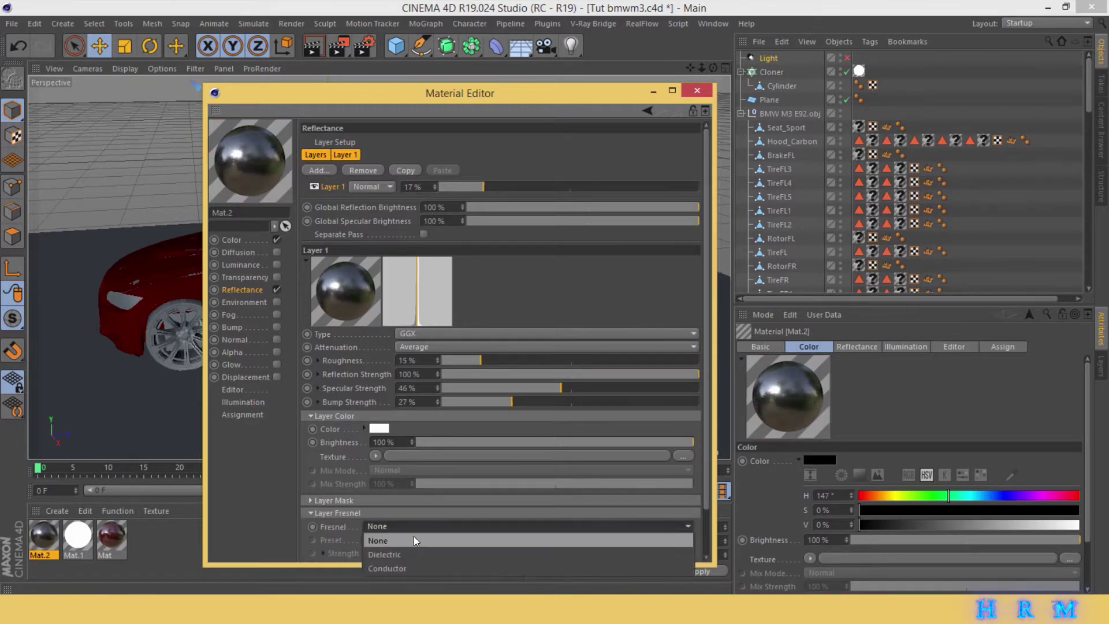
{"action": "left_click", "coordinate": [425, 551]}
{"action": "left_click_drag", "start_coordinate": [706, 374], "coordinate": [704, 441]}
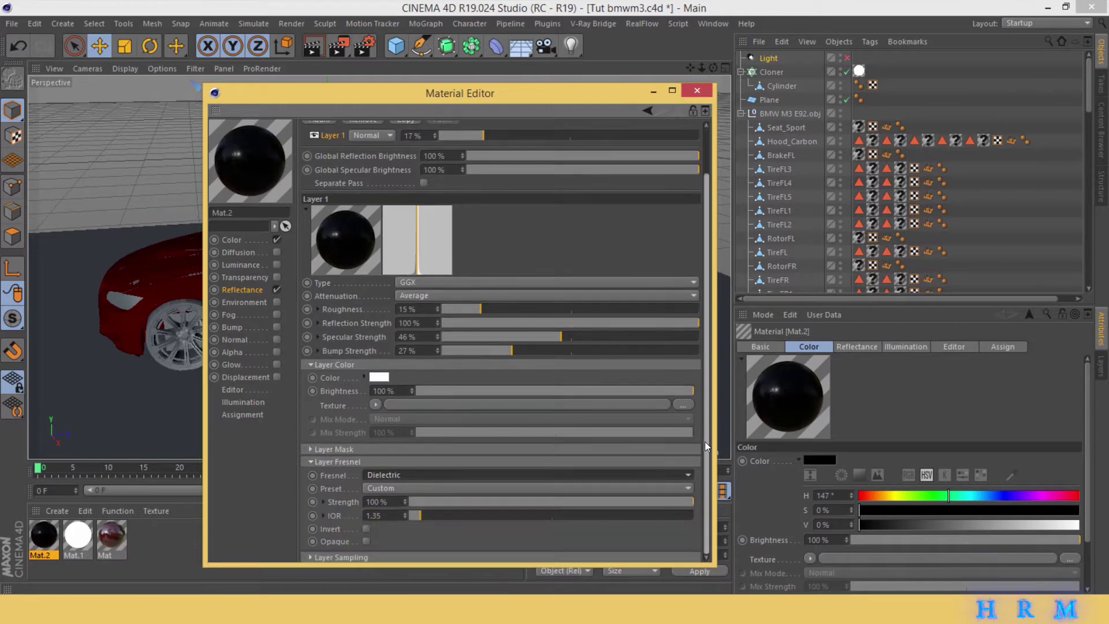
{"action": "left_click", "coordinate": [475, 488]}
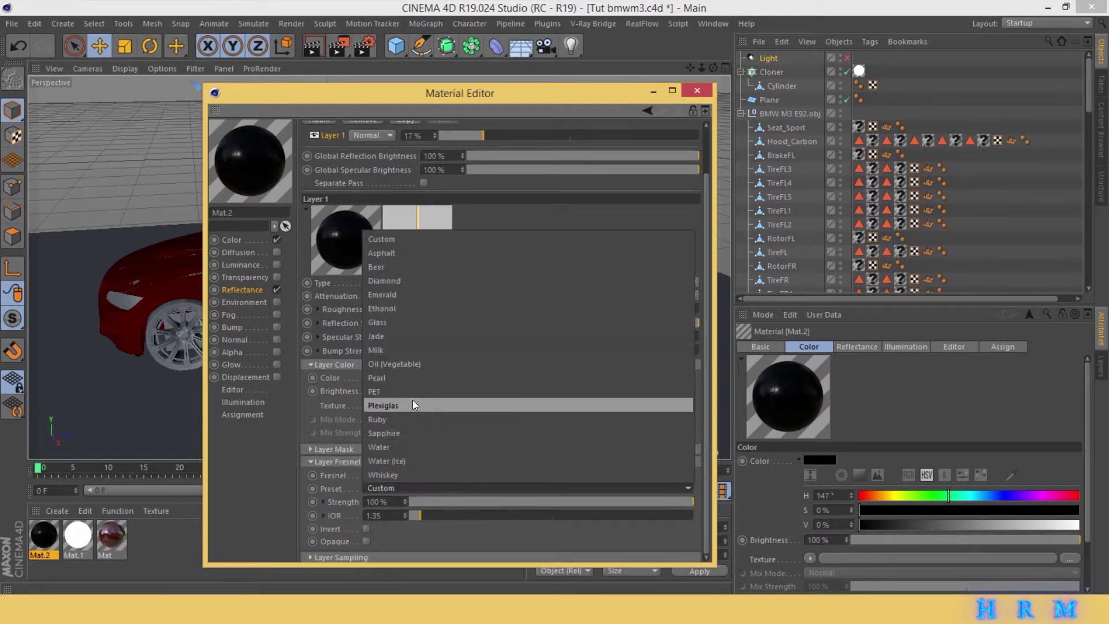
{"action": "left_click", "coordinate": [408, 381]}
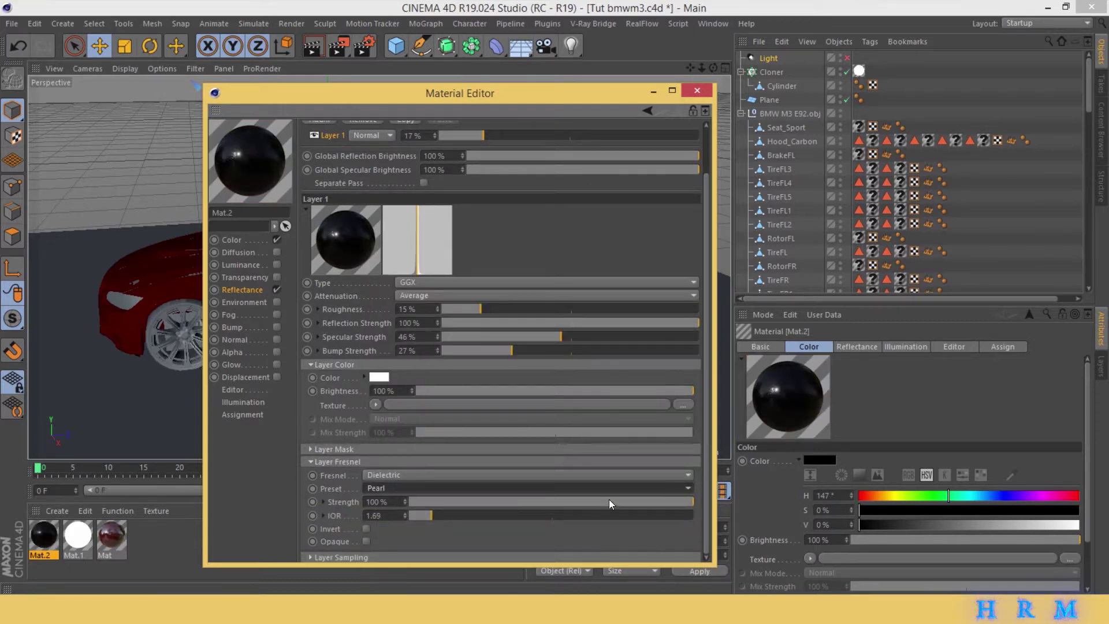
{"action": "left_click_drag", "start_coordinate": [612, 501], "coordinate": [589, 501]}
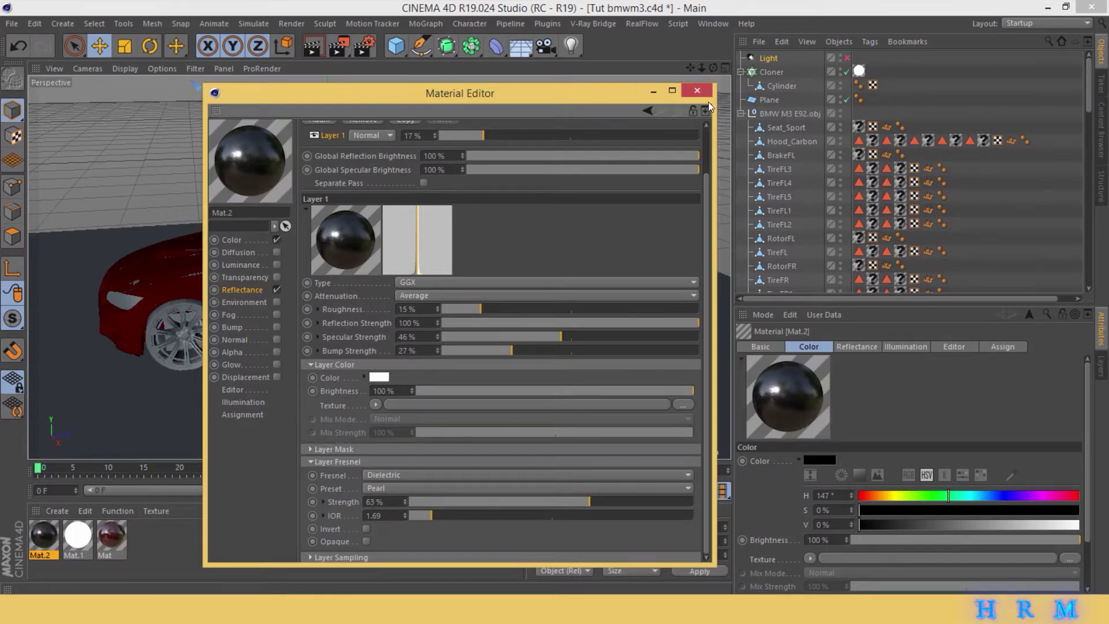
{"action": "left_click", "coordinate": [237, 240]}
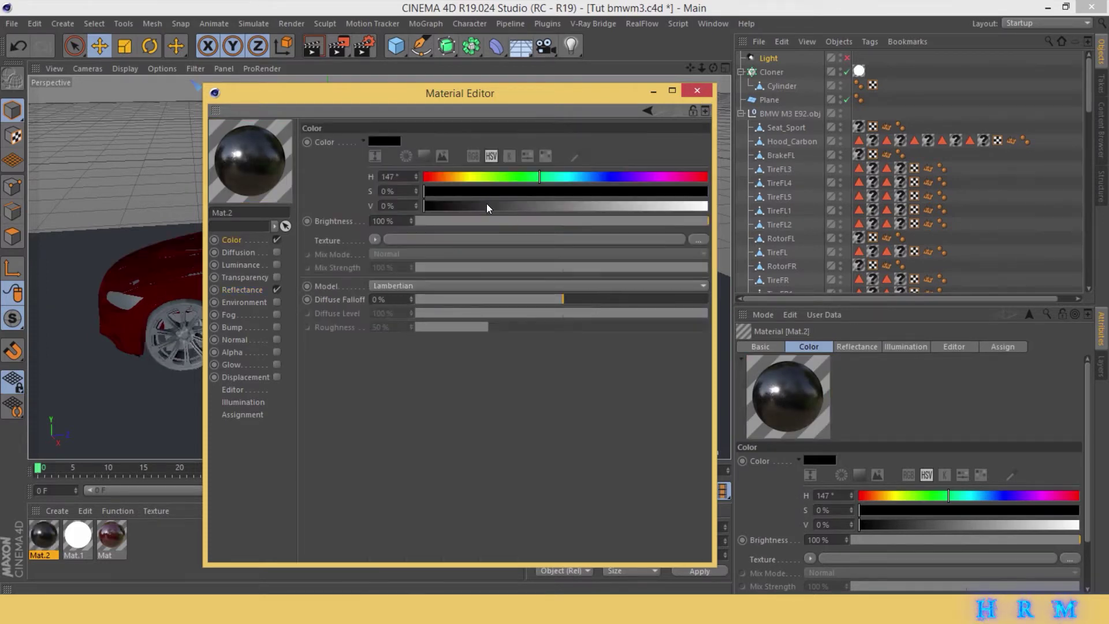
- Set Mat.2's colour value to 14% and enable Bump with a Noise texture
{"action": "left_click", "coordinate": [463, 206]}
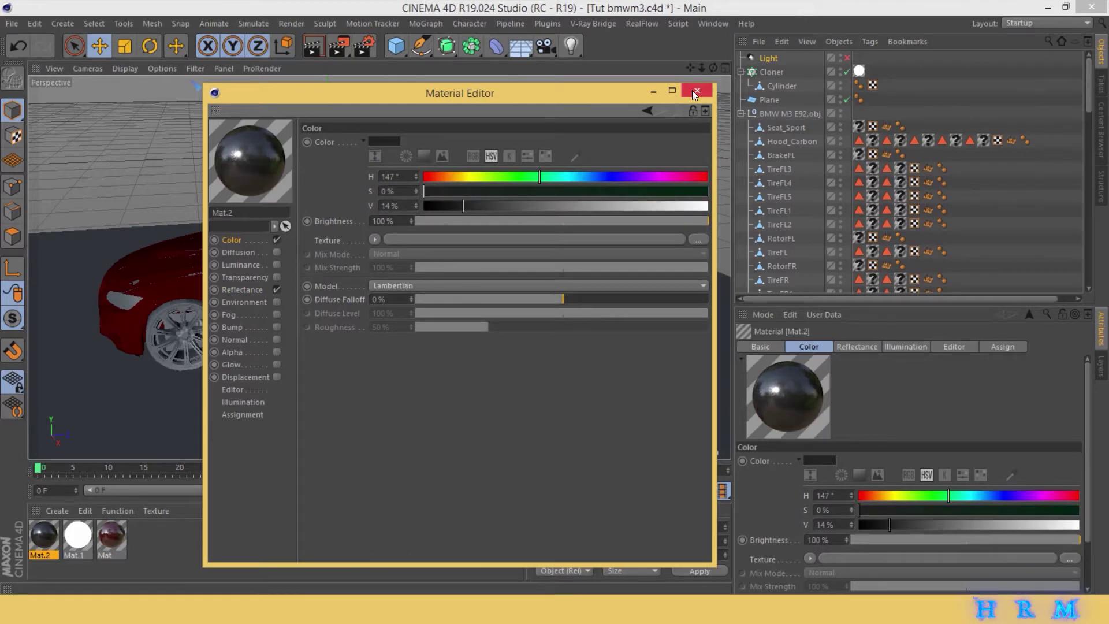
{"action": "left_click", "coordinate": [231, 327]}
{"action": "left_click", "coordinate": [277, 326]}
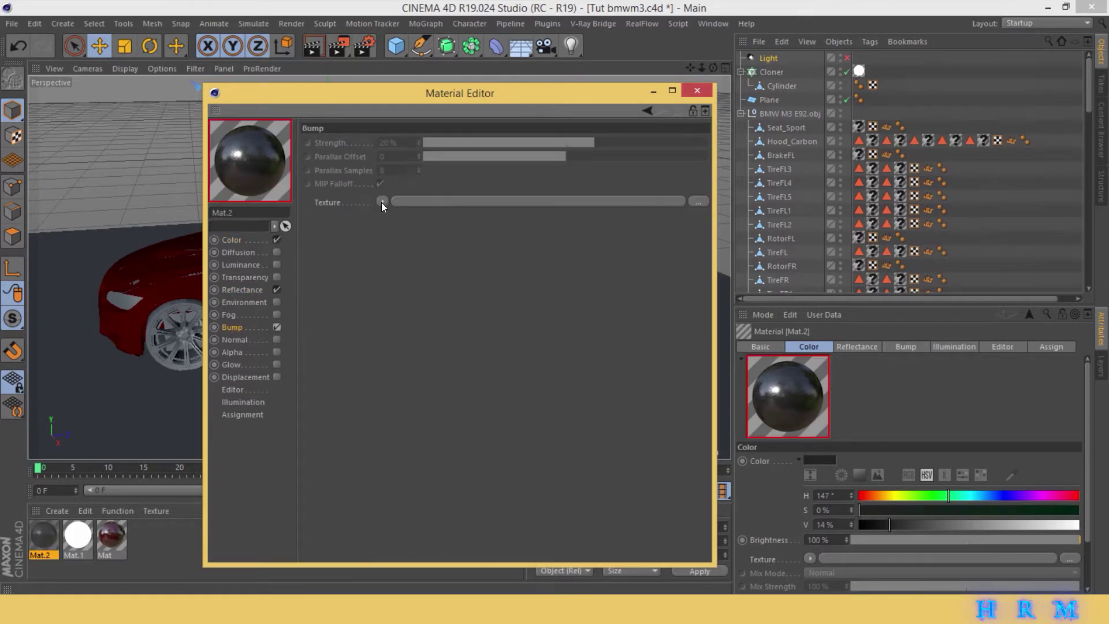
{"action": "left_click", "coordinate": [382, 201]}
{"action": "left_click", "coordinate": [412, 365]}
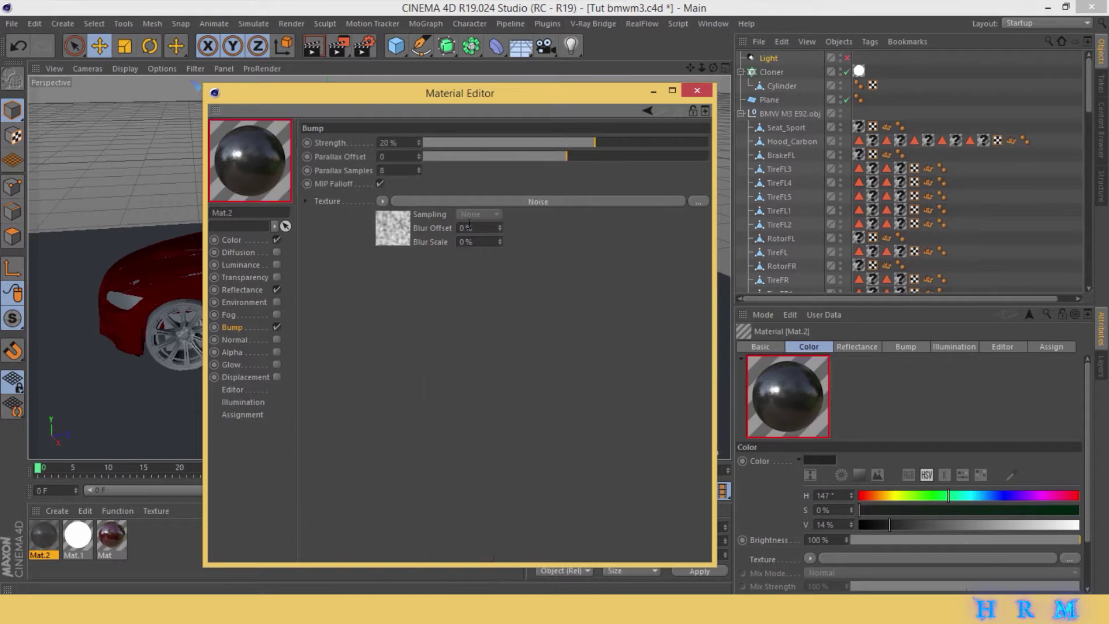
{"action": "left_click", "coordinate": [385, 201]}
{"action": "left_click", "coordinate": [550, 369]}
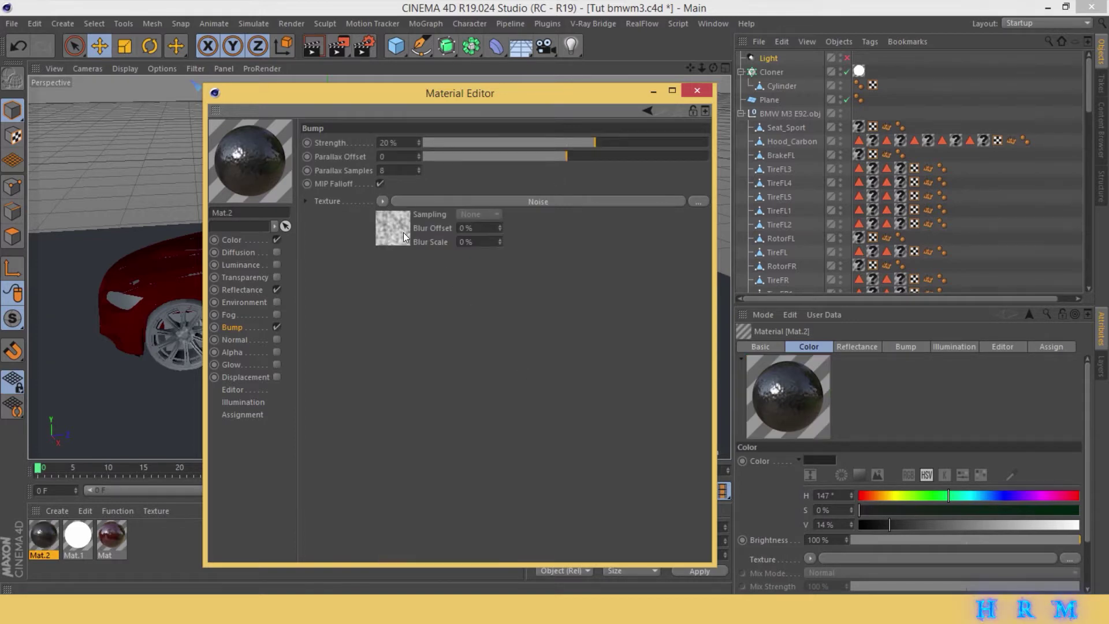
- Set the Noise Global Scale to 20% and the bump strength to 7%
{"action": "left_click", "coordinate": [390, 228]}
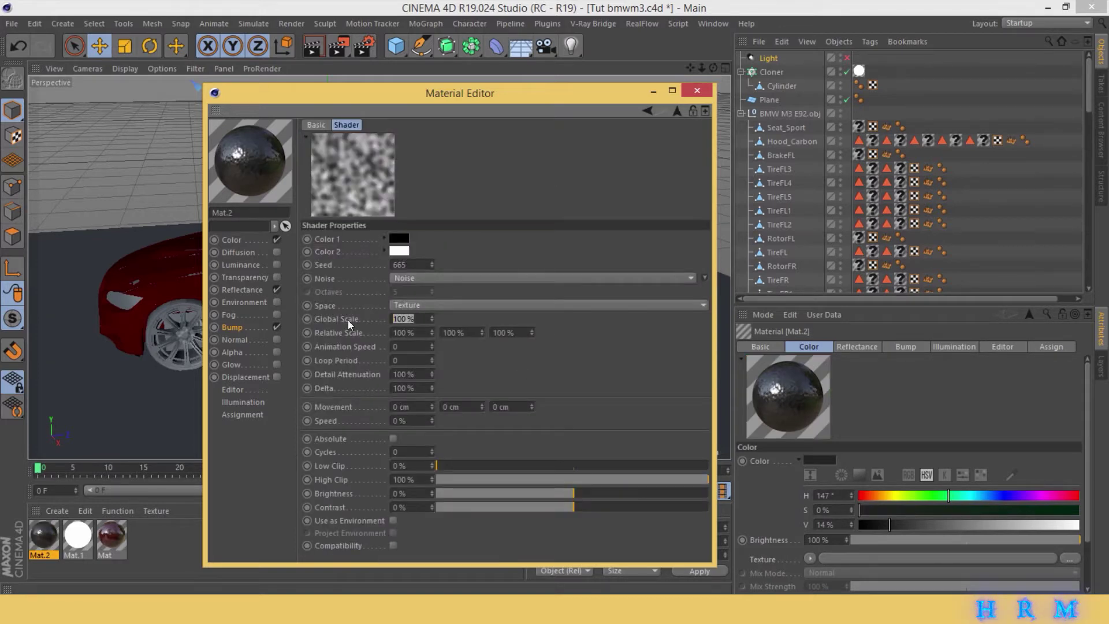
{"action": "type", "text": "10"}
{"action": "key", "text": "Return"}
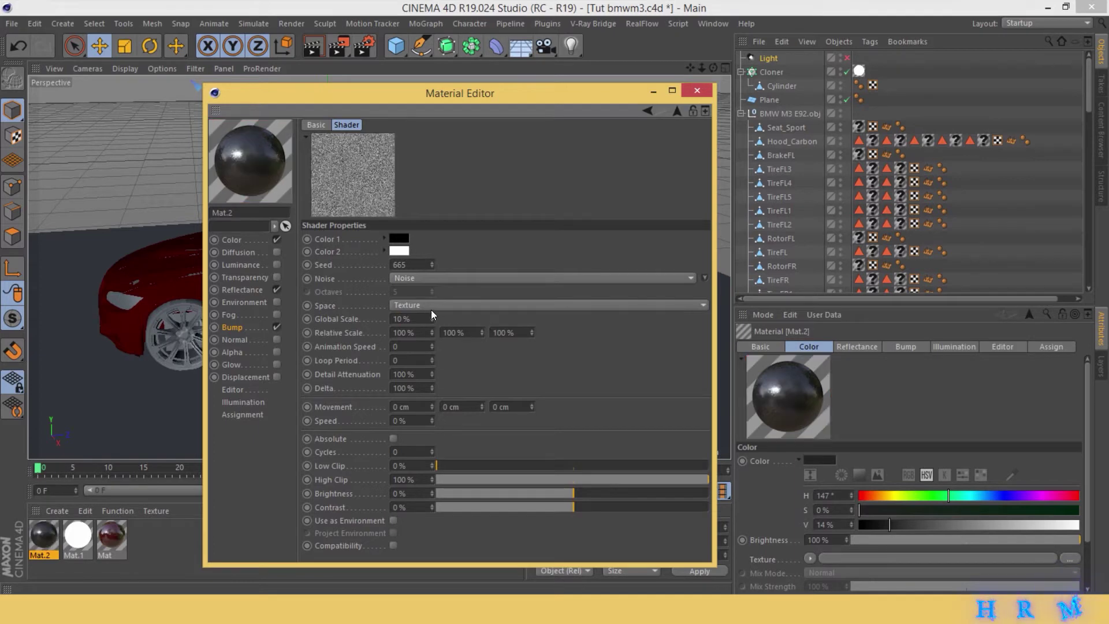
{"action": "type", "text": "20"}
{"action": "key", "text": "Return"}
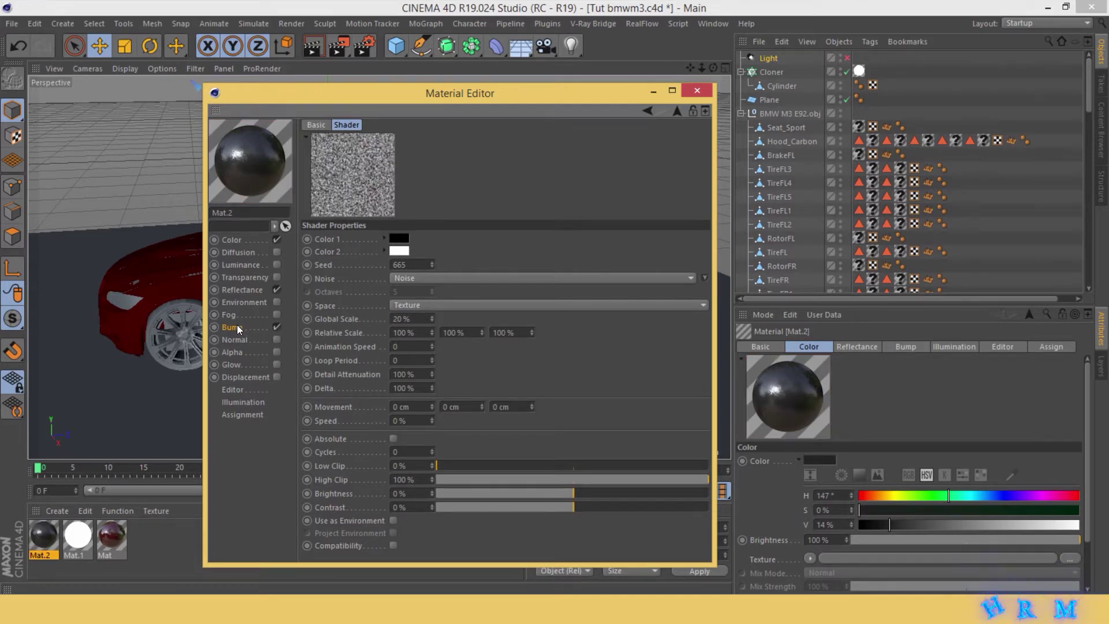
{"action": "left_click", "coordinate": [234, 327]}
{"action": "left_click_drag", "start_coordinate": [594, 146], "coordinate": [577, 144]}
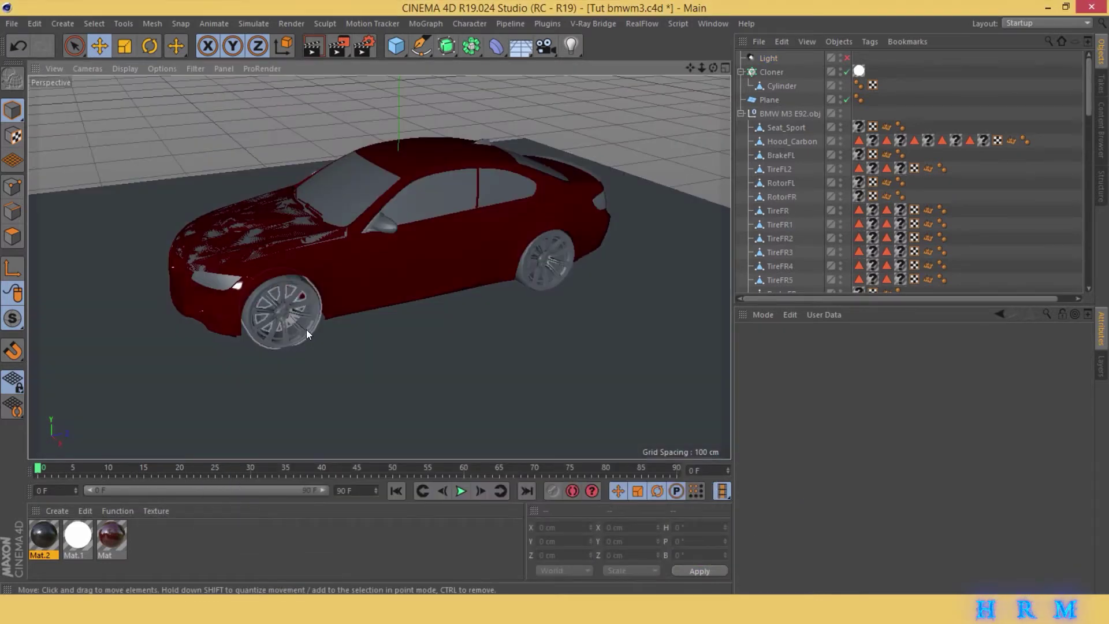
{"action": "left_click", "coordinate": [307, 330]}
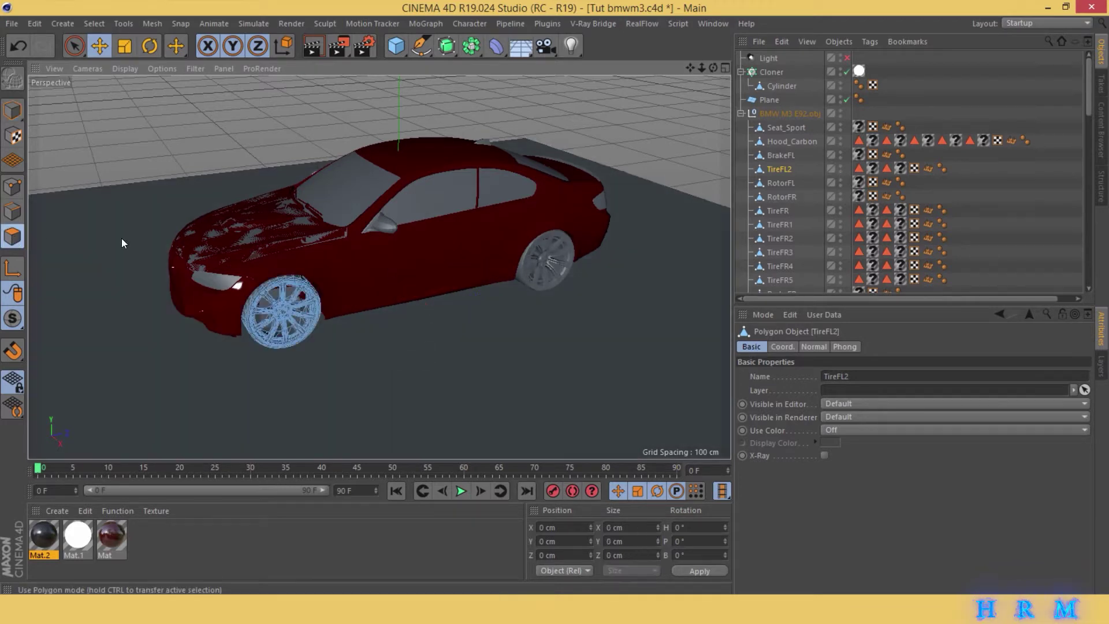
- Apply Mat.2 to TireFL2's Chrome rim polygon selection
{"action": "left_click", "coordinate": [13, 237]}
{"action": "double_click", "coordinate": [859, 168]}
{"action": "scroll", "coordinate": [293, 331], "scroll_direction": "up", "scroll_amount": 3}
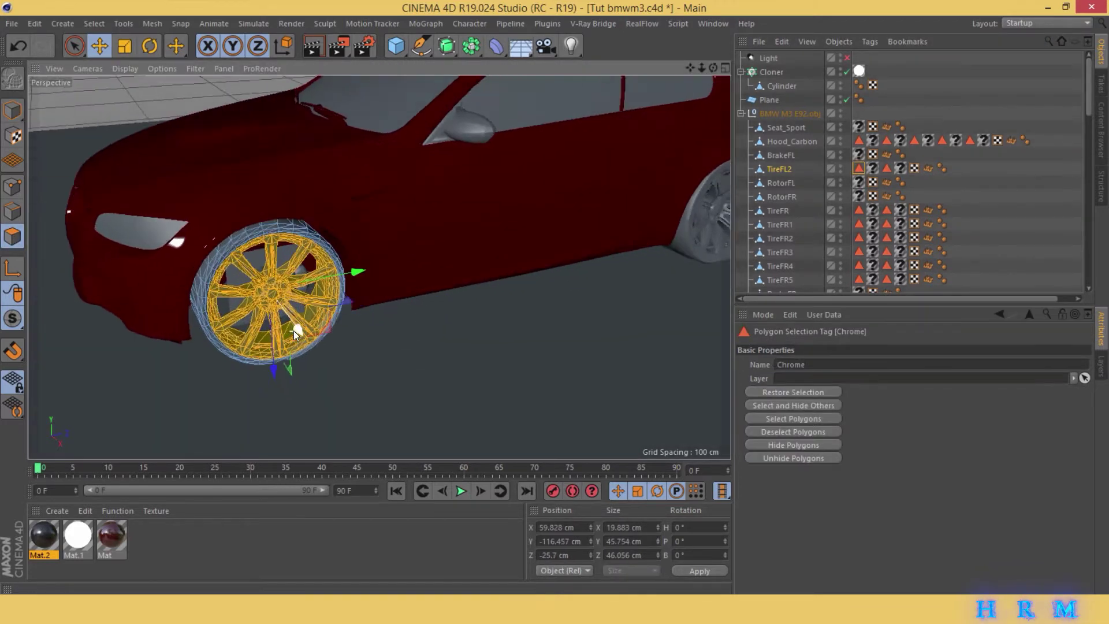
{"action": "scroll", "coordinate": [275, 301], "scroll_direction": "up", "scroll_amount": 2}
{"action": "scroll", "coordinate": [275, 301], "scroll_direction": "up", "scroll_amount": 2}
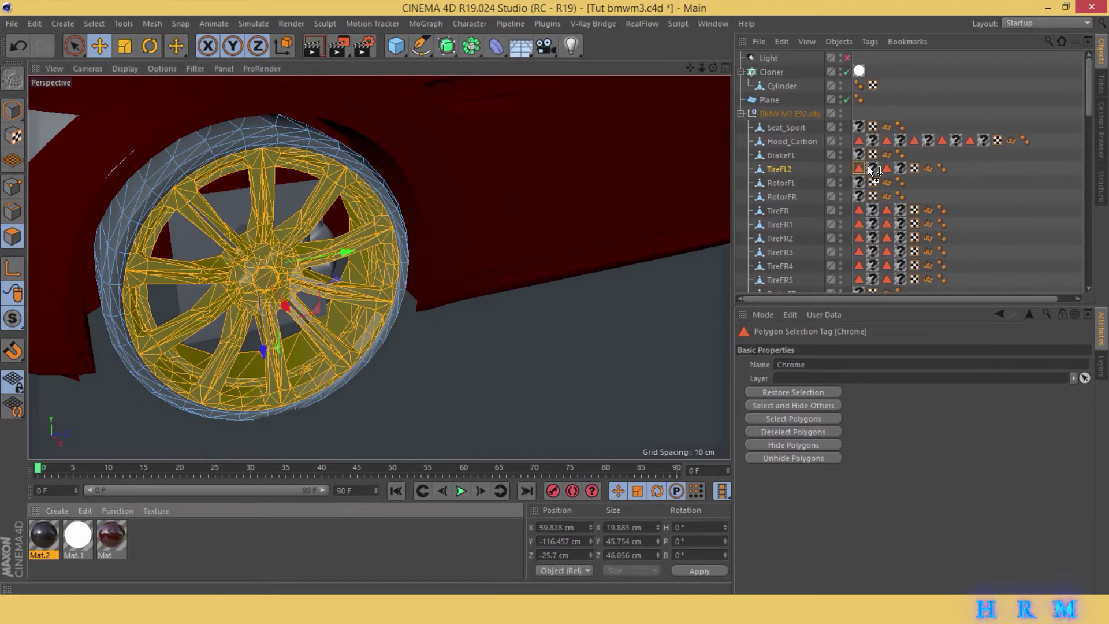
{"action": "left_click_drag", "start_coordinate": [355, 303], "coordinate": [352, 297]}
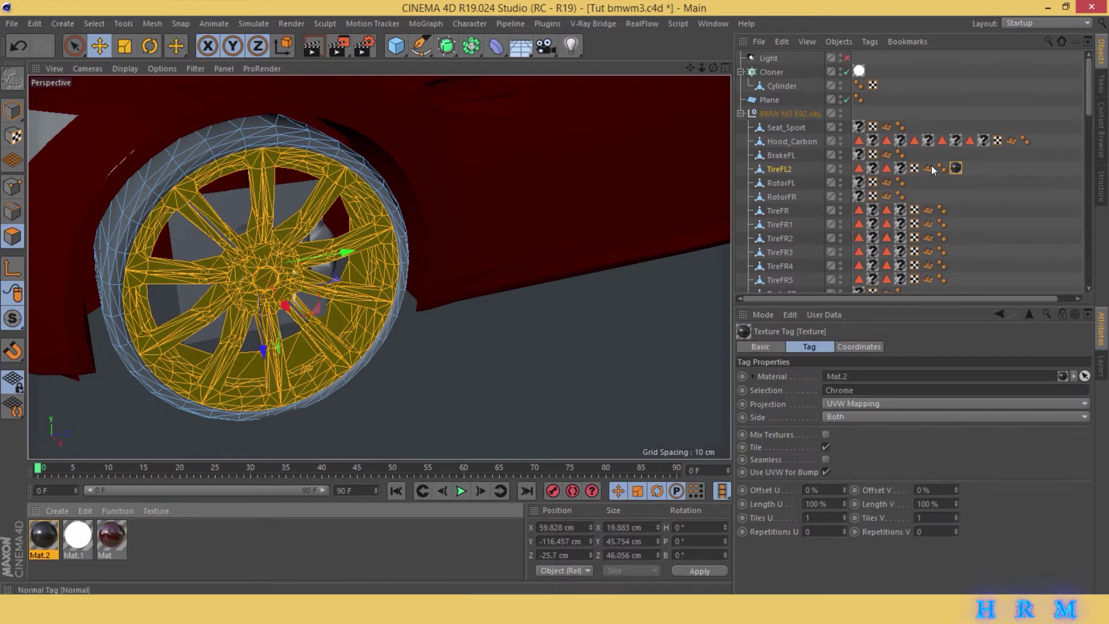
{"action": "left_click", "coordinate": [886, 169]}
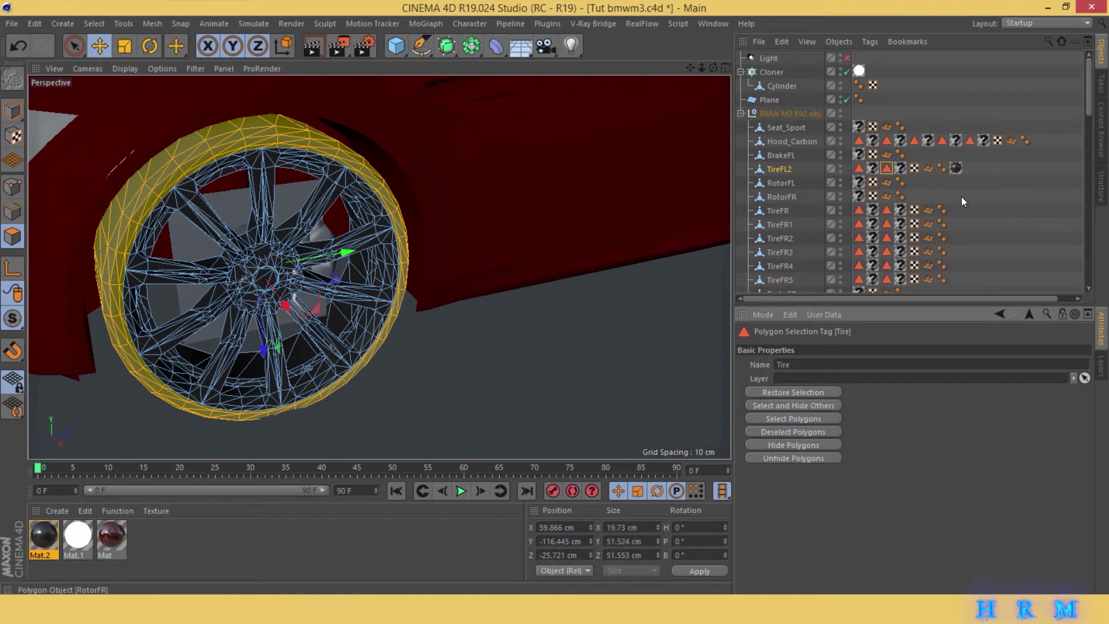
{"action": "left_click", "coordinate": [961, 197]}
- Delete the RotorFL brake rotor from the front-left wheel
{"action": "left_click_drag", "start_coordinate": [701, 68], "coordinate": [379, 267]}
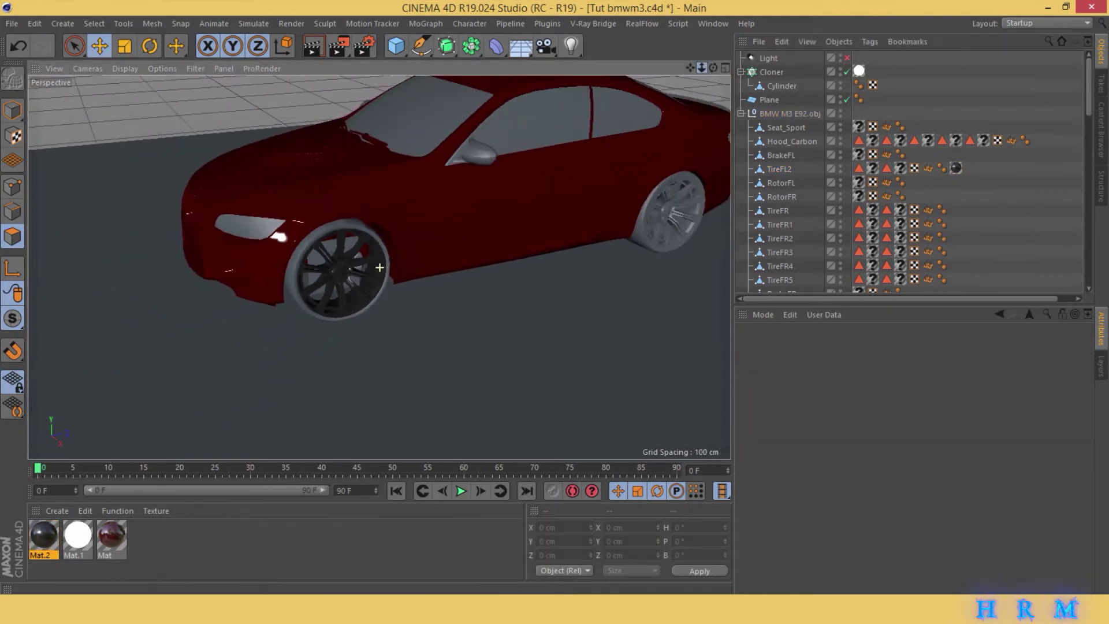
{"action": "left_click_drag", "start_coordinate": [713, 71], "coordinate": [394, 216]}
{"action": "mouse_move", "coordinate": [712, 70]}
{"action": "left_mouse_down"}
{"action": "mouse_move", "coordinate": [692, 69]}
{"action": "mouse_move", "coordinate": [495, 223]}
{"action": "left_mouse_up"}
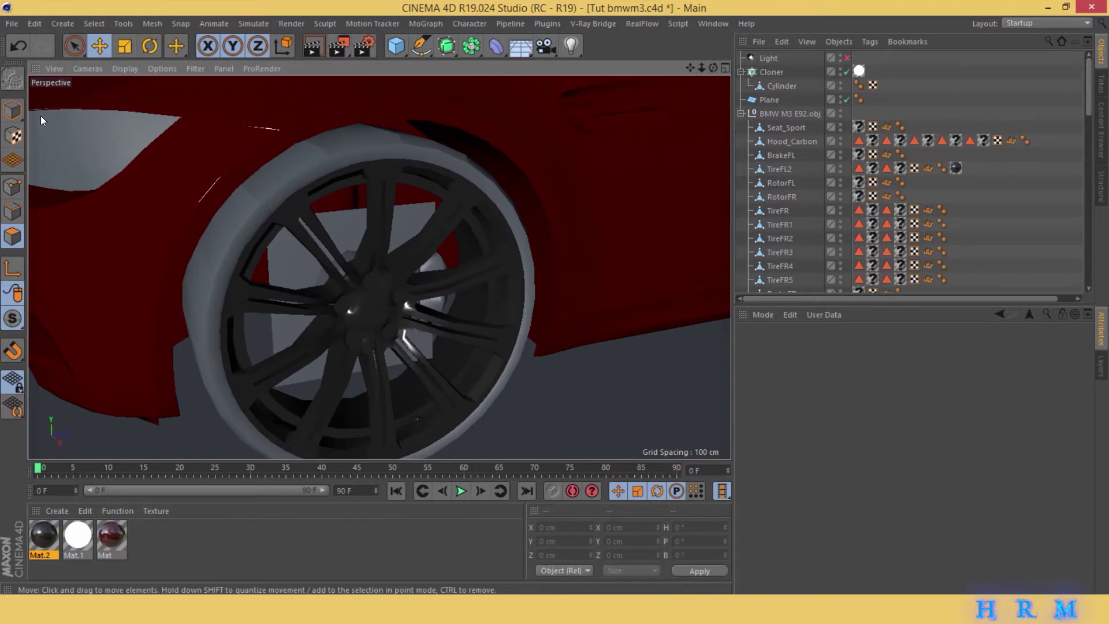
{"action": "left_click", "coordinate": [347, 228]}
{"action": "mouse_move", "coordinate": [348, 228]}
{"action": "left_mouse_down"}
{"action": "mouse_move", "coordinate": [427, 245]}
{"action": "mouse_move", "coordinate": [407, 283]}
{"action": "left_mouse_up"}
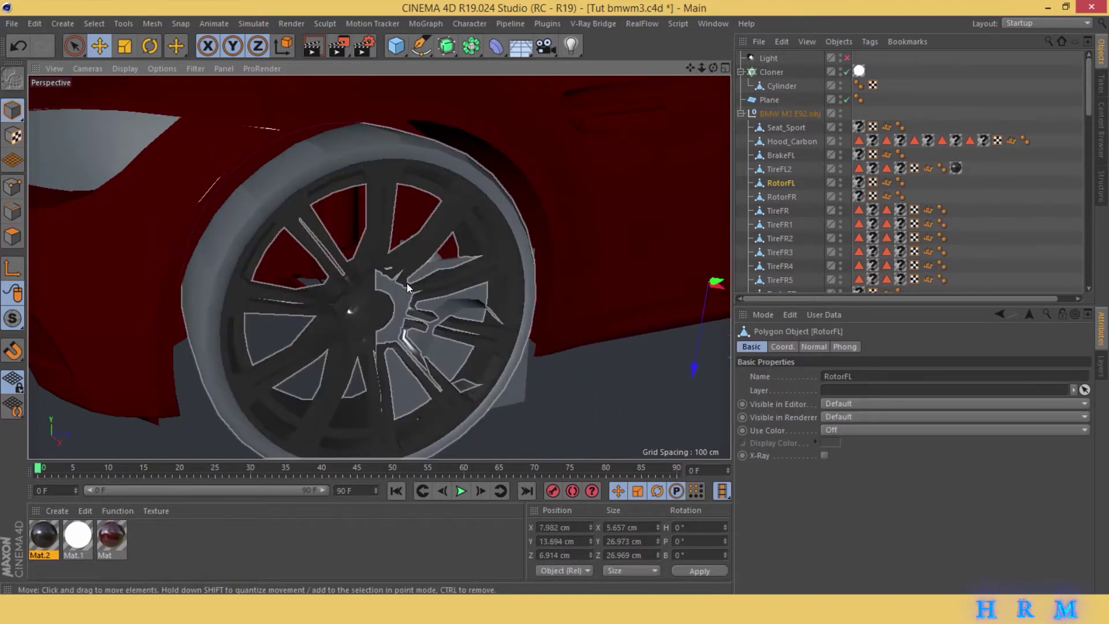
{"action": "key", "text": "ctrl+z"}
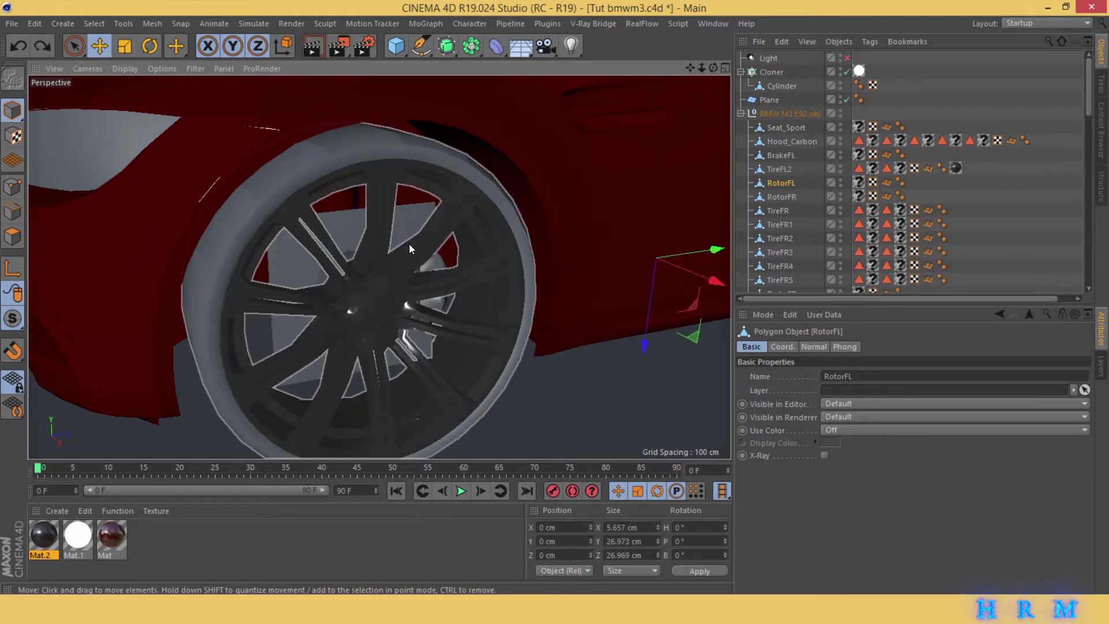
{"action": "key", "text": "Delete"}
{"action": "left_click_drag", "start_coordinate": [378, 267], "coordinate": [378, 267], "text": "alt"}
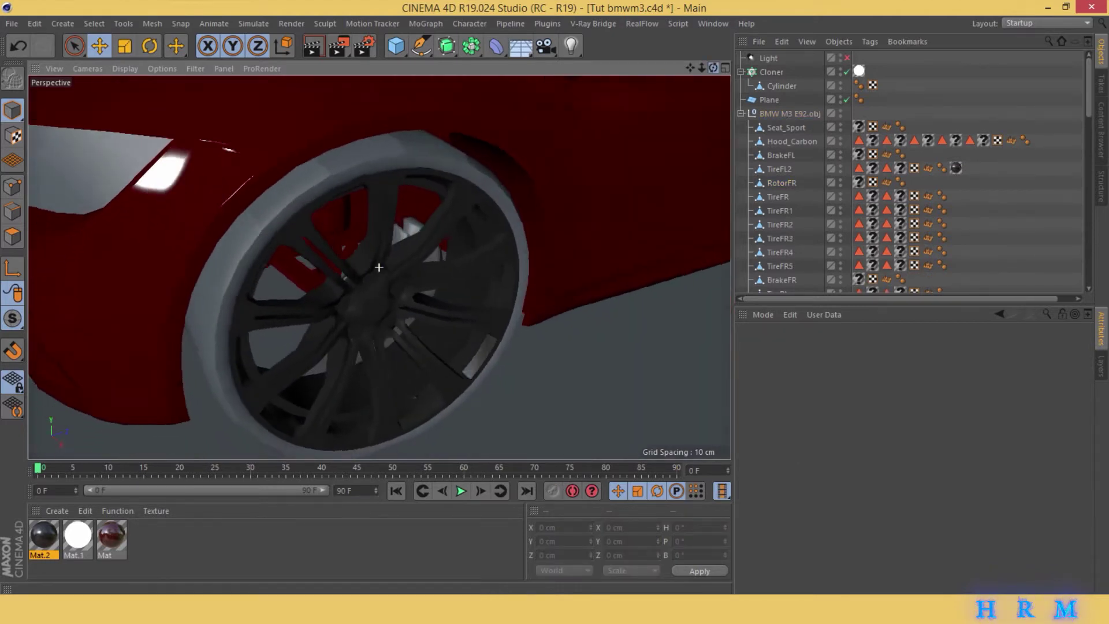
{"action": "left_click_drag", "start_coordinate": [709, 68], "coordinate": [706, 67]}
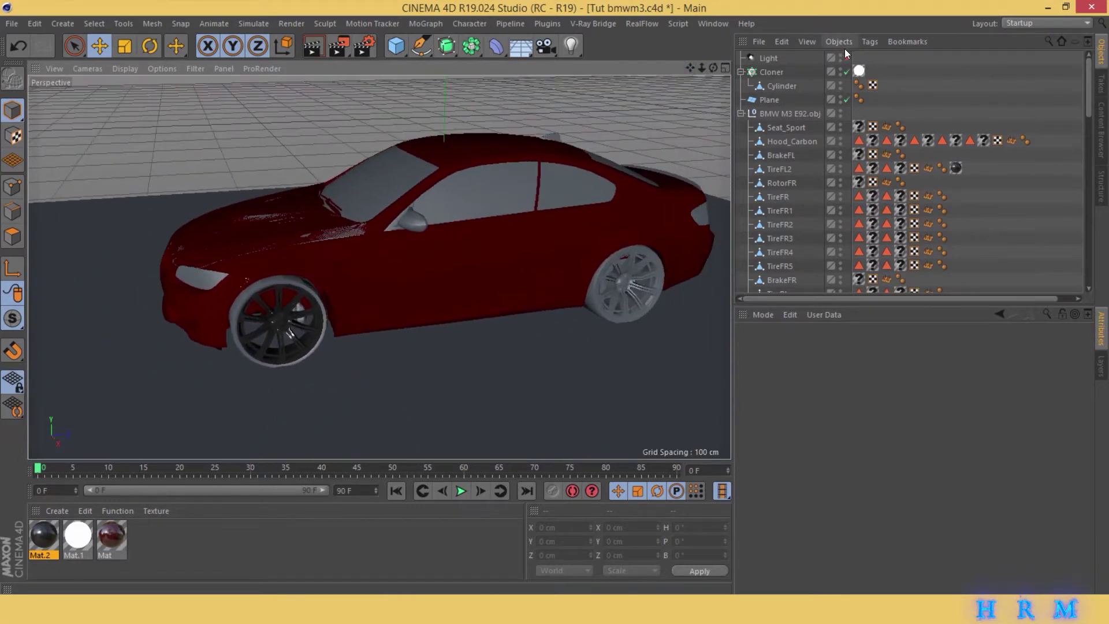
- Enable the scene light and render a preview region over the red car
{"action": "left_click", "coordinate": [846, 57]}
{"action": "left_click_drag", "start_coordinate": [339, 46], "coordinate": [370, 73]}
{"action": "left_click_drag", "start_coordinate": [150, 201], "coordinate": [428, 403]}
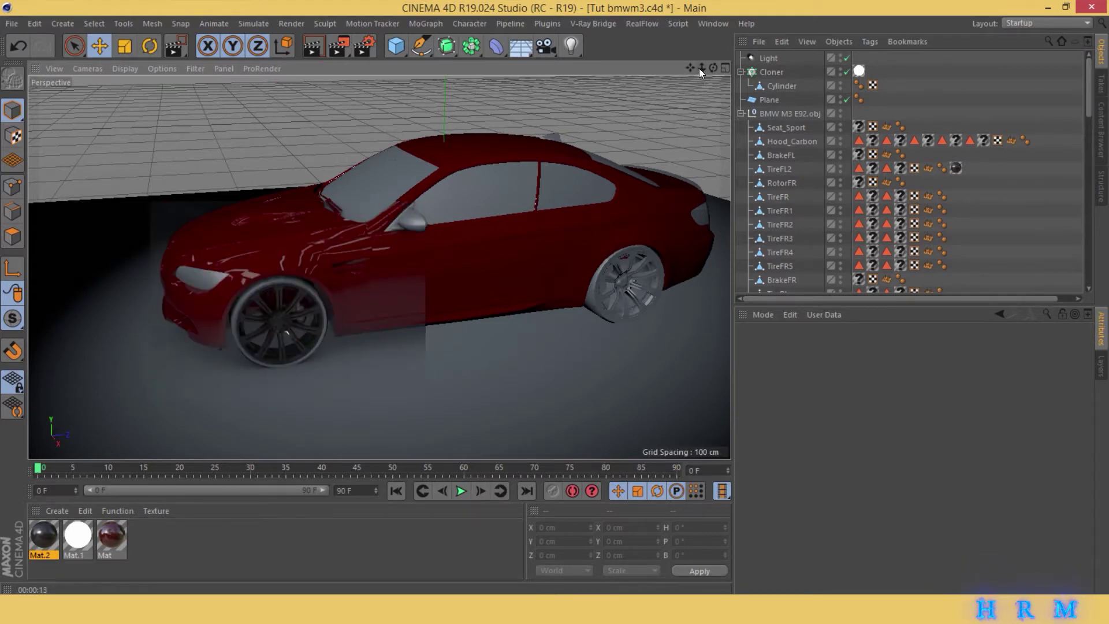
{"action": "mouse_move", "coordinate": [699, 68]}
{"action": "left_mouse_down"}
{"action": "mouse_move", "coordinate": [721, 72]}
{"action": "mouse_move", "coordinate": [709, 65]}
{"action": "mouse_move", "coordinate": [44, 535]}
{"action": "left_mouse_up"}
- Review Mat.2's GGX reflection (22% strength, 15% roughness) and close the Material Editor
{"action": "double_click", "coordinate": [44, 535]}
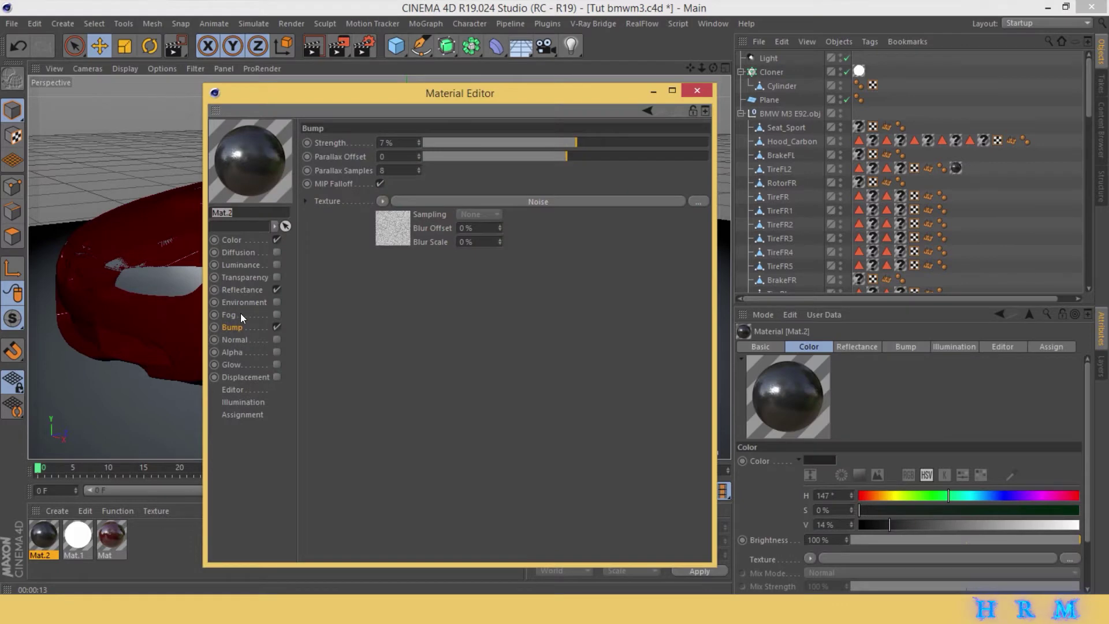
{"action": "left_click", "coordinate": [242, 289]}
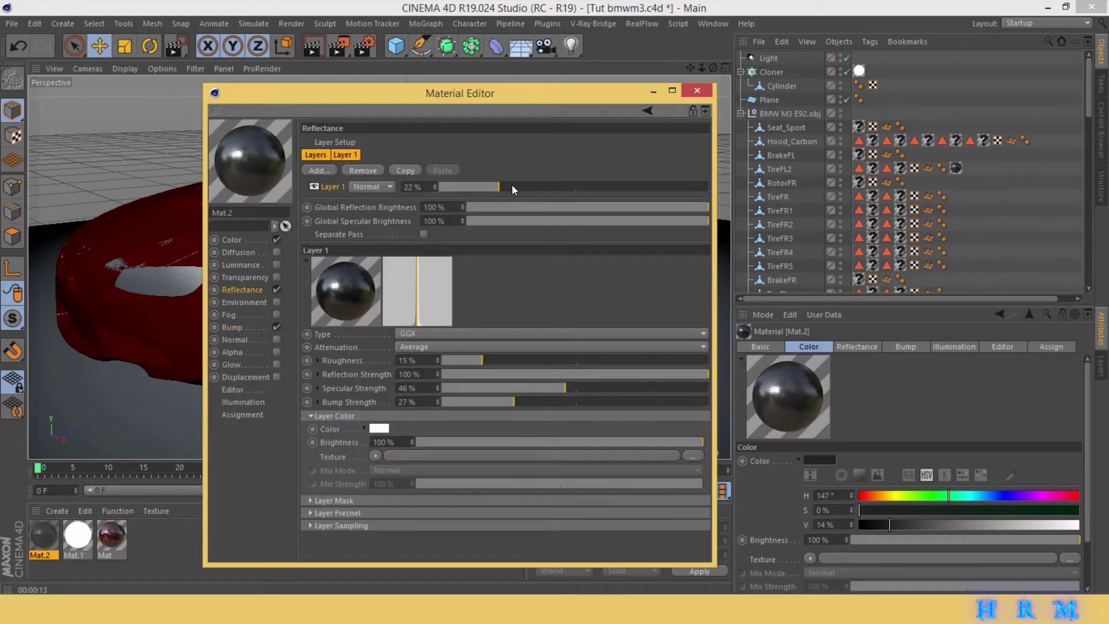
{"action": "left_click", "coordinate": [697, 90]}
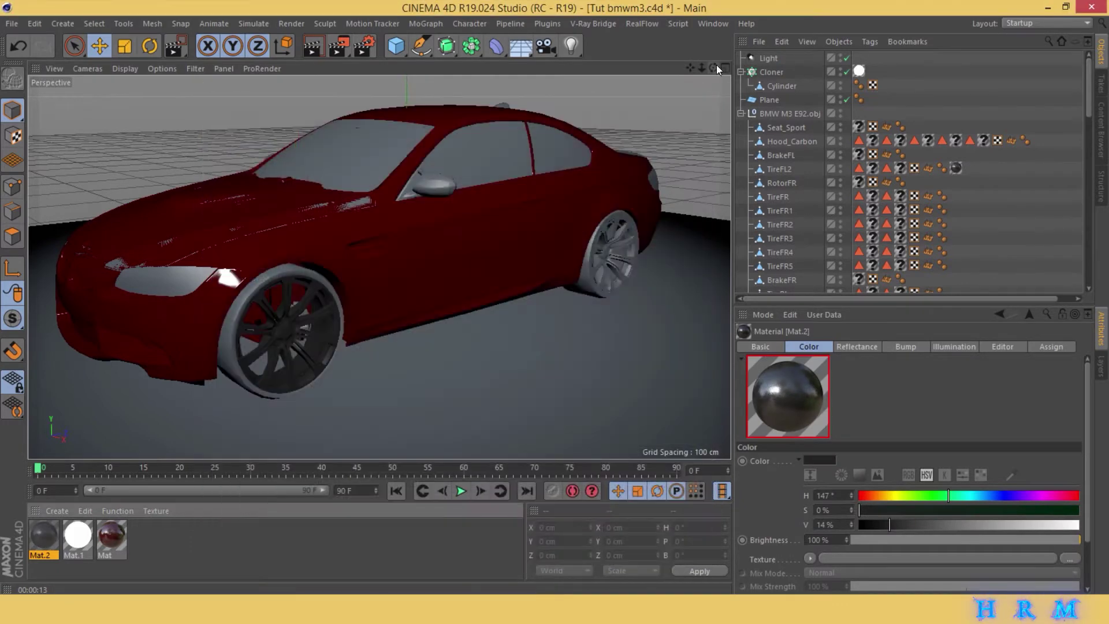
{"action": "left_click_drag", "start_coordinate": [717, 68], "coordinate": [445, 89]}
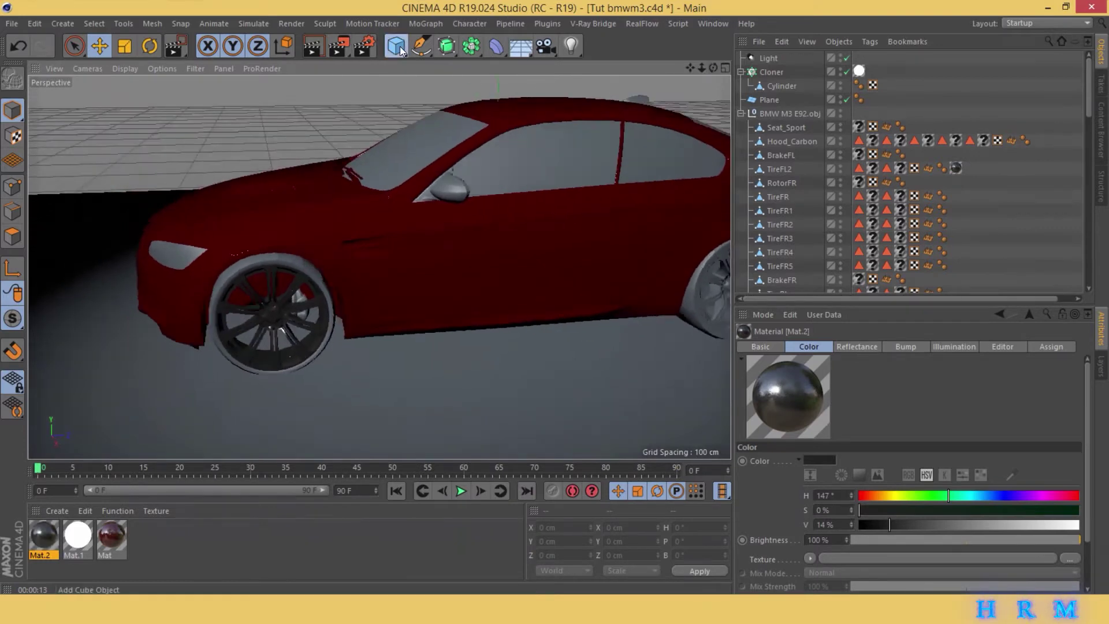
- Add a Tube object, rotate it 90°, and shrink it down
{"action": "left_click", "coordinate": [400, 51]}
{"action": "left_click", "coordinate": [663, 108]}
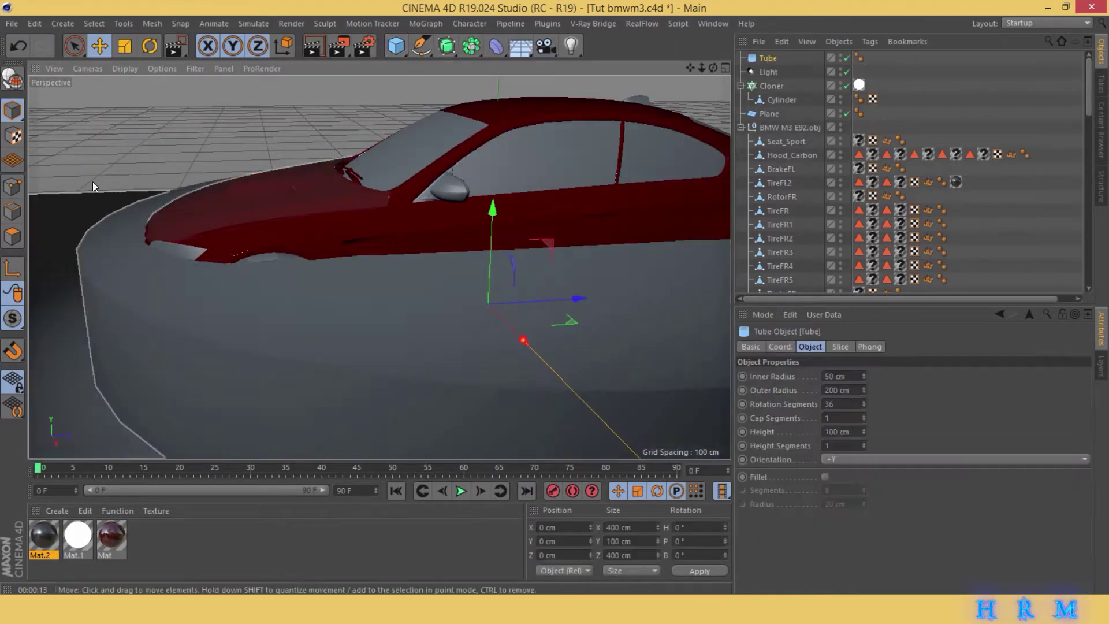
{"action": "left_click", "coordinate": [149, 49]}
{"action": "mouse_move", "coordinate": [496, 413]}
{"action": "left_mouse_down"}
{"action": "mouse_move", "coordinate": [487, 306]}
{"action": "mouse_move", "coordinate": [577, 278]}
{"action": "left_mouse_up"}
{"action": "key", "text": "e"}
{"action": "key", "text": "t"}
{"action": "left_click_drag", "start_coordinate": [520, 346], "coordinate": [631, 384]}
{"action": "key", "text": "e"}
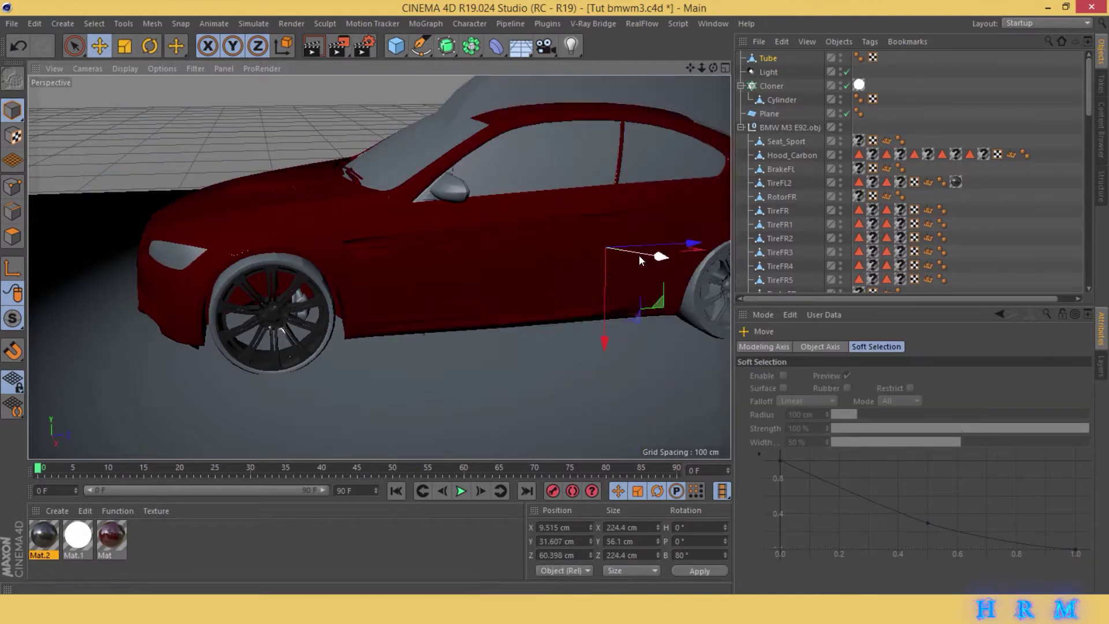
{"action": "mouse_move", "coordinate": [639, 255]}
{"action": "left_mouse_down", "text": "alt"}
{"action": "mouse_move", "coordinate": [486, 195]}
{"action": "mouse_move", "coordinate": [508, 219]}
{"action": "left_mouse_up", "text": "alt"}
- Move the tube into the front wheel hub and size it to about 28.5 cm
{"action": "key", "text": "t"}
{"action": "key", "text": "e"}
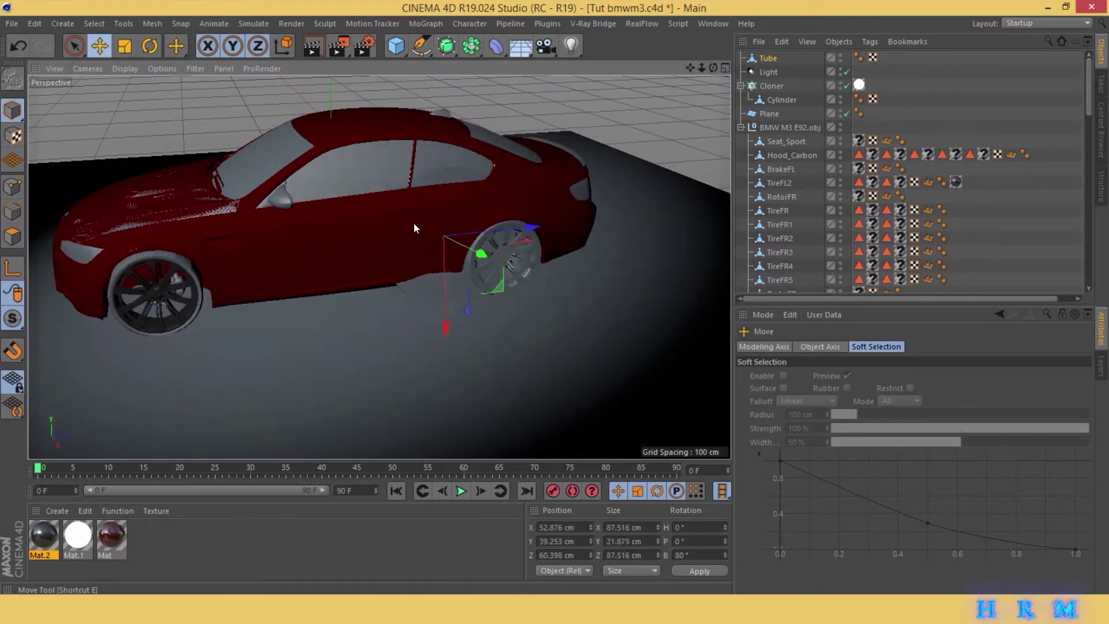
{"action": "mouse_move", "coordinate": [414, 227]}
{"action": "left_mouse_down"}
{"action": "mouse_move", "coordinate": [281, 282]}
{"action": "mouse_move", "coordinate": [371, 258]}
{"action": "mouse_move", "coordinate": [347, 219]}
{"action": "mouse_move", "coordinate": [396, 292]}
{"action": "mouse_move", "coordinate": [359, 272]}
{"action": "mouse_move", "coordinate": [371, 351]}
{"action": "left_mouse_up"}
{"action": "key", "text": "r"}
{"action": "key", "text": "t"}
{"action": "scroll", "coordinate": [396, 293], "scroll_direction": "up", "scroll_amount": 3}
{"action": "key", "text": "e"}
{"action": "scroll", "coordinate": [320, 321], "scroll_direction": "up", "scroll_amount": 3}
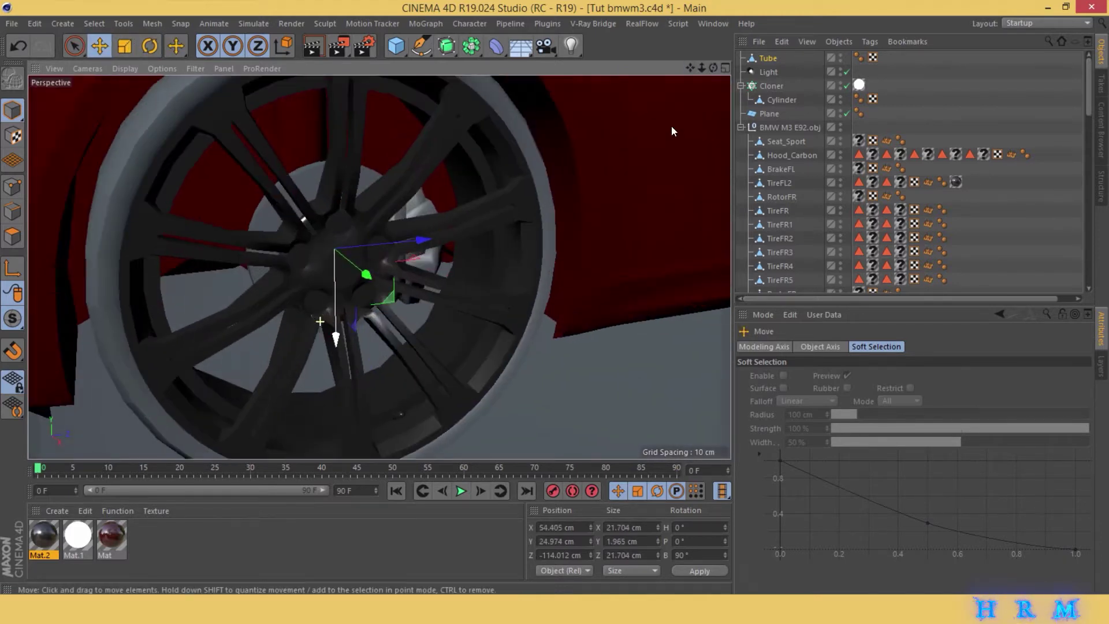
{"action": "mouse_move", "coordinate": [320, 321]}
{"action": "left_mouse_down", "text": "alt"}
{"action": "mouse_move", "coordinate": [346, 301]}
{"action": "mouse_move", "coordinate": [369, 323]}
{"action": "mouse_move", "coordinate": [341, 346]}
{"action": "mouse_move", "coordinate": [35, 235]}
{"action": "left_mouse_up", "text": "alt"}
{"action": "key", "text": "t"}
{"action": "key", "text": "e"}
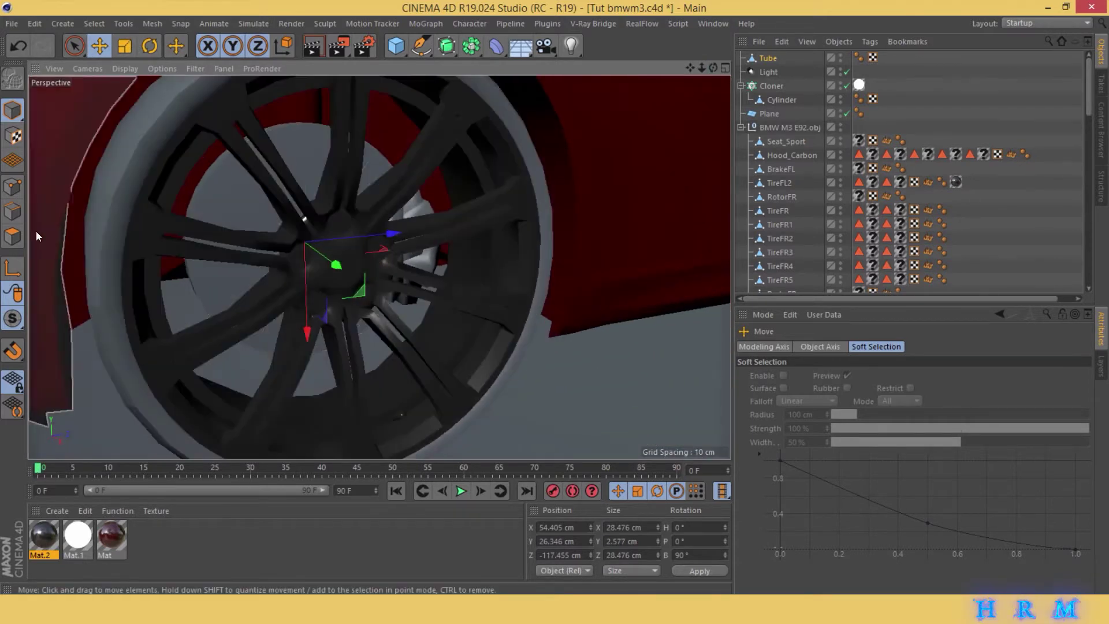
- Add 13 loop cuts across the Tube's disc surface in polygon mode
{"action": "left_click", "coordinate": [13, 236]}
{"action": "right_click", "coordinate": [196, 231]}
{"action": "left_click", "coordinate": [230, 173]}
{"action": "left_click", "coordinate": [258, 189]}
{"action": "left_click", "coordinate": [582, 111]}
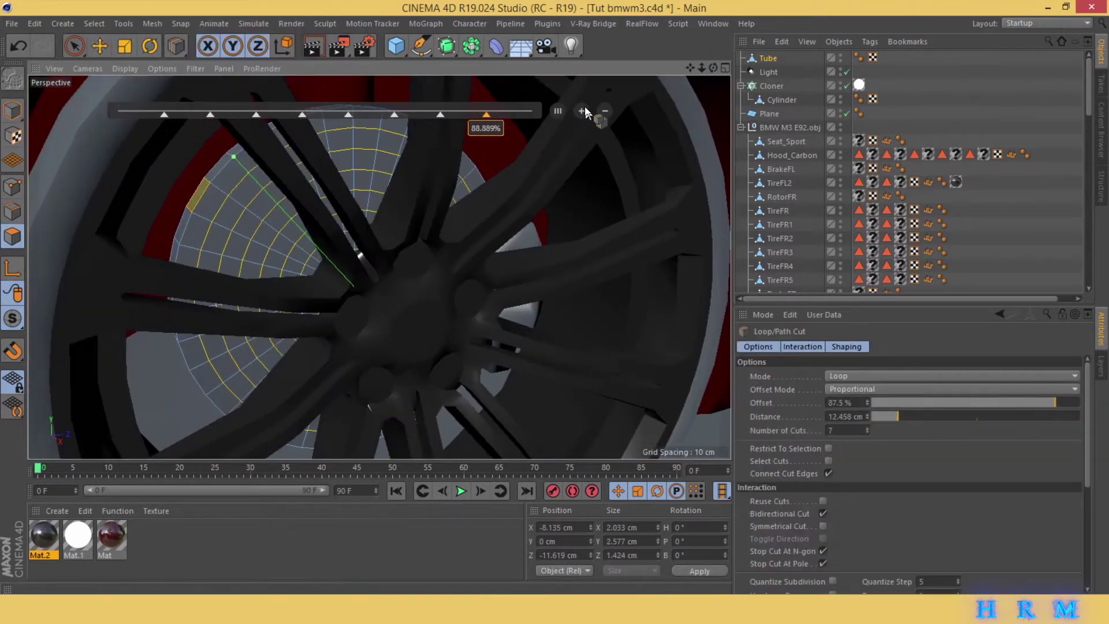
{"action": "left_click", "coordinate": [582, 111]}
{"action": "left_click", "coordinate": [582, 111]}
- Select three alternating concentric polygon loops on the disc with Loop Selection
{"action": "left_click", "coordinate": [94, 23]}
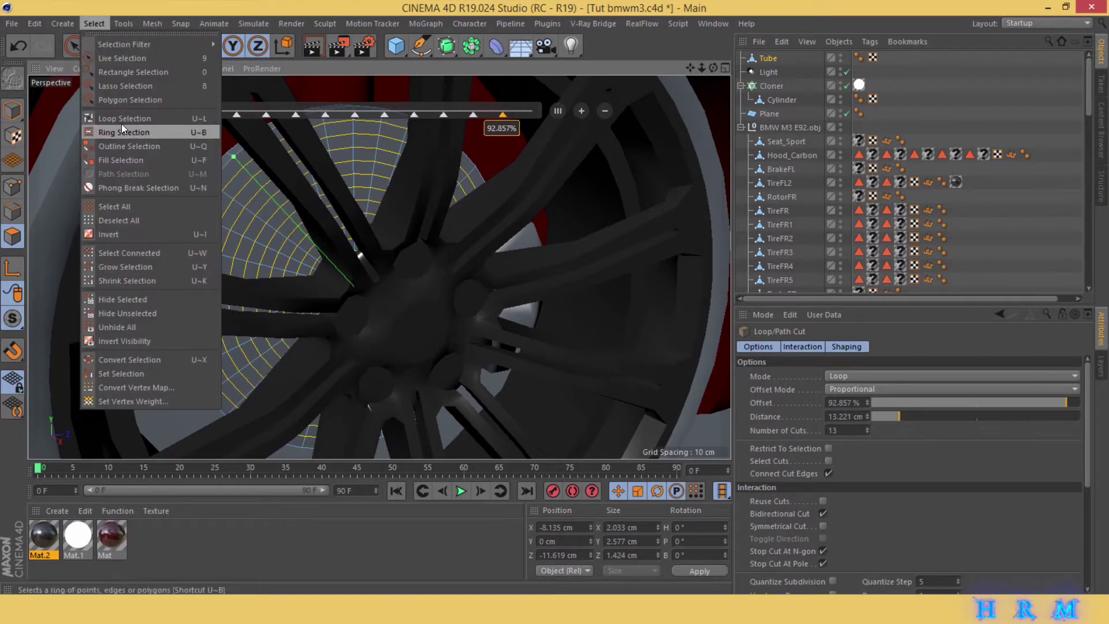
{"action": "left_click", "coordinate": [111, 118]}
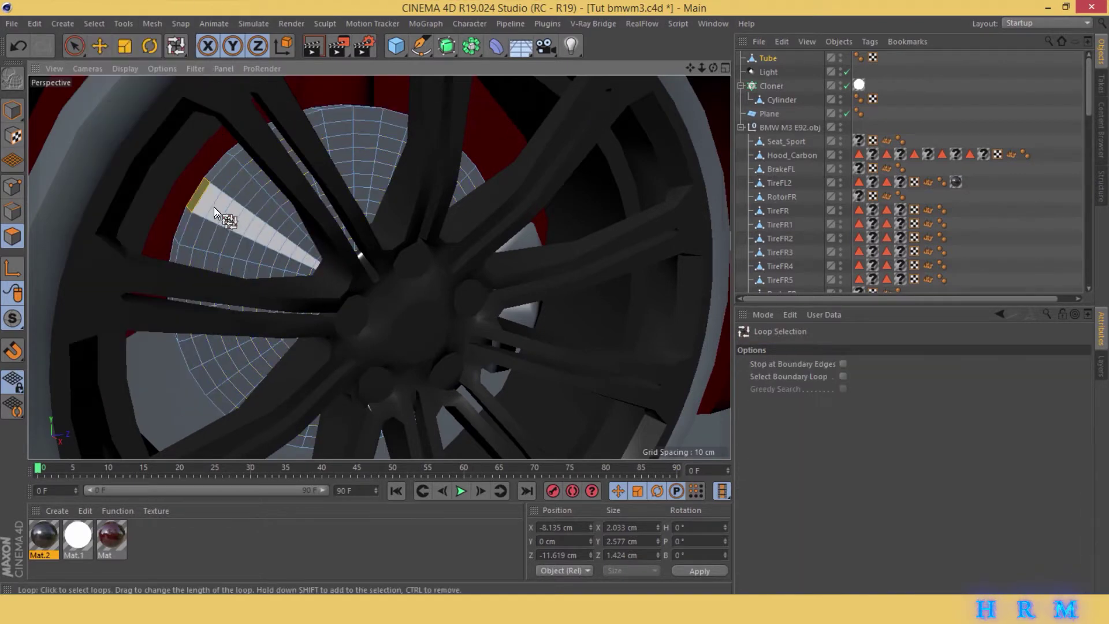
{"action": "left_click", "coordinate": [217, 185]}
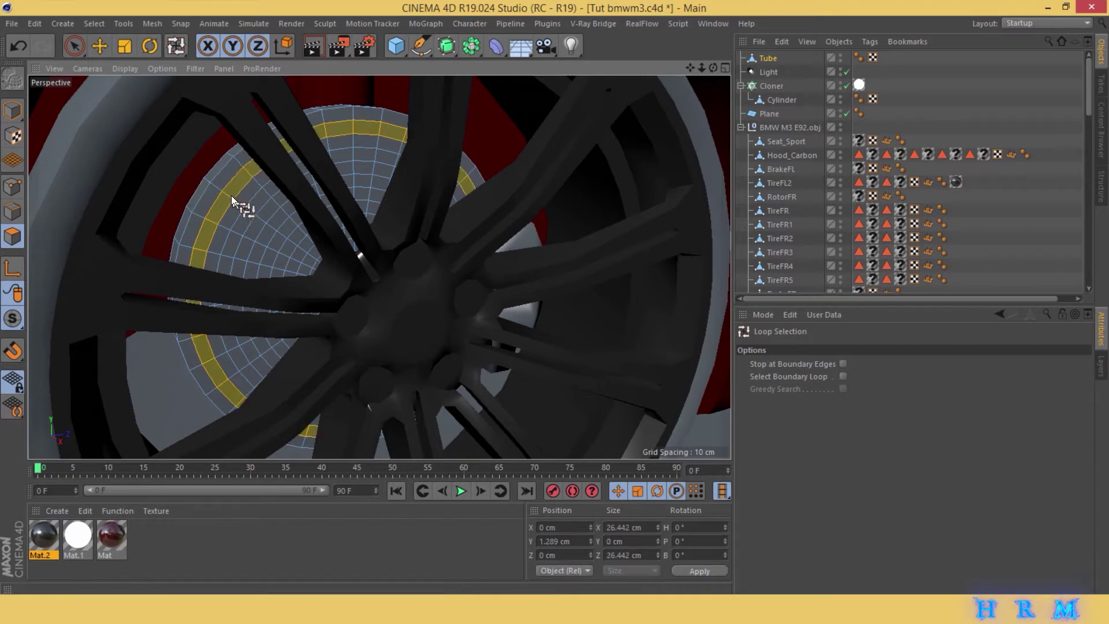
{"action": "left_click", "coordinate": [271, 202], "text": "shift"}
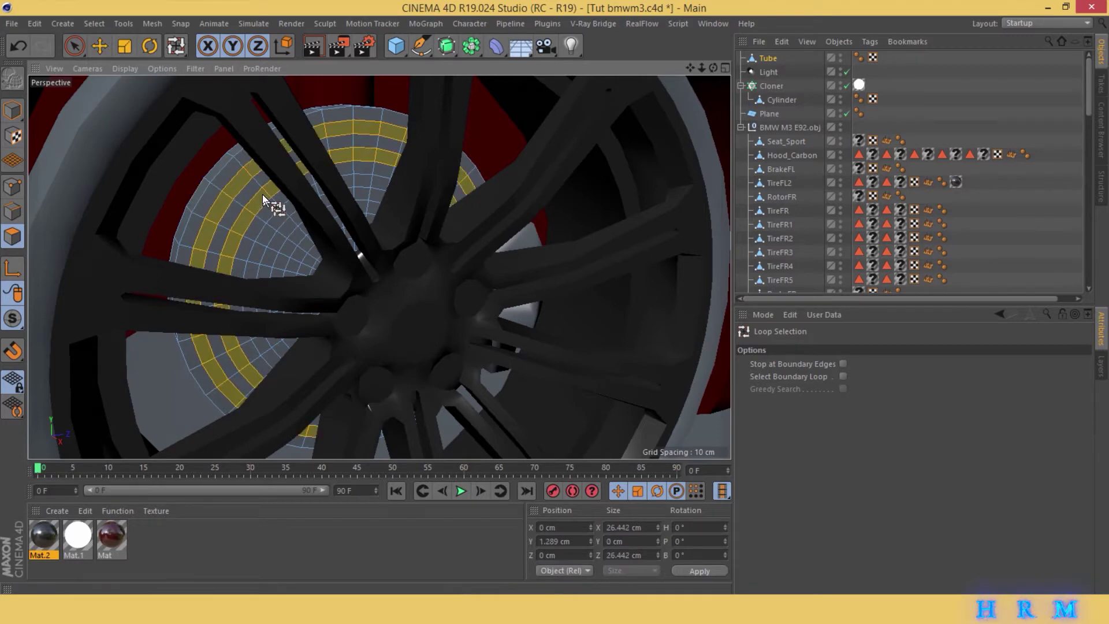
{"action": "left_click", "coordinate": [293, 223], "text": "shift"}
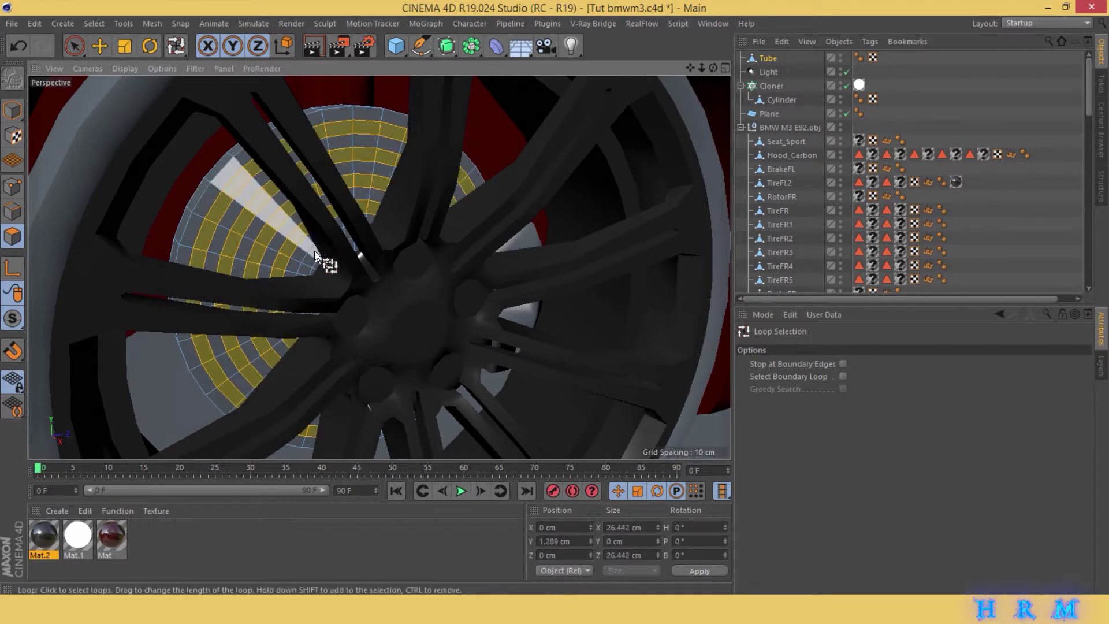
- Extrude the selected disc loops inward by 1.27 cm to form grooves
{"action": "right_click", "coordinate": [314, 254]}
{"action": "left_click", "coordinate": [357, 289]}
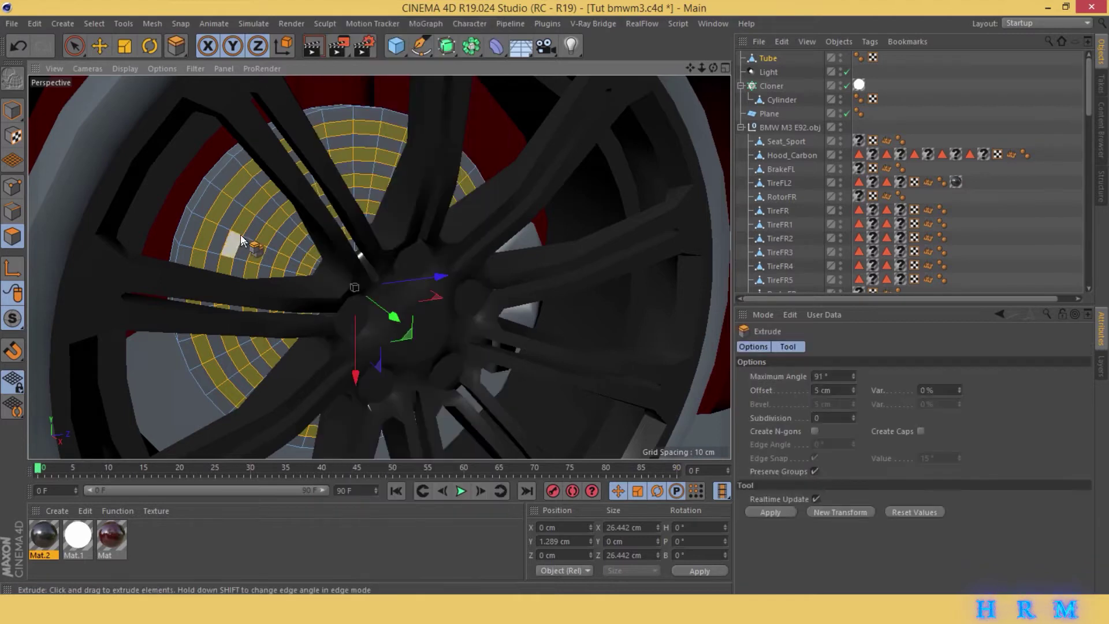
{"action": "left_click_drag", "start_coordinate": [357, 288], "coordinate": [338, 434]}
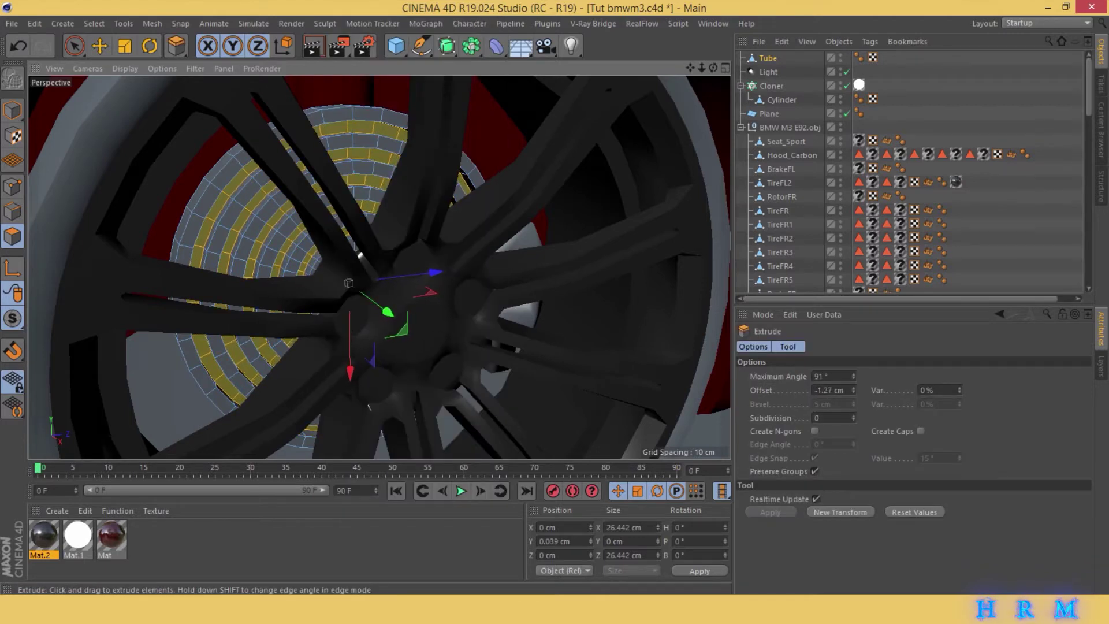
{"action": "left_click", "coordinate": [281, 549]}
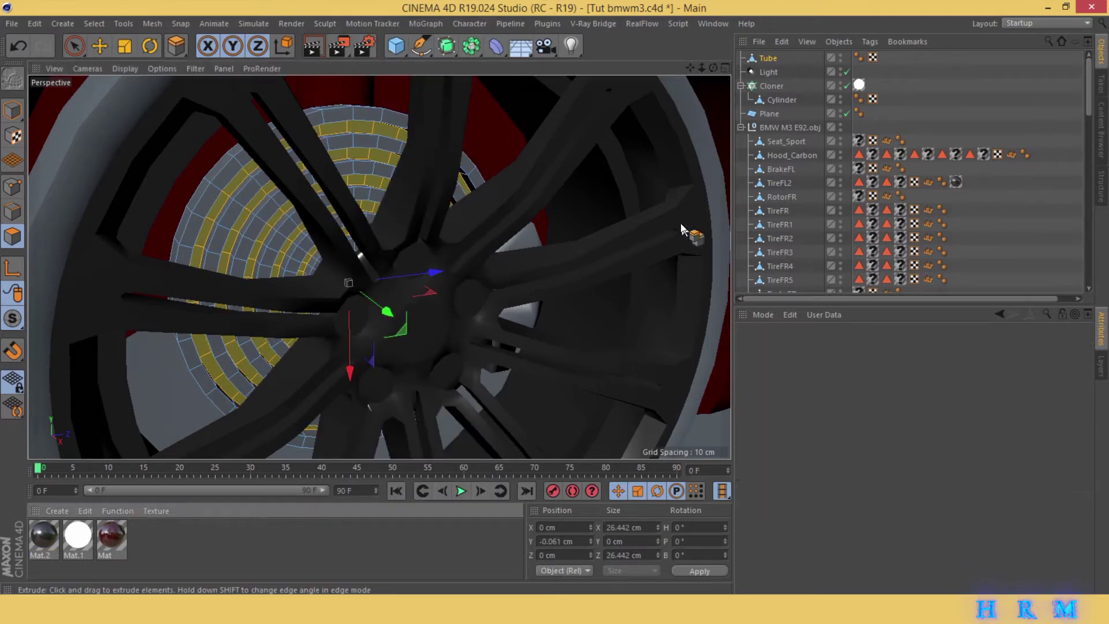
- Return to object mode with the Move tool and frame the whole front wheel
{"action": "left_click_drag", "start_coordinate": [705, 70], "coordinate": [682, 93]}
{"action": "left_click_drag", "start_coordinate": [379, 267], "coordinate": [408, 111]}
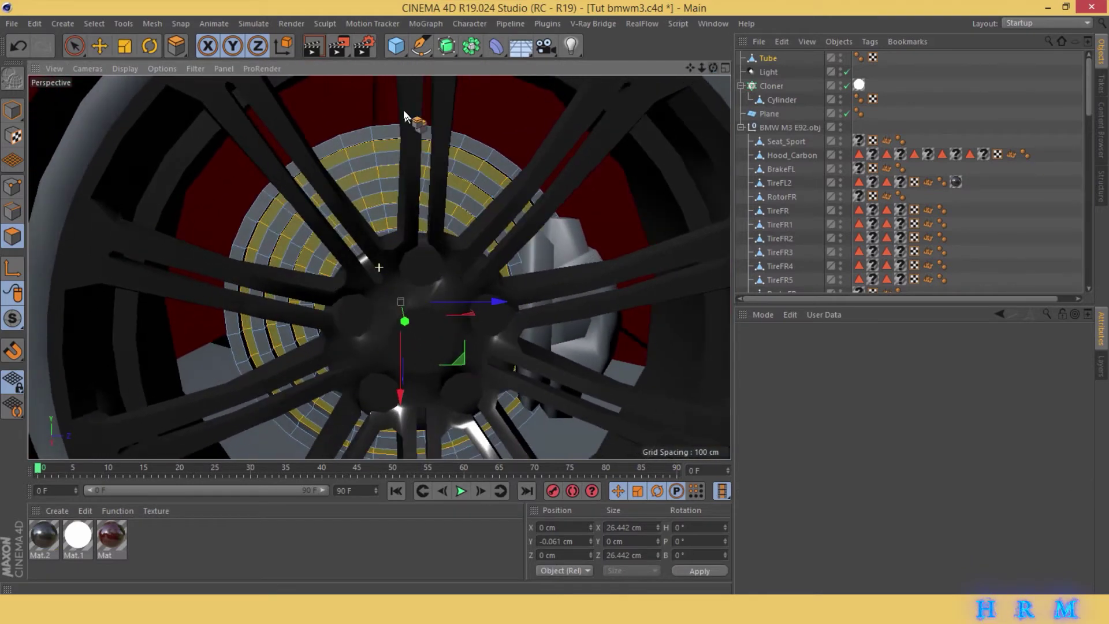
{"action": "left_click", "coordinate": [12, 109]}
{"action": "left_click", "coordinate": [99, 46]}
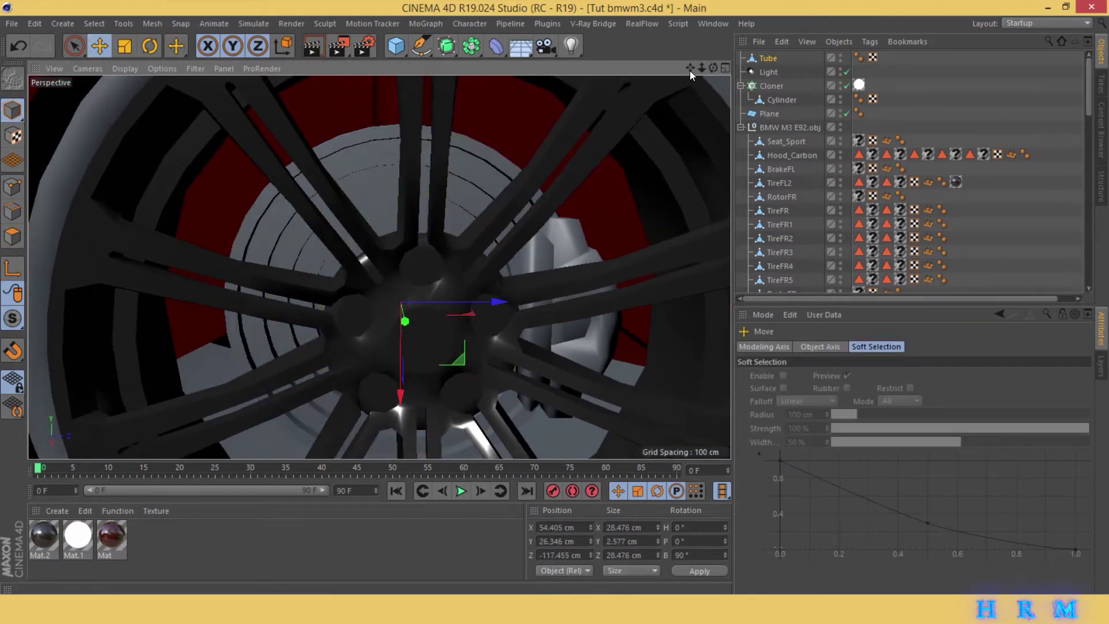
{"action": "mouse_move", "coordinate": [689, 70]}
{"action": "left_mouse_down"}
{"action": "mouse_move", "coordinate": [711, 72]}
{"action": "mouse_move", "coordinate": [378, 267]}
{"action": "left_mouse_up"}
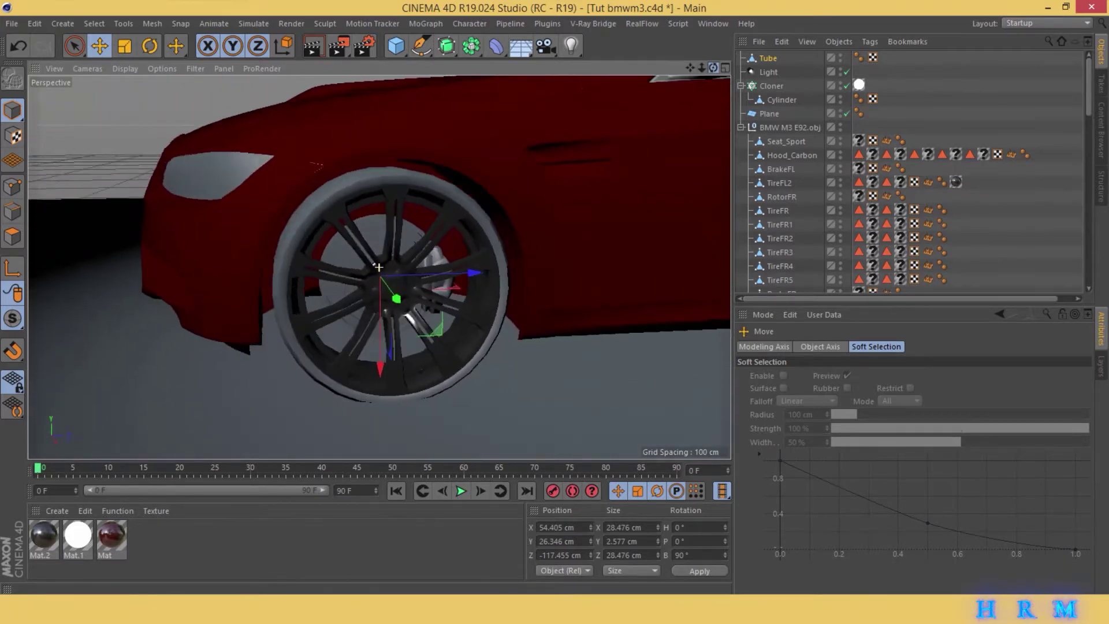
{"action": "left_click_drag", "start_coordinate": [690, 68], "coordinate": [709, 70]}
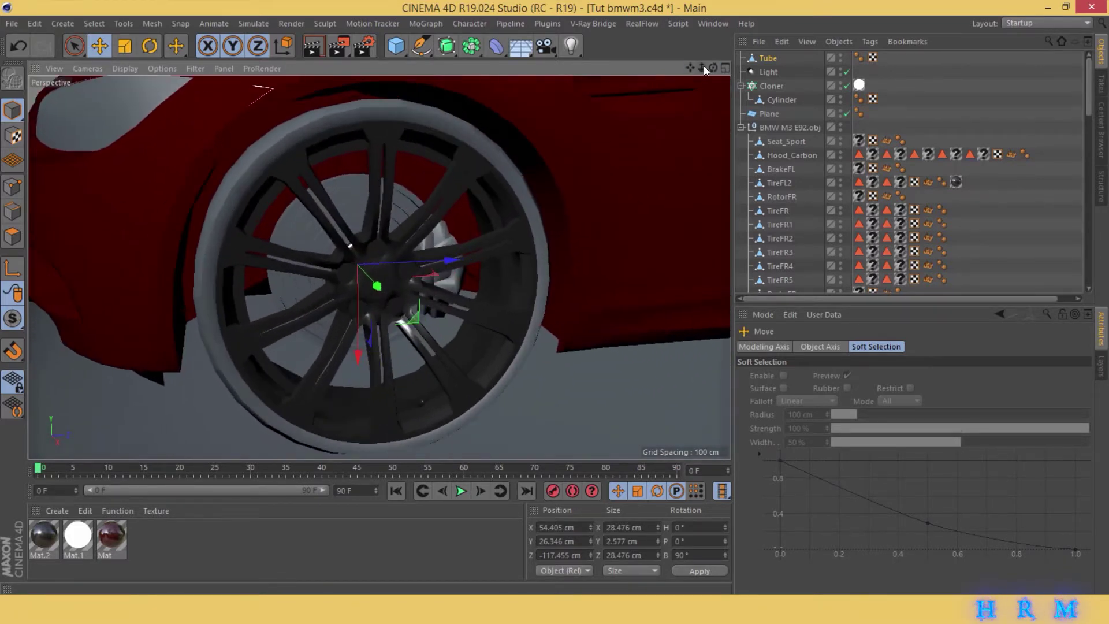
- Duplicate the dark-red paint material, recolour it purple, and apply it to the BrakeFL caliper
{"action": "double_click", "coordinate": [237, 532]}
{"action": "left_click", "coordinate": [141, 539]}
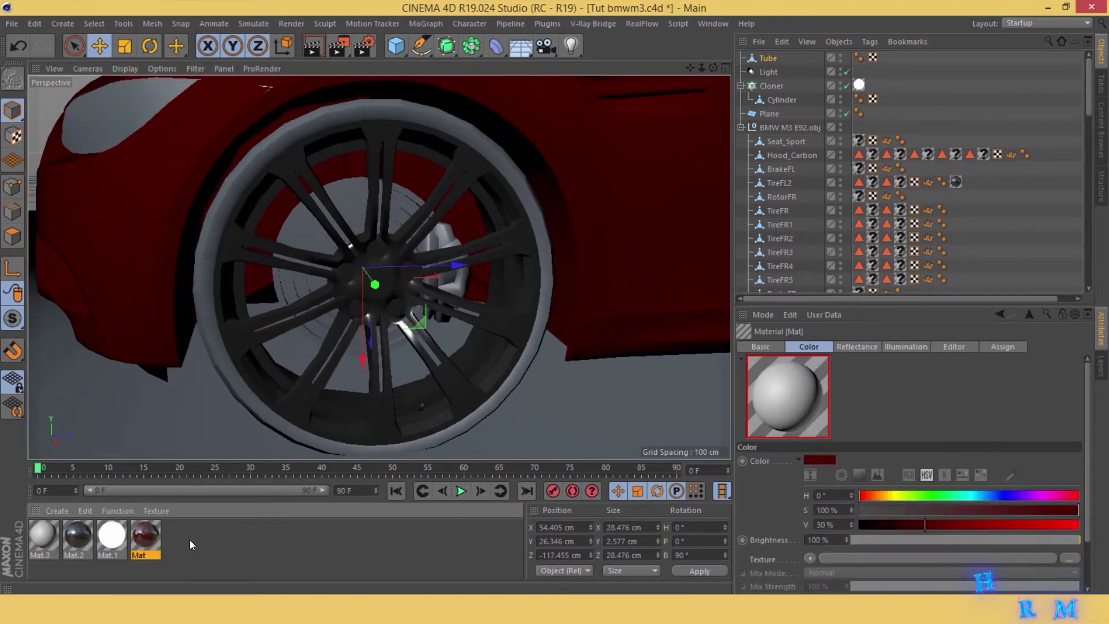
{"action": "left_click_drag", "start_coordinate": [145, 537], "coordinate": [179, 537], "text": "ctrl"}
{"action": "double_click", "coordinate": [179, 537]}
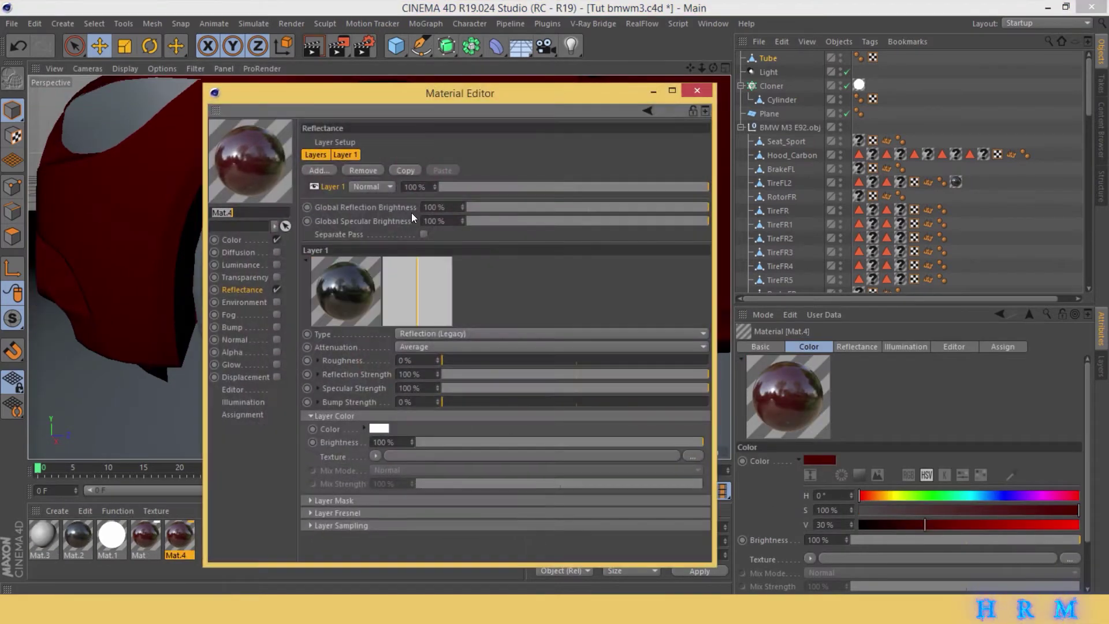
{"action": "left_click", "coordinate": [230, 240]}
{"action": "left_click", "coordinate": [640, 176]}
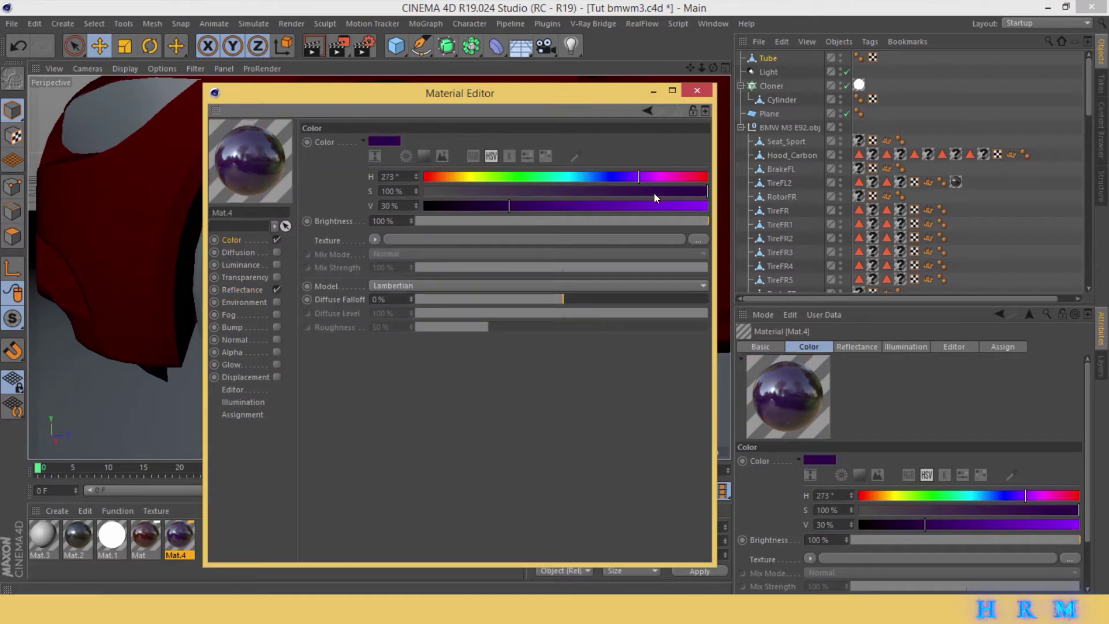
{"action": "left_click", "coordinate": [588, 206]}
{"action": "left_click", "coordinate": [696, 91]}
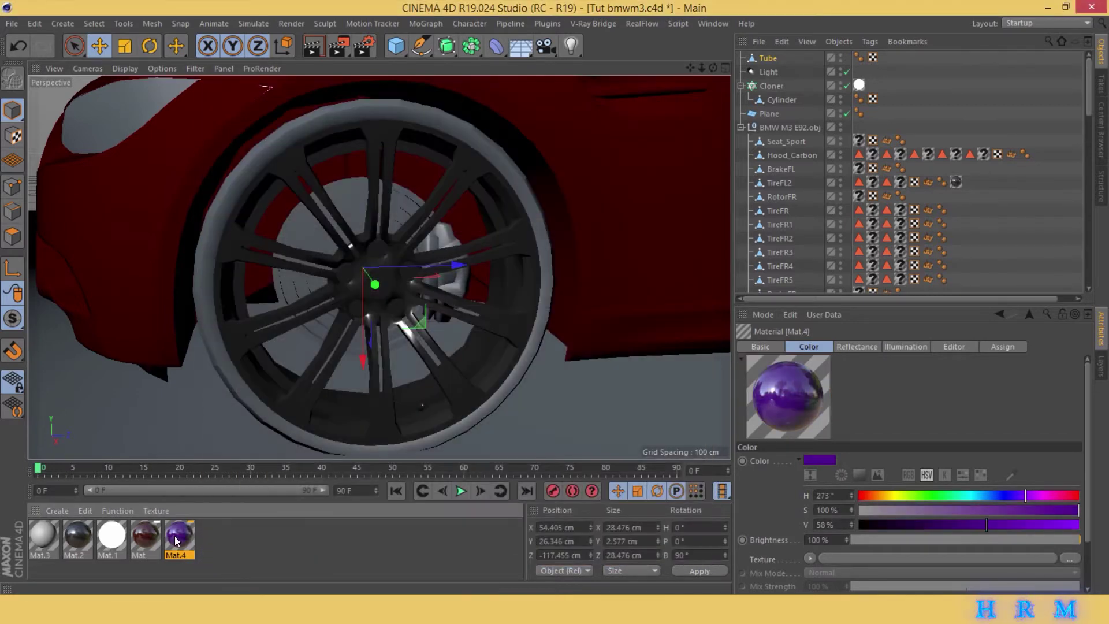
{"action": "left_click_drag", "start_coordinate": [179, 537], "coordinate": [456, 278]}
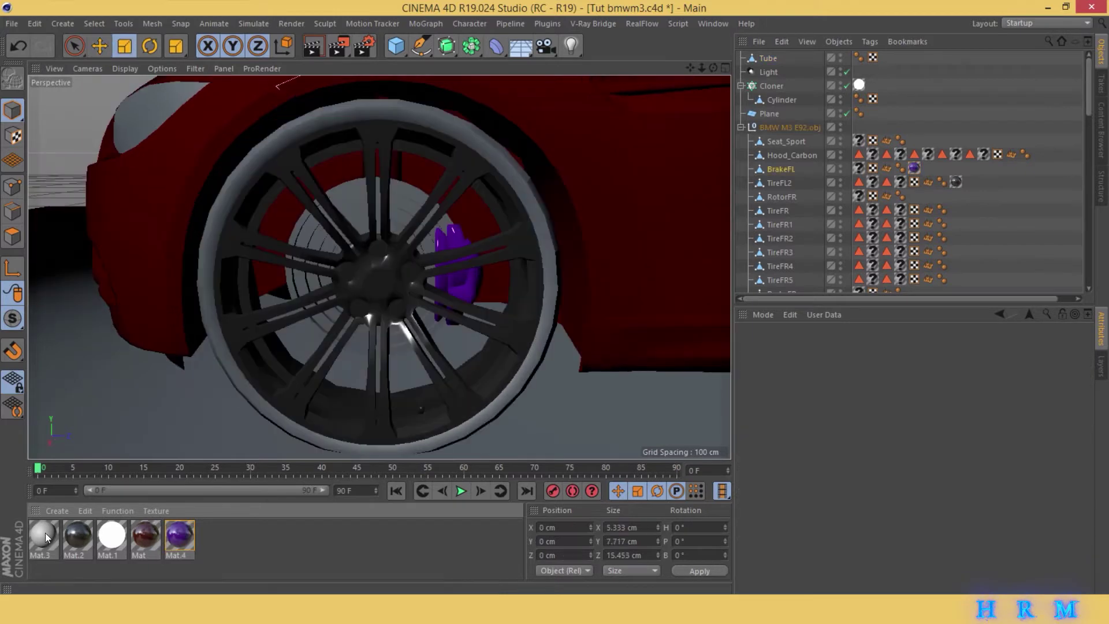
- Give Mat.3 a 67% grey base and replace its default specular with a Phong reflection layer
{"action": "double_click", "coordinate": [44, 535]}
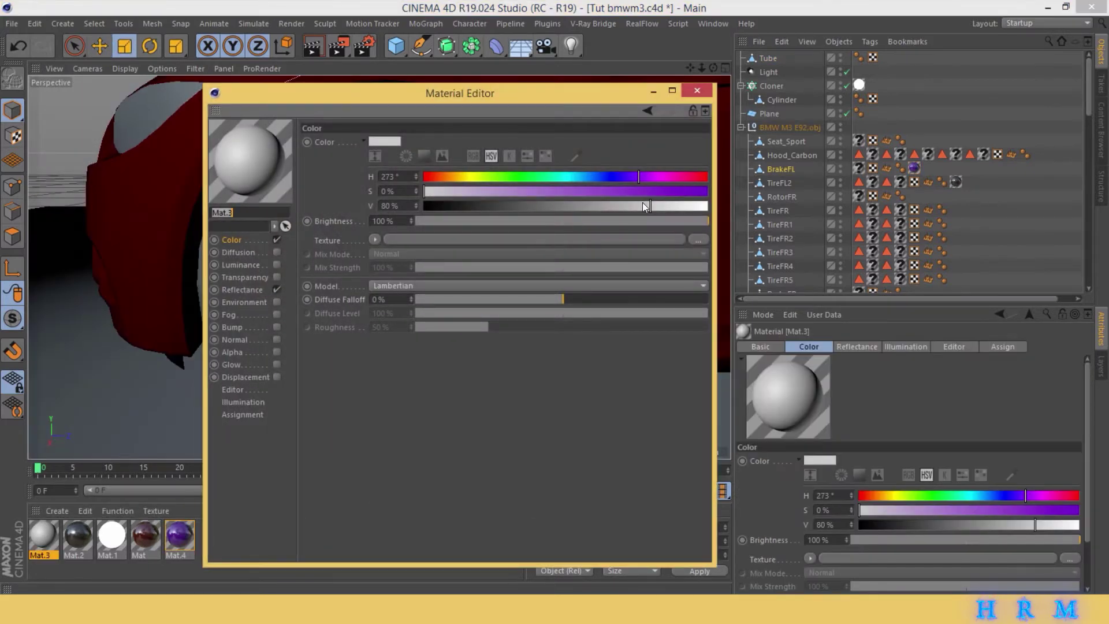
{"action": "left_click_drag", "start_coordinate": [640, 205], "coordinate": [613, 205]}
{"action": "left_click", "coordinate": [242, 289]}
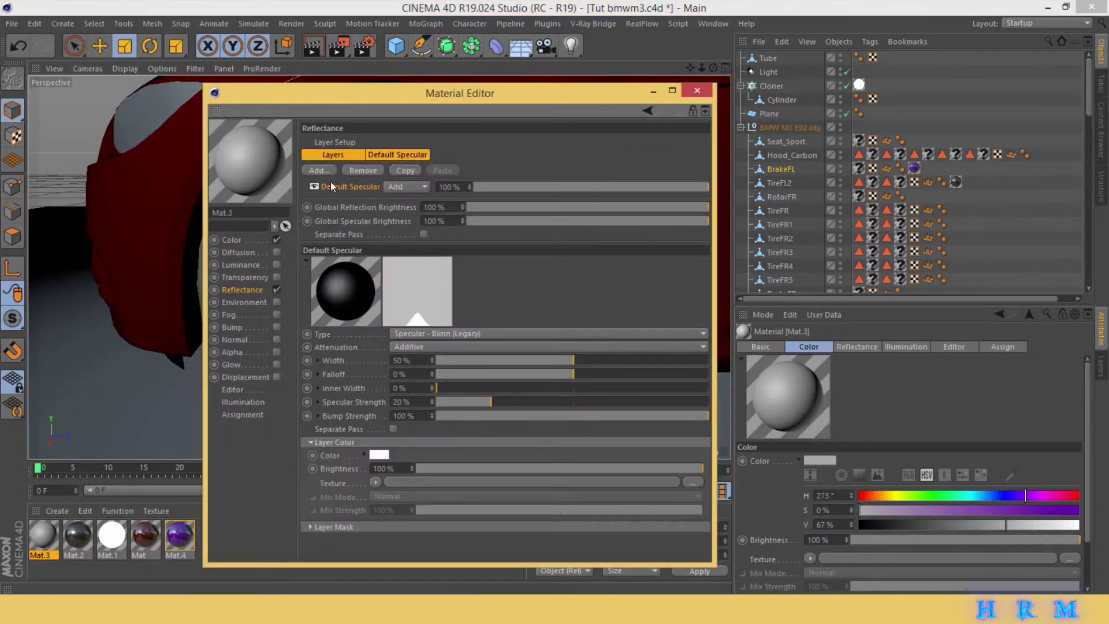
{"action": "left_click", "coordinate": [362, 170]}
{"action": "left_click", "coordinate": [319, 170]}
{"action": "left_click", "coordinate": [379, 199]}
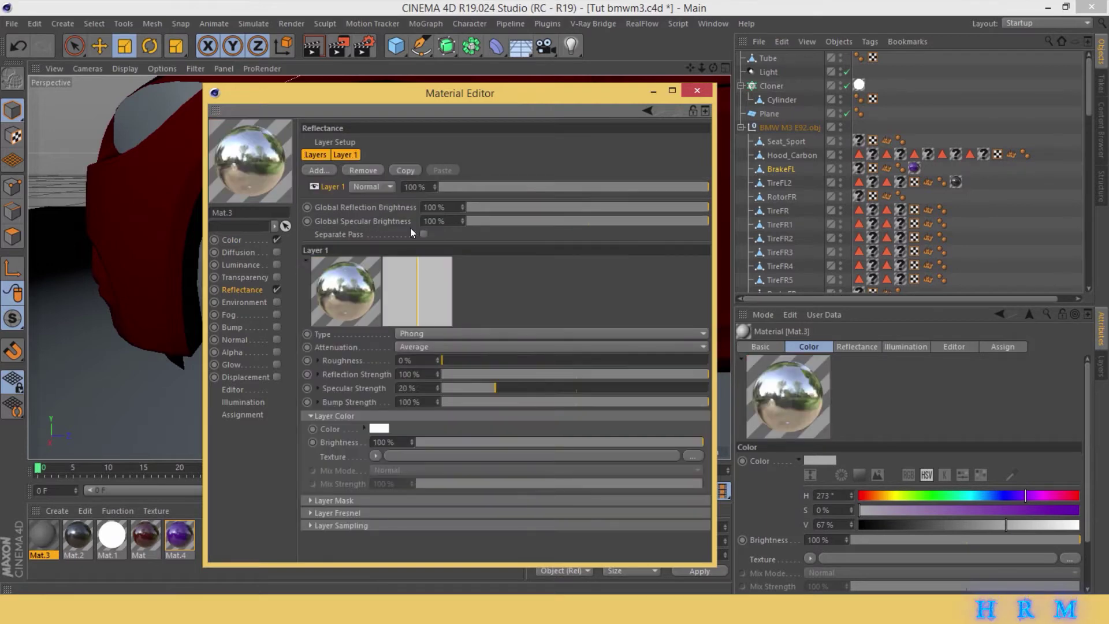
- Set Mat.3's reflection roughness to 20%, weaken its strength, and apply it to the Tube
{"action": "left_click", "coordinate": [466, 358]}
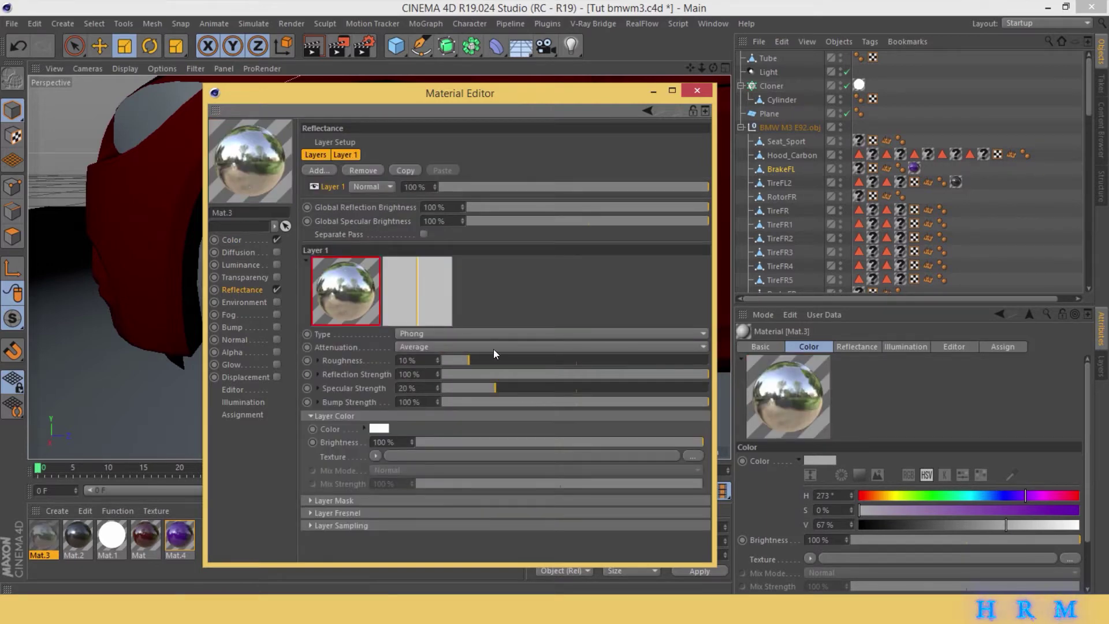
{"action": "left_click_drag", "start_coordinate": [648, 189], "coordinate": [635, 185]}
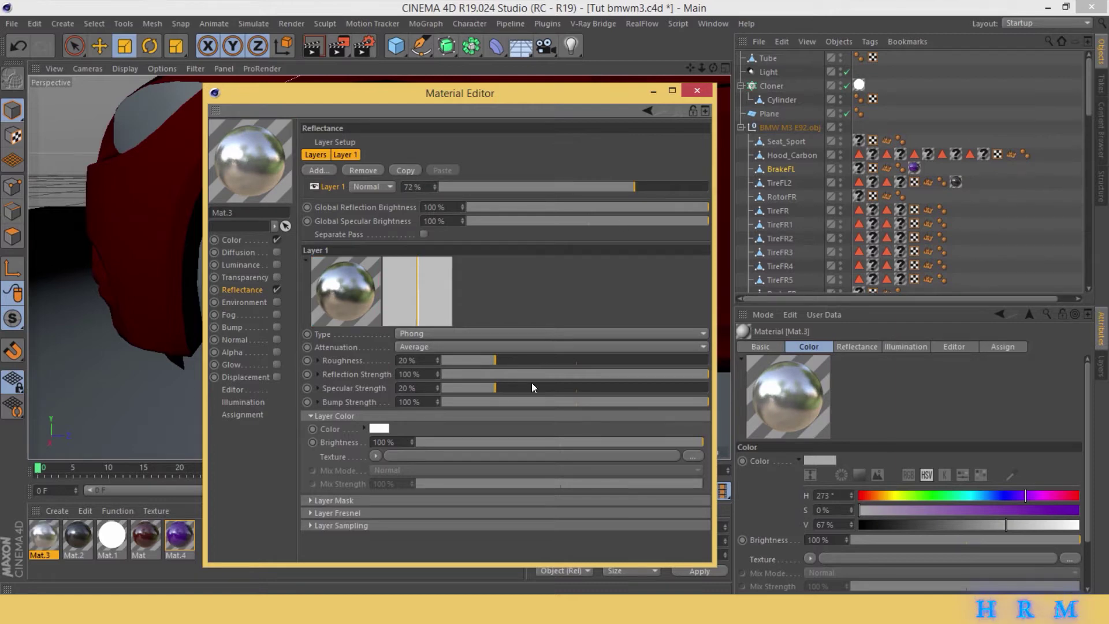
{"action": "left_click_drag", "start_coordinate": [551, 373], "coordinate": [627, 370]}
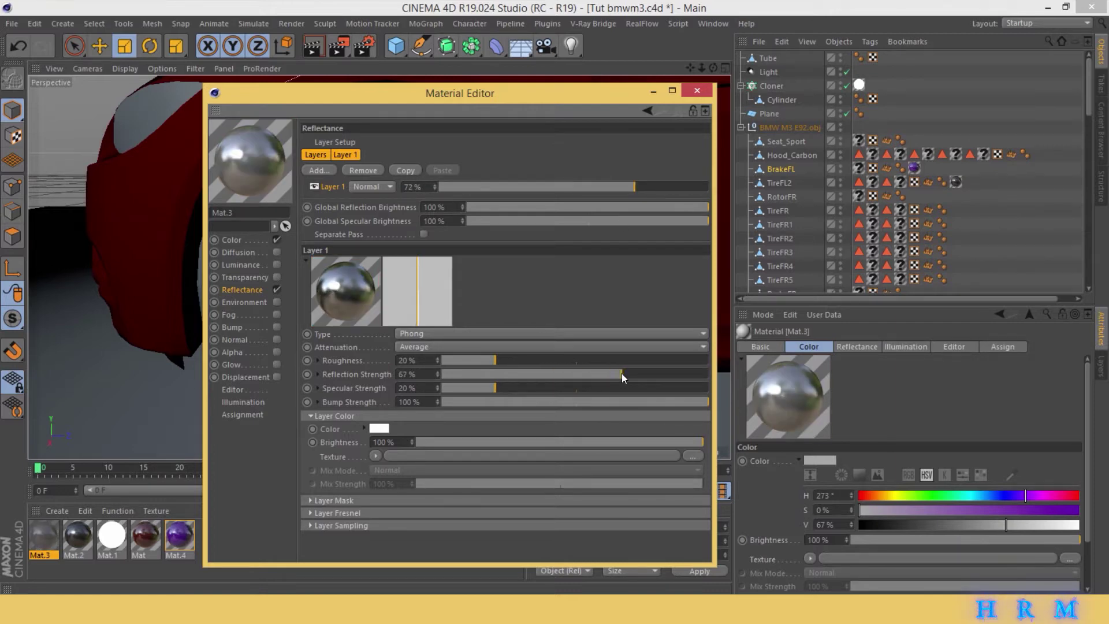
{"action": "left_click", "coordinate": [696, 92]}
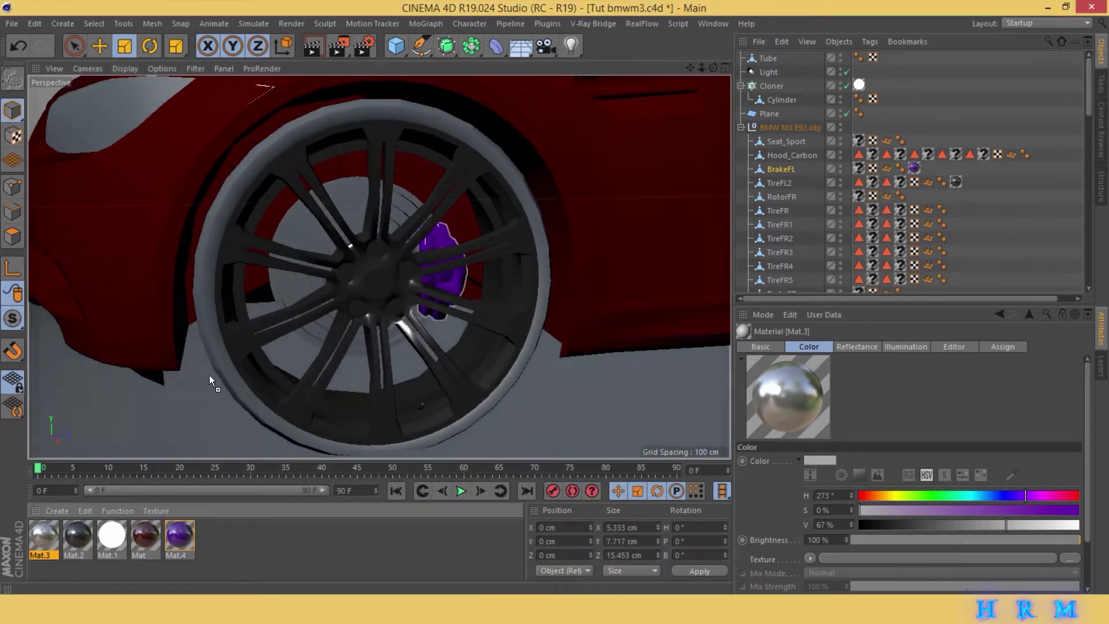
{"action": "left_click_drag", "start_coordinate": [209, 375], "coordinate": [302, 239]}
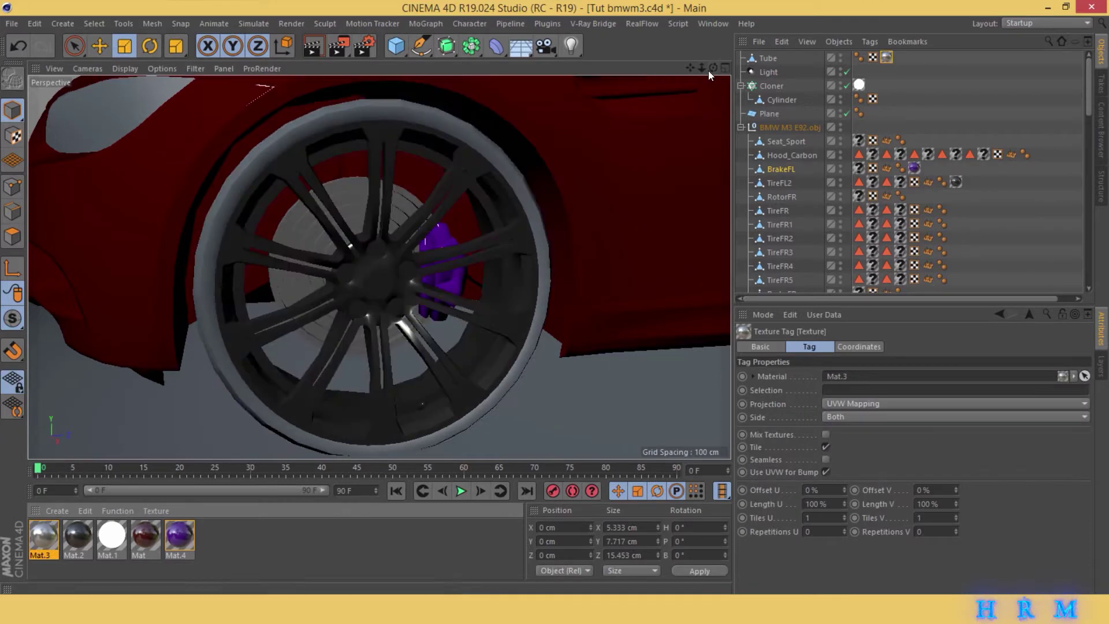
- Darken the chrome Mat.3 colour slightly to 59%
{"action": "left_click_drag", "start_coordinate": [702, 67], "coordinate": [698, 70]}
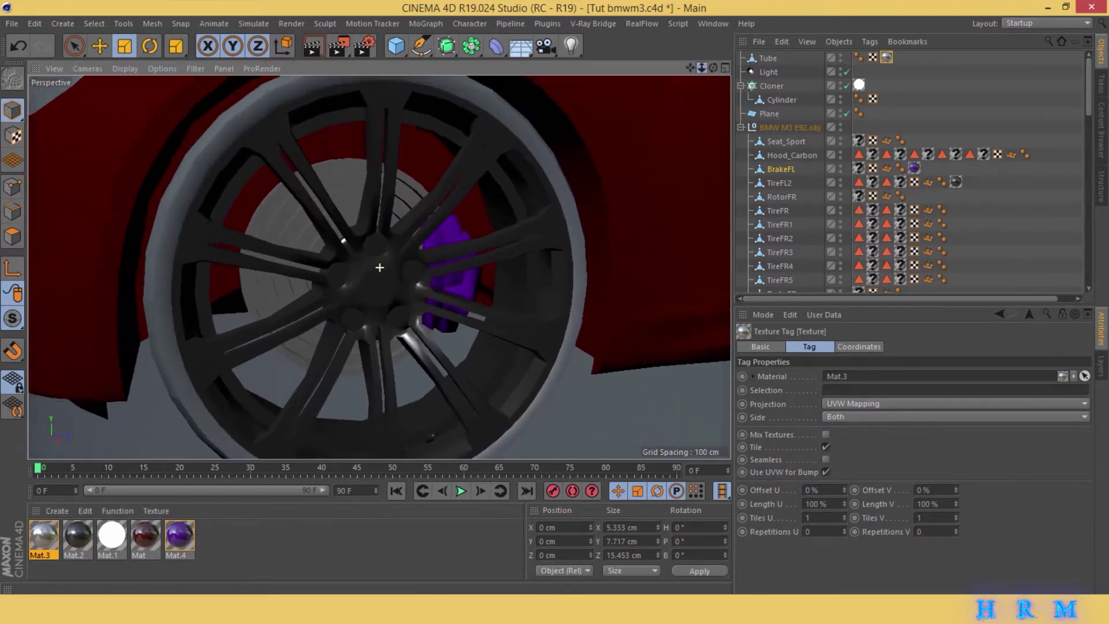
{"action": "double_click", "coordinate": [44, 535]}
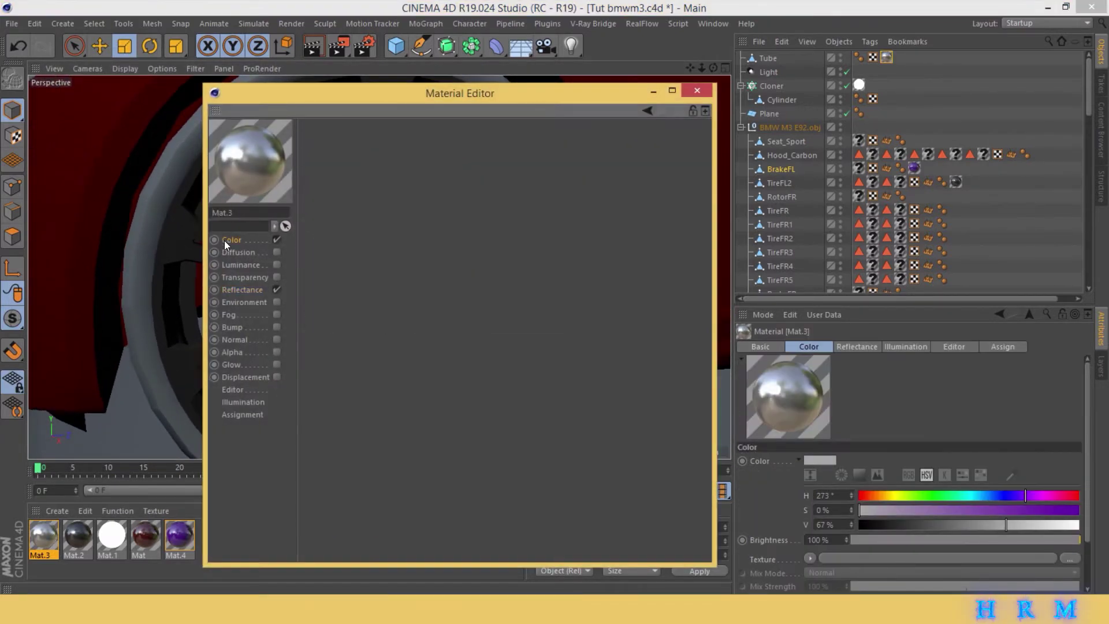
{"action": "left_click_drag", "start_coordinate": [608, 203], "coordinate": [599, 204]}
{"action": "left_click", "coordinate": [697, 90]}
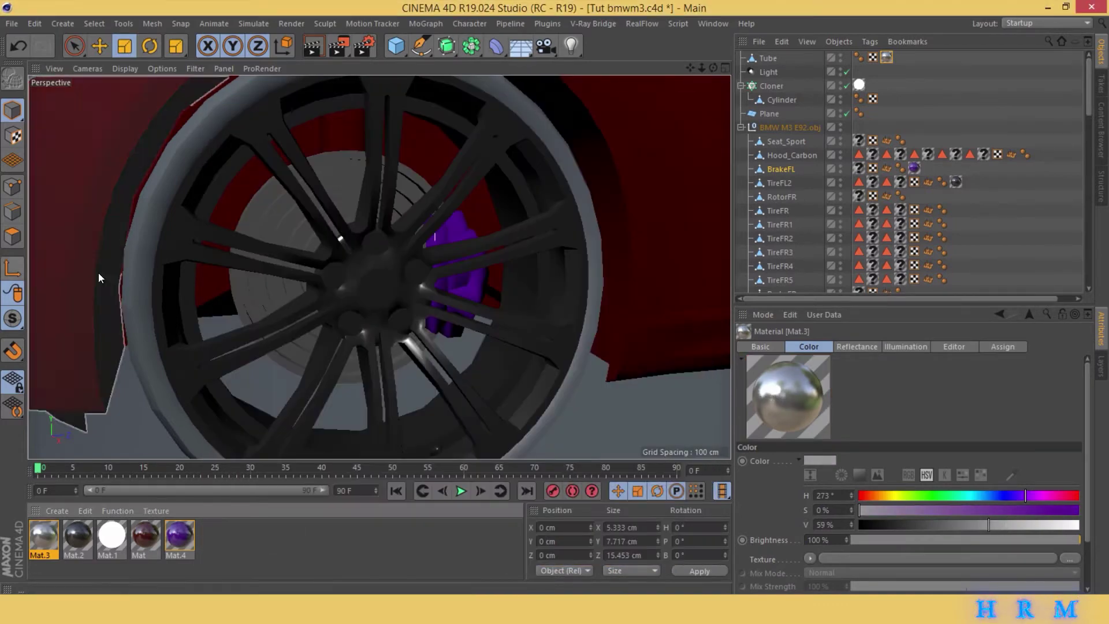
- Select the round lug-nut polygons around TireFL2's hub with Live Selection
{"action": "left_click", "coordinate": [332, 307]}
{"action": "left_click", "coordinate": [12, 237]}
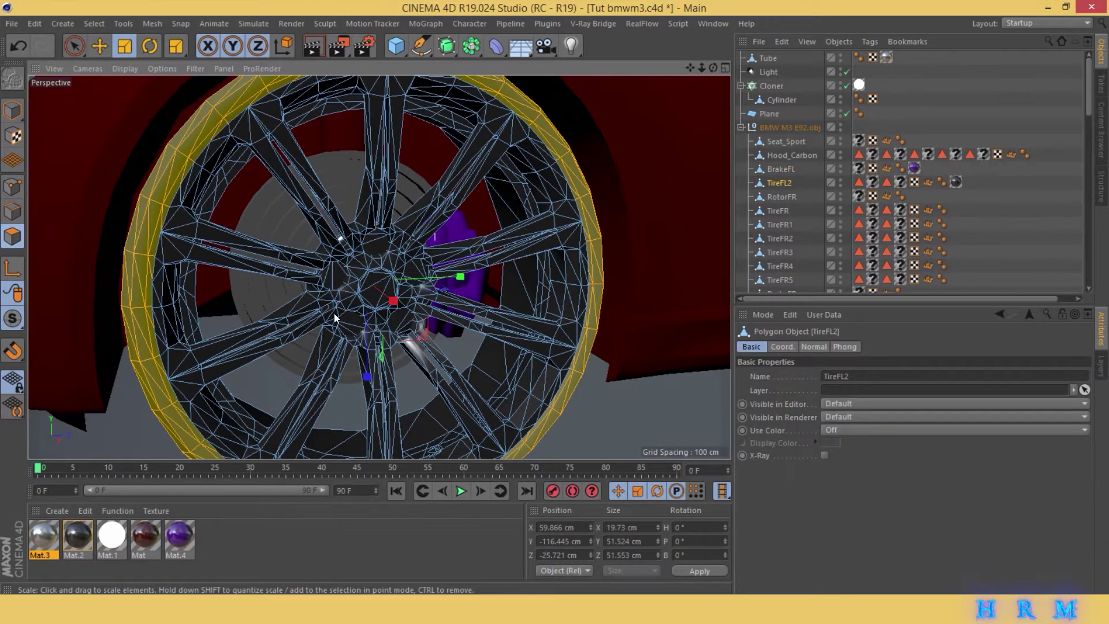
{"action": "scroll", "coordinate": [335, 317], "scroll_direction": "up", "scroll_amount": 5}
{"action": "key", "text": "9"}
{"action": "left_click_drag", "start_coordinate": [323, 321], "coordinate": [268, 218]}
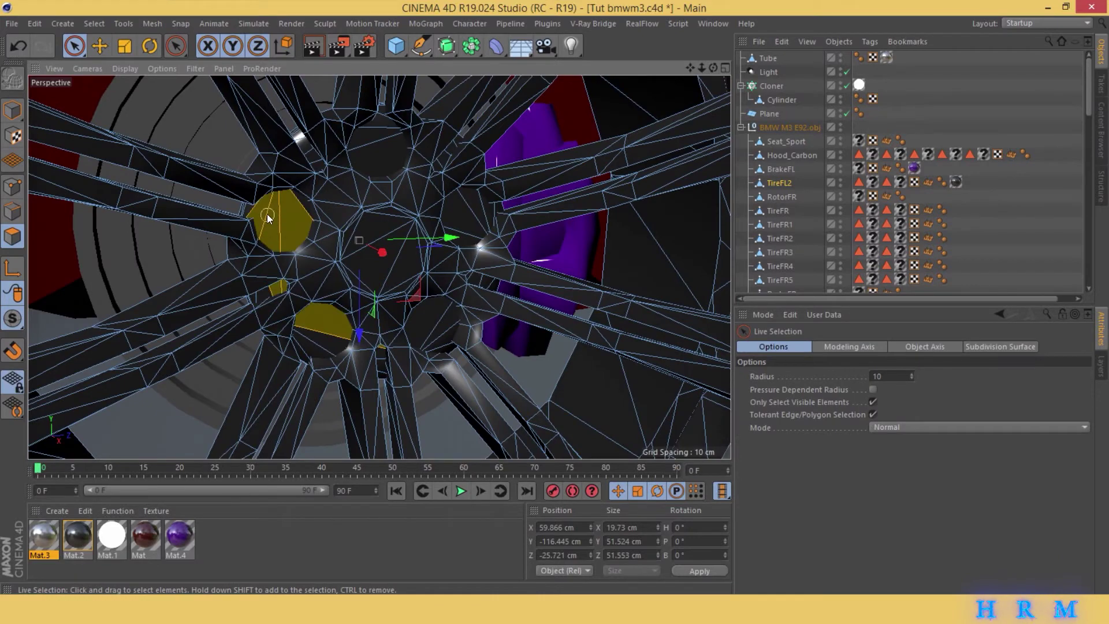
{"action": "left_click", "coordinate": [430, 322], "text": "shift"}
{"action": "left_click", "coordinate": [378, 151], "text": "shift"}
{"action": "left_click", "coordinate": [467, 213], "text": "shift"}
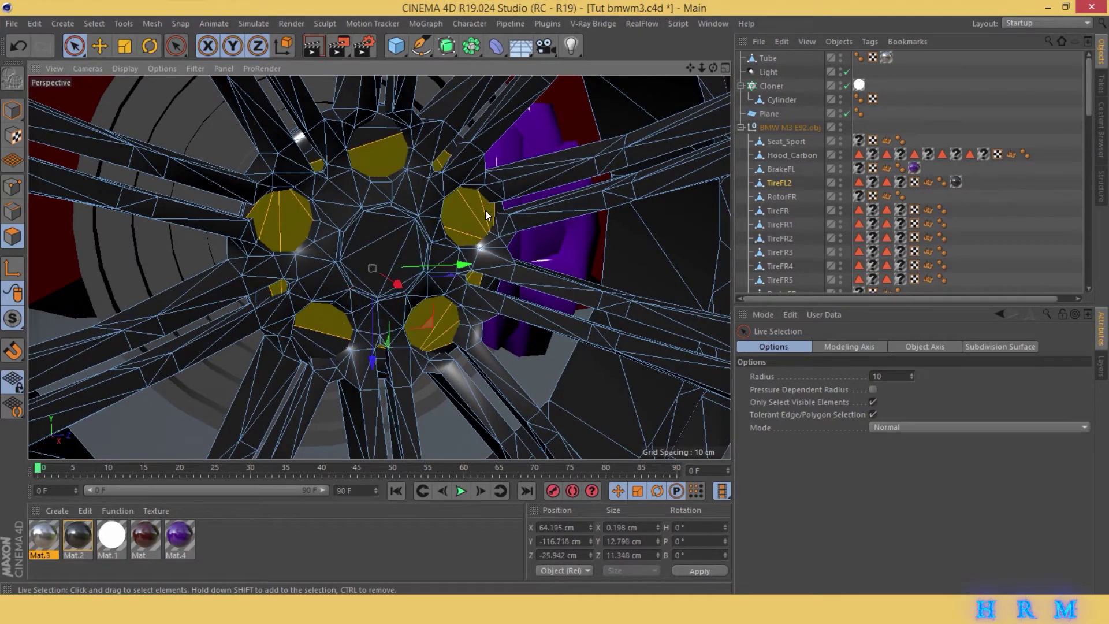
{"action": "left_click", "coordinate": [373, 127], "text": "shift"}
{"action": "left_click_drag", "start_coordinate": [711, 64], "coordinate": [714, 70]}
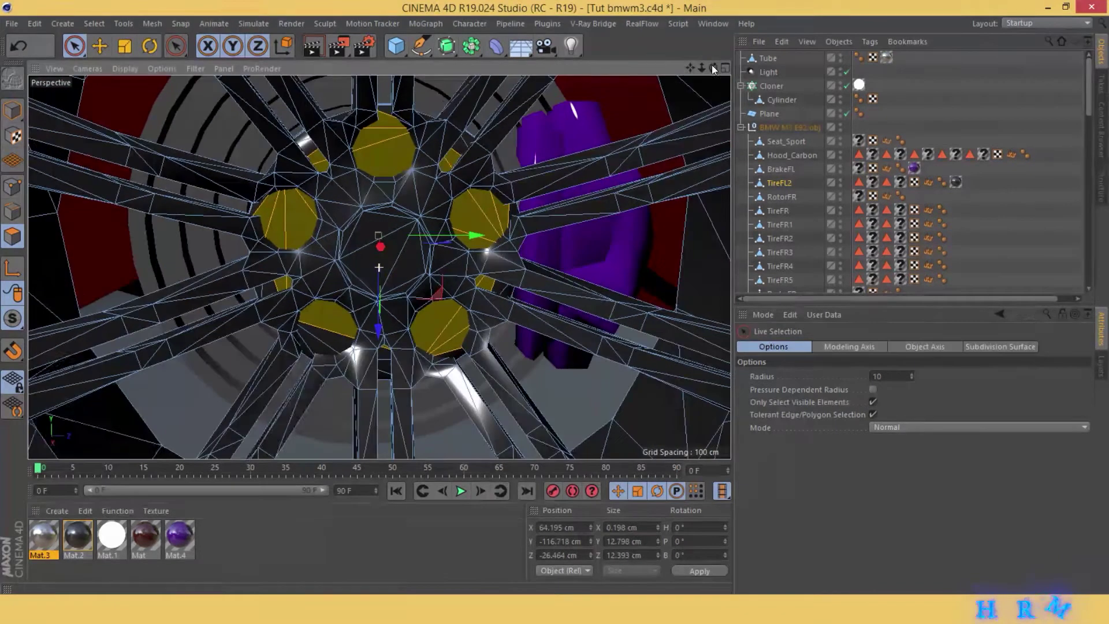
{"action": "left_click", "coordinate": [323, 341], "text": "shift"}
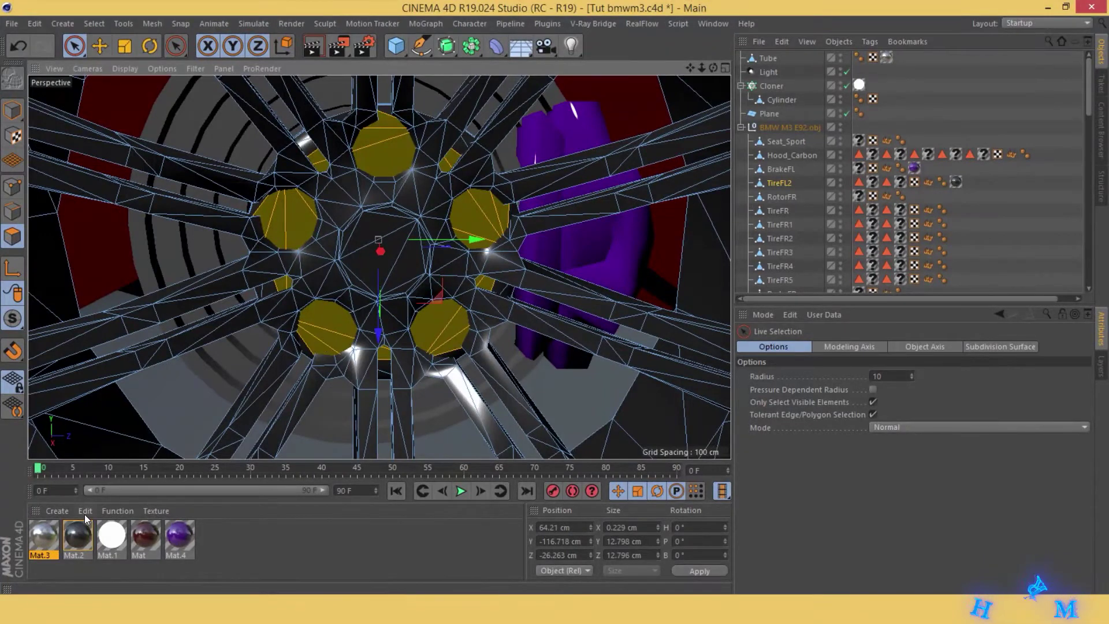
- Drag a material onto the selected hub polygons and deselect the rim to check the result
{"action": "left_click_drag", "start_coordinate": [78, 536], "coordinate": [349, 320]}
{"action": "left_click", "coordinate": [316, 522]}
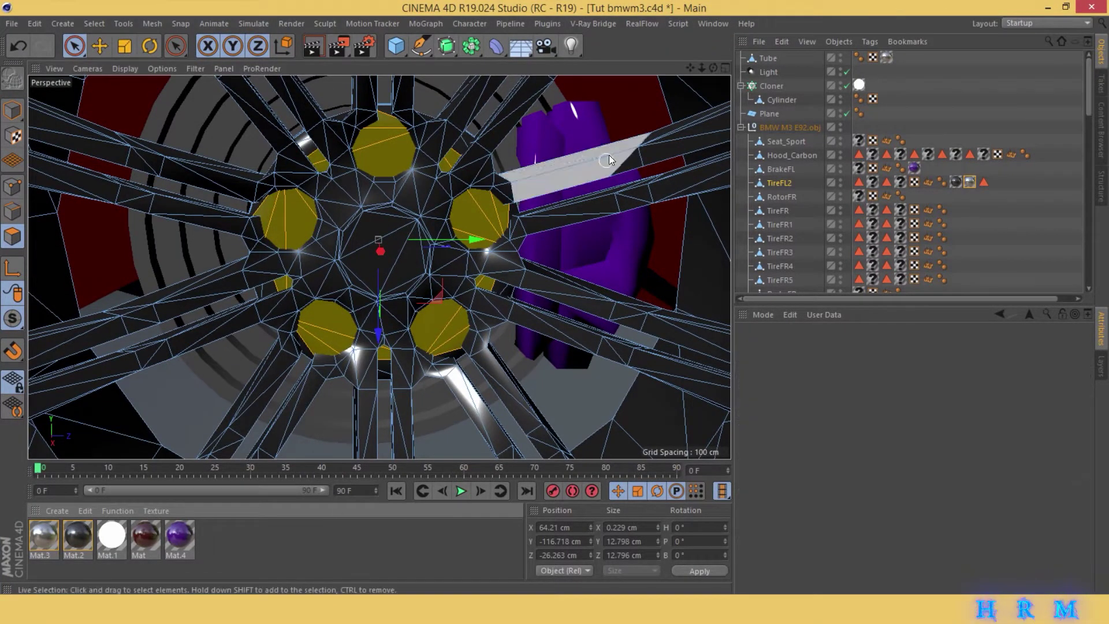
{"action": "left_click", "coordinate": [949, 165]}
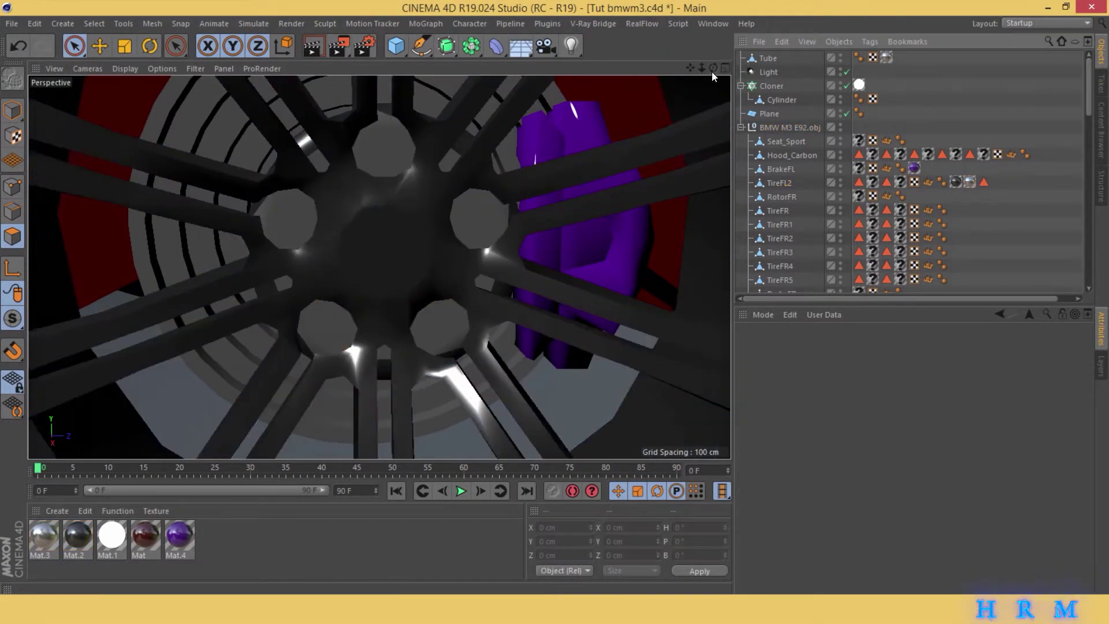
- Create new material Mat.5 with a wood texture image as its colour
{"action": "left_click_drag", "start_coordinate": [711, 72], "coordinate": [577, 145]}
{"action": "key", "text": "ctrl+n"}
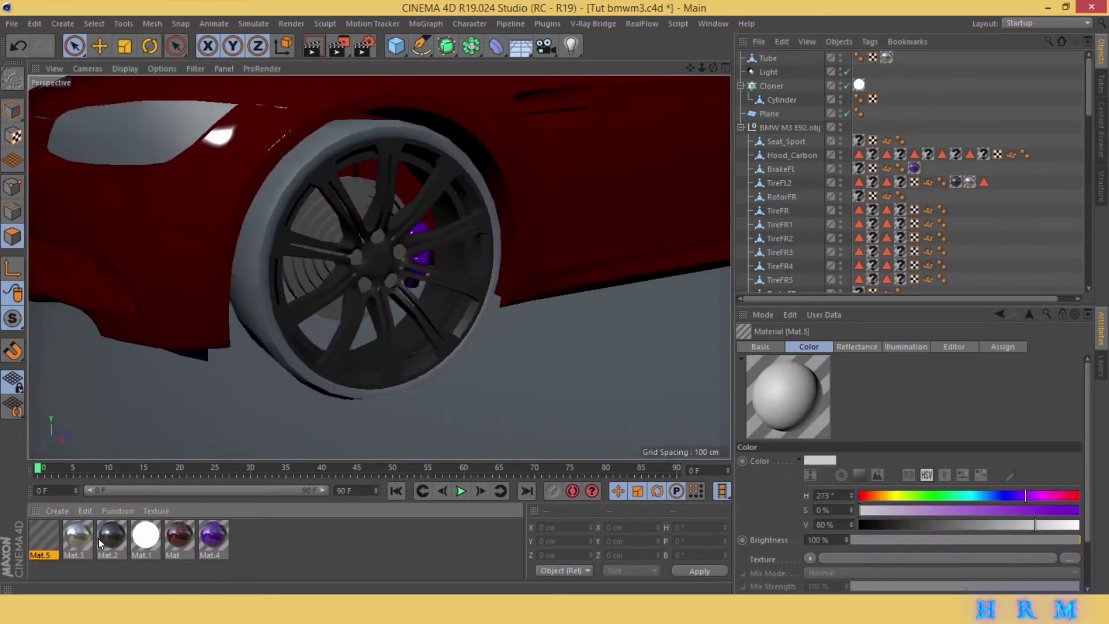
{"action": "double_click", "coordinate": [44, 536]}
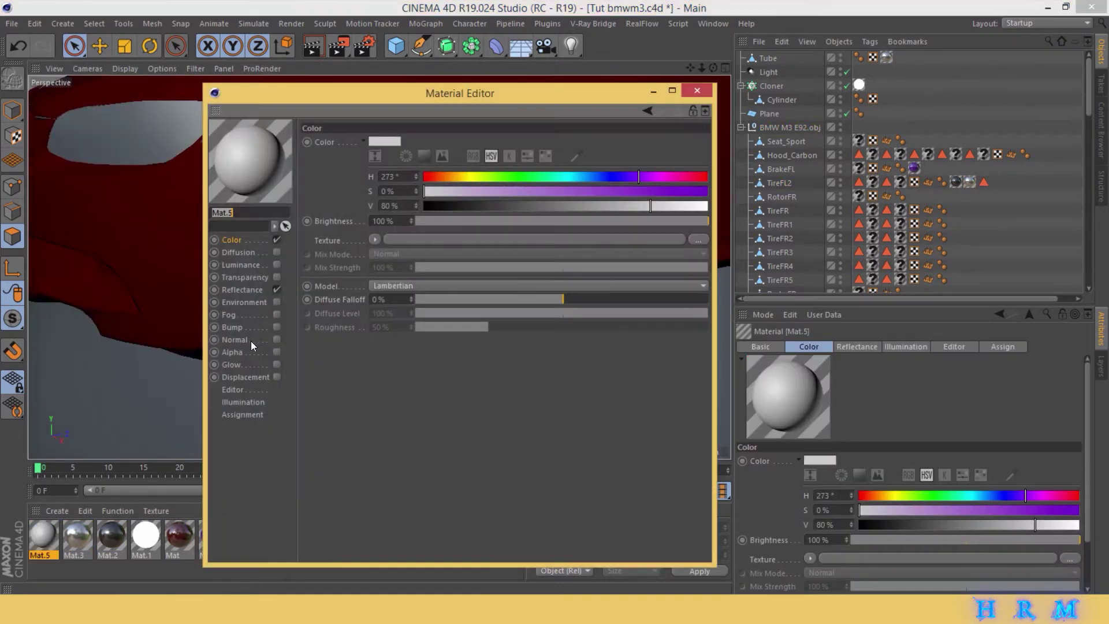
{"action": "left_click", "coordinate": [702, 239]}
{"action": "double_click", "coordinate": [352, 209]}
{"action": "left_click", "coordinate": [620, 354]}
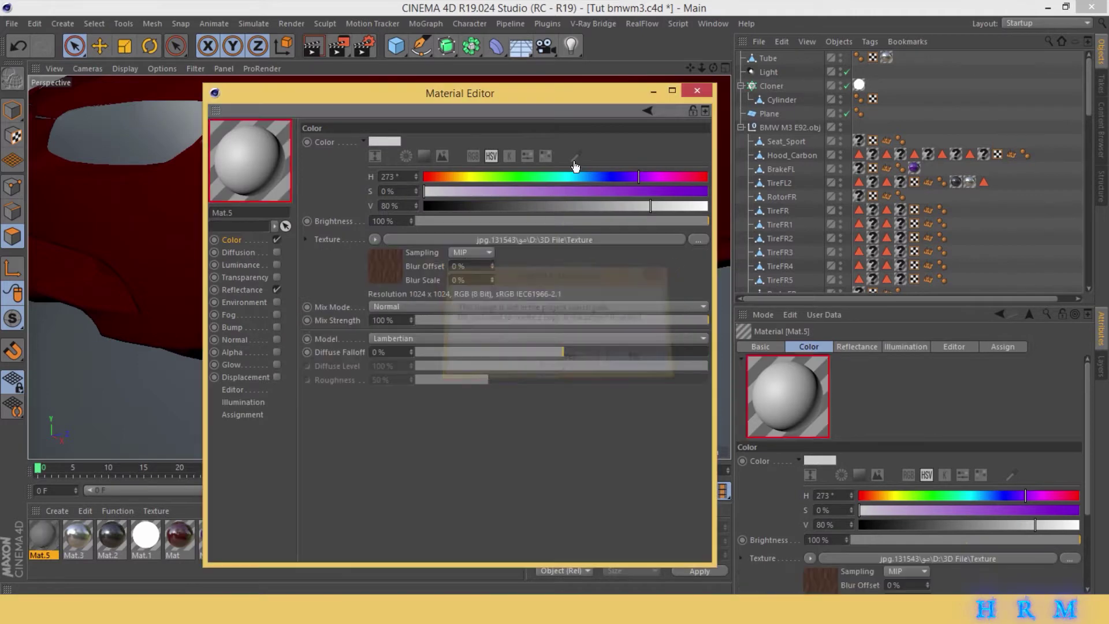
- Adjust Mat.5's specular falloff, strength and highlight width in Reflectance
{"action": "left_click", "coordinate": [257, 289]}
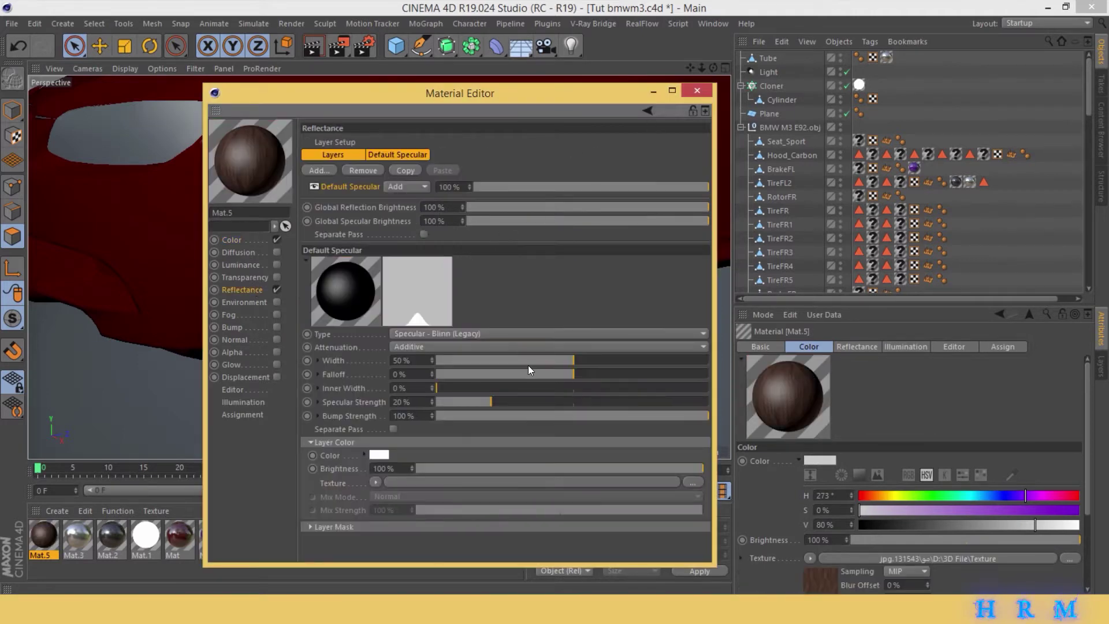
{"action": "left_click_drag", "start_coordinate": [566, 375], "coordinate": [539, 399]}
{"action": "mouse_move", "coordinate": [573, 359]}
{"action": "left_mouse_down"}
{"action": "mouse_move", "coordinate": [586, 374]}
{"action": "mouse_move", "coordinate": [535, 404]}
{"action": "mouse_move", "coordinate": [565, 374]}
{"action": "left_mouse_up"}
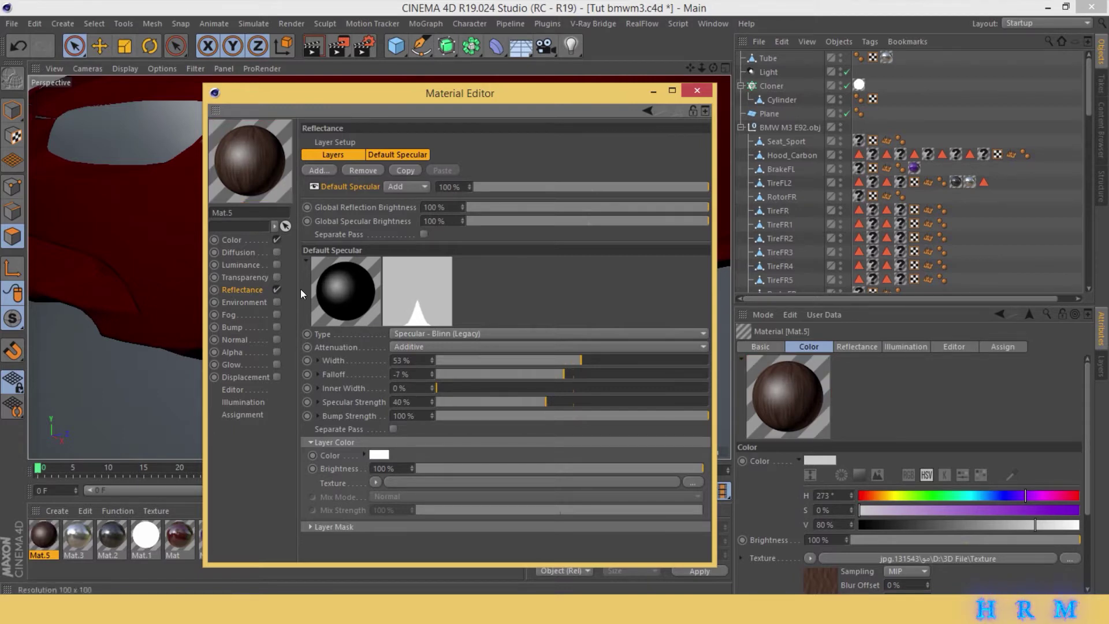
- Enable Mat.5's bump with an FBM Noise shader at 16% strength
{"action": "left_click", "coordinate": [240, 327]}
{"action": "left_click", "coordinate": [276, 327]}
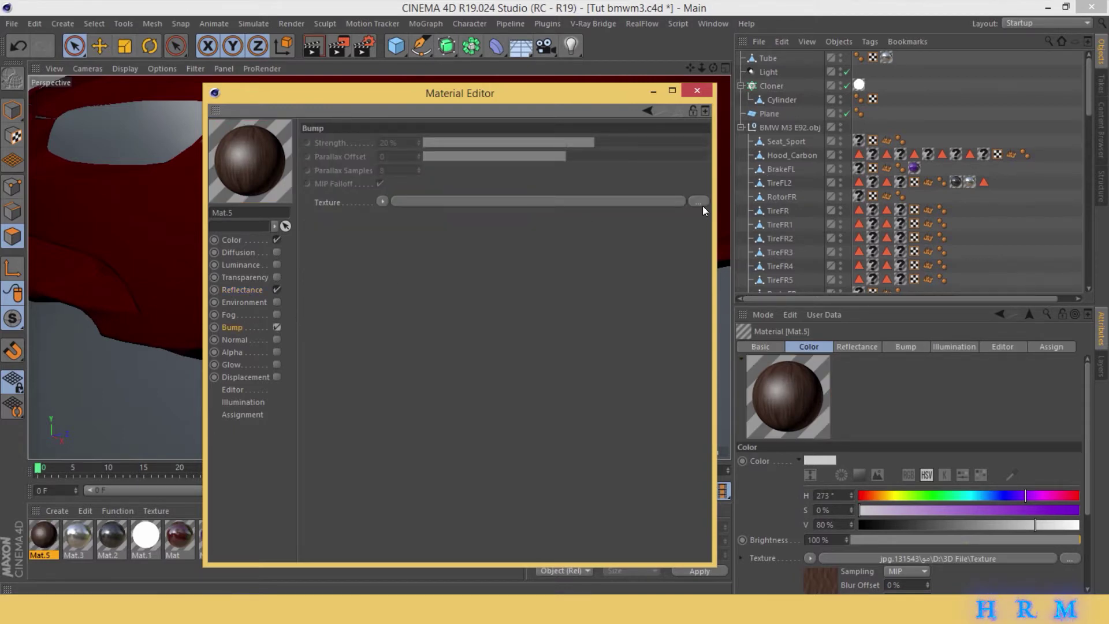
{"action": "left_click", "coordinate": [381, 202]}
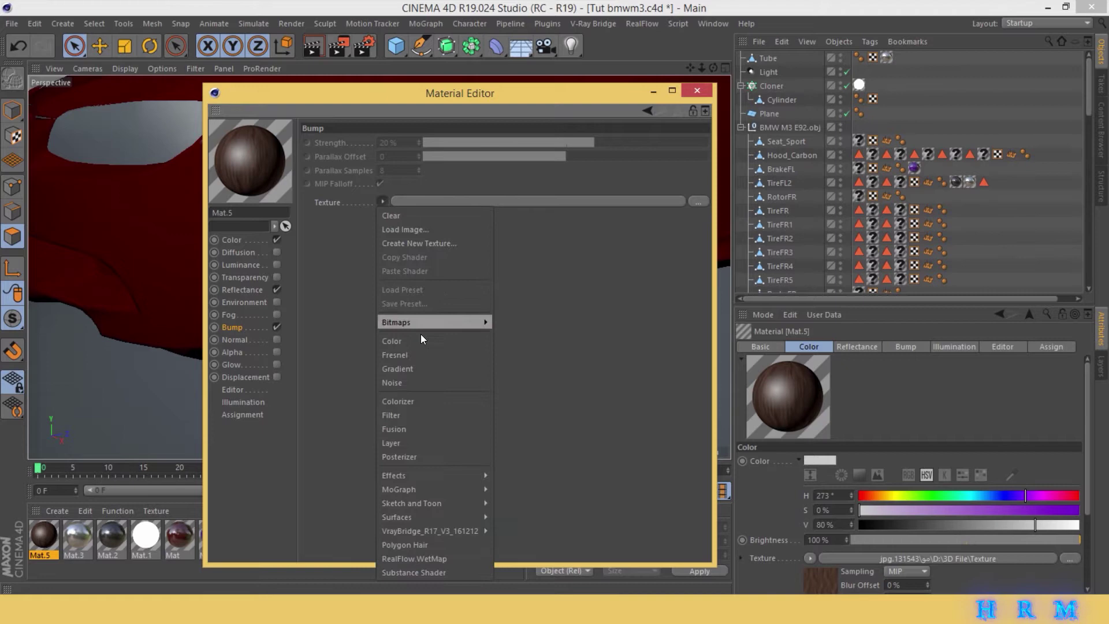
{"action": "left_click", "coordinate": [414, 382]}
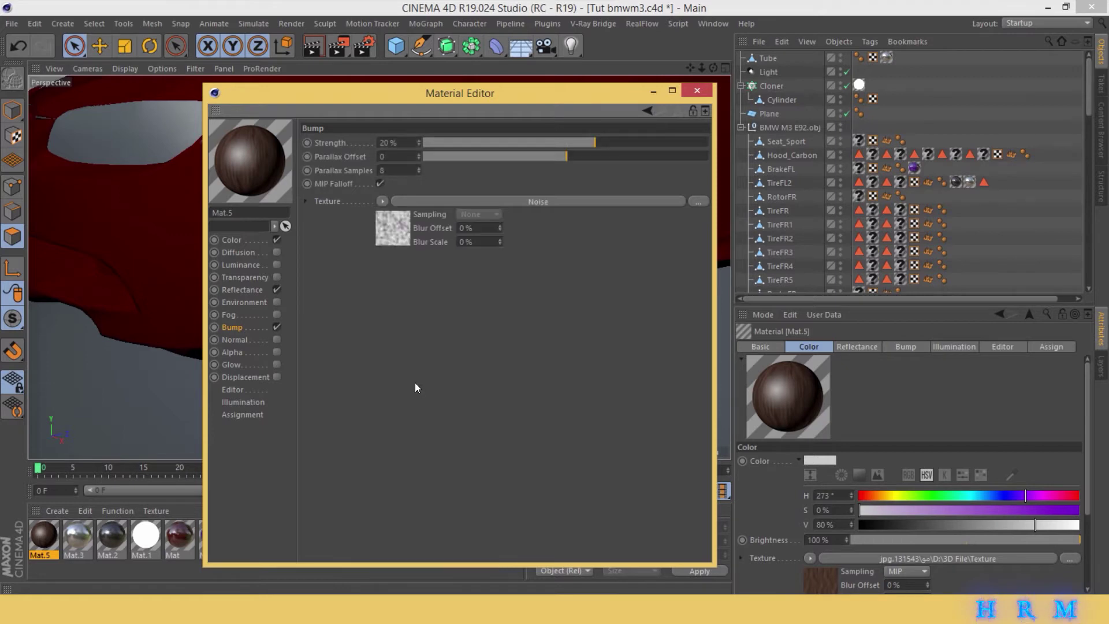
{"action": "left_click", "coordinate": [401, 228]}
{"action": "left_click", "coordinate": [477, 280]}
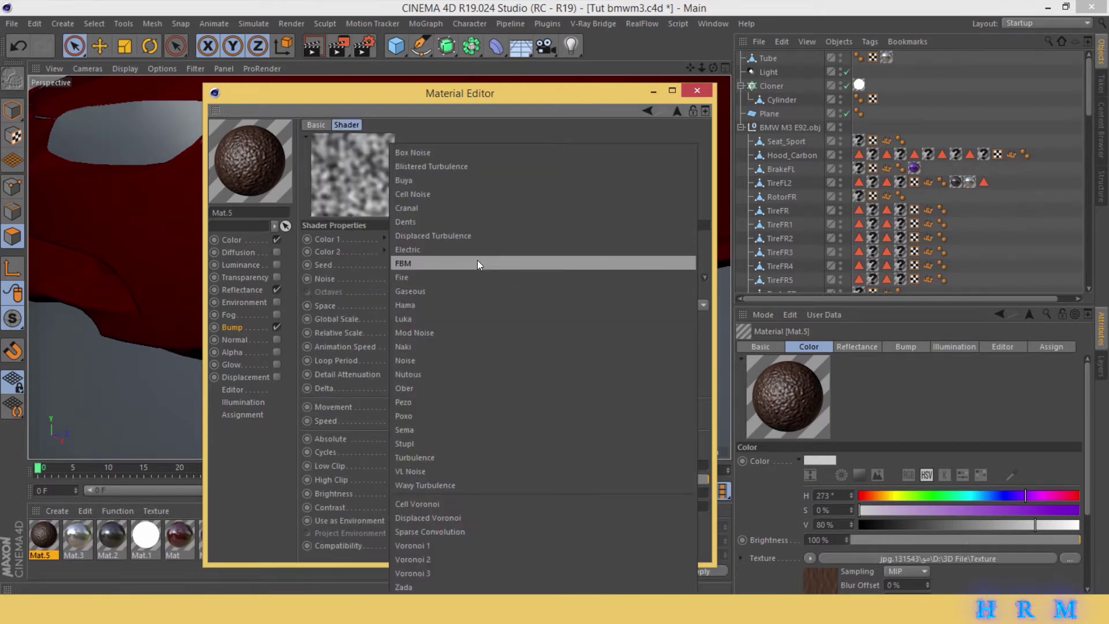
{"action": "left_click", "coordinate": [476, 261]}
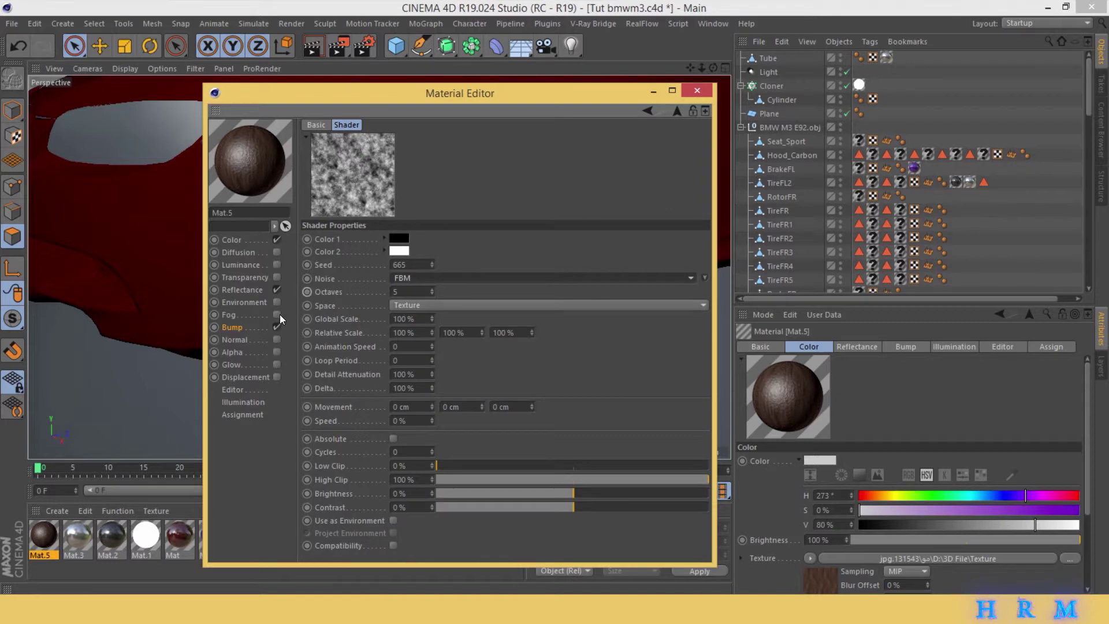
{"action": "left_click", "coordinate": [232, 327]}
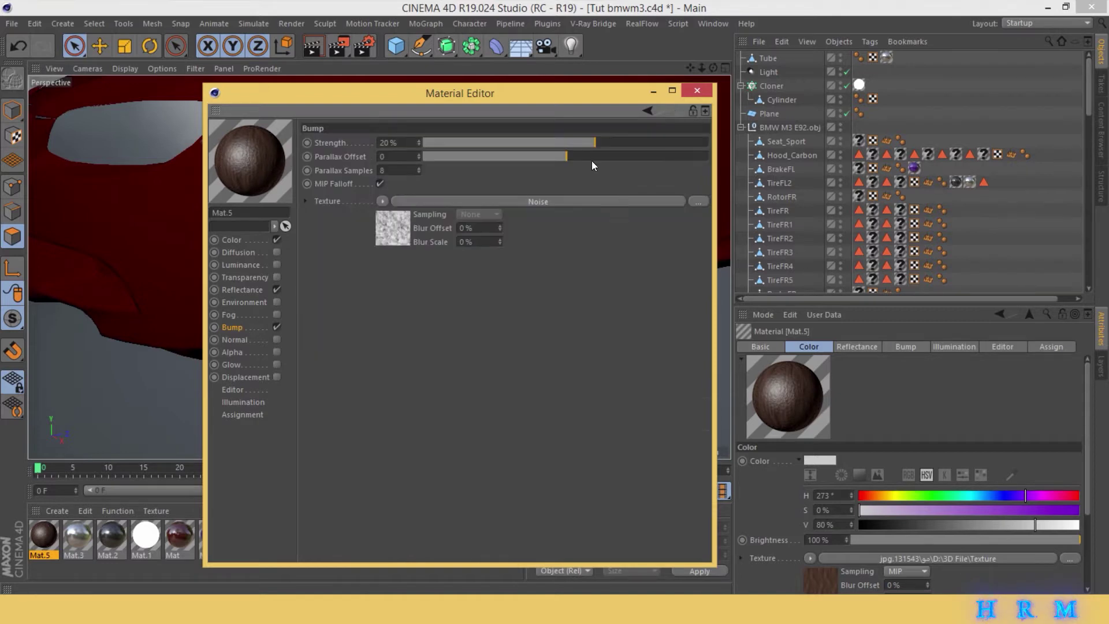
{"action": "left_click", "coordinate": [696, 91]}
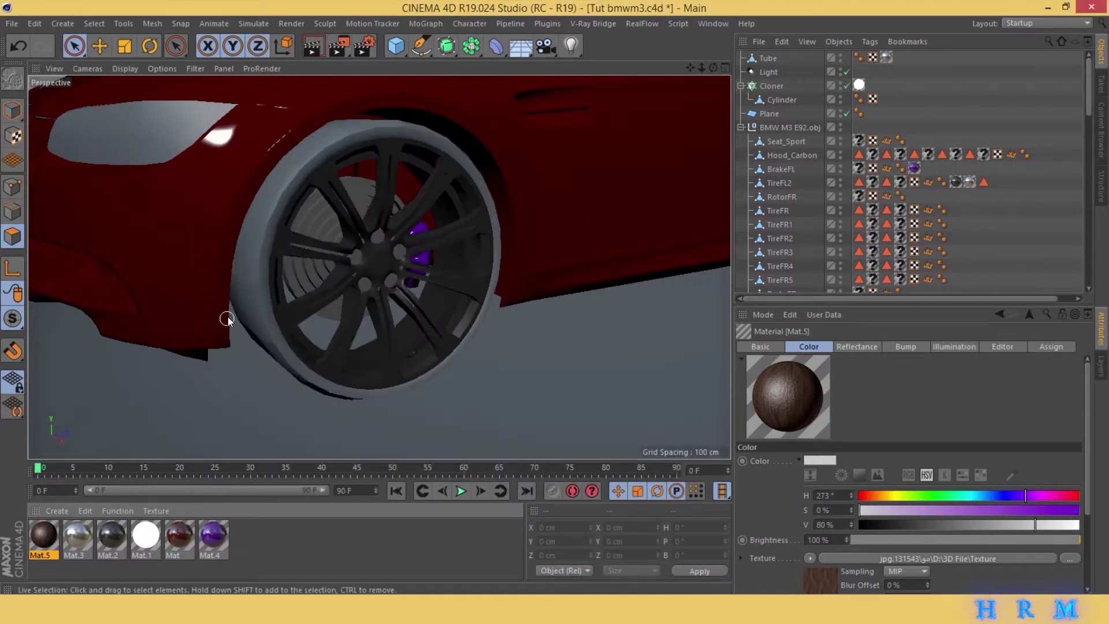
- Assign Mat.5 to TireFL2 limited to its Tire polygon selection, then reopen Mat.5's editor
{"action": "left_click", "coordinate": [99, 46]}
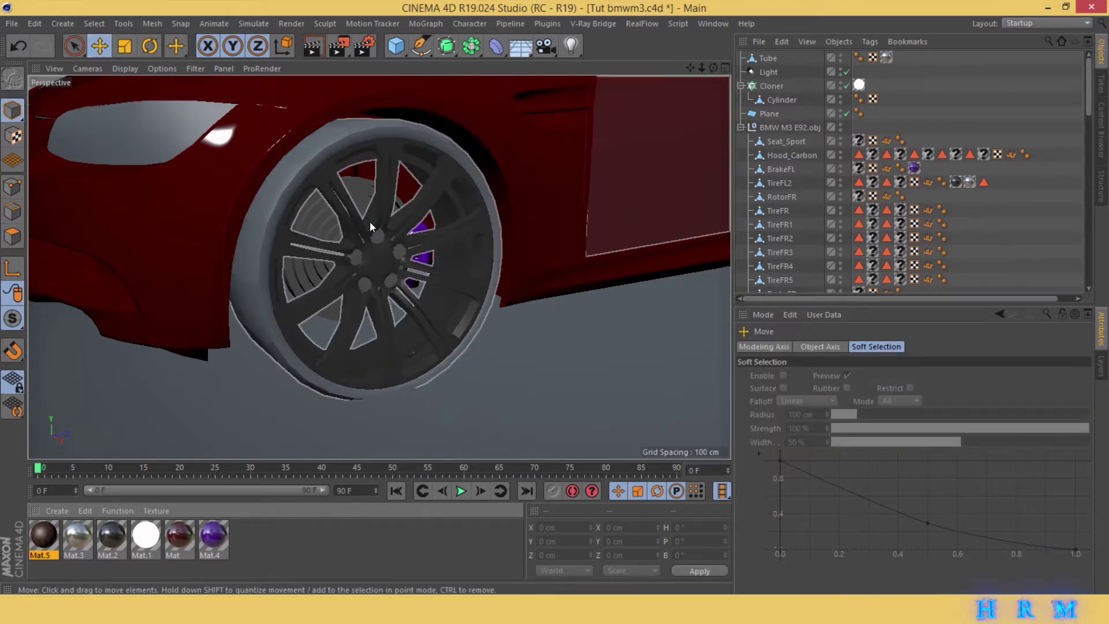
{"action": "left_click", "coordinate": [260, 234]}
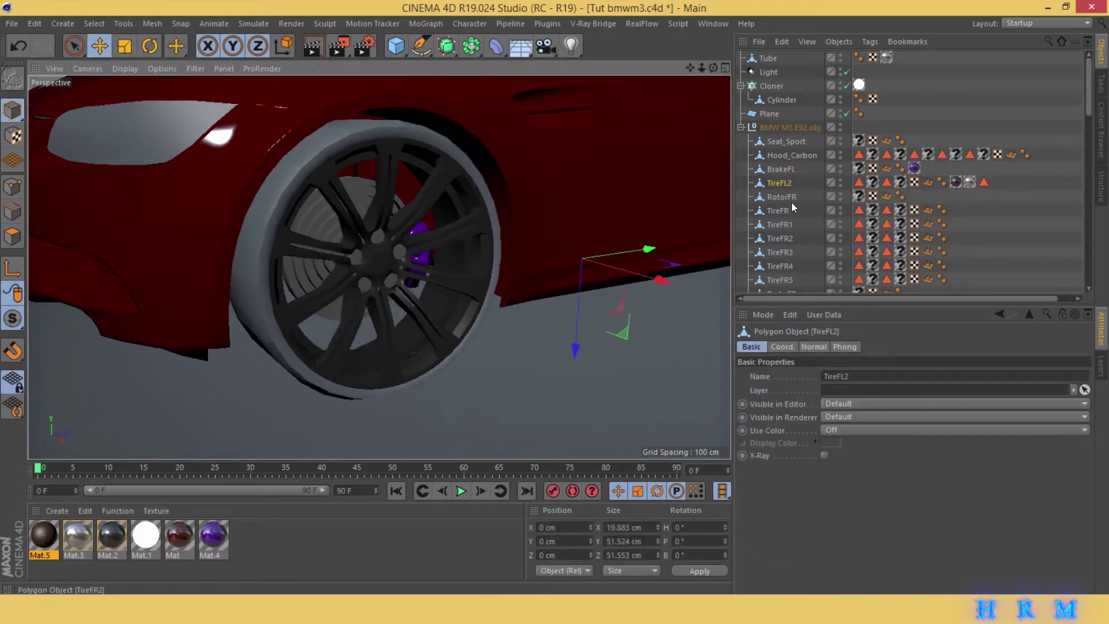
{"action": "left_click", "coordinate": [900, 182]}
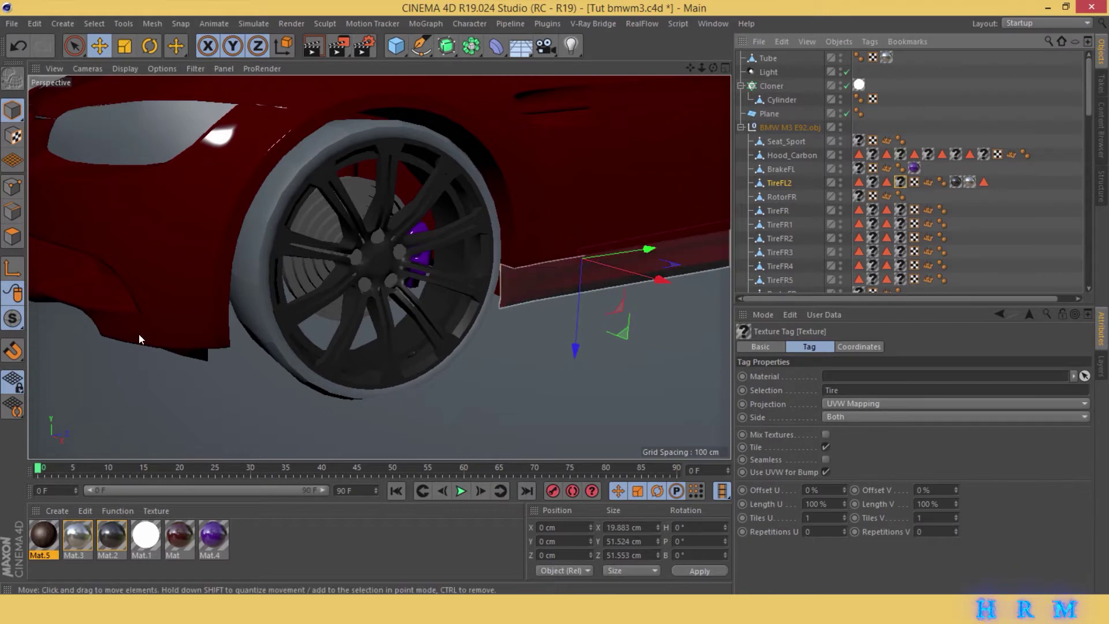
{"action": "left_click_drag", "start_coordinate": [883, 193], "coordinate": [886, 197]}
{"action": "left_click", "coordinate": [886, 181]}
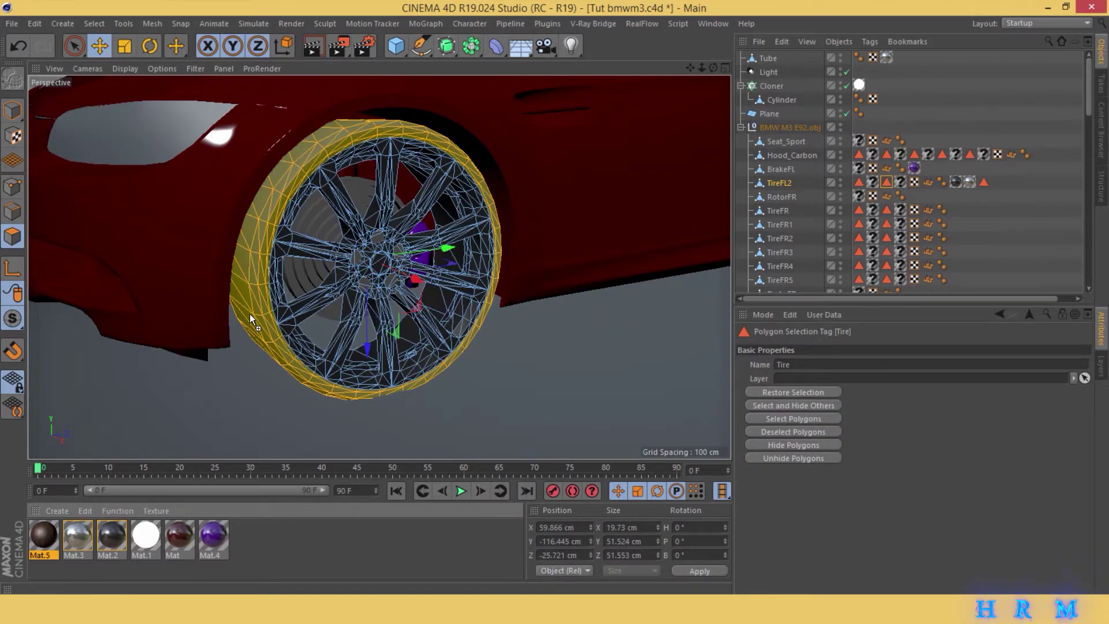
{"action": "left_click_drag", "start_coordinate": [44, 535], "coordinate": [248, 316]}
{"action": "left_click", "coordinate": [321, 525]}
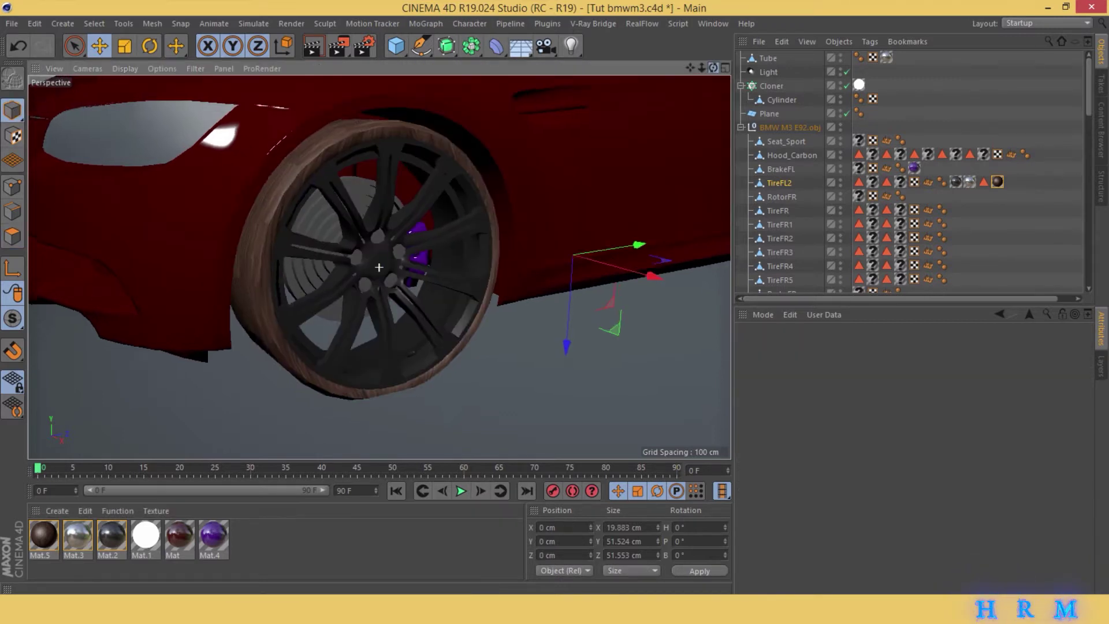
{"action": "double_click", "coordinate": [43, 536]}
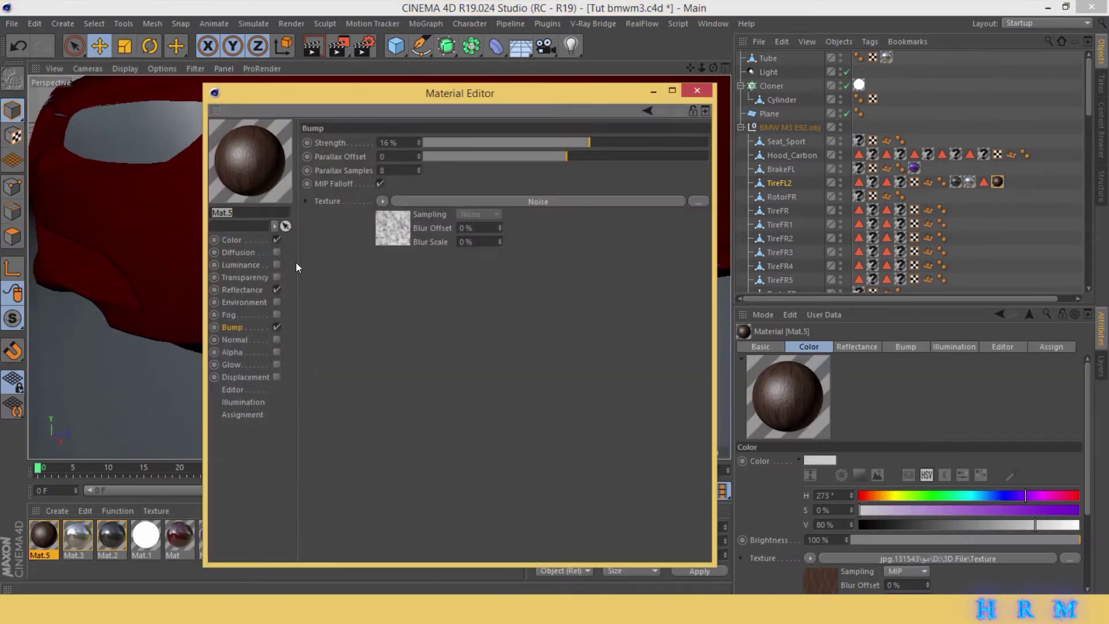
- Set Mat.5's base colour to black and lower the texture mix strength to 33%
{"action": "left_click", "coordinate": [230, 239]}
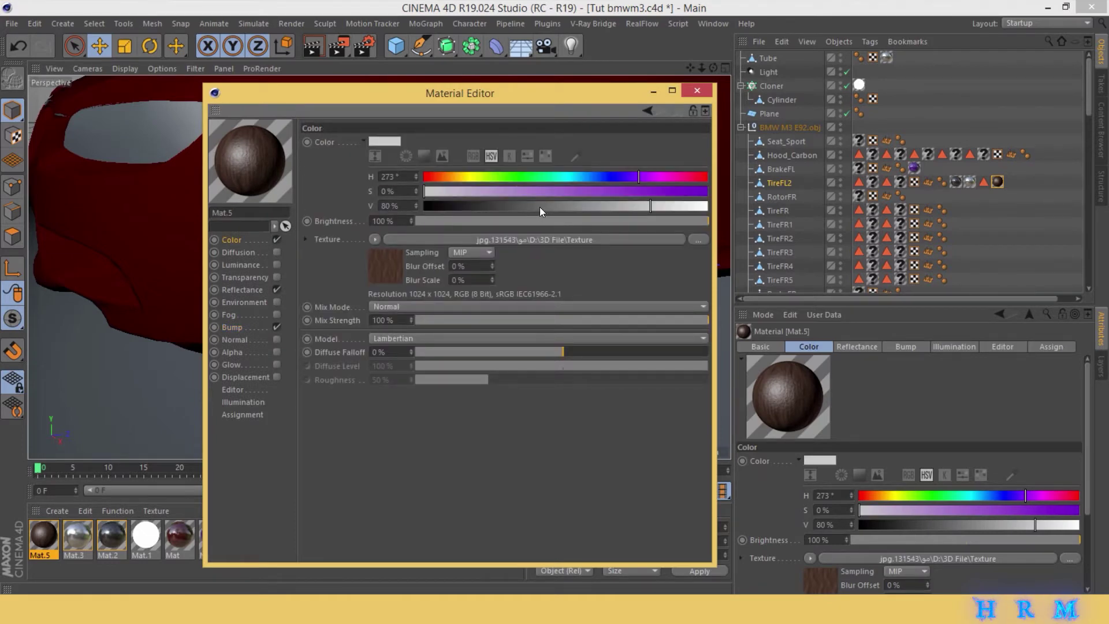
{"action": "left_click_drag", "start_coordinate": [539, 207], "coordinate": [424, 207]}
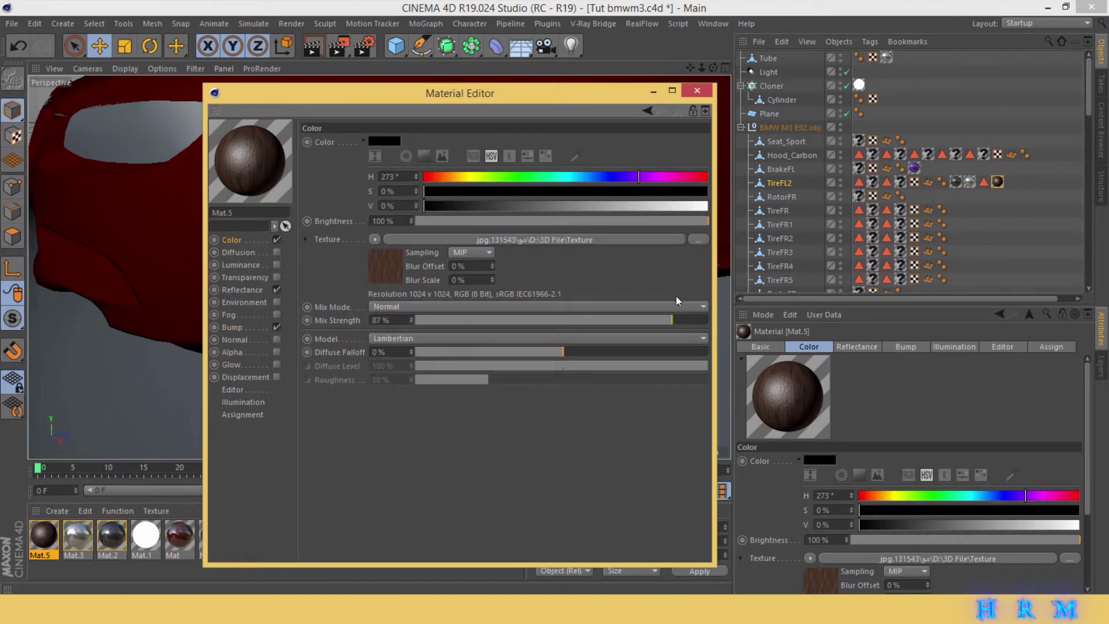
{"action": "left_click", "coordinate": [645, 321]}
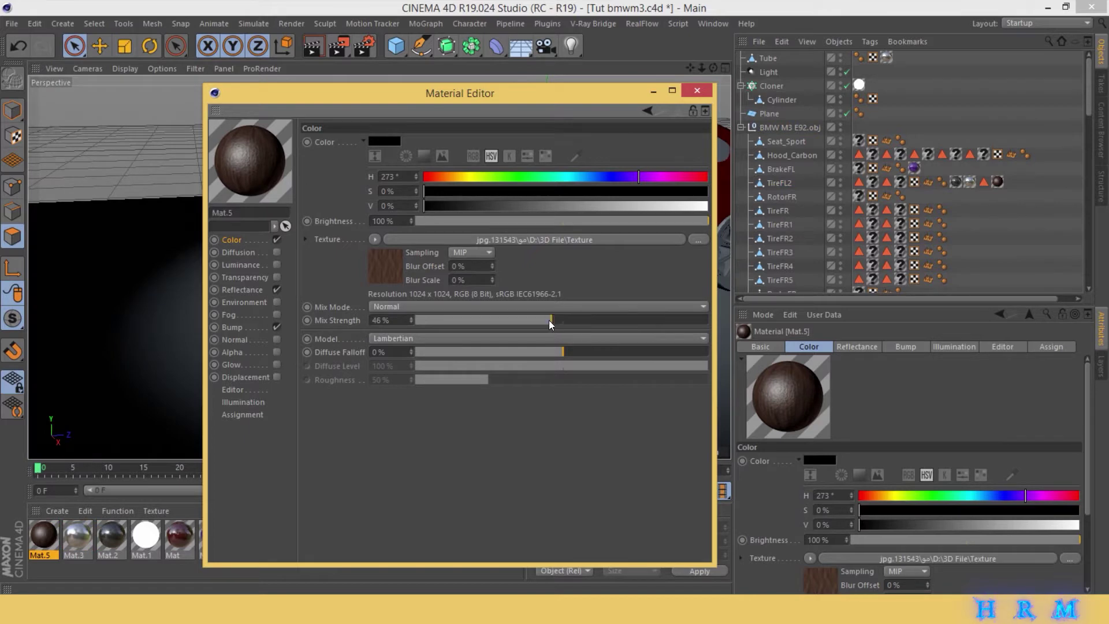
{"action": "left_click", "coordinate": [697, 90]}
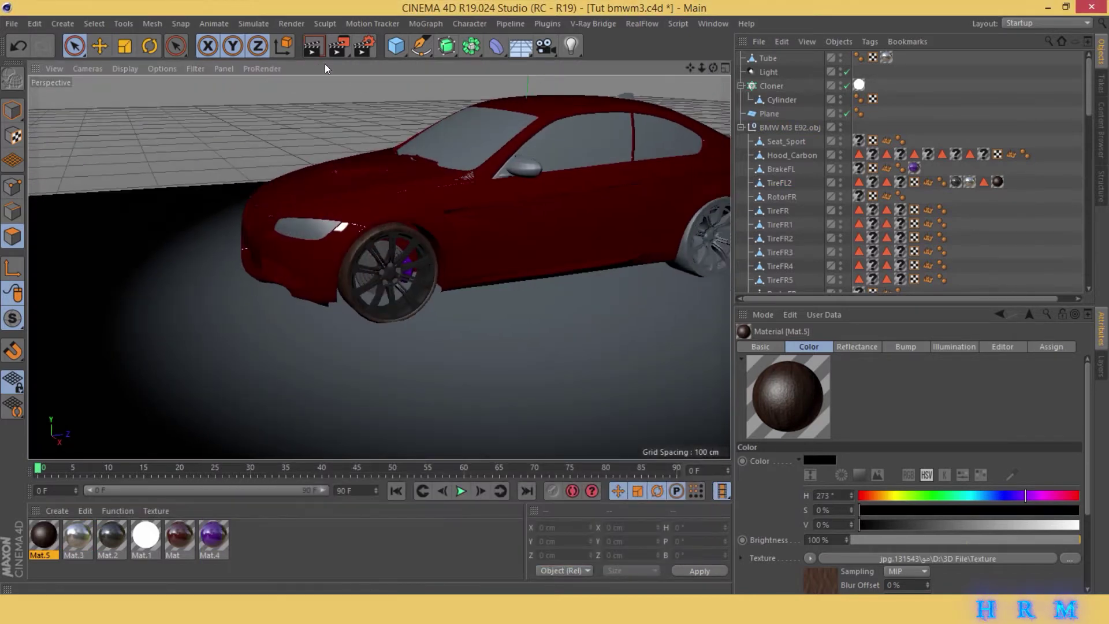
{"action": "left_click_drag", "start_coordinate": [315, 206], "coordinate": [467, 340]}
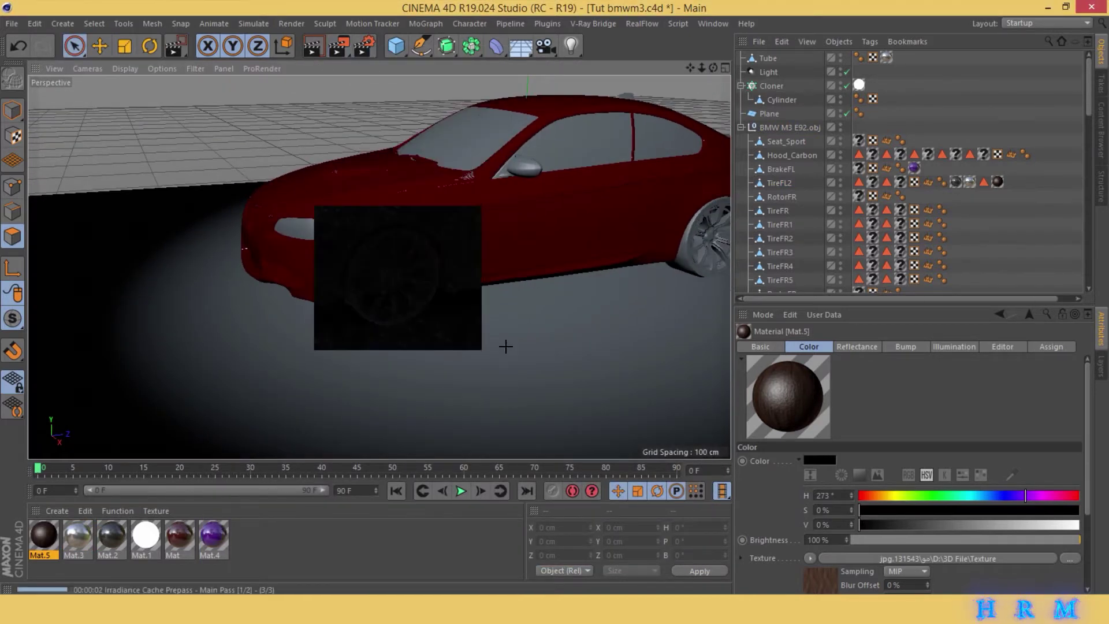
{"action": "double_click", "coordinate": [31, 537]}
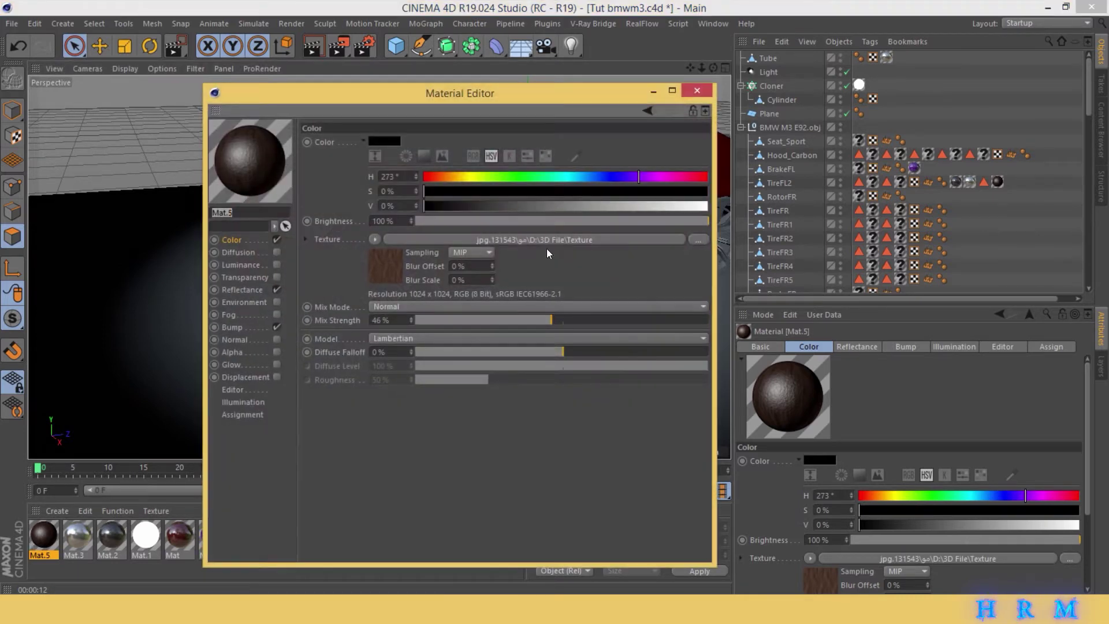
{"action": "left_click_drag", "start_coordinate": [528, 321], "coordinate": [495, 319]}
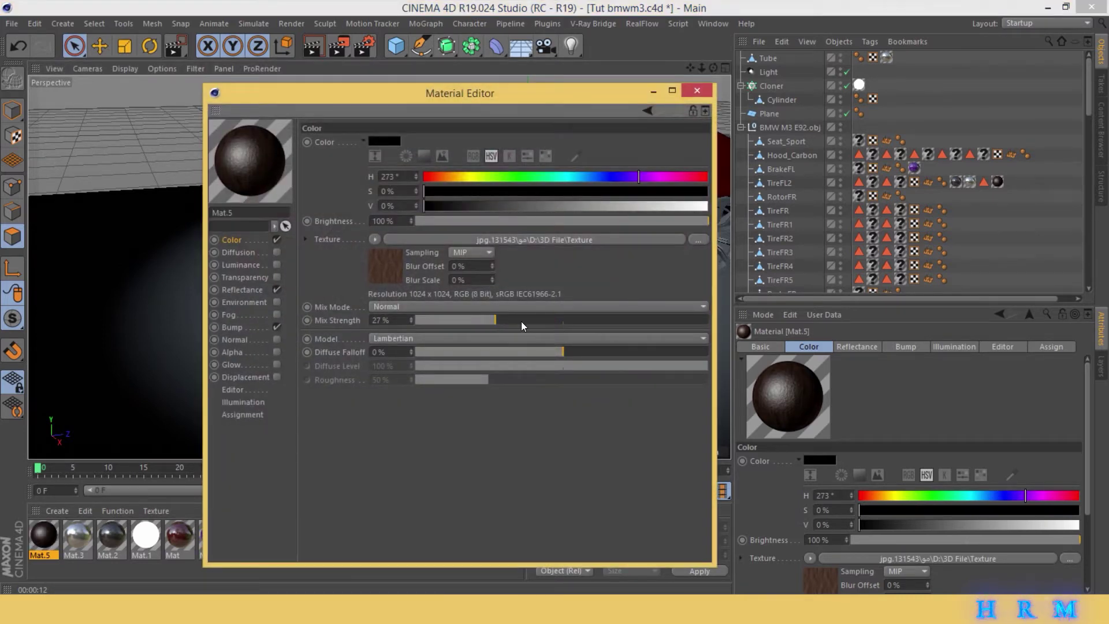
{"action": "key", "text": "ctrl+z"}
- Wrap Mat.5's colour texture in a Filter shader and reduce its saturation
{"action": "left_click", "coordinate": [375, 238]}
{"action": "left_click", "coordinate": [388, 425]}
{"action": "left_click", "coordinate": [534, 239]}
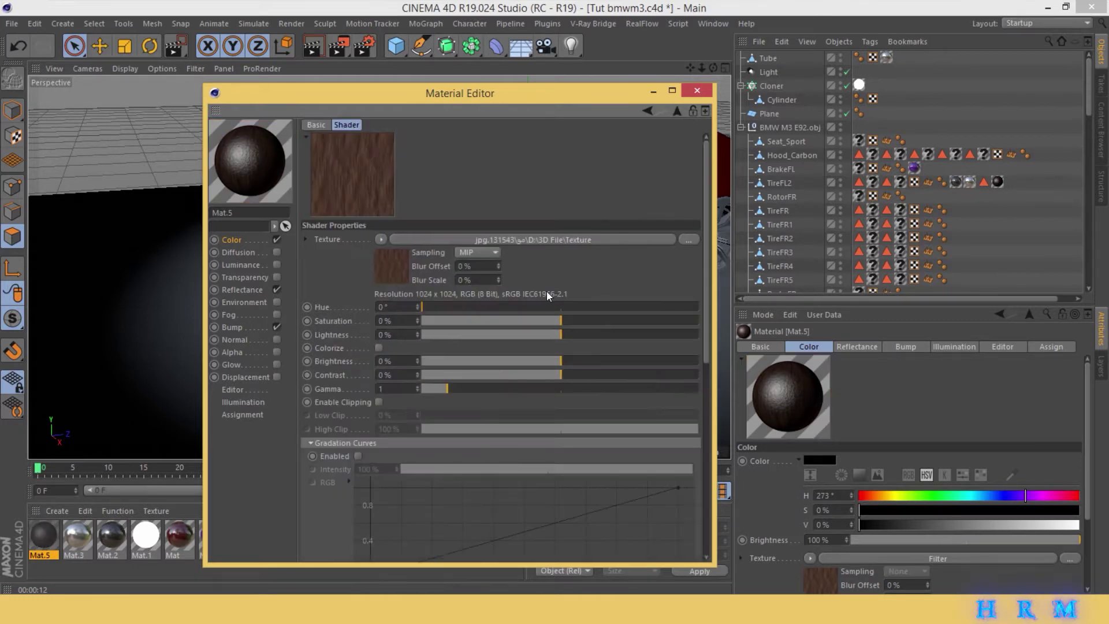
{"action": "left_click", "coordinate": [493, 321]}
{"action": "left_click", "coordinate": [697, 92]}
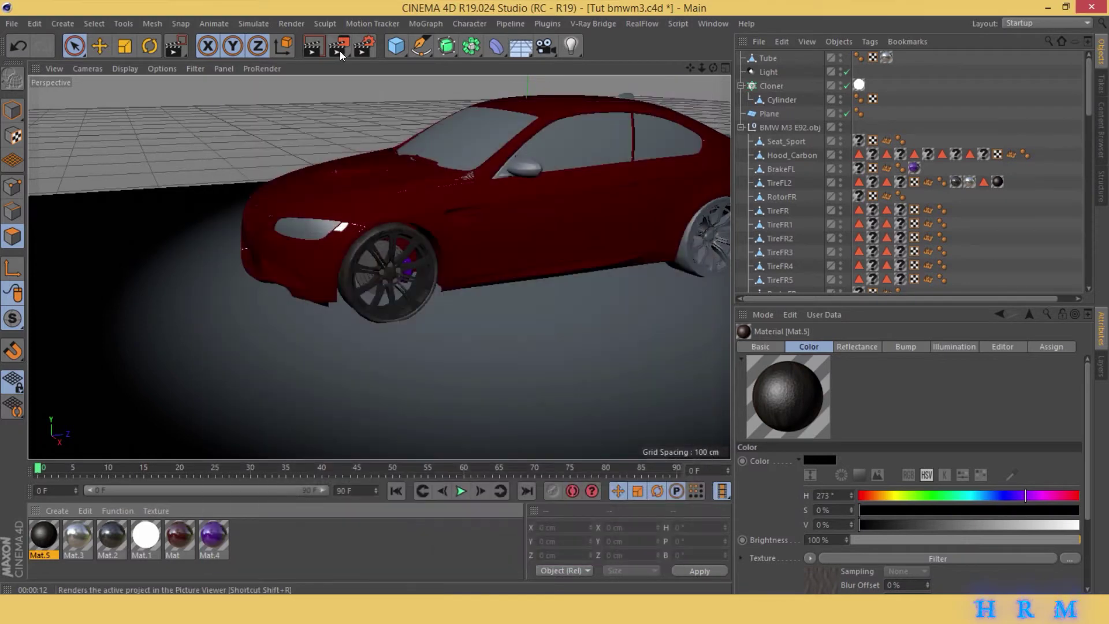
- Render a preview region over the front wheel and zoom in on it
{"action": "left_click_drag", "start_coordinate": [321, 212], "coordinate": [465, 339]}
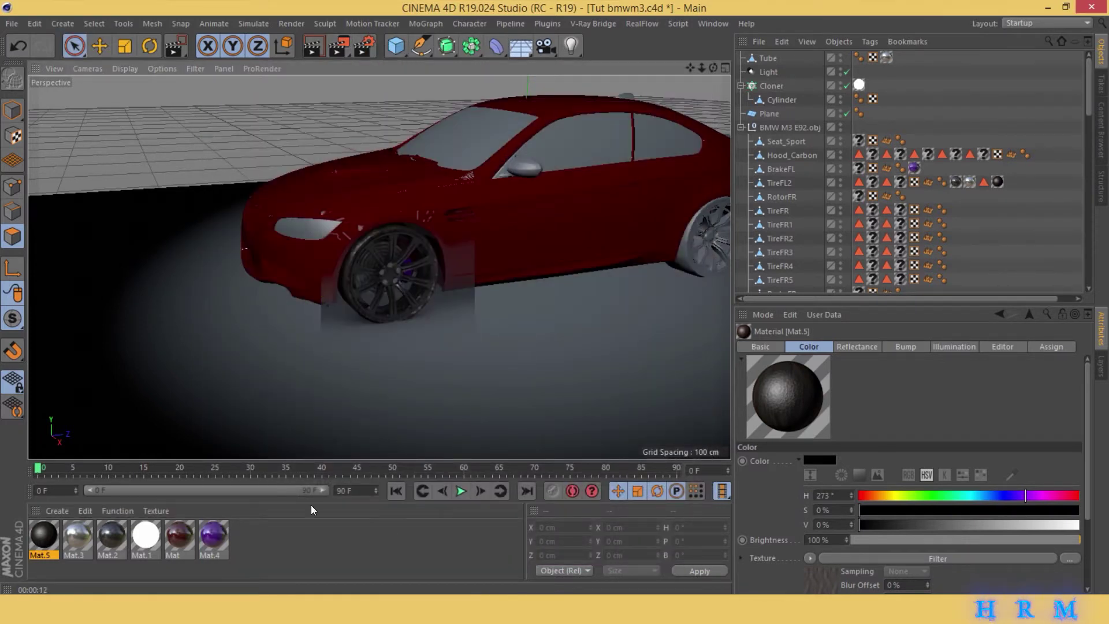
{"action": "left_click_drag", "start_coordinate": [701, 68], "coordinate": [727, 75]}
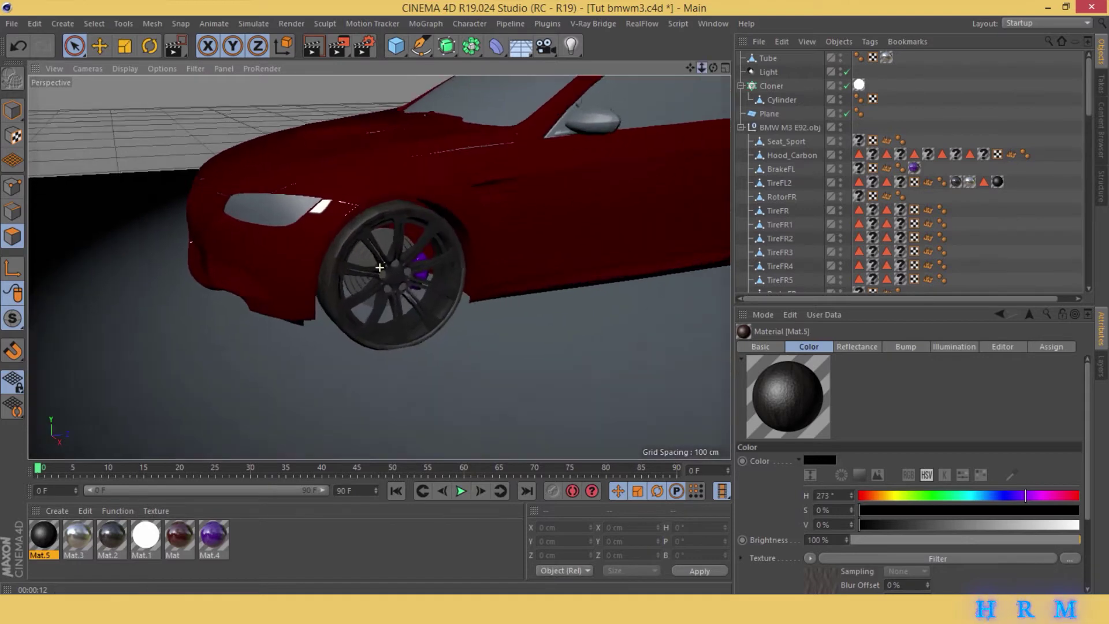
{"action": "left_click", "coordinate": [95, 52]}
- Set the Mat.5 tire tag to Cubic projection tiled 2 × 2
{"action": "left_click", "coordinate": [14, 110]}
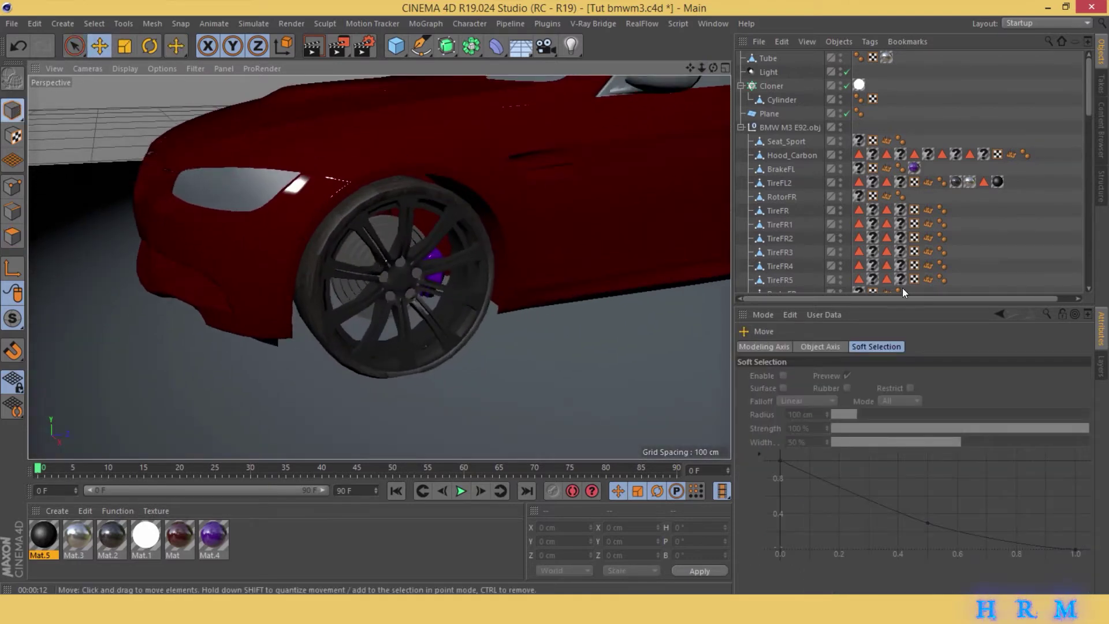
{"action": "left_click", "coordinate": [998, 182]}
{"action": "left_click", "coordinate": [835, 404]}
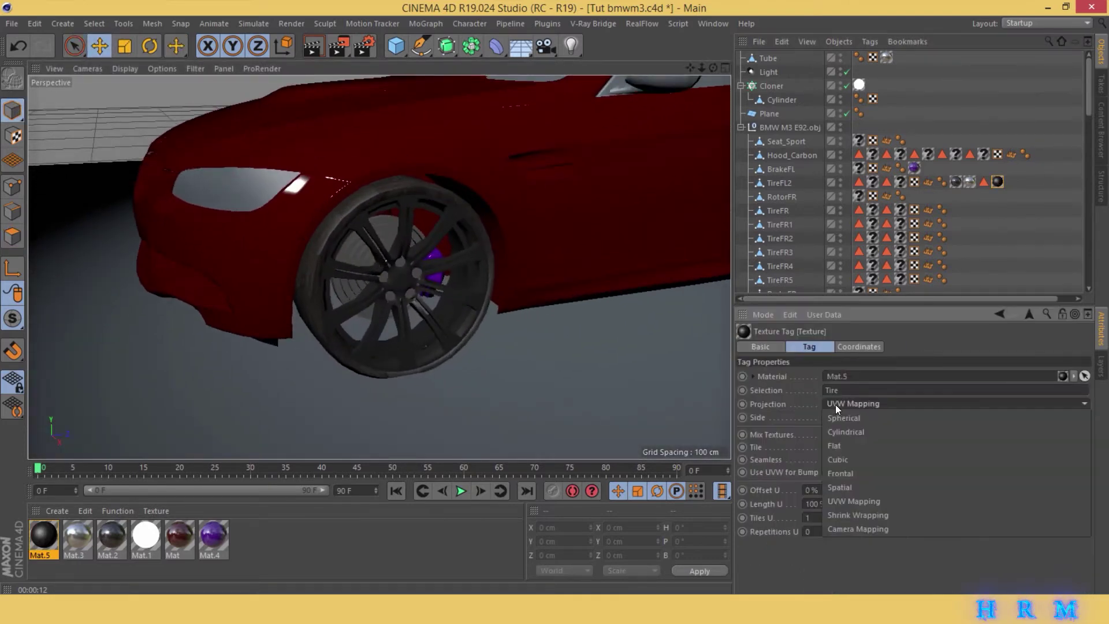
{"action": "left_click", "coordinate": [841, 462]}
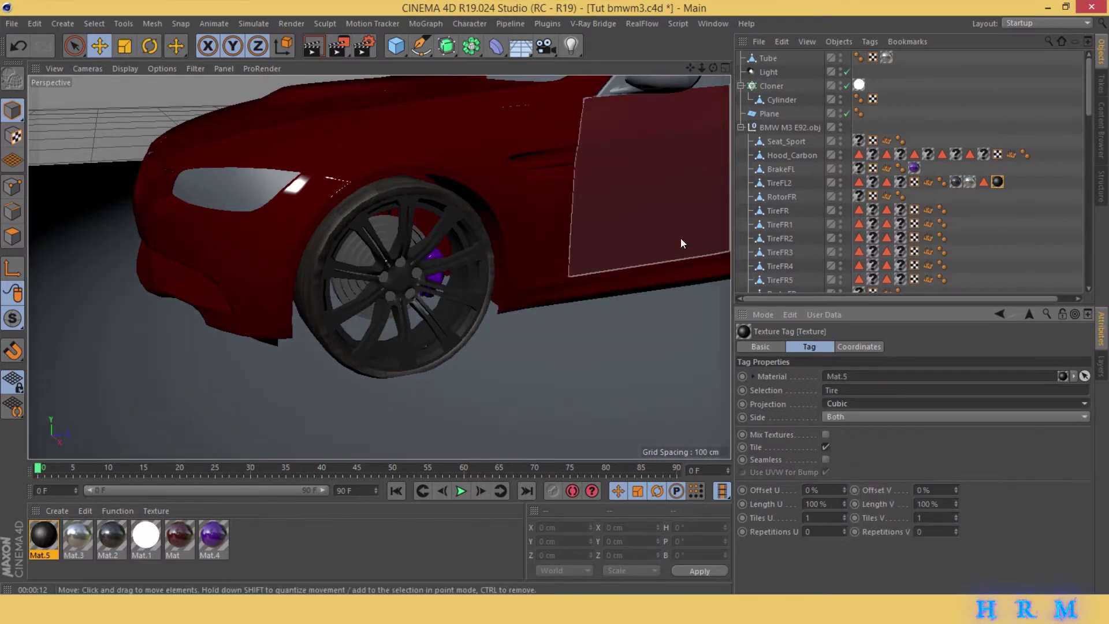
{"action": "left_click", "coordinate": [816, 503]}
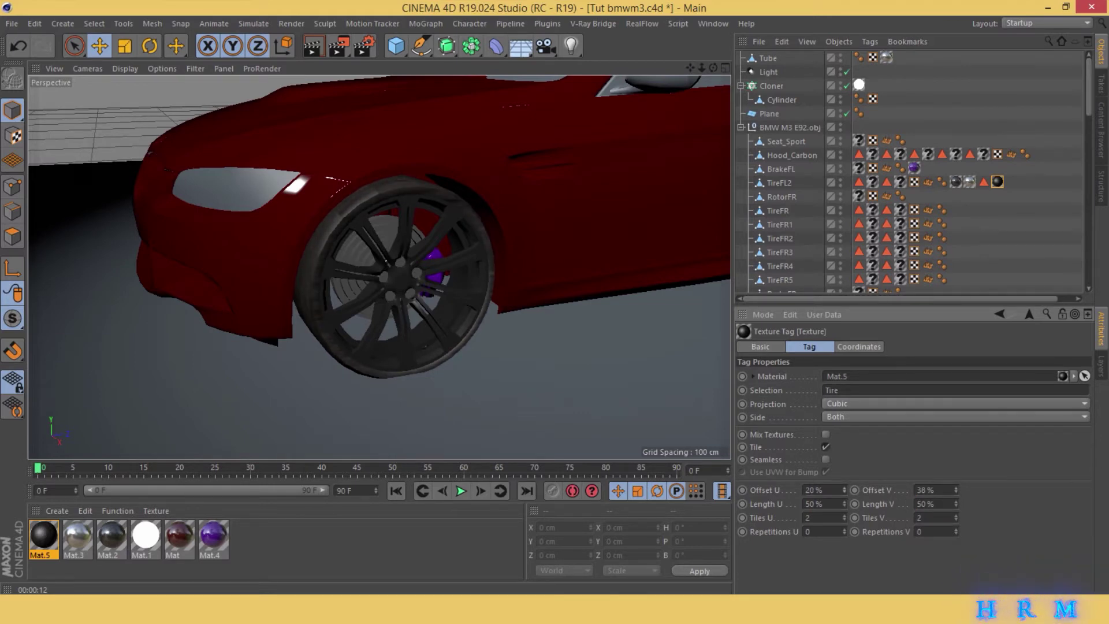
- Zoom out and render a preview region over the front wheel
{"action": "left_click_drag", "start_coordinate": [700, 68], "coordinate": [194, 106]}
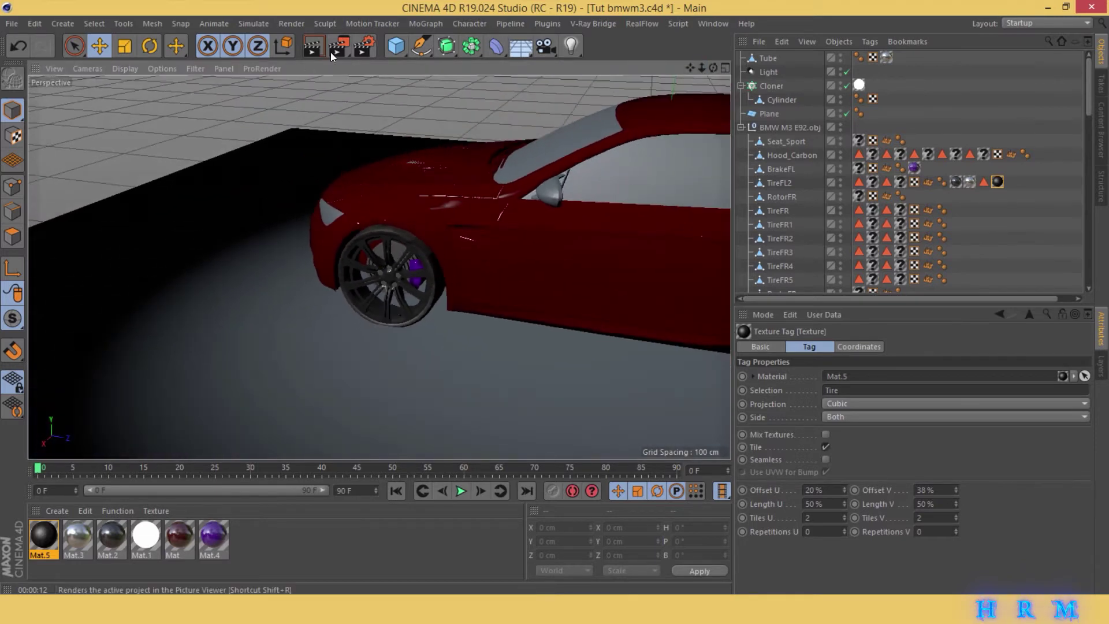
{"action": "left_click", "coordinate": [339, 45]}
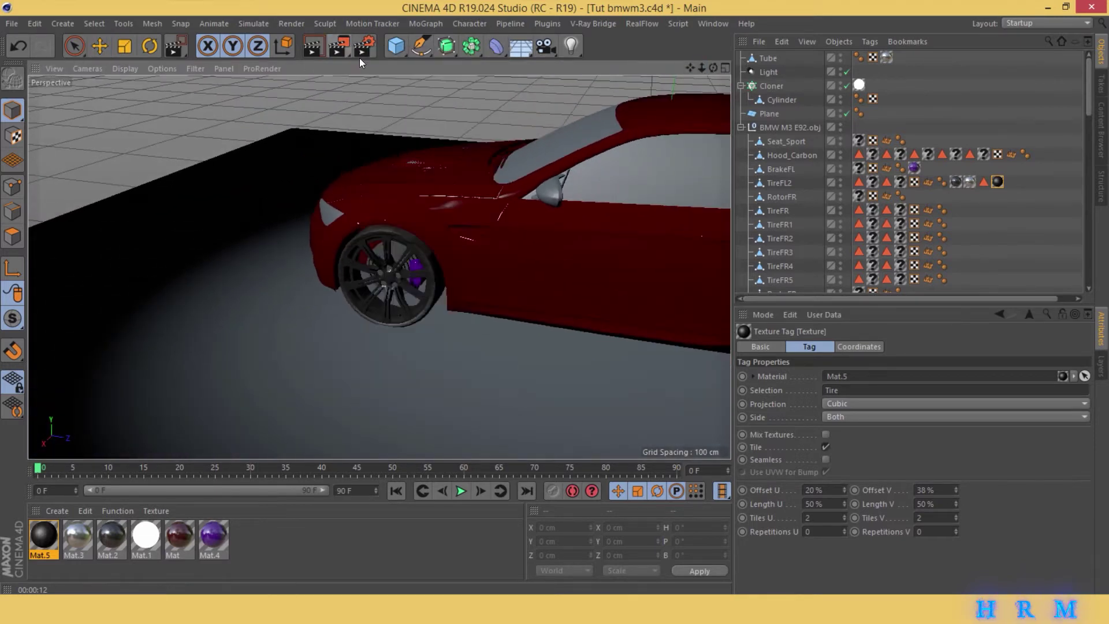
{"action": "left_click_drag", "start_coordinate": [317, 221], "coordinate": [460, 359]}
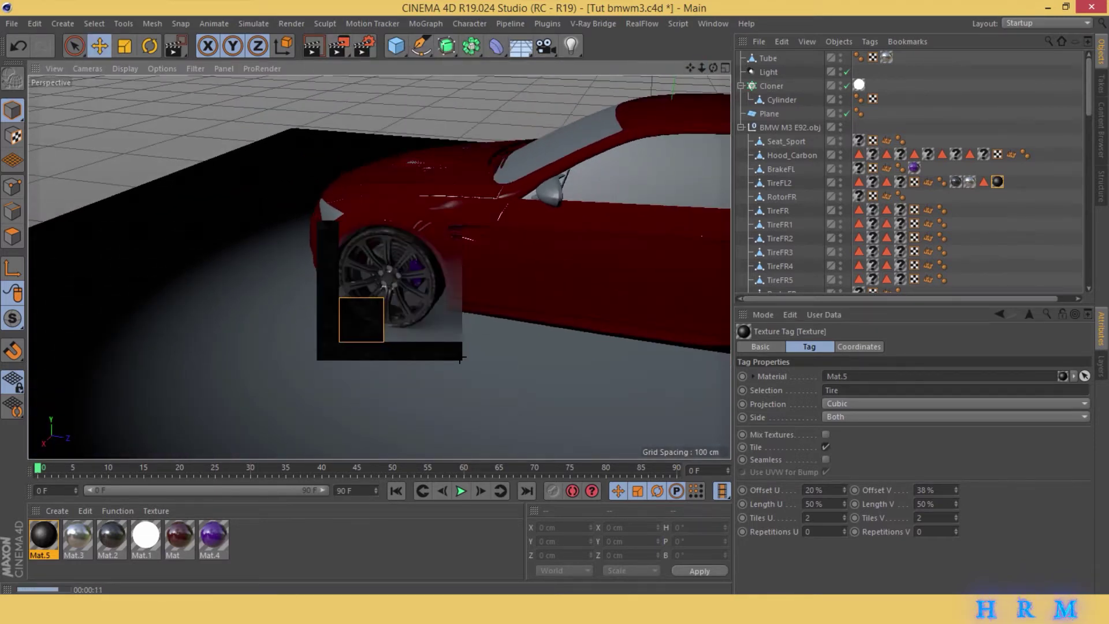
- Lower Mat.5's specular falloff from -7% to -11% in Reflectance
{"action": "double_click", "coordinate": [36, 535]}
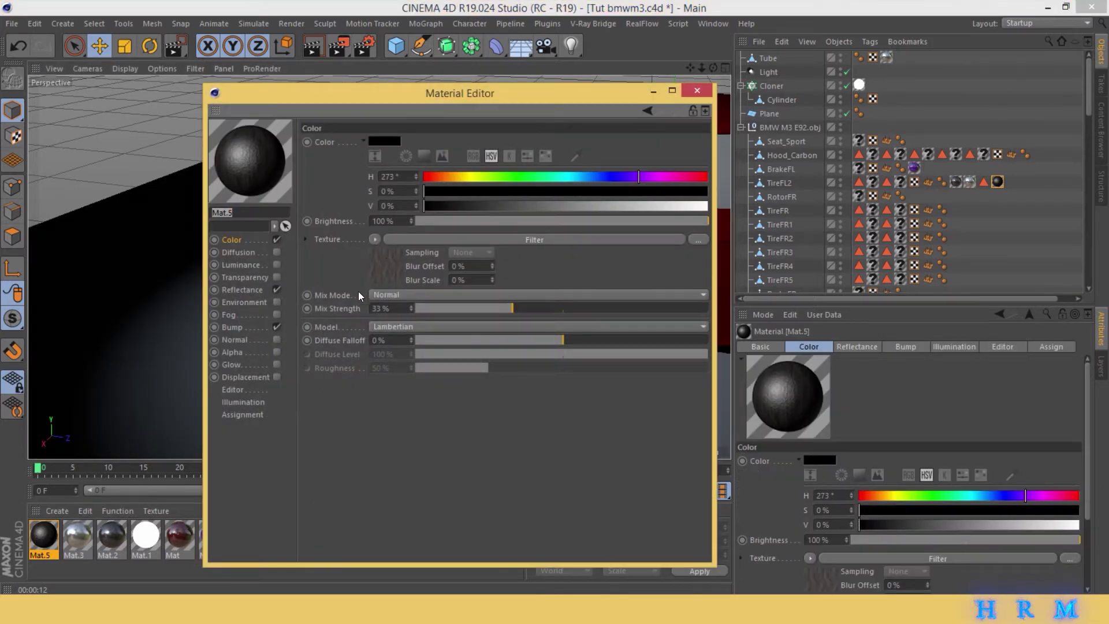
{"action": "left_click", "coordinate": [232, 327]}
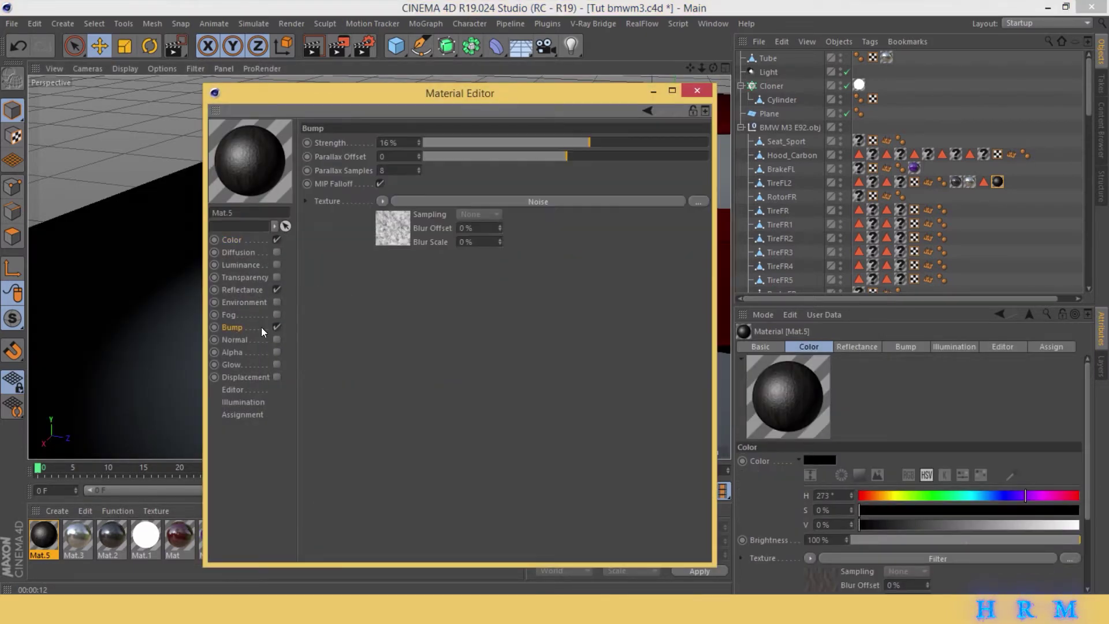
{"action": "left_click", "coordinate": [232, 290]}
{"action": "left_click_drag", "start_coordinate": [568, 376], "coordinate": [563, 377]}
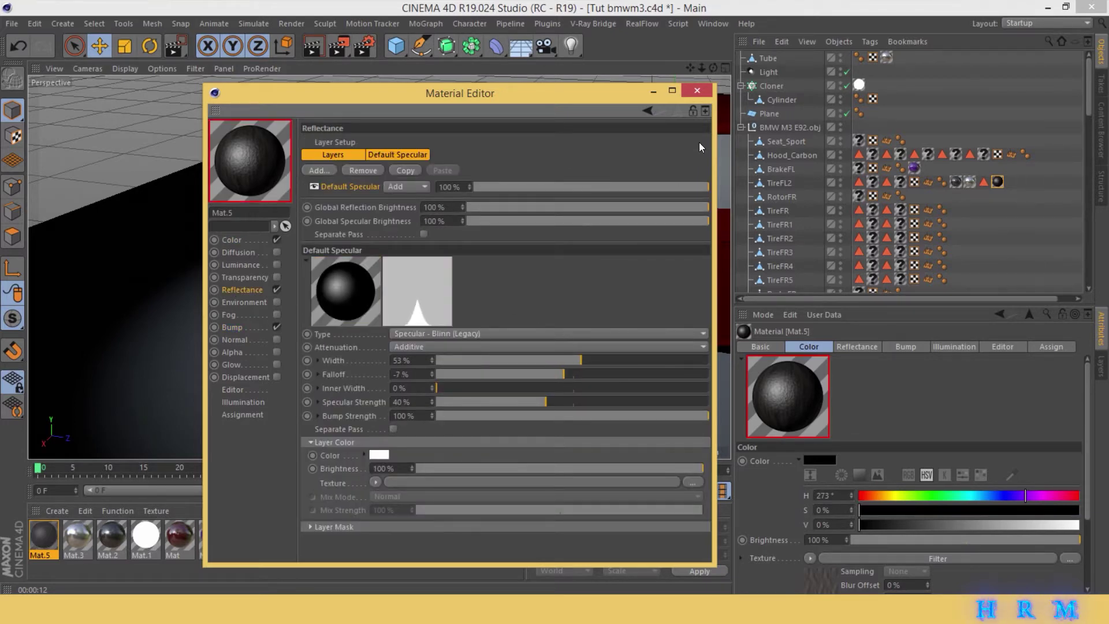
{"action": "left_click", "coordinate": [707, 93]}
{"action": "left_click_drag", "start_coordinate": [714, 64], "coordinate": [691, 67]}
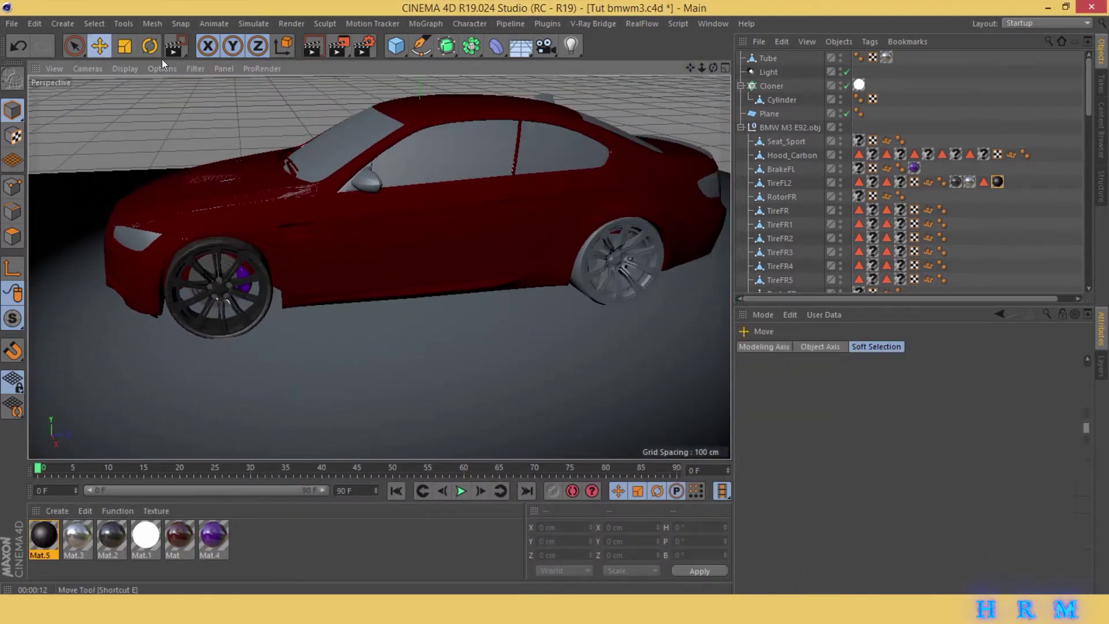
- Name the new null Well and slide it toward the front wheel
{"action": "left_click", "coordinate": [629, 261]}
{"action": "type", "text": "Well"}
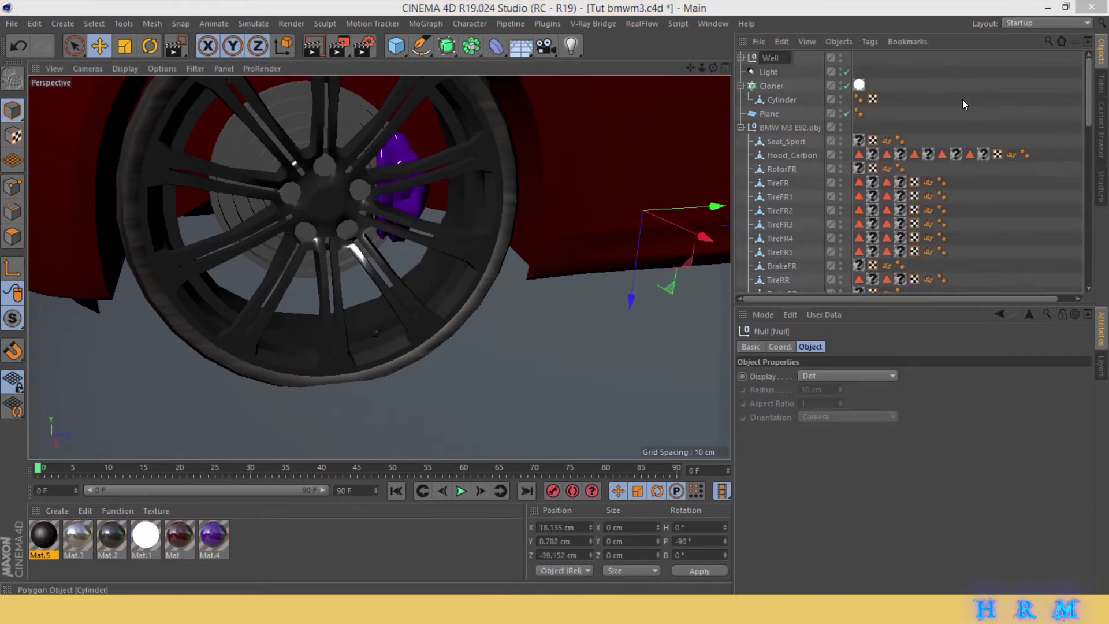
{"action": "key", "text": "Return"}
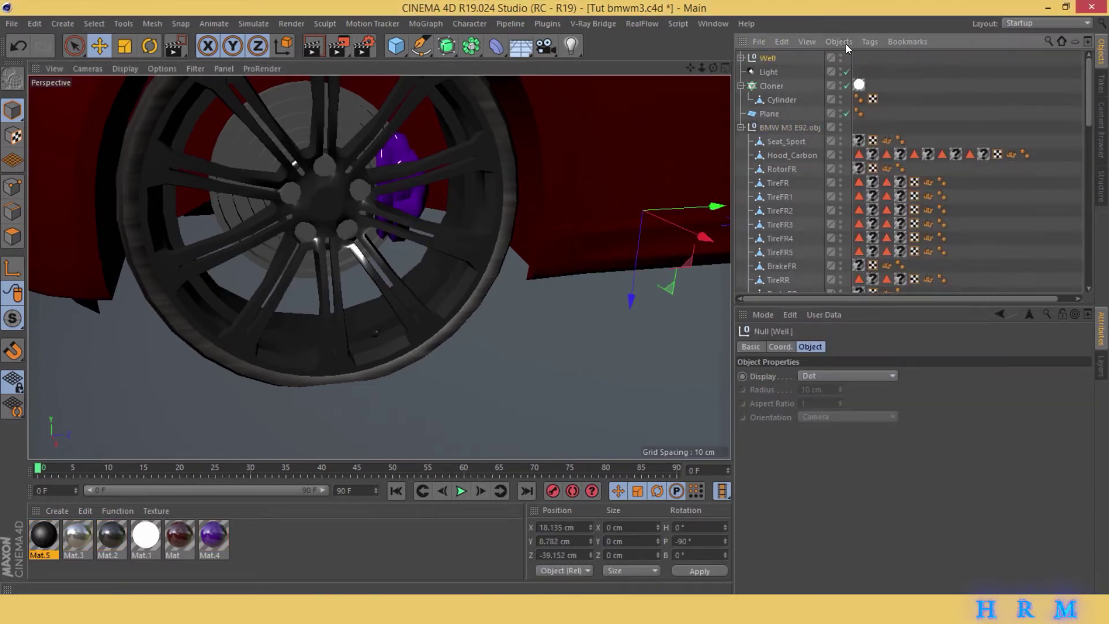
{"action": "left_click_drag", "start_coordinate": [704, 61], "coordinate": [697, 61]}
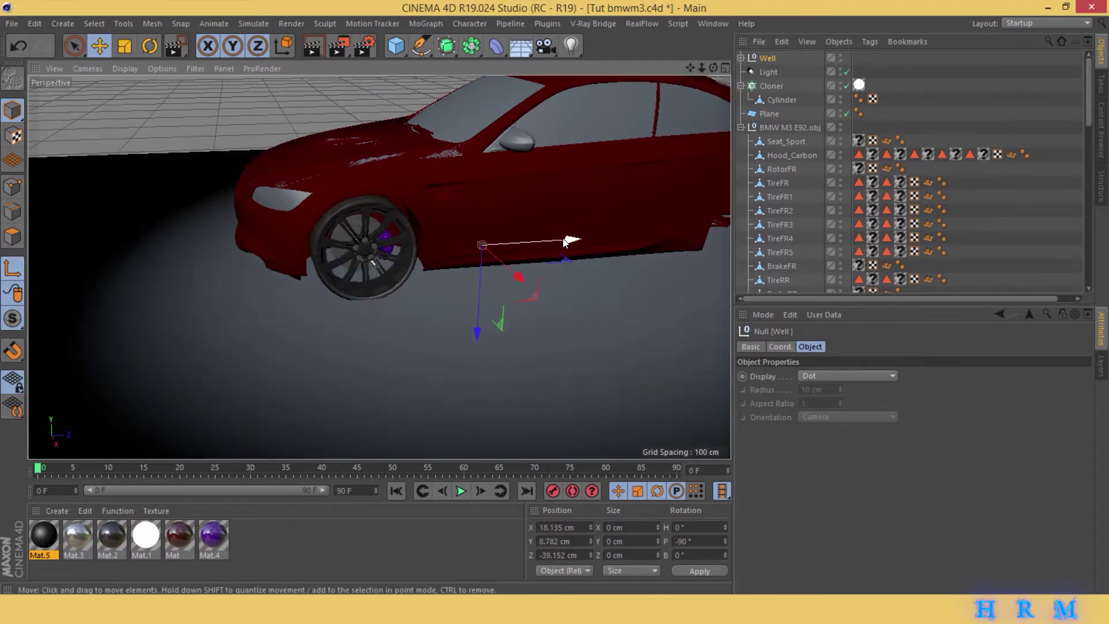
{"action": "left_click_drag", "start_coordinate": [565, 241], "coordinate": [455, 246]}
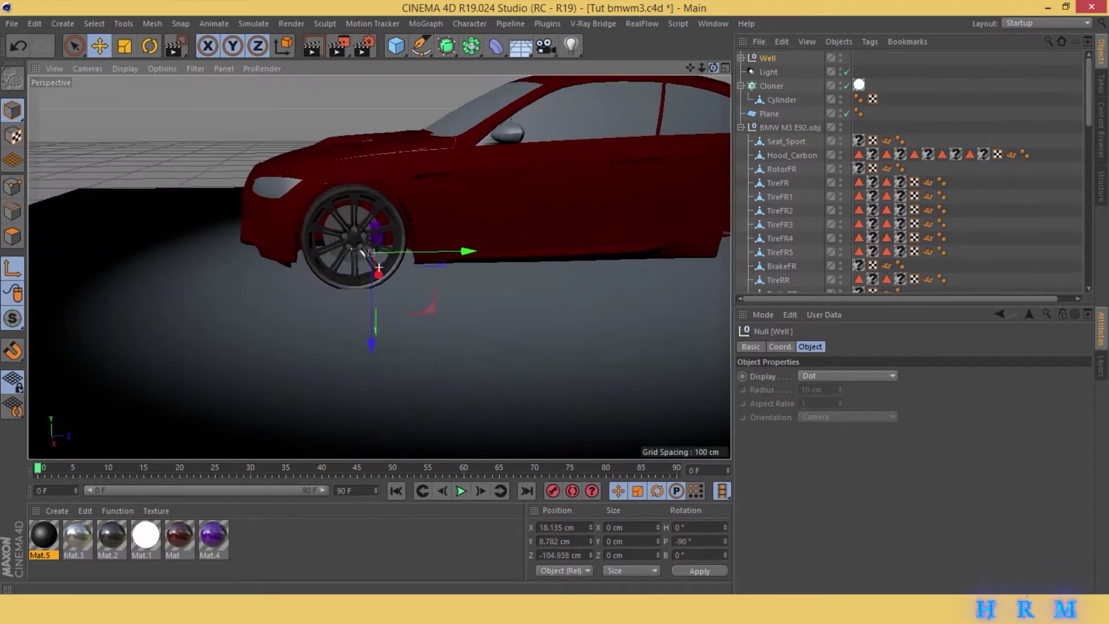
- Align Well with the front wheel centre using the top, right and front views
{"action": "left_click", "coordinate": [725, 67]}
{"action": "scroll", "coordinate": [610, 376], "scroll_direction": "up", "scroll_amount": 2}
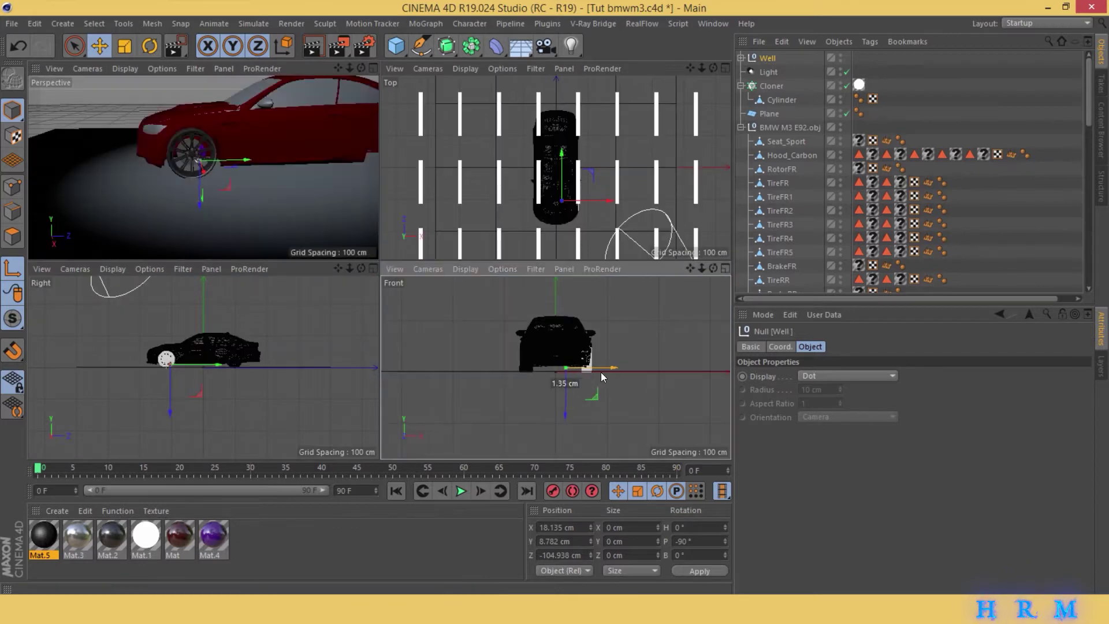
{"action": "left_click_drag", "start_coordinate": [601, 372], "coordinate": [624, 366]}
{"action": "left_click_drag", "start_coordinate": [219, 362], "coordinate": [211, 362]}
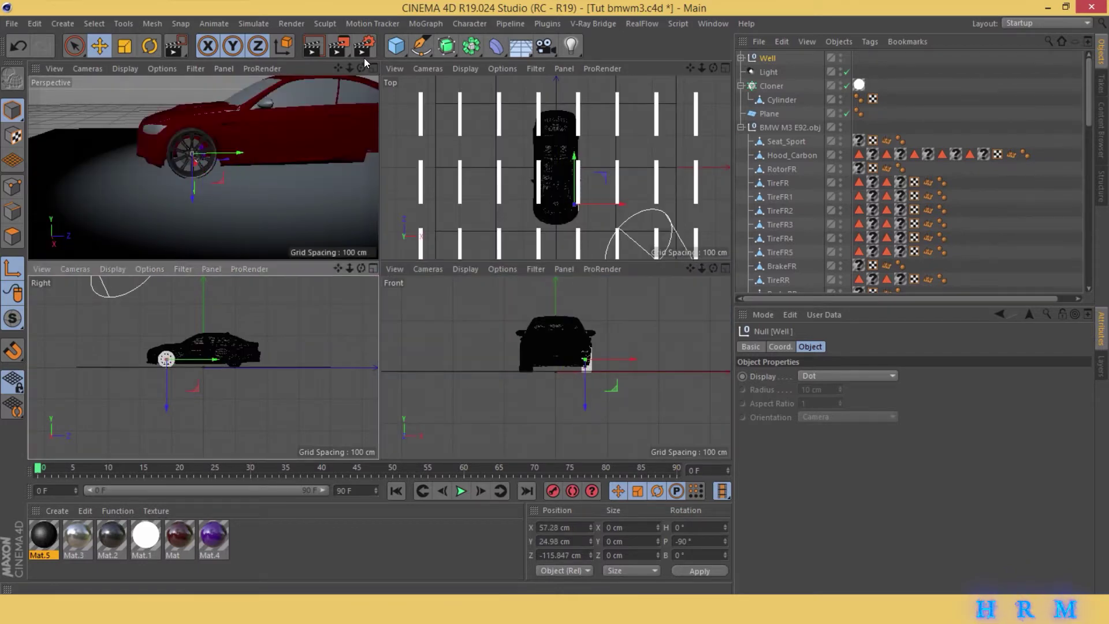
{"action": "left_click", "coordinate": [373, 68]}
- Copy the Well null as Well .1 and place it on the rear wheel centre
{"action": "left_click_drag", "start_coordinate": [768, 59], "coordinate": [756, 56], "text": "ctrl"}
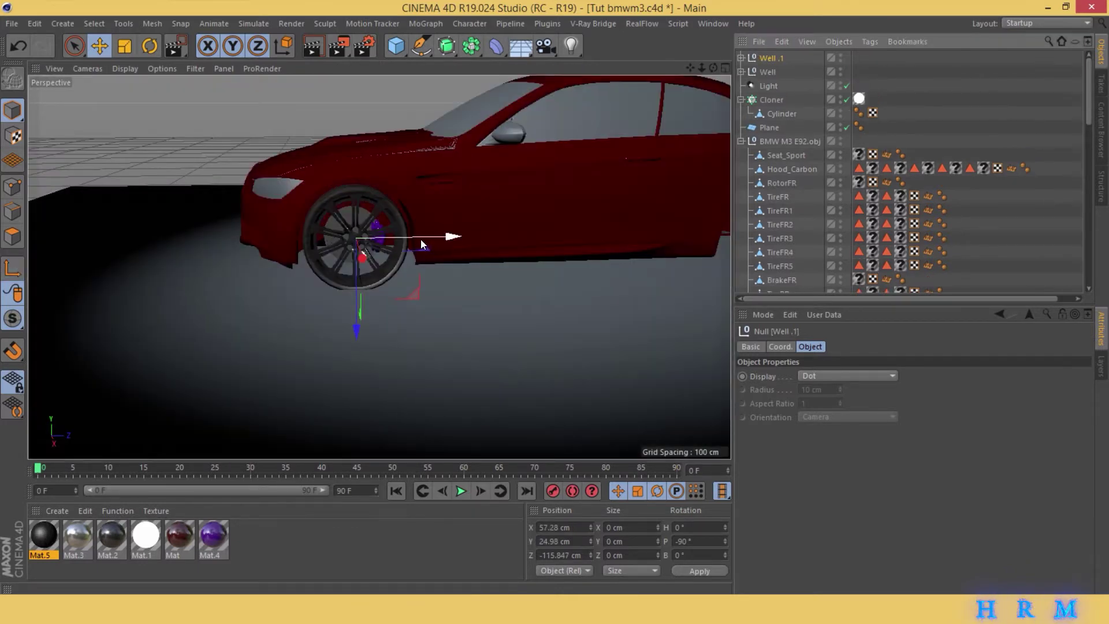
{"action": "left_click_drag", "start_coordinate": [425, 249], "coordinate": [612, 250]}
{"action": "left_click_drag", "start_coordinate": [690, 68], "coordinate": [497, 209]}
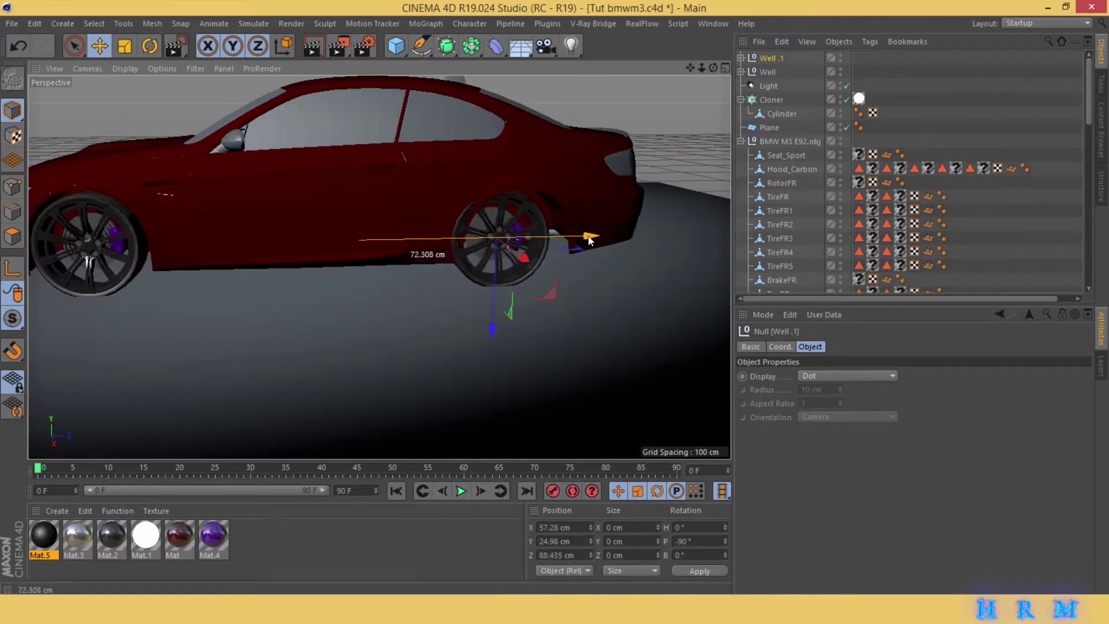
{"action": "left_click_drag", "start_coordinate": [449, 240], "coordinate": [607, 238]}
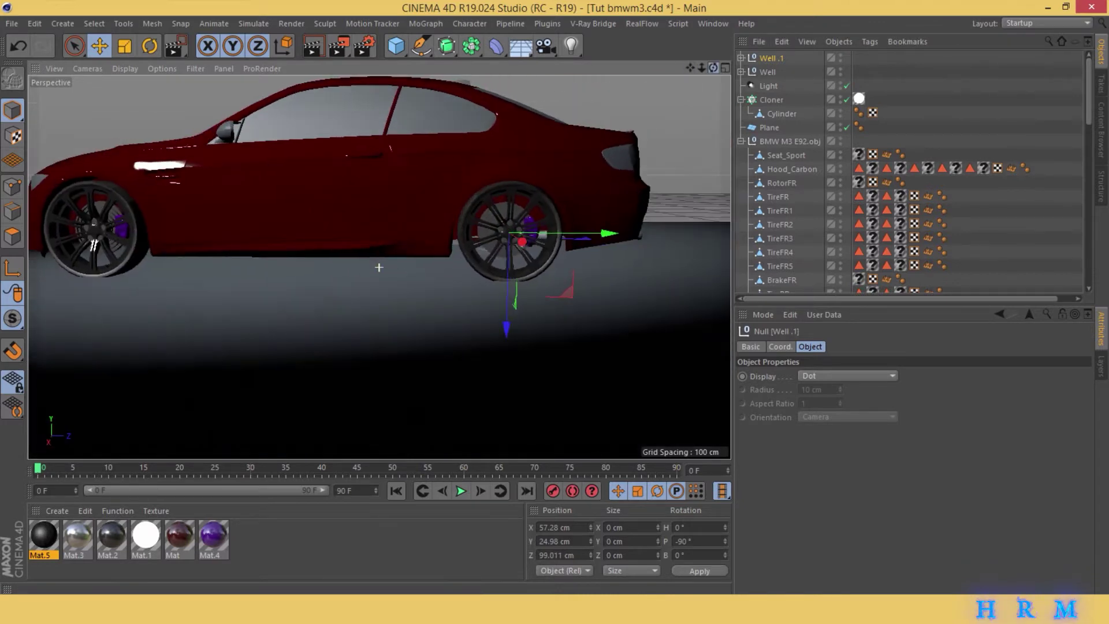
- Switch off the scene light while checking Well .1 on the rear wheel
{"action": "left_click_drag", "start_coordinate": [701, 68], "coordinate": [792, 85]}
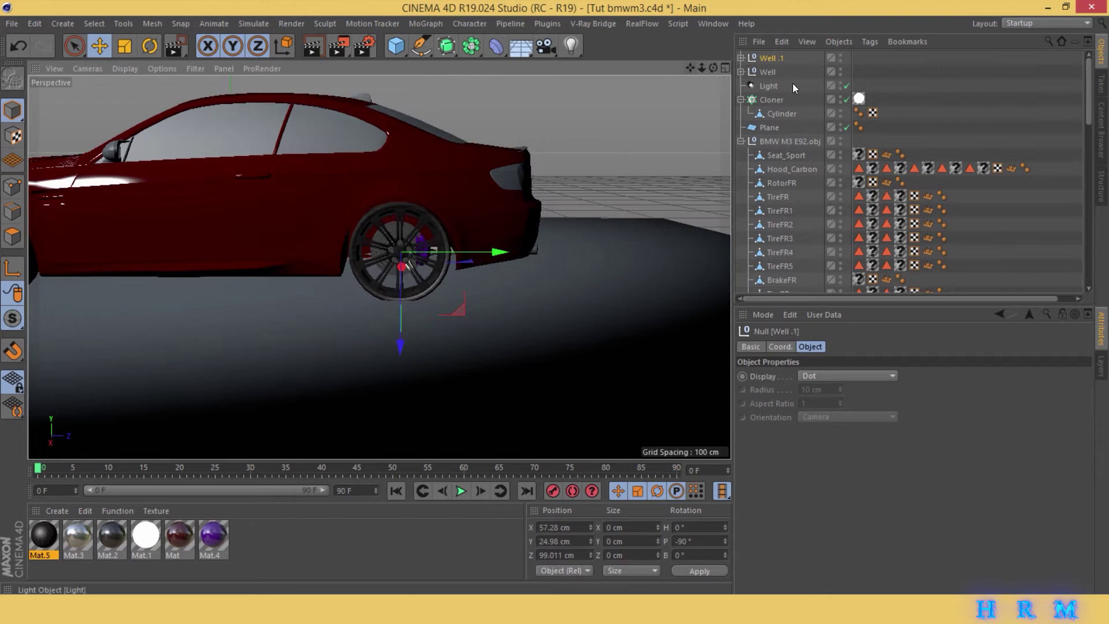
{"action": "left_click", "coordinate": [845, 85]}
{"action": "mouse_move", "coordinate": [702, 64]}
{"action": "left_mouse_down"}
{"action": "mouse_move", "coordinate": [565, 217]}
{"action": "mouse_move", "coordinate": [526, 235]}
{"action": "left_mouse_up"}
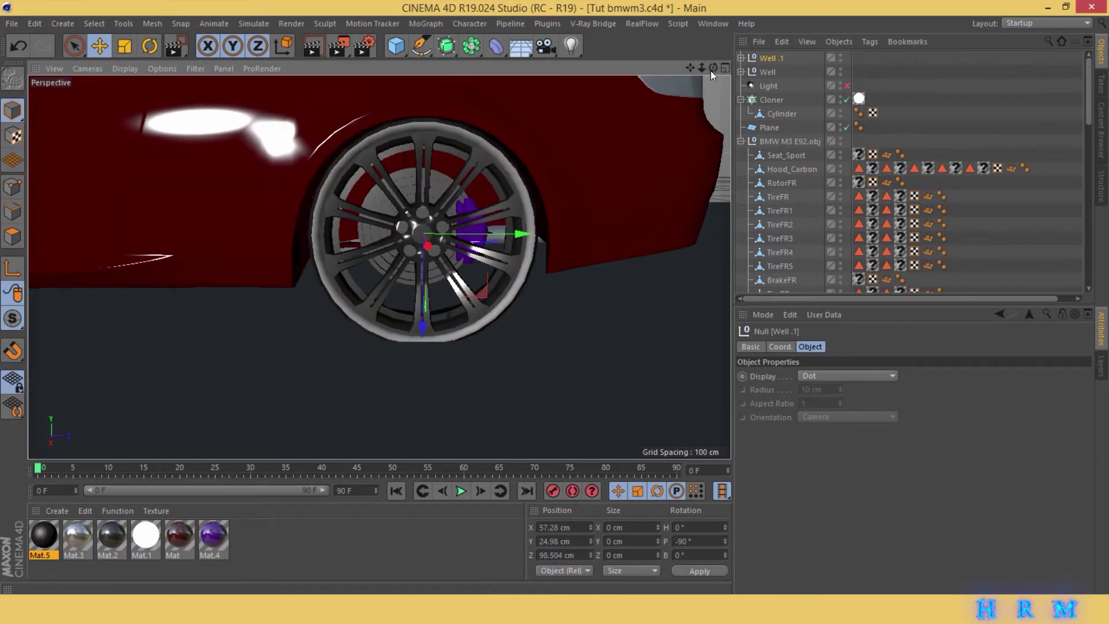
{"action": "left_click_drag", "start_coordinate": [711, 70], "coordinate": [664, 67]}
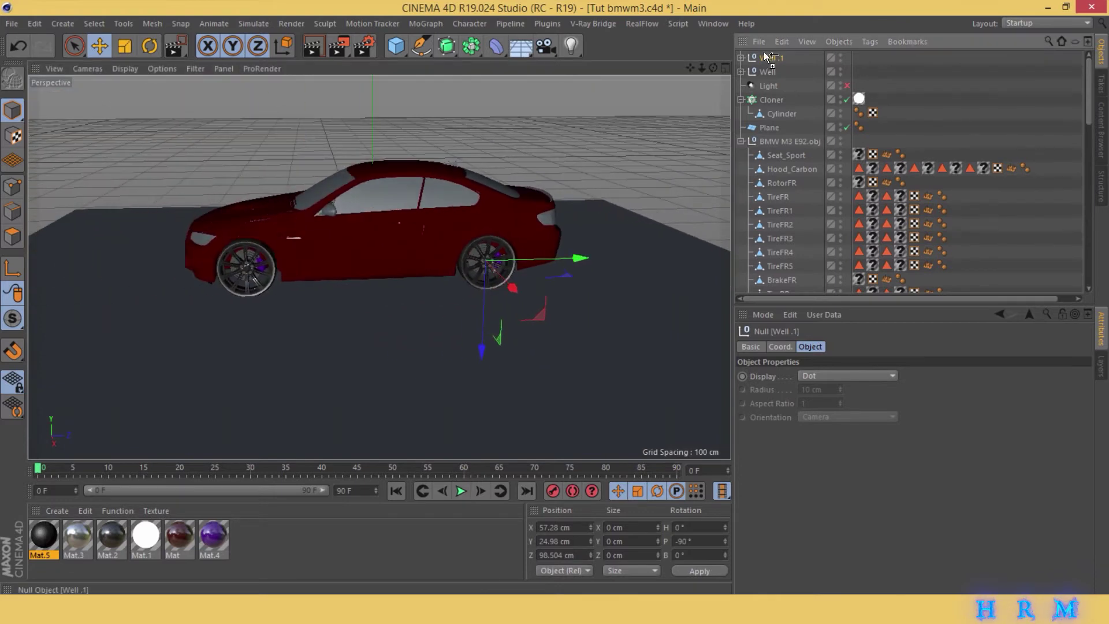
- Make another copy of the wheel null and rotate it to face the other side
{"action": "left_click_drag", "start_coordinate": [765, 56], "coordinate": [763, 55], "text": "ctrl"}
{"action": "key", "text": "r"}
{"action": "mouse_move", "coordinate": [508, 270]}
{"action": "left_mouse_down"}
{"action": "mouse_move", "coordinate": [629, 116]}
{"action": "mouse_move", "coordinate": [380, 355]}
{"action": "left_mouse_up"}
{"action": "scroll", "coordinate": [375, 340], "scroll_direction": "up", "scroll_amount": 5}
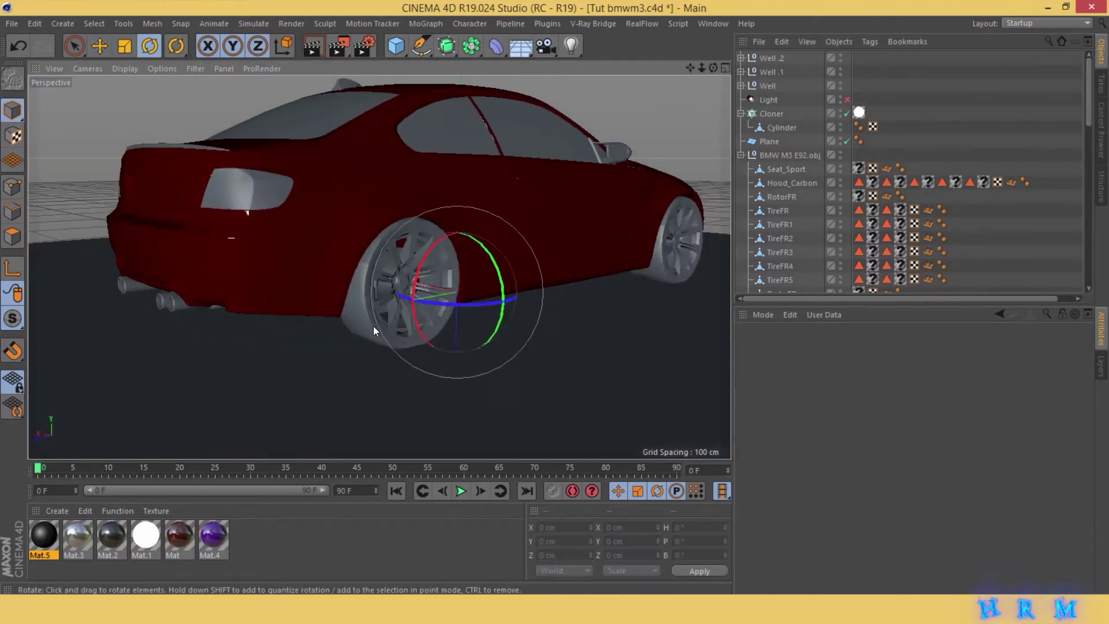
- Delete the rear rotor RotorRR, the front brake BrakeFR and the other selected wheel parts
{"action": "left_click", "coordinate": [373, 325]}
{"action": "key", "text": "Delete"}
{"action": "left_click", "coordinate": [372, 303]}
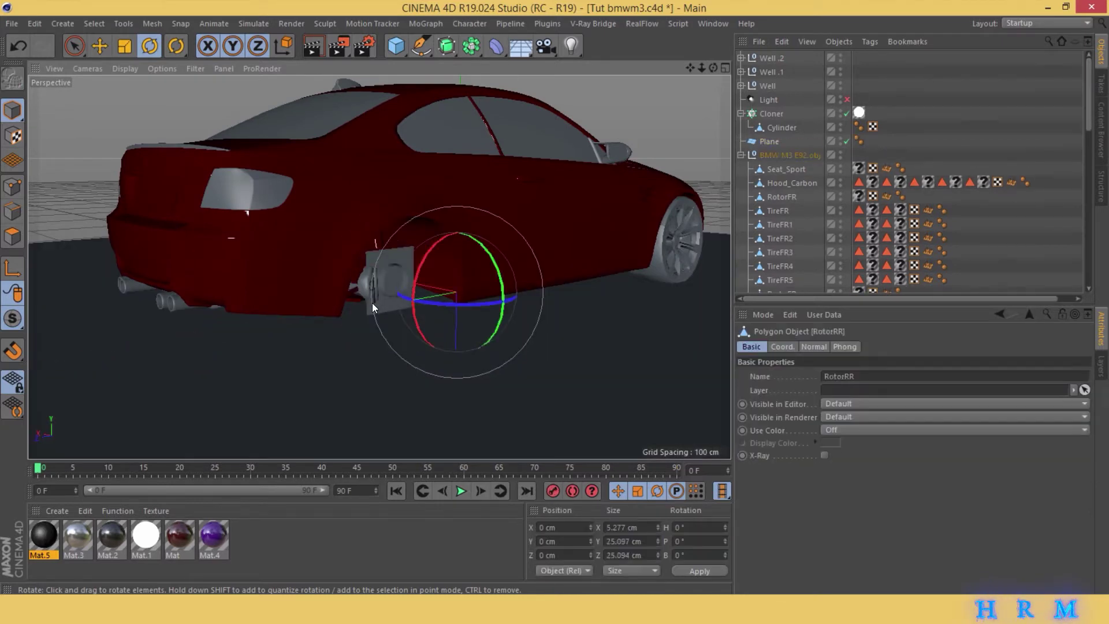
{"action": "key", "text": "Delete"}
{"action": "left_click", "coordinate": [685, 267]}
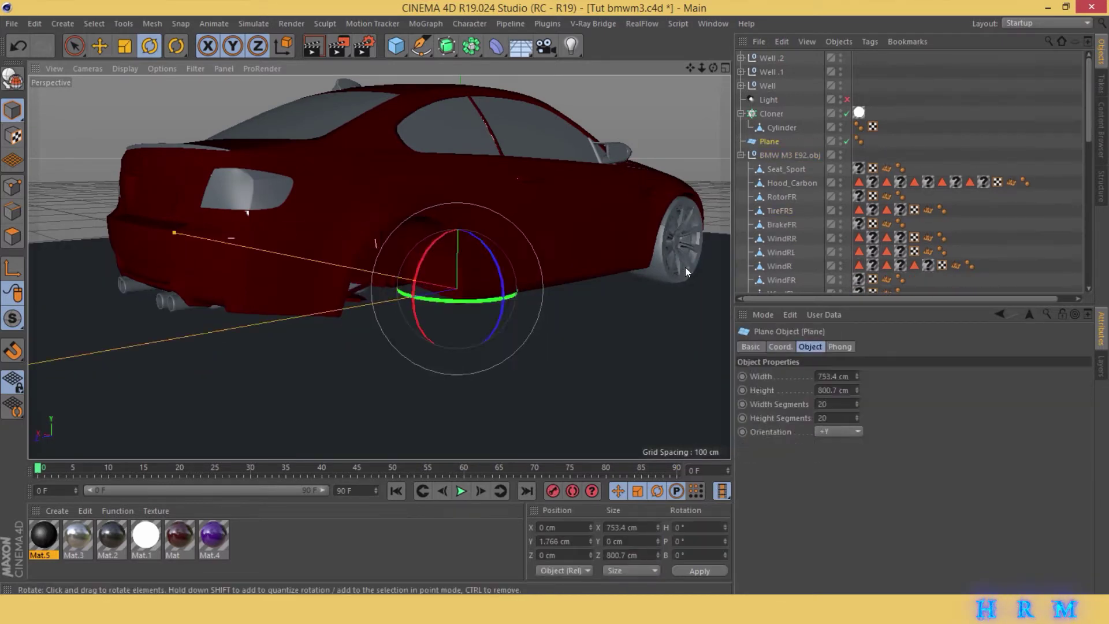
{"action": "left_click", "coordinate": [685, 267]}
{"action": "key", "text": "Delete"}
{"action": "key", "text": "Delete"}
{"action": "left_click_drag", "start_coordinate": [667, 244], "coordinate": [493, 245], "text": "alt"}
{"action": "left_click", "coordinate": [493, 244]}
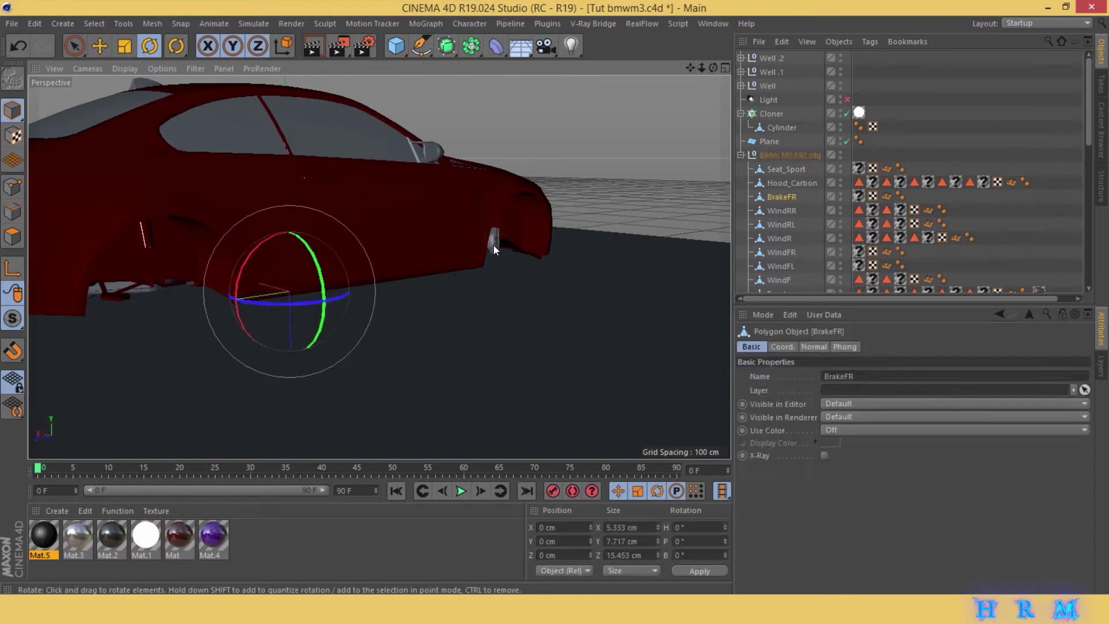
{"action": "key", "text": "Delete"}
- Move the rotated null onto the other front wheel's centre and fine-tune it
{"action": "left_click_drag", "start_coordinate": [694, 60], "coordinate": [97, 106]}
{"action": "key", "text": "e"}
{"action": "scroll", "coordinate": [324, 276], "scroll_direction": "up", "scroll_amount": 5}
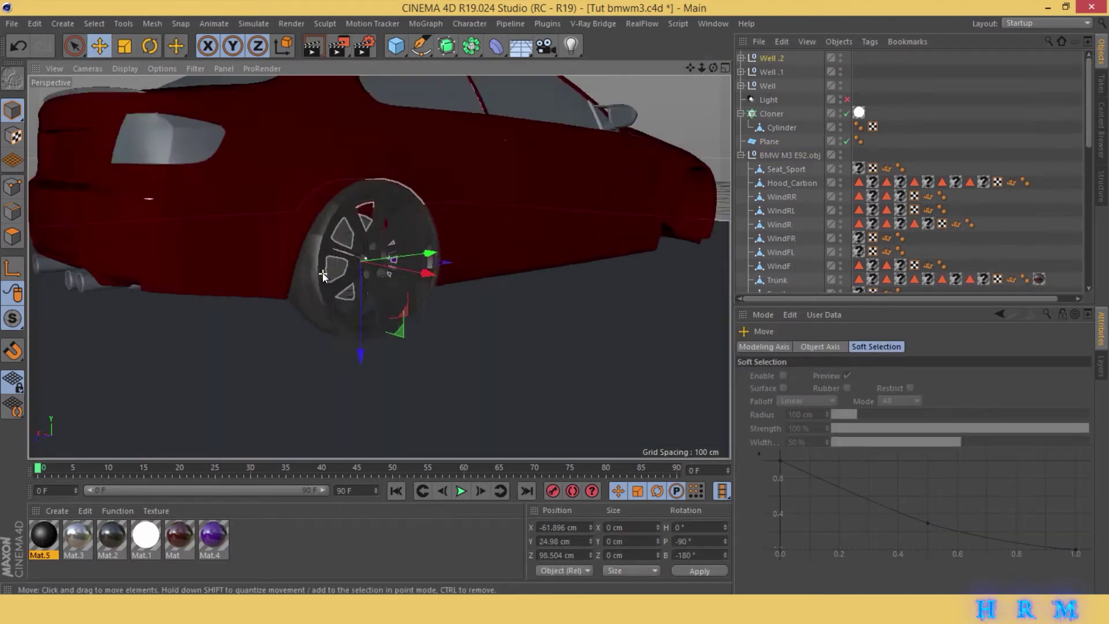
{"action": "mouse_move", "coordinate": [323, 276]}
{"action": "left_mouse_down", "text": "alt"}
{"action": "mouse_move", "coordinate": [433, 265]}
{"action": "mouse_move", "coordinate": [379, 268]}
{"action": "left_mouse_up", "text": "alt"}
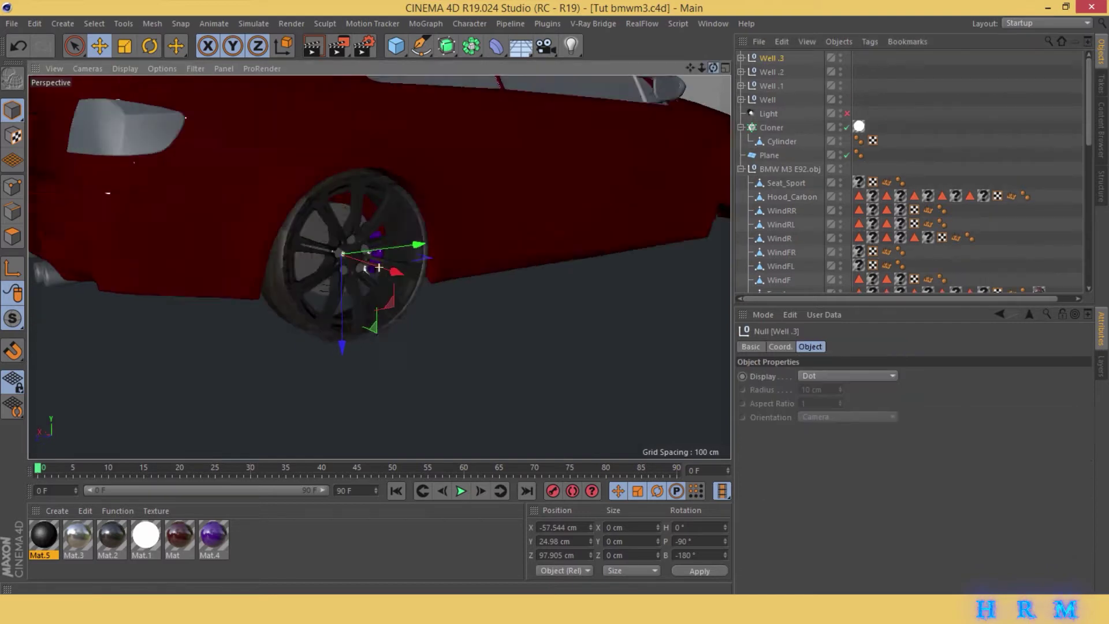
{"action": "scroll", "coordinate": [378, 267], "scroll_direction": "down", "scroll_amount": 5}
{"action": "left_click_drag", "start_coordinate": [482, 246], "coordinate": [629, 254]}
{"action": "scroll", "coordinate": [629, 254], "scroll_direction": "up", "scroll_amount": 5}
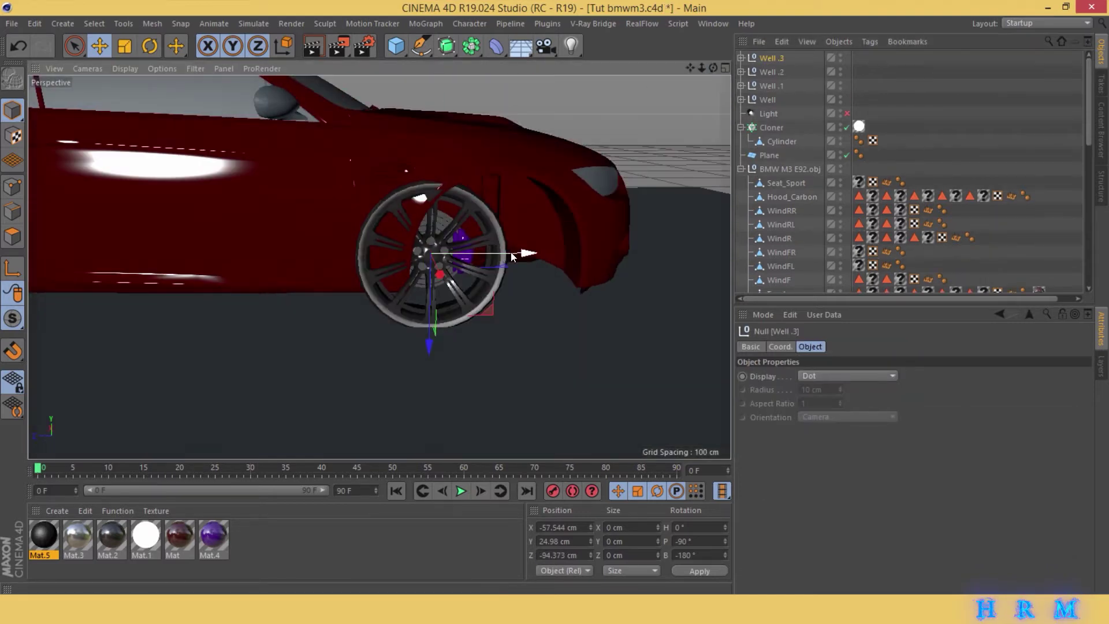
{"action": "left_click_drag", "start_coordinate": [512, 257], "coordinate": [577, 257]}
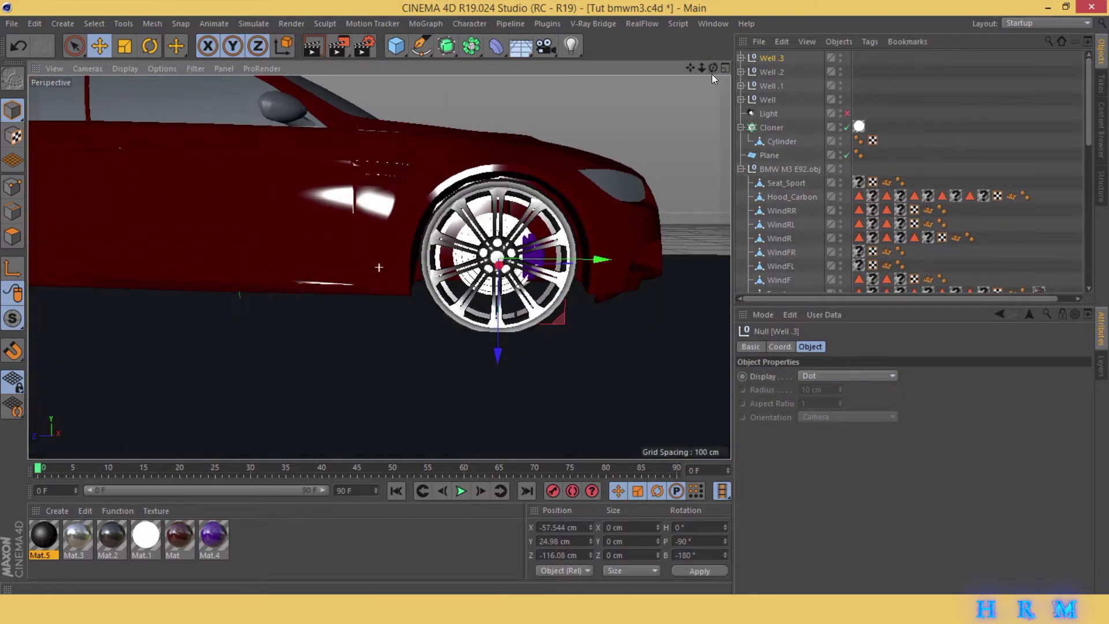
{"action": "left_click_drag", "start_coordinate": [577, 261], "coordinate": [590, 262]}
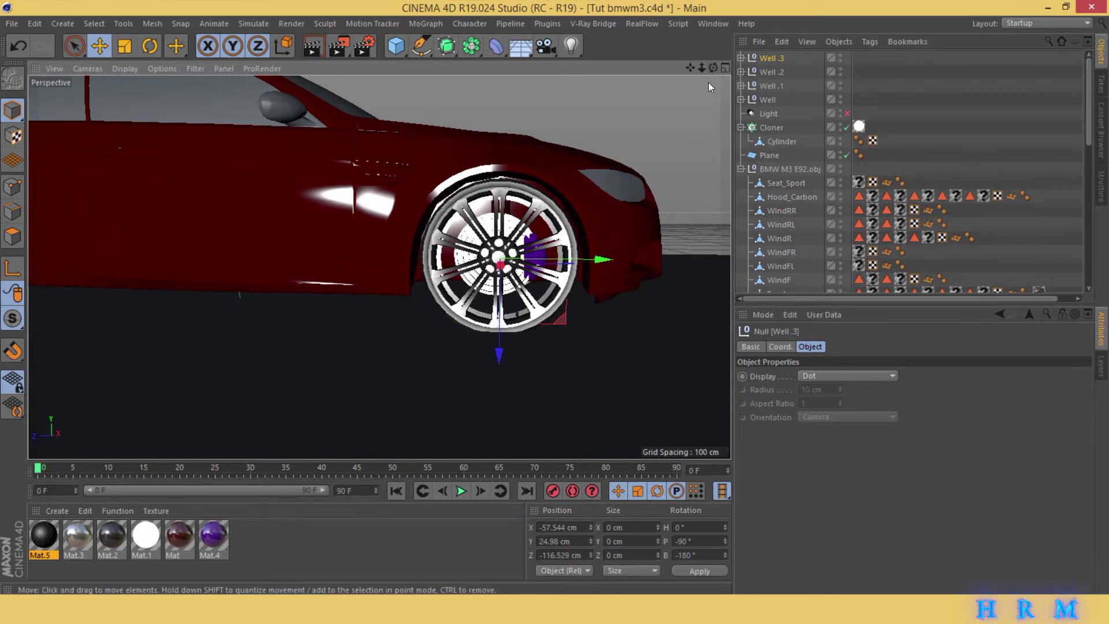
- Select all four Well nulls and raise them slightly
{"action": "left_click_drag", "start_coordinate": [707, 82], "coordinate": [635, 116], "text": "alt"}
{"action": "left_click", "coordinate": [769, 73], "text": "ctrl"}
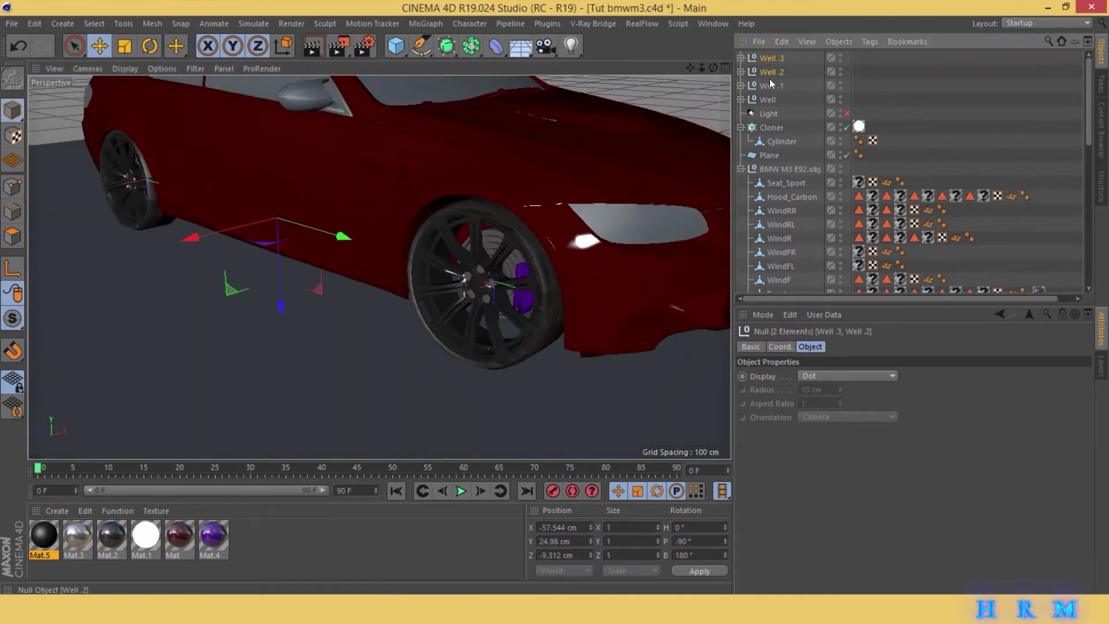
{"action": "left_click", "coordinate": [768, 99], "text": "ctrl"}
{"action": "left_click_drag", "start_coordinate": [377, 122], "coordinate": [367, 107]}
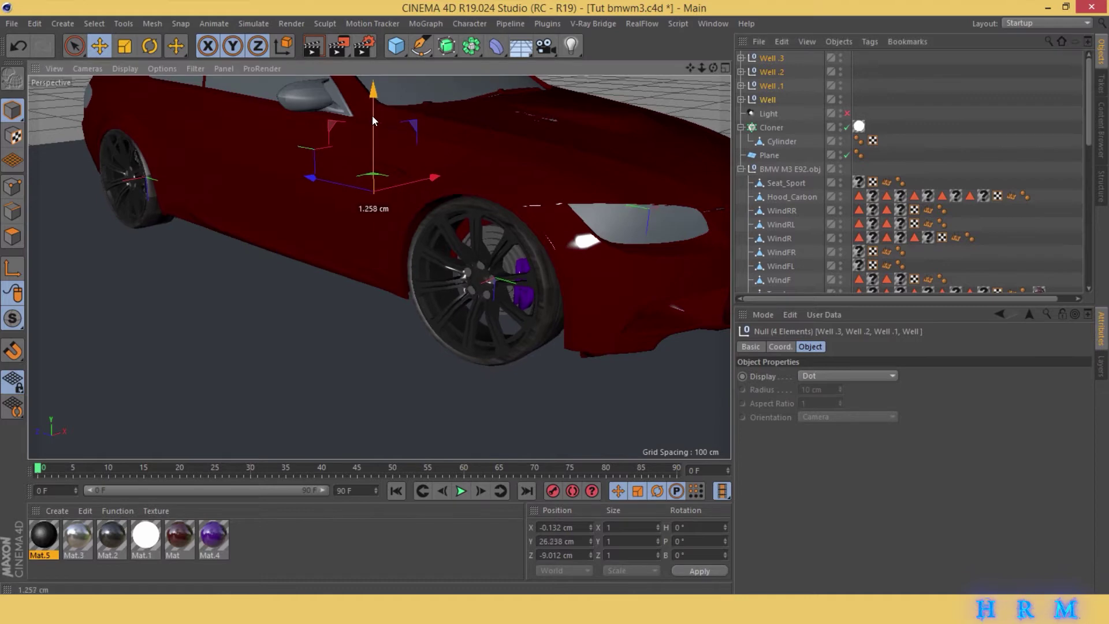
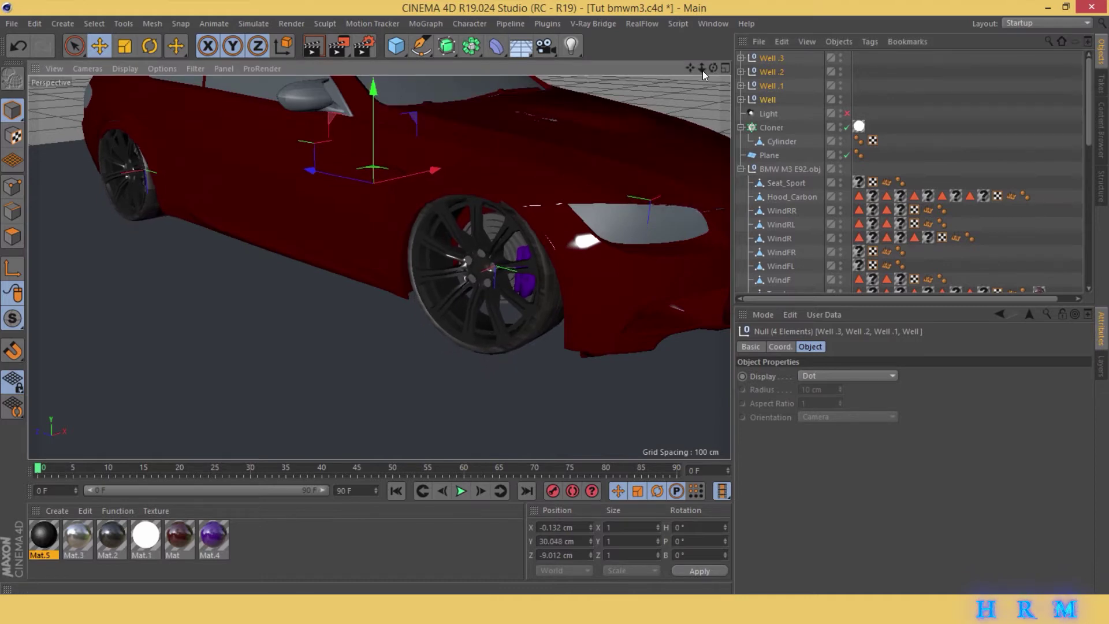
- Raise the four Well nulls slightly and shift Well.3 sideways to fit its wheel
{"action": "mouse_move", "coordinate": [702, 71]}
{"action": "left_mouse_down"}
{"action": "mouse_move", "coordinate": [258, 167]}
{"action": "mouse_move", "coordinate": [228, 137]}
{"action": "left_mouse_up"}
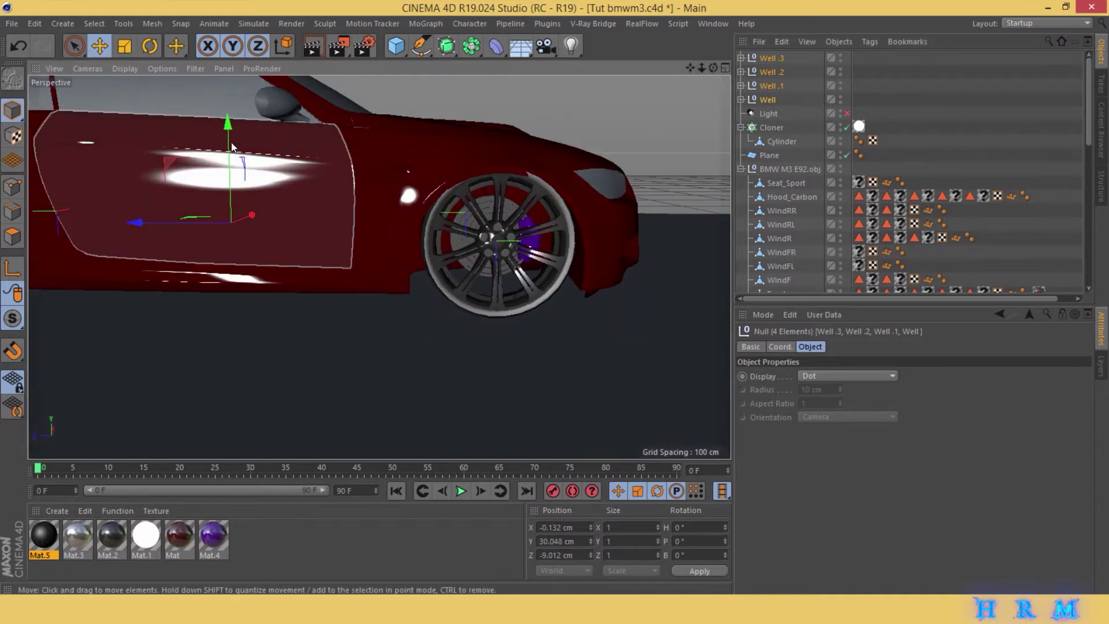
{"action": "mouse_move", "coordinate": [713, 65]}
{"action": "left_mouse_down"}
{"action": "mouse_move", "coordinate": [379, 267]}
{"action": "mouse_move", "coordinate": [763, 100]}
{"action": "left_mouse_up"}
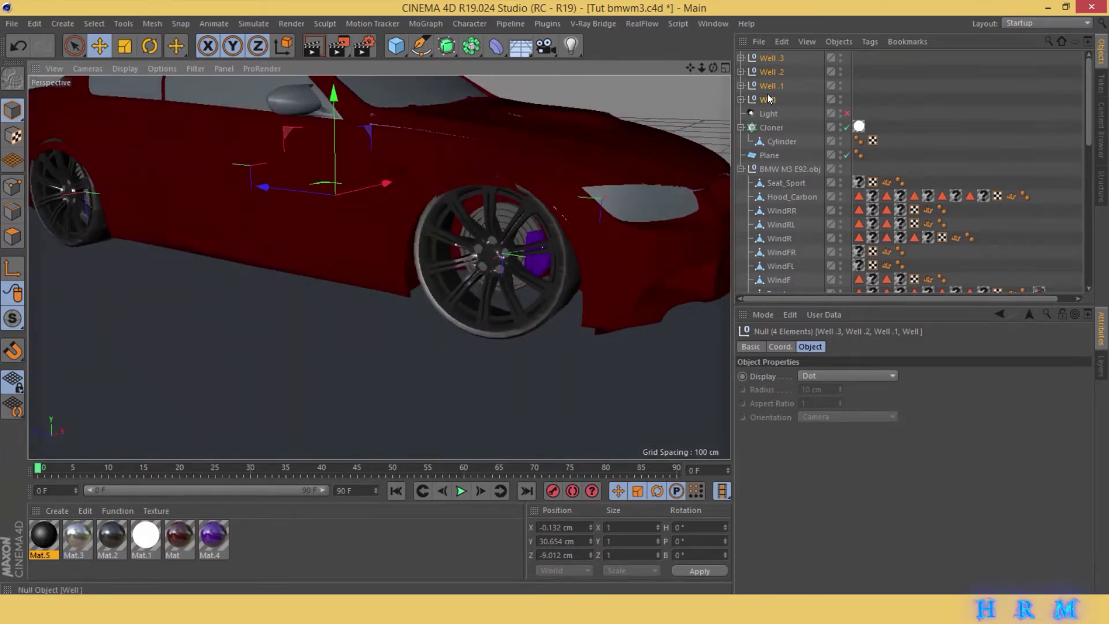
{"action": "left_click", "coordinate": [767, 99]}
{"action": "left_click", "coordinate": [771, 57]}
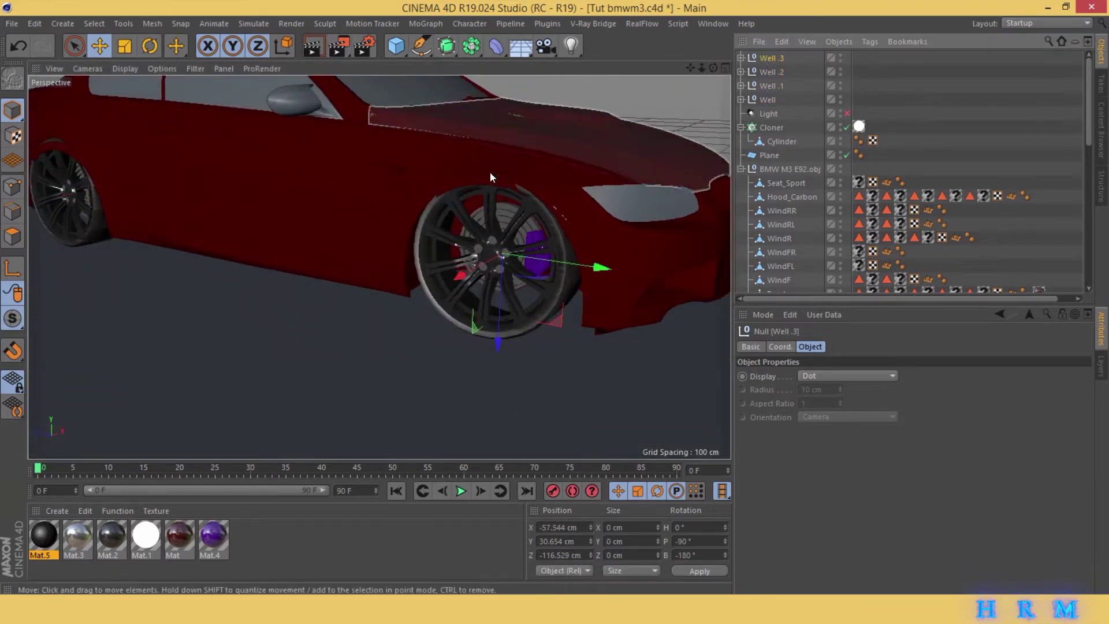
{"action": "mouse_move", "coordinate": [490, 172]}
{"action": "left_mouse_down", "text": "alt"}
{"action": "mouse_move", "coordinate": [427, 323]}
{"action": "mouse_move", "coordinate": [439, 325]}
{"action": "mouse_move", "coordinate": [396, 314]}
{"action": "mouse_move", "coordinate": [731, 72]}
{"action": "left_mouse_up", "text": "alt"}
- Nudge Well.2 and Well.1 along X so each sits around its wheel
{"action": "left_click", "coordinate": [771, 72]}
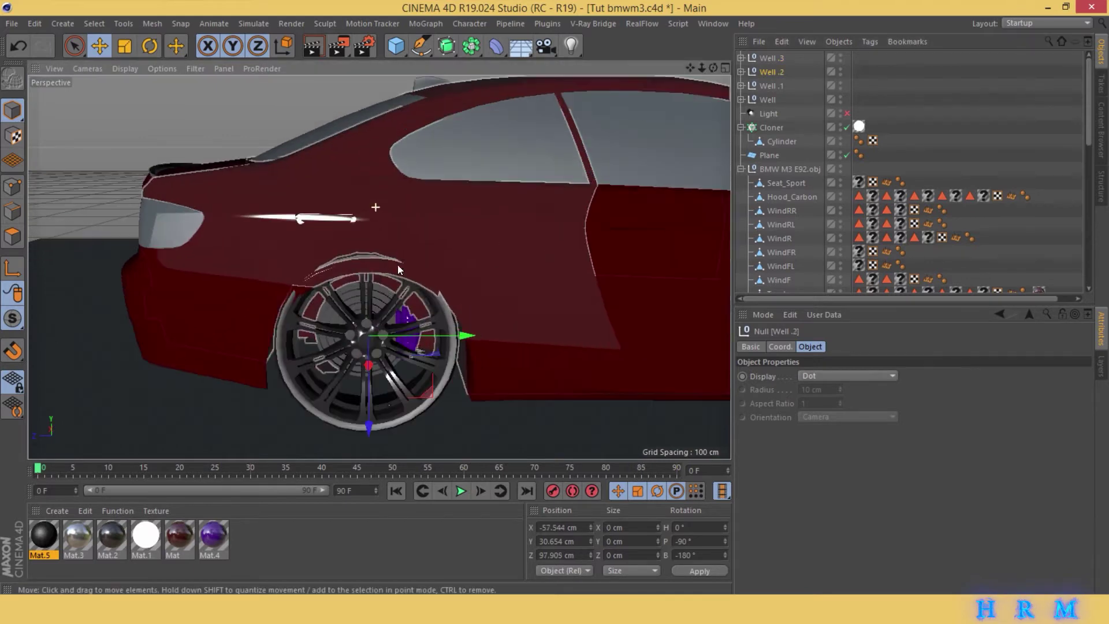
{"action": "mouse_move", "coordinate": [520, 231]}
{"action": "left_mouse_down", "text": "alt"}
{"action": "mouse_move", "coordinate": [722, 65]}
{"action": "mouse_move", "coordinate": [404, 323]}
{"action": "left_mouse_up", "text": "alt"}
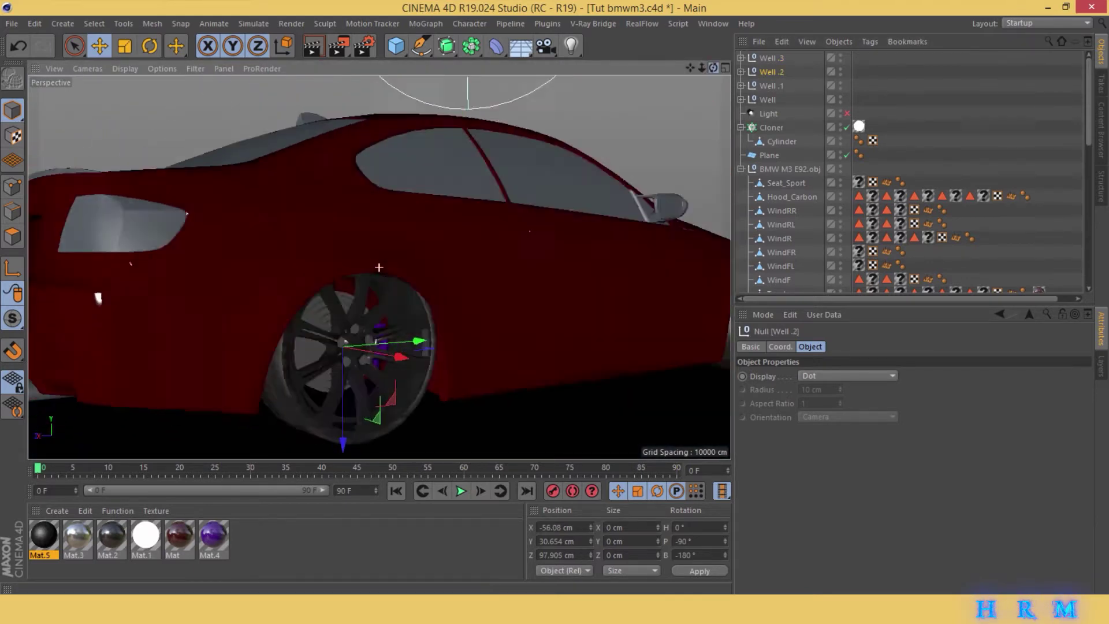
{"action": "left_click_drag", "start_coordinate": [399, 363], "coordinate": [404, 364]}
{"action": "mouse_move", "coordinate": [405, 323]}
{"action": "left_mouse_down", "text": "alt"}
{"action": "mouse_move", "coordinate": [722, 61]}
{"action": "mouse_move", "coordinate": [744, 83]}
{"action": "left_mouse_up", "text": "alt"}
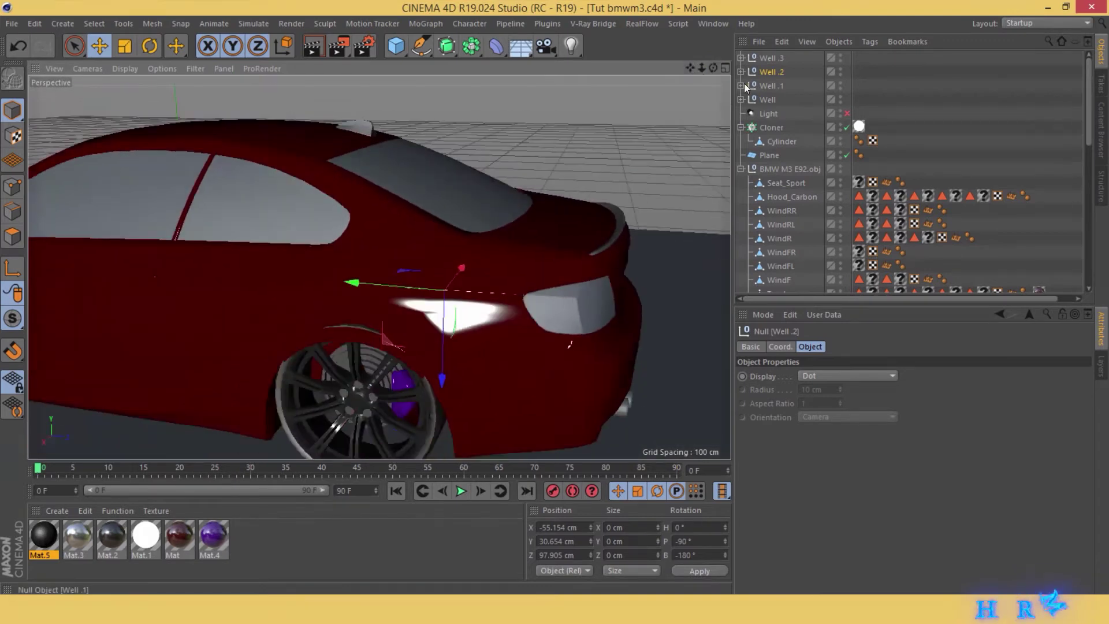
{"action": "left_click", "coordinate": [771, 86]}
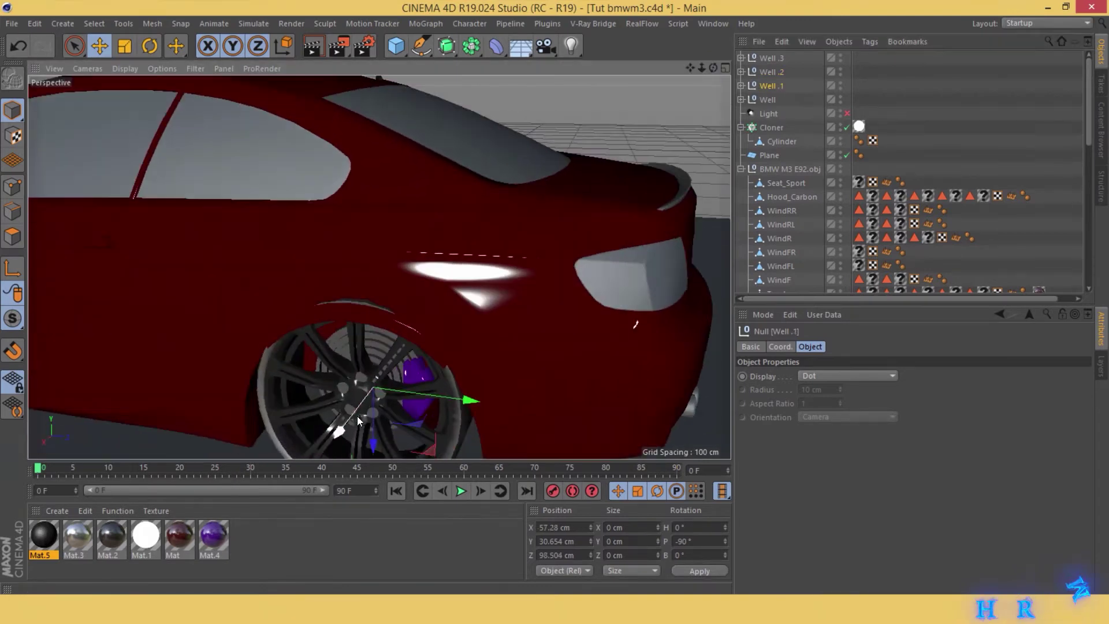
{"action": "left_click_drag", "start_coordinate": [716, 64], "coordinate": [690, 68]}
- Nudge the Well null onto the front wheel and save the scene
{"action": "left_click", "coordinate": [768, 99]}
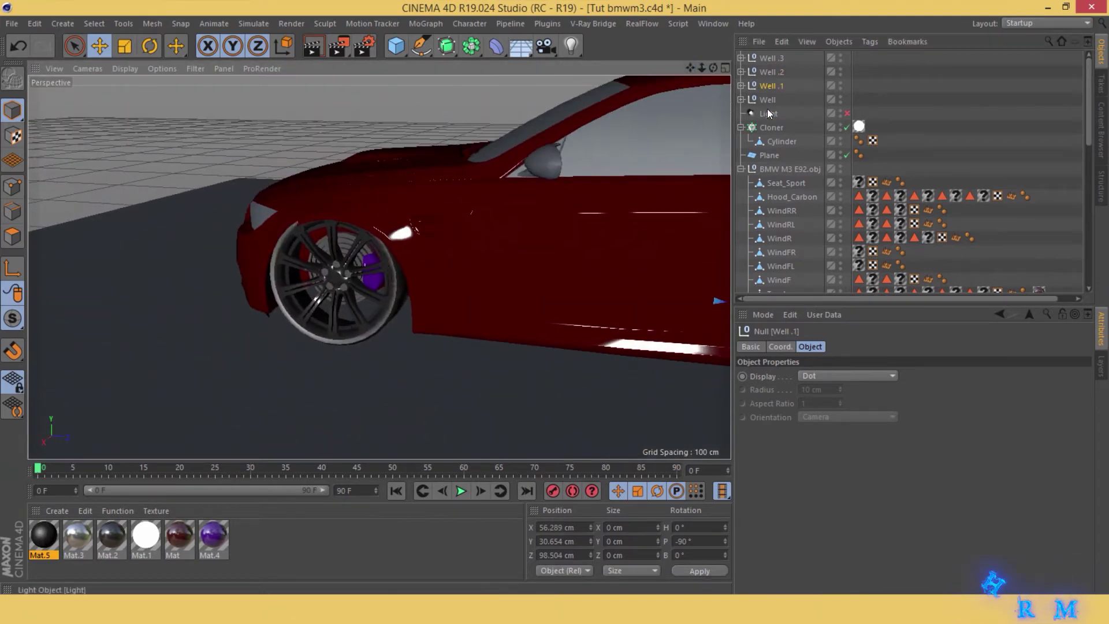
{"action": "left_click_drag", "start_coordinate": [604, 143], "coordinate": [450, 279], "text": "alt"}
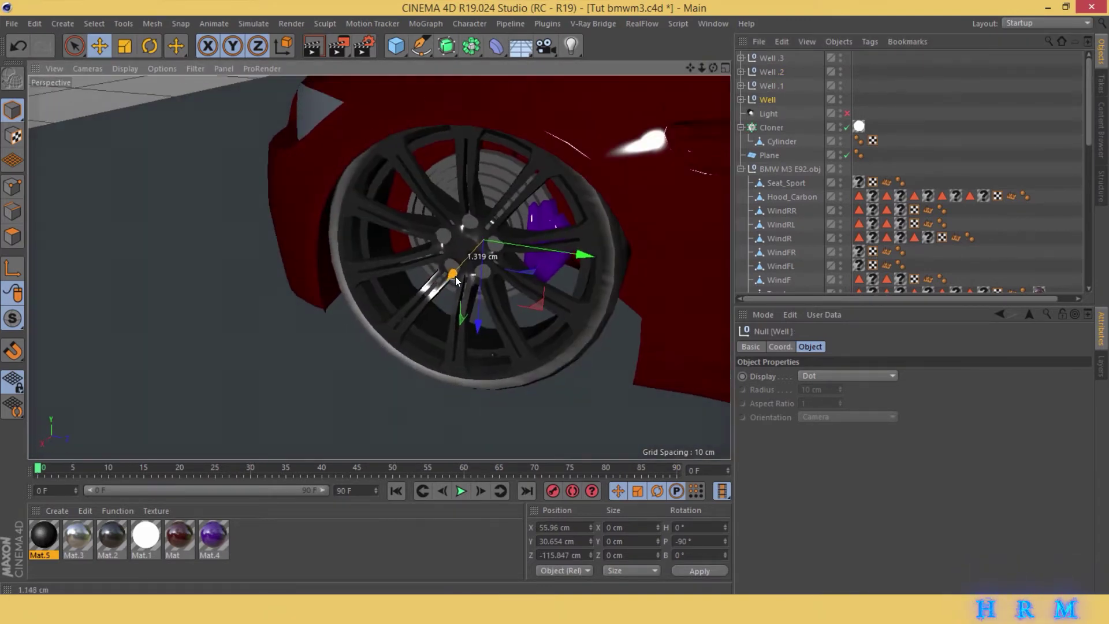
{"action": "scroll", "coordinate": [379, 267], "scroll_direction": "down", "scroll_amount": 5}
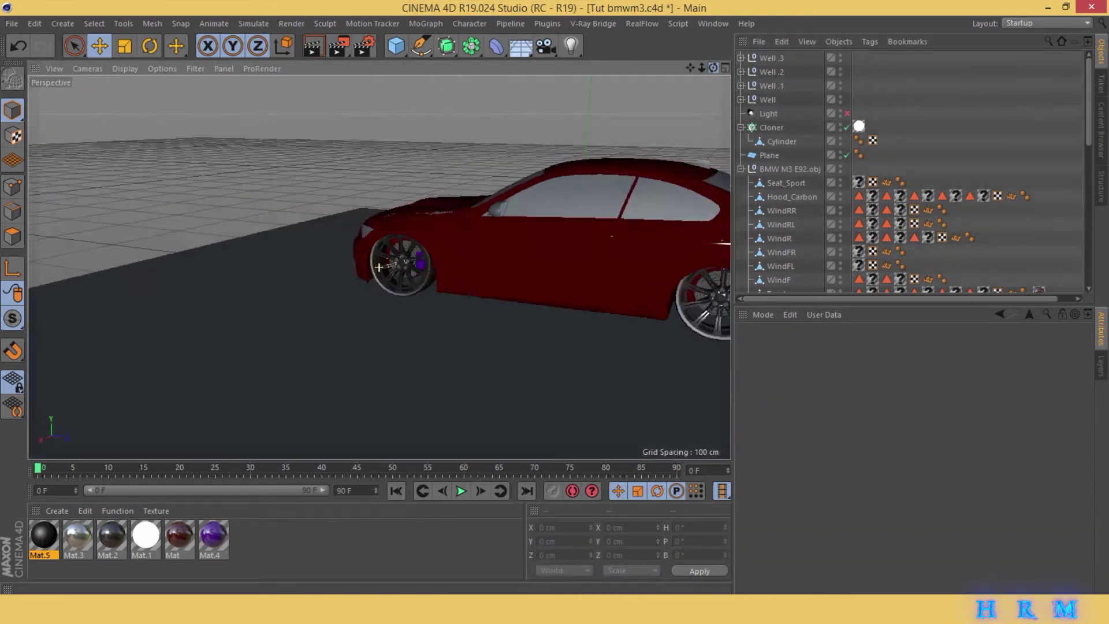
{"action": "mouse_move", "coordinate": [380, 268]}
{"action": "left_mouse_down", "text": "alt"}
{"action": "mouse_move", "coordinate": [701, 70]}
{"action": "mouse_move", "coordinate": [558, 155]}
{"action": "left_mouse_up", "text": "alt"}
{"action": "key", "text": "ctrl+s"}
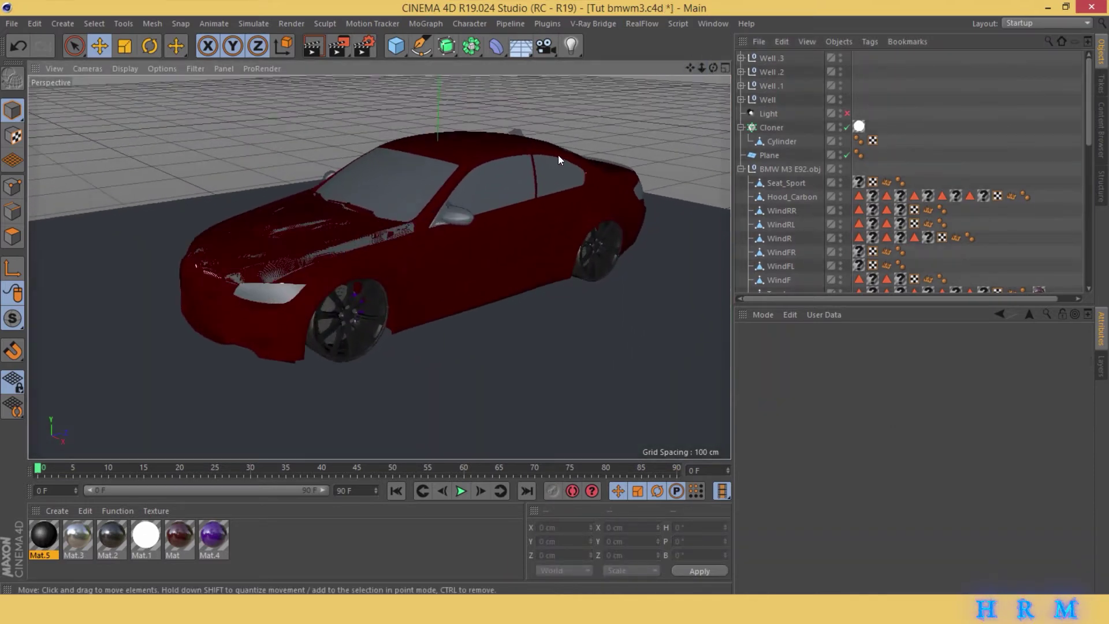
- Create a new material Mat.6 with Transparency enabled
{"action": "double_click", "coordinate": [248, 553]}
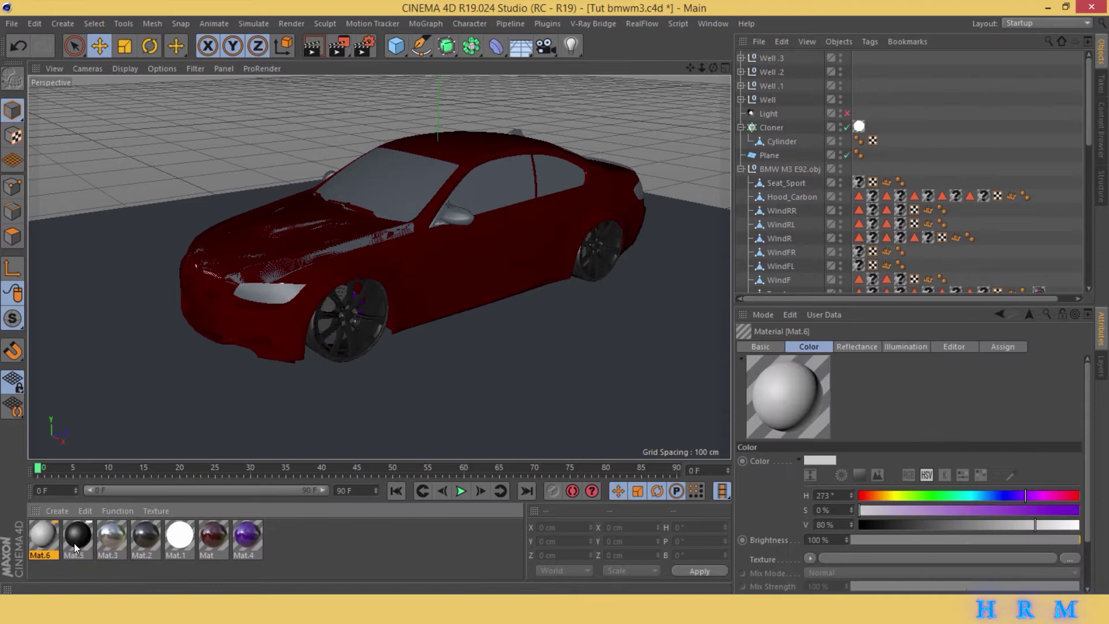
{"action": "double_click", "coordinate": [44, 532]}
{"action": "left_click", "coordinate": [276, 277]}
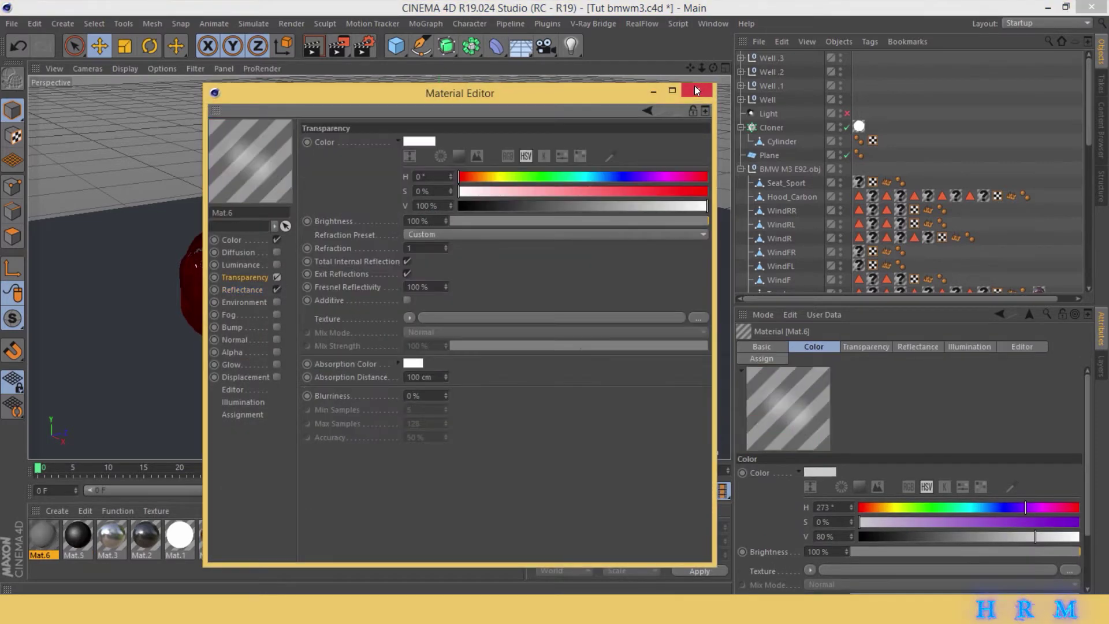
{"action": "left_click", "coordinate": [696, 90]}
- Apply Mat.6 to the front windshield WindF and hide WindF in the viewport
{"action": "left_click_drag", "start_coordinate": [41, 536], "coordinate": [433, 182]}
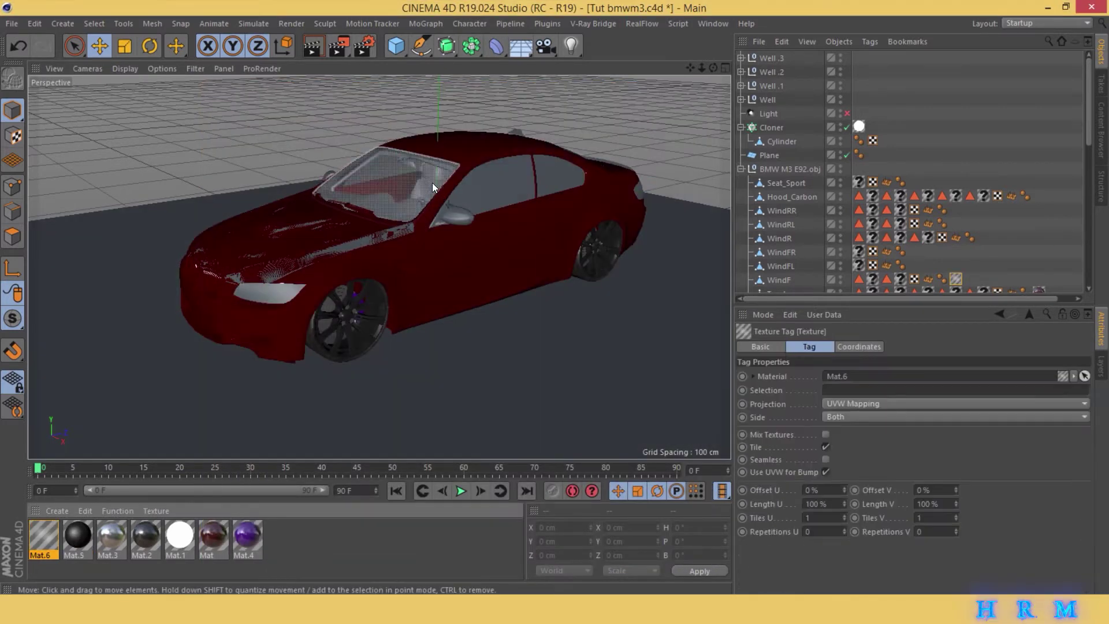
{"action": "scroll", "coordinate": [427, 180], "scroll_direction": "up", "scroll_amount": 5}
{"action": "left_click", "coordinate": [363, 210]}
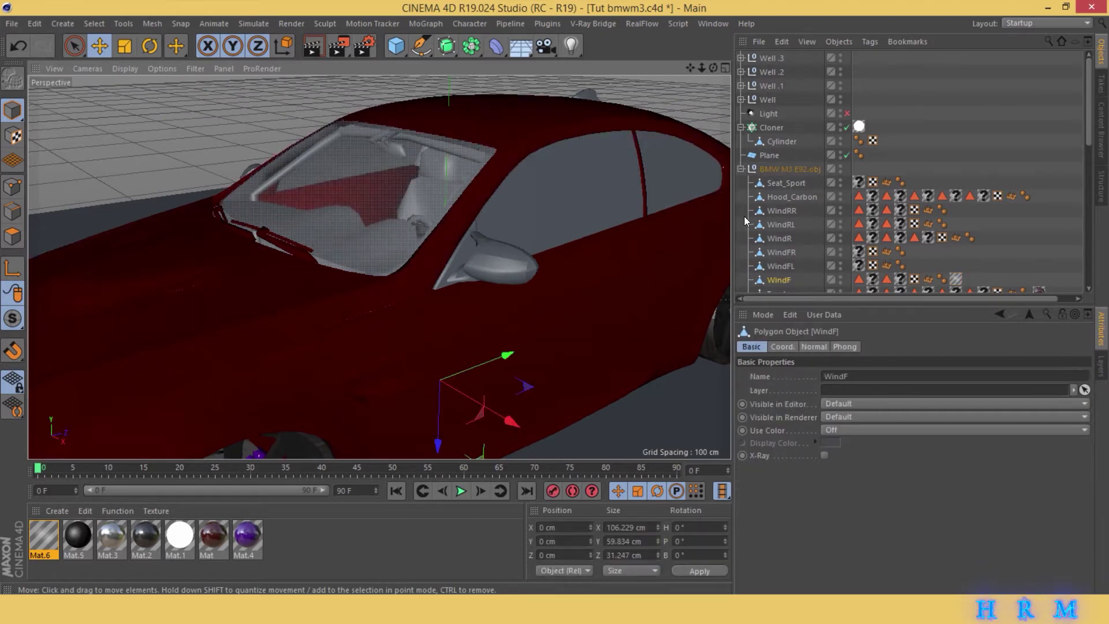
{"action": "scroll", "coordinate": [823, 228], "scroll_direction": "down", "scroll_amount": 3}
{"action": "left_click", "coordinate": [840, 193]}
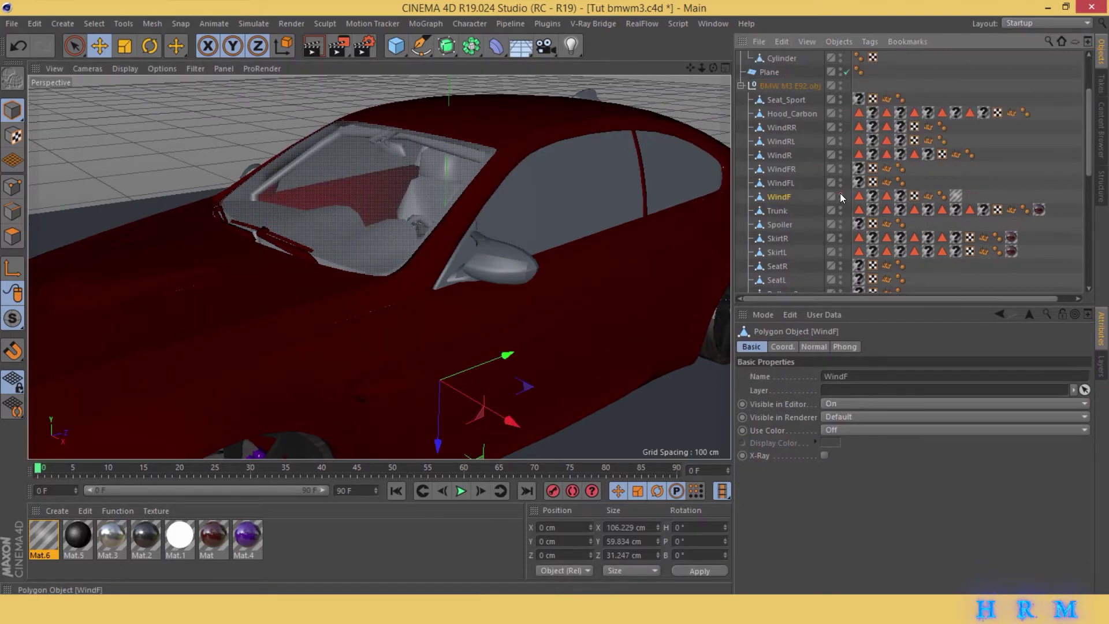
{"action": "scroll", "coordinate": [505, 168], "scroll_direction": "up", "scroll_amount": 5}
{"action": "scroll", "coordinate": [379, 267], "scroll_direction": "up", "scroll_amount": 3}
{"action": "scroll", "coordinate": [379, 267], "scroll_direction": "down", "scroll_amount": 3}
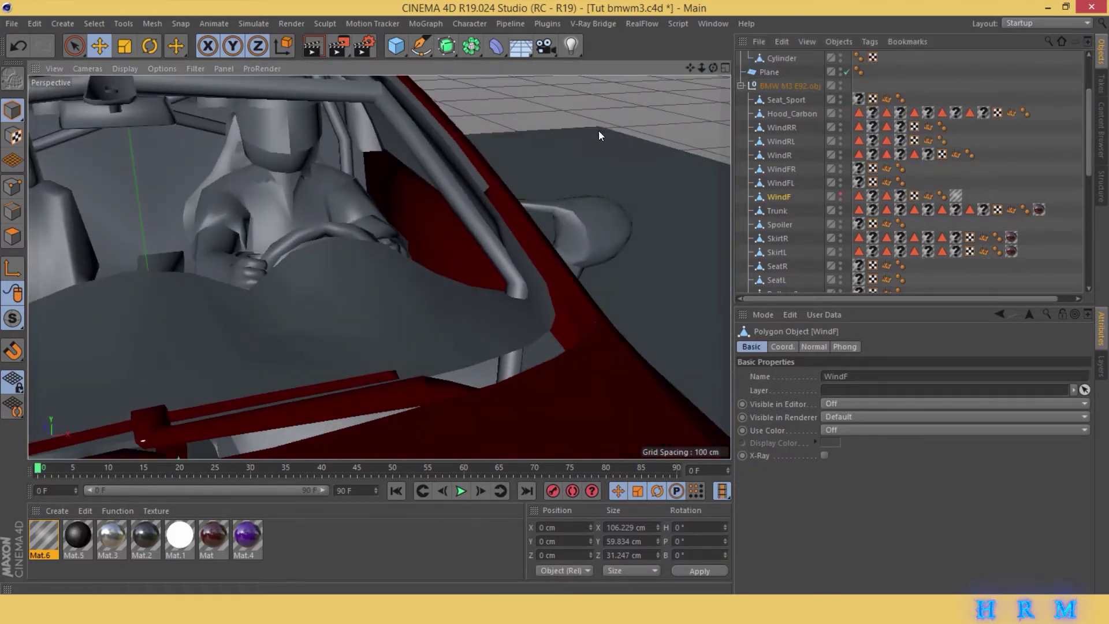
{"action": "left_click", "coordinate": [297, 208]}
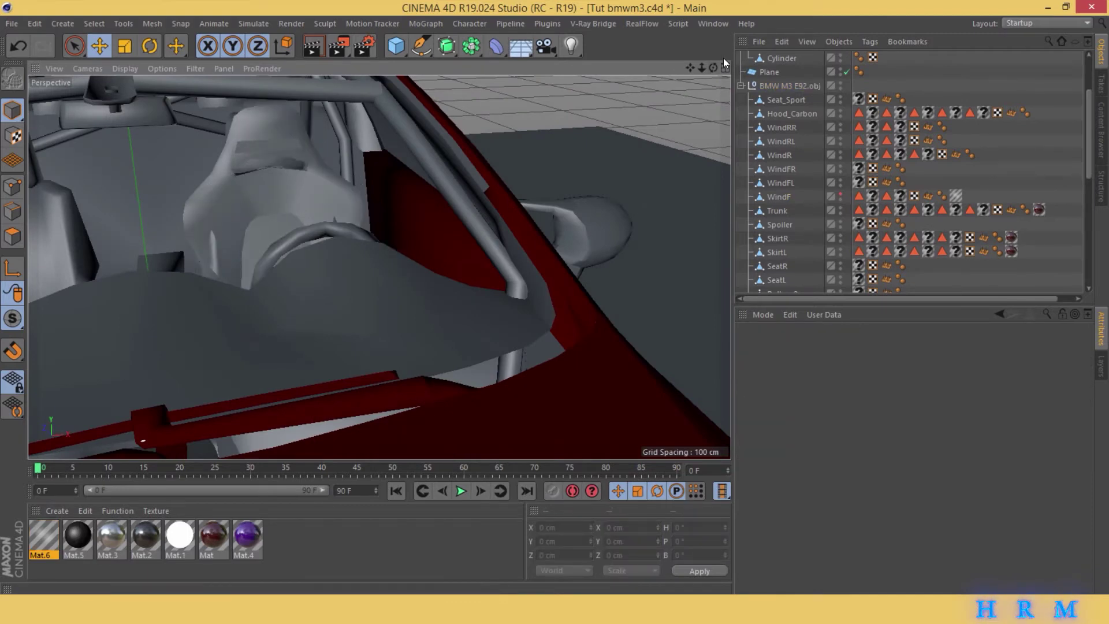
{"action": "mouse_move", "coordinate": [713, 68]}
{"action": "left_mouse_down"}
{"action": "mouse_move", "coordinate": [681, 81]}
{"action": "mouse_move", "coordinate": [703, 67]}
{"action": "left_mouse_up"}
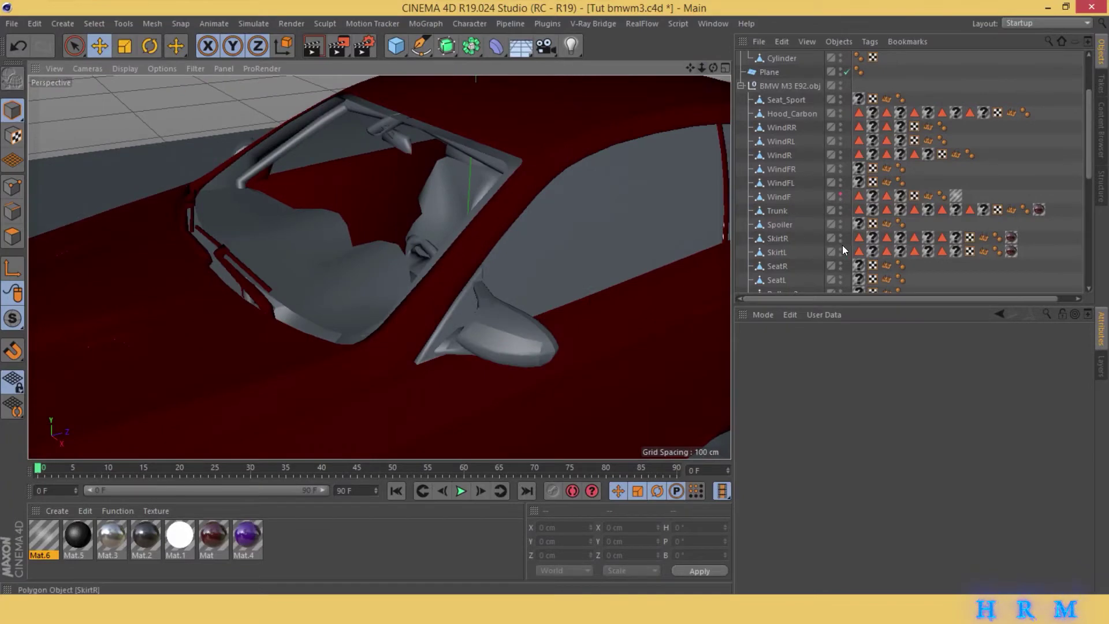
- Give Mat.6 a black colour and 50% transparency brightness
{"action": "key", "text": "ctrl+s"}
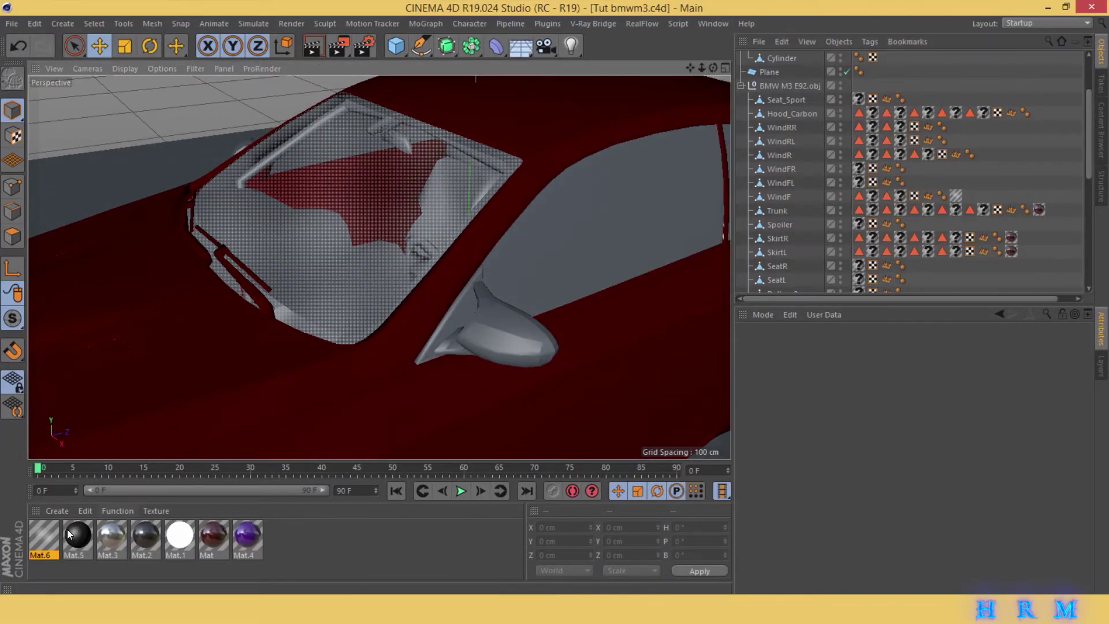
{"action": "left_click", "coordinate": [50, 538]}
{"action": "double_click", "coordinate": [50, 535]}
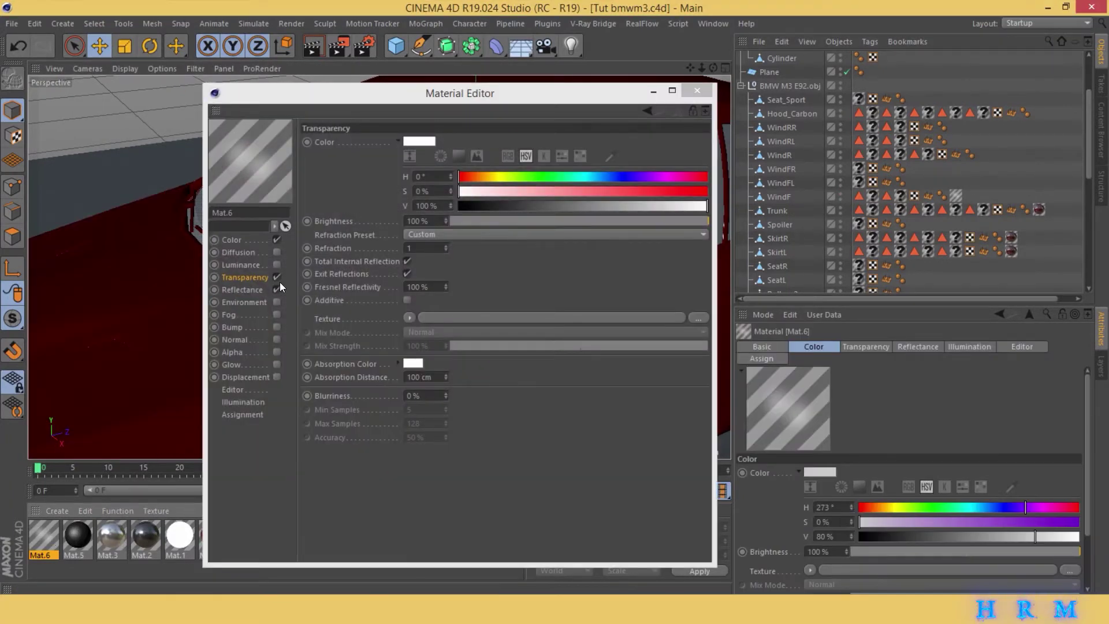
{"action": "left_click", "coordinate": [263, 239]}
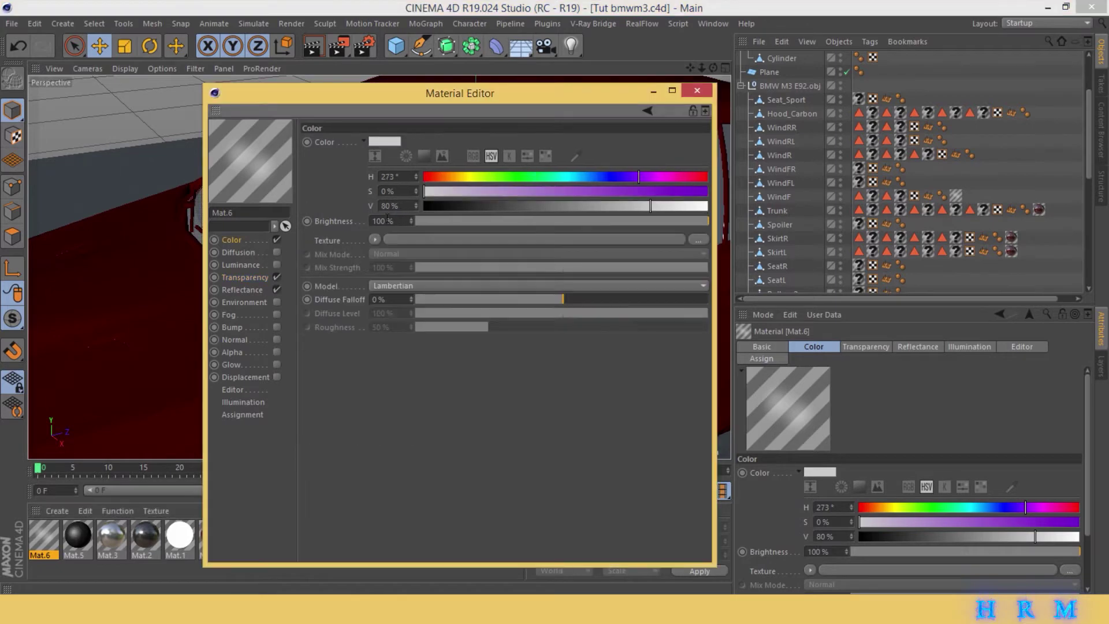
{"action": "left_click_drag", "start_coordinate": [705, 205], "coordinate": [360, 204]}
{"action": "left_click", "coordinate": [252, 278]}
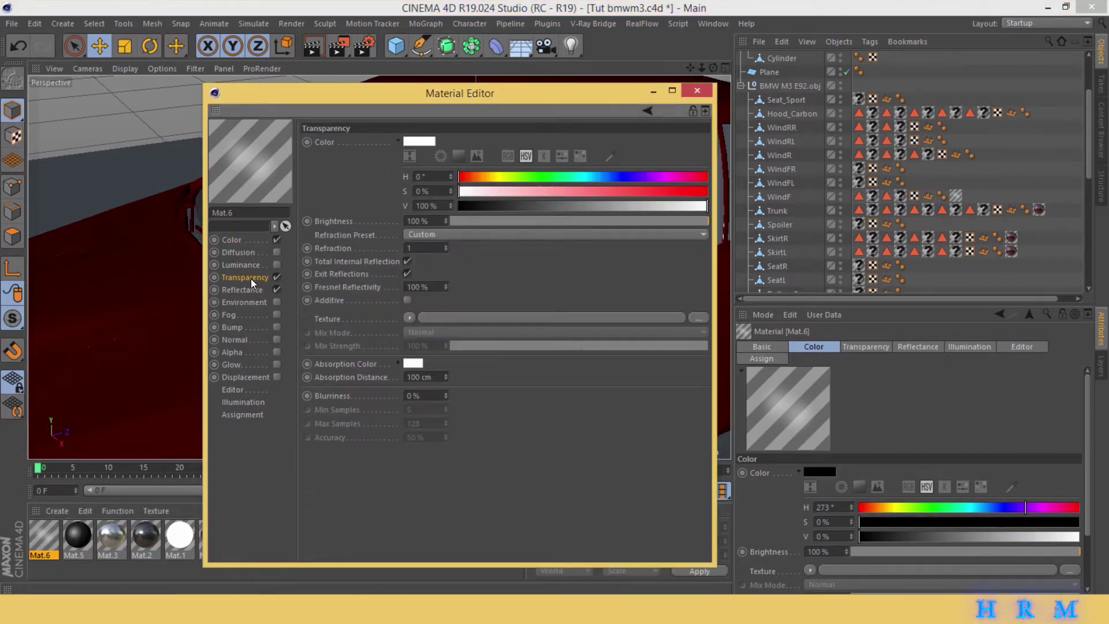
{"action": "left_click", "coordinate": [626, 219]}
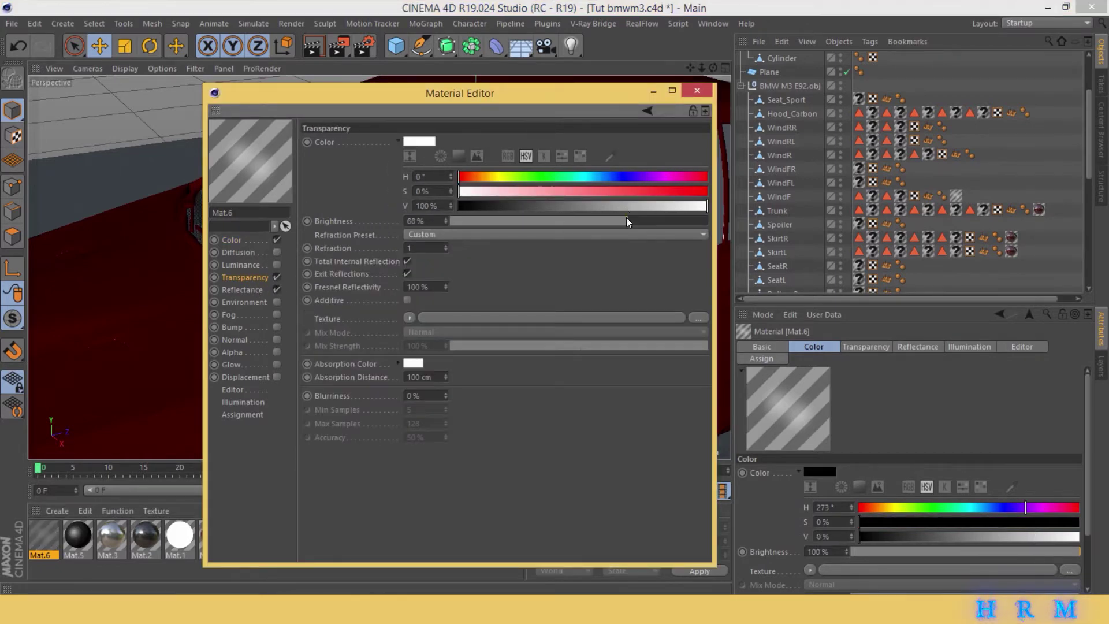
- Lower Mat.6's specular falloff, raise specular strength to 34%, and add an 11% GGX layer
{"action": "left_click", "coordinate": [261, 290]}
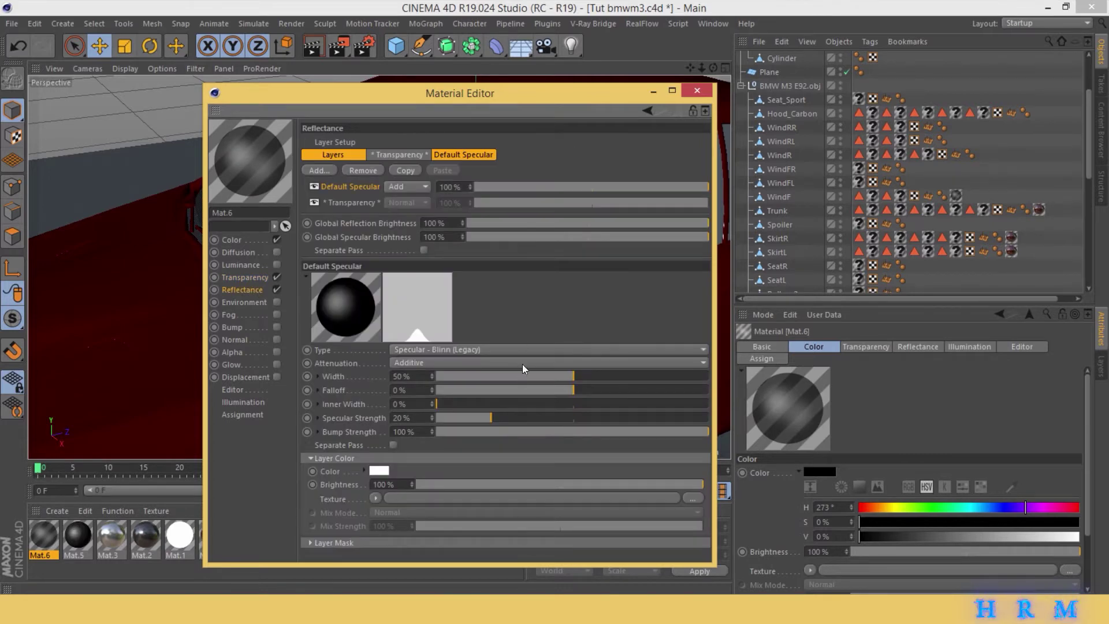
{"action": "left_click", "coordinate": [556, 390]}
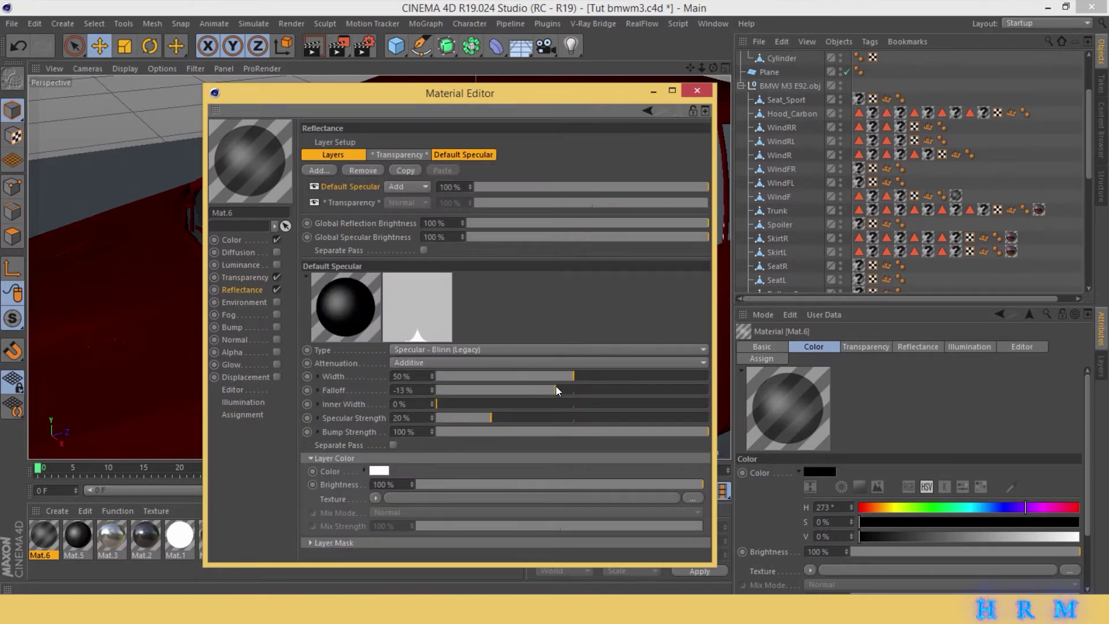
{"action": "left_click", "coordinate": [505, 418]}
{"action": "left_click_drag", "start_coordinate": [505, 417], "coordinate": [528, 417]}
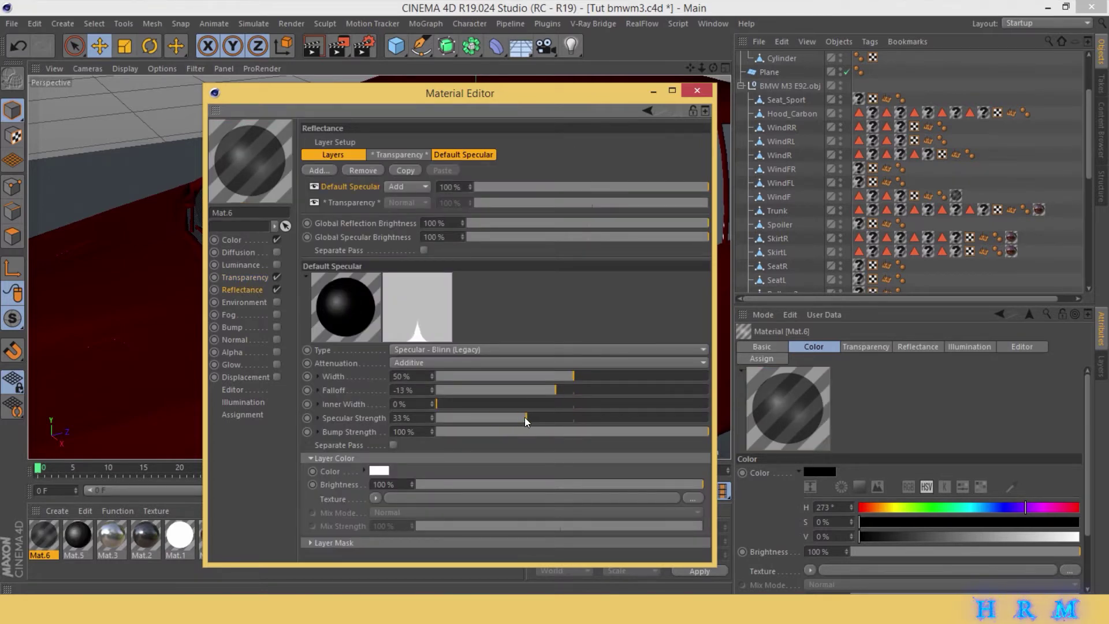
{"action": "left_click", "coordinate": [320, 172]}
{"action": "left_click", "coordinate": [496, 186]}
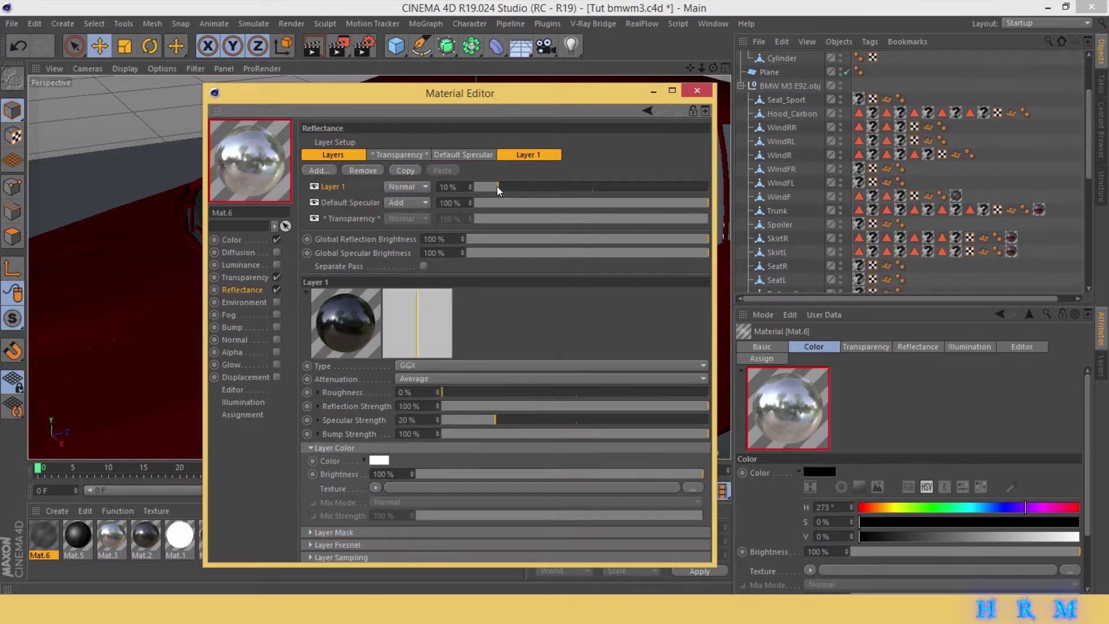
{"action": "left_click", "coordinate": [259, 277]}
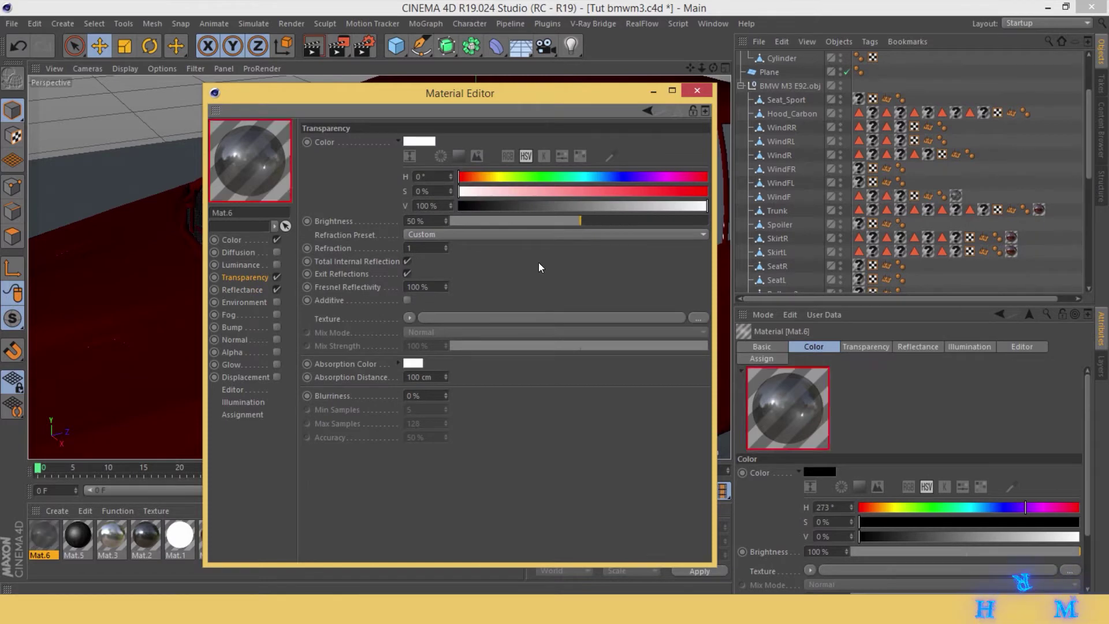
{"action": "left_click", "coordinate": [254, 290]}
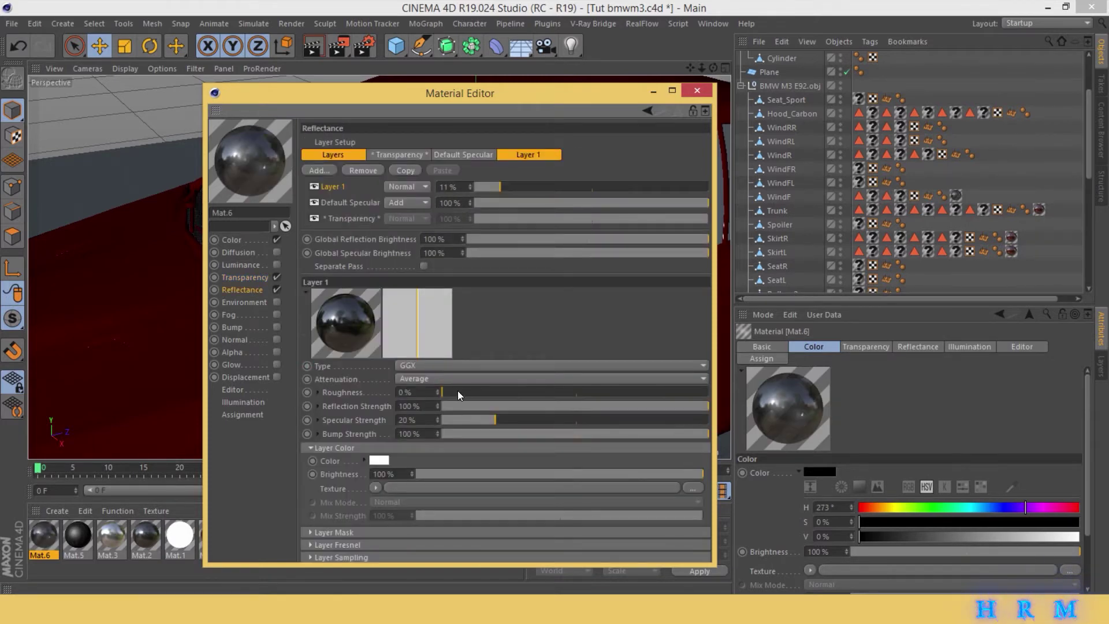
{"action": "left_click", "coordinate": [698, 96]}
- Apply Mat.6 to the WindFL, rear-left, WindR, WindRR and WindFR windows, checking from several angles
{"action": "mouse_move", "coordinate": [39, 532]}
{"action": "left_mouse_down"}
{"action": "mouse_move", "coordinate": [592, 272]}
{"action": "mouse_move", "coordinate": [379, 267]}
{"action": "mouse_move", "coordinate": [691, 70]}
{"action": "left_mouse_up"}
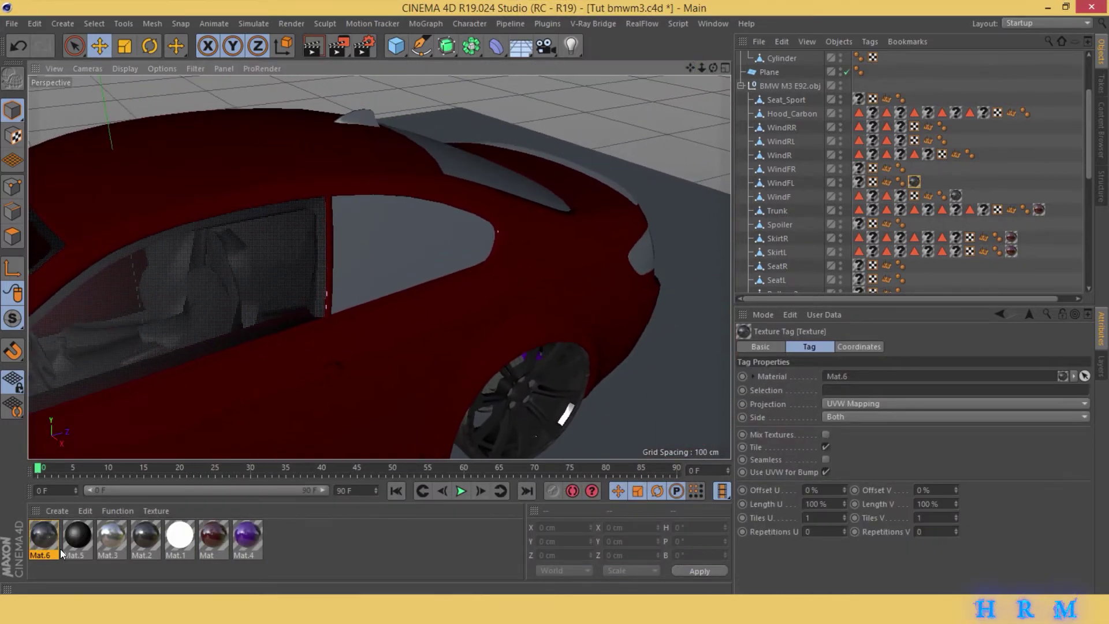
{"action": "left_click_drag", "start_coordinate": [55, 543], "coordinate": [345, 254]}
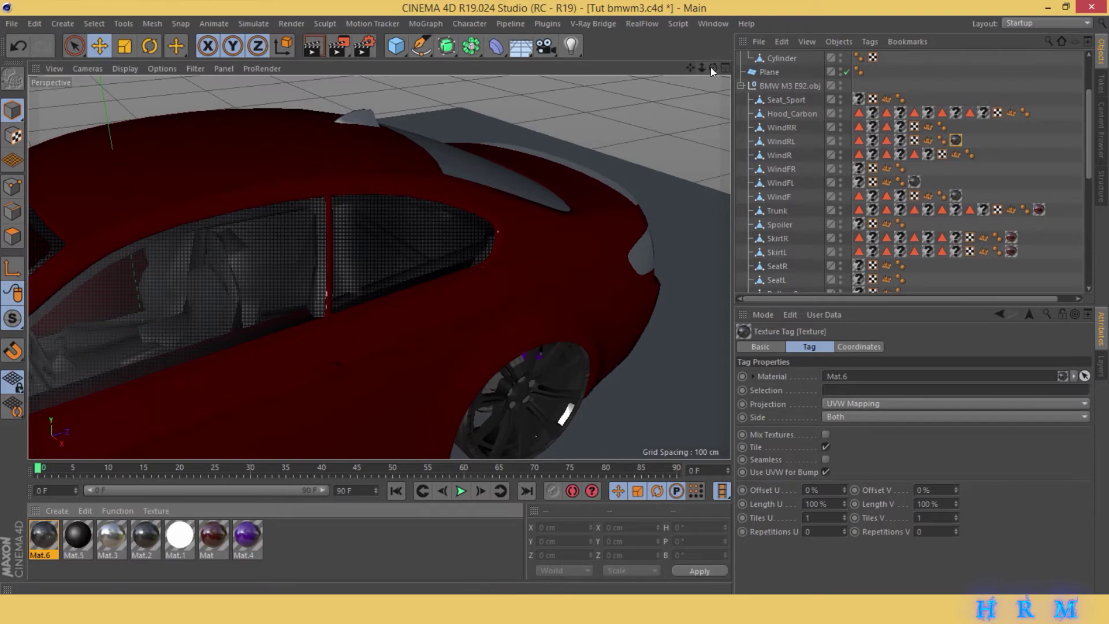
{"action": "left_click_drag", "start_coordinate": [713, 67], "coordinate": [635, 145]}
{"action": "left_click_drag", "start_coordinate": [43, 537], "coordinate": [590, 220]}
{"action": "left_click_drag", "start_coordinate": [701, 67], "coordinate": [681, 144]}
{"action": "left_click_drag", "start_coordinate": [43, 537], "coordinate": [654, 348]}
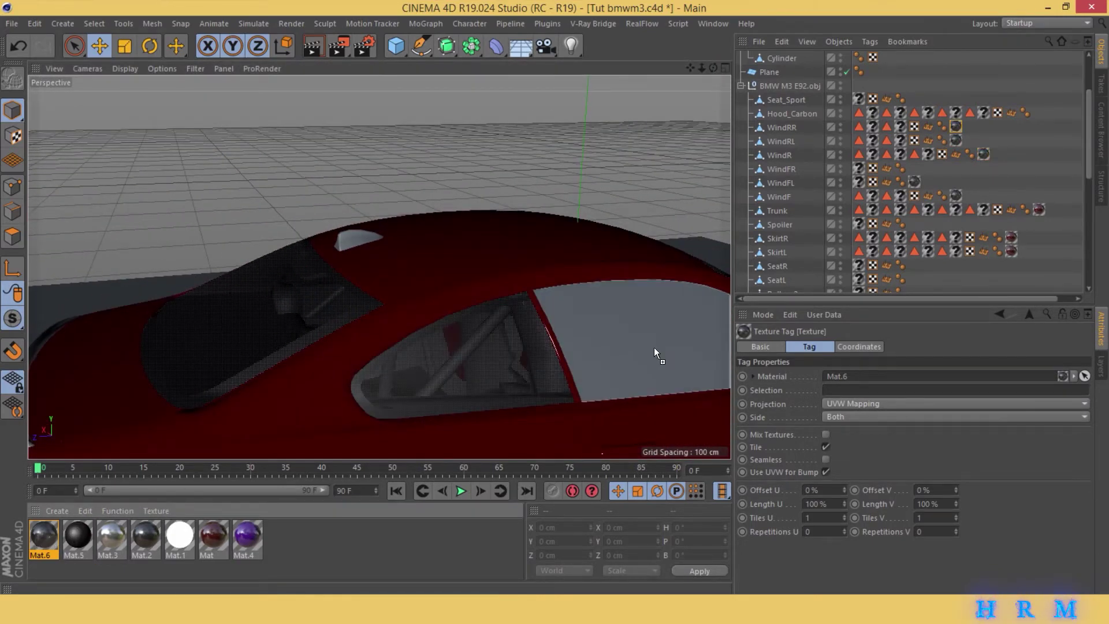
{"action": "mouse_move", "coordinate": [700, 68]}
{"action": "left_mouse_down"}
{"action": "mouse_move", "coordinate": [711, 65]}
{"action": "mouse_move", "coordinate": [692, 66]}
{"action": "mouse_move", "coordinate": [664, 144]}
{"action": "mouse_move", "coordinate": [673, 156]}
{"action": "left_mouse_up"}
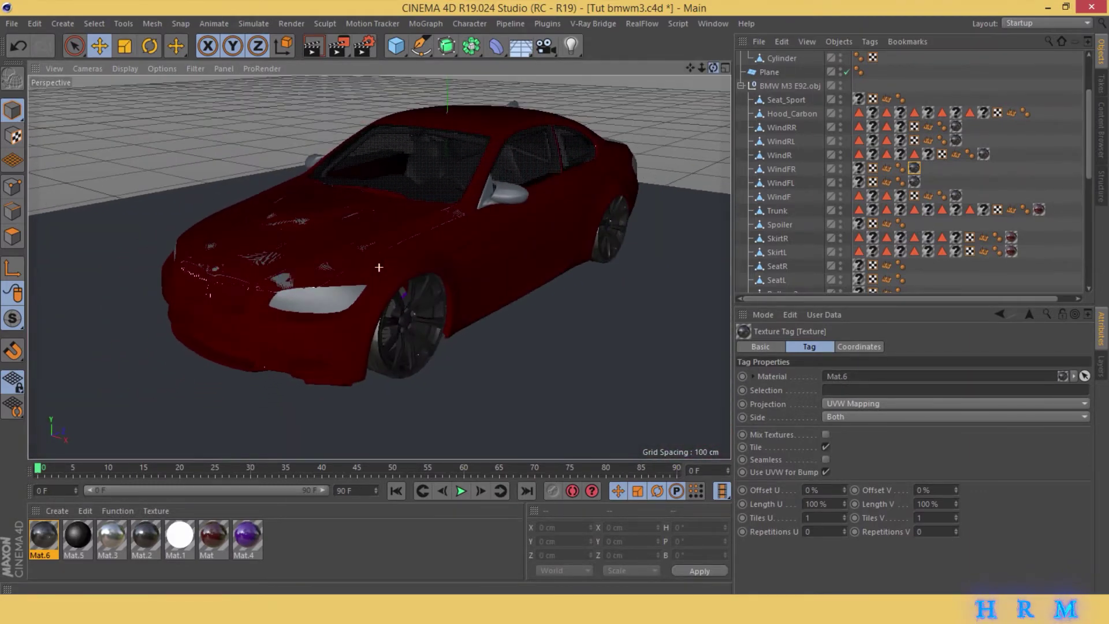
{"action": "left_click_drag", "start_coordinate": [712, 67], "coordinate": [827, 112]}
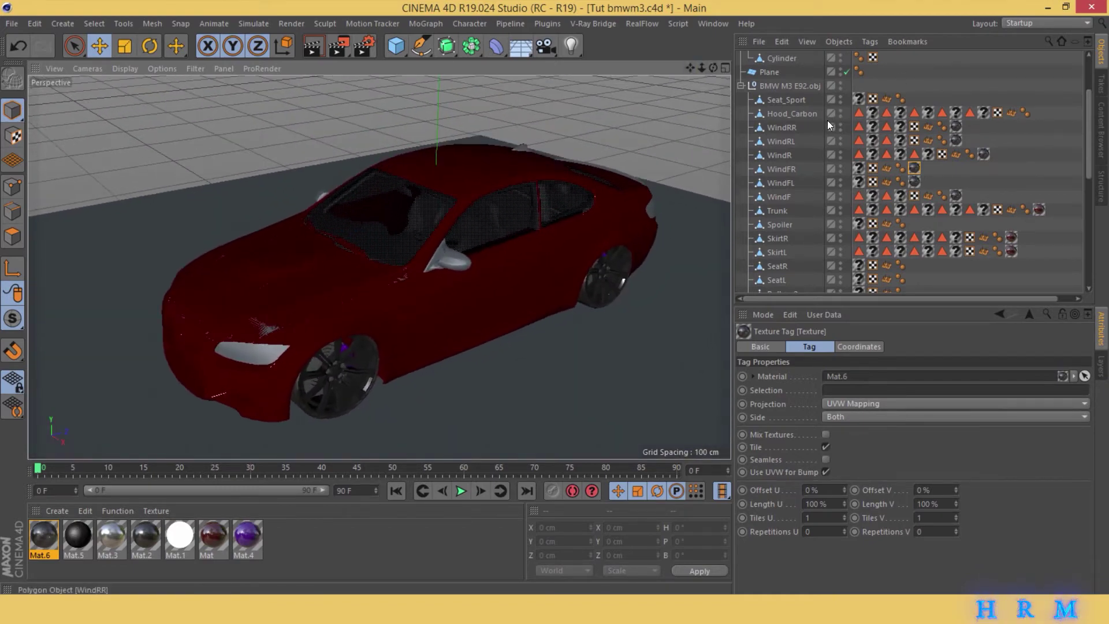
{"action": "mouse_move", "coordinate": [713, 67]}
{"action": "left_mouse_down"}
{"action": "mouse_move", "coordinate": [682, 115]}
{"action": "mouse_move", "coordinate": [589, 146]}
{"action": "left_mouse_up"}
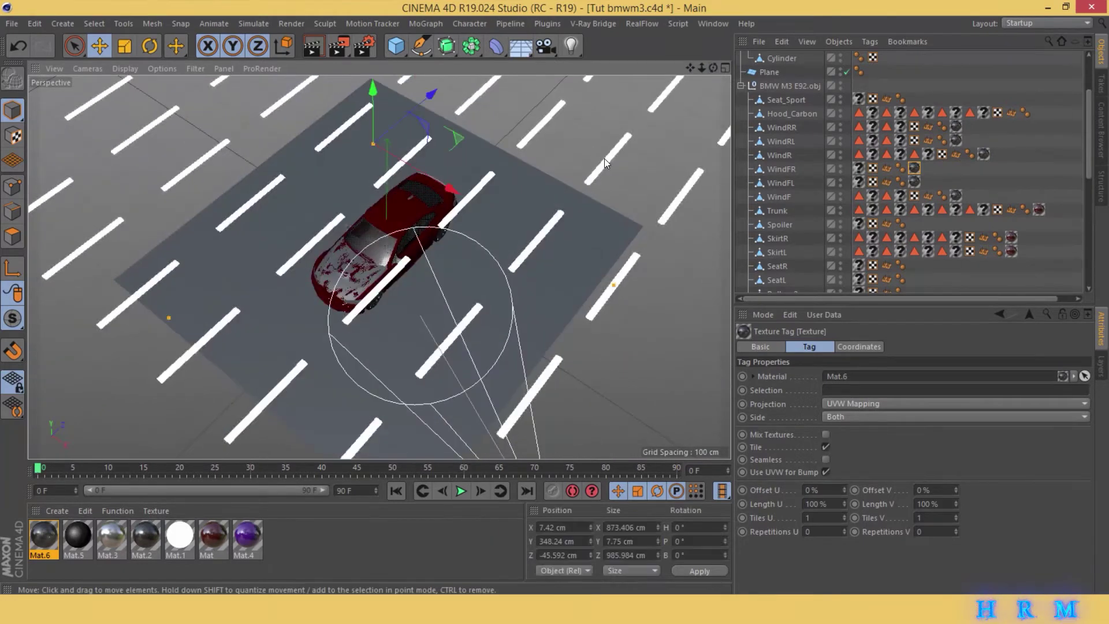
- Set the floor stripe Cloner's count to 10 along X and 6 along Z
{"action": "left_click", "coordinate": [604, 158]}
{"action": "scroll", "coordinate": [795, 217], "scroll_direction": "up", "scroll_amount": 2}
{"action": "scroll", "coordinate": [795, 226], "scroll_direction": "up", "scroll_amount": 2}
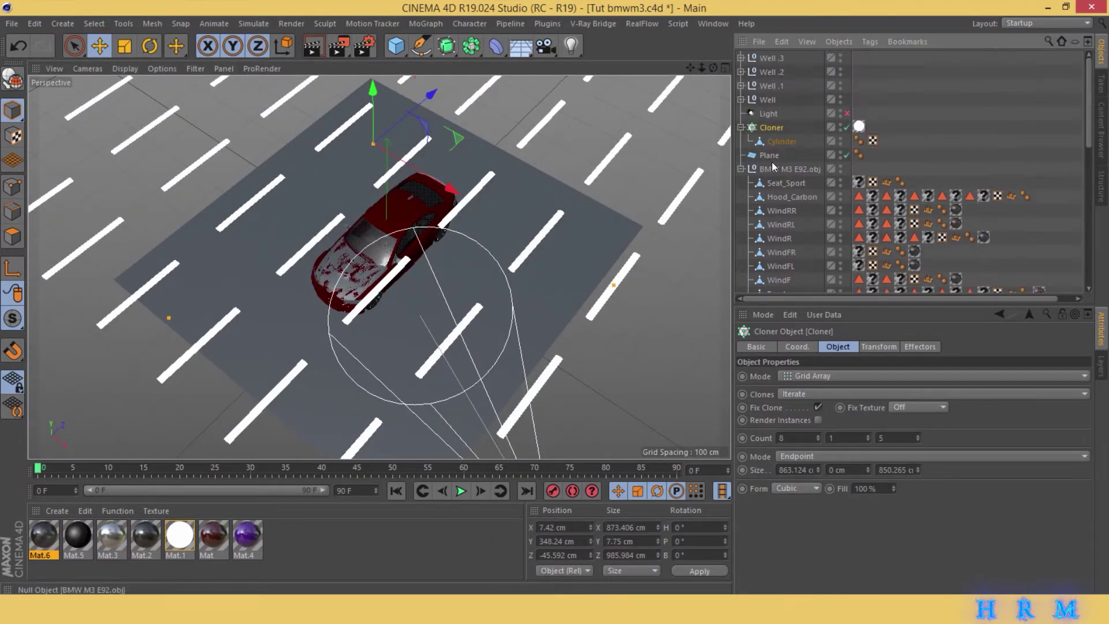
{"action": "left_click", "coordinate": [817, 435]}
{"action": "left_click", "coordinate": [817, 434]}
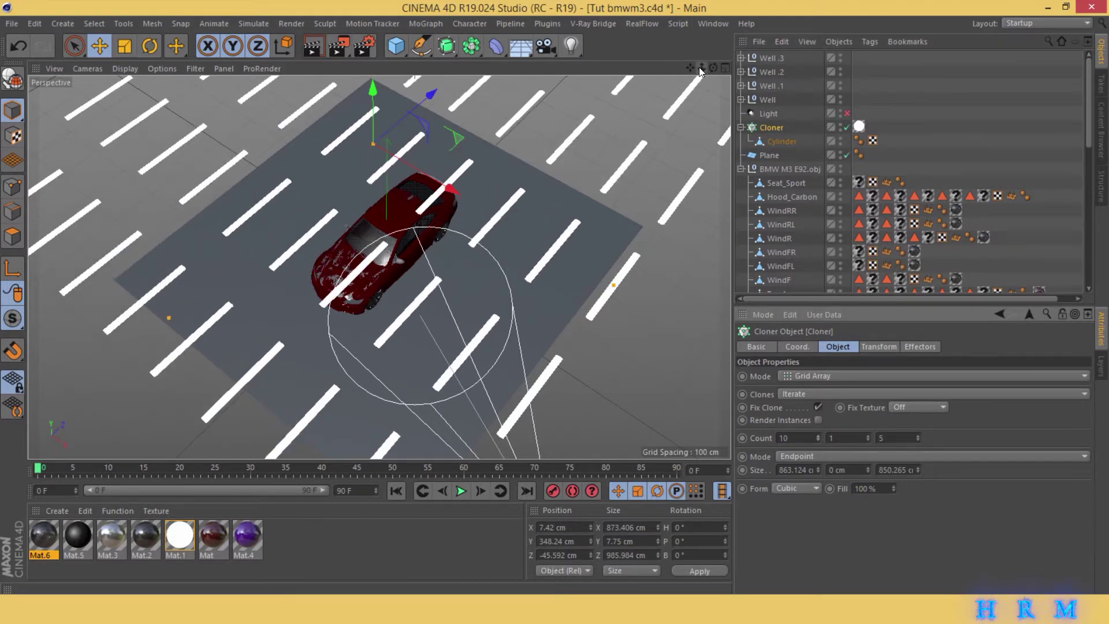
{"action": "left_click", "coordinate": [917, 435]}
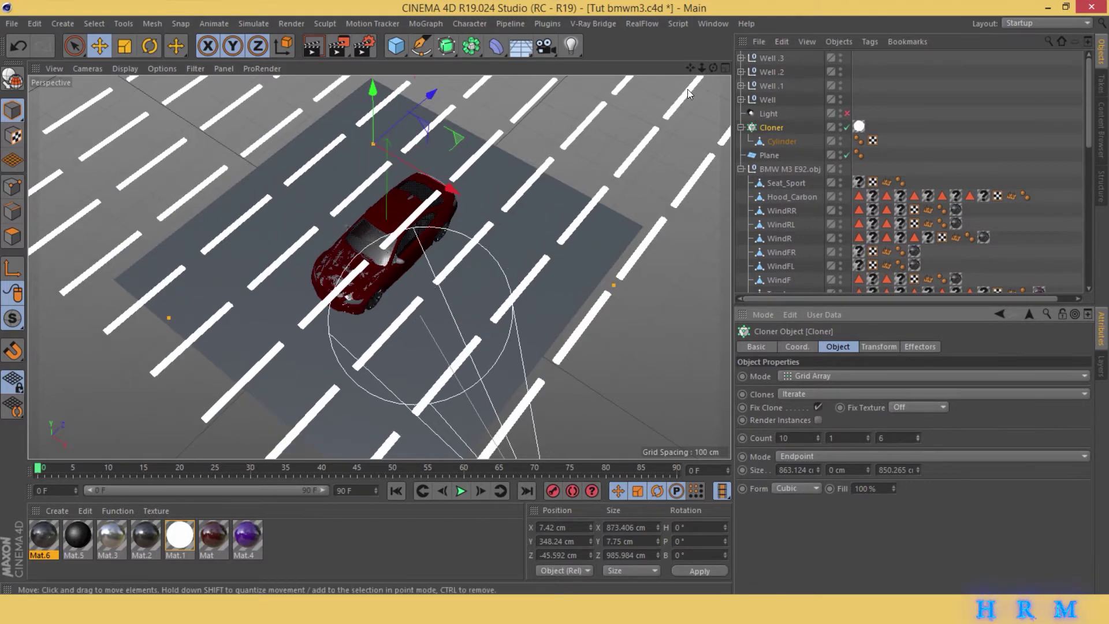
{"action": "left_click_drag", "start_coordinate": [701, 68], "coordinate": [722, 68]}
{"action": "scroll", "coordinate": [379, 268], "scroll_direction": "down", "scroll_amount": 4}
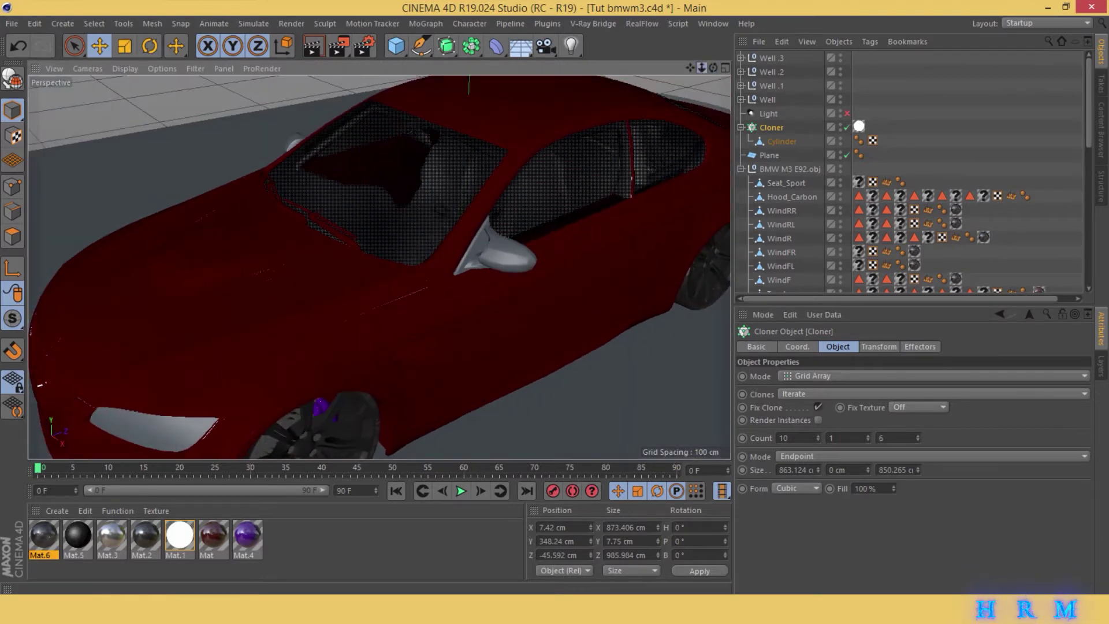
{"action": "scroll", "coordinate": [379, 267], "scroll_direction": "down", "scroll_amount": 4}
- Create Mat.7 using the cream marble tile image as colour, wrapped in a Filter at -20% saturation
{"action": "double_click", "coordinate": [294, 543]}
{"action": "double_click", "coordinate": [52, 537]}
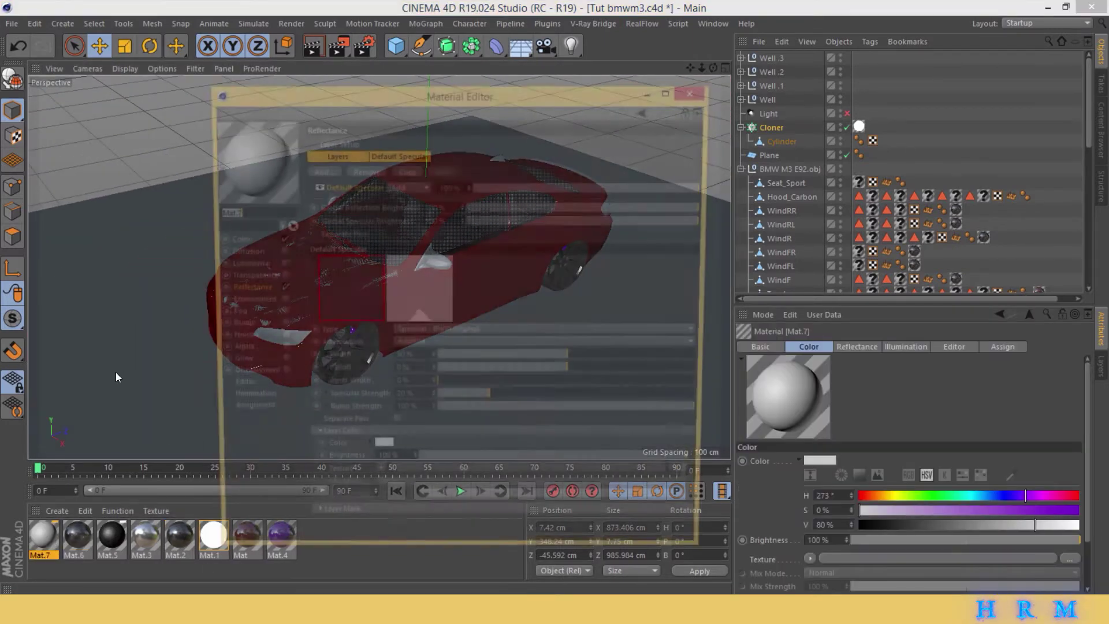
{"action": "left_click", "coordinate": [242, 289]}
{"action": "left_click", "coordinate": [690, 239]}
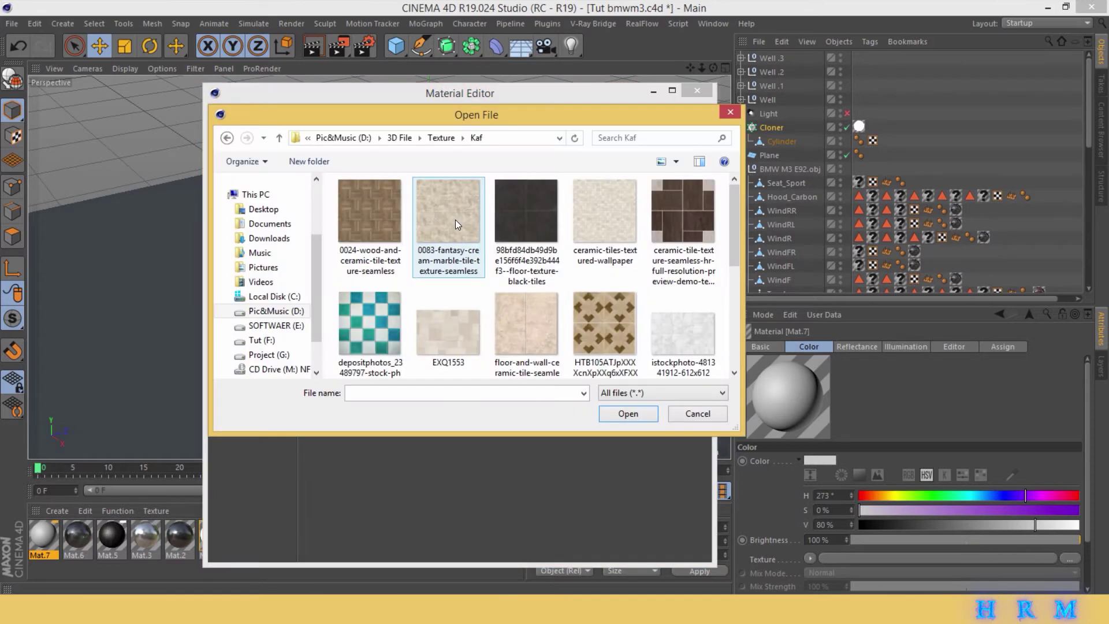
{"action": "double_click", "coordinate": [455, 219]}
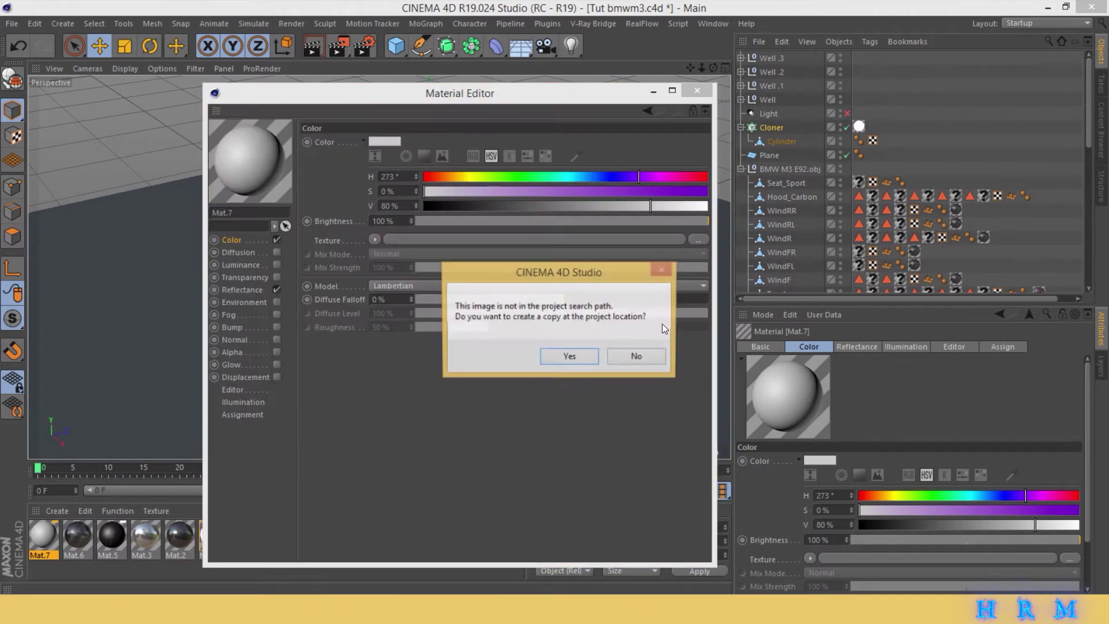
{"action": "left_click", "coordinate": [638, 357]}
{"action": "left_click", "coordinate": [376, 238]}
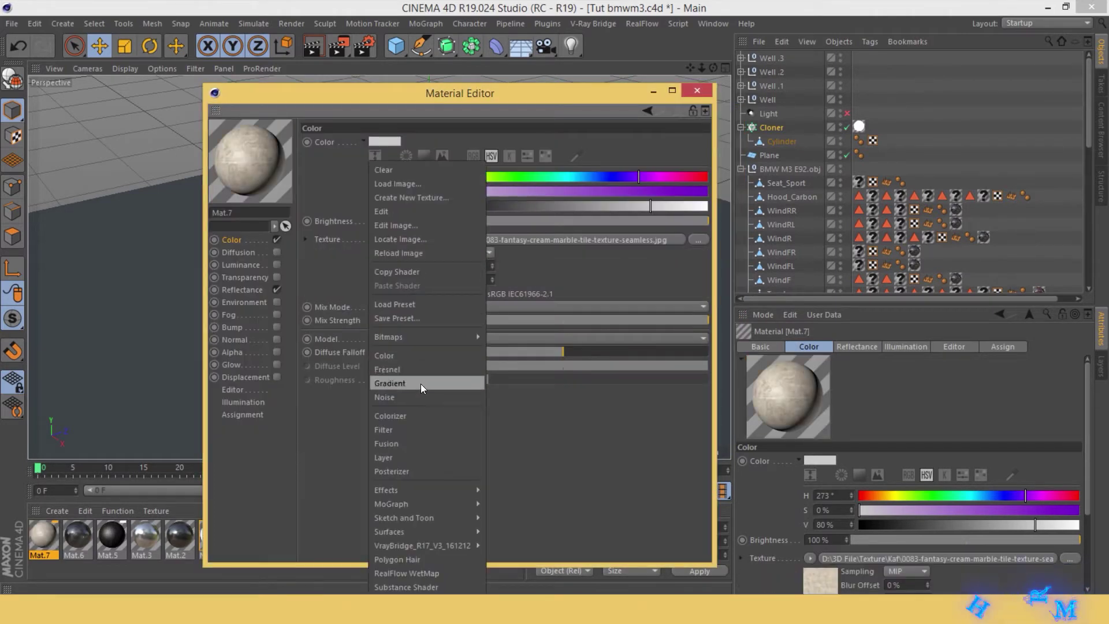
{"action": "key", "text": "Escape"}
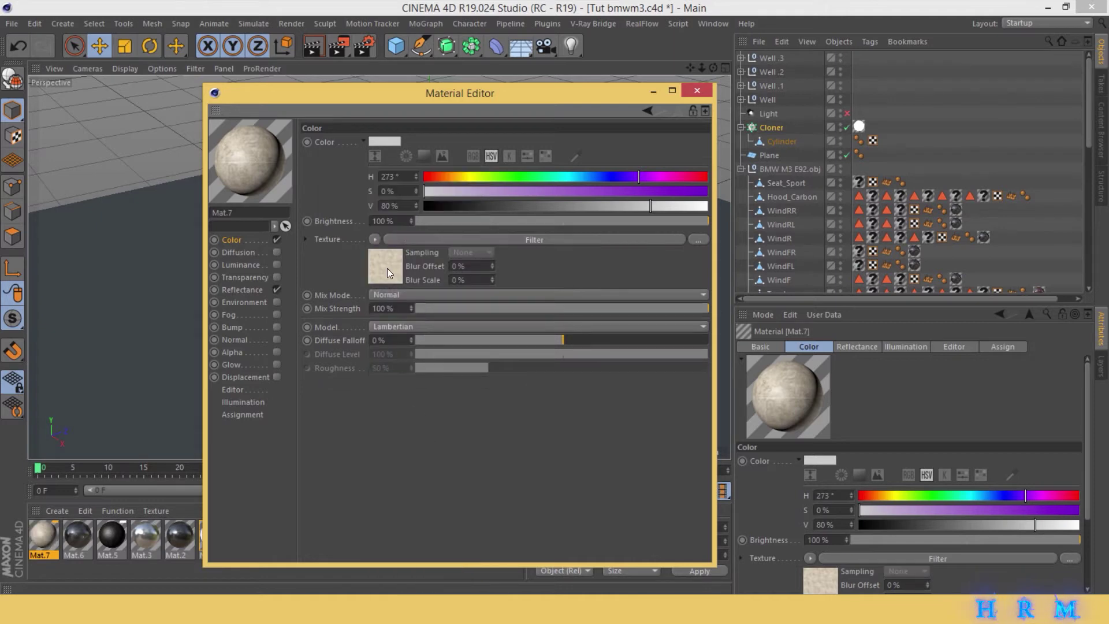
{"action": "left_click", "coordinate": [386, 268]}
{"action": "left_click", "coordinate": [532, 320]}
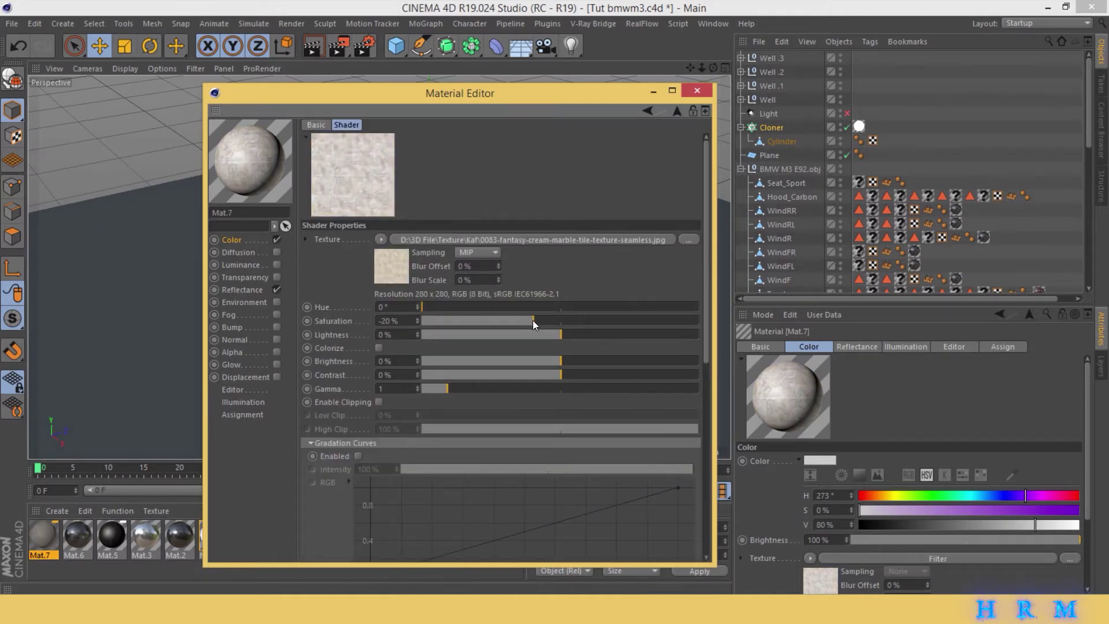
{"action": "left_click", "coordinate": [243, 290]}
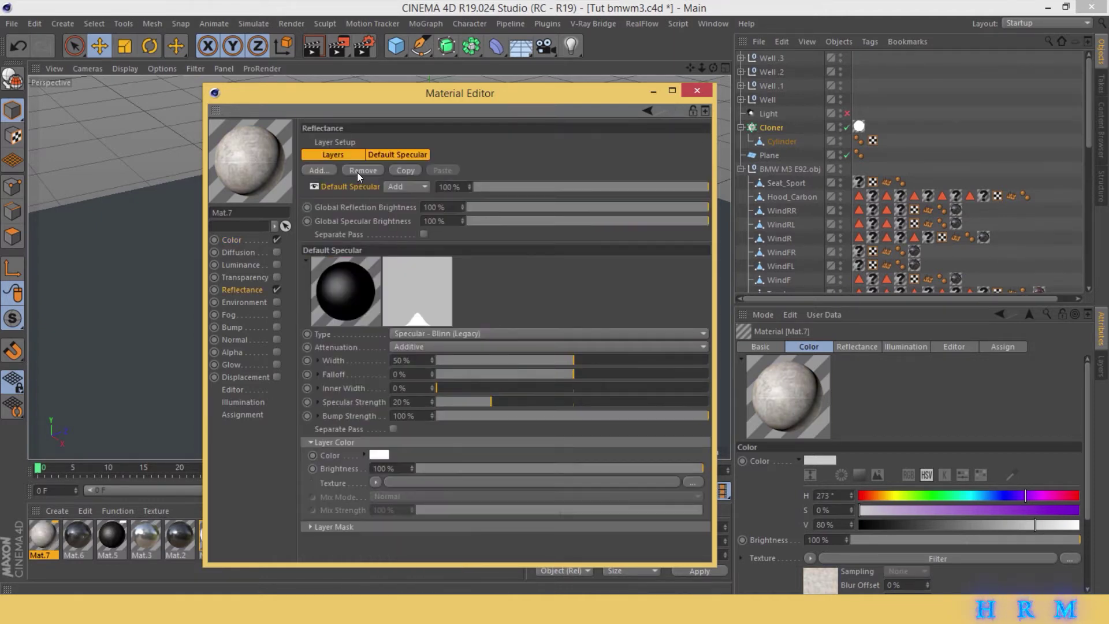
- Soften Mat.7's specular falloff and add a GGX reflection layer at 20% strength
{"action": "left_click", "coordinate": [556, 374]}
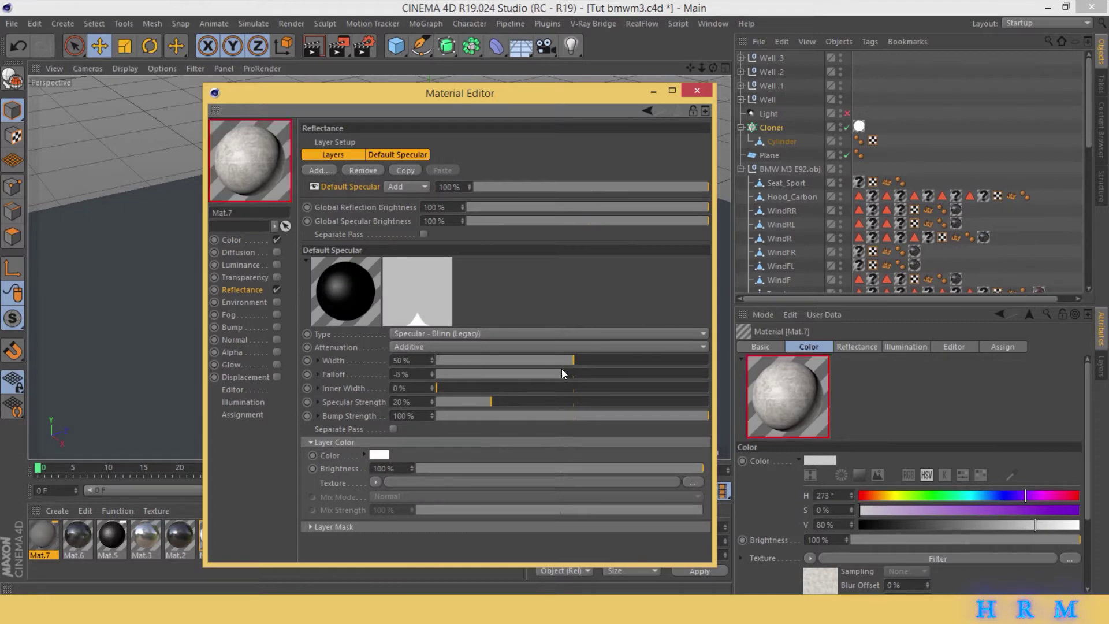
{"action": "left_click", "coordinate": [324, 173]}
{"action": "left_click", "coordinate": [360, 186]}
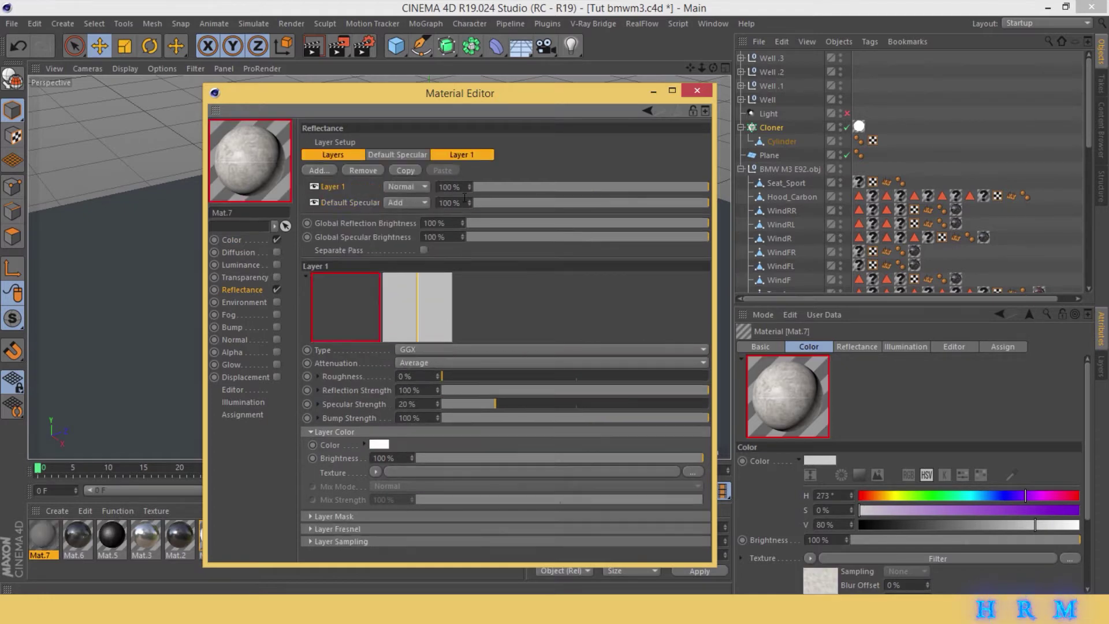
{"action": "left_click", "coordinate": [546, 187]}
{"action": "left_click_drag", "start_coordinate": [547, 187], "coordinate": [532, 187]}
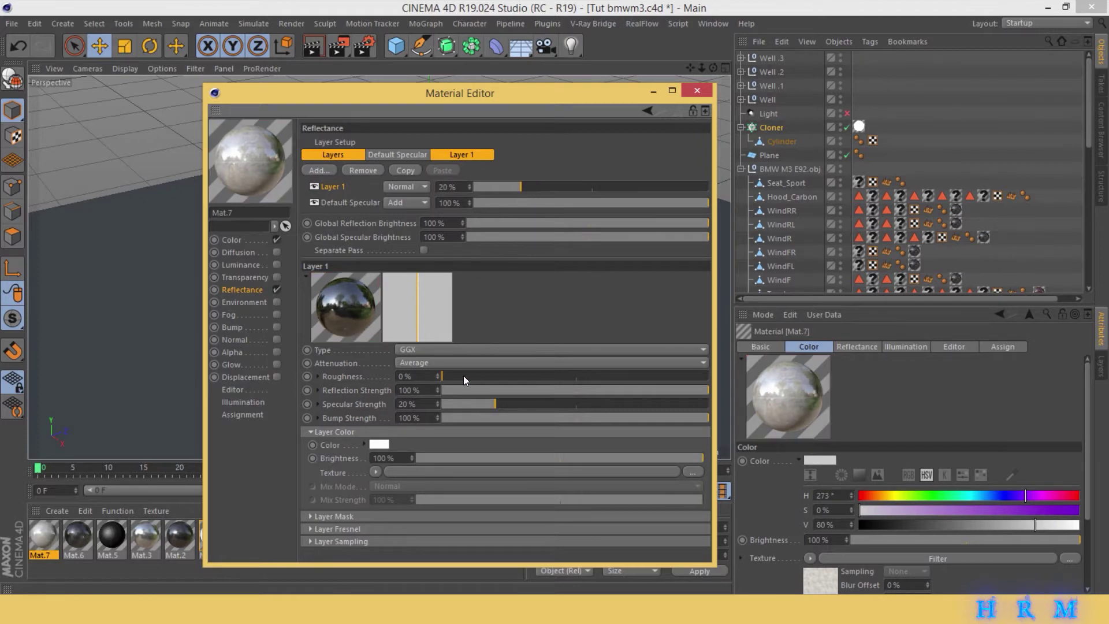
- Drive the GGX layer's roughness with the tileable marble image and set roughness to 43%
{"action": "left_click", "coordinate": [320, 376]}
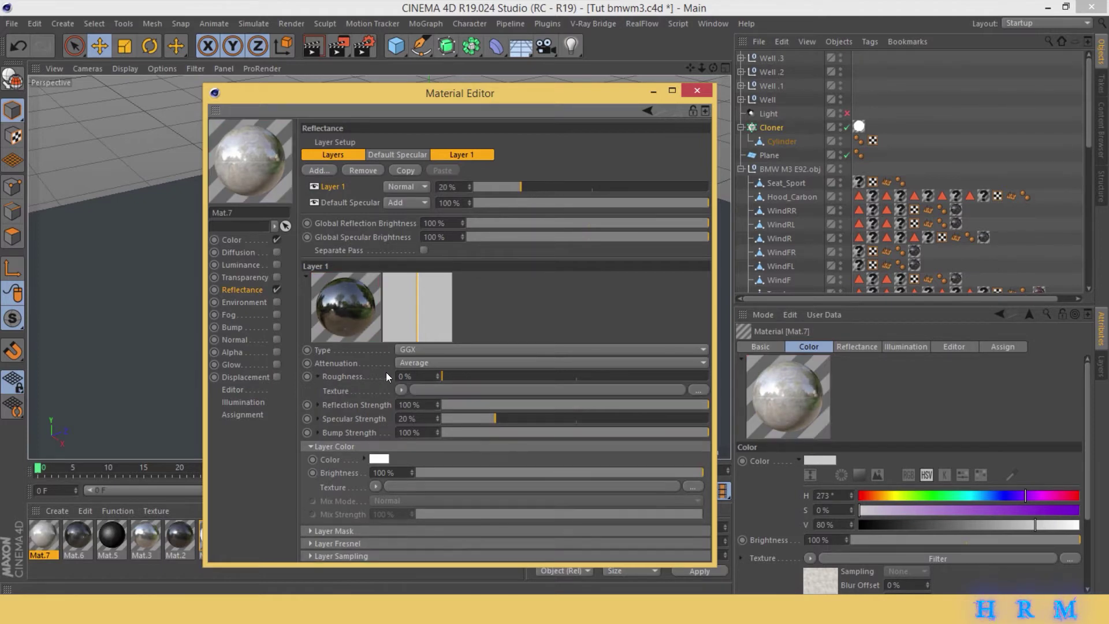
{"action": "left_click", "coordinate": [696, 390]}
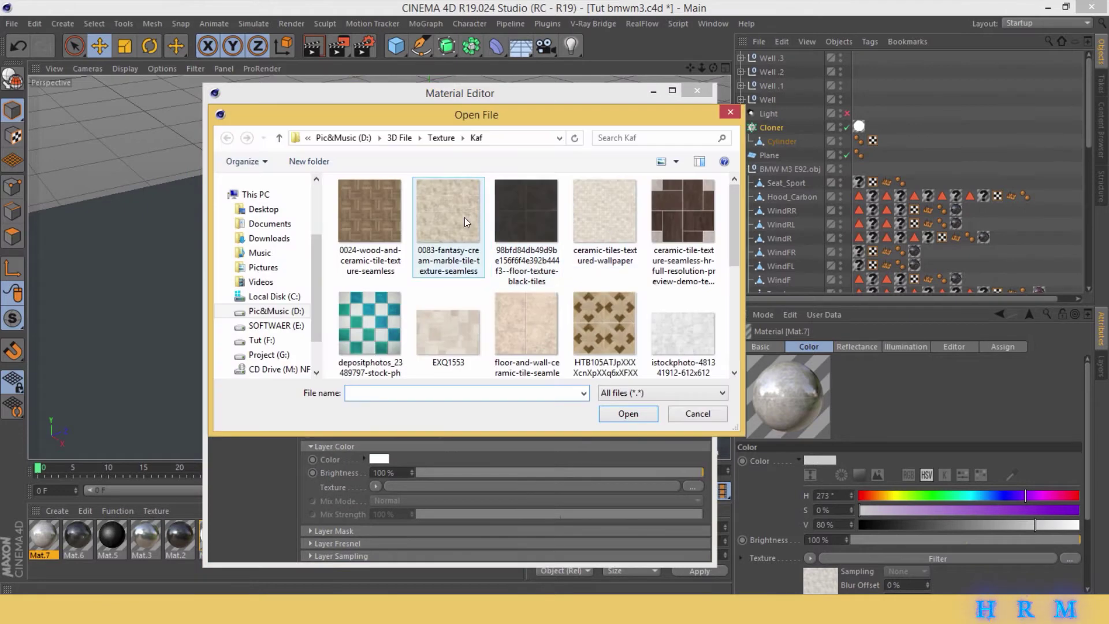
{"action": "left_click", "coordinate": [464, 217]}
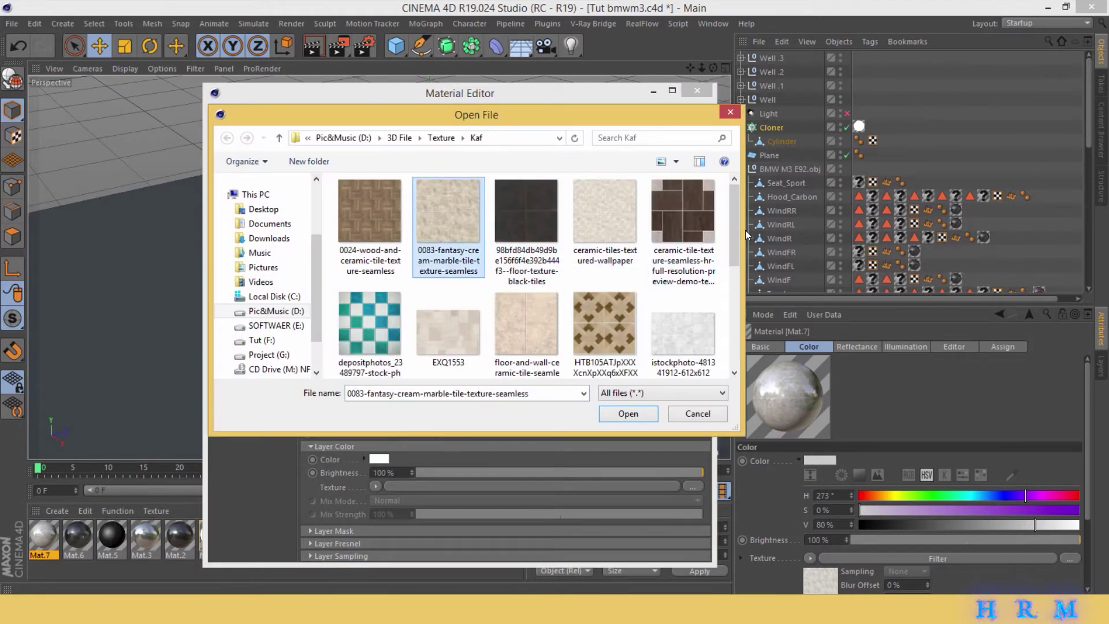
{"action": "scroll", "coordinate": [743, 248], "scroll_direction": "down", "scroll_amount": 2}
{"action": "left_click", "coordinate": [698, 340]}
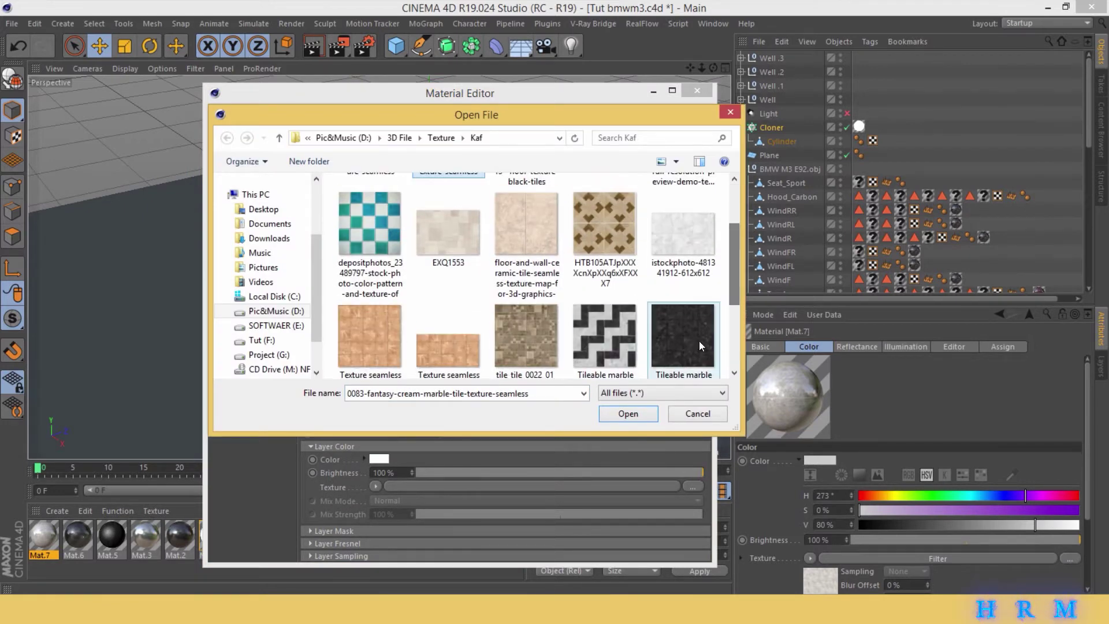
{"action": "left_click", "coordinate": [634, 355]}
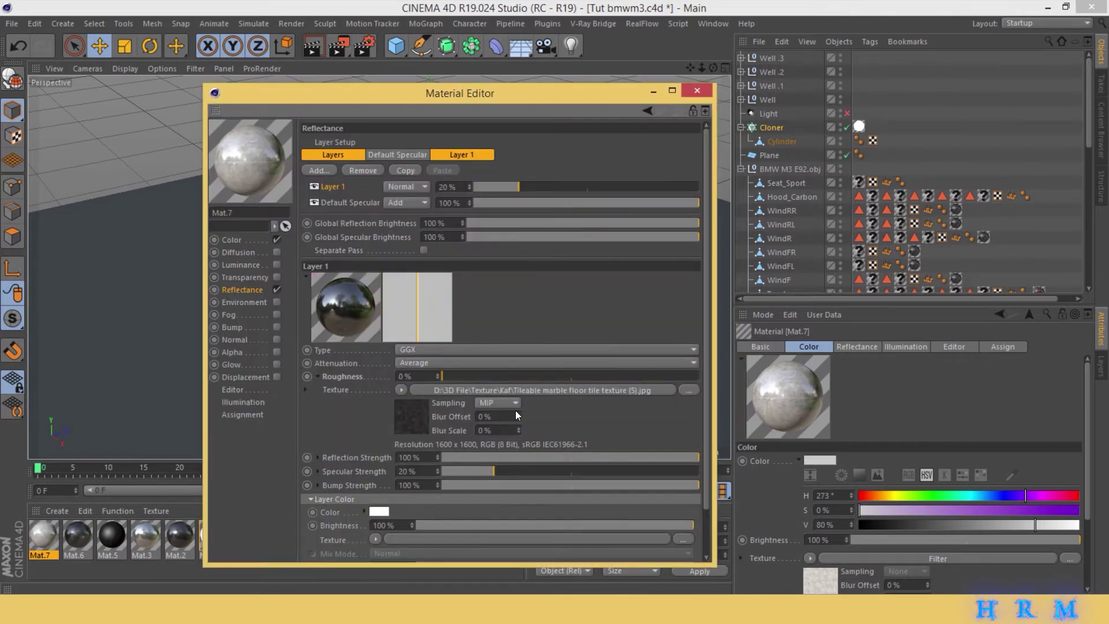
{"action": "left_click_drag", "start_coordinate": [482, 375], "coordinate": [551, 376]}
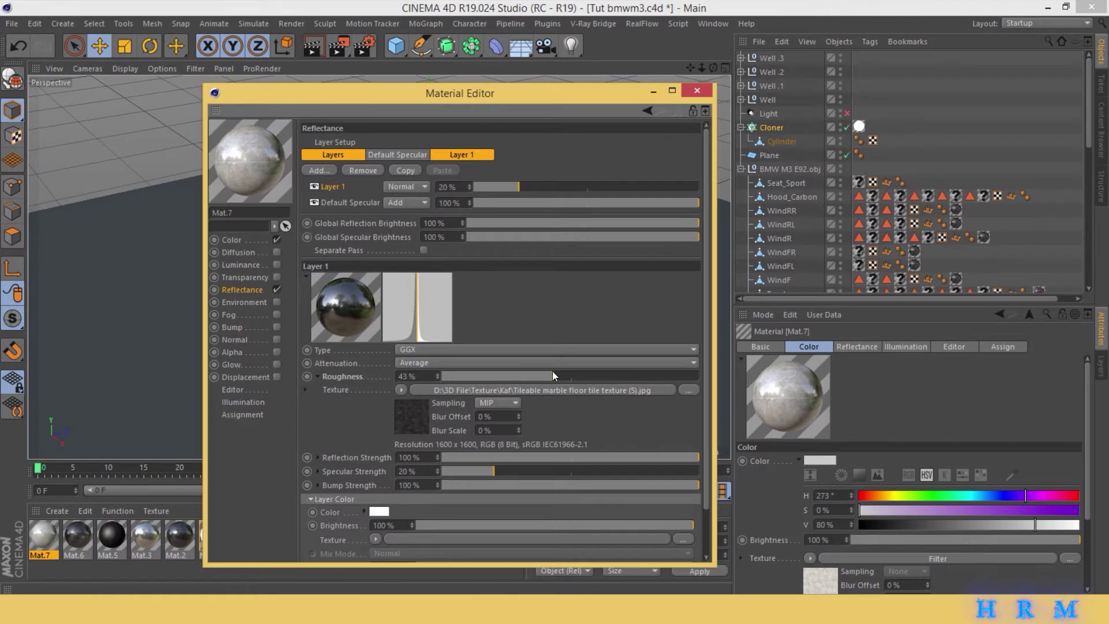
{"action": "left_click", "coordinate": [234, 327]}
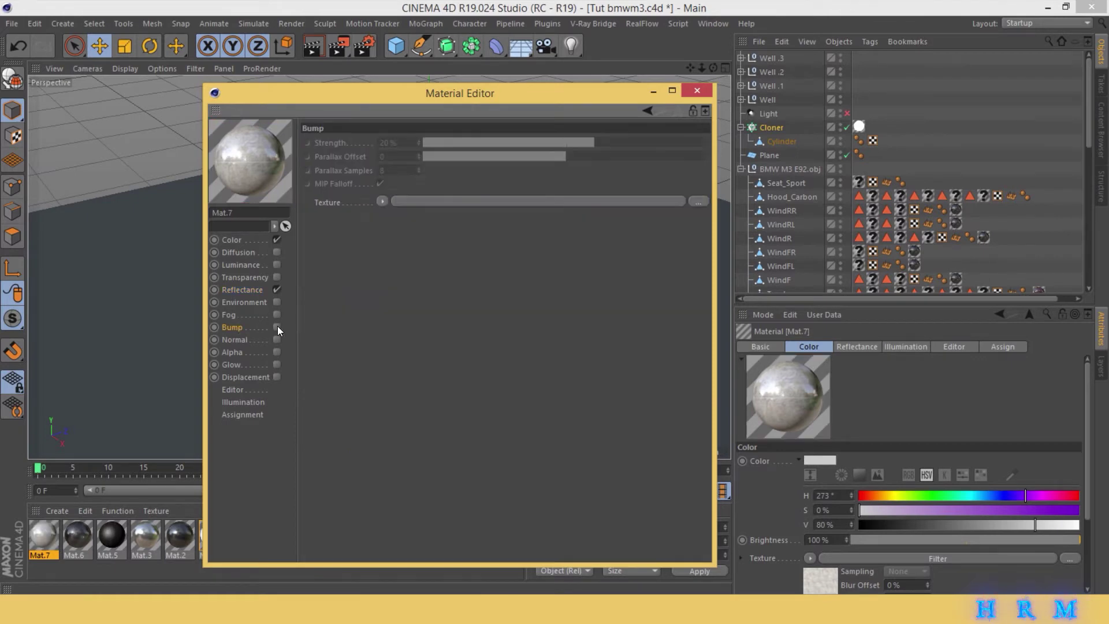
- Enable Mat.7's bump using a Cranal Noise texture at 5% strength, then close the editor
{"action": "left_click", "coordinate": [277, 327]}
{"action": "left_click", "coordinate": [382, 201]}
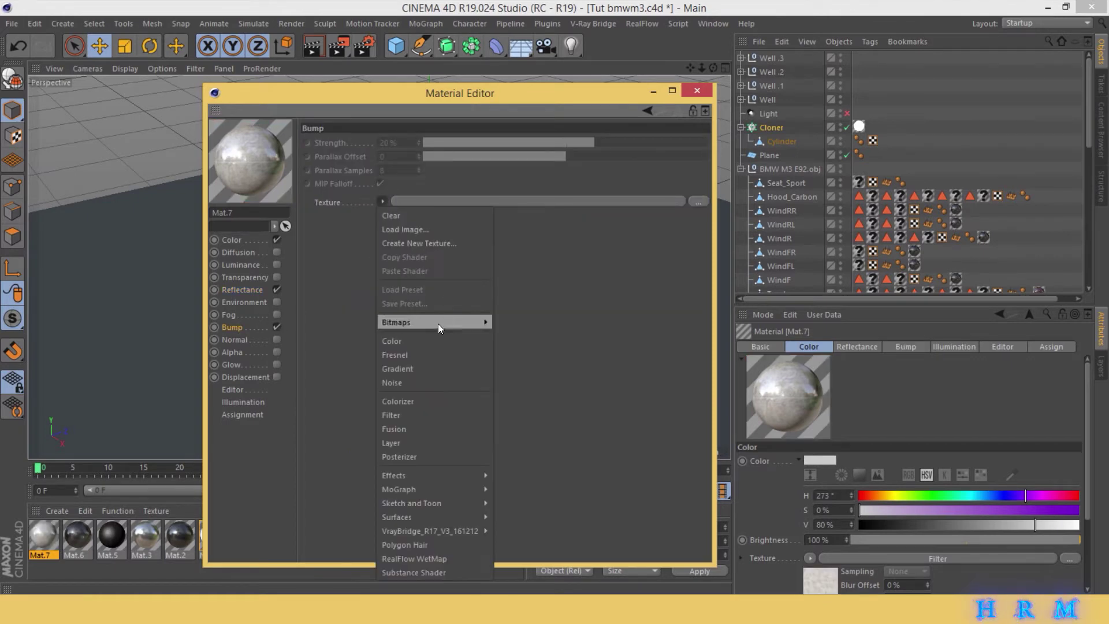
{"action": "left_click", "coordinate": [408, 383]}
{"action": "left_click", "coordinate": [388, 199]}
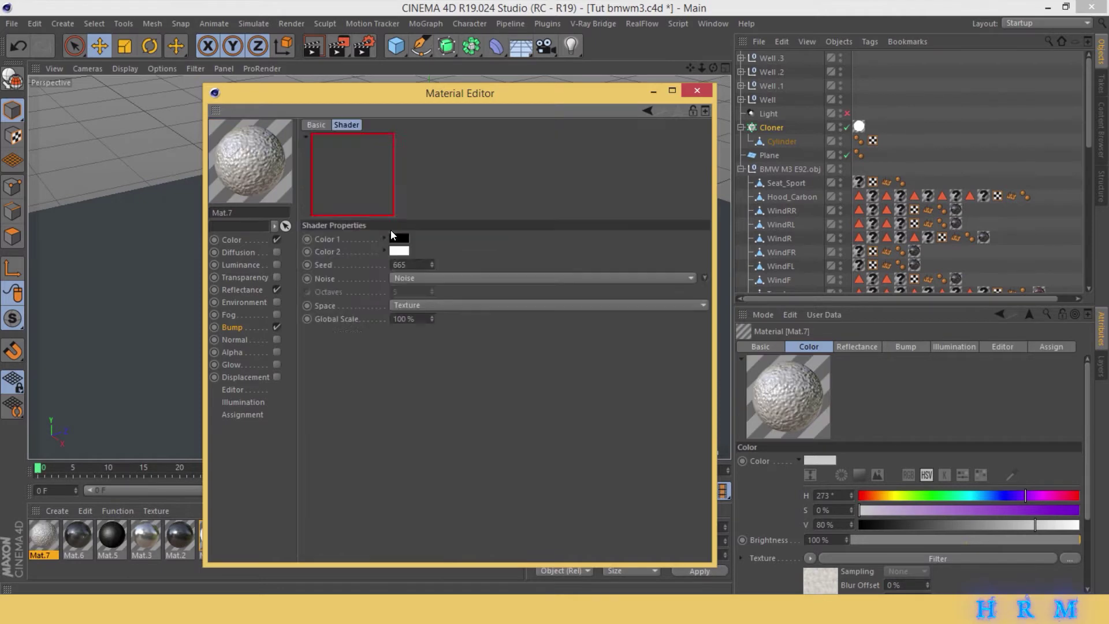
{"action": "left_click", "coordinate": [470, 279]}
{"action": "left_click", "coordinate": [468, 211]}
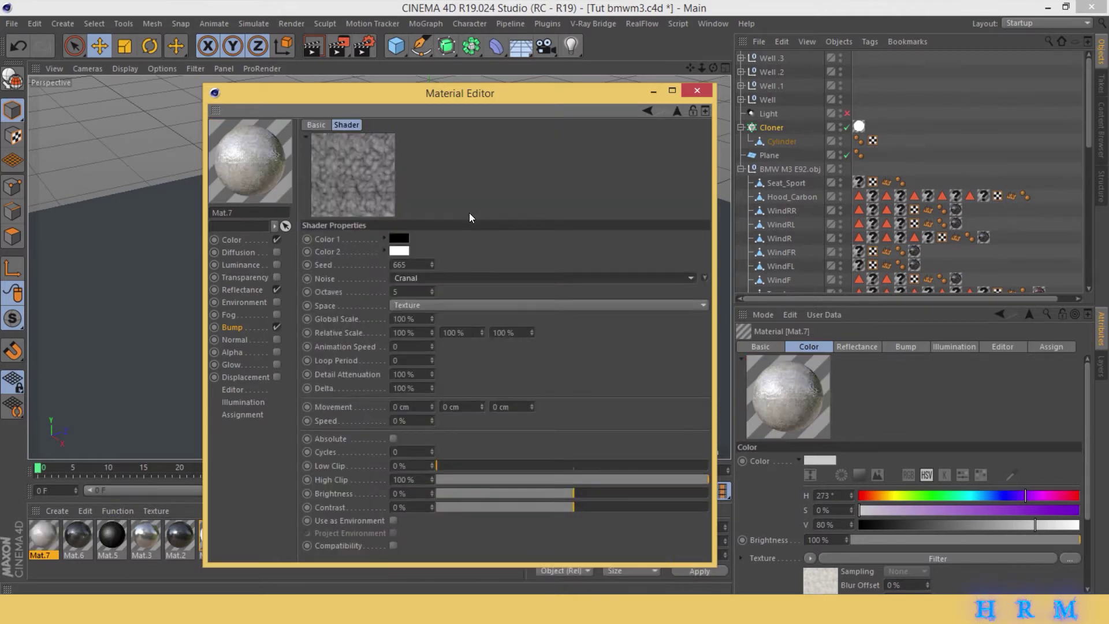
{"action": "left_click", "coordinate": [237, 327]}
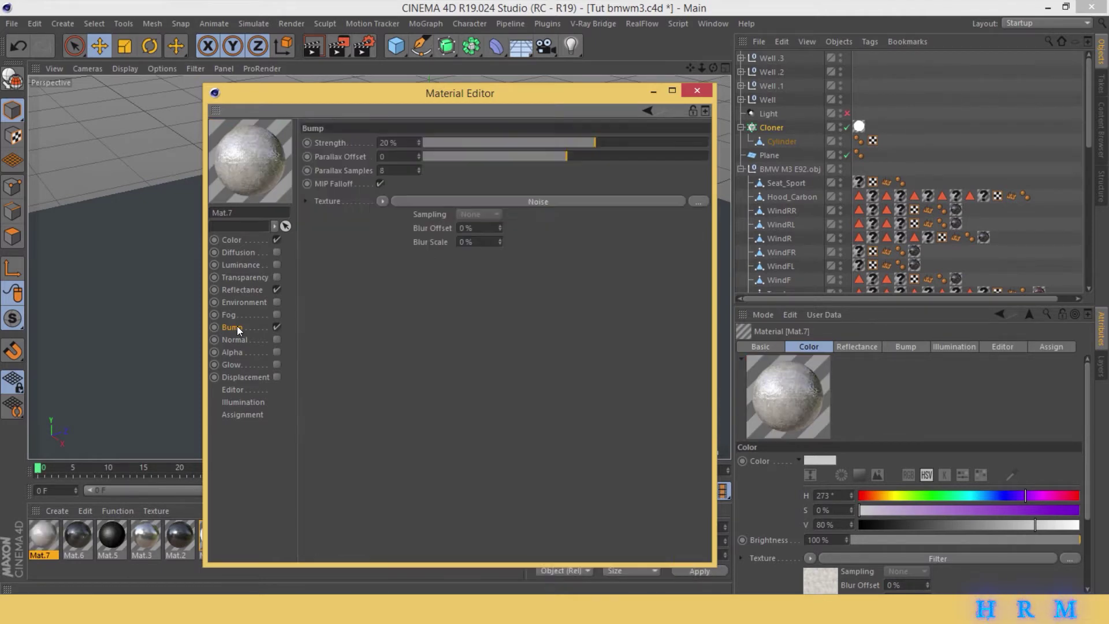
{"action": "left_click", "coordinate": [573, 143]}
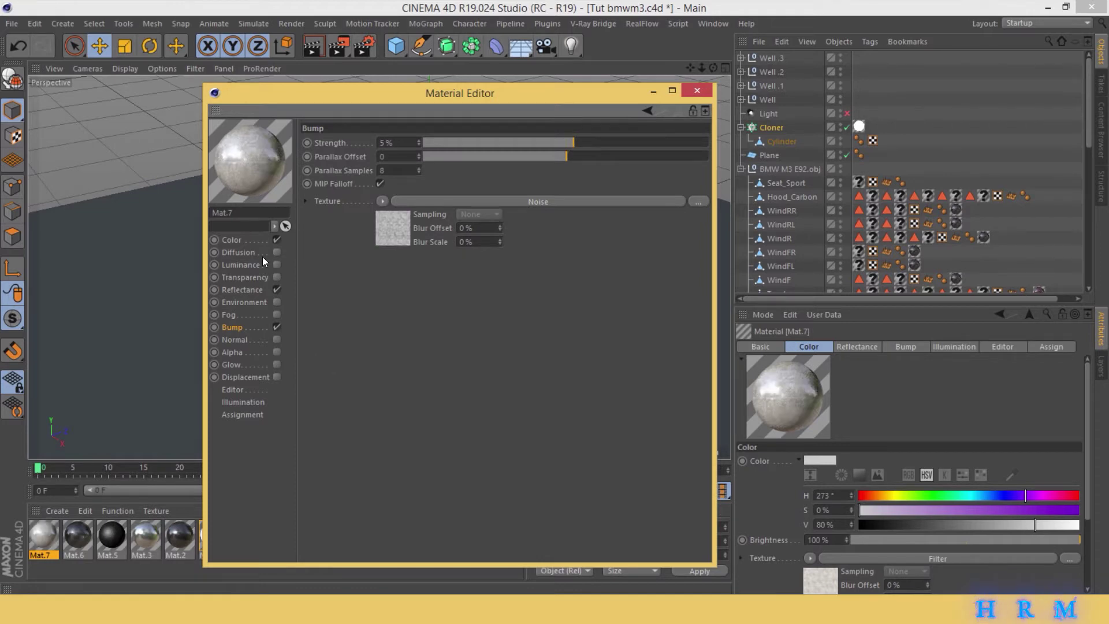
{"action": "left_click", "coordinate": [696, 90]}
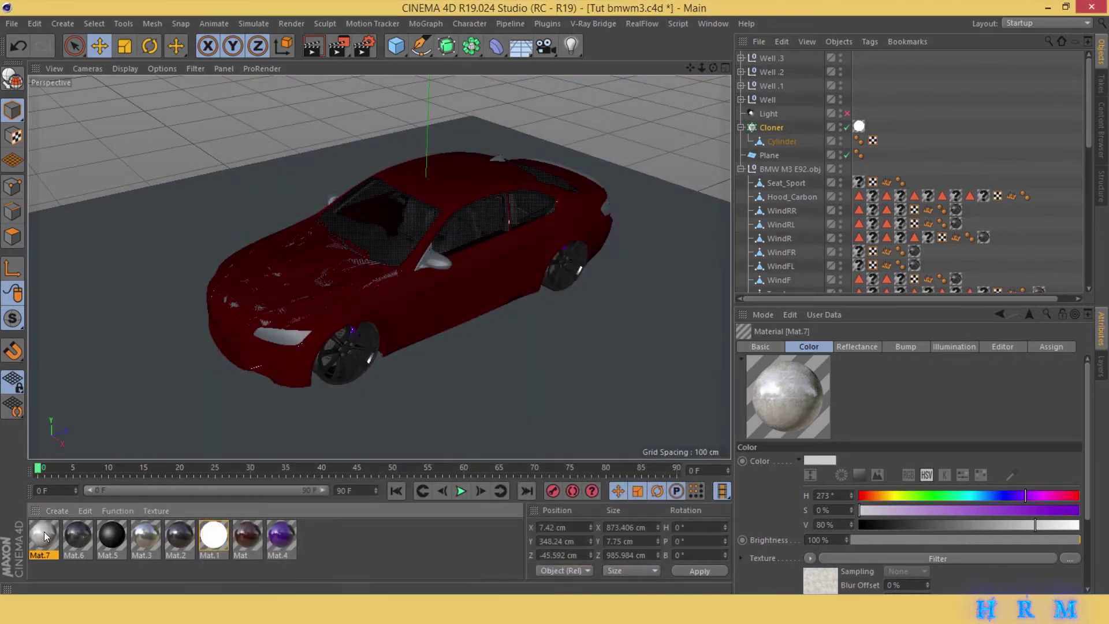
- Apply Mat.7 to the floor plane with Cubic projection and 70% Length U and V
{"action": "left_click_drag", "start_coordinate": [44, 534], "coordinate": [589, 331]}
{"action": "left_click", "coordinate": [895, 403]}
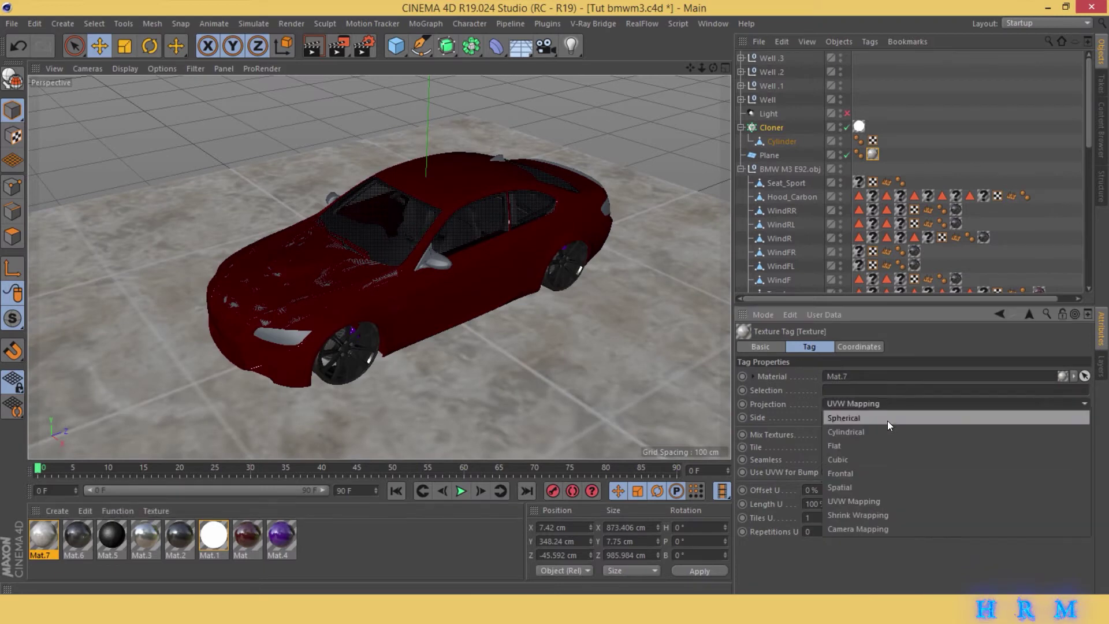
{"action": "left_click", "coordinate": [869, 453]}
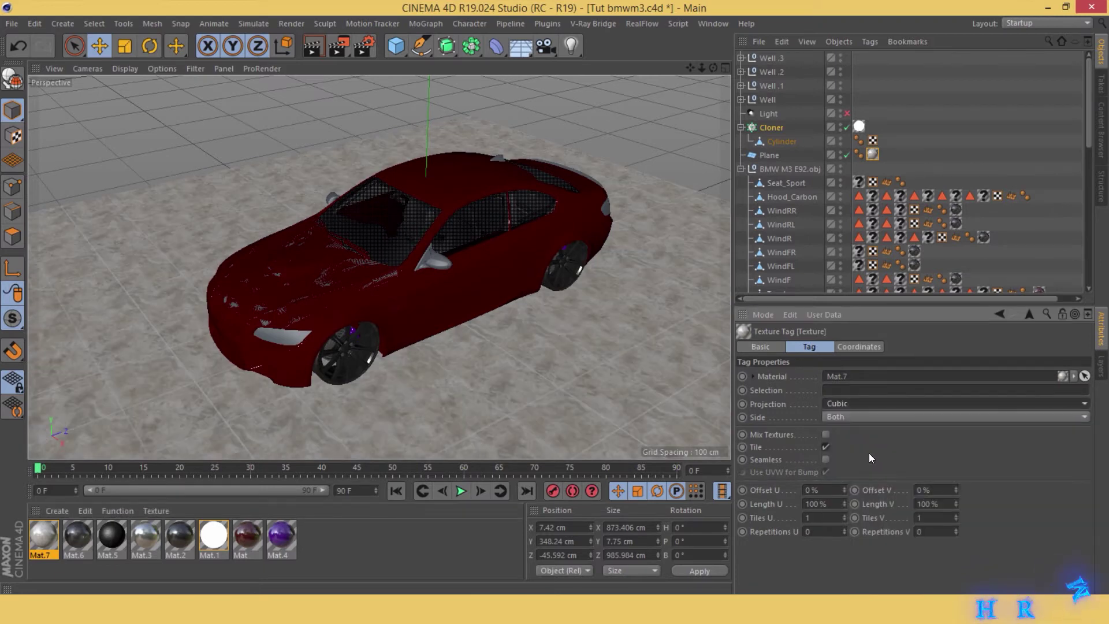
{"action": "double_click", "coordinate": [823, 504]}
{"action": "type", "text": "70"}
{"action": "key", "text": "Tab"}
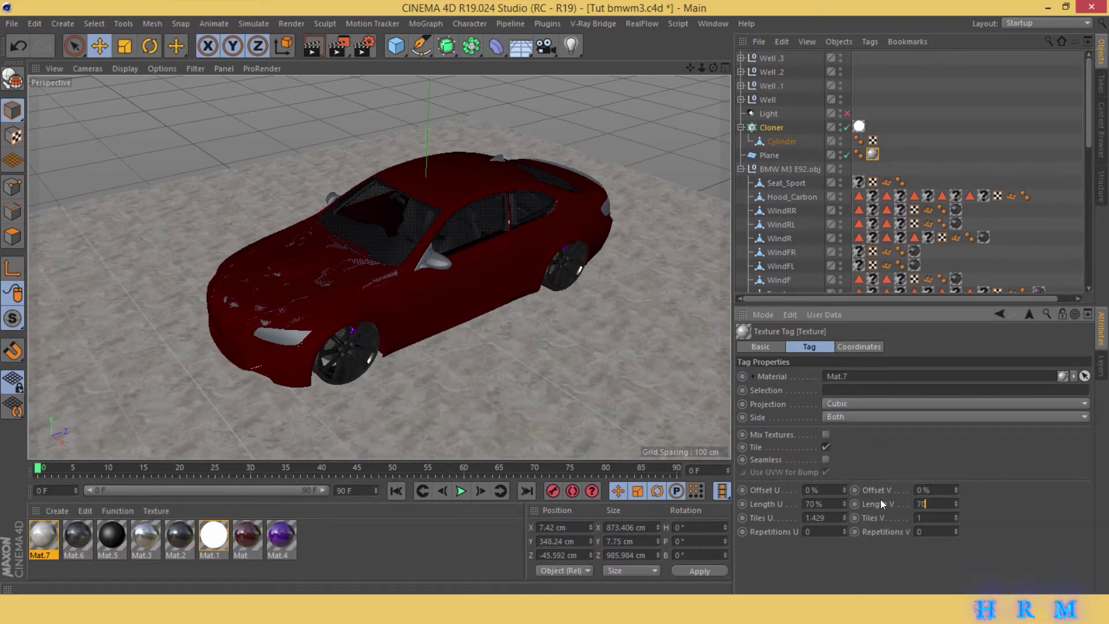
{"action": "type", "text": "70"}
{"action": "key", "text": "Return"}
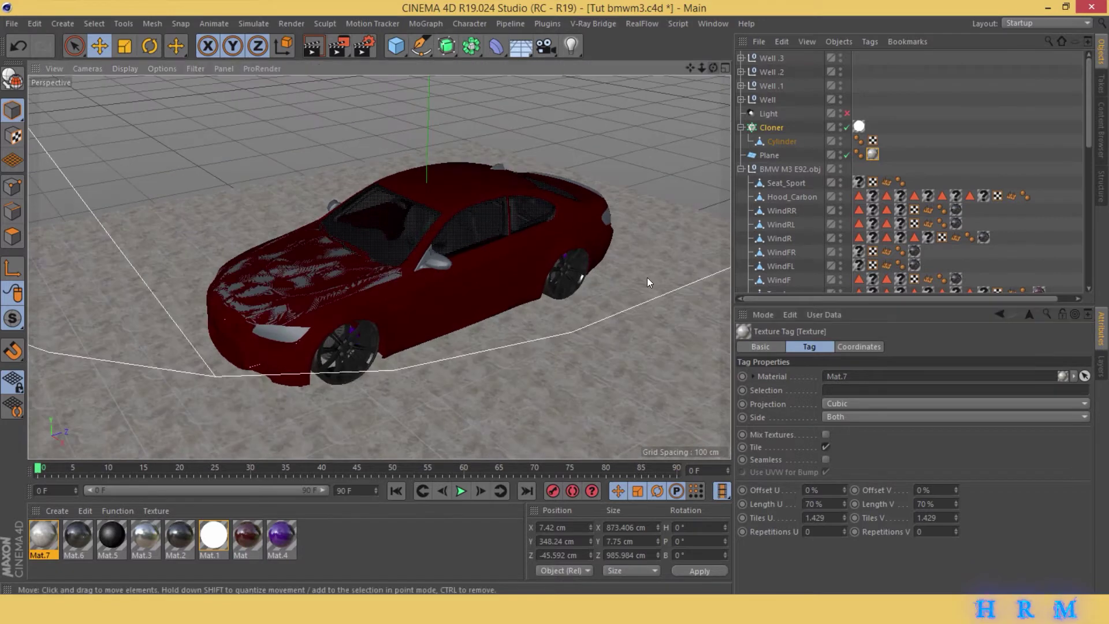
- Enable the spot light and view the scene through it
{"action": "left_click", "coordinate": [847, 113]}
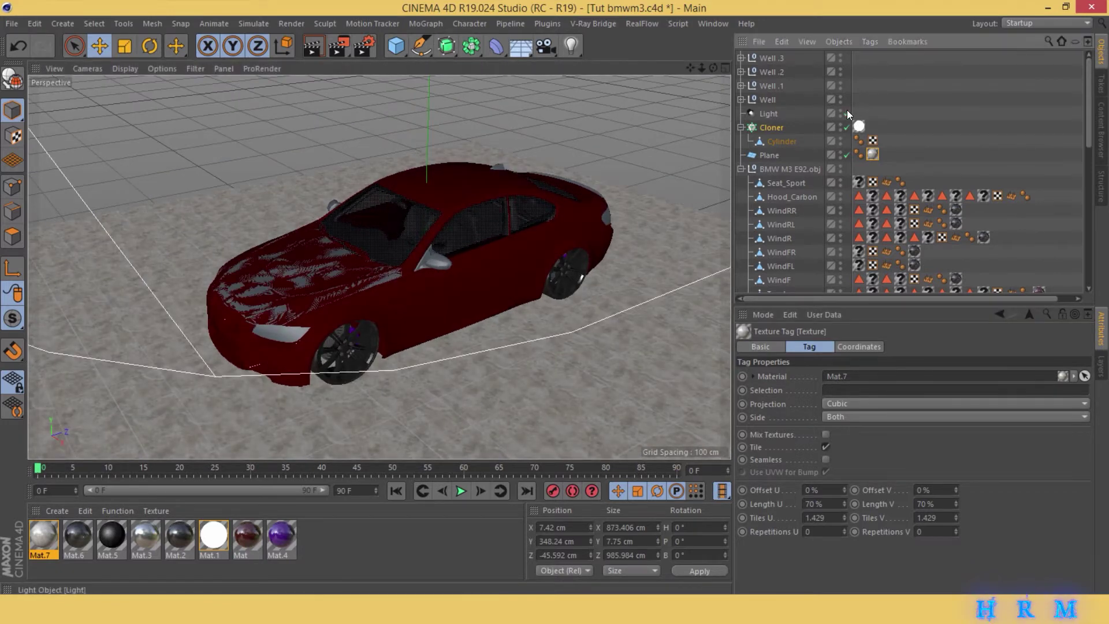
{"action": "left_click", "coordinate": [768, 114]}
{"action": "left_click", "coordinate": [113, 68]}
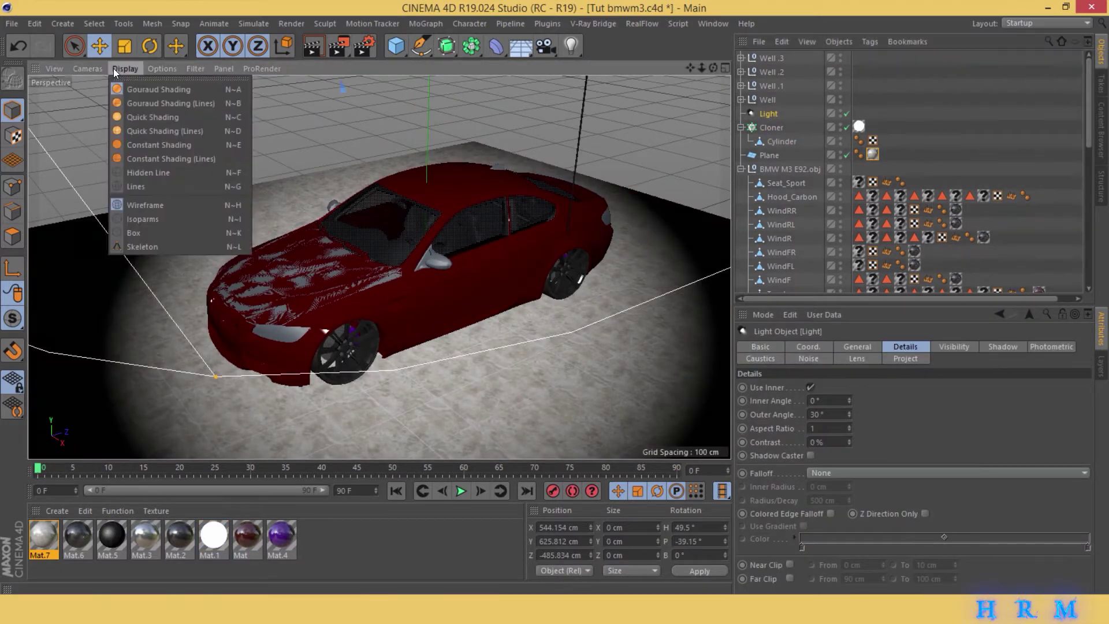
{"action": "left_click", "coordinate": [103, 117]}
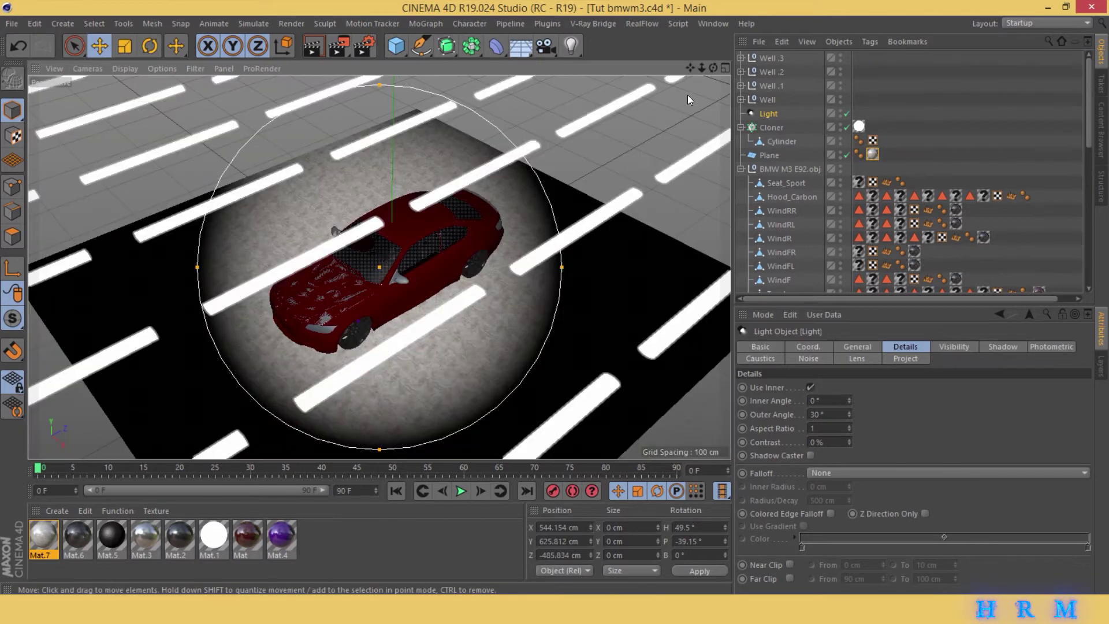
{"action": "scroll", "coordinate": [380, 267], "scroll_direction": "down", "scroll_amount": 3}
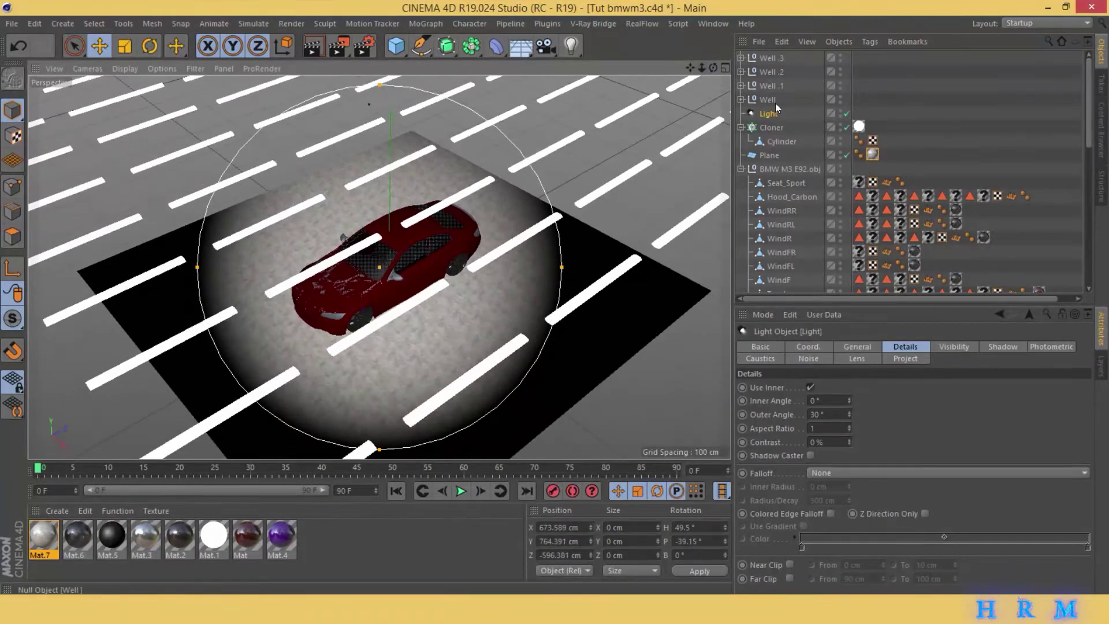
- Give the light Shadow Maps (Soft) at 60% density and add the Cloner to its Exclude list
{"action": "left_click", "coordinate": [846, 347]}
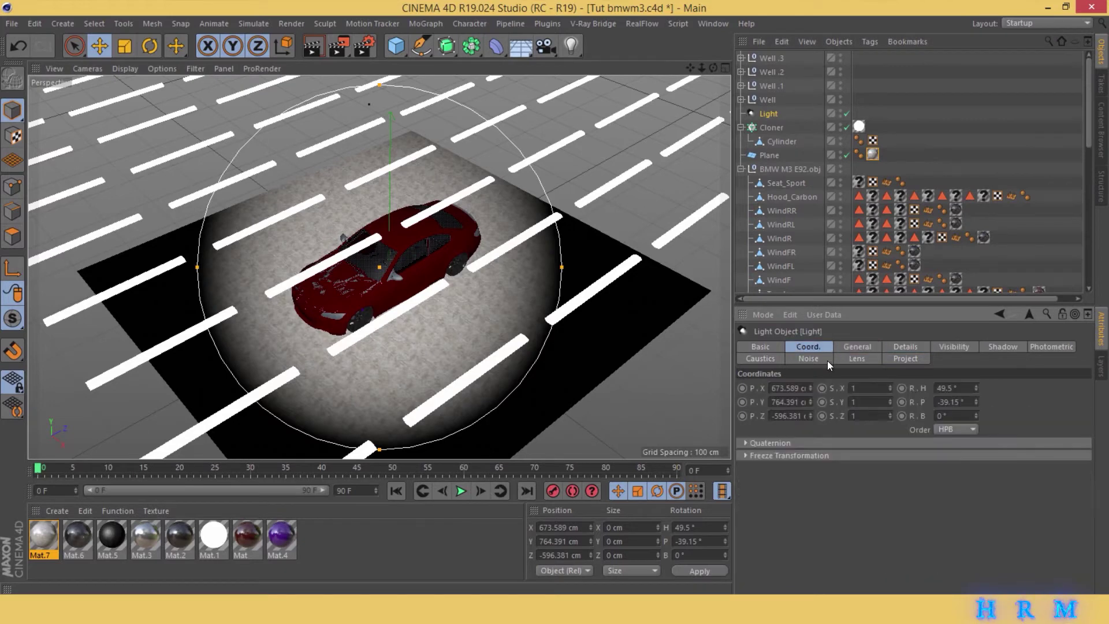
{"action": "left_click", "coordinate": [821, 491]}
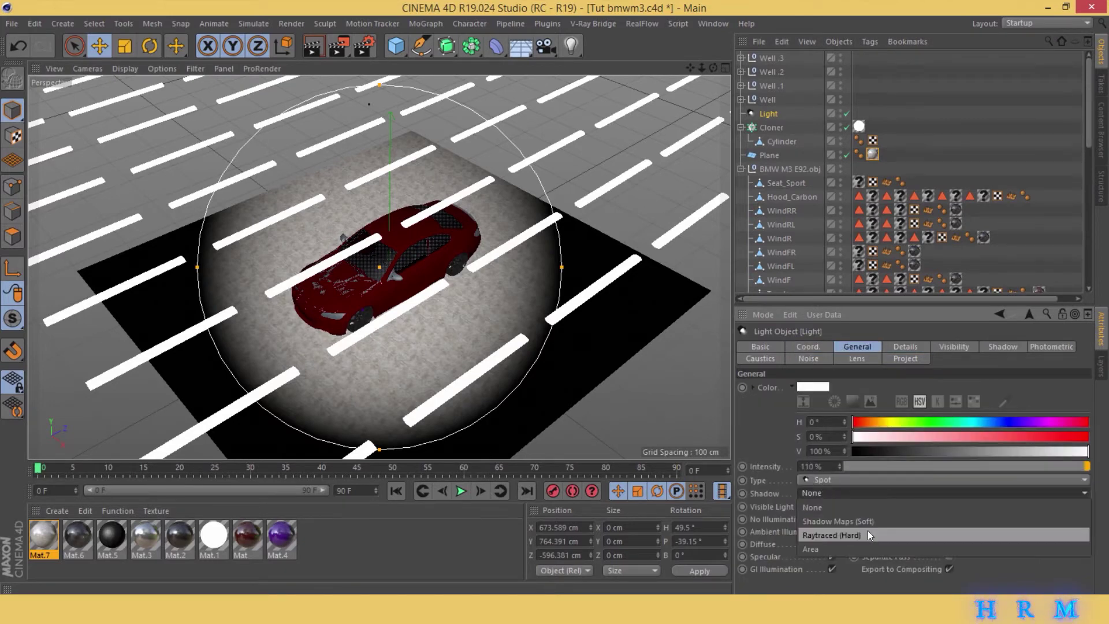
{"action": "left_click", "coordinate": [861, 523]}
{"action": "left_click", "coordinate": [991, 346]}
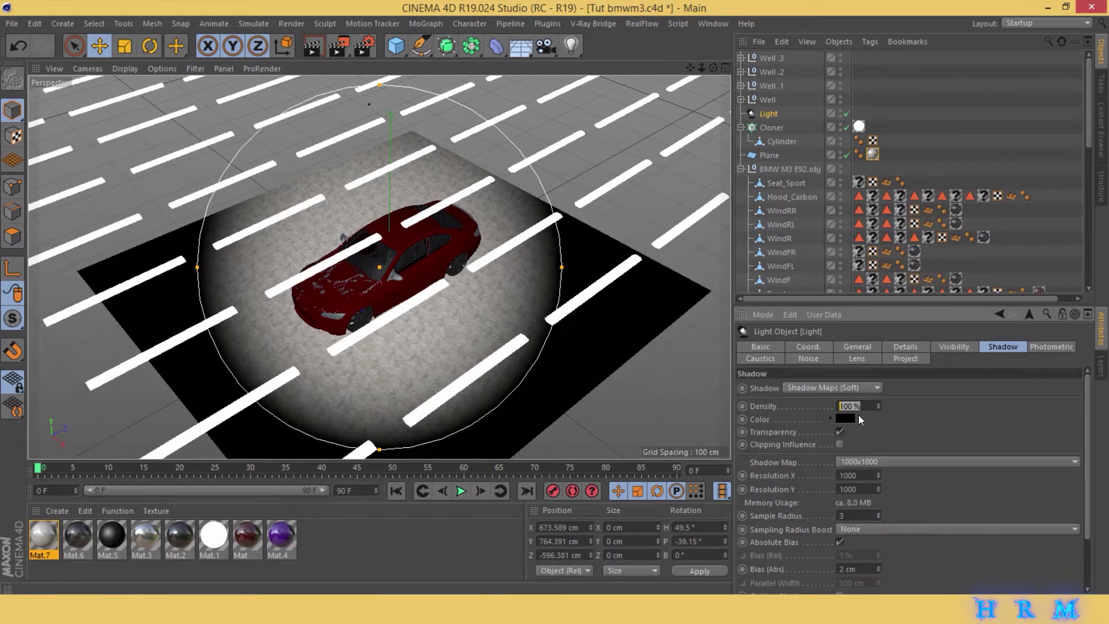
{"action": "type", "text": "60"}
{"action": "key", "text": "Tab"}
{"action": "type", "text": "7"}
{"action": "left_click", "coordinate": [905, 359]}
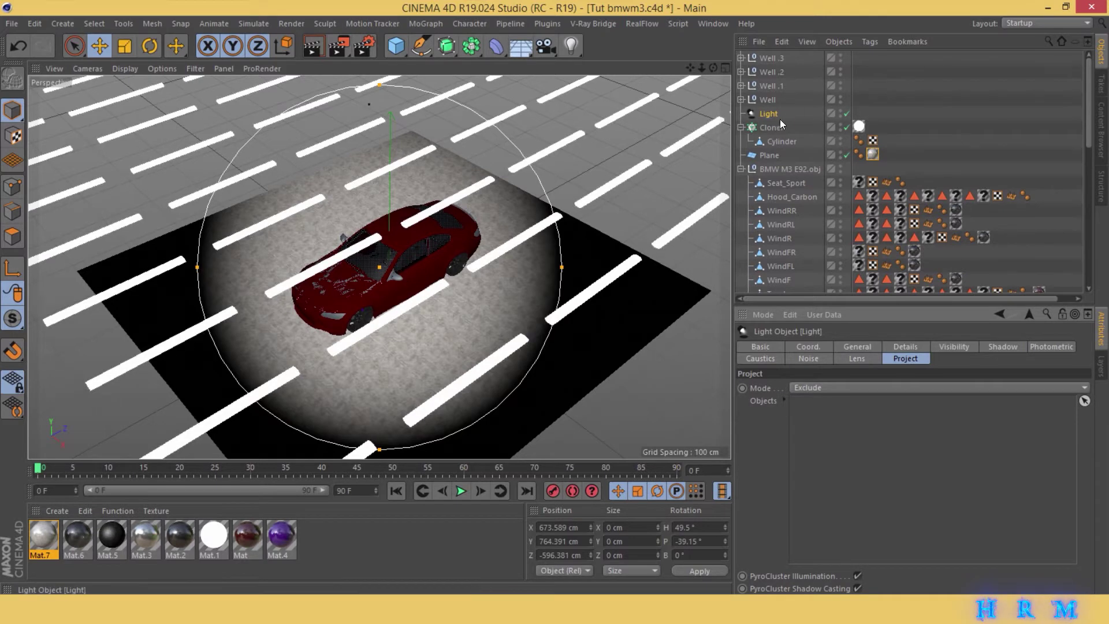
{"action": "left_click_drag", "start_coordinate": [774, 127], "coordinate": [937, 450]}
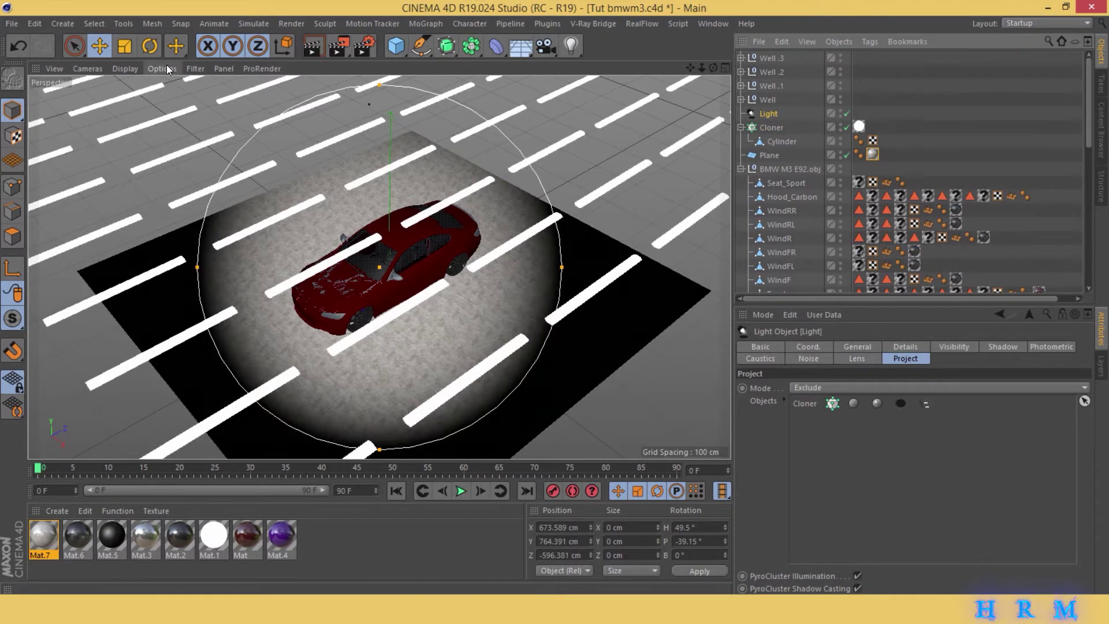
- Turn on Enhanced OpenGL and Shadows in the viewport preview
{"action": "left_click", "coordinate": [166, 68]}
{"action": "left_click", "coordinate": [198, 142]}
{"action": "left_click", "coordinate": [162, 68]}
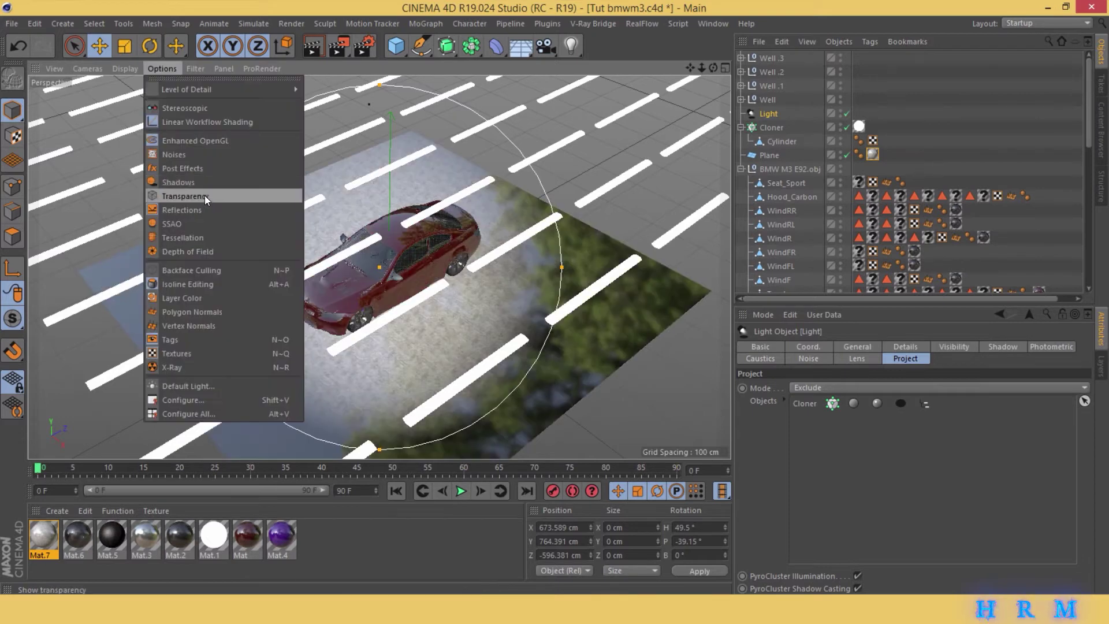
{"action": "left_click", "coordinate": [179, 182]}
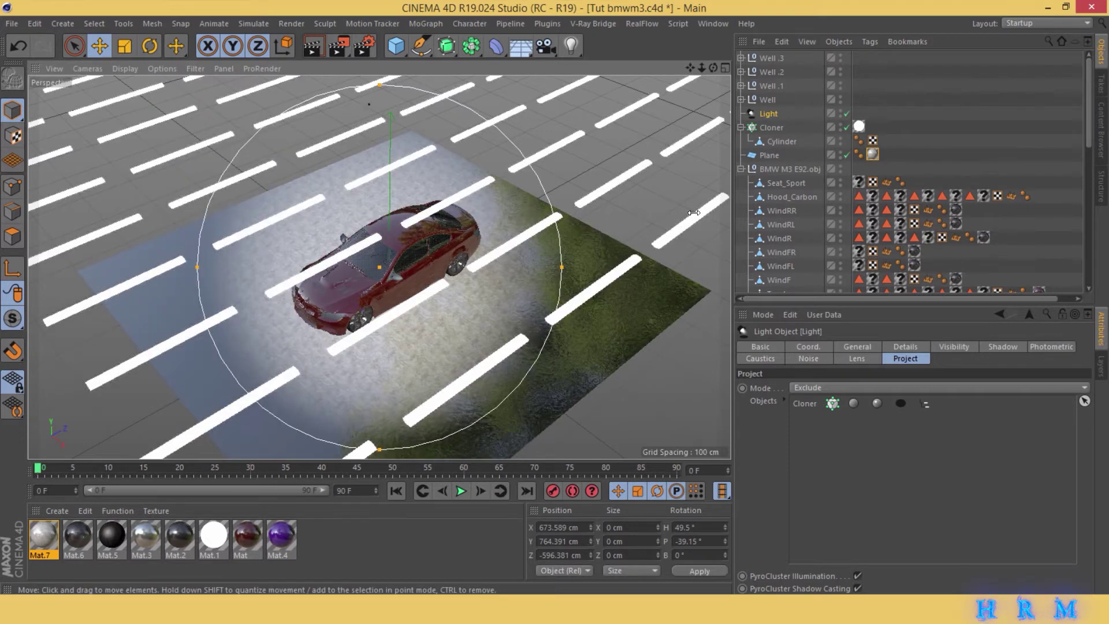
- Switch back to the Editor Camera, turn off Enhanced OpenGL, and save the scene
{"action": "left_click", "coordinate": [88, 68]}
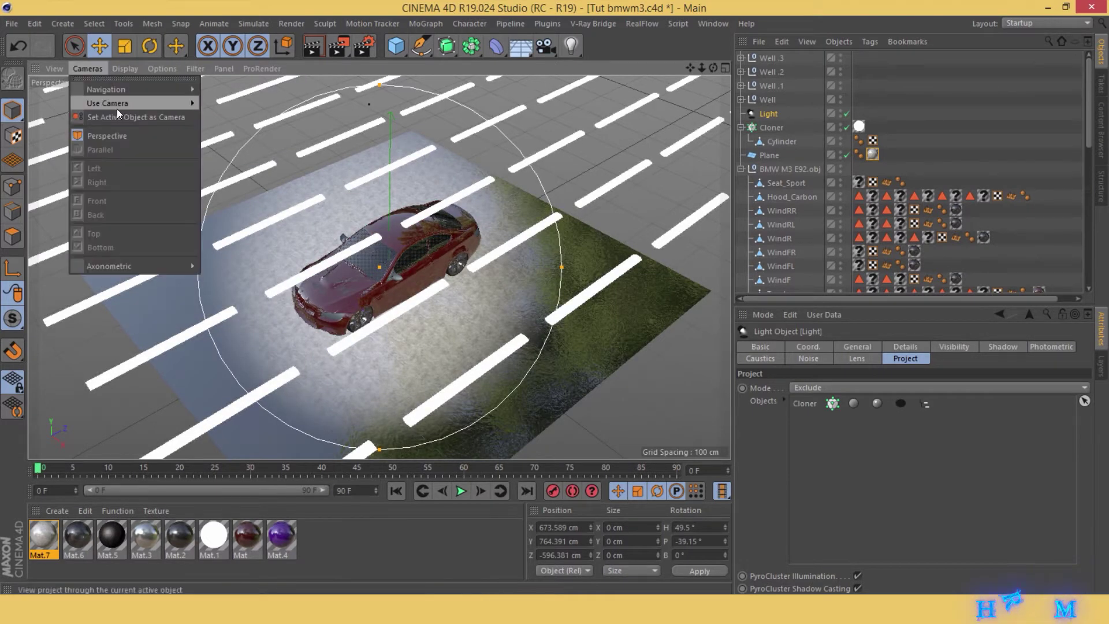
{"action": "left_click", "coordinate": [215, 106]}
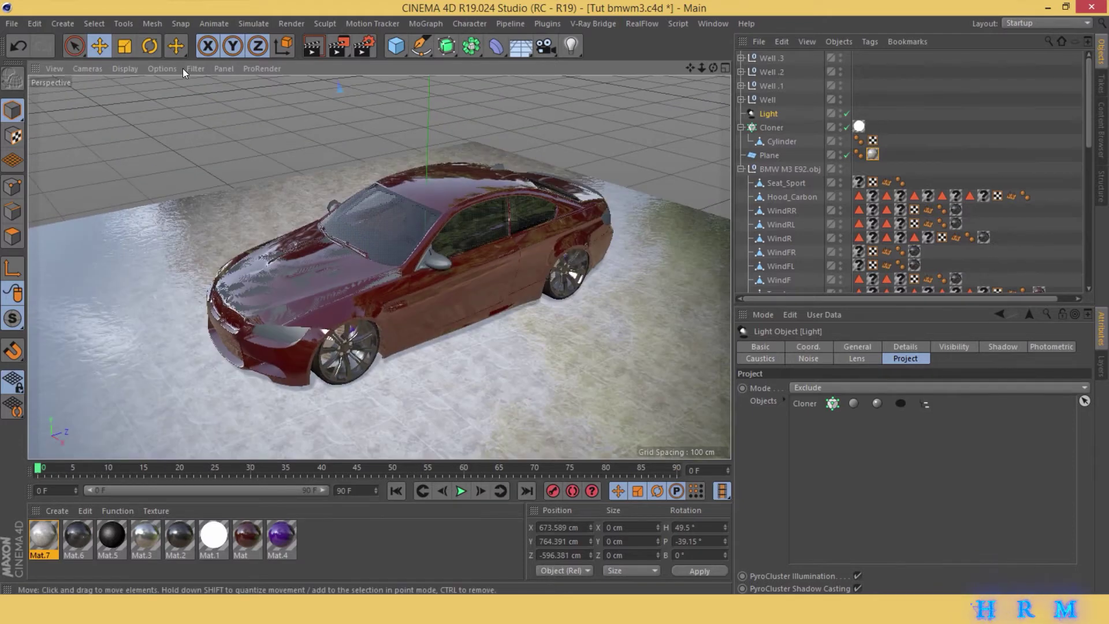
{"action": "left_click", "coordinate": [161, 68]}
{"action": "left_click", "coordinate": [243, 139]}
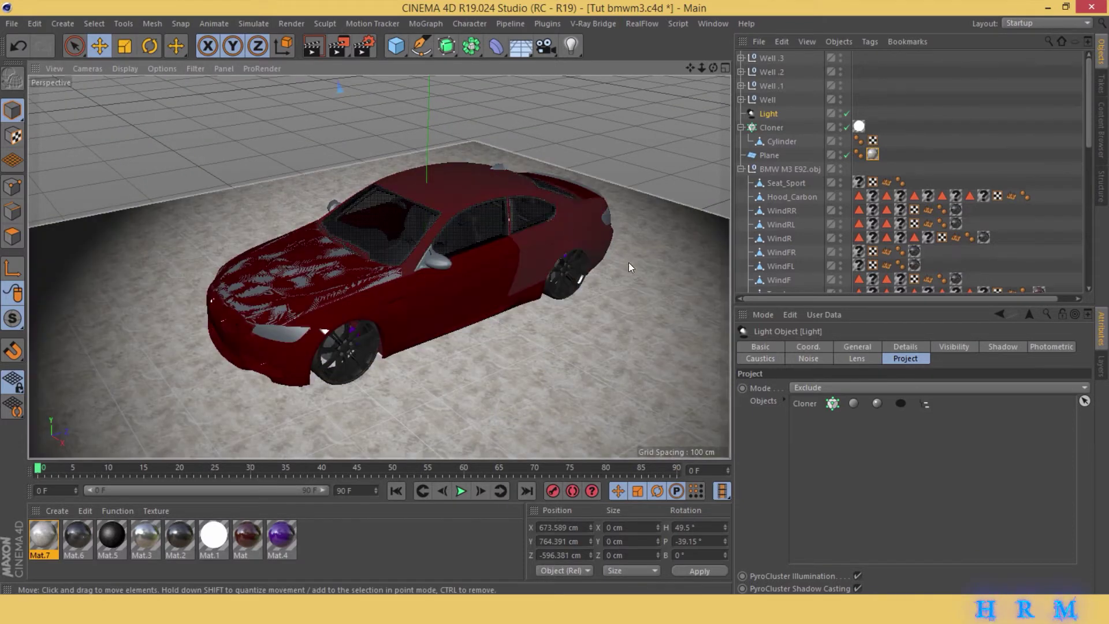
{"action": "key", "text": "ctrl+s"}
{"action": "left_click_drag", "start_coordinate": [713, 69], "coordinate": [722, 80]}
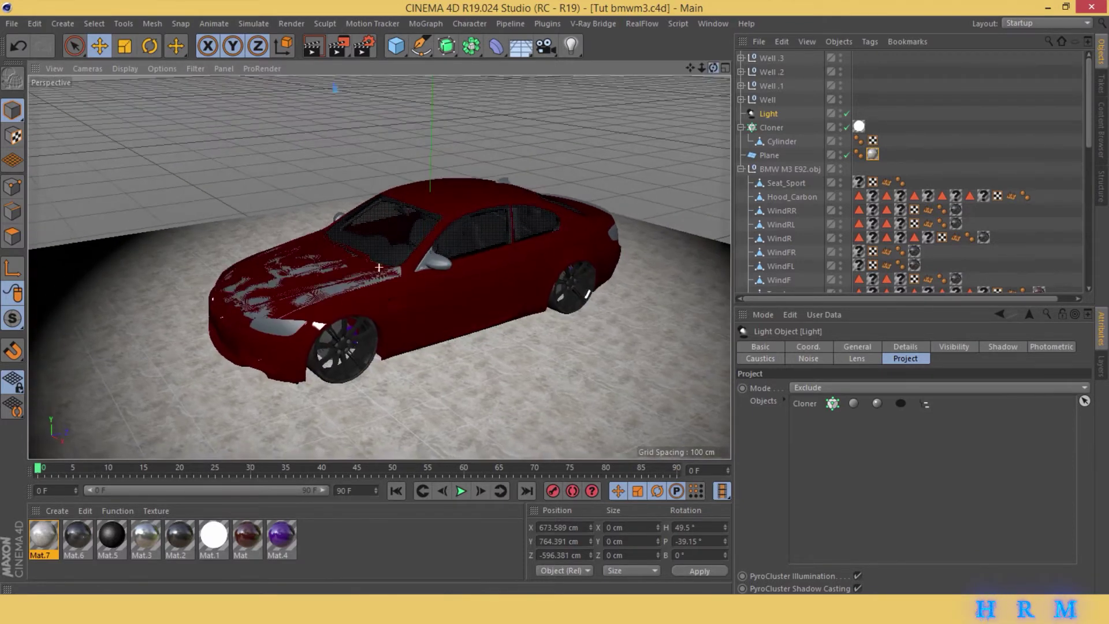
- Preview-render the lit car, then select the floor Plane and zoom in on the car's side
{"action": "left_click", "coordinate": [313, 45]}
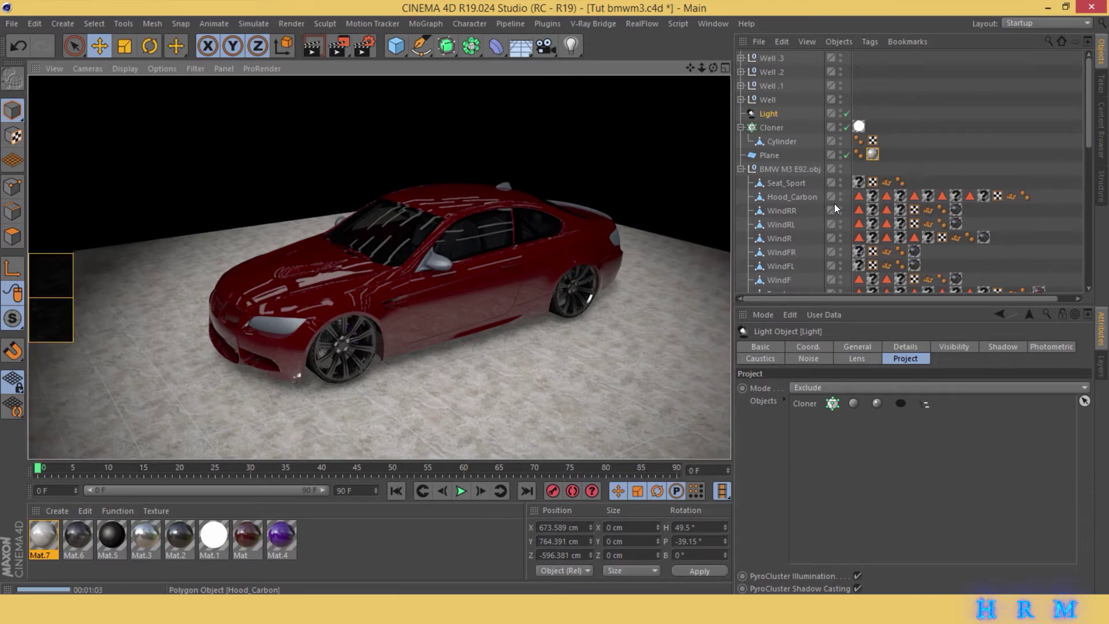
{"action": "left_click", "coordinate": [915, 130]}
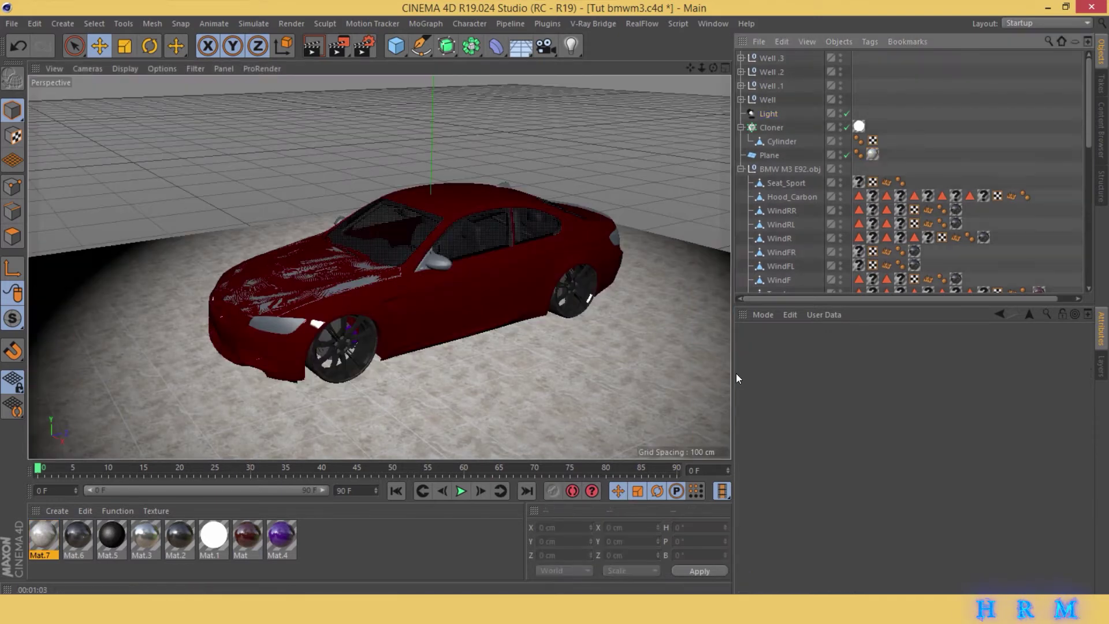
{"action": "left_click", "coordinate": [528, 422]}
{"action": "scroll", "coordinate": [471, 395], "scroll_direction": "up", "scroll_amount": 3}
{"action": "scroll", "coordinate": [471, 395], "scroll_direction": "up", "scroll_amount": 3}
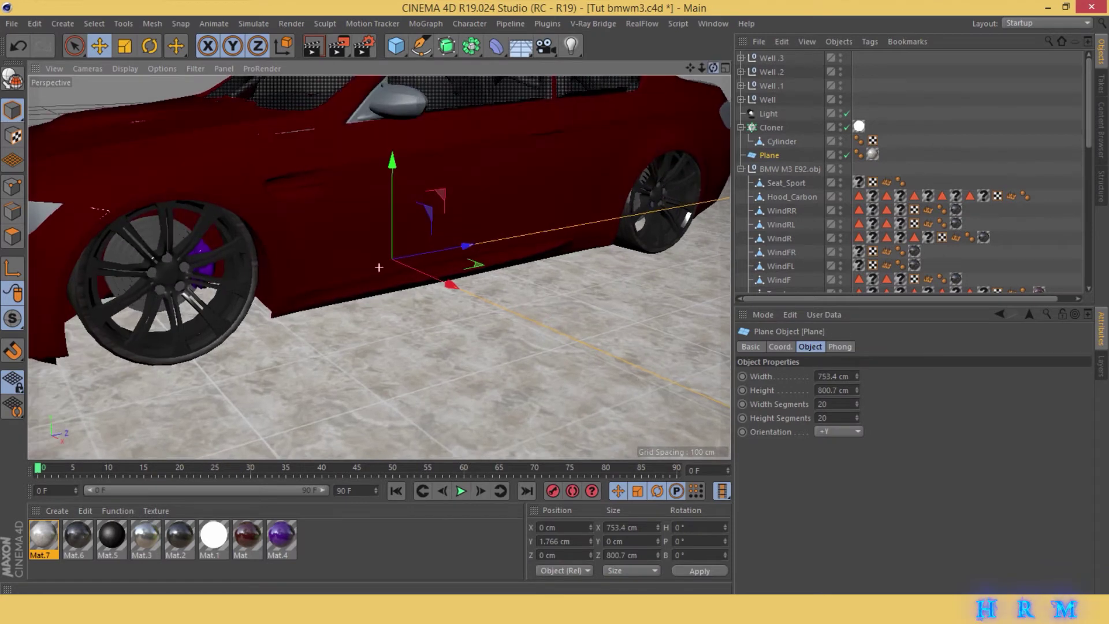
- Raise the floor Plane to Y 6.415 cm and save the scene
{"action": "left_click_drag", "start_coordinate": [378, 267], "coordinate": [599, 123], "text": "alt"}
{"action": "left_click_drag", "start_coordinate": [391, 202], "coordinate": [379, 185]}
{"action": "key", "text": "ctrl+s"}
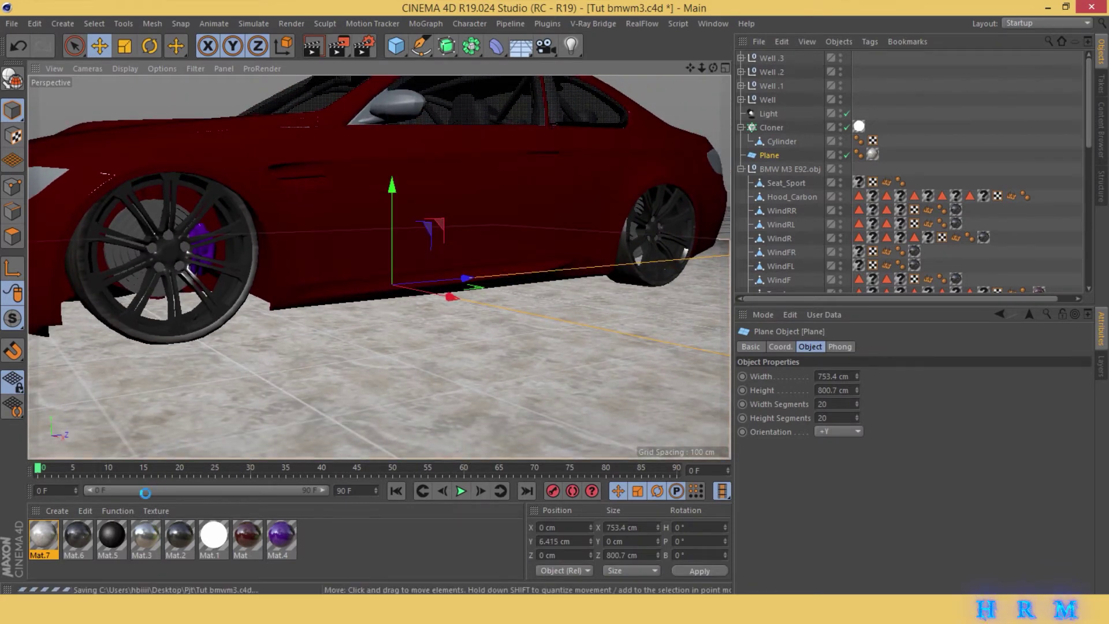
- Set Mat.7's reflectance roughness to 31% and its Layer 1 strength to 26%
{"action": "double_click", "coordinate": [45, 535]}
{"action": "left_click", "coordinate": [245, 288]}
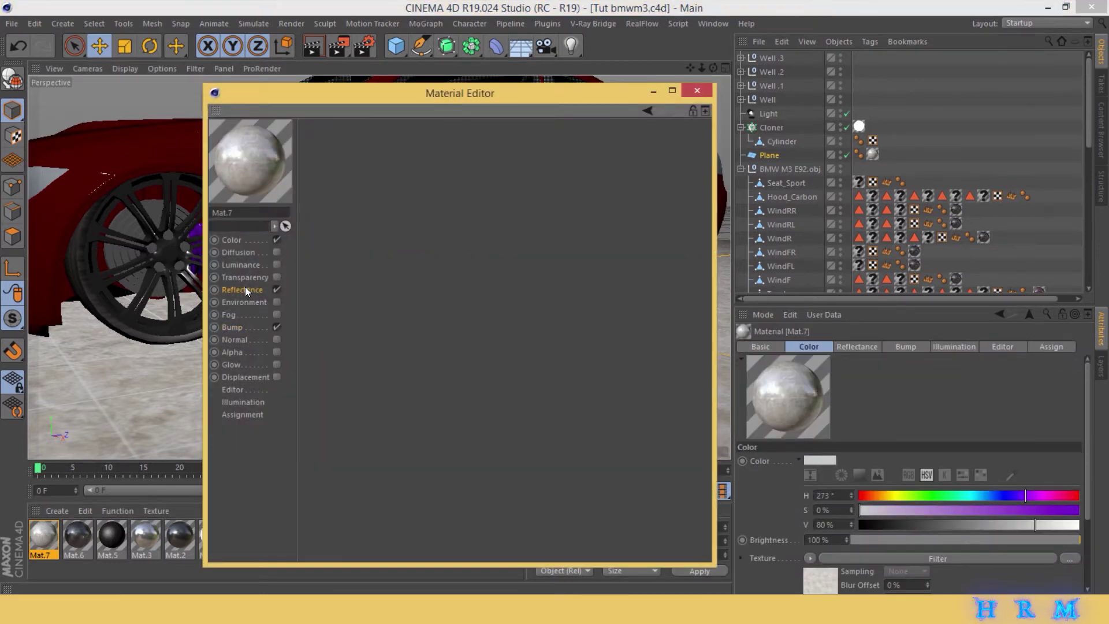
{"action": "left_click", "coordinate": [524, 376]}
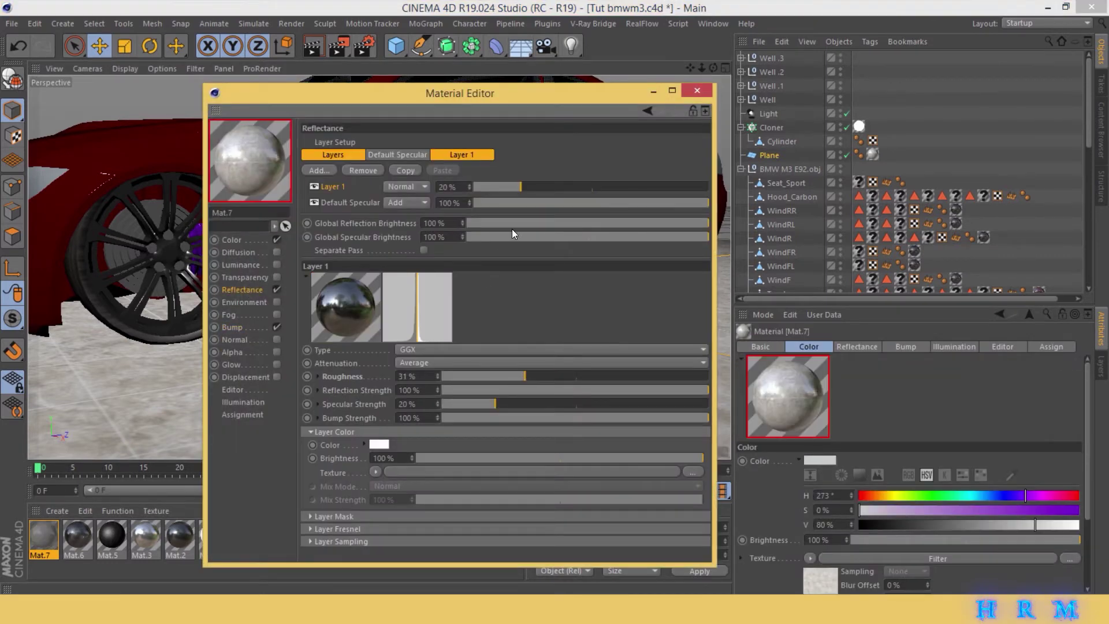
{"action": "left_click", "coordinate": [533, 188]}
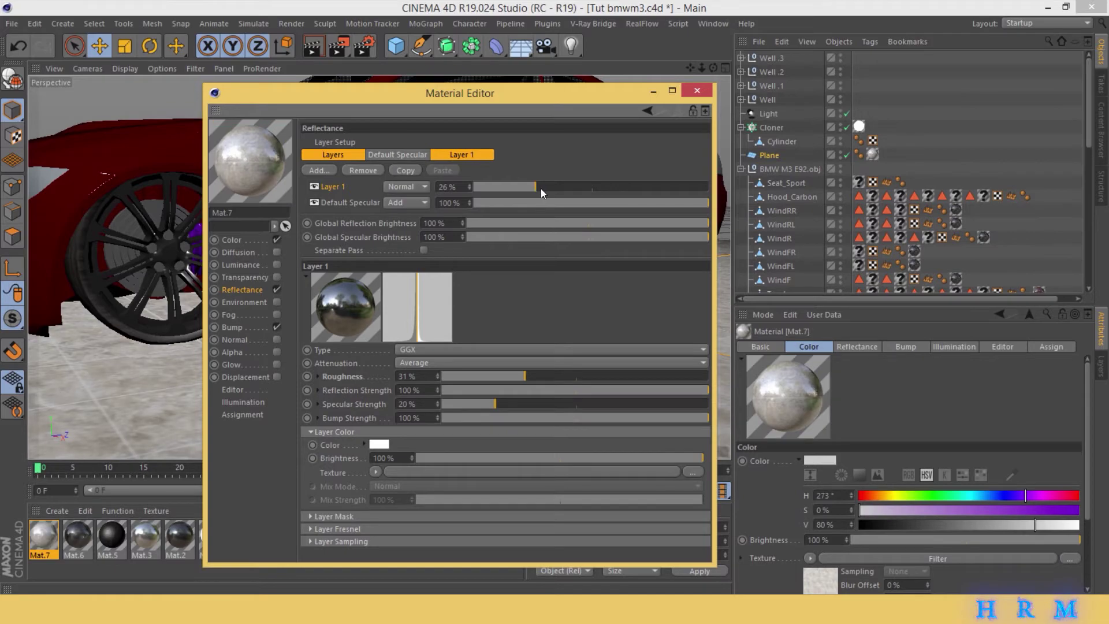
{"action": "left_click", "coordinate": [697, 91]}
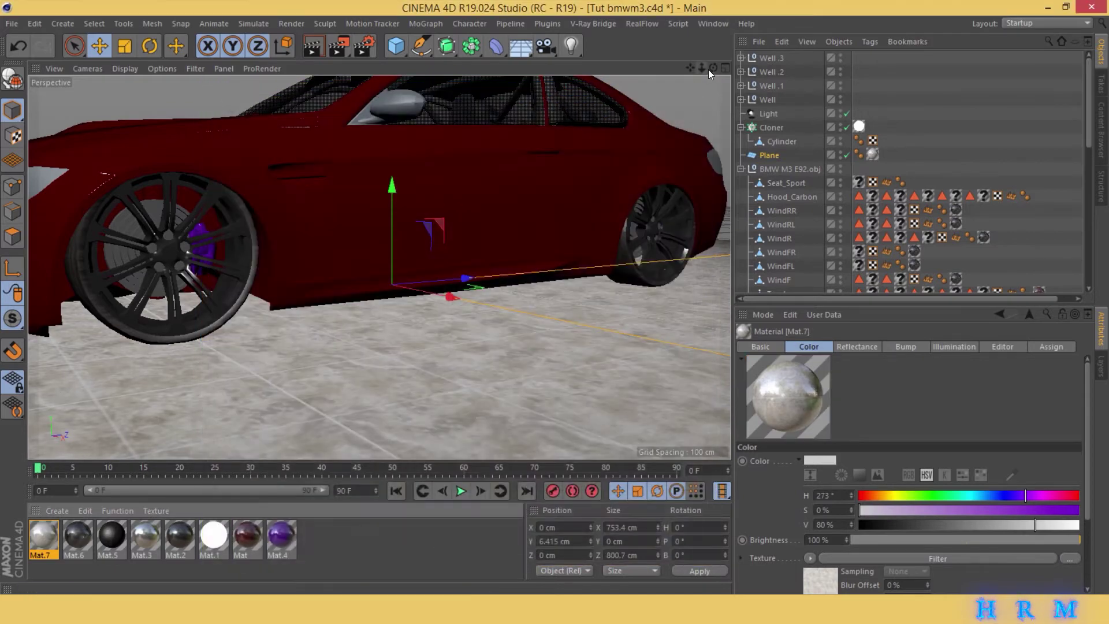
- Select the left mirror MirrorL in polygon mode and restore its Misc7 polygon selection
{"action": "left_click_drag", "start_coordinate": [713, 68], "coordinate": [711, 65]}
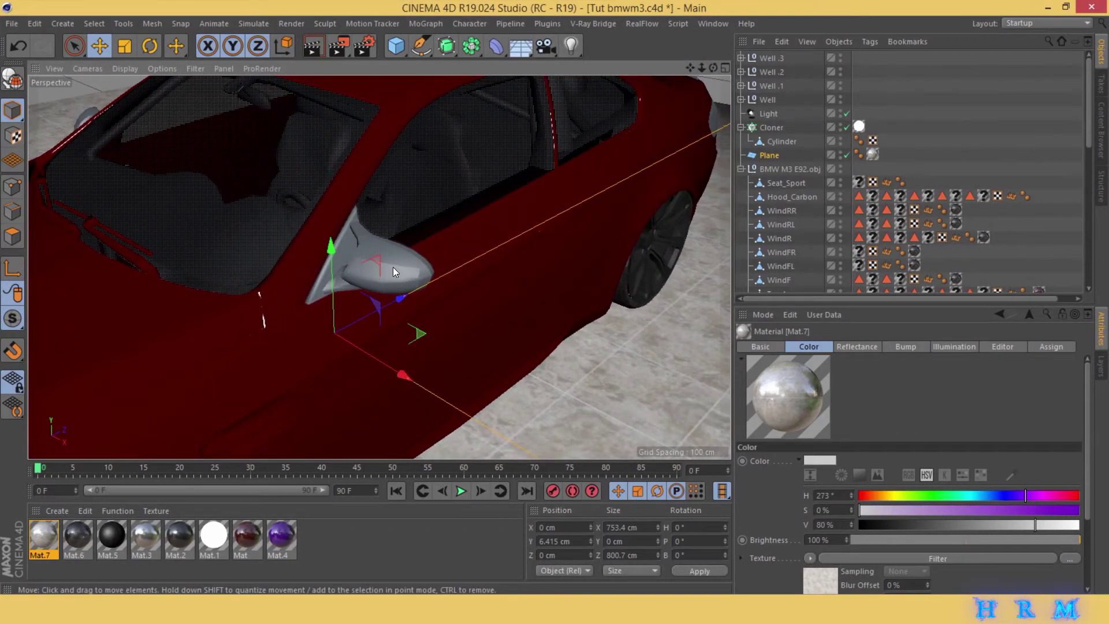
{"action": "left_click", "coordinate": [392, 267]}
{"action": "scroll", "coordinate": [818, 226], "scroll_direction": "down", "scroll_amount": 4}
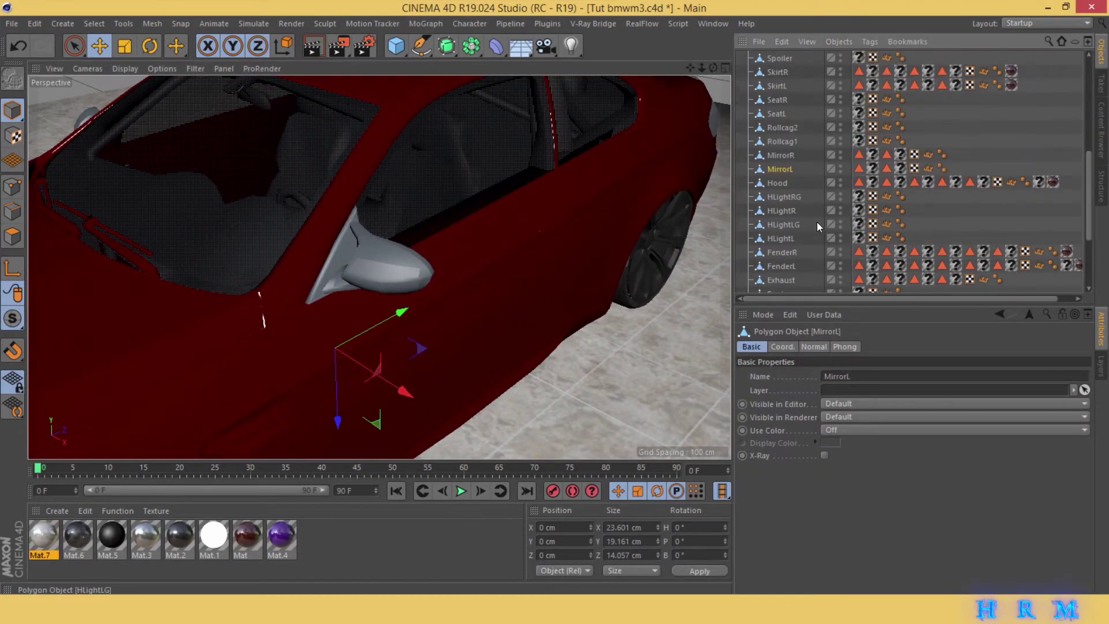
{"action": "left_click", "coordinate": [11, 238]}
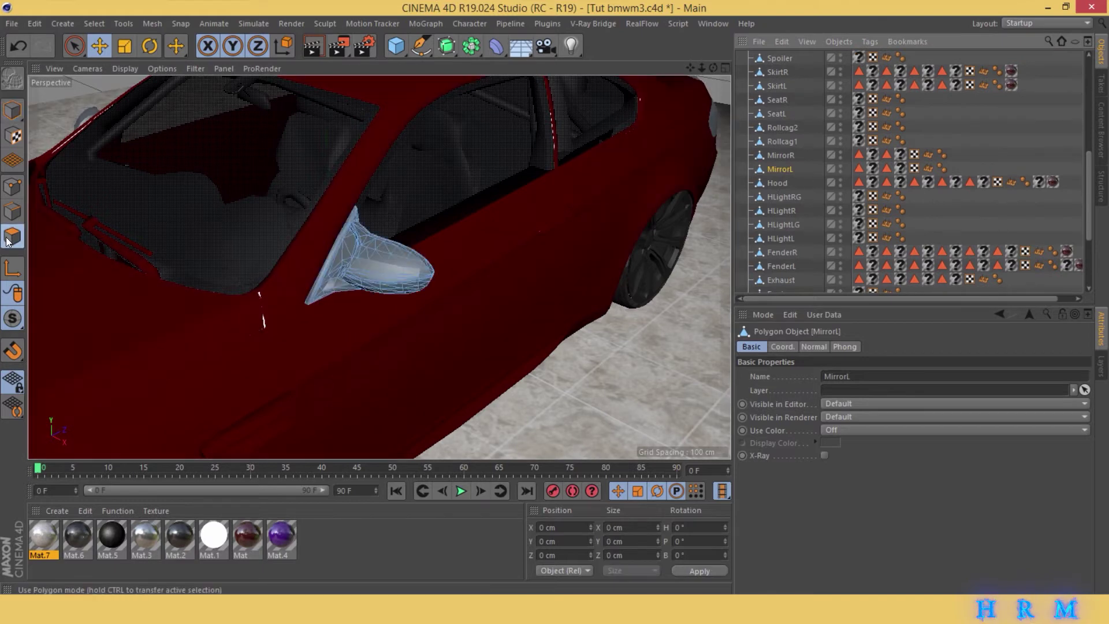
{"action": "double_click", "coordinate": [858, 170]}
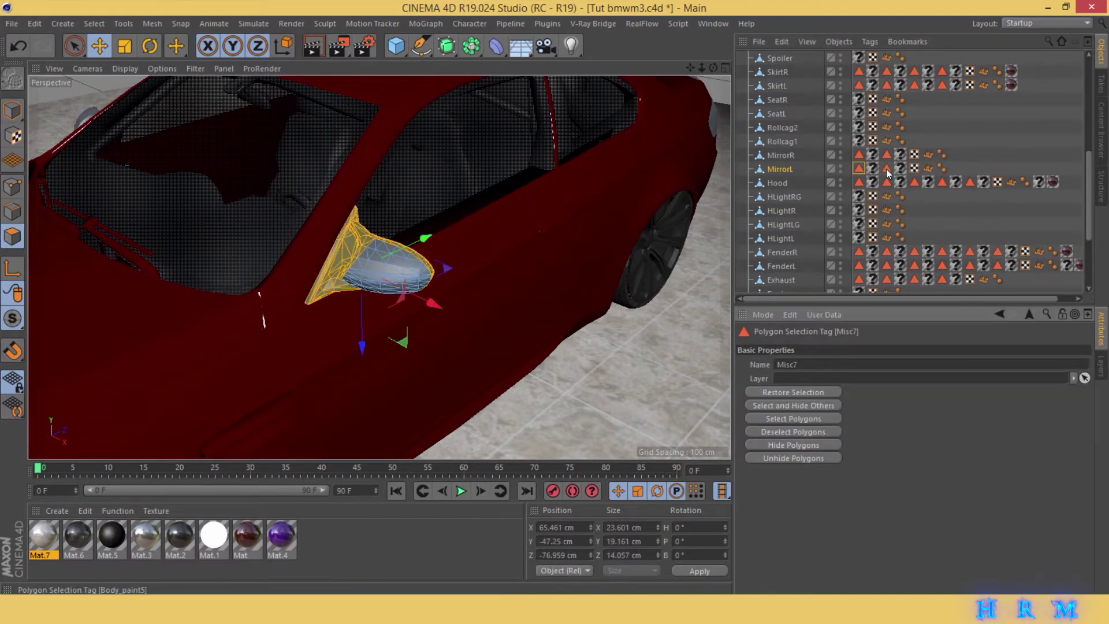
- Apply the Mat material to MirrorL's Body_paint5 mirror-cap polygons
{"action": "double_click", "coordinate": [886, 169]}
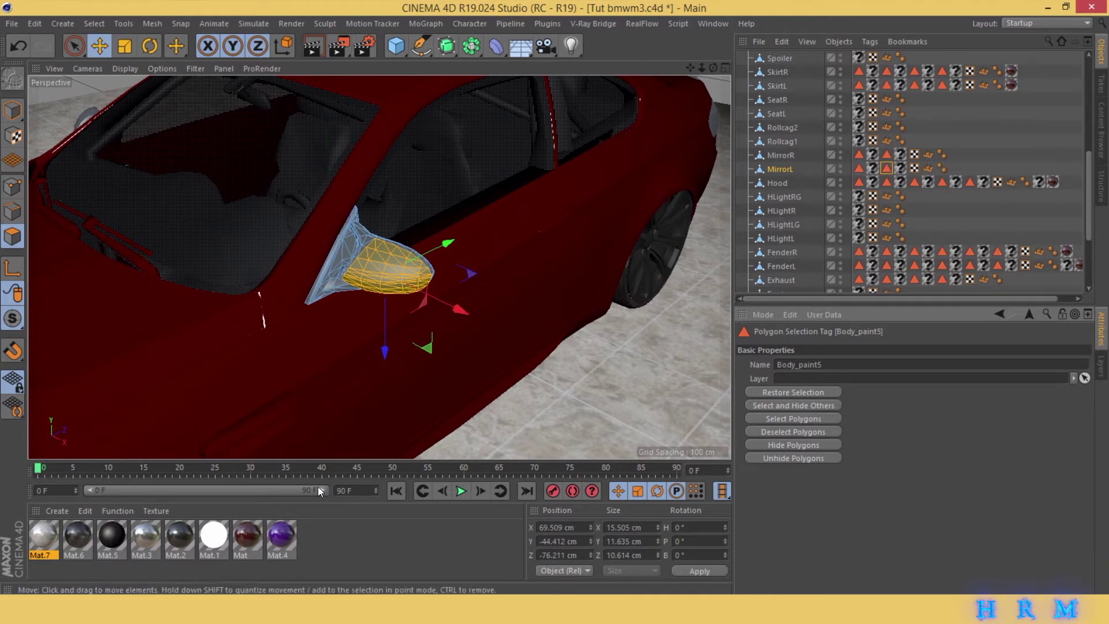
{"action": "left_click_drag", "start_coordinate": [245, 543], "coordinate": [380, 278]}
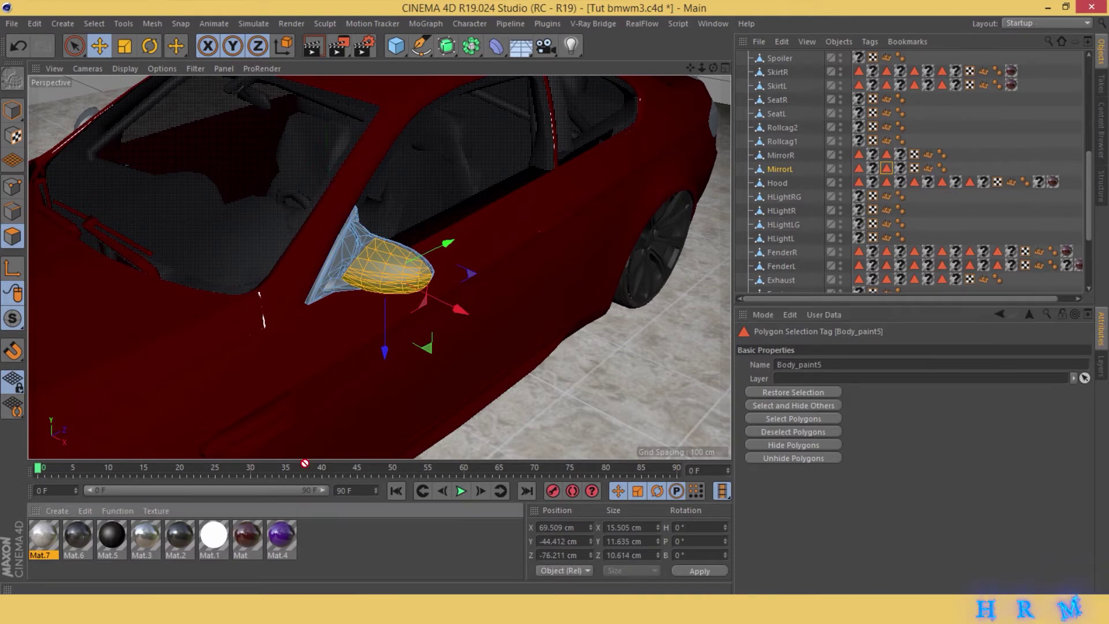
{"action": "scroll", "coordinate": [380, 278], "scroll_direction": "up", "scroll_amount": 3}
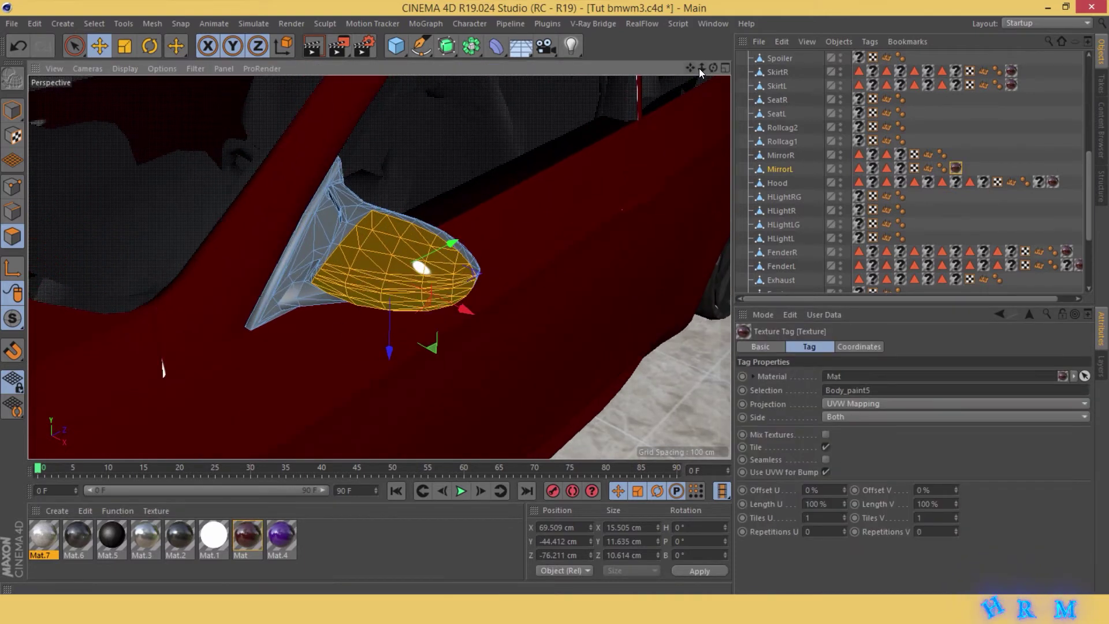
{"action": "left_click_drag", "start_coordinate": [712, 67], "coordinate": [635, 92]}
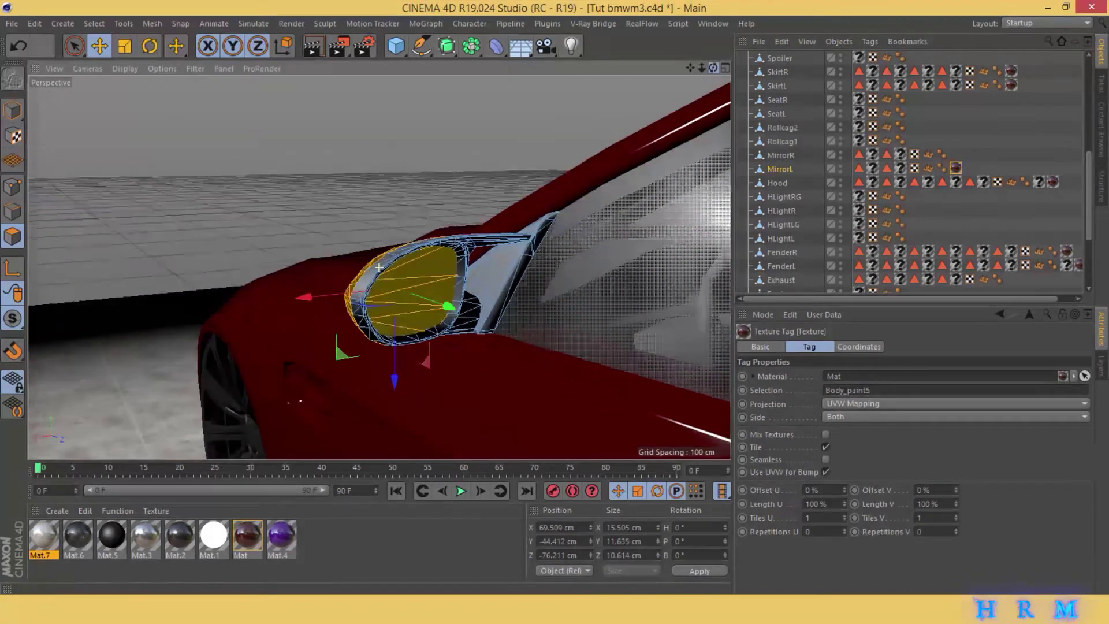
- Create Mat.8 and replace its Default Specular layer with a GGX reflection layer
{"action": "double_click", "coordinate": [359, 534]}
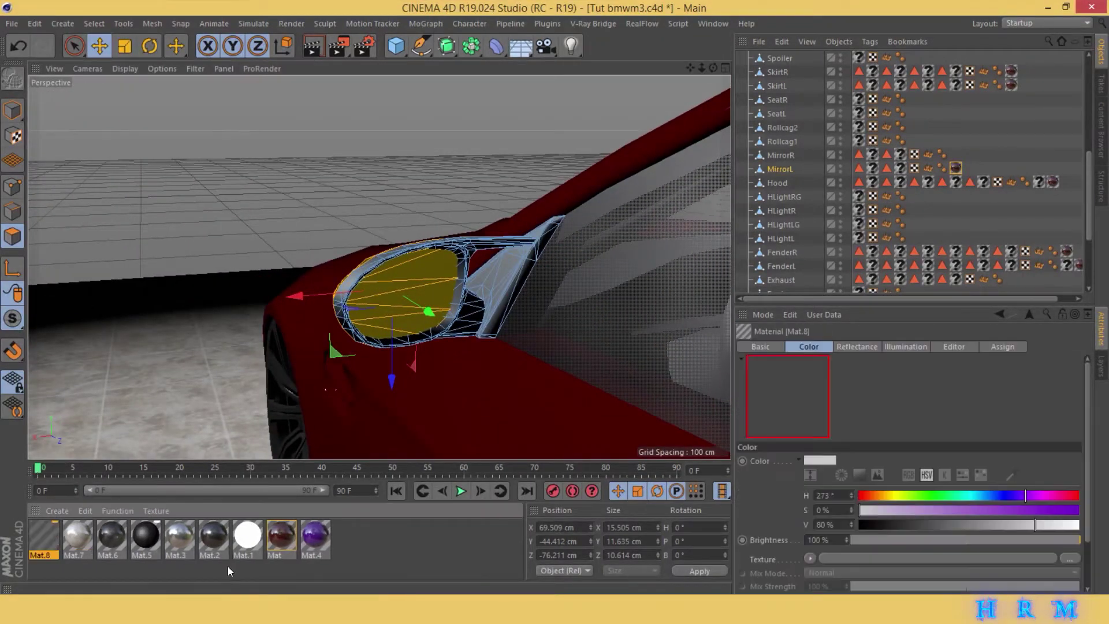
{"action": "double_click", "coordinate": [55, 526]}
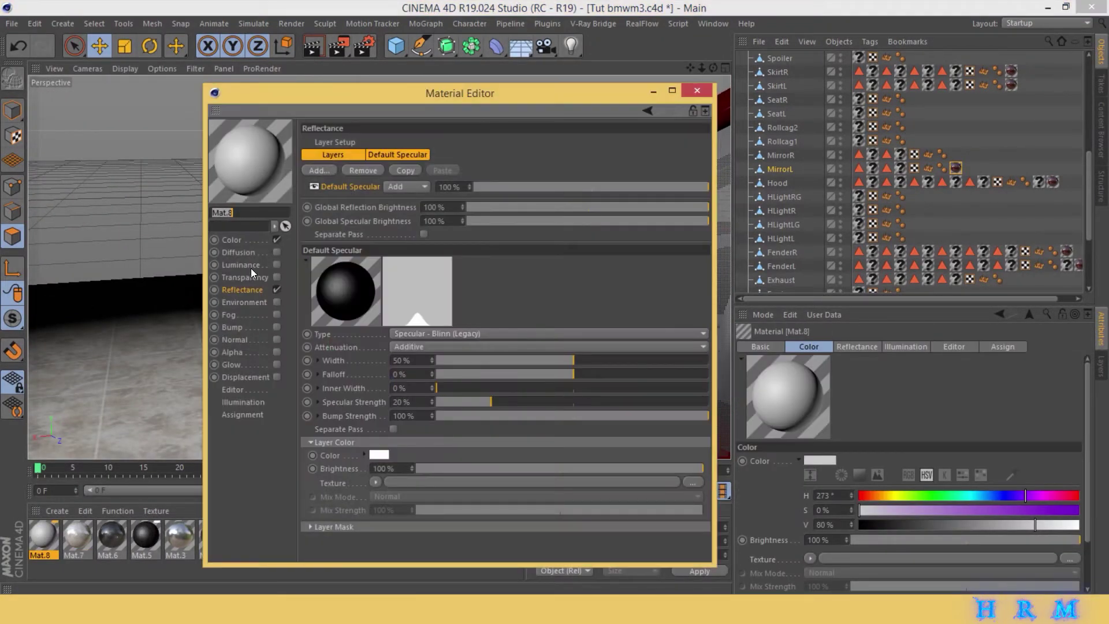
{"action": "left_click", "coordinate": [351, 171]}
{"action": "left_click", "coordinate": [365, 183]}
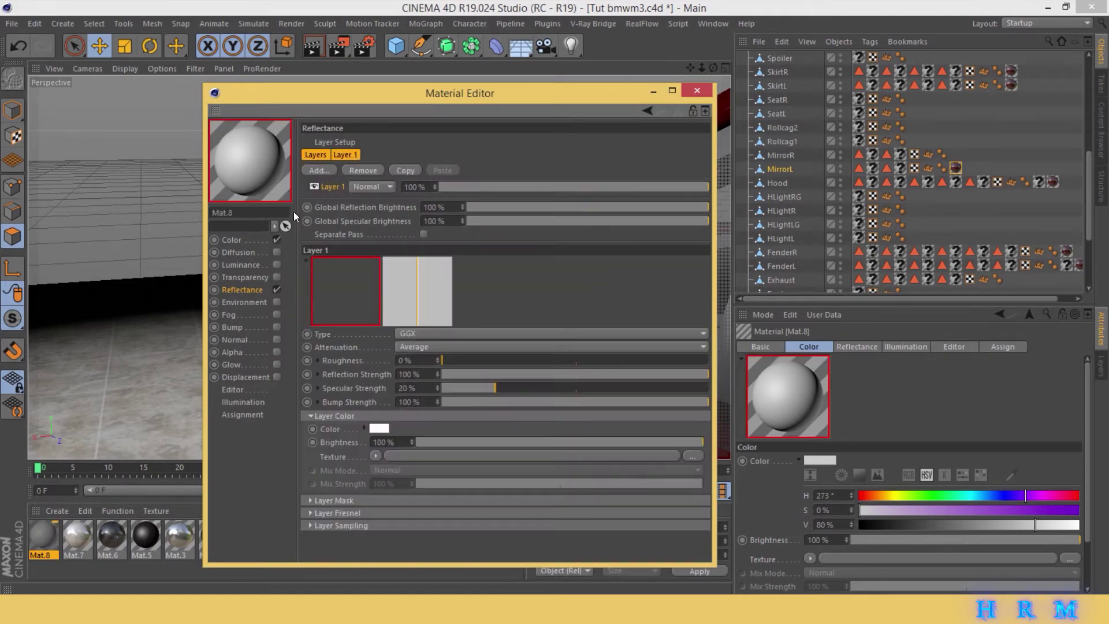
{"action": "left_click", "coordinate": [653, 93]}
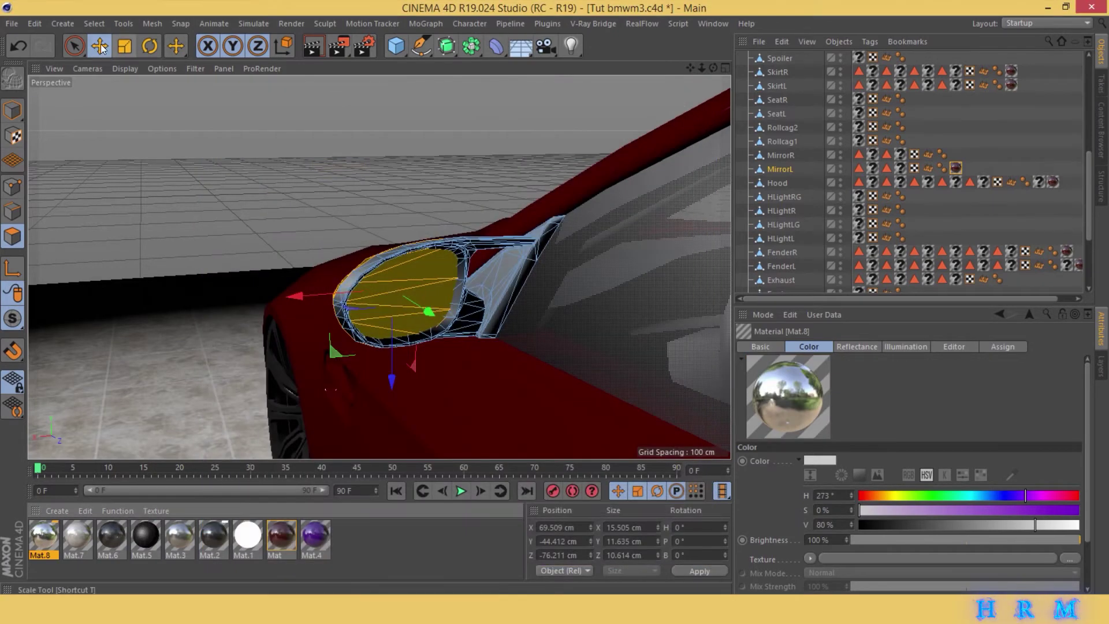
- Apply Mat.8 to the selected glass polygons of the left mirror
{"action": "mouse_move", "coordinate": [440, 269]}
{"action": "left_mouse_down"}
{"action": "mouse_move", "coordinate": [421, 279]}
{"action": "mouse_move", "coordinate": [415, 317]}
{"action": "mouse_move", "coordinate": [405, 316]}
{"action": "left_mouse_up"}
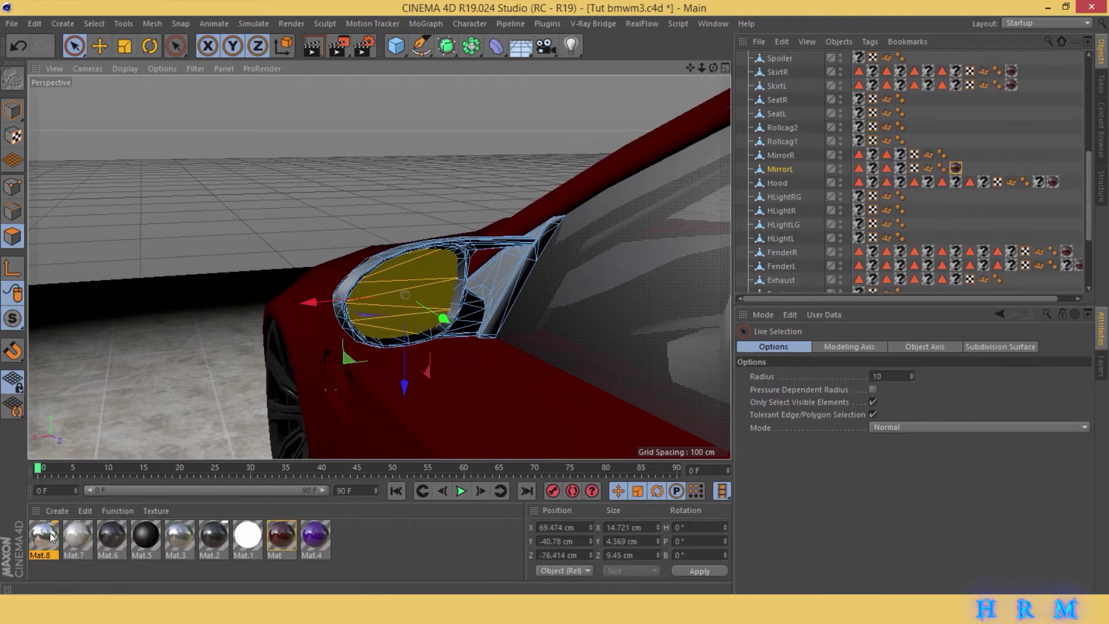
{"action": "left_click_drag", "start_coordinate": [44, 536], "coordinate": [410, 295]}
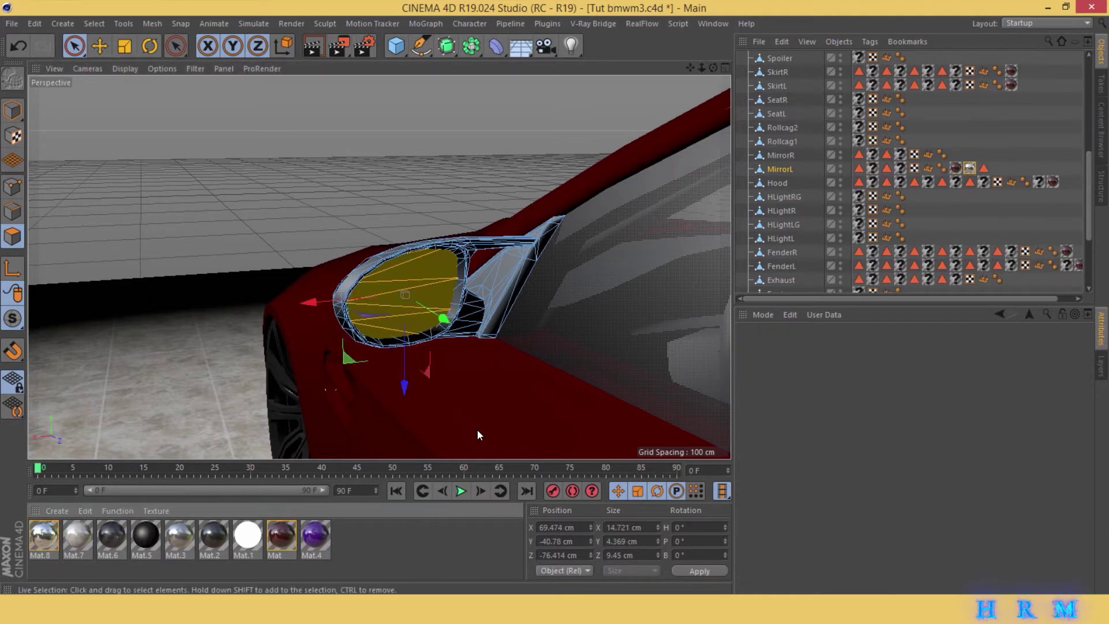
{"action": "left_click", "coordinate": [956, 207]}
{"action": "left_click_drag", "start_coordinate": [720, 71], "coordinate": [693, 86]}
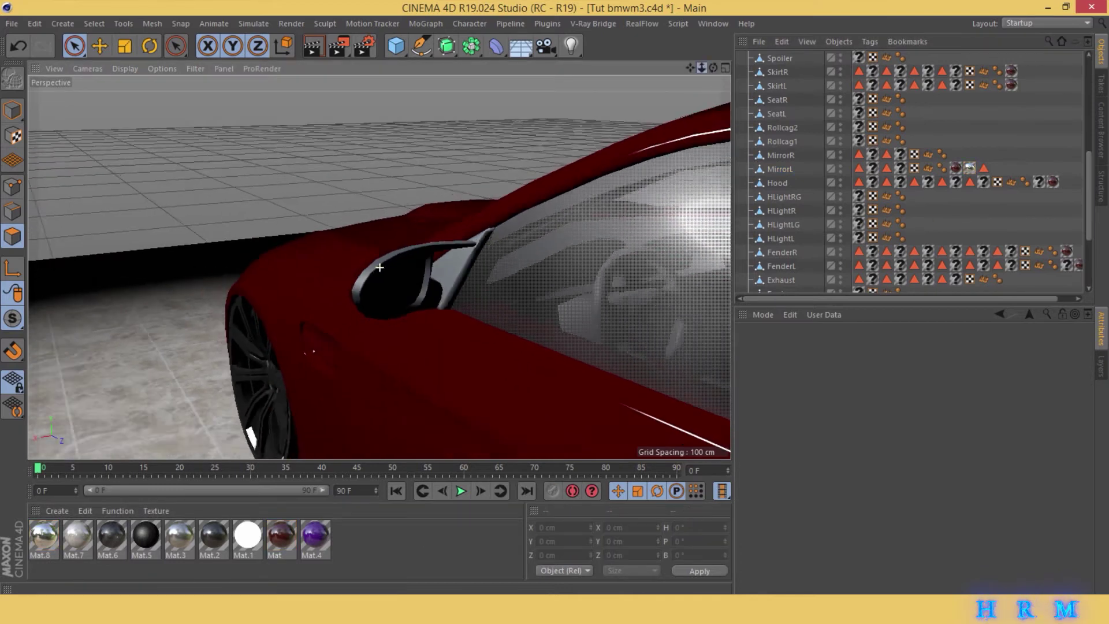
- Render a preview region around the left mirror
{"action": "left_click", "coordinate": [339, 46]}
{"action": "left_click", "coordinate": [371, 63]}
{"action": "left_click_drag", "start_coordinate": [359, 253], "coordinate": [472, 318]}
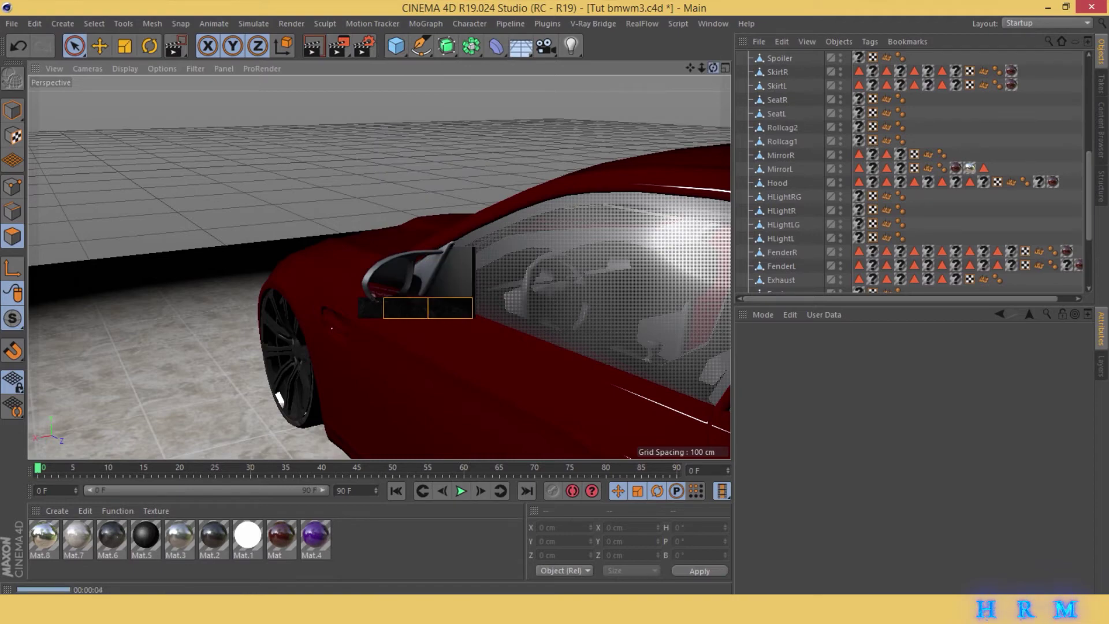
{"action": "left_click_drag", "start_coordinate": [713, 68], "coordinate": [687, 98]}
{"action": "left_click_drag", "start_coordinate": [379, 267], "coordinate": [374, 476], "text": "alt"}
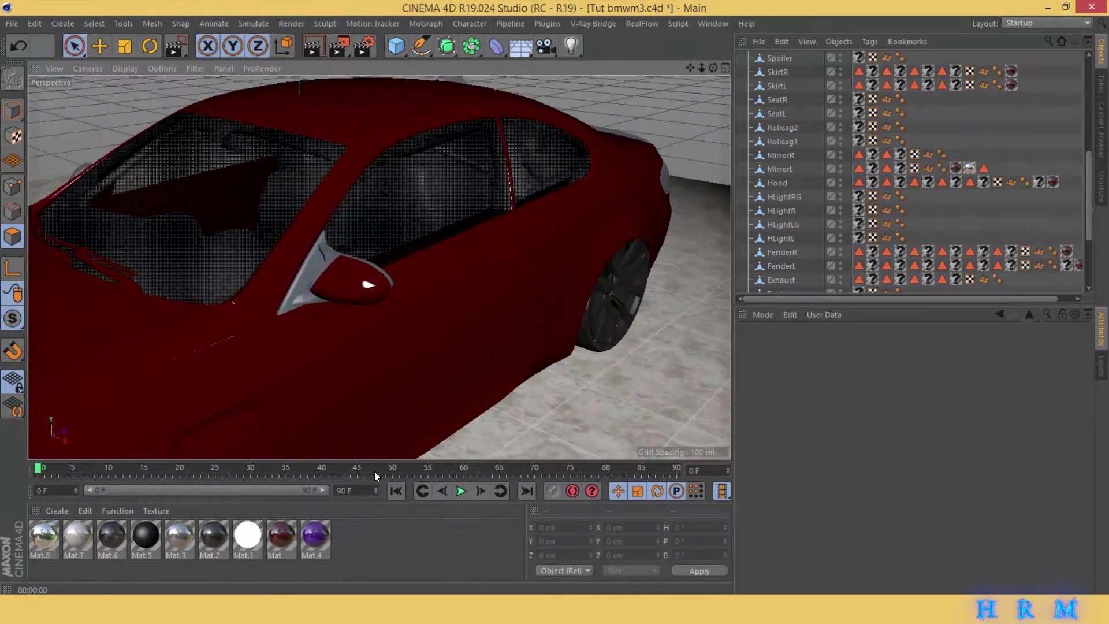
- Create Mat.9 and darken its colour to a 20% value grey
{"action": "double_click", "coordinate": [369, 546]}
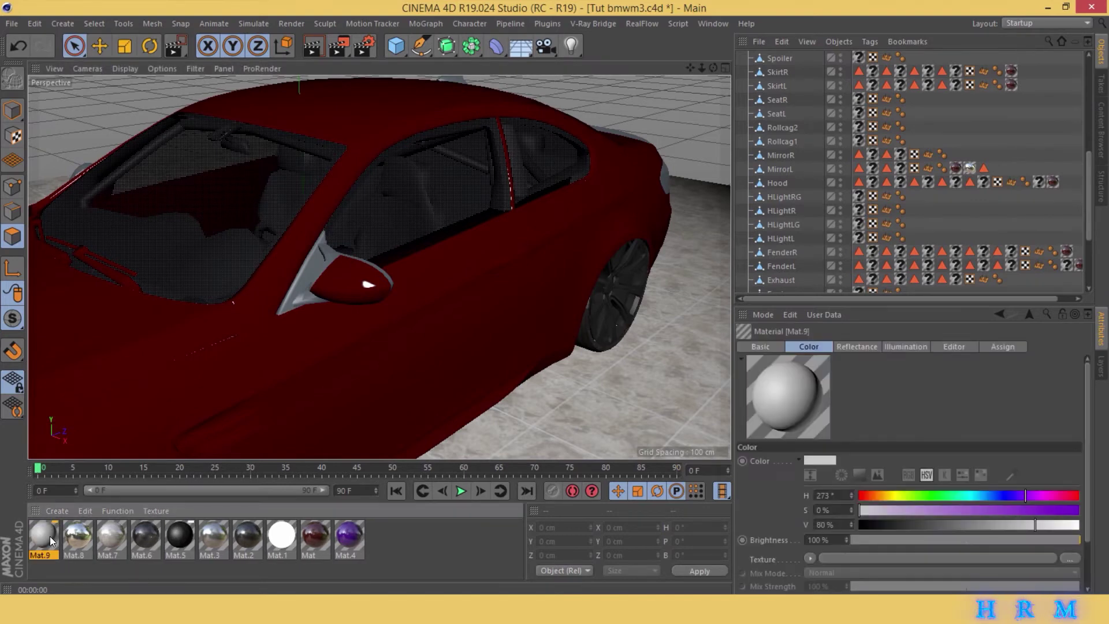
{"action": "double_click", "coordinate": [43, 536]}
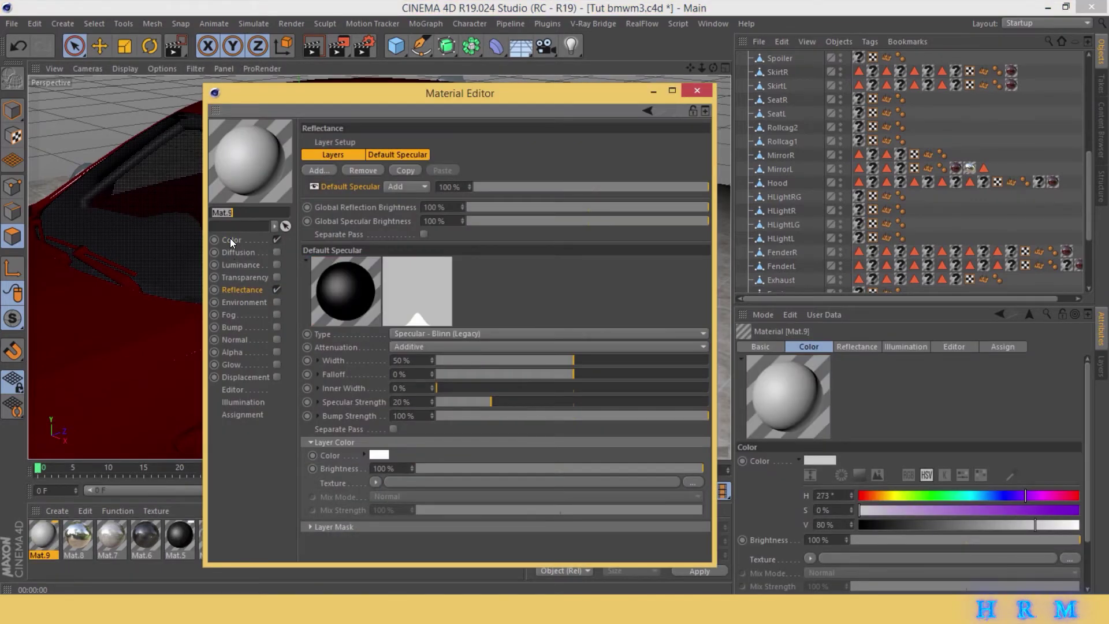
{"action": "left_click", "coordinate": [230, 239]}
{"action": "left_click_drag", "start_coordinate": [588, 205], "coordinate": [481, 205]}
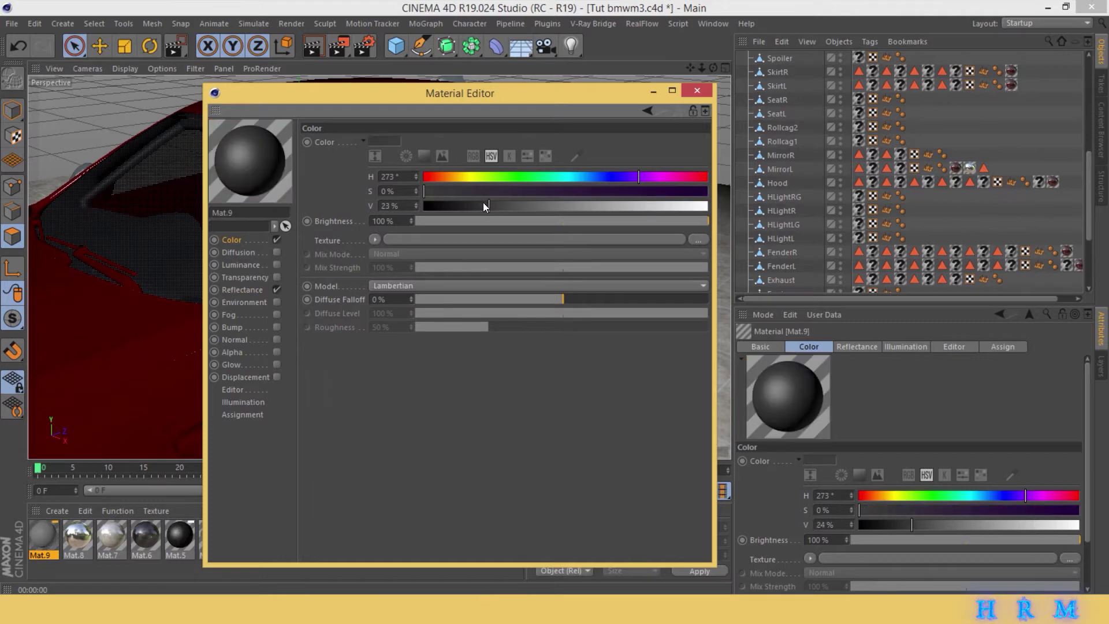
- Add a GGX reflectance layer to Mat.9 at 4% strength with 29% roughness
{"action": "left_click", "coordinate": [241, 290]}
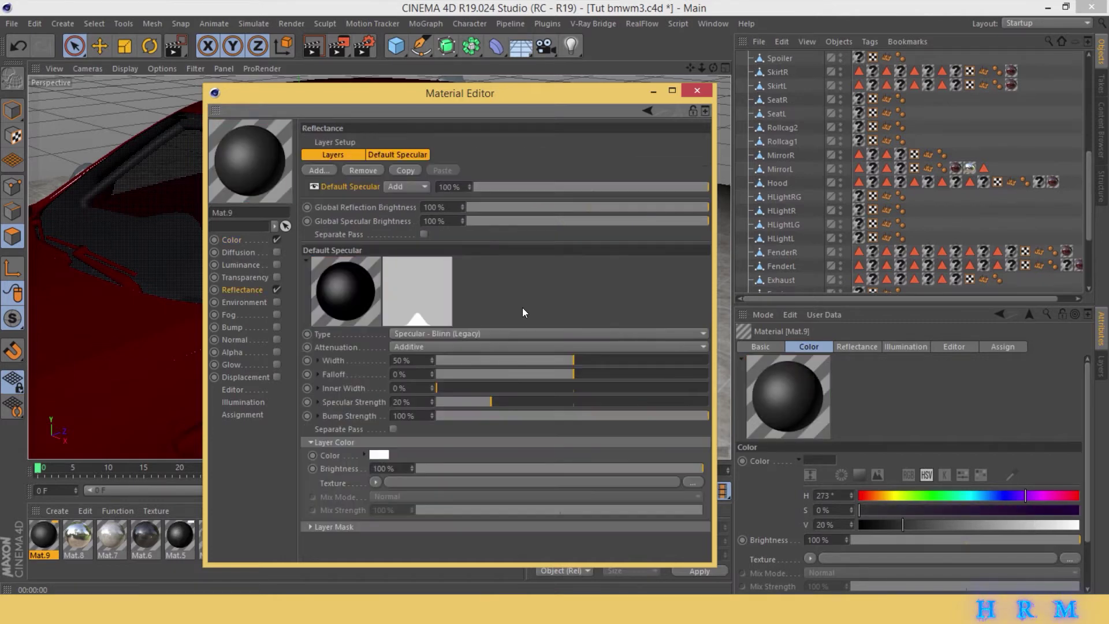
{"action": "left_click", "coordinate": [320, 170]}
{"action": "left_click", "coordinate": [341, 199]}
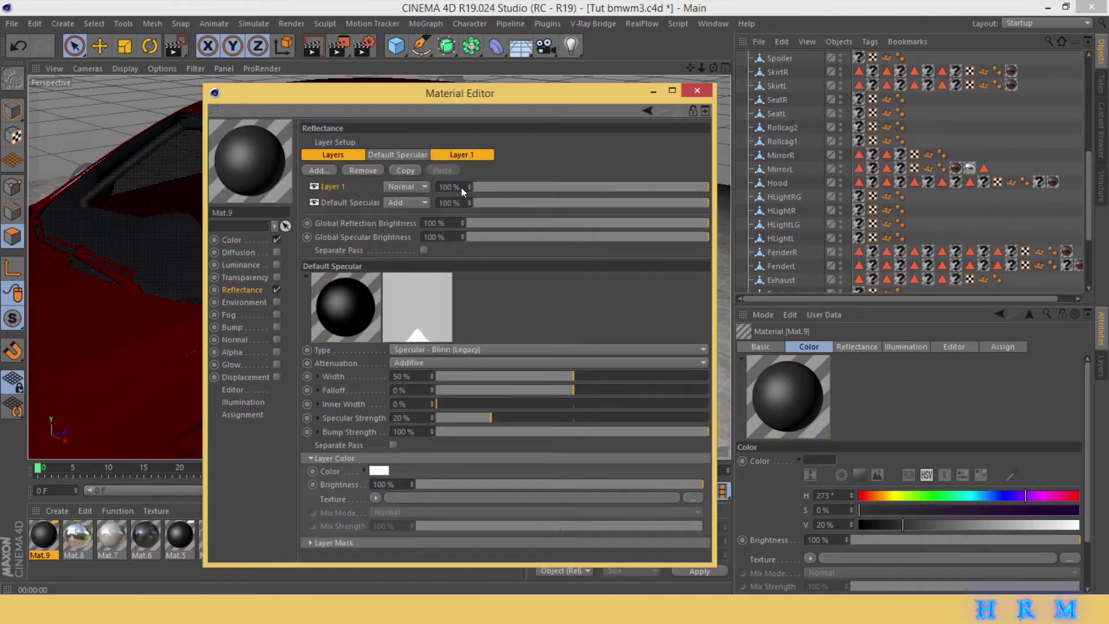
{"action": "left_click", "coordinate": [487, 190]}
{"action": "left_click_drag", "start_coordinate": [485, 188], "coordinate": [483, 183]}
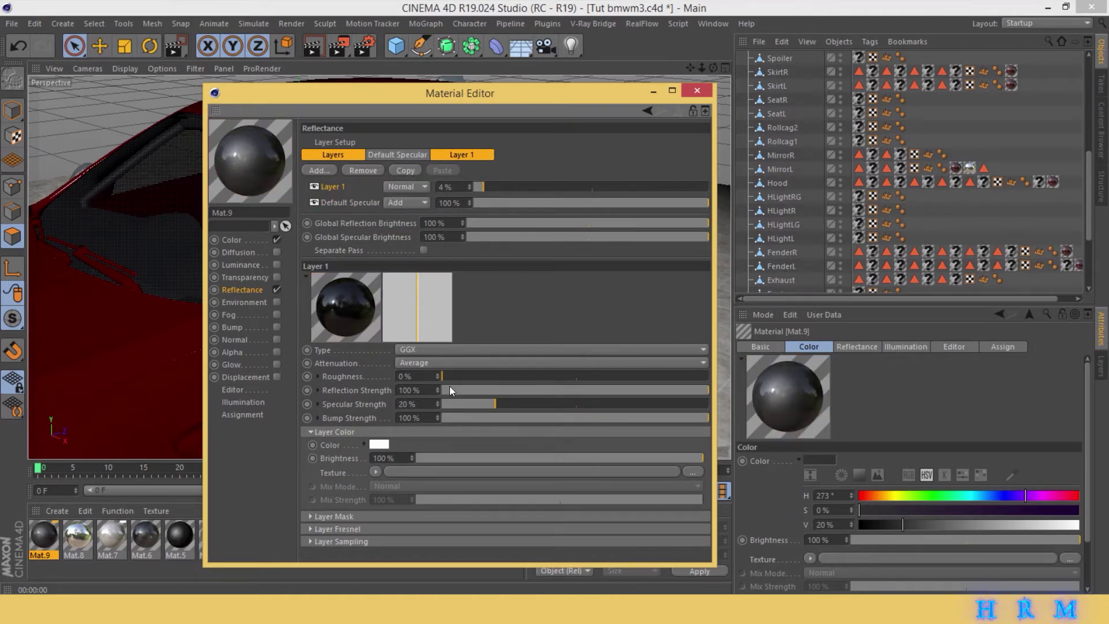
{"action": "left_click", "coordinate": [496, 376]}
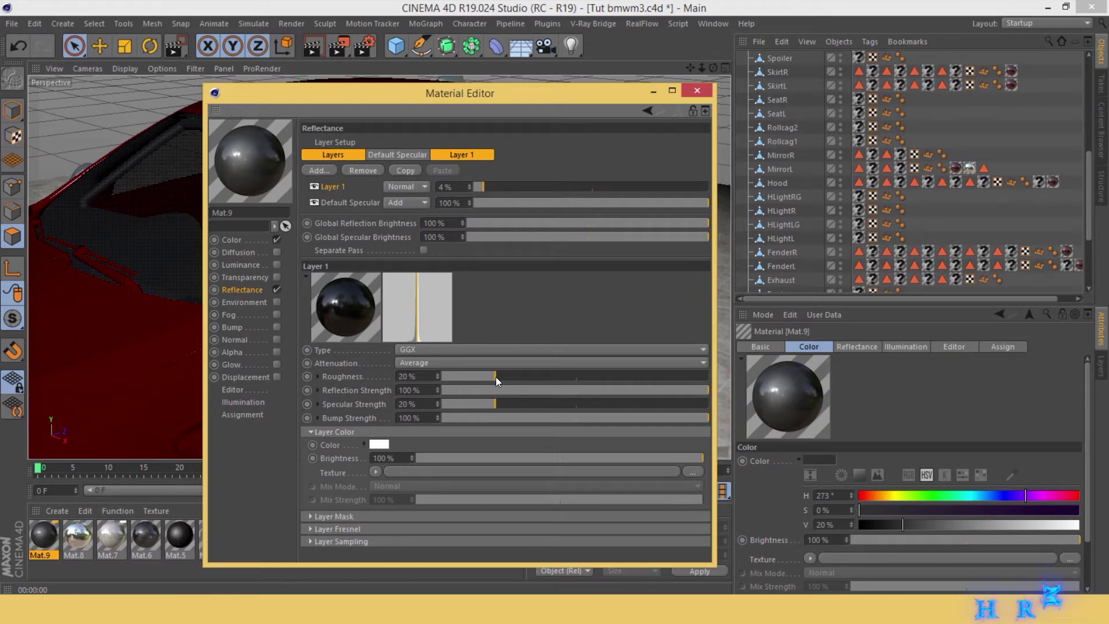
{"action": "left_click", "coordinate": [518, 378]}
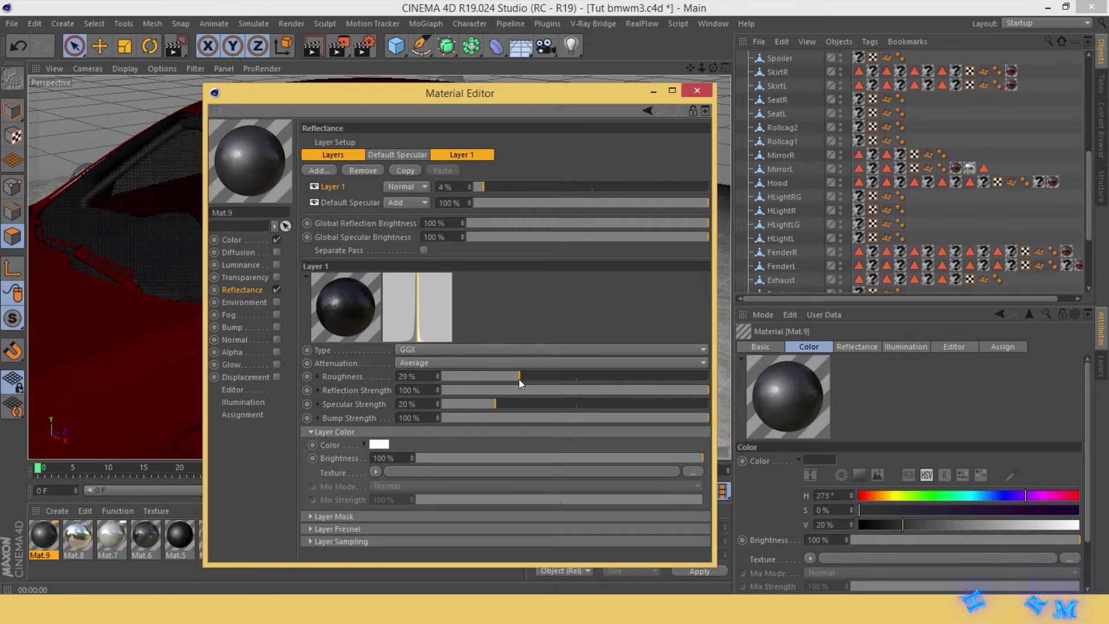
- Review Mat.9's Default Specular and Layer 1 settings, including the layer mask
{"action": "left_click", "coordinate": [397, 155]}
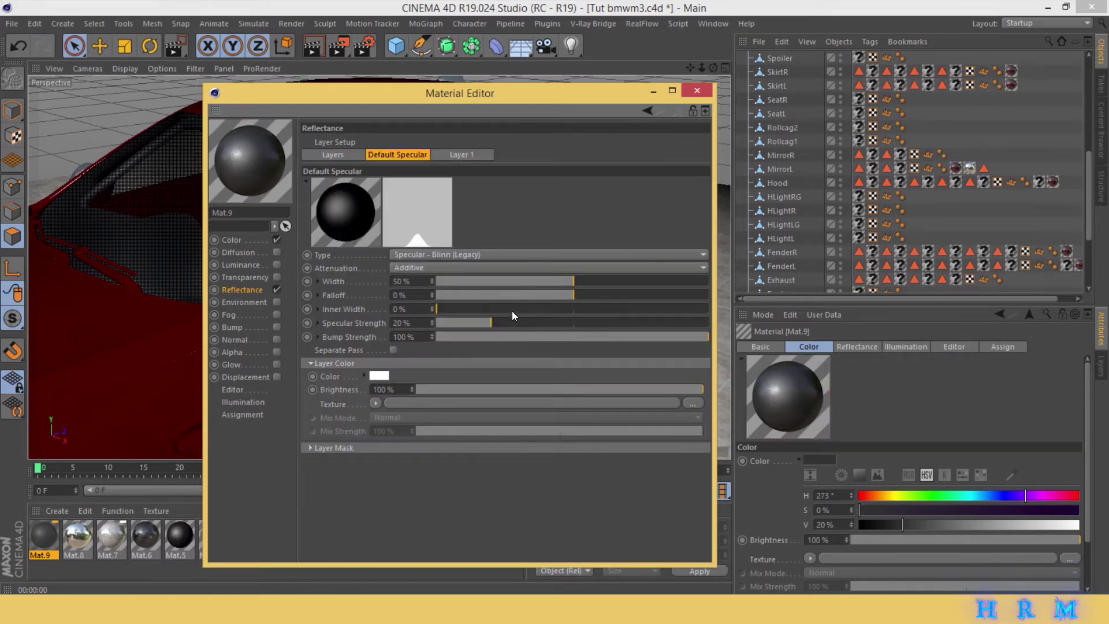
{"action": "left_click", "coordinate": [341, 155]}
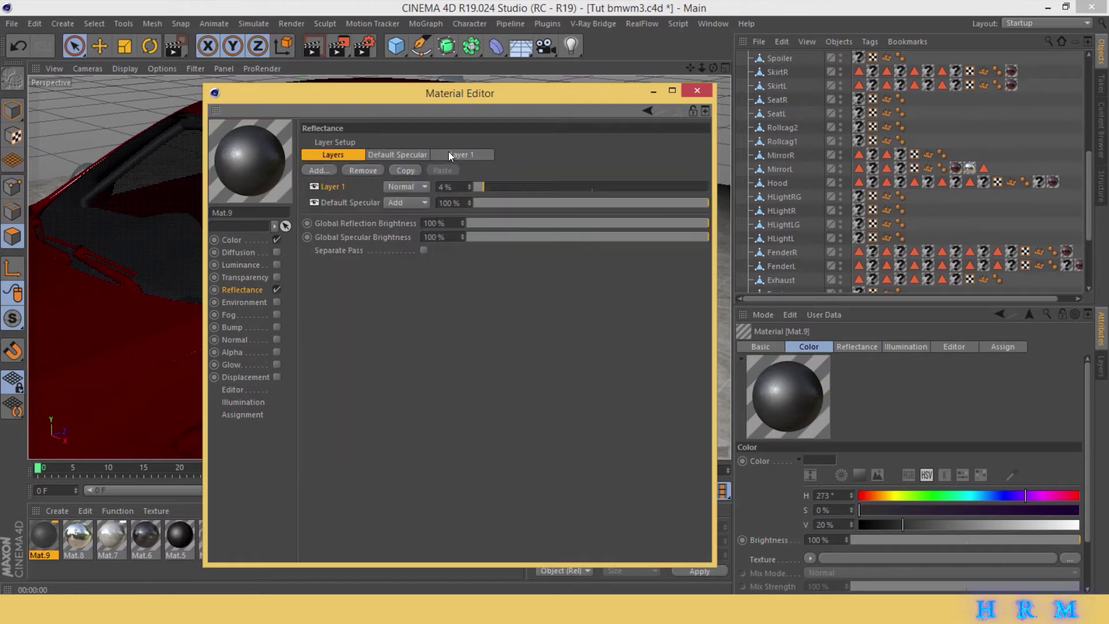
{"action": "left_click", "coordinate": [456, 155]}
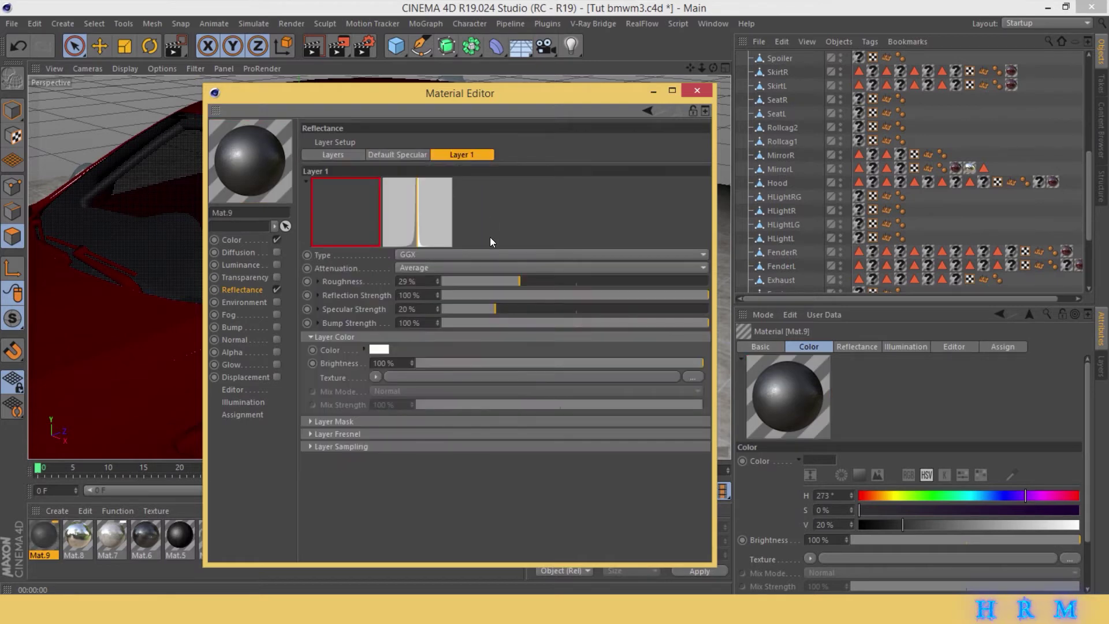
{"action": "left_click", "coordinate": [309, 422]}
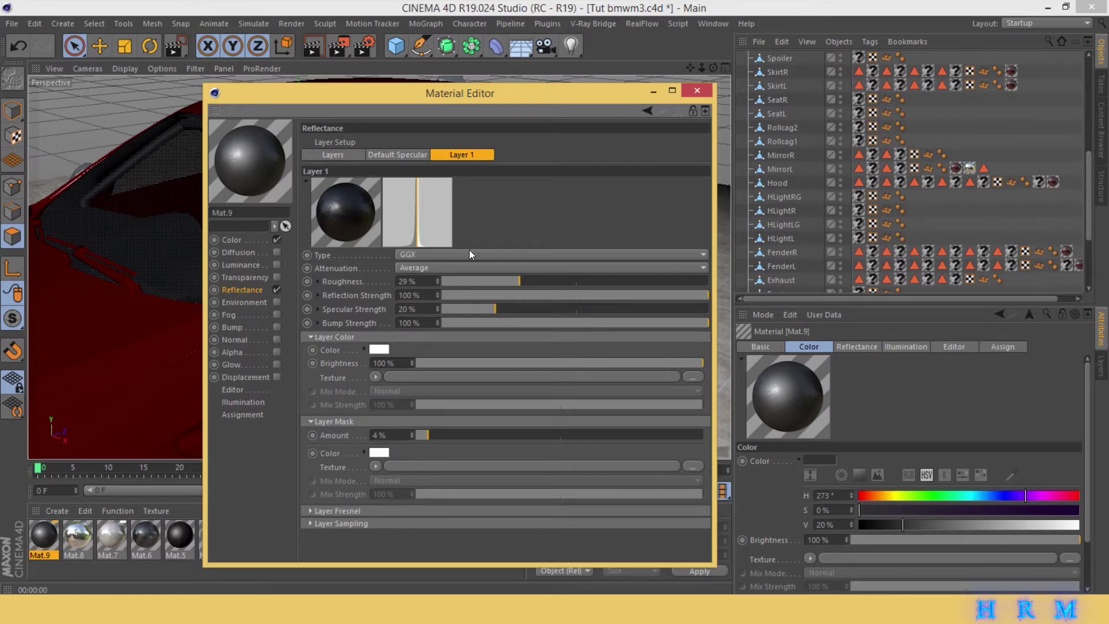
- Enable bump on Mat.9 with a Poxo Noise shader, then select MirrorL
{"action": "left_click", "coordinate": [234, 328]}
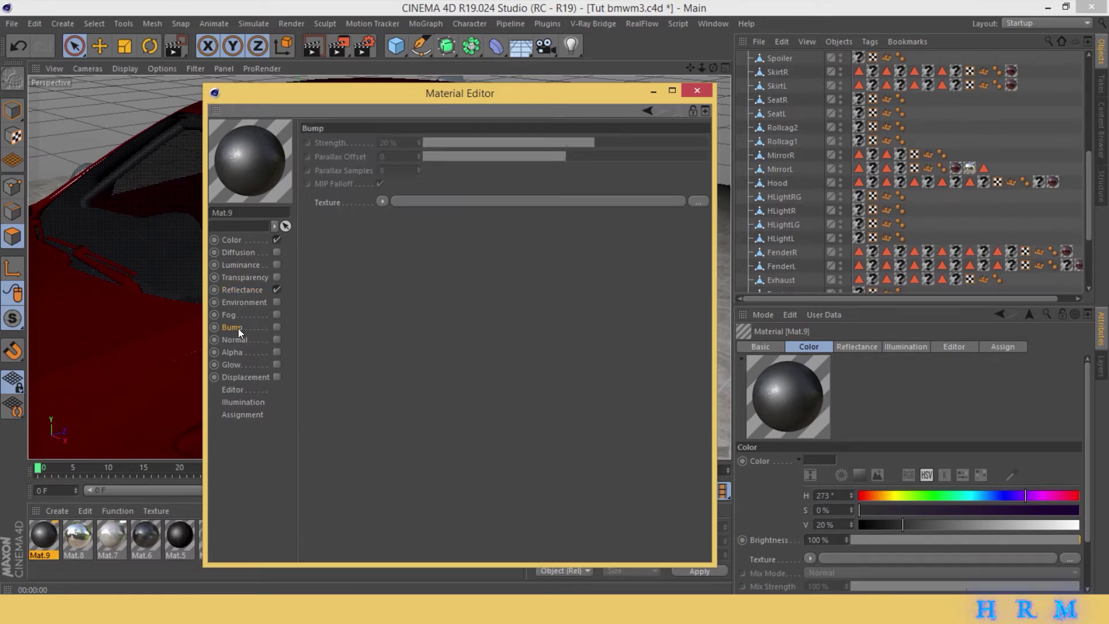
{"action": "left_click", "coordinate": [277, 328]}
{"action": "left_click", "coordinate": [383, 201]}
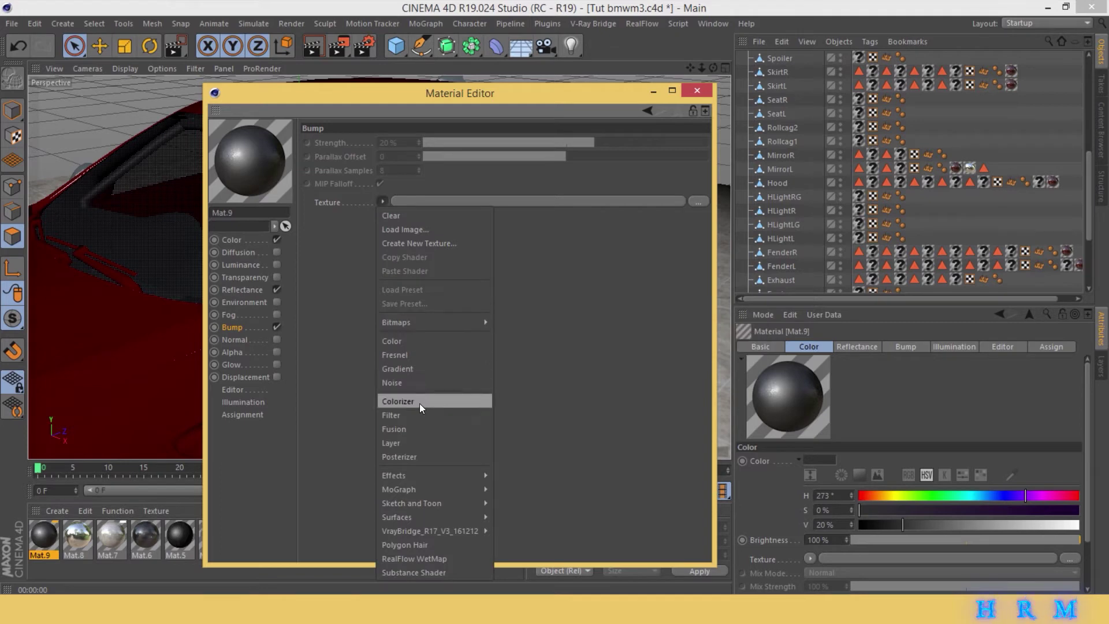
{"action": "left_click", "coordinate": [408, 381]}
{"action": "left_click", "coordinate": [392, 237]}
{"action": "left_click", "coordinate": [477, 277]}
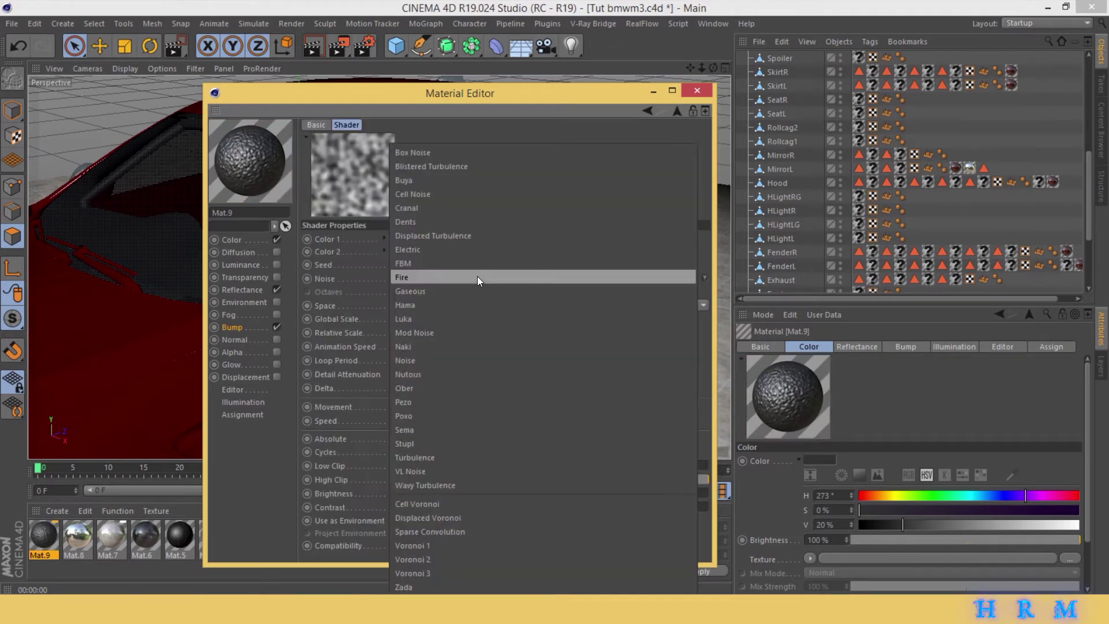
{"action": "left_click", "coordinate": [483, 417]}
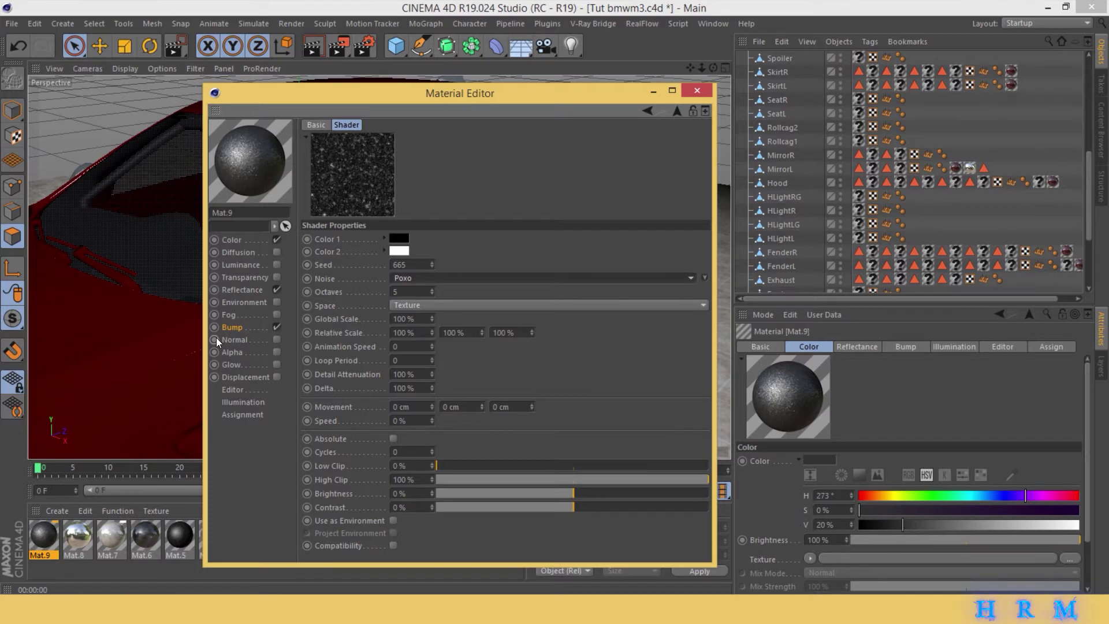
{"action": "left_click", "coordinate": [231, 327]}
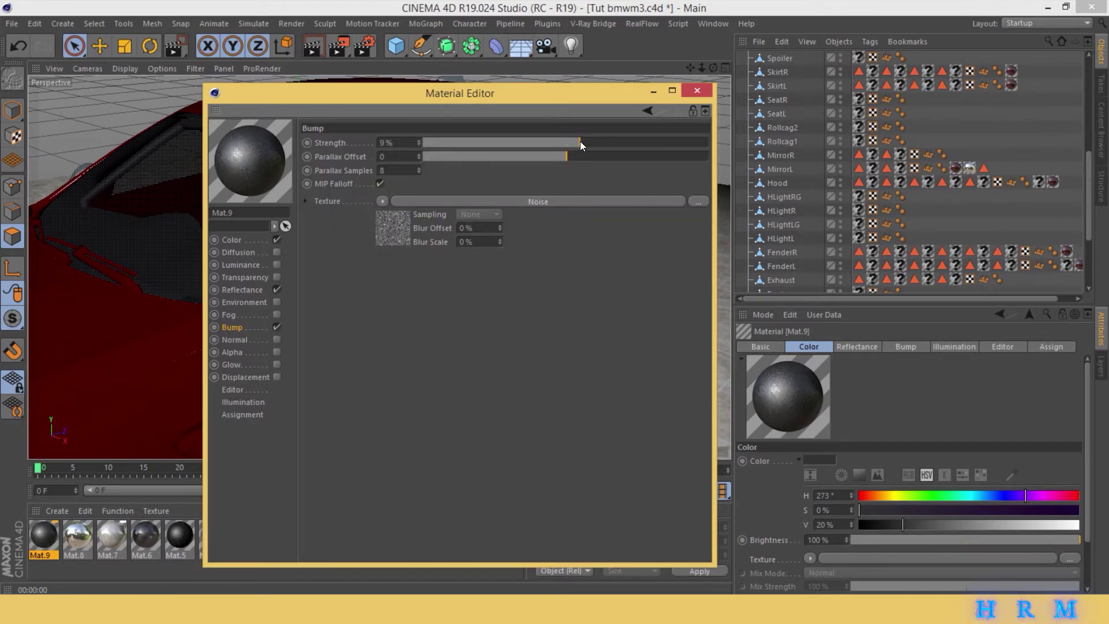
{"action": "left_click", "coordinate": [697, 91]}
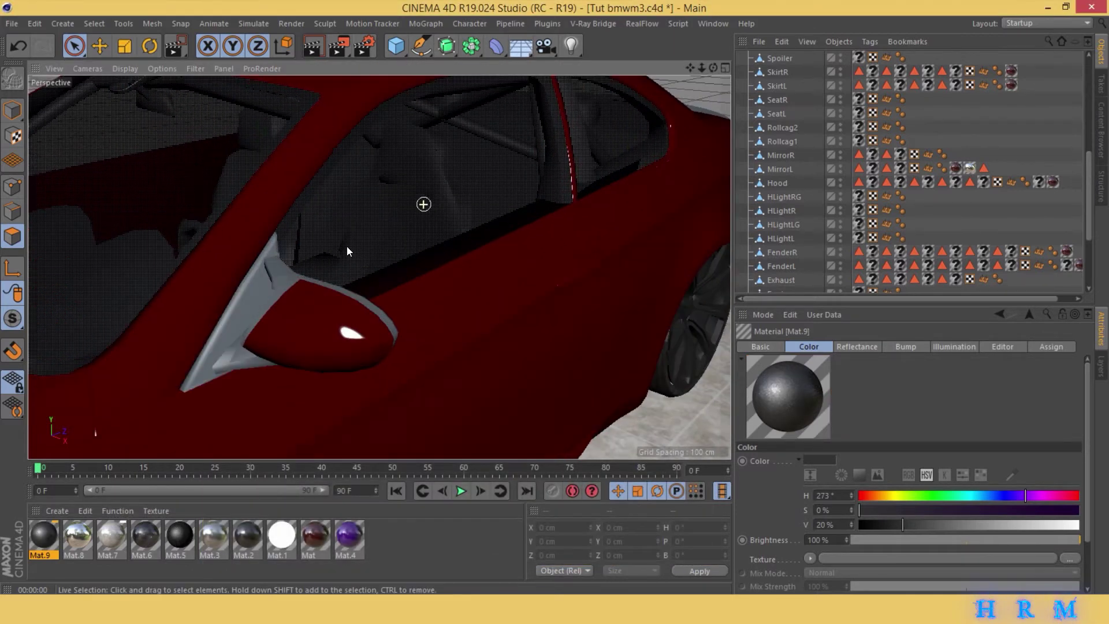
{"action": "key", "text": "e"}
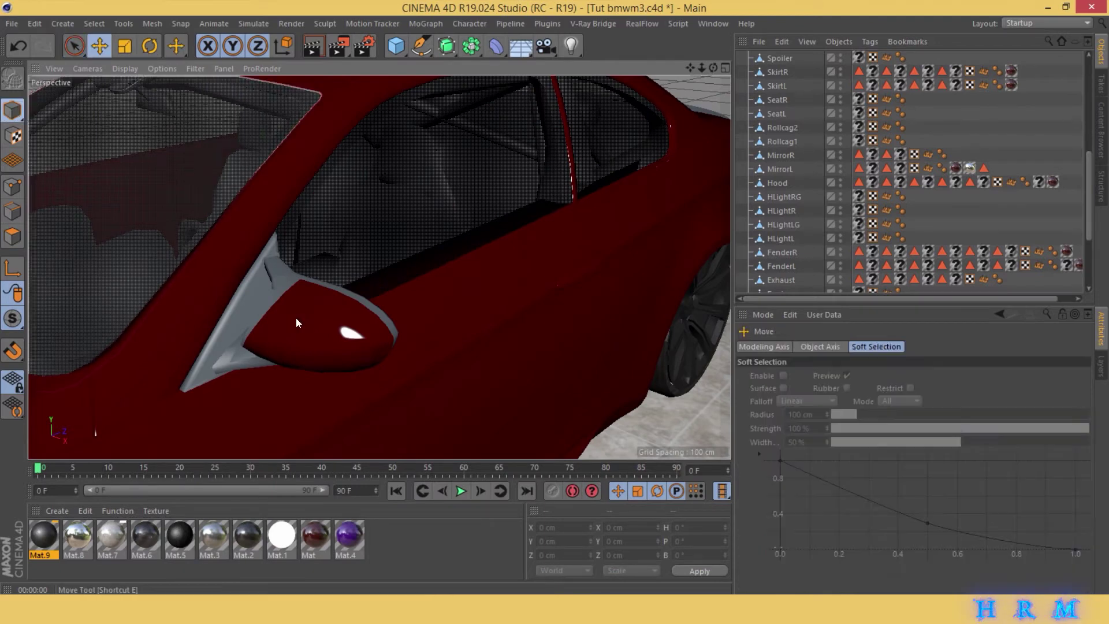
{"action": "left_click", "coordinate": [296, 321]}
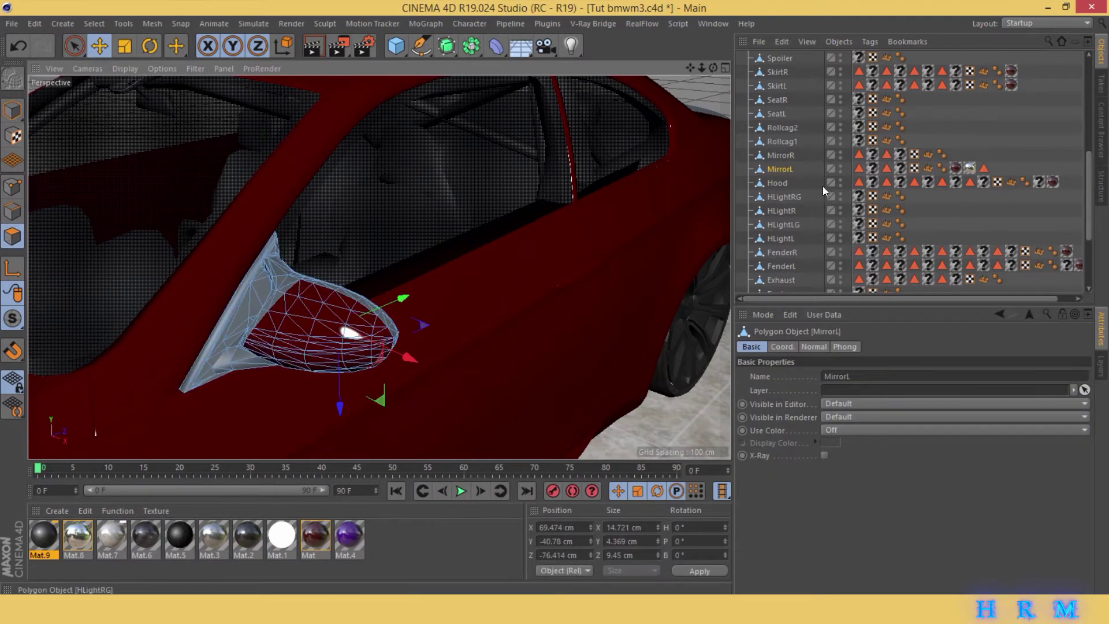
- Apply Mat.9 to the left mirror's stored polygon selection
{"action": "left_click", "coordinate": [859, 169]}
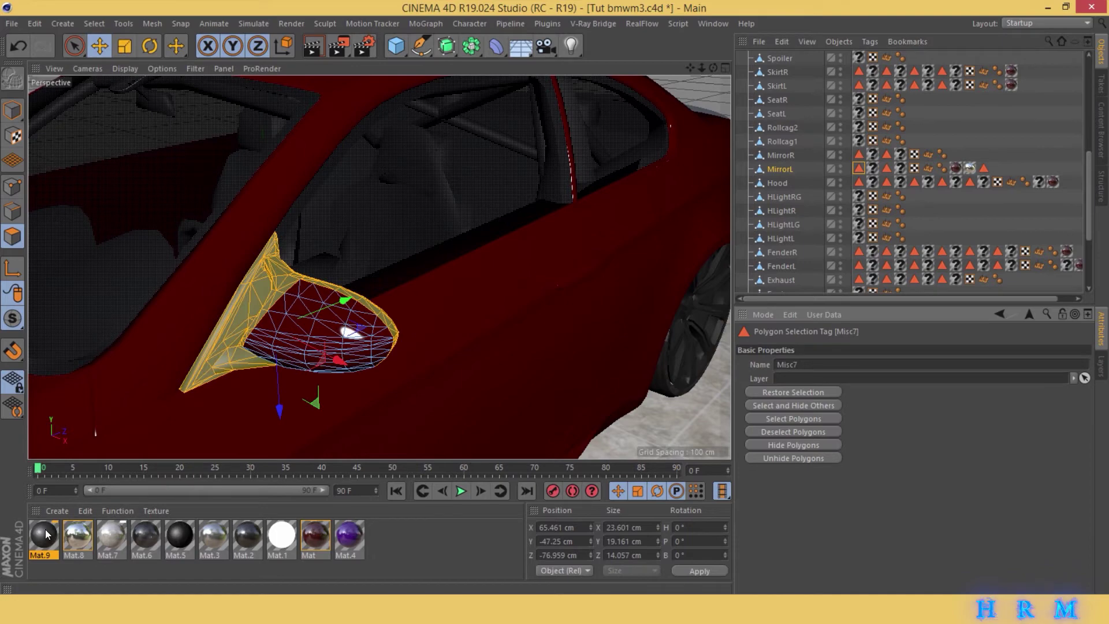
{"action": "left_click_drag", "start_coordinate": [48, 534], "coordinate": [252, 335]}
{"action": "left_click", "coordinate": [922, 253]}
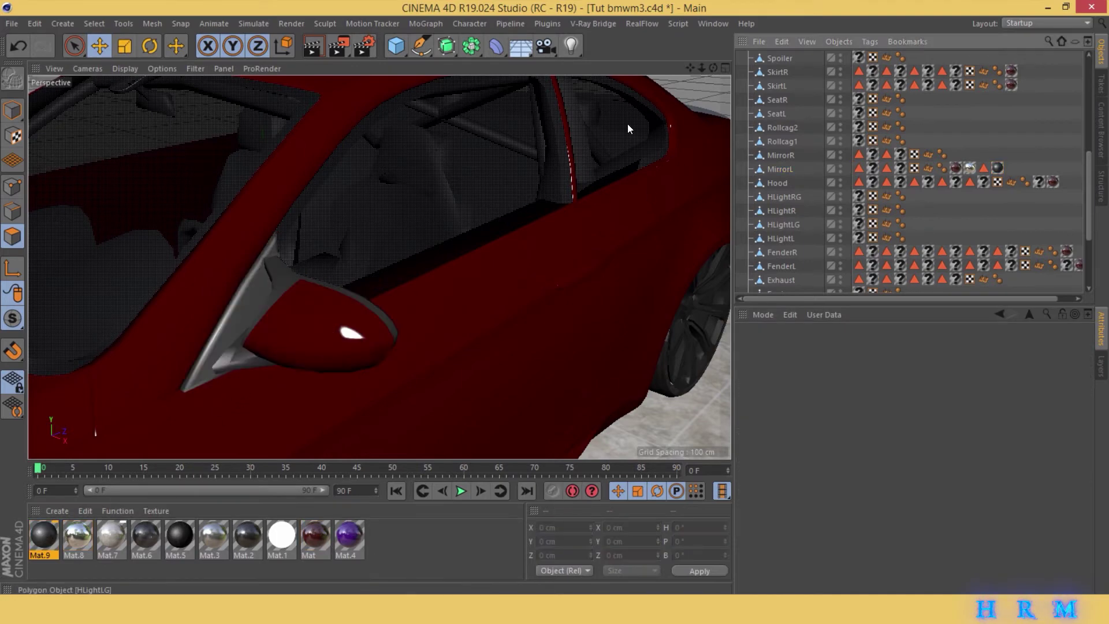
{"action": "scroll", "coordinate": [701, 81], "scroll_direction": "down", "scroll_amount": 5}
{"action": "double_click", "coordinate": [43, 534]}
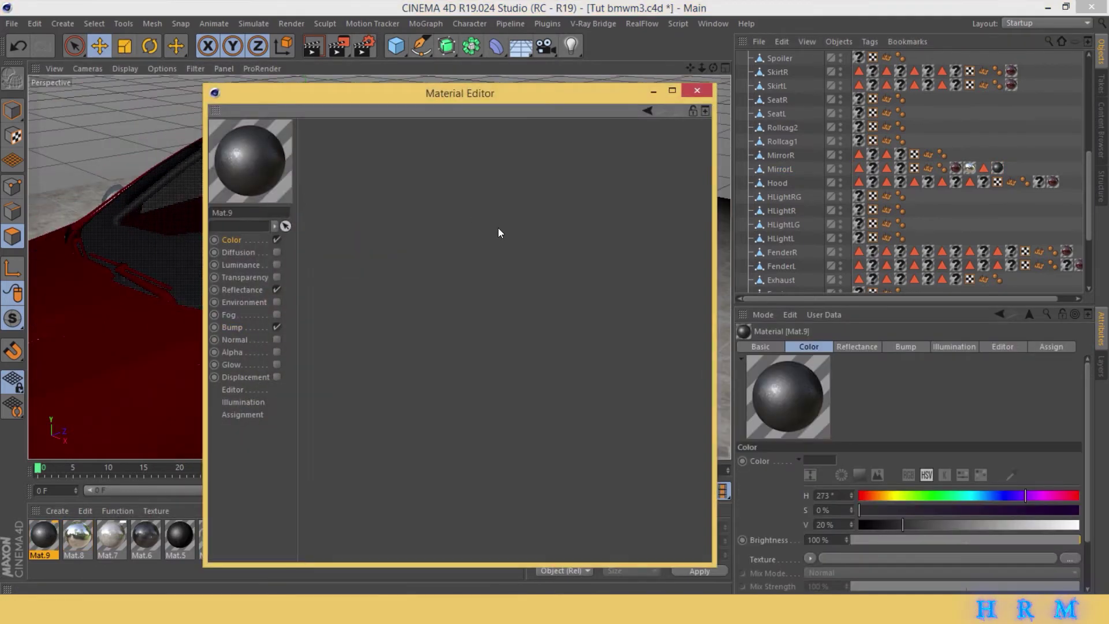
{"action": "left_click", "coordinate": [697, 93]}
{"action": "left_click_drag", "start_coordinate": [711, 71], "coordinate": [701, 63]}
{"action": "scroll", "coordinate": [848, 91], "scroll_direction": "up", "scroll_amount": 10}
- Give MirrorR Mat.9 on its Misc7 polygons and Mat.8 on its glass, then save
{"action": "left_click", "coordinate": [292, 268]}
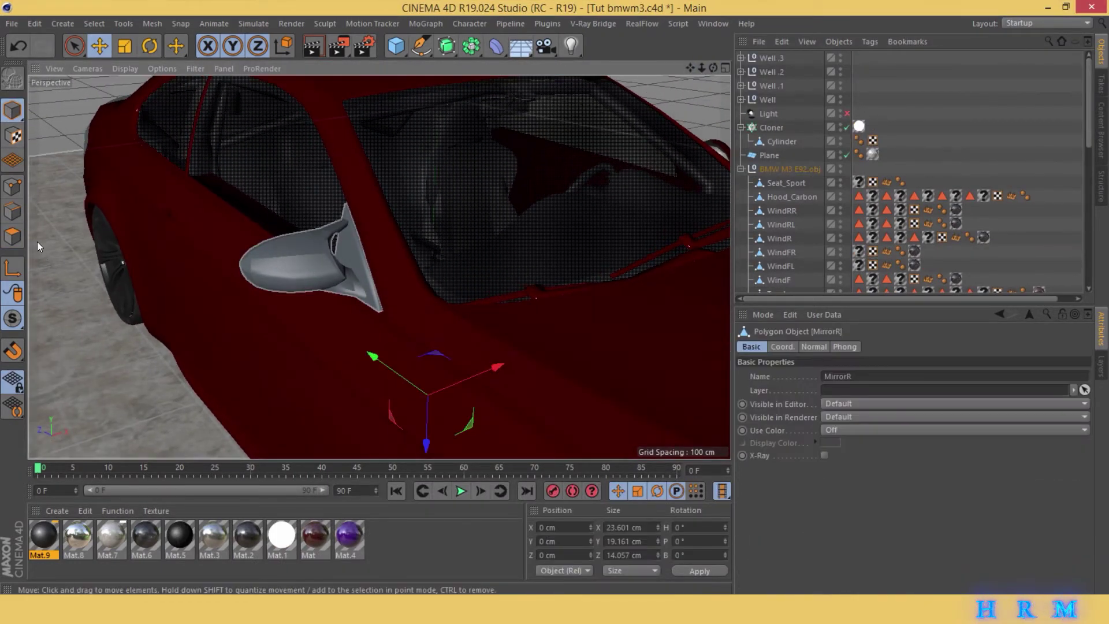
{"action": "scroll", "coordinate": [846, 230], "scroll_direction": "down", "scroll_amount": 4}
{"action": "left_click", "coordinate": [859, 237]}
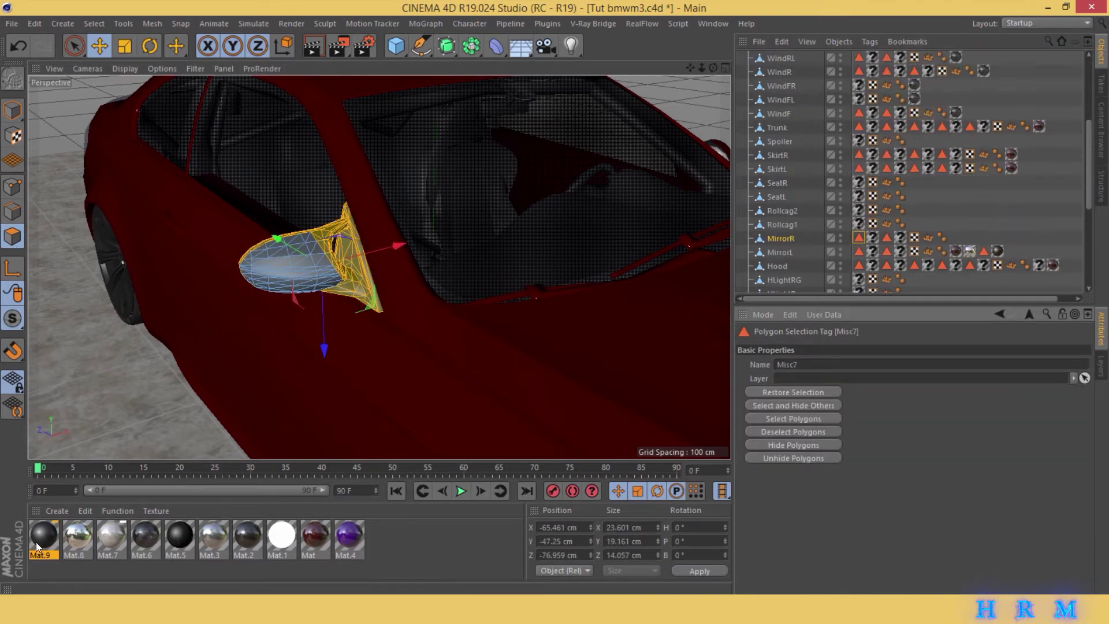
{"action": "left_click_drag", "start_coordinate": [37, 546], "coordinate": [381, 286]}
{"action": "left_click", "coordinate": [886, 238]}
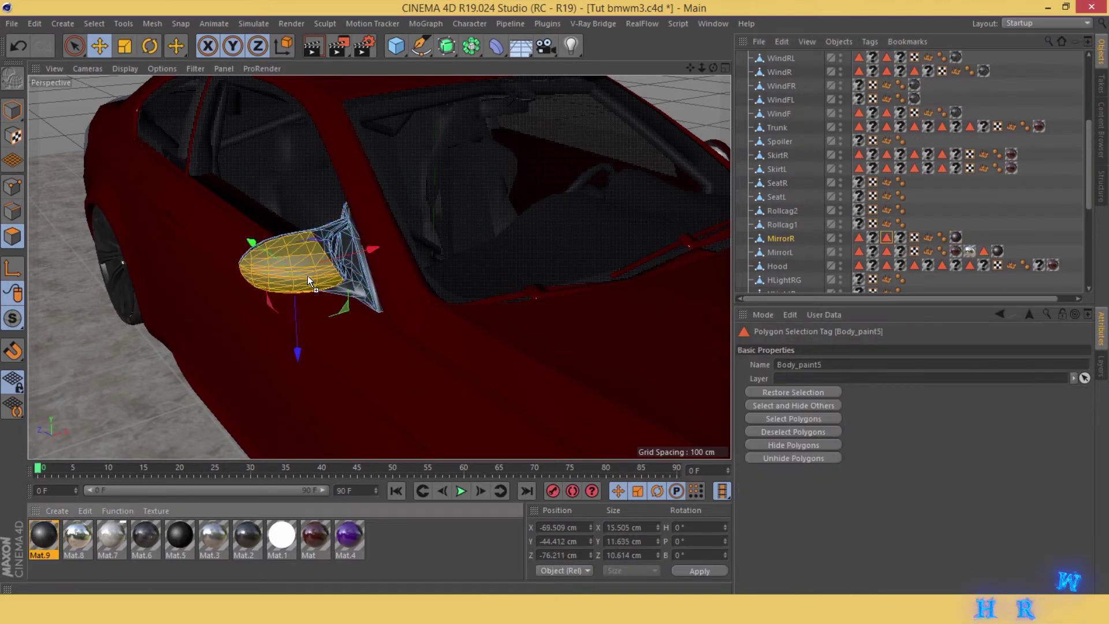
{"action": "left_click_drag", "start_coordinate": [308, 281], "coordinate": [324, 174]}
{"action": "key", "text": "9"}
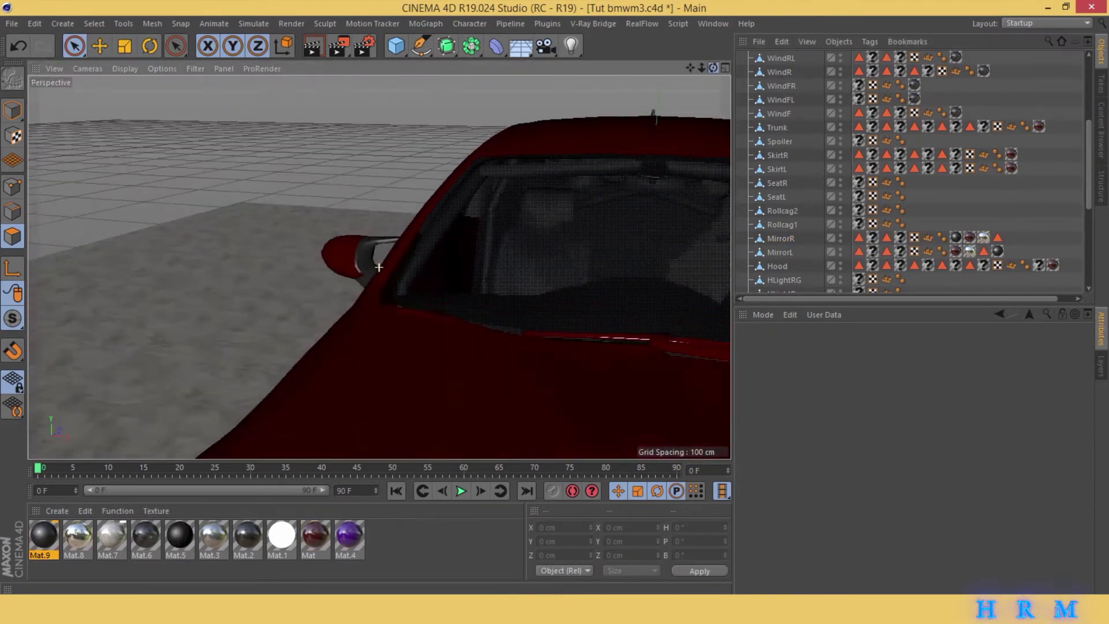
{"action": "left_click_drag", "start_coordinate": [701, 69], "coordinate": [379, 267]}
{"action": "key", "text": "ctrl+s"}
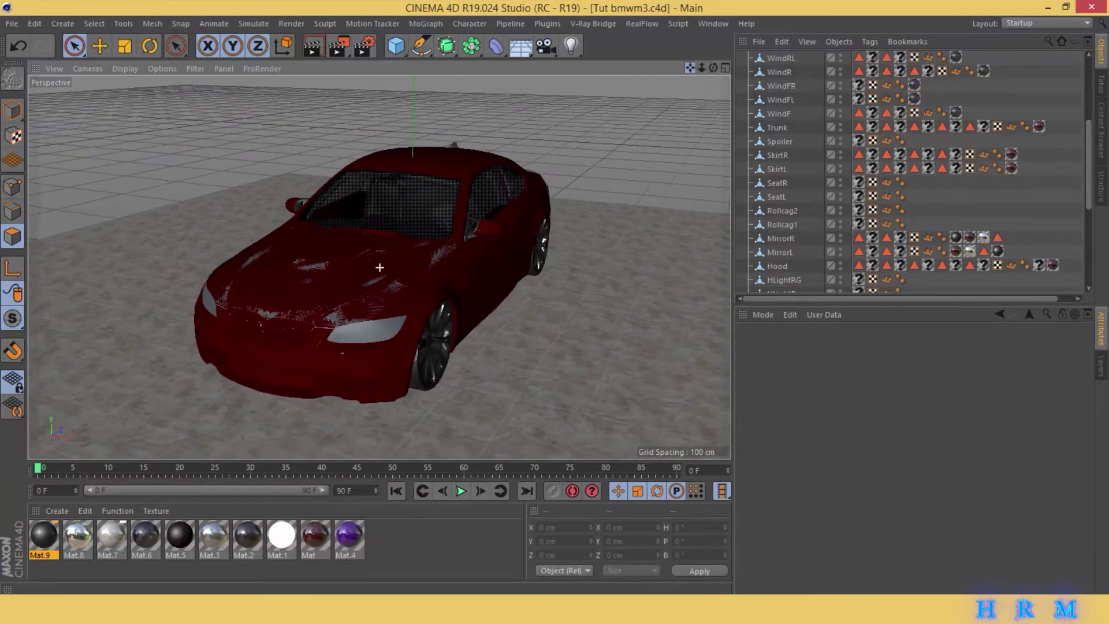
- Inspect the front headlights, undo an accidental HLightLG move, and orbit to the rear quarter
{"action": "mouse_move", "coordinate": [701, 68]}
{"action": "left_mouse_down"}
{"action": "mouse_move", "coordinate": [702, 93]}
{"action": "mouse_move", "coordinate": [693, 69]}
{"action": "left_mouse_up"}
{"action": "left_click_drag", "start_coordinate": [379, 267], "coordinate": [378, 267], "text": "alt"}
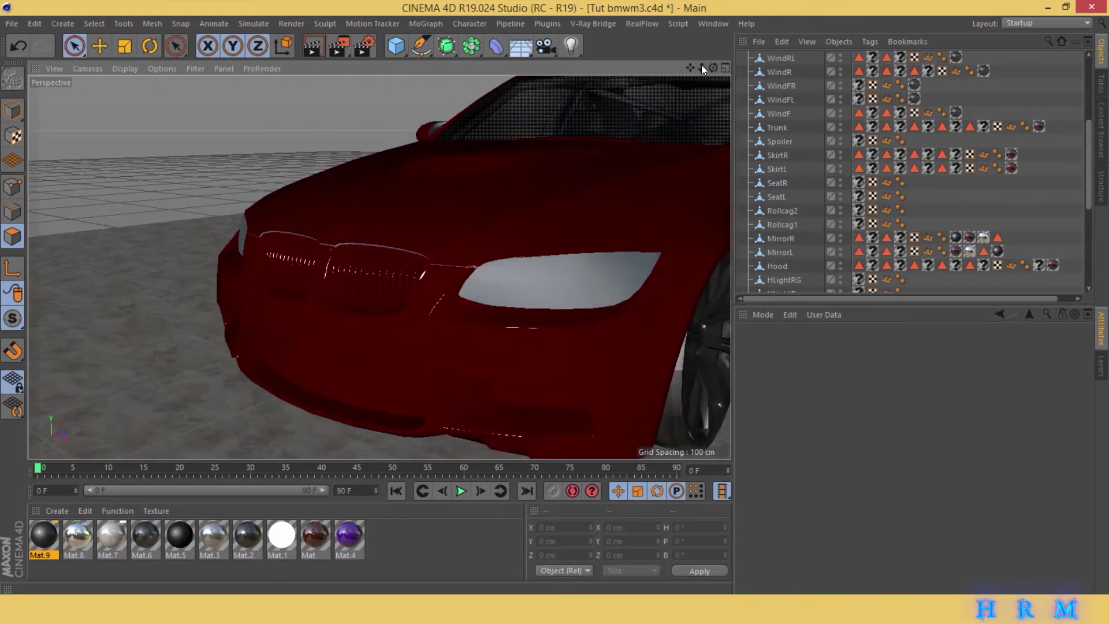
{"action": "left_click", "coordinate": [106, 51]}
{"action": "left_click", "coordinate": [561, 273]}
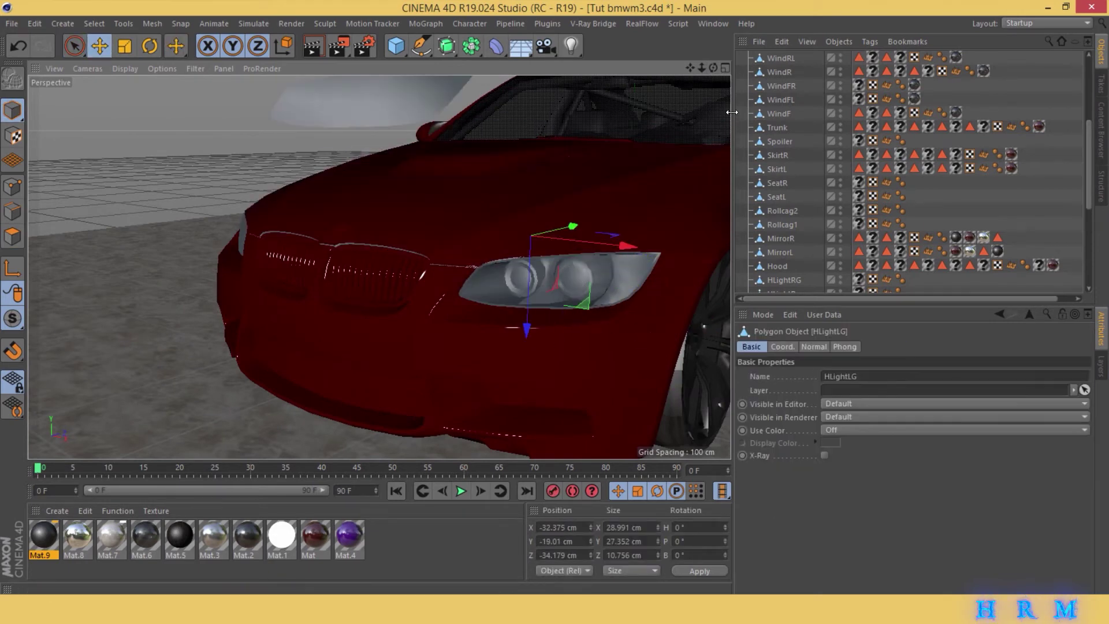
{"action": "key", "text": "ctrl+z"}
{"action": "left_click_drag", "start_coordinate": [379, 267], "coordinate": [378, 267], "text": "alt"}
{"action": "left_click_drag", "start_coordinate": [703, 69], "coordinate": [728, 69]}
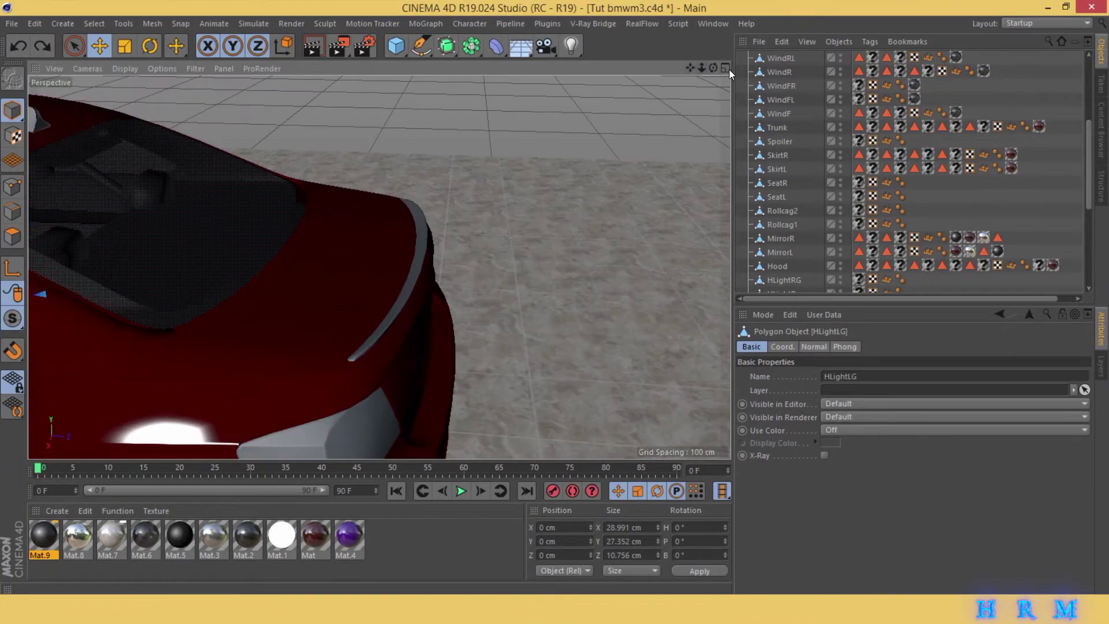
- Apply Mat.9 to the rear Spoiler and save the file
{"action": "left_click", "coordinate": [407, 288]}
{"action": "left_click_drag", "start_coordinate": [40, 539], "coordinate": [377, 330]}
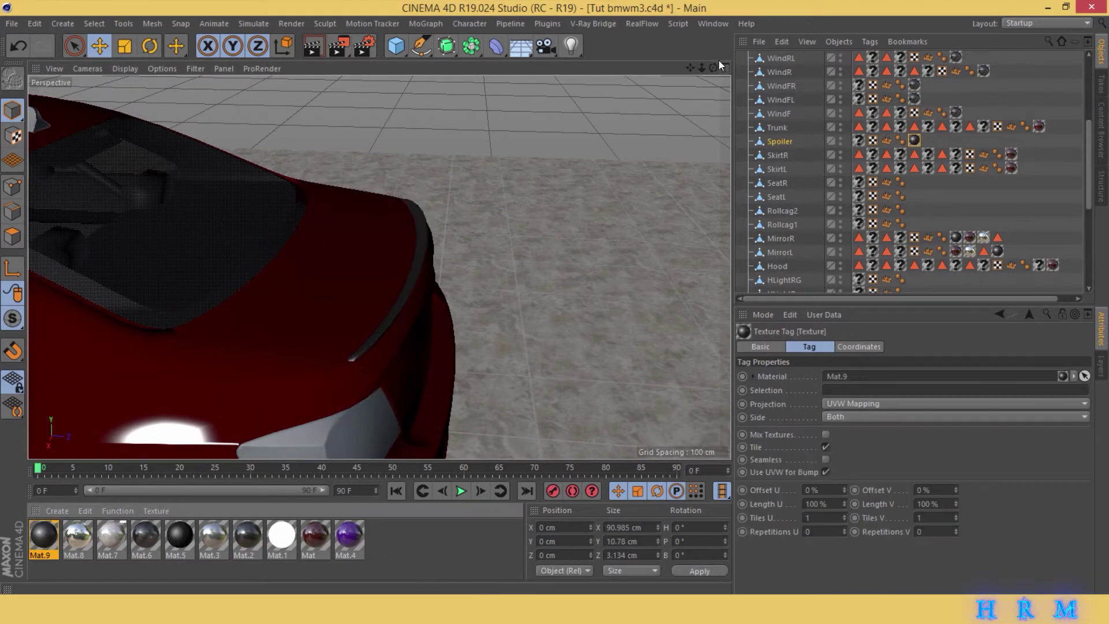
{"action": "left_click_drag", "start_coordinate": [379, 268], "coordinate": [379, 267], "text": "alt"}
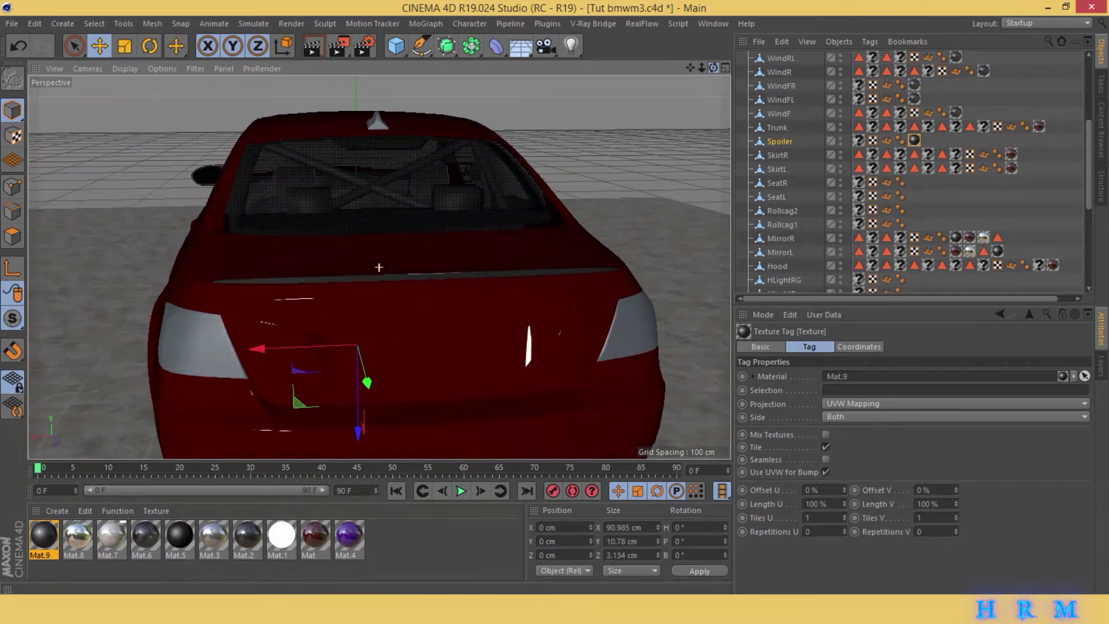
{"action": "left_click_drag", "start_coordinate": [689, 70], "coordinate": [482, 279]}
{"action": "key", "text": "ctrl+s"}
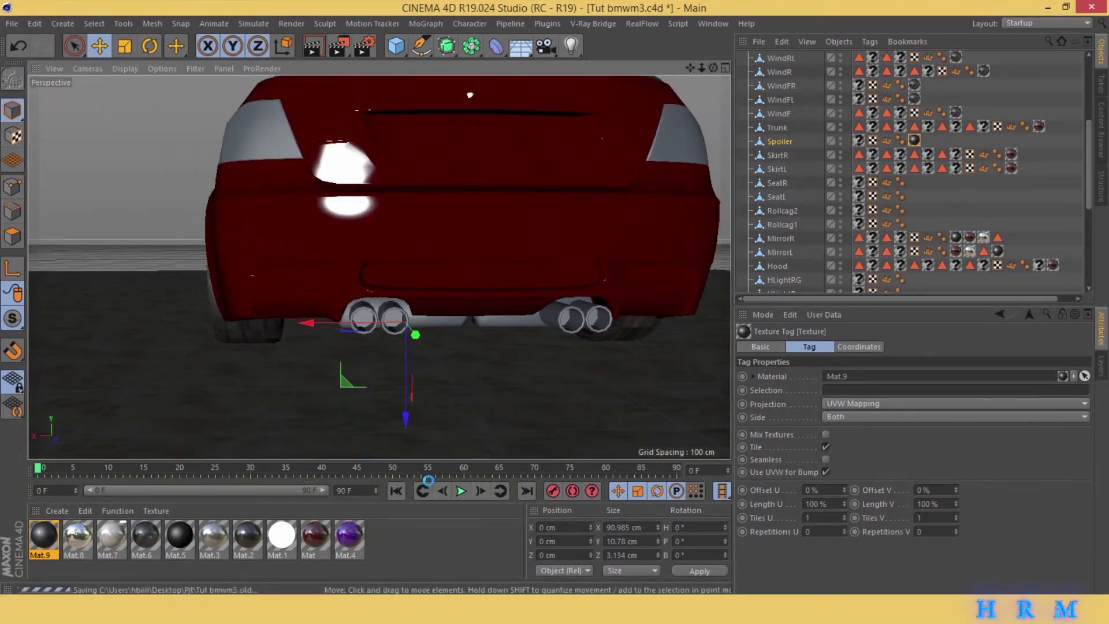
- Apply the chrome Mat.3 material to the exhaust pipes
{"action": "left_click", "coordinate": [416, 529]}
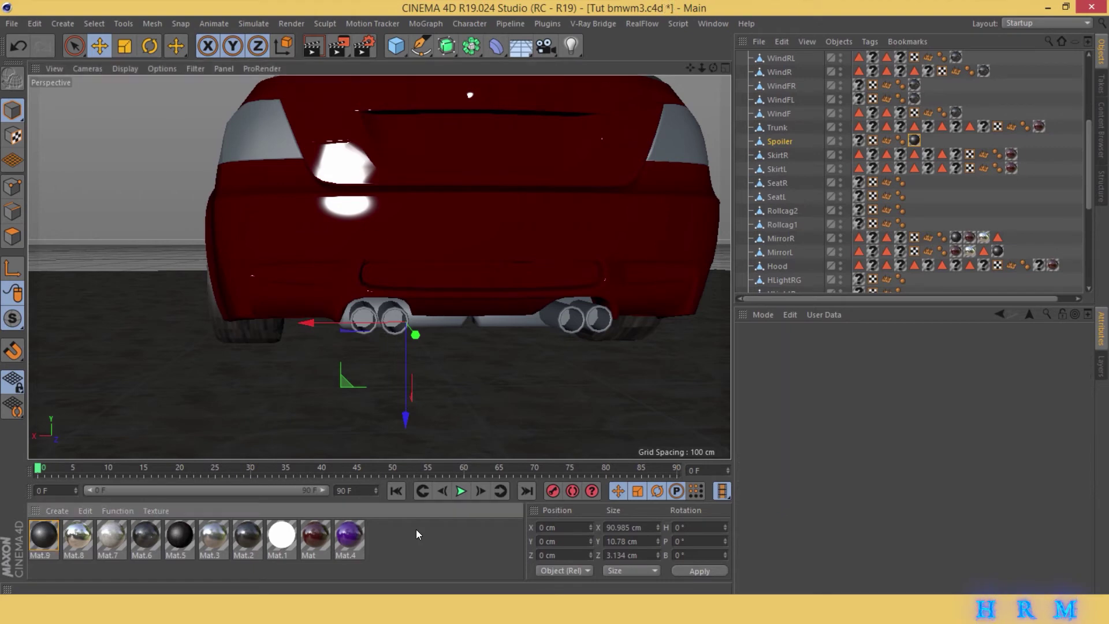
{"action": "left_click", "coordinate": [223, 536]}
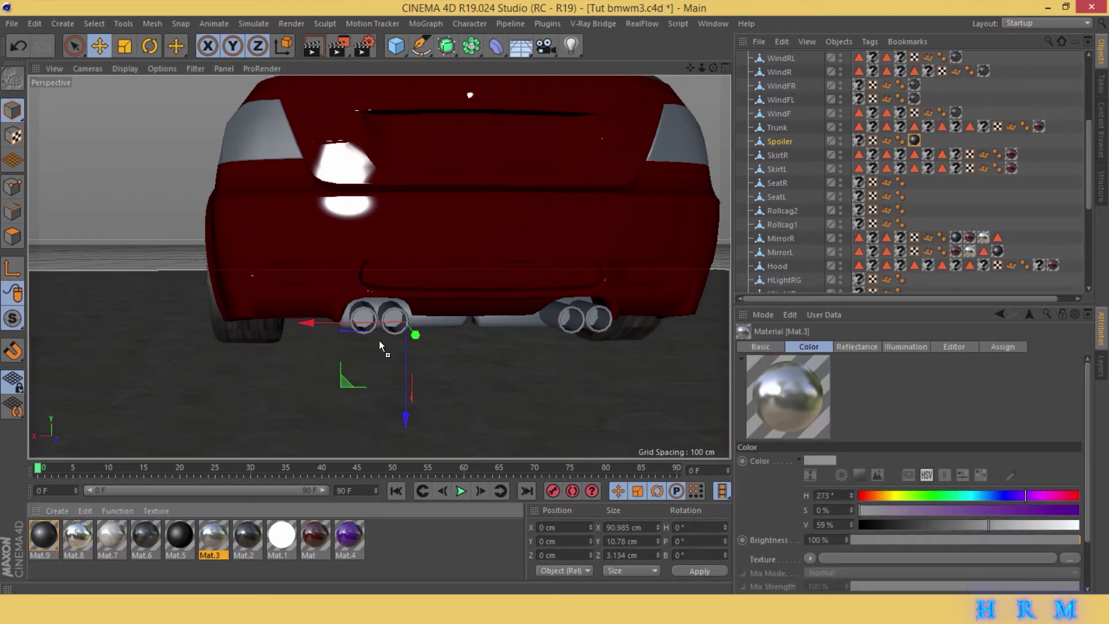
{"action": "left_click_drag", "start_coordinate": [212, 539], "coordinate": [386, 330]}
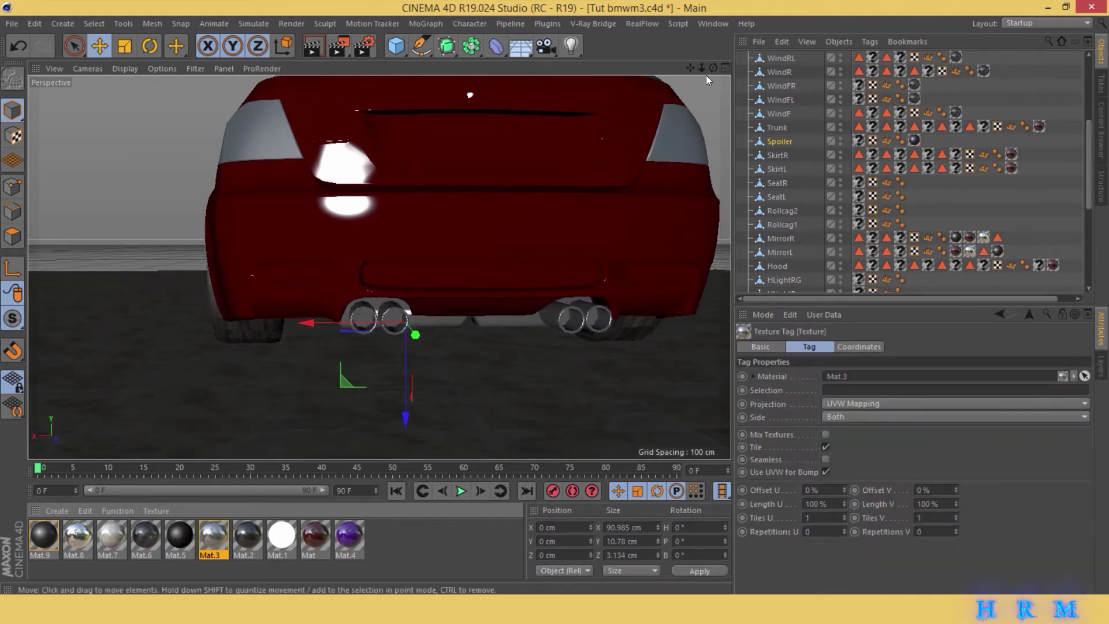
{"action": "mouse_move", "coordinate": [713, 68]}
{"action": "left_mouse_down"}
{"action": "mouse_move", "coordinate": [681, 92]}
{"action": "mouse_move", "coordinate": [711, 67]}
{"action": "left_mouse_up"}
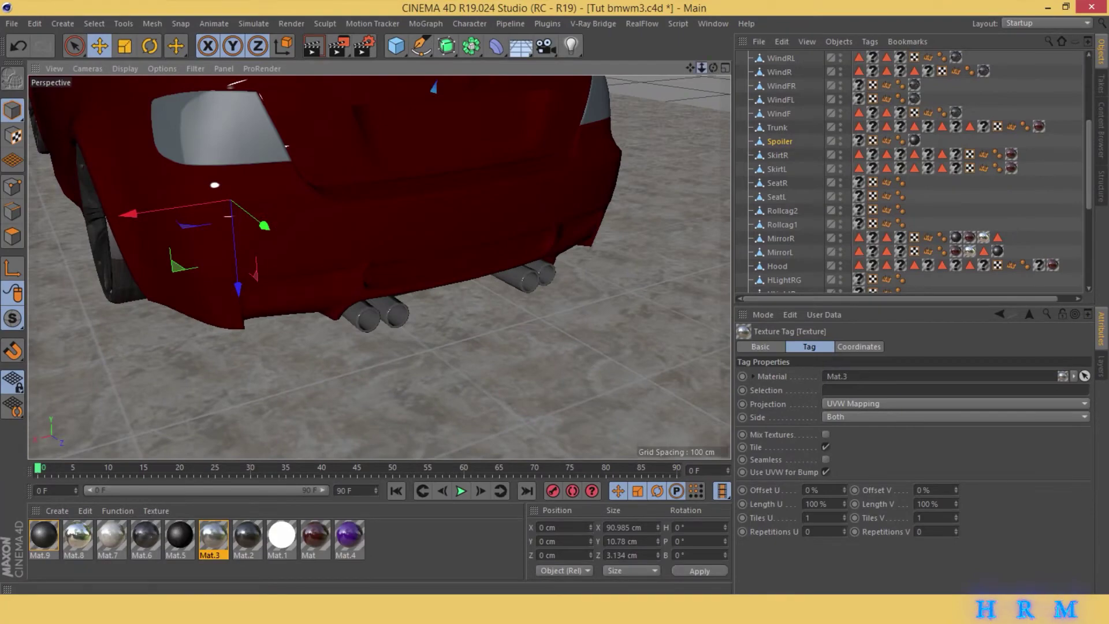
{"action": "left_click_drag", "start_coordinate": [714, 68], "coordinate": [669, 71]}
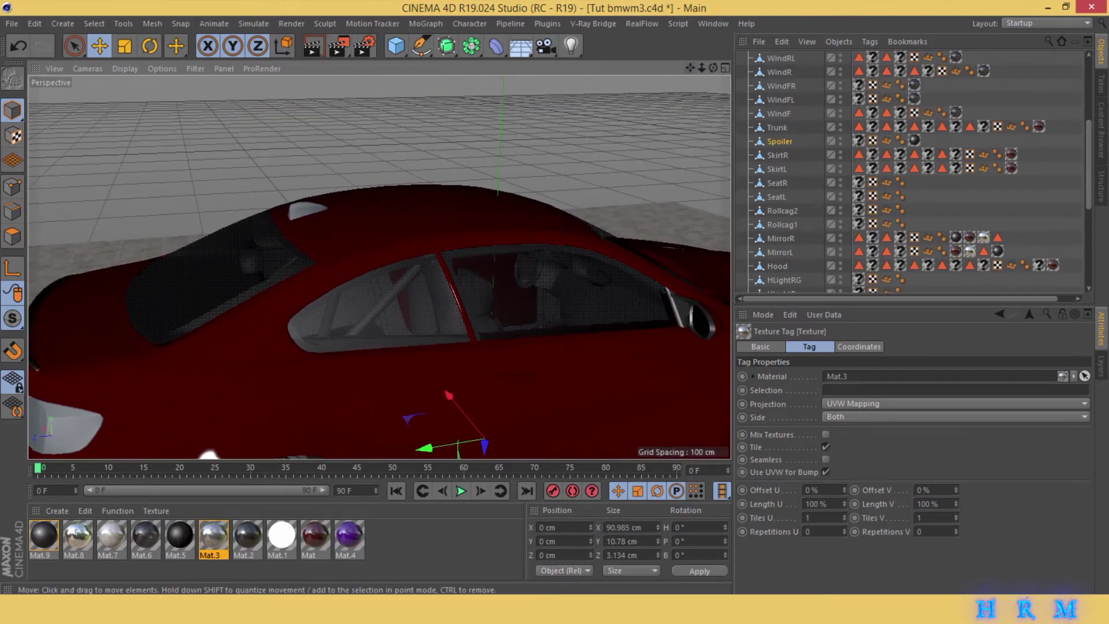
- Apply Mat.9 to a rear body panel and save the file
{"action": "left_click_drag", "start_coordinate": [37, 533], "coordinate": [296, 209]}
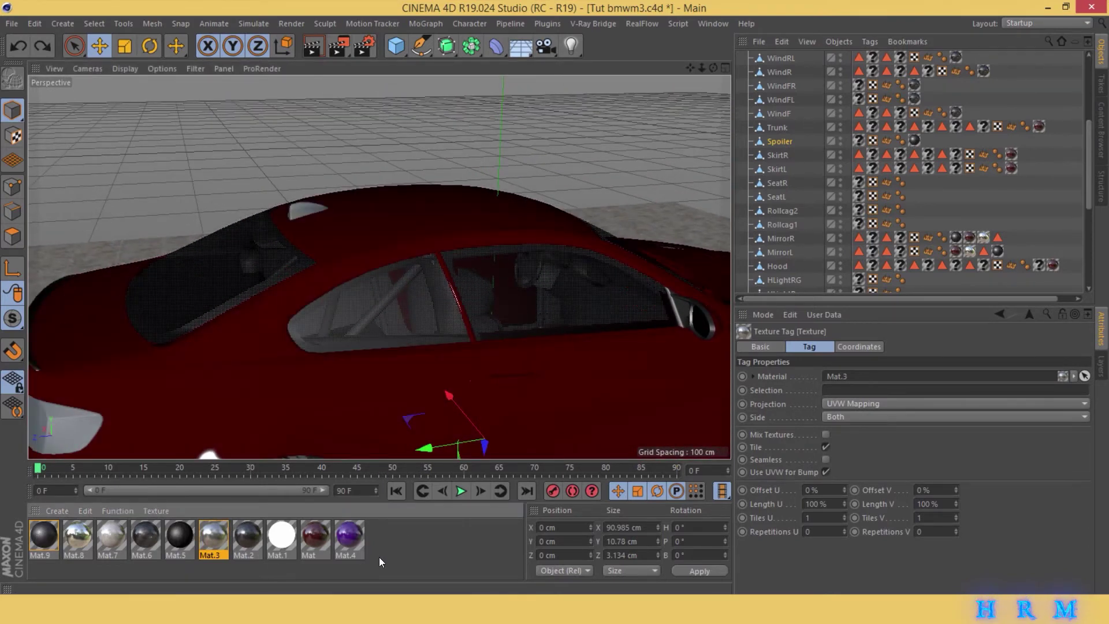
{"action": "left_click", "coordinate": [379, 556]}
{"action": "left_click_drag", "start_coordinate": [322, 258], "coordinate": [300, 209]}
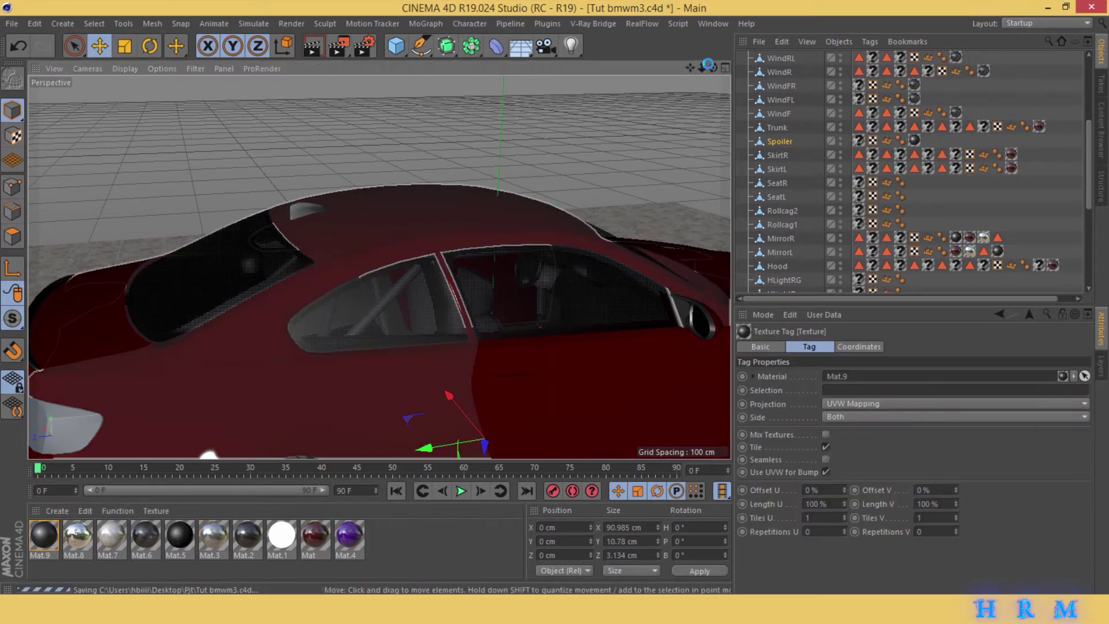
{"action": "key", "text": "ctrl+s"}
{"action": "mouse_move", "coordinate": [689, 68]}
{"action": "left_mouse_down"}
{"action": "mouse_move", "coordinate": [670, 71]}
{"action": "mouse_move", "coordinate": [705, 66]}
{"action": "mouse_move", "coordinate": [695, 64]}
{"action": "left_mouse_up"}
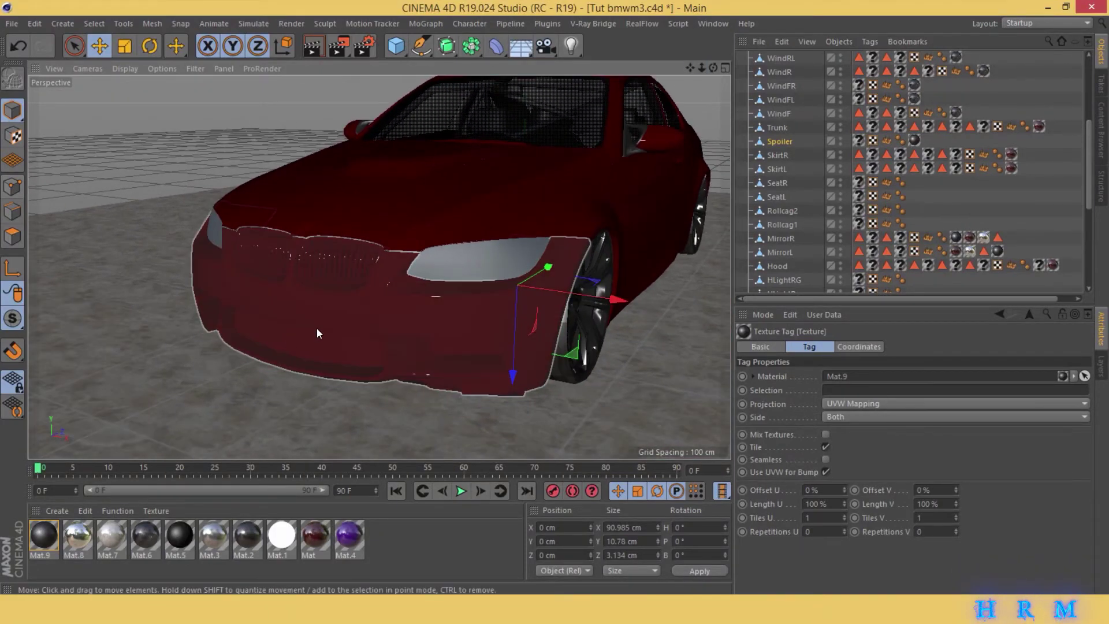
- Select the front bumper BumperF and load its Misc1 polygon selection in polygon mode
{"action": "left_click", "coordinate": [317, 317]}
{"action": "scroll", "coordinate": [317, 316], "scroll_direction": "up", "scroll_amount": 3}
{"action": "left_click", "coordinate": [13, 236]}
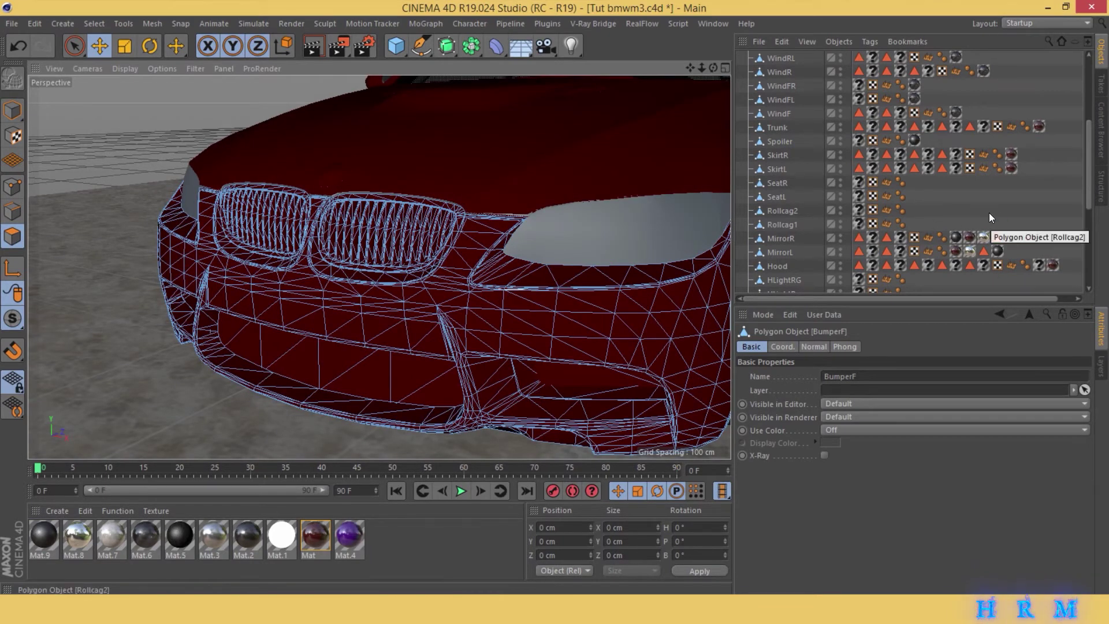
{"action": "scroll", "coordinate": [947, 218], "scroll_direction": "down", "scroll_amount": 5}
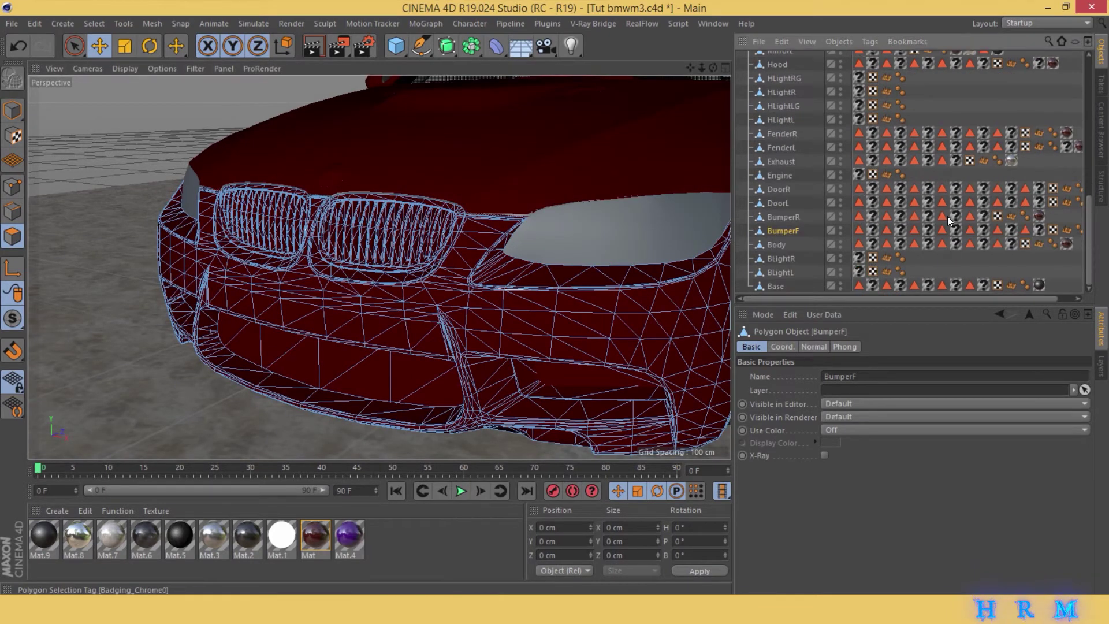
{"action": "double_click", "coordinate": [854, 231]}
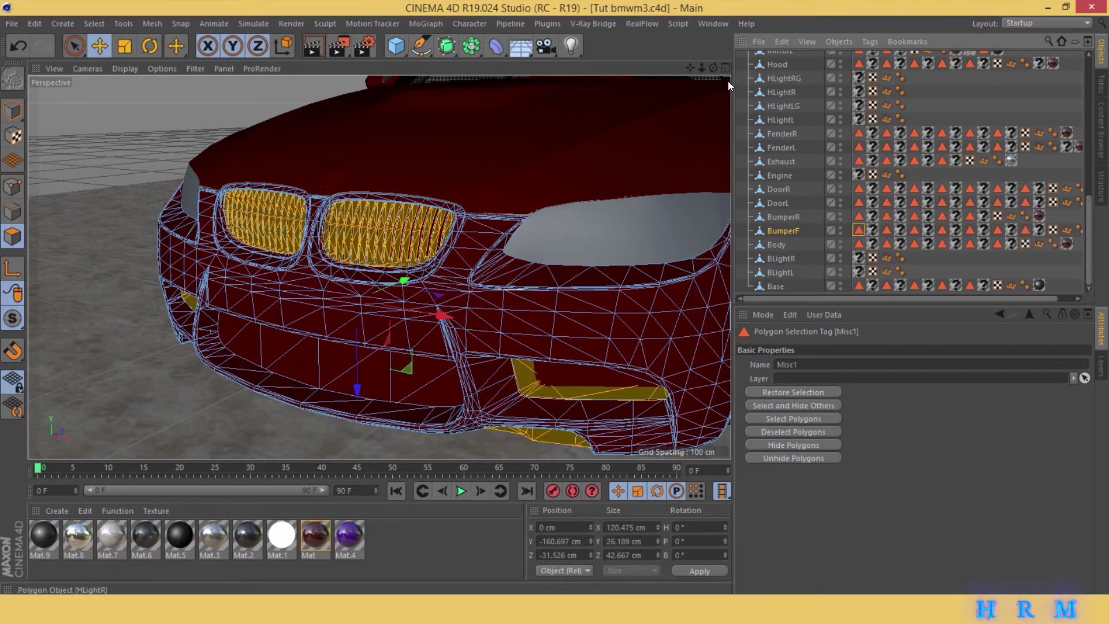
- Apply Mat.3 to the bumper's Misc1 grille polygons and open Mat.3's Material Editor
{"action": "left_click_drag", "start_coordinate": [709, 67], "coordinate": [676, 75]}
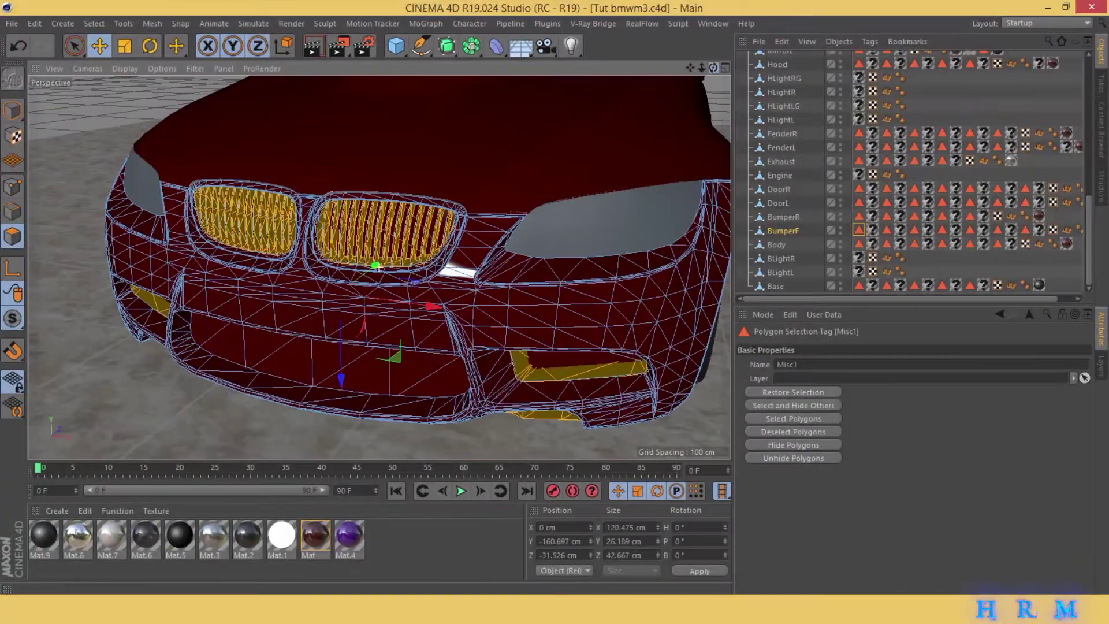
{"action": "left_click_drag", "start_coordinate": [213, 535], "coordinate": [573, 374]}
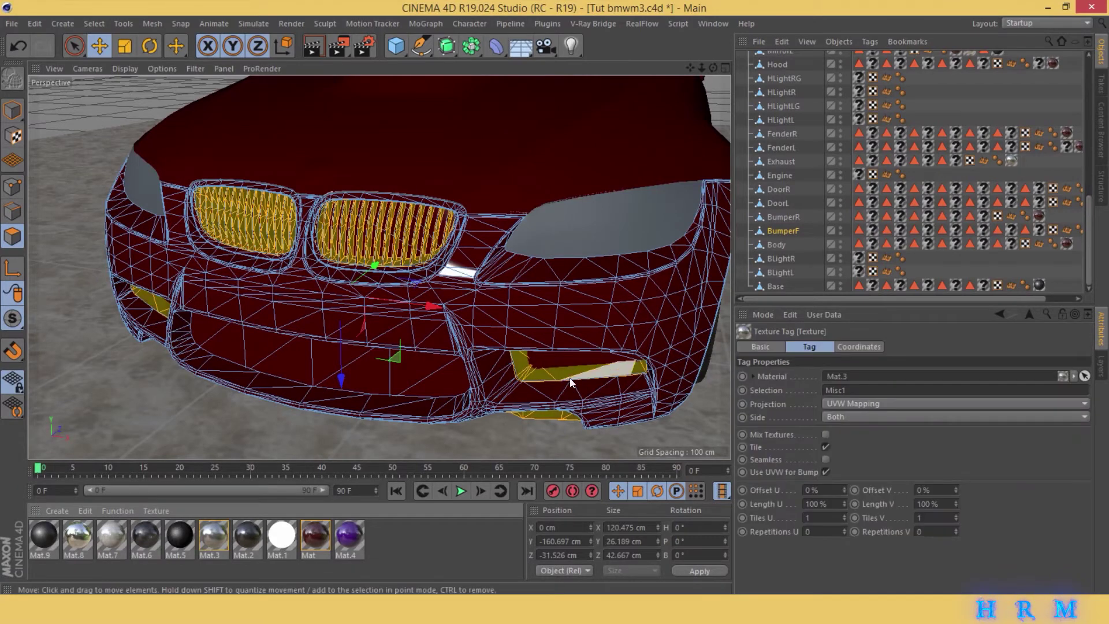
{"action": "left_click", "coordinate": [431, 543]}
{"action": "left_click", "coordinate": [1010, 258]}
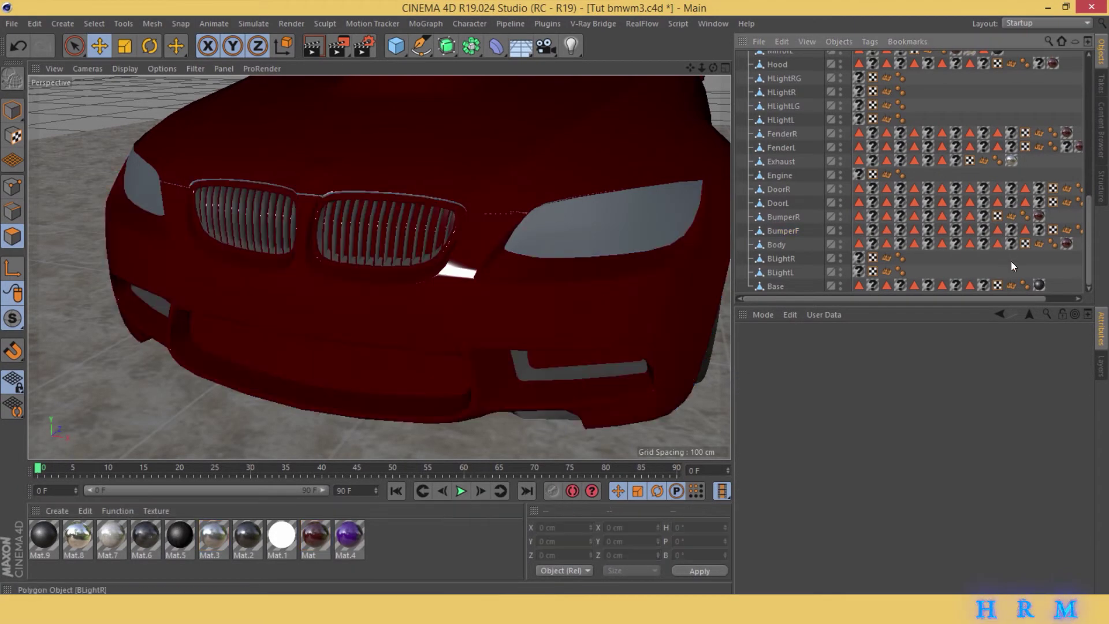
{"action": "double_click", "coordinate": [213, 535]}
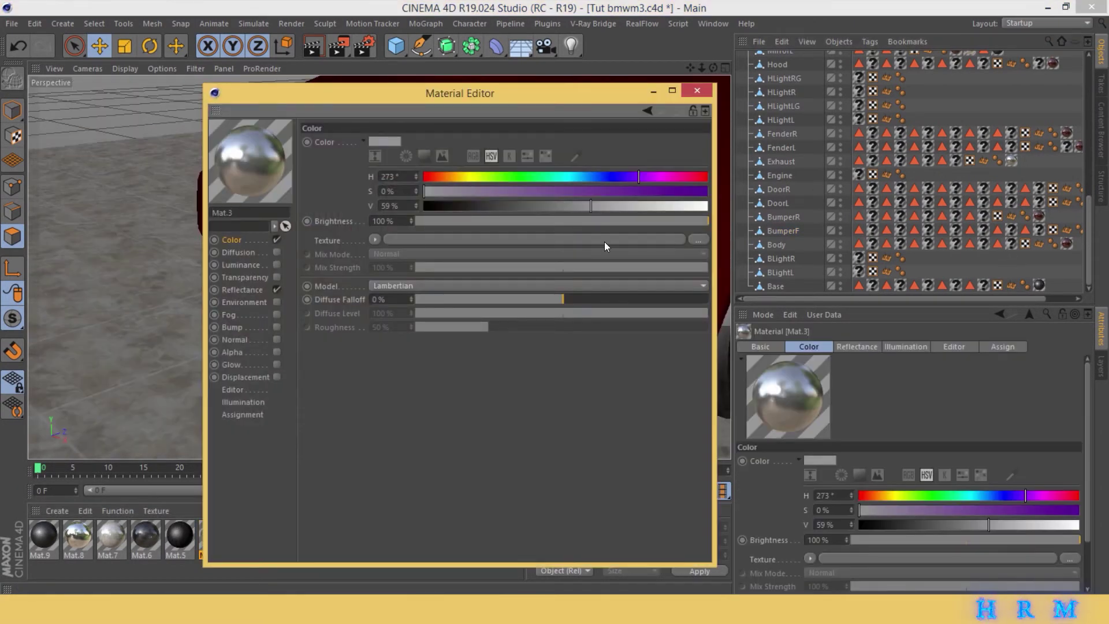
- Give Mat.3 a 63% reflectance layer with 22% roughness and a 69% colour value
{"action": "left_click", "coordinate": [240, 292]}
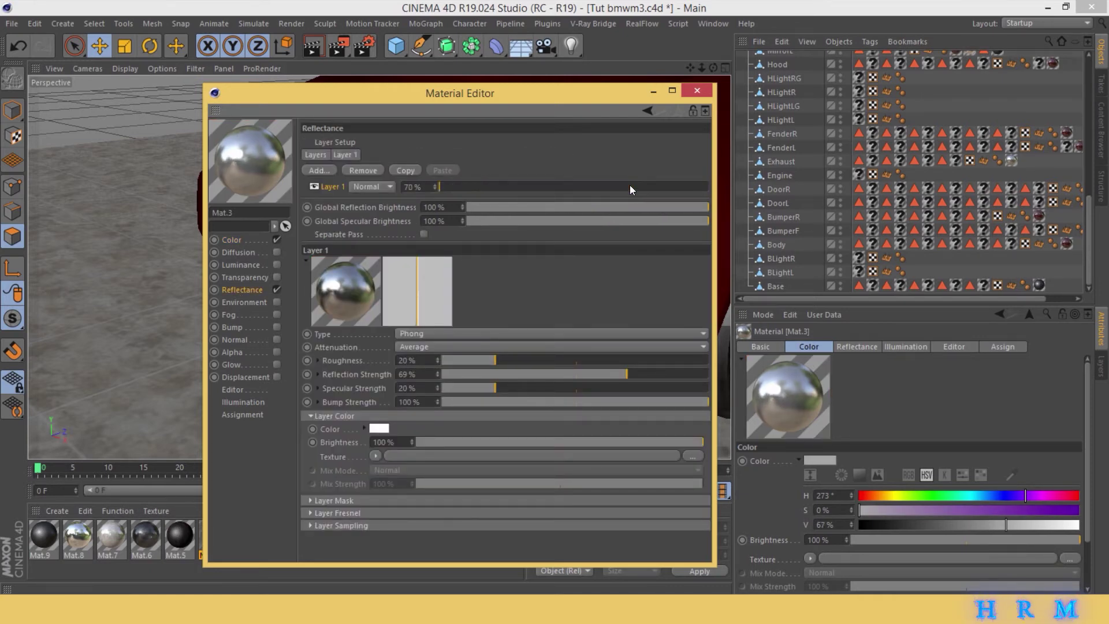
{"action": "left_click_drag", "start_coordinate": [630, 185], "coordinate": [625, 185]}
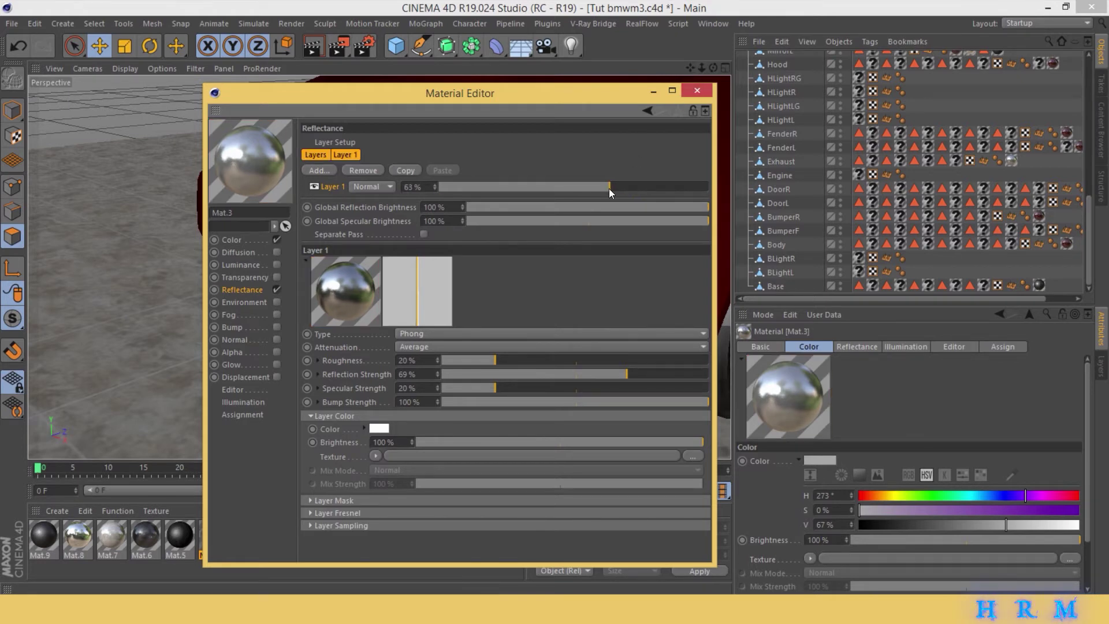
{"action": "left_click", "coordinate": [499, 359]}
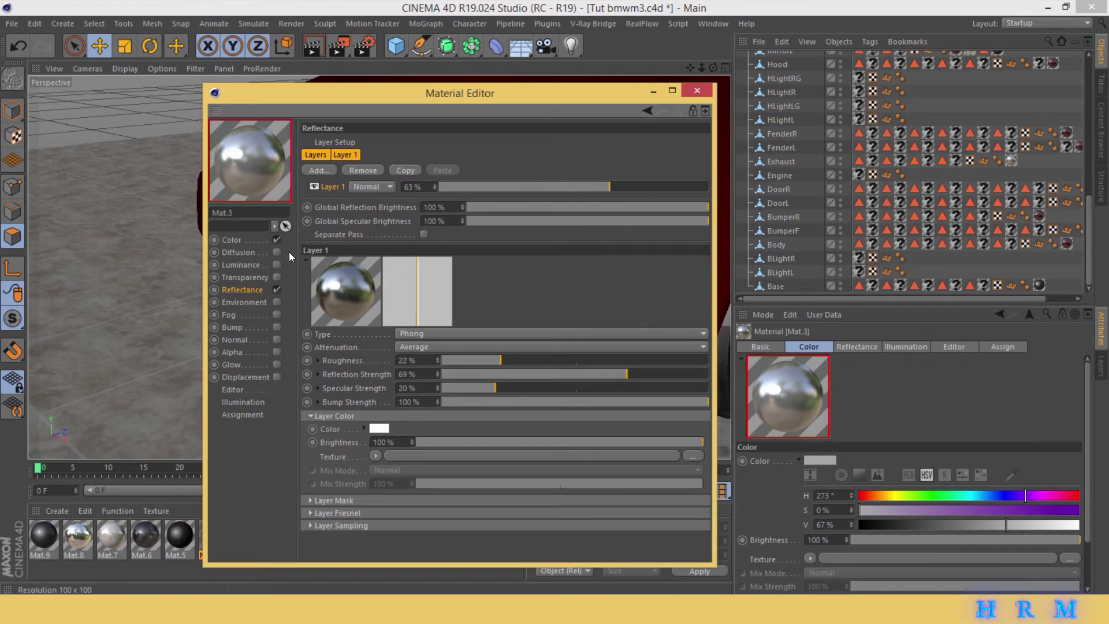
{"action": "left_click", "coordinate": [233, 239]}
{"action": "left_click", "coordinate": [618, 205]}
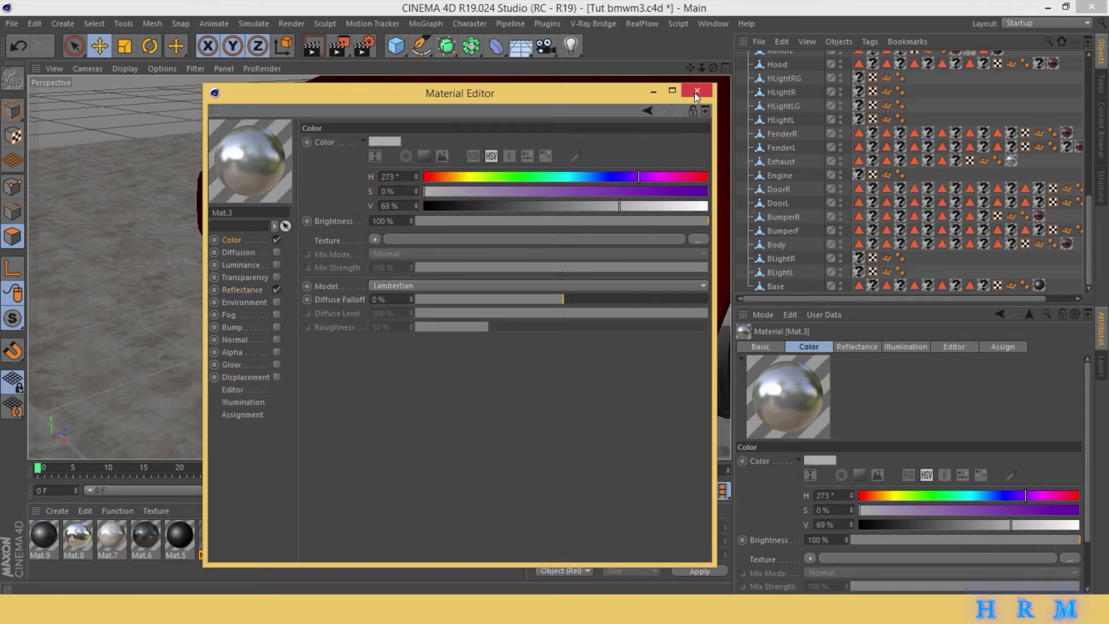
{"action": "left_click", "coordinate": [696, 91]}
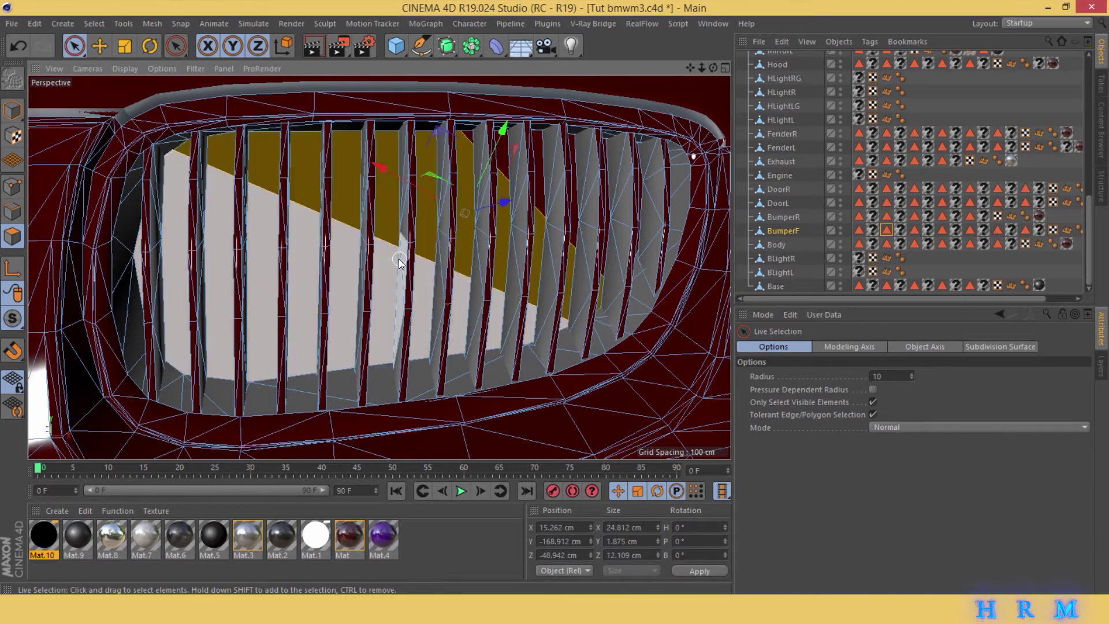
- Select the lower and upper triangles of the backing panel behind the kidney grille
{"action": "left_click", "coordinate": [386, 256], "text": "shift"}
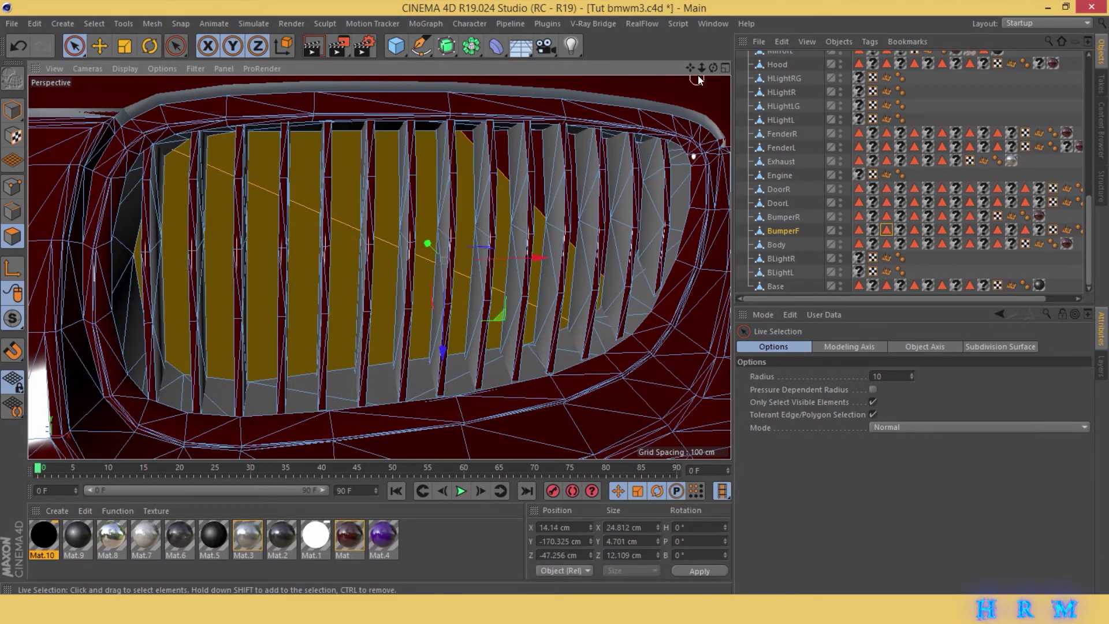
{"action": "left_click_drag", "start_coordinate": [713, 68], "coordinate": [602, 205]}
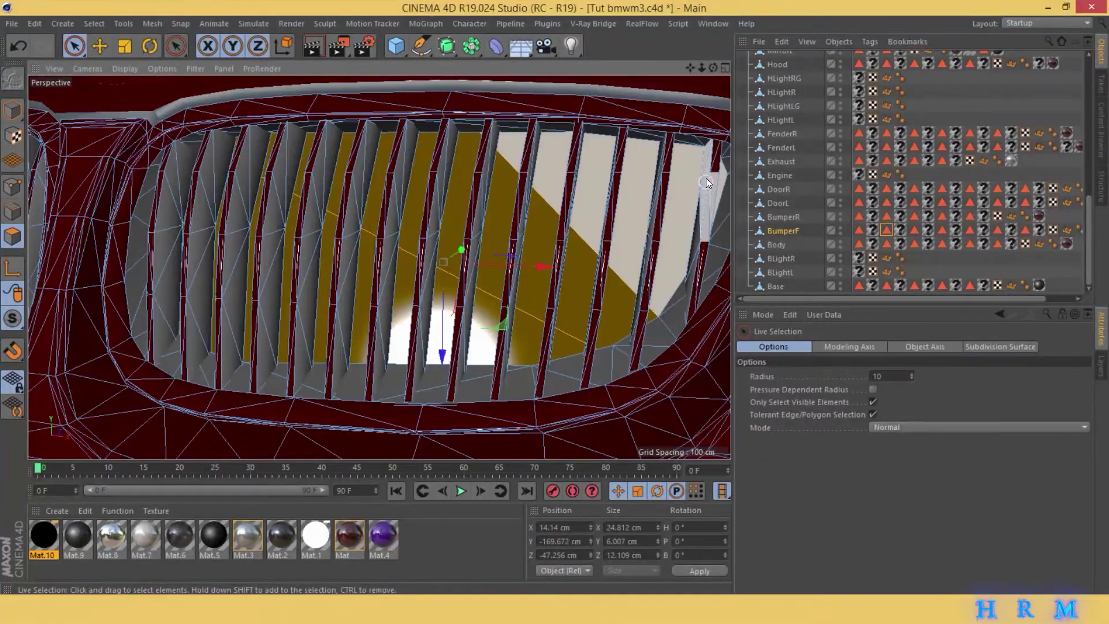
{"action": "left_click", "coordinate": [585, 207], "text": "shift"}
{"action": "left_click_drag", "start_coordinate": [713, 68], "coordinate": [708, 66]}
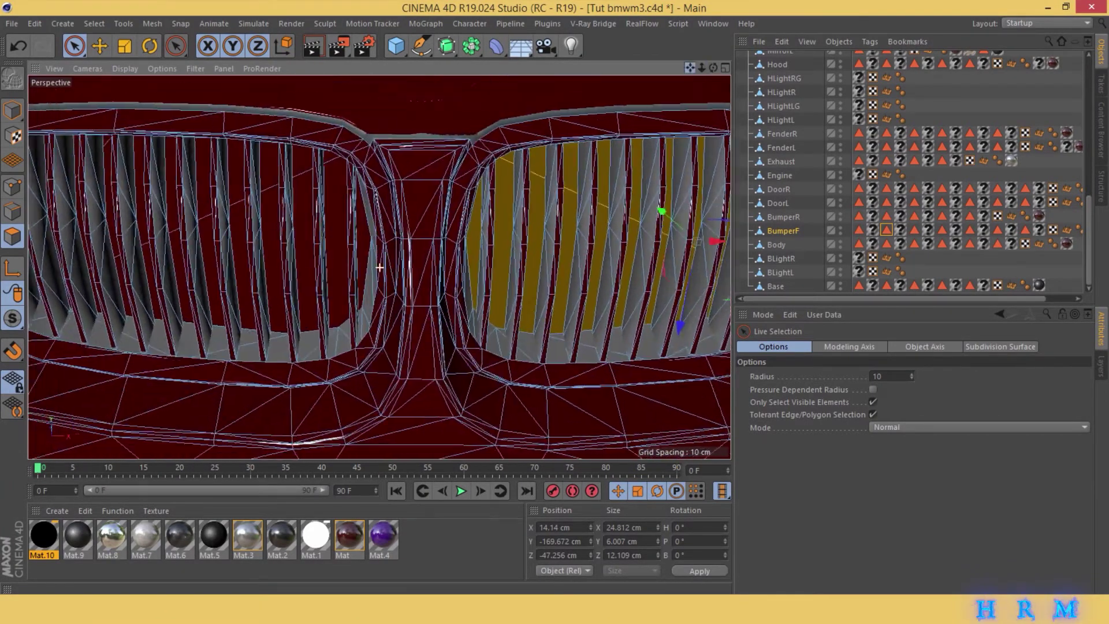
{"action": "mouse_move", "coordinate": [707, 66]}
{"action": "left_mouse_down"}
{"action": "mouse_move", "coordinate": [472, 217]}
{"action": "mouse_move", "coordinate": [161, 166]}
{"action": "left_mouse_up"}
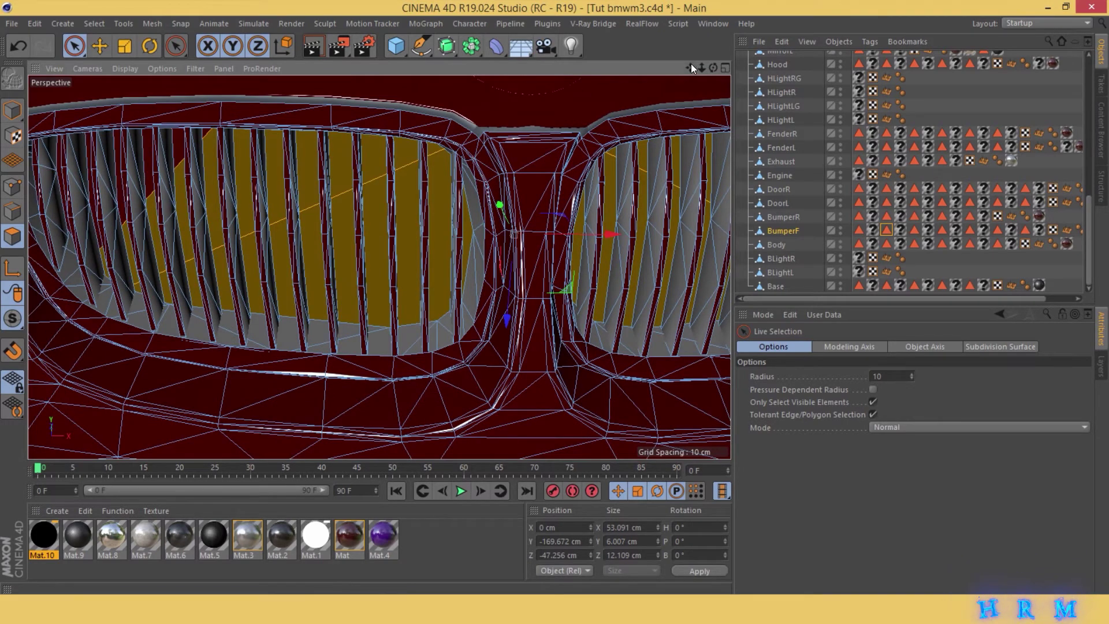
- Apply the black Mat.10 material to the selected grille backing panels
{"action": "left_click_drag", "start_coordinate": [693, 68], "coordinate": [369, 197]}
{"action": "scroll", "coordinate": [381, 190], "scroll_direction": "up", "scroll_amount": 3}
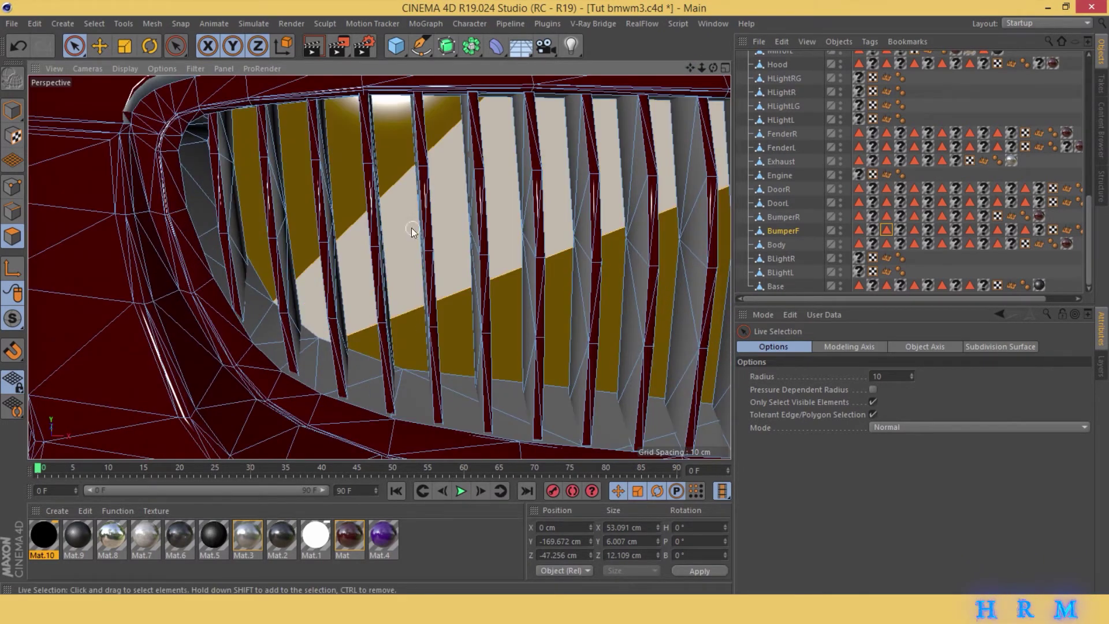
{"action": "mouse_move", "coordinate": [579, 108]}
{"action": "left_mouse_down", "text": "alt"}
{"action": "mouse_move", "coordinate": [157, 200]}
{"action": "mouse_move", "coordinate": [378, 267]}
{"action": "left_mouse_up", "text": "alt"}
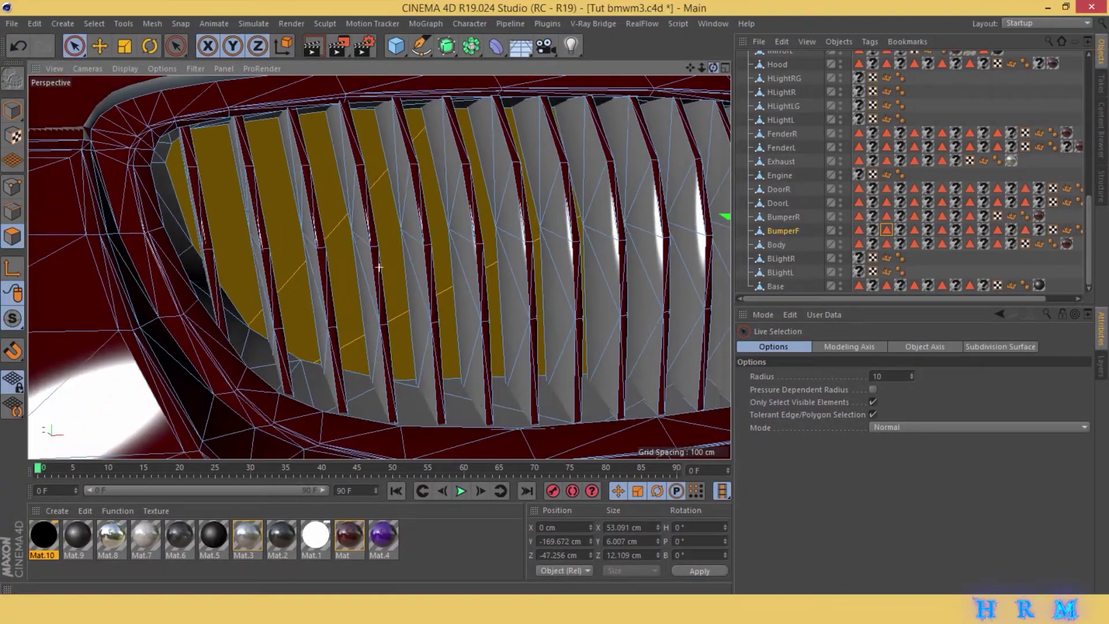
{"action": "left_click", "coordinate": [350, 296]}
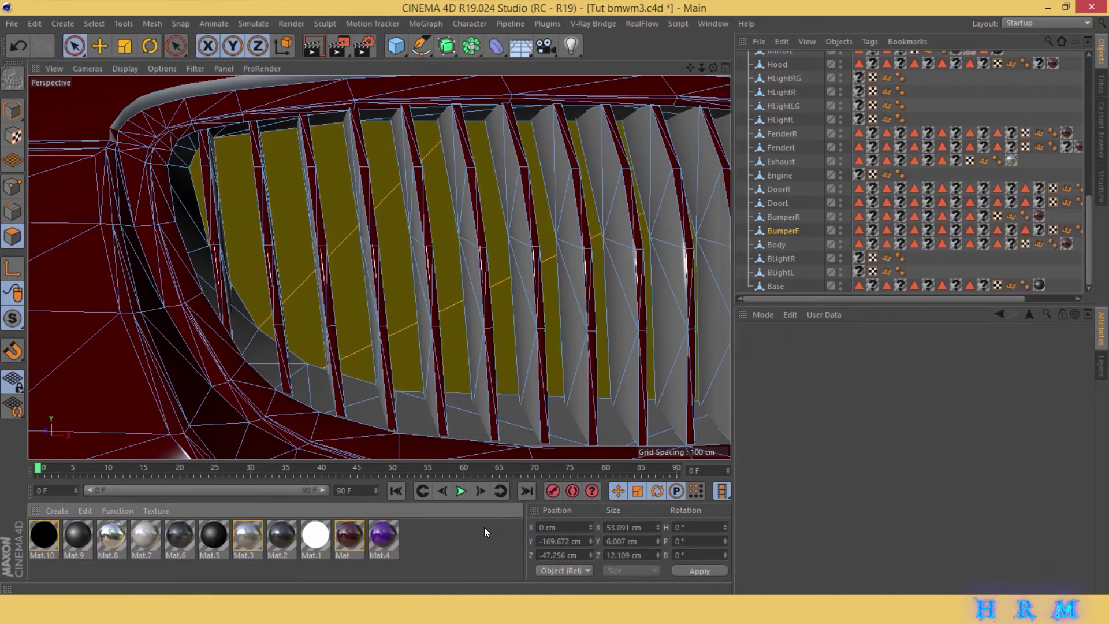
- Deselect to review the darkened grilles, then reselect the BumperF object
{"action": "left_click", "coordinate": [987, 254]}
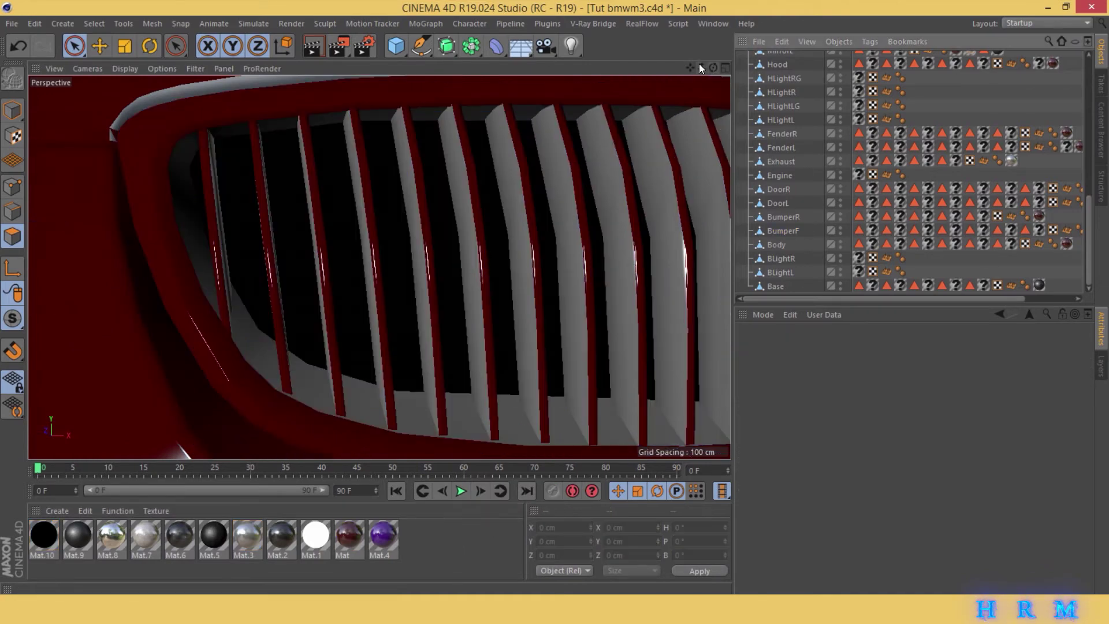
{"action": "mouse_move", "coordinate": [701, 67]}
{"action": "left_mouse_down"}
{"action": "mouse_move", "coordinate": [676, 72]}
{"action": "mouse_move", "coordinate": [751, 69]}
{"action": "mouse_move", "coordinate": [379, 267]}
{"action": "mouse_move", "coordinate": [687, 70]}
{"action": "left_mouse_up"}
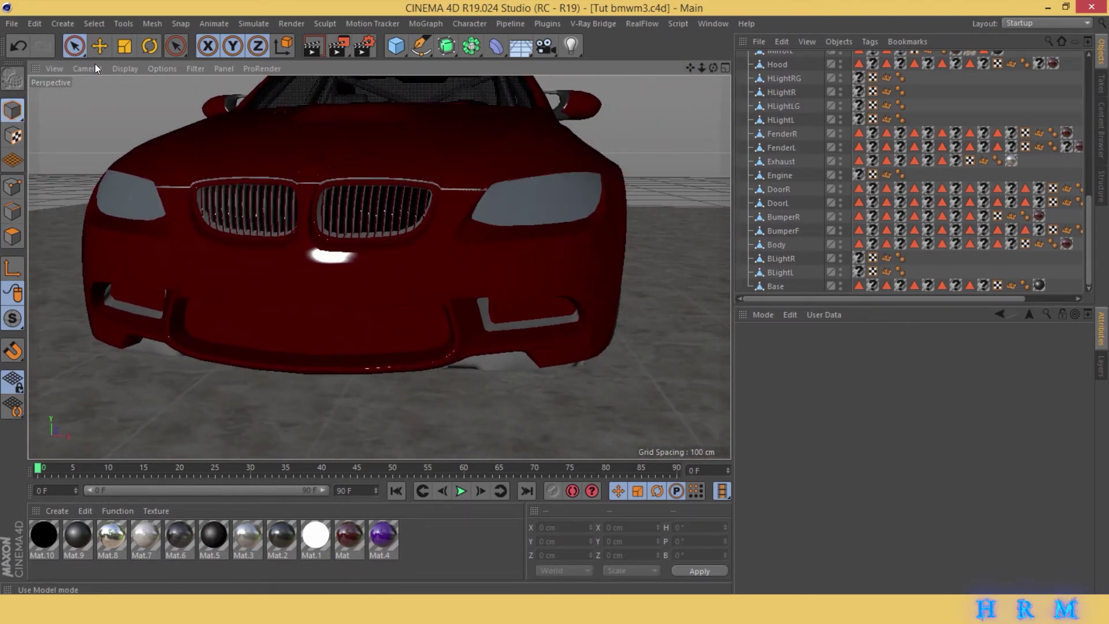
{"action": "left_click", "coordinate": [100, 45]}
{"action": "left_click", "coordinate": [354, 354]}
- Live-select BumperF's lower air intake polygons and apply the black Mat.10 material
{"action": "left_click", "coordinate": [12, 237]}
{"action": "scroll", "coordinate": [299, 344], "scroll_direction": "up", "scroll_amount": 3}
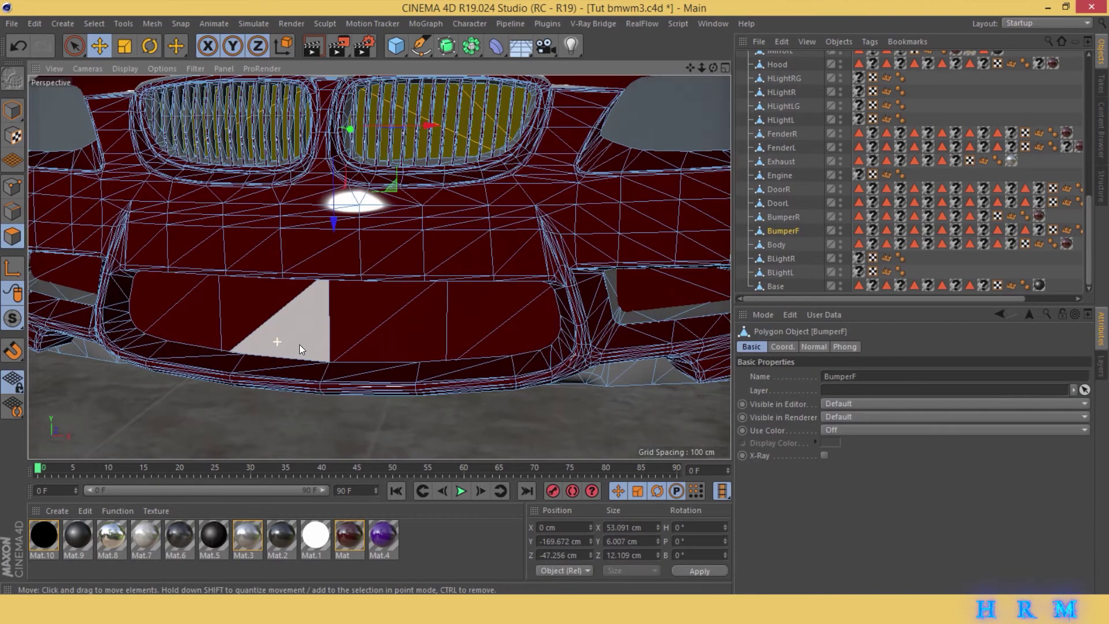
{"action": "left_click", "coordinate": [74, 46]}
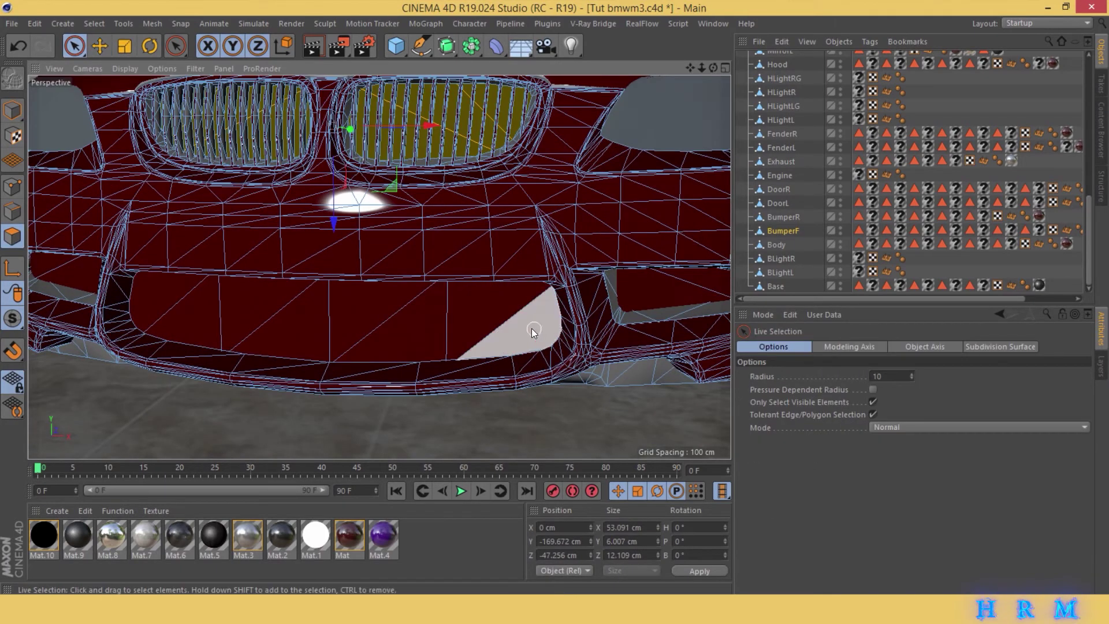
{"action": "left_click_drag", "start_coordinate": [527, 332], "coordinate": [167, 311]}
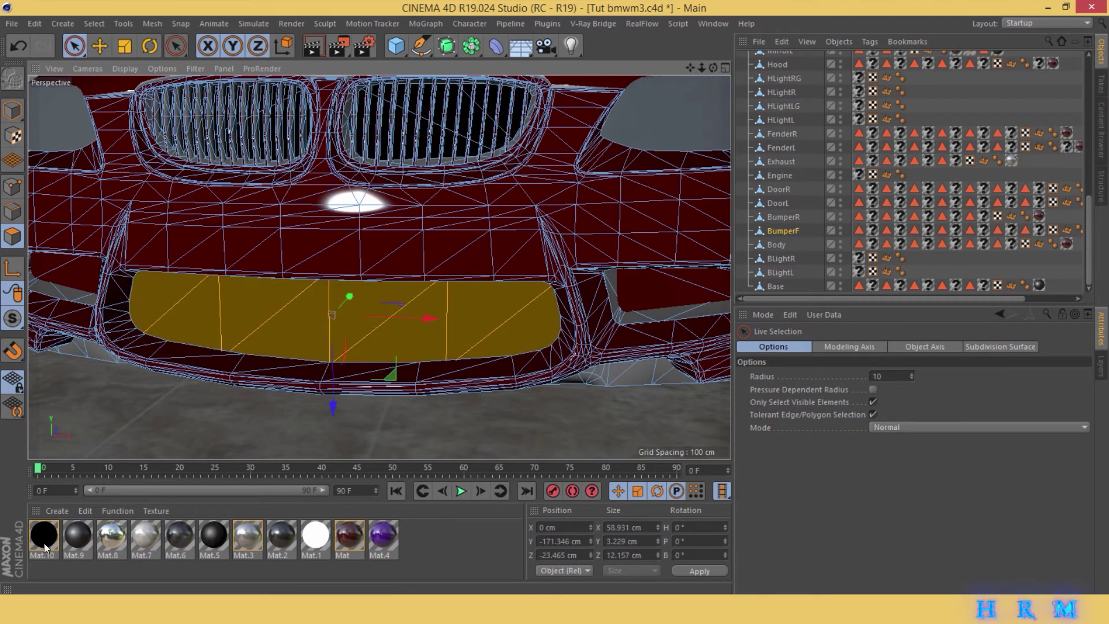
{"action": "left_click", "coordinate": [466, 528]}
- Deselect the bumper and orbit around the car to check the black intake
{"action": "left_click", "coordinate": [938, 264]}
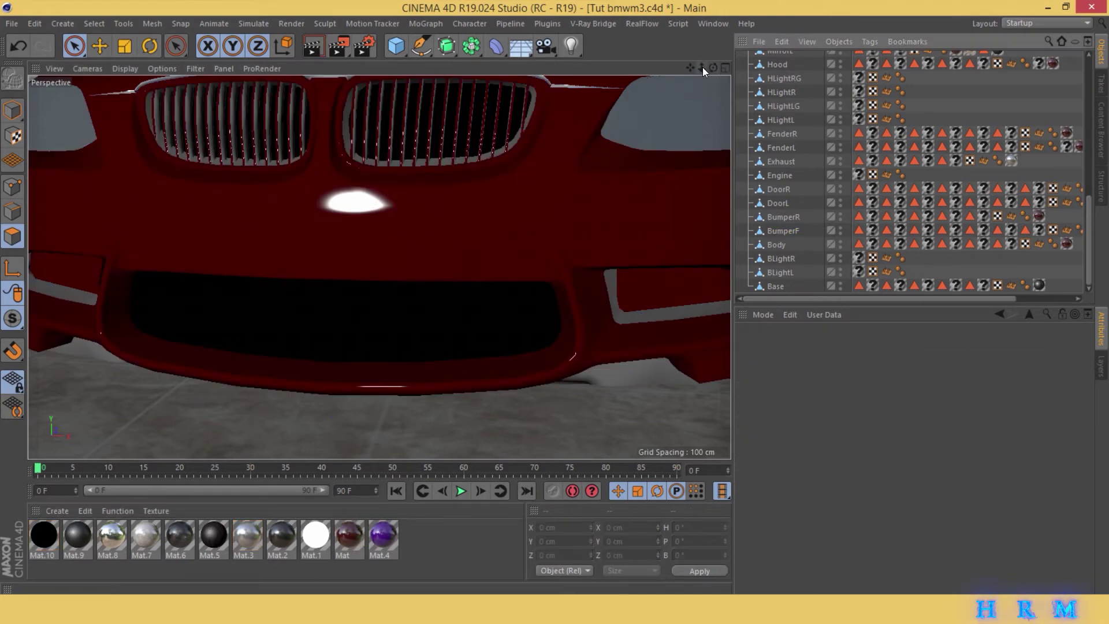
{"action": "mouse_move", "coordinate": [702, 67]}
{"action": "left_mouse_down"}
{"action": "mouse_move", "coordinate": [681, 92]}
{"action": "mouse_move", "coordinate": [722, 69]}
{"action": "left_mouse_up"}
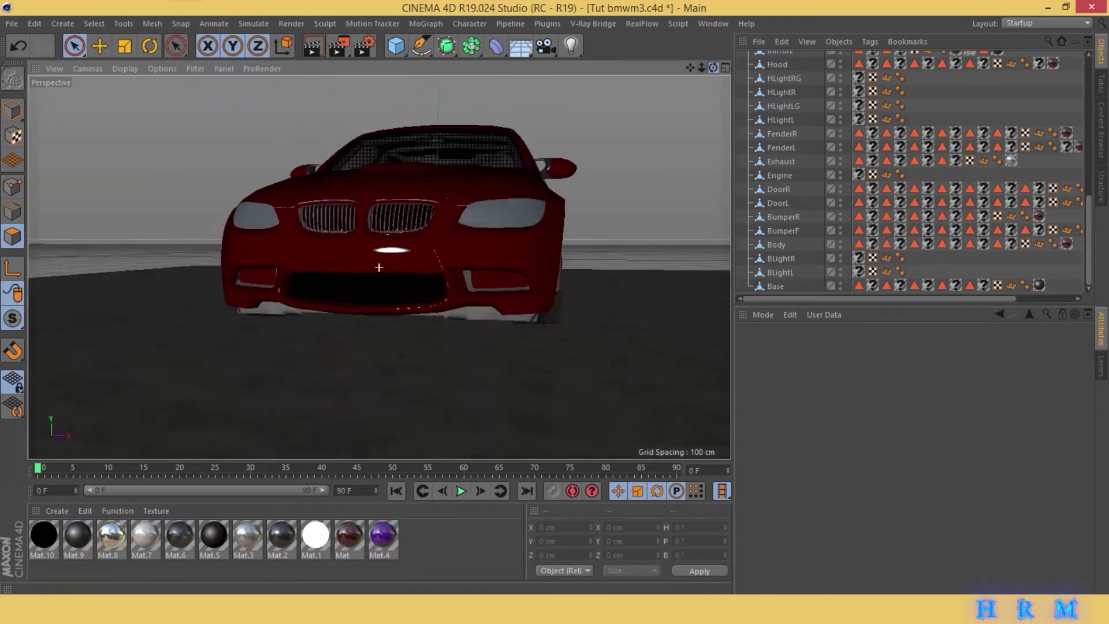
{"action": "left_click_drag", "start_coordinate": [379, 267], "coordinate": [379, 266]}
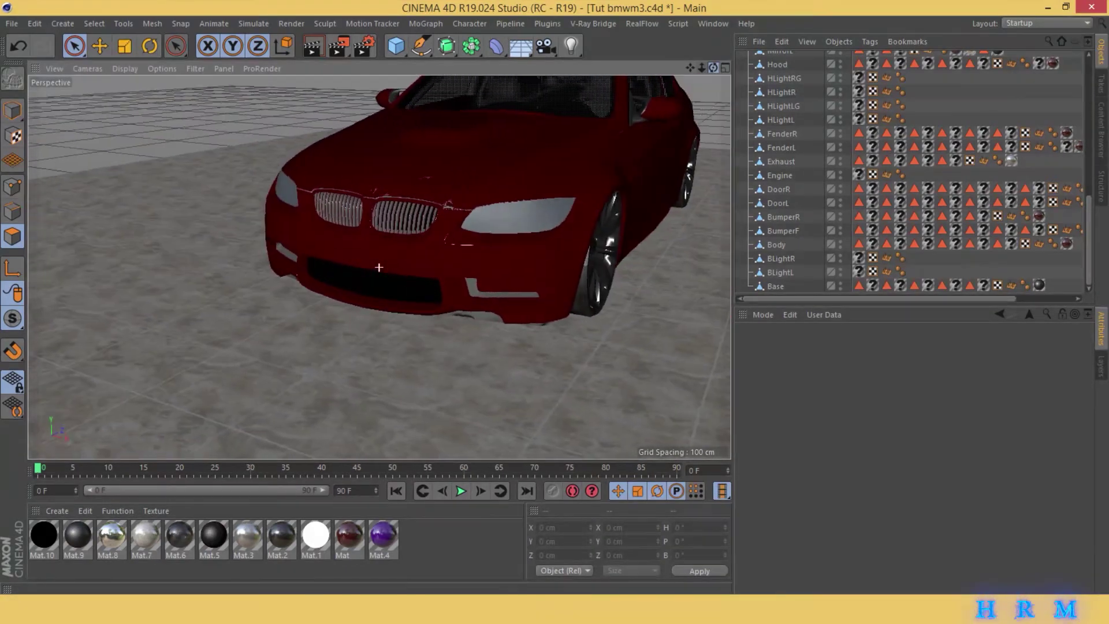
{"action": "left_click_drag", "start_coordinate": [696, 67], "coordinate": [379, 267]}
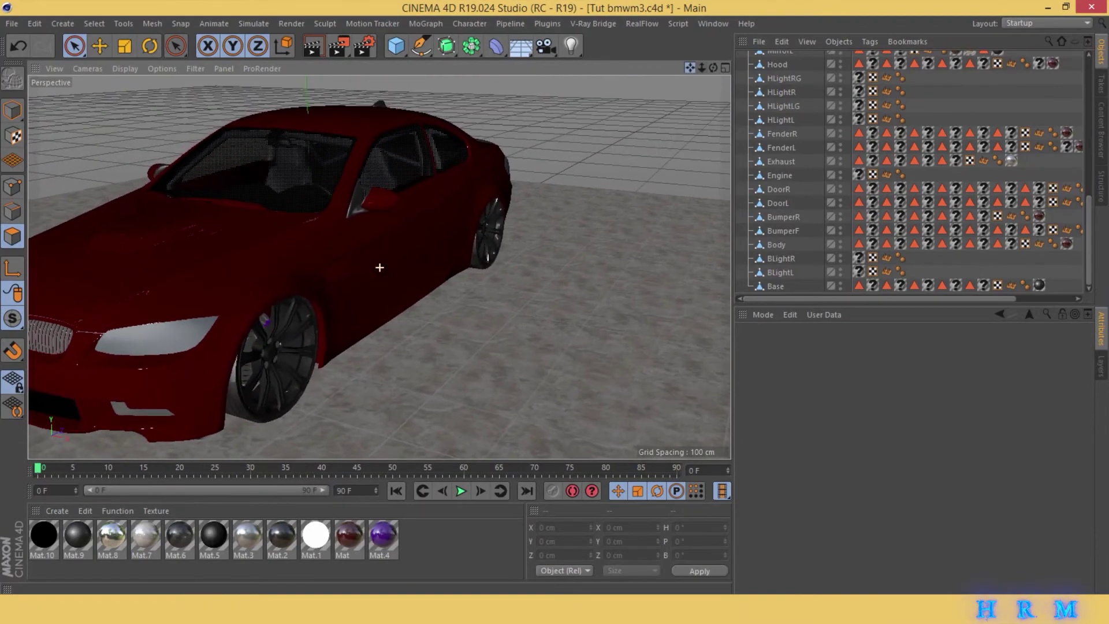
{"action": "left_click_drag", "start_coordinate": [696, 67], "coordinate": [705, 81]}
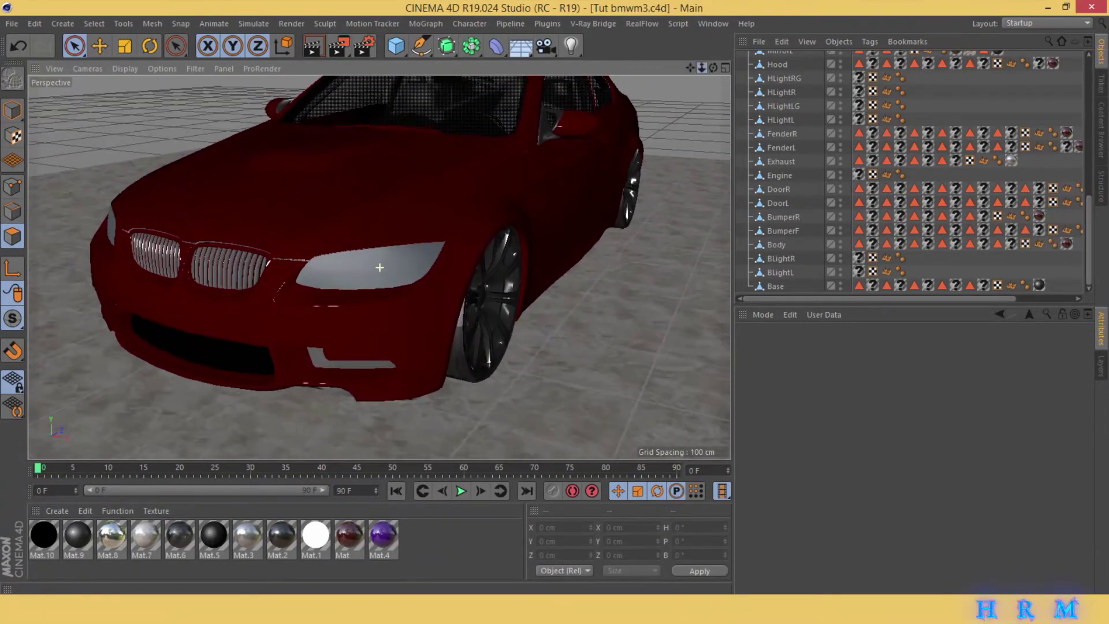
- Create Mat.11 and adjust its specular, with falloff at -11% and higher strength
{"action": "double_click", "coordinate": [474, 524]}
{"action": "left_click", "coordinate": [33, 538]}
{"action": "double_click", "coordinate": [33, 538]}
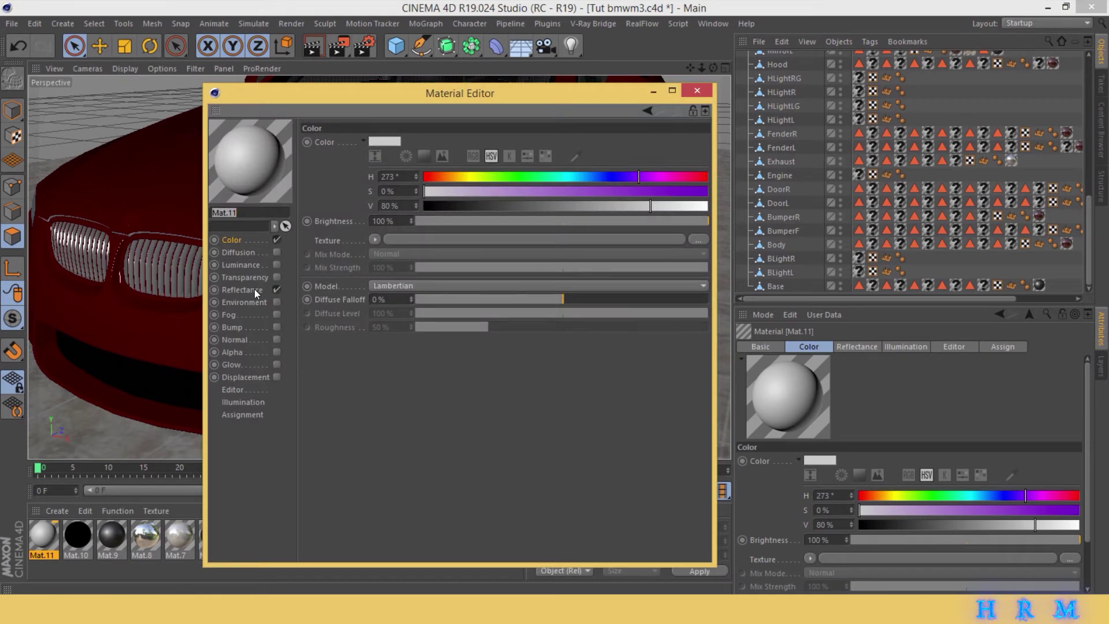
{"action": "left_click", "coordinate": [267, 290]}
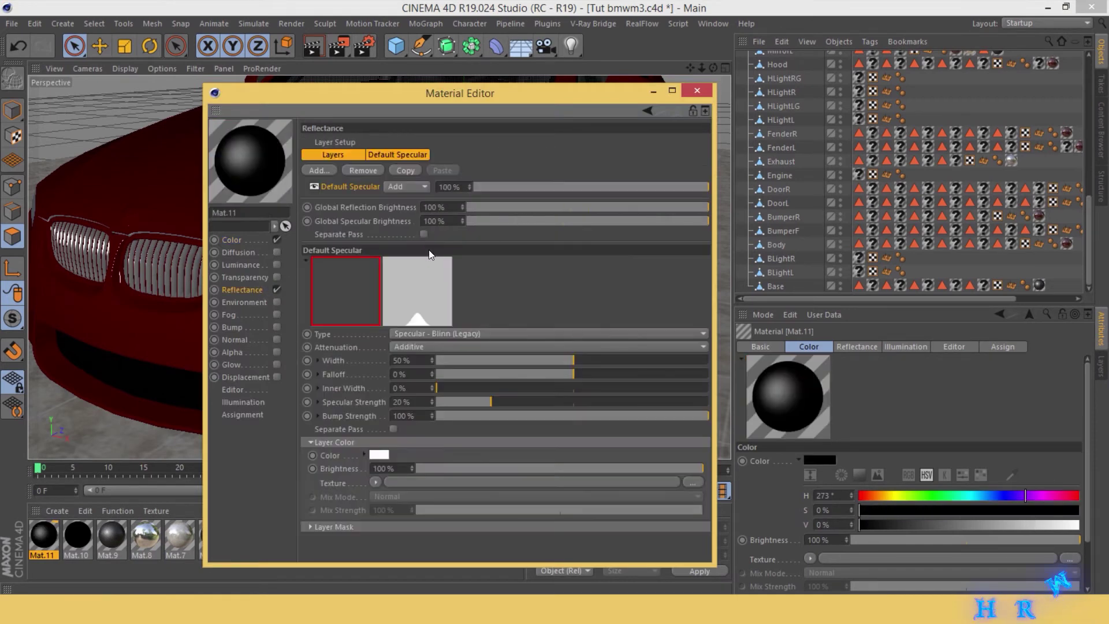
{"action": "left_click", "coordinate": [556, 376]}
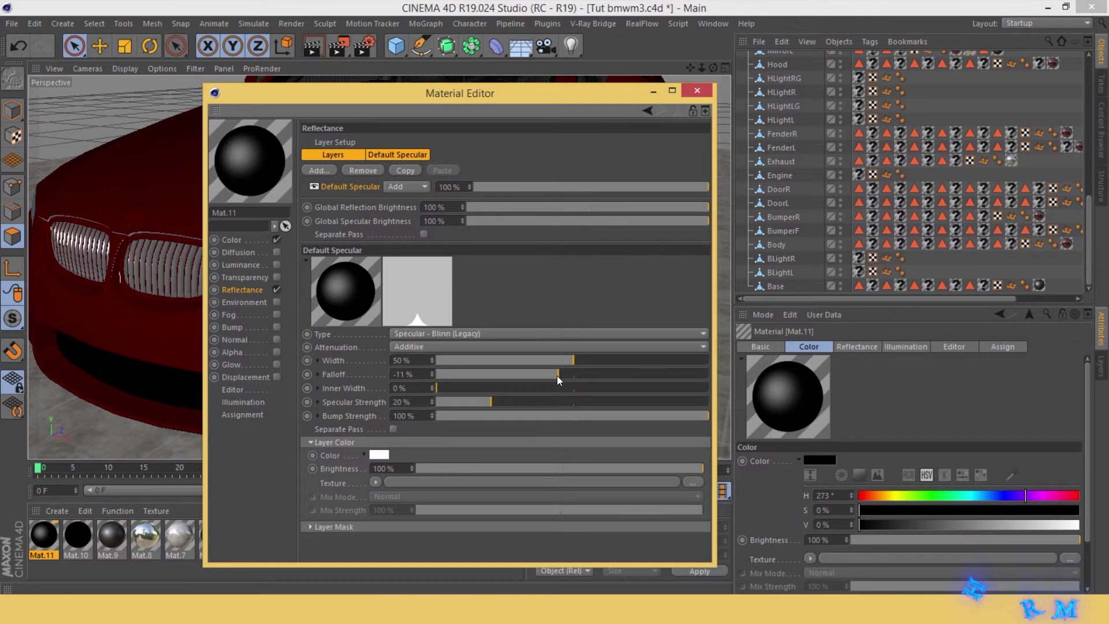
{"action": "left_click", "coordinate": [504, 399]}
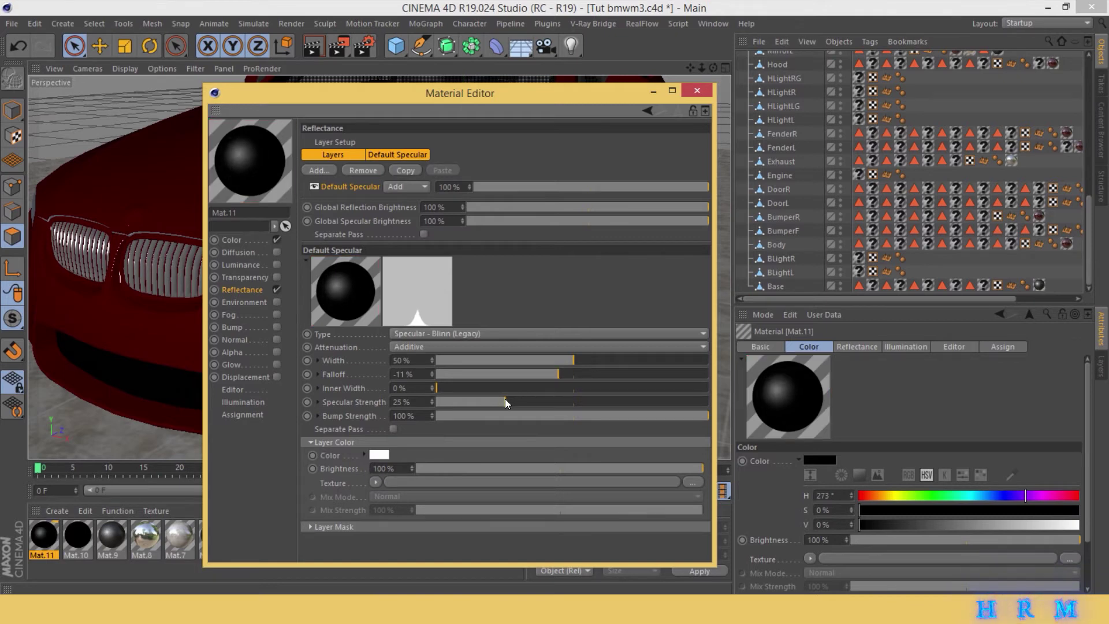
- Add a GGX reflectance layer to Mat.11 and set the layer strengths
{"action": "left_click", "coordinate": [332, 169]}
{"action": "left_click", "coordinate": [372, 183]}
{"action": "left_click", "coordinate": [483, 188]}
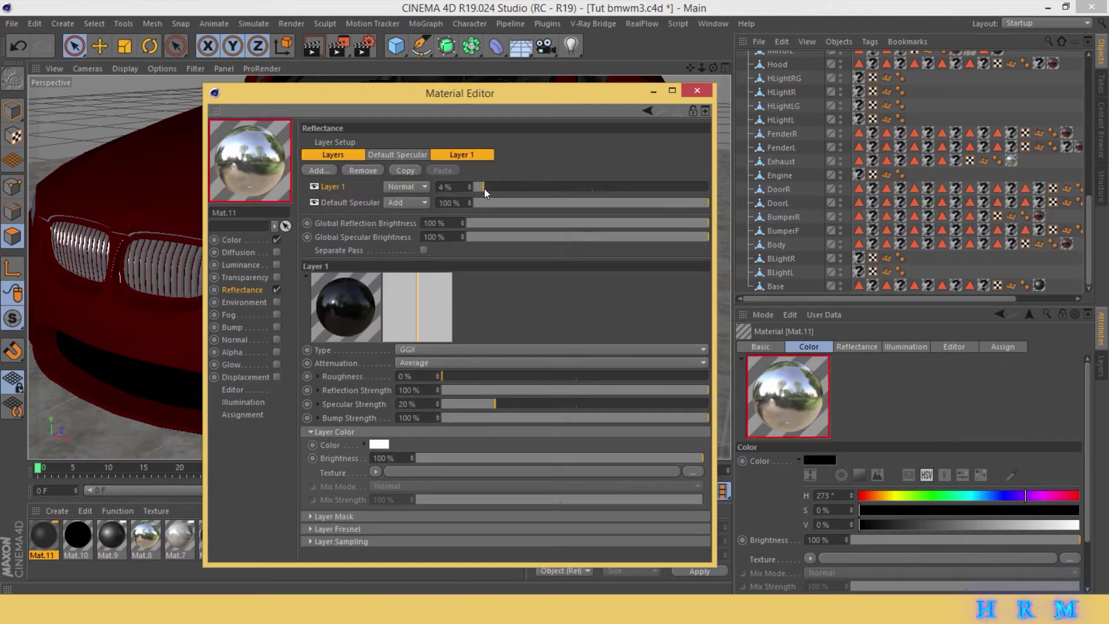
{"action": "left_click", "coordinate": [492, 186]}
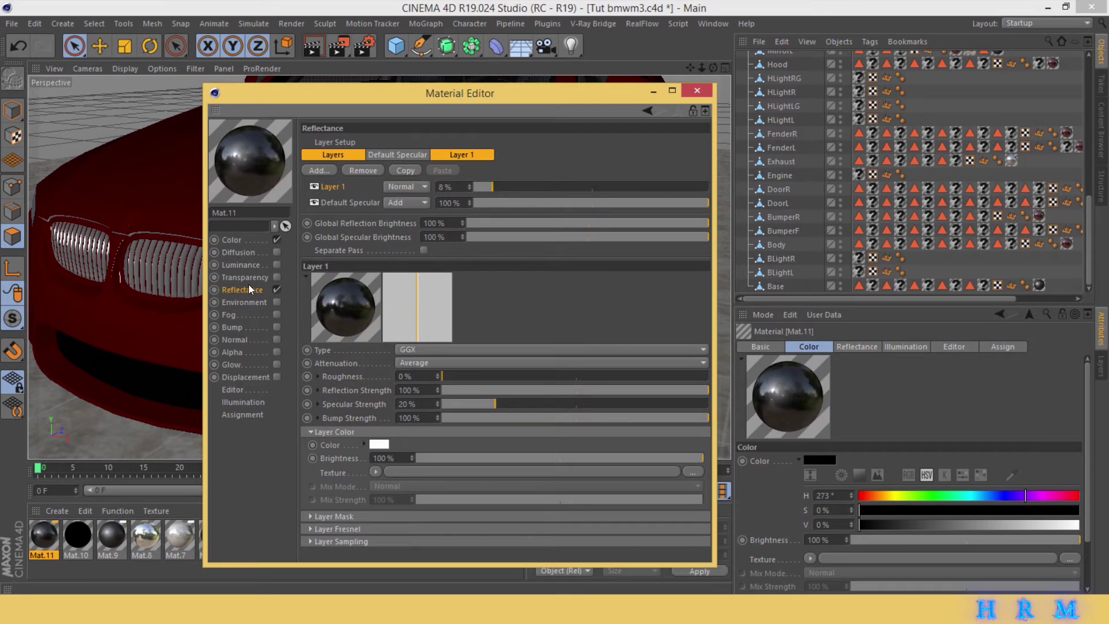
- Enable transparency at 69% brightness and set Layer 1 strength to 11%
{"action": "left_click", "coordinate": [277, 277]}
{"action": "left_click", "coordinate": [540, 221]}
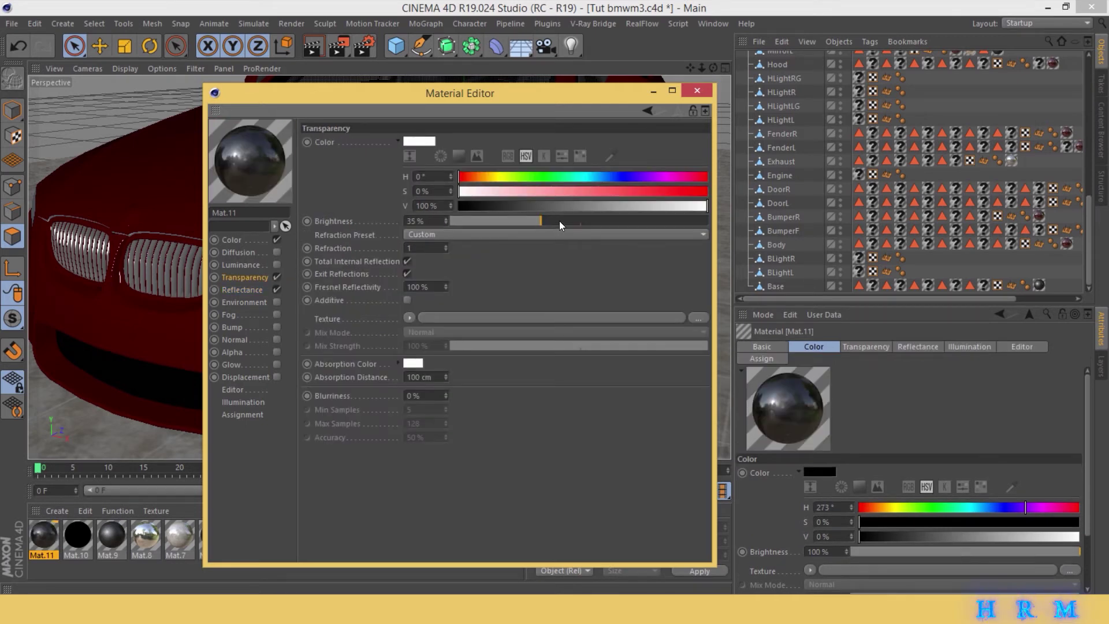
{"action": "left_click", "coordinate": [504, 222]}
{"action": "left_click_drag", "start_coordinate": [490, 221], "coordinate": [628, 219]}
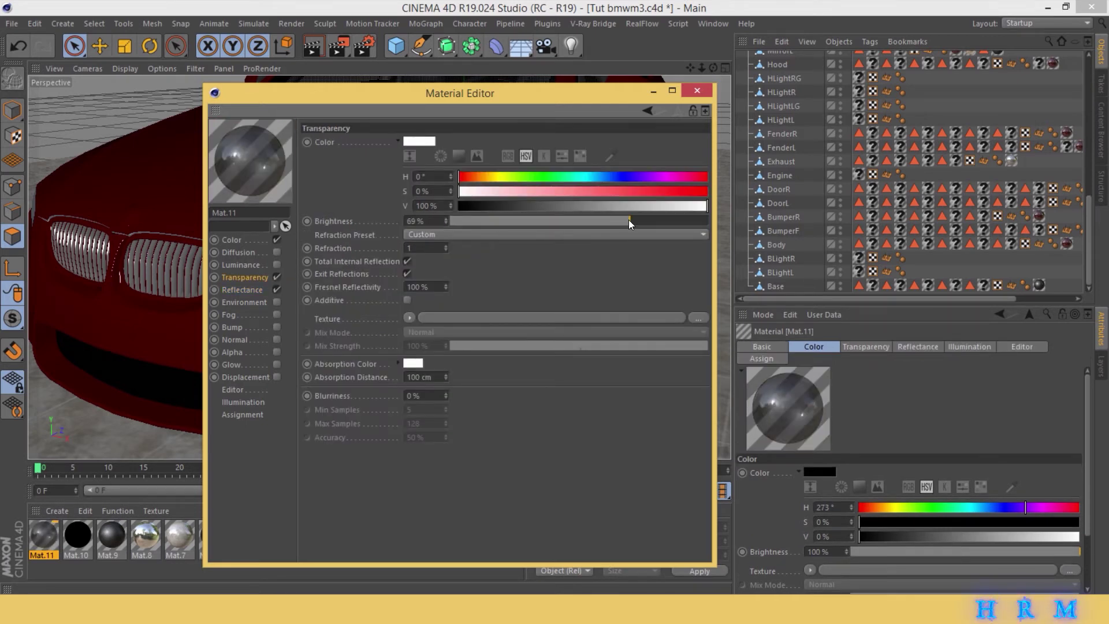
{"action": "left_click", "coordinate": [245, 287]}
{"action": "left_click_drag", "start_coordinate": [496, 186], "coordinate": [508, 186]}
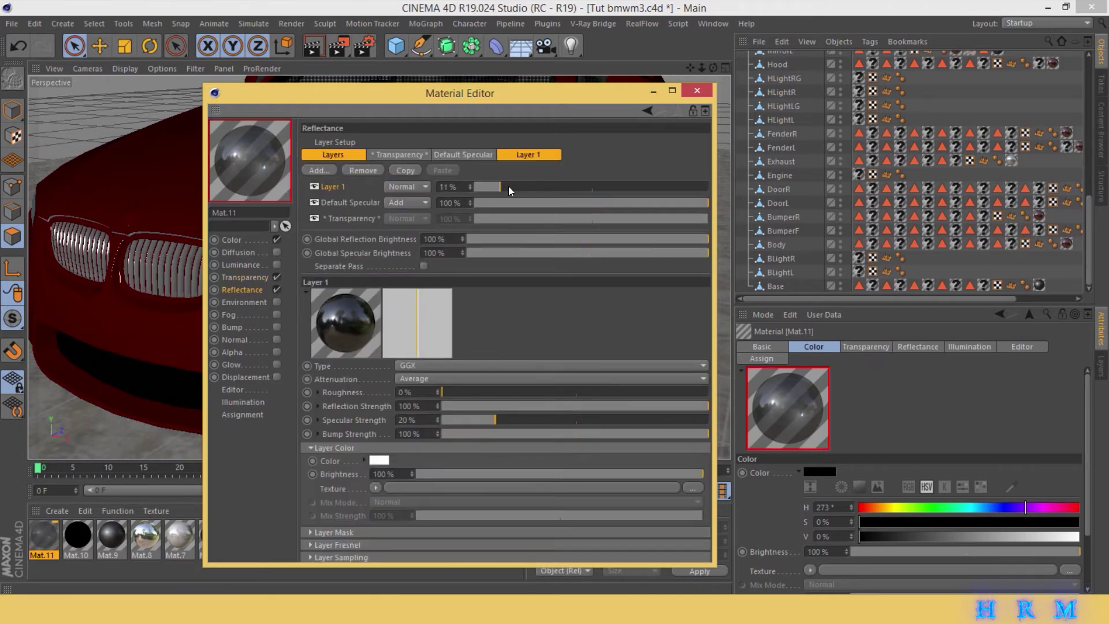
- Apply Mat.11 glass to the headlight covers HLightLG and HLightRG
{"action": "left_click", "coordinate": [697, 91]}
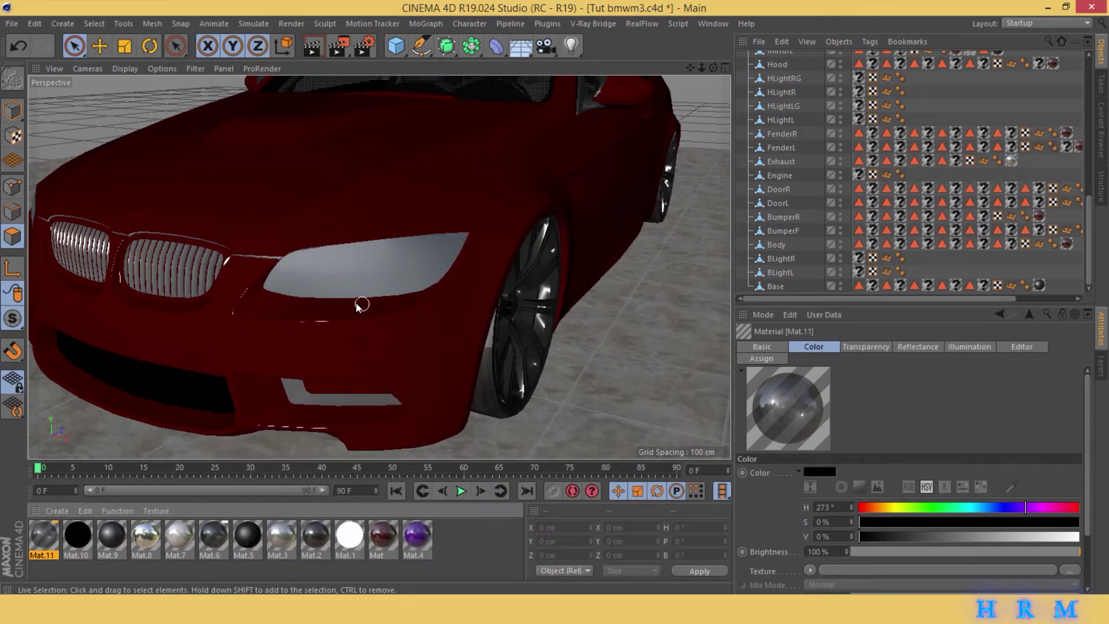
{"action": "key", "text": "e"}
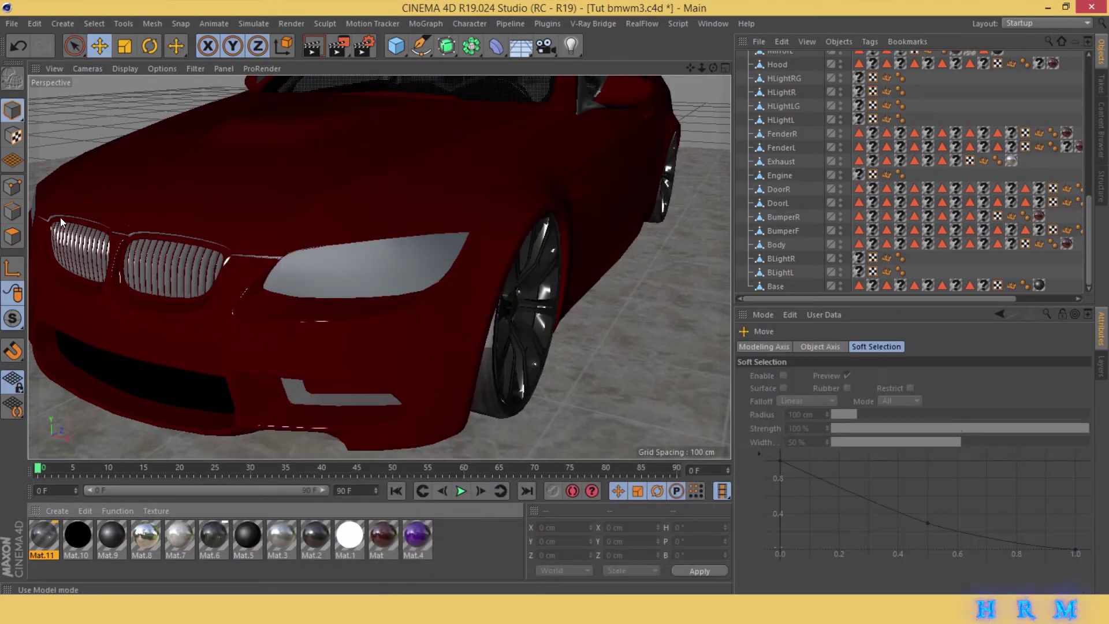
{"action": "left_click_drag", "start_coordinate": [54, 537], "coordinate": [408, 254]}
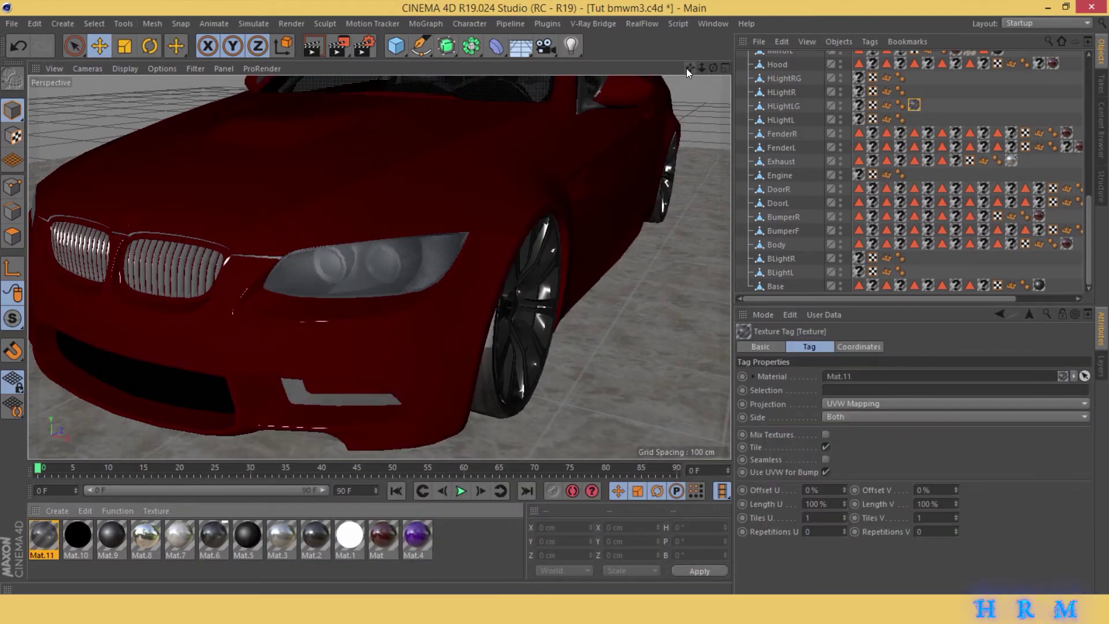
{"action": "mouse_move", "coordinate": [686, 68]}
{"action": "left_mouse_down"}
{"action": "mouse_move", "coordinate": [717, 67]}
{"action": "mouse_move", "coordinate": [36, 491]}
{"action": "left_mouse_up"}
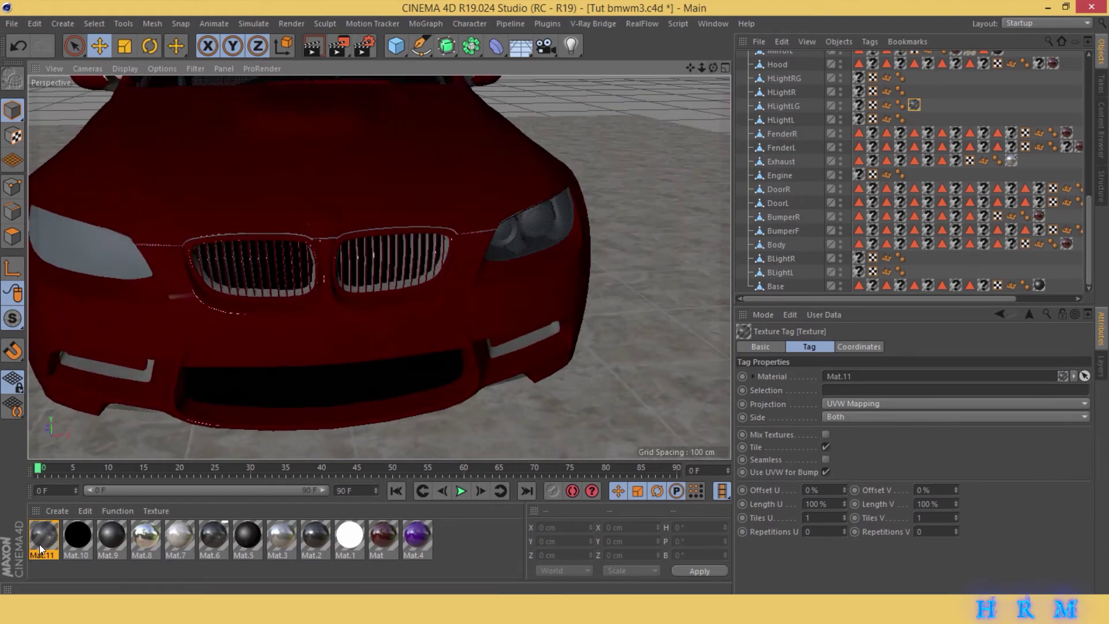
{"action": "left_click_drag", "start_coordinate": [41, 548], "coordinate": [104, 258]}
- Orbit to a side view, save the scene, and reopen Mat.11's editor
{"action": "mouse_move", "coordinate": [713, 68]}
{"action": "left_mouse_down"}
{"action": "mouse_move", "coordinate": [379, 267]}
{"action": "mouse_move", "coordinate": [709, 65]}
{"action": "mouse_move", "coordinate": [110, 482]}
{"action": "left_mouse_up"}
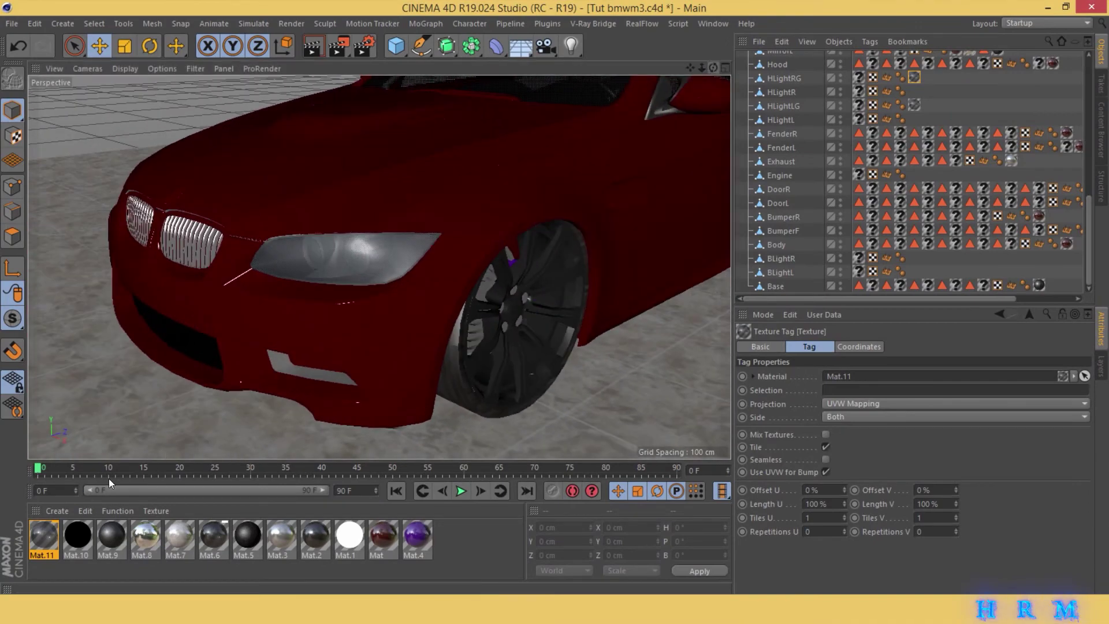
{"action": "key", "text": "ctrl+s"}
{"action": "double_click", "coordinate": [44, 536]}
- Enable Mat.11's bump using a VL Noise shader at 3% strength
{"action": "left_click", "coordinate": [261, 328]}
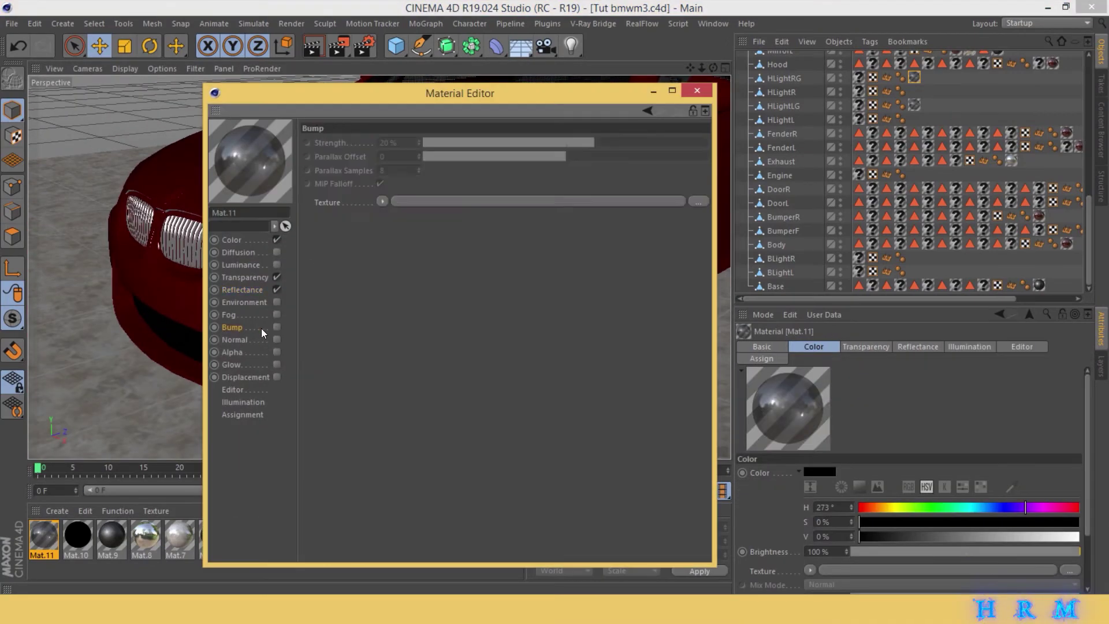
{"action": "left_click", "coordinate": [383, 201]}
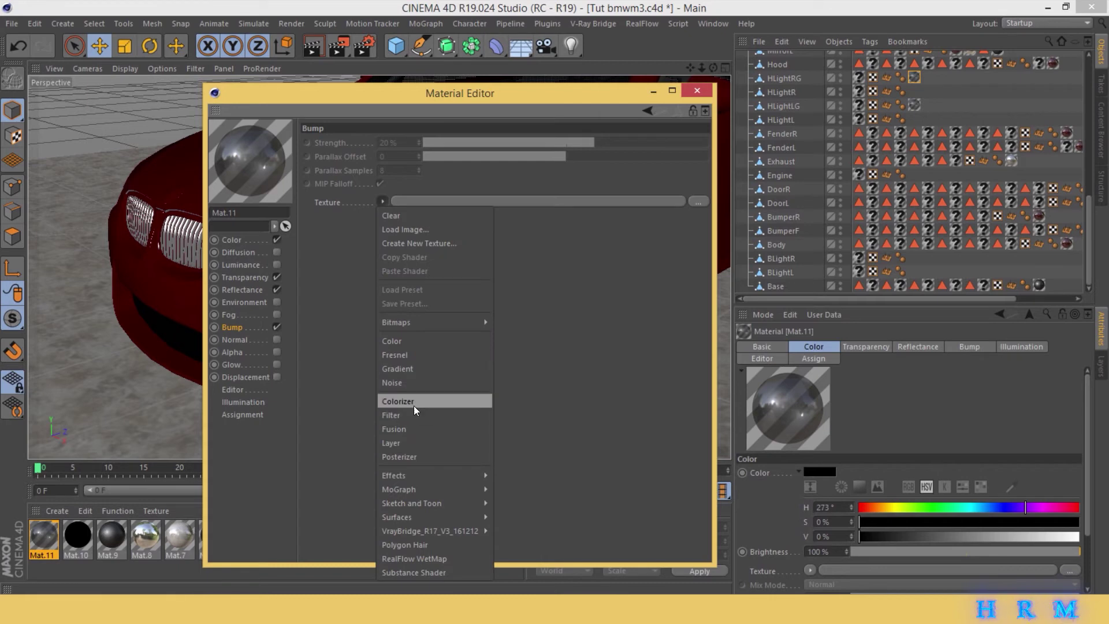
{"action": "left_click", "coordinate": [405, 384]}
{"action": "left_click", "coordinate": [395, 247]}
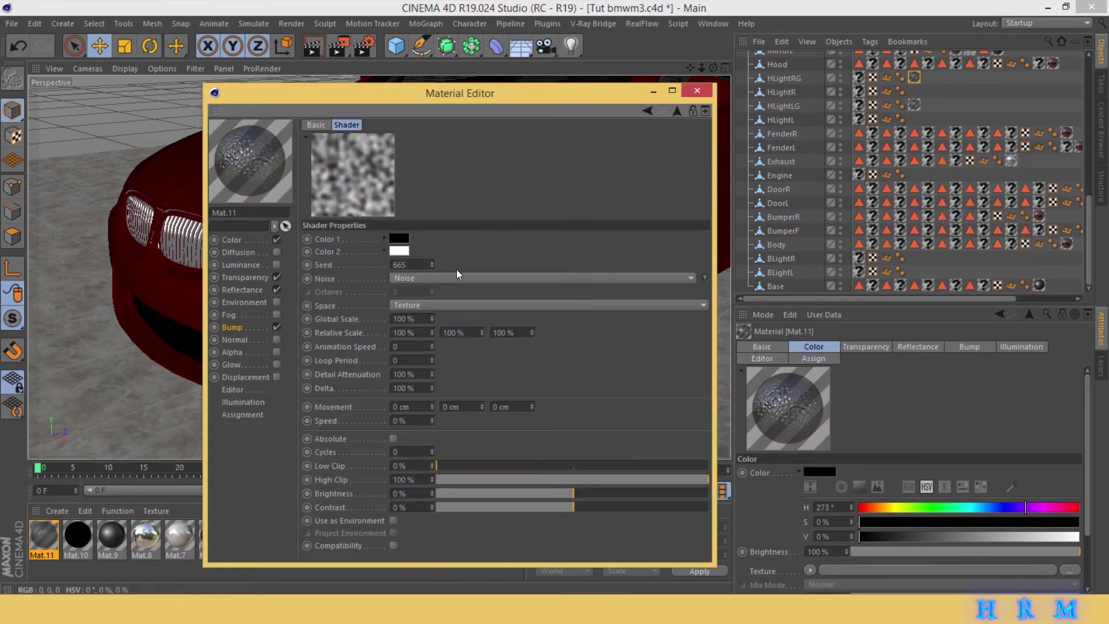
{"action": "left_click", "coordinate": [455, 300]}
{"action": "left_click", "coordinate": [456, 471]}
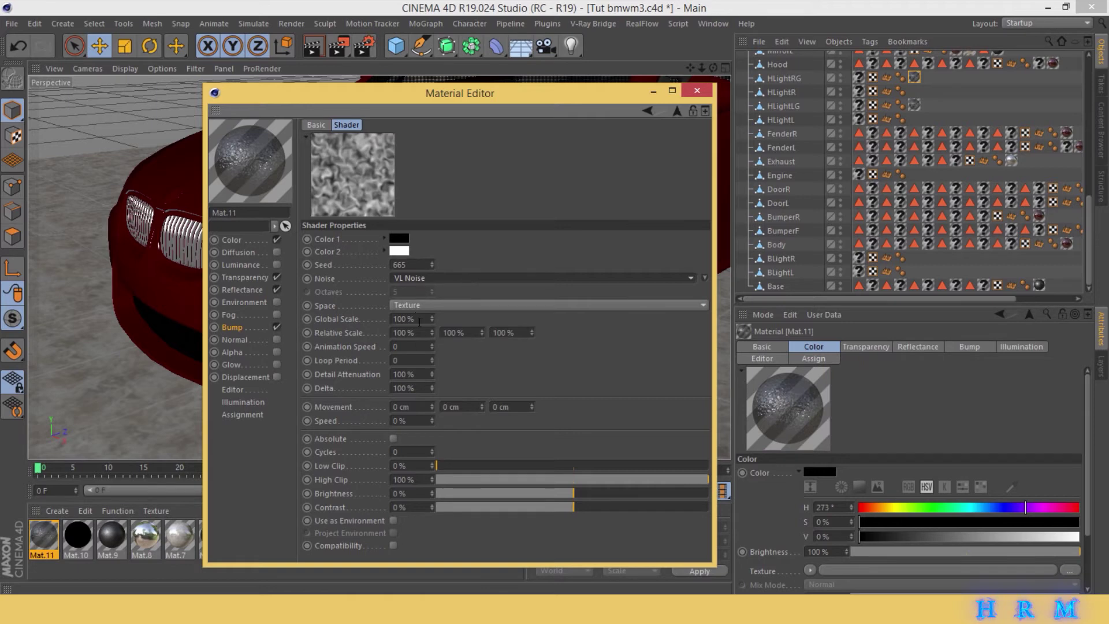
{"action": "left_click", "coordinate": [239, 324]}
{"action": "left_click", "coordinate": [570, 140]}
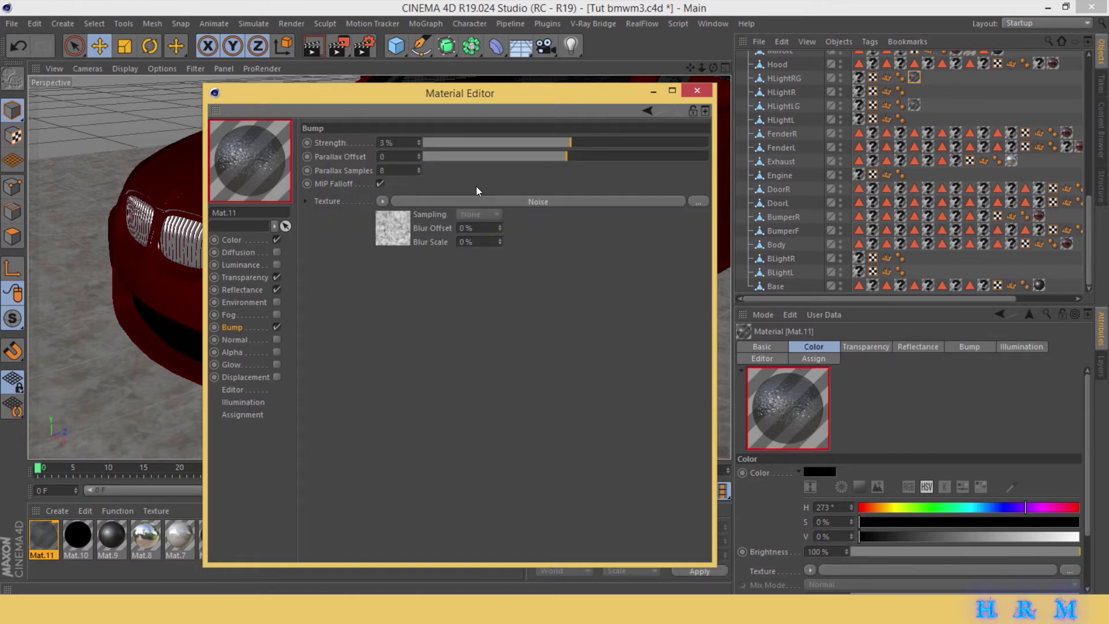
- Hide the HLightLG glass cover in the editor view, save, and orbit to the exposed housing
{"action": "left_click", "coordinate": [696, 88]}
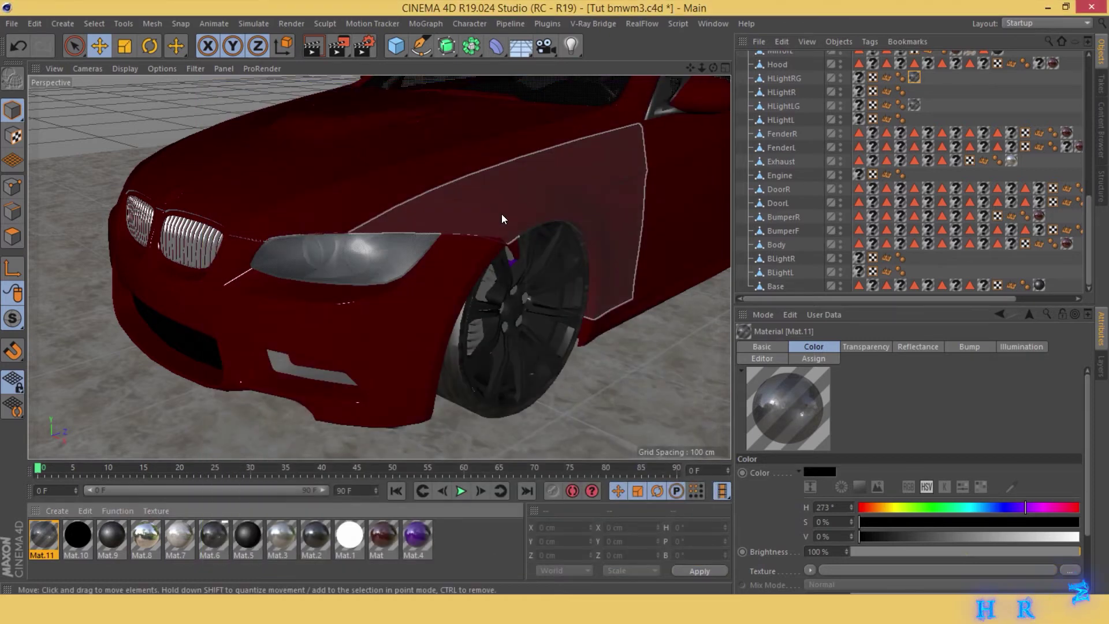
{"action": "scroll", "coordinate": [347, 249], "scroll_direction": "up", "scroll_amount": 3}
{"action": "left_click", "coordinate": [367, 268]}
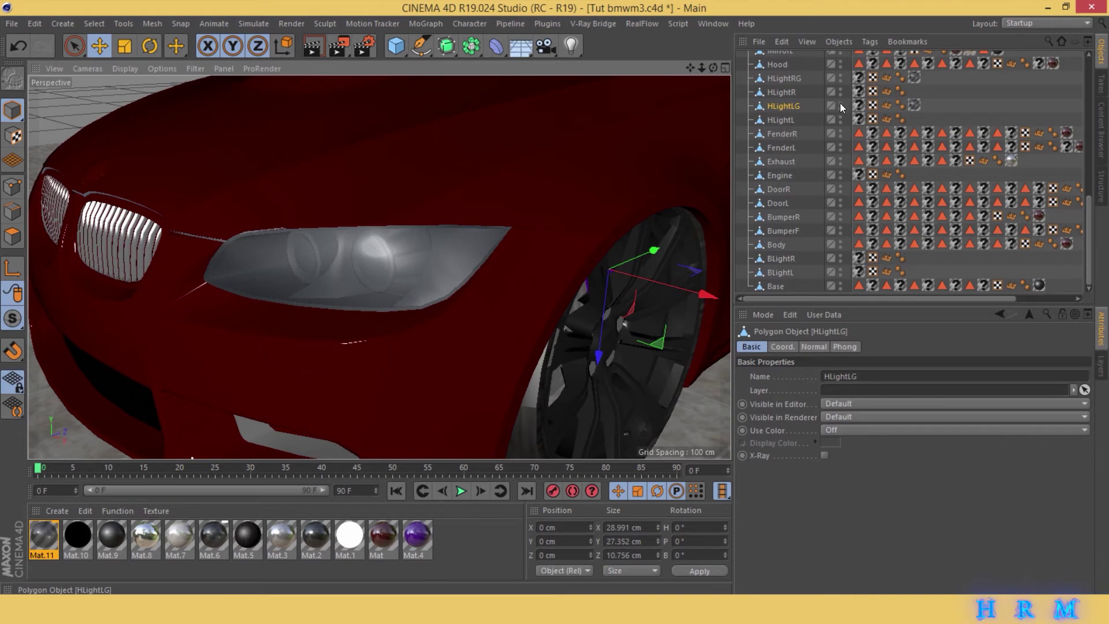
{"action": "double_click", "coordinate": [840, 103]}
{"action": "key", "text": "ctrl+s"}
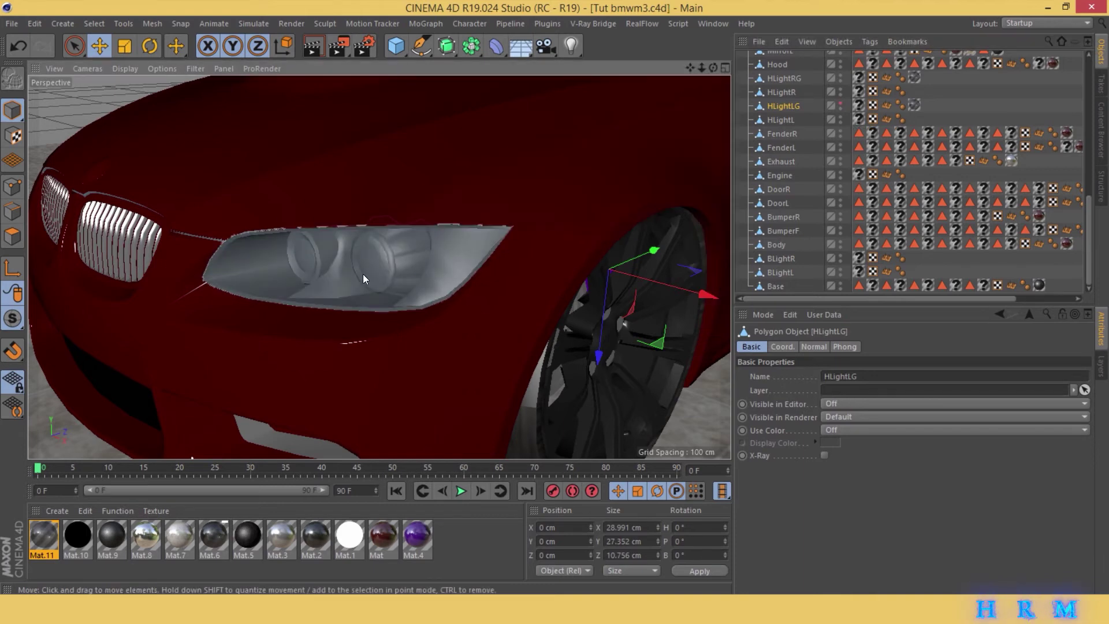
{"action": "scroll", "coordinate": [363, 279], "scroll_direction": "up", "scroll_amount": 5}
{"action": "mouse_move", "coordinate": [347, 260]}
{"action": "left_mouse_down", "text": "alt"}
{"action": "mouse_move", "coordinate": [379, 267]}
{"action": "mouse_move", "coordinate": [489, 415]}
{"action": "left_mouse_up", "text": "alt"}
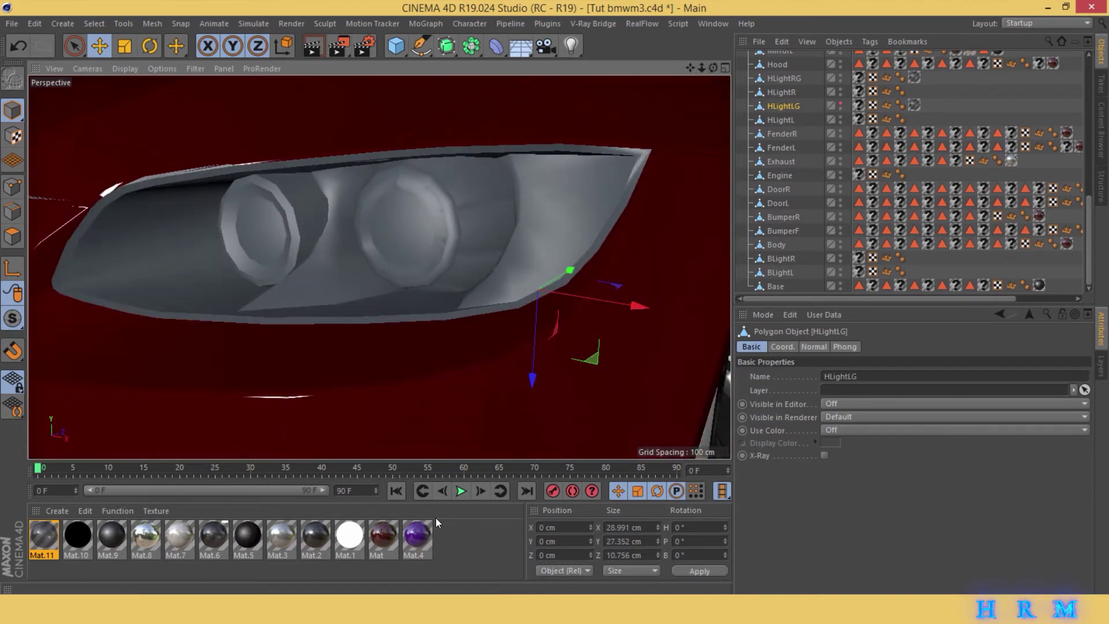
- Select the HLightL headlight housing and apply the chrome Mat.3 material to it
{"action": "left_click", "coordinate": [407, 209]}
{"action": "left_click", "coordinate": [12, 236]}
{"action": "scroll", "coordinate": [312, 229], "scroll_direction": "up", "scroll_amount": 2}
{"action": "left_click", "coordinate": [455, 534]}
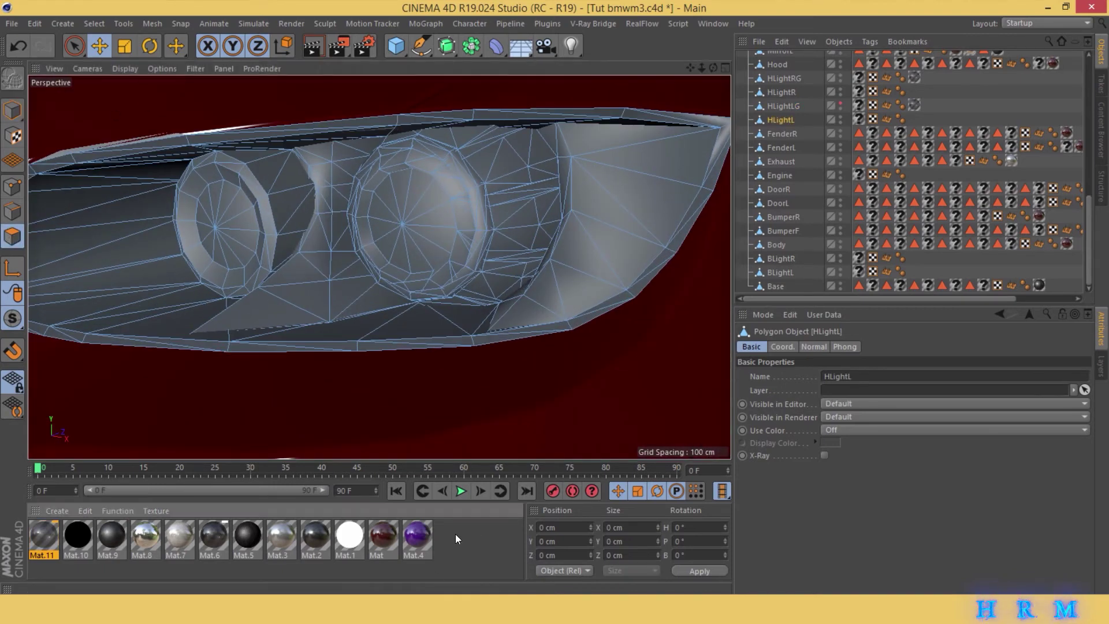
{"action": "left_click", "coordinate": [285, 535]}
{"action": "left_click", "coordinate": [13, 109]}
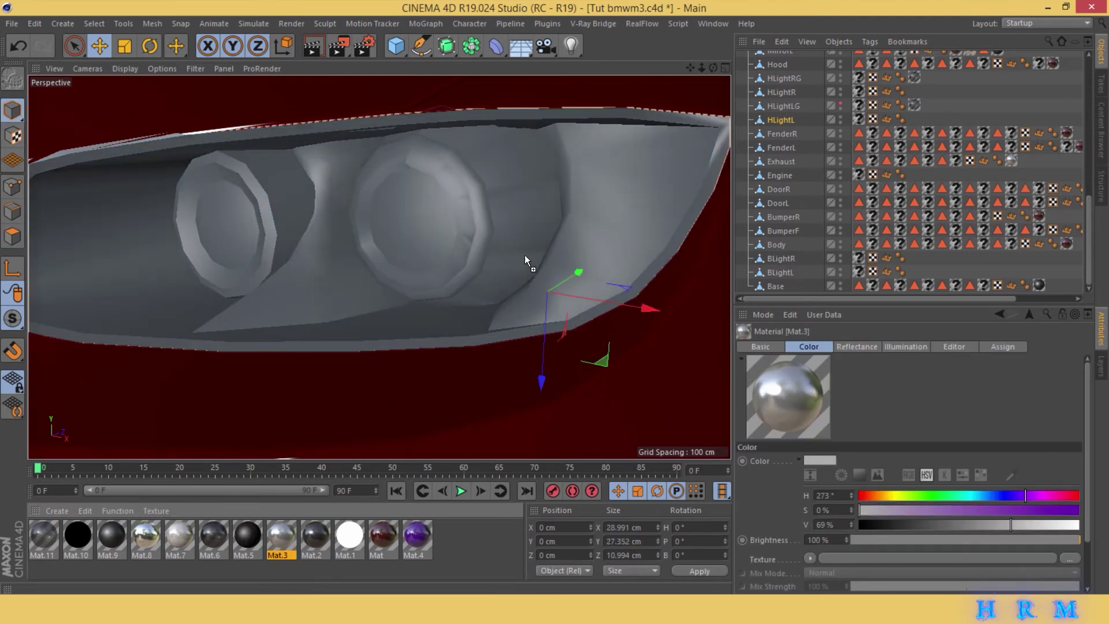
{"action": "left_click_drag", "start_coordinate": [281, 537], "coordinate": [547, 227]}
{"action": "left_click_drag", "start_coordinate": [404, 231], "coordinate": [446, 208], "text": "alt"}
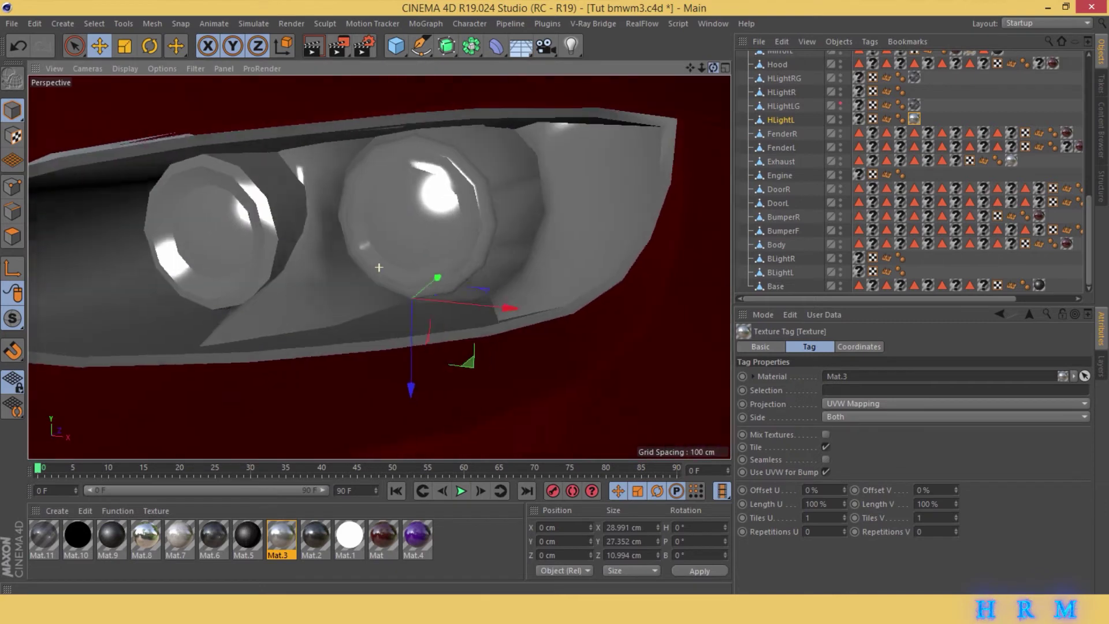
{"action": "left_click", "coordinate": [446, 208]}
{"action": "left_click", "coordinate": [17, 235]}
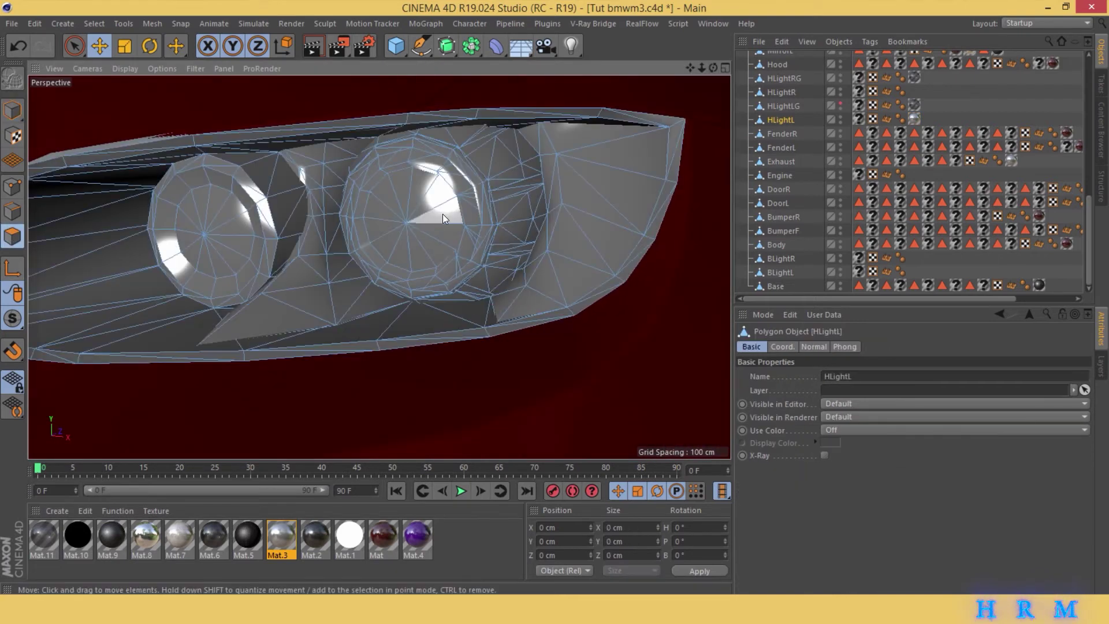
- Live-select the right lens's centre and upper rim polygons on HLightL
{"action": "left_click", "coordinate": [74, 46]}
{"action": "left_click_drag", "start_coordinate": [407, 185], "coordinate": [375, 243]}
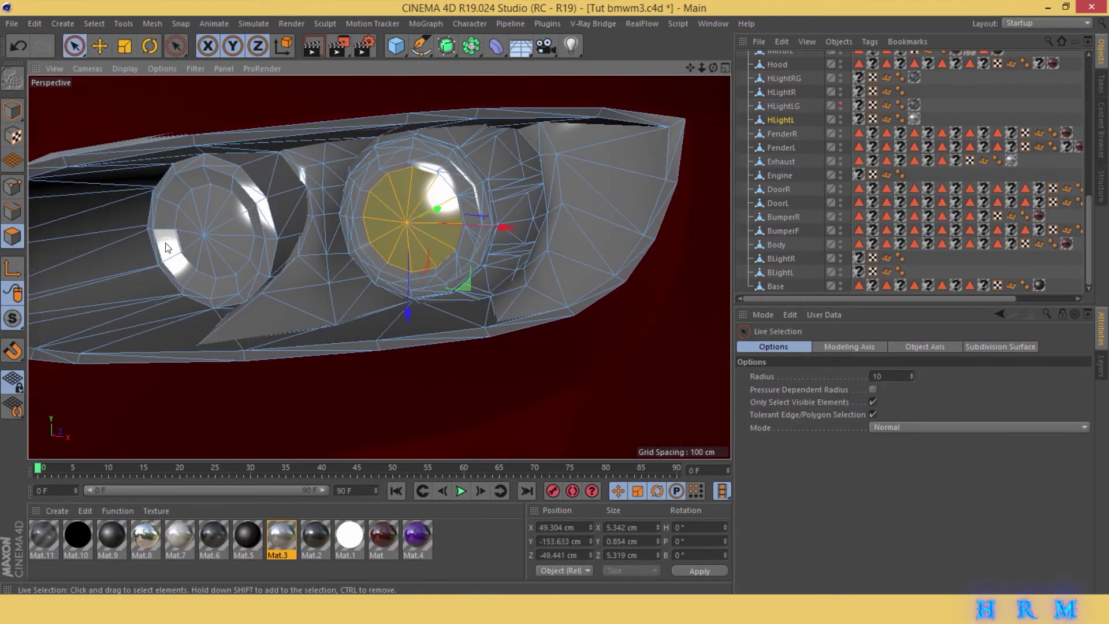
{"action": "scroll", "coordinate": [500, 186], "scroll_direction": "up", "scroll_amount": 5}
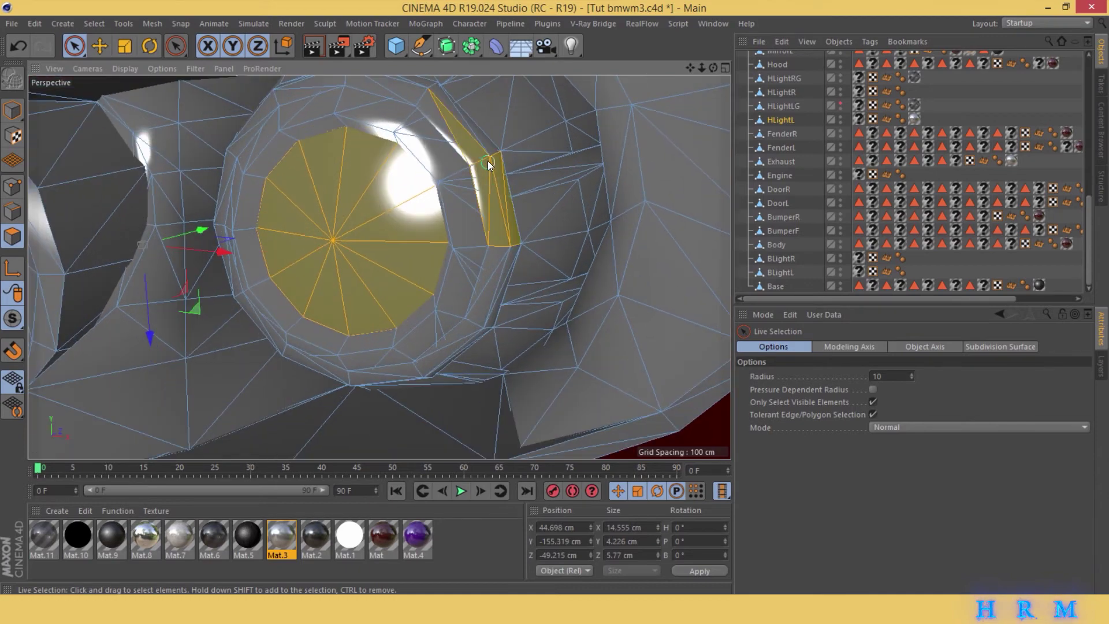
{"action": "mouse_move", "coordinate": [500, 186]}
{"action": "left_mouse_down", "text": "shift"}
{"action": "mouse_move", "coordinate": [411, 86]}
{"action": "mouse_move", "coordinate": [501, 272]}
{"action": "mouse_move", "coordinate": [474, 331]}
{"action": "mouse_move", "coordinate": [403, 369]}
{"action": "mouse_move", "coordinate": [451, 348]}
{"action": "left_mouse_up", "text": "shift"}
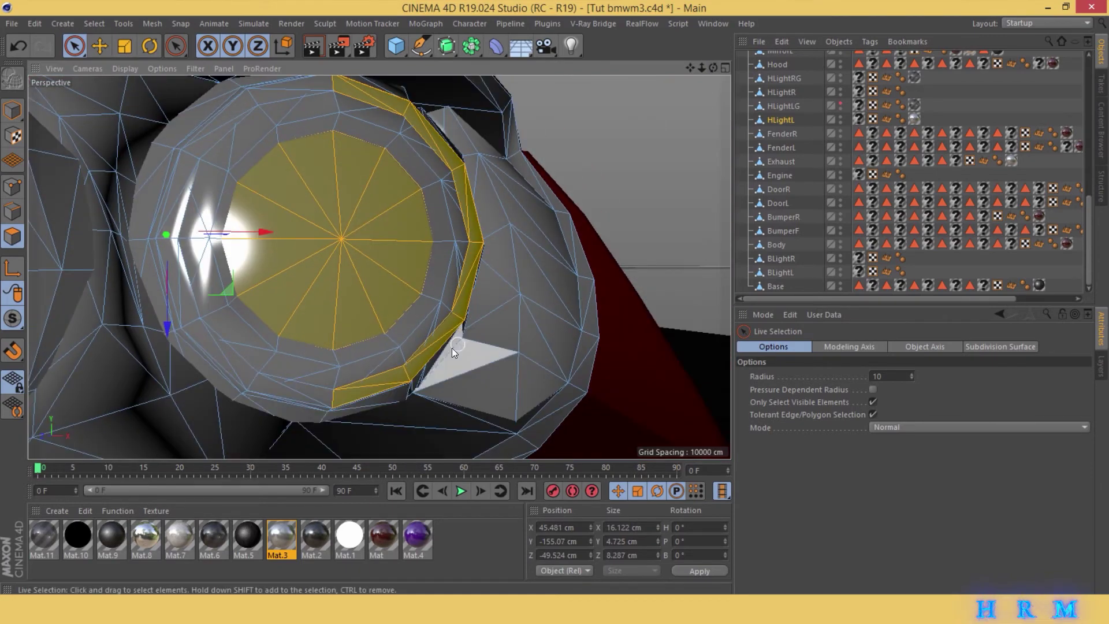
{"action": "left_click", "coordinate": [177, 303], "text": "shift"}
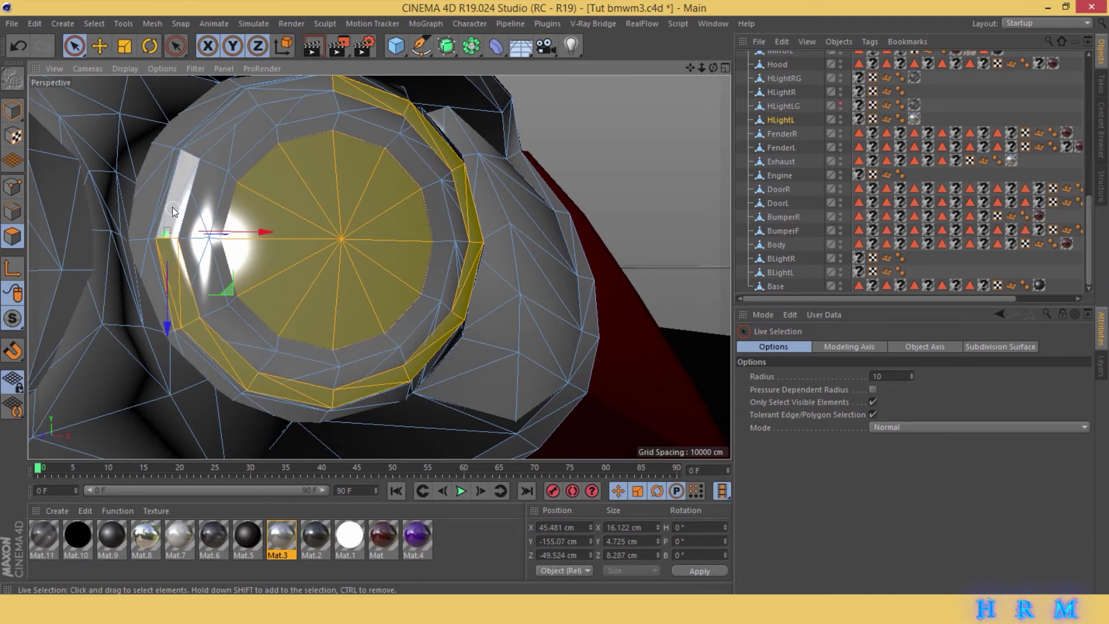
- Add the left lens's outer rim polygons and apply white Mat.1 to the selection
{"action": "mouse_move", "coordinate": [690, 68]}
{"action": "left_mouse_down"}
{"action": "mouse_move", "coordinate": [439, 226]}
{"action": "mouse_move", "coordinate": [391, 214]}
{"action": "left_mouse_up"}
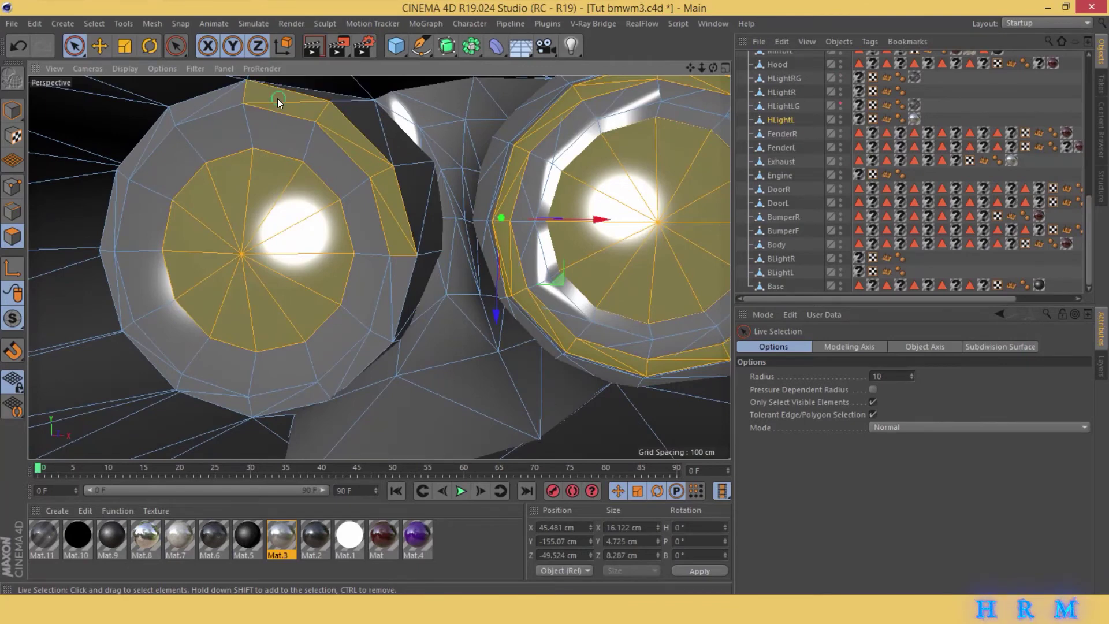
{"action": "left_click", "coordinate": [190, 104], "text": "shift"}
{"action": "left_click", "coordinate": [141, 139], "text": "shift"}
{"action": "left_click", "coordinate": [119, 207], "text": "shift"}
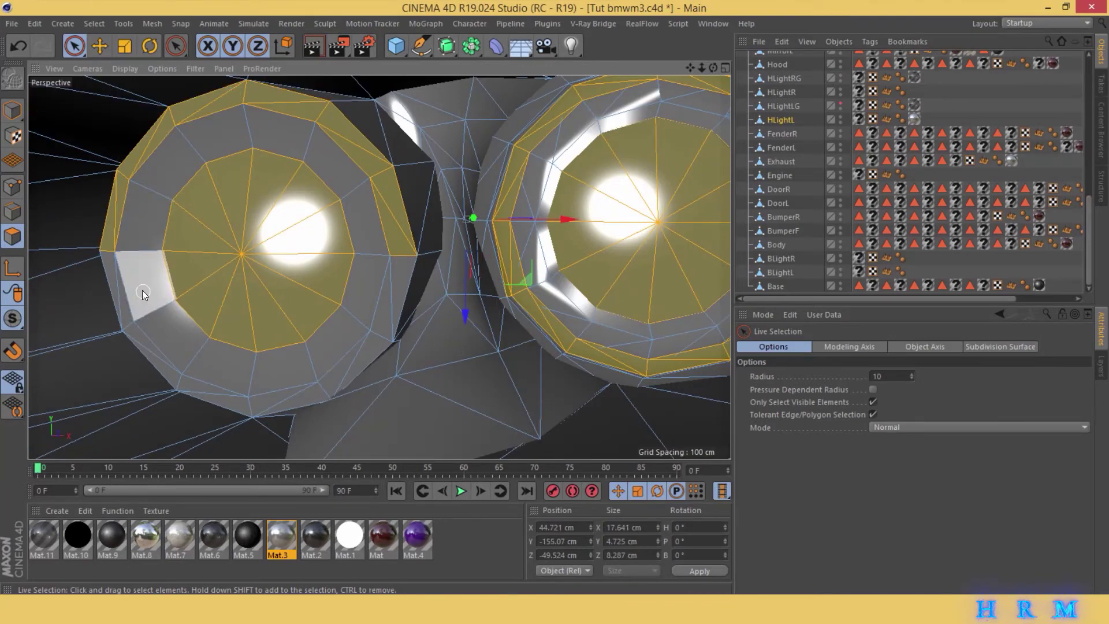
{"action": "mouse_move", "coordinate": [143, 294]}
{"action": "left_mouse_down", "text": "shift"}
{"action": "mouse_move", "coordinate": [147, 335]}
{"action": "mouse_move", "coordinate": [265, 403]}
{"action": "left_mouse_up", "text": "shift"}
{"action": "mouse_move", "coordinate": [388, 289]}
{"action": "left_mouse_down", "text": "ctrl"}
{"action": "mouse_move", "coordinate": [305, 347]}
{"action": "mouse_move", "coordinate": [226, 281]}
{"action": "mouse_move", "coordinate": [258, 473]}
{"action": "left_mouse_up", "text": "ctrl"}
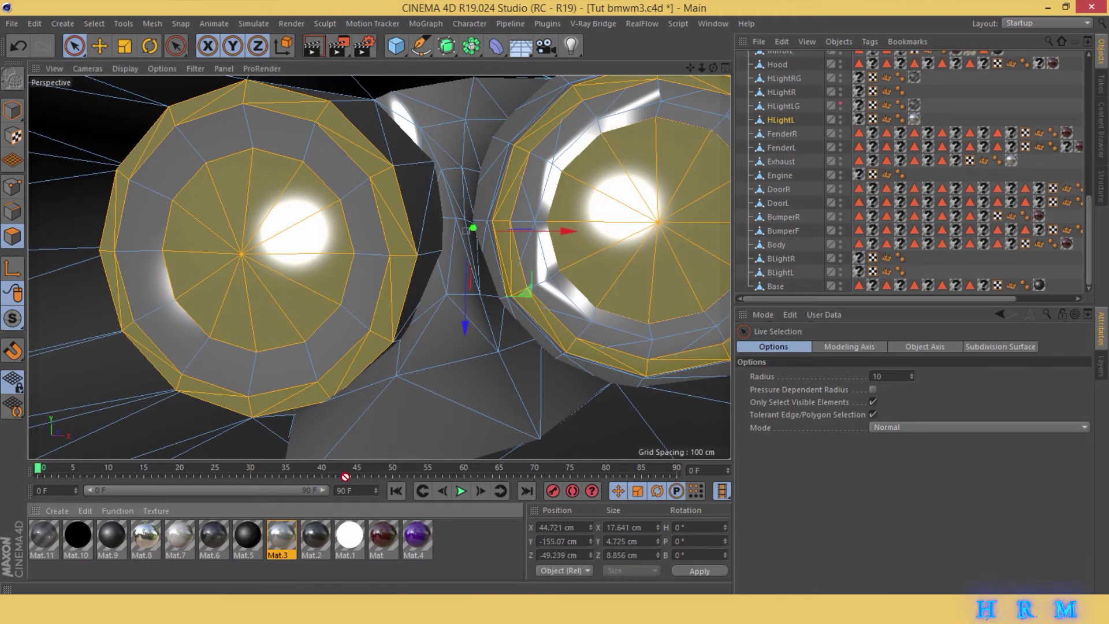
{"action": "left_click_drag", "start_coordinate": [349, 534], "coordinate": [364, 344]}
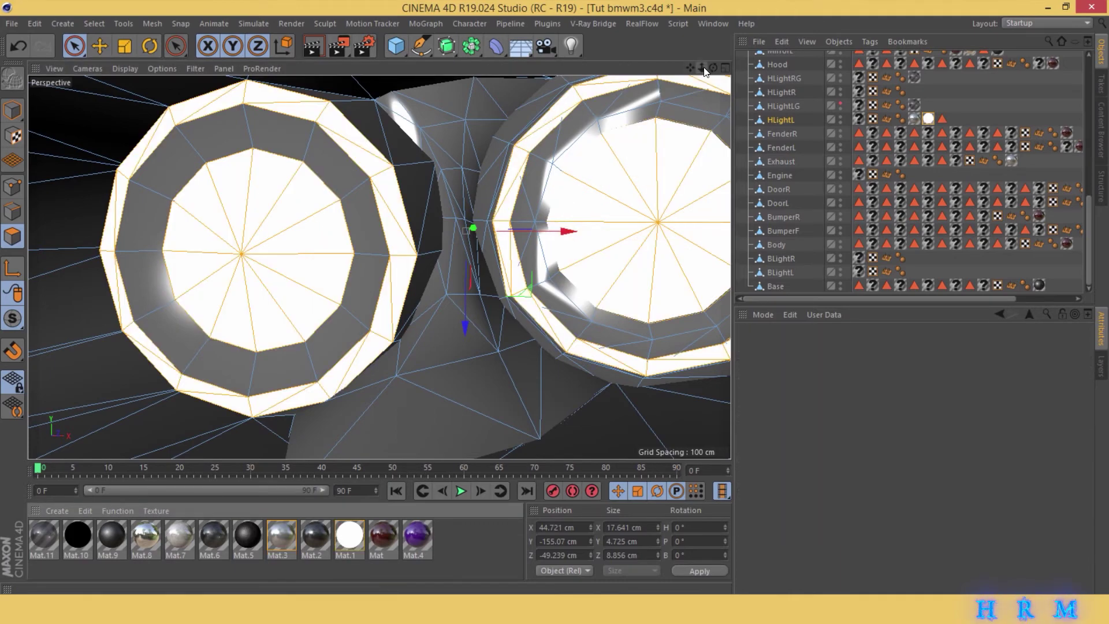
- Deselect the headlight housing and zoom out to view the whole car
{"action": "left_click_drag", "start_coordinate": [704, 72], "coordinate": [764, 91]}
{"action": "left_click", "coordinate": [753, 87]}
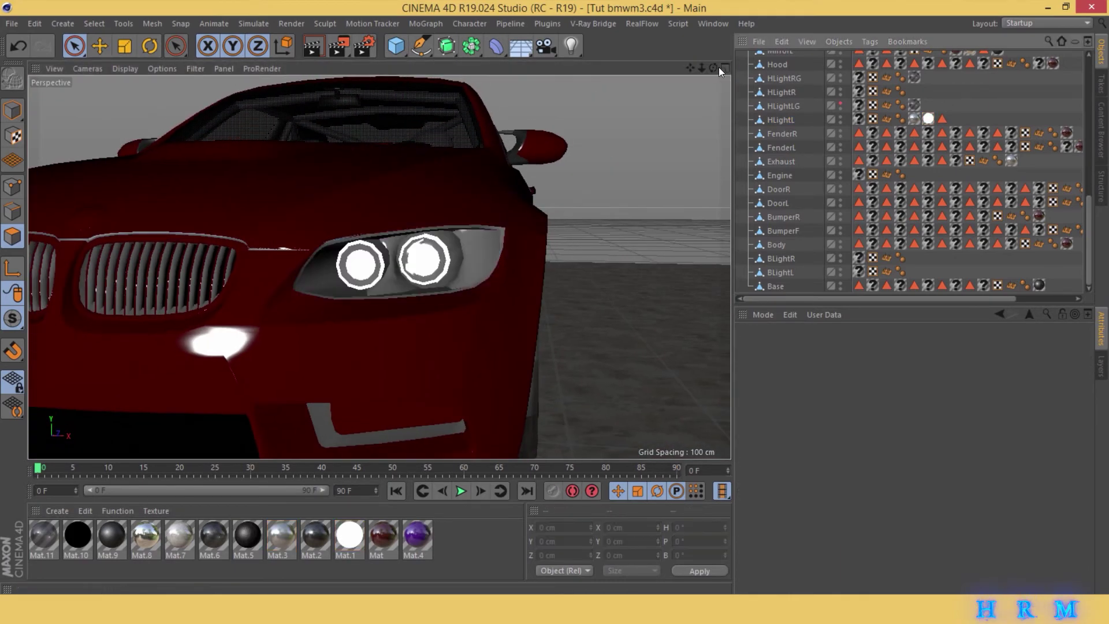
{"action": "left_click_drag", "start_coordinate": [714, 67], "coordinate": [701, 67]}
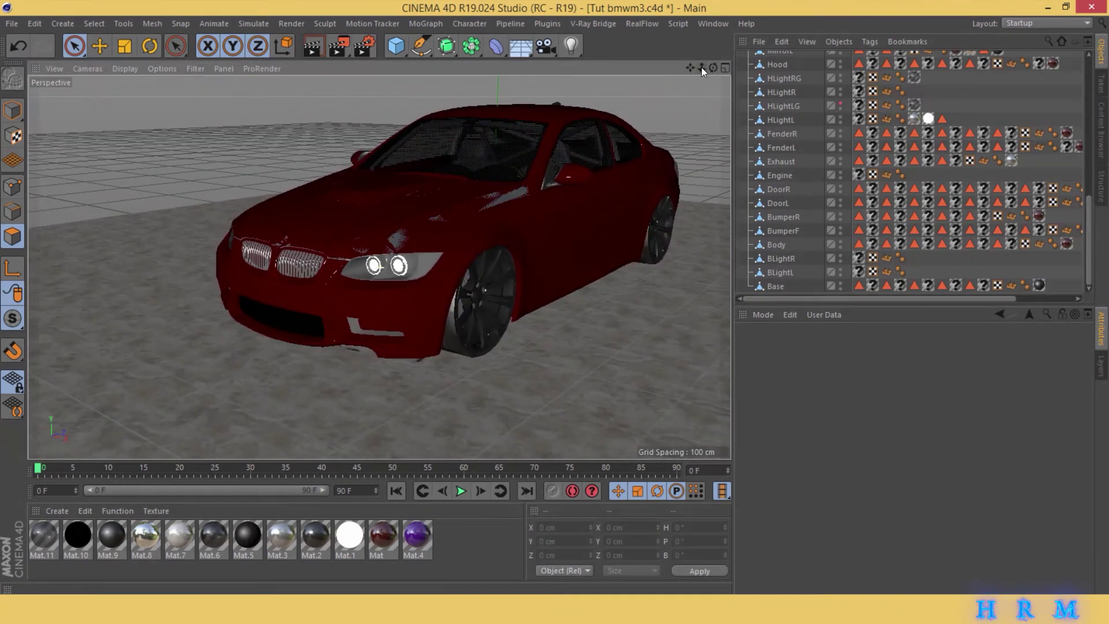
- Turn on the scene light, save, and render a preview region over the car front
{"action": "scroll", "coordinate": [819, 83], "scroll_direction": "up", "scroll_amount": 5}
{"action": "left_click", "coordinate": [846, 113]}
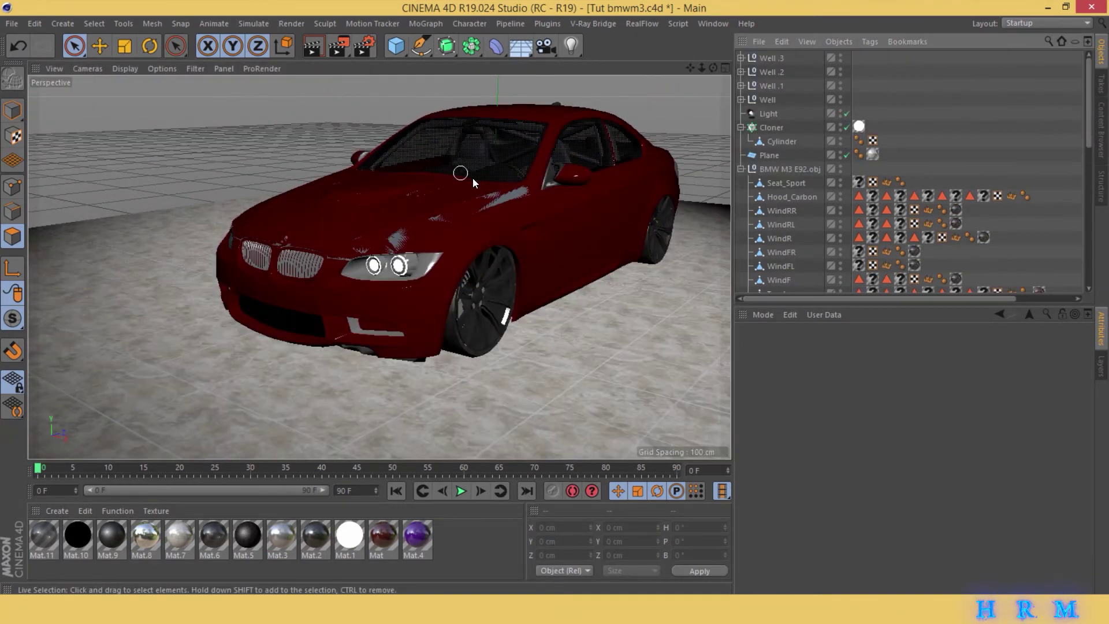
{"action": "key", "text": "ctrl+s"}
{"action": "left_click", "coordinate": [365, 45]}
{"action": "left_click", "coordinate": [362, 65]}
{"action": "left_click_drag", "start_coordinate": [315, 213], "coordinate": [492, 348]}
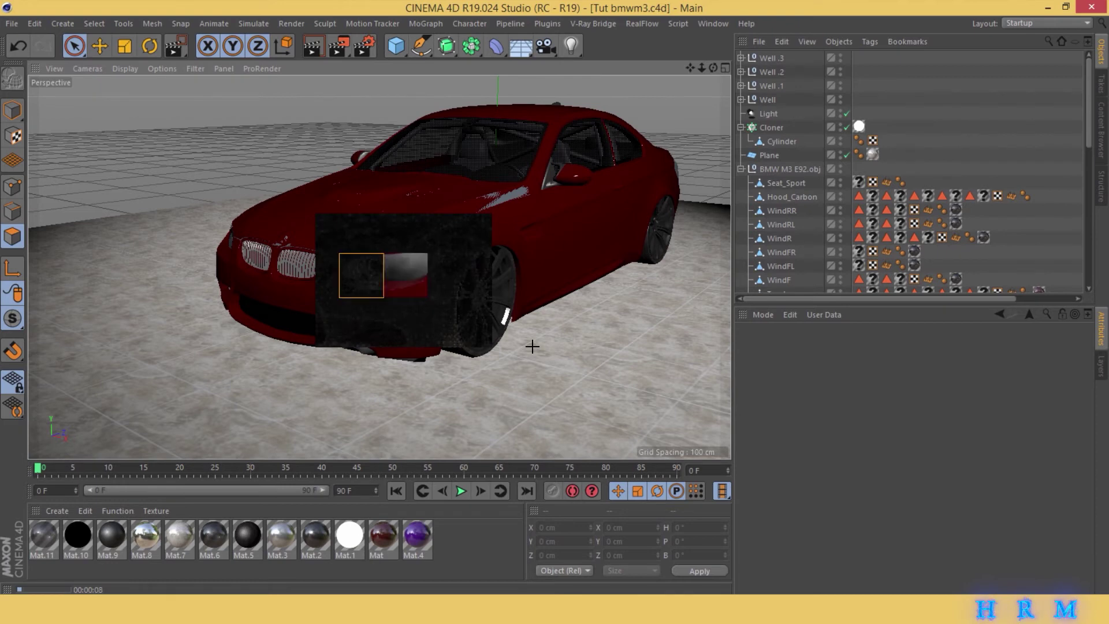
- Lower the Global Scale of Mat.11's bump VL Noise shader to 70
{"action": "double_click", "coordinate": [51, 535]}
{"action": "left_click", "coordinate": [478, 323]}
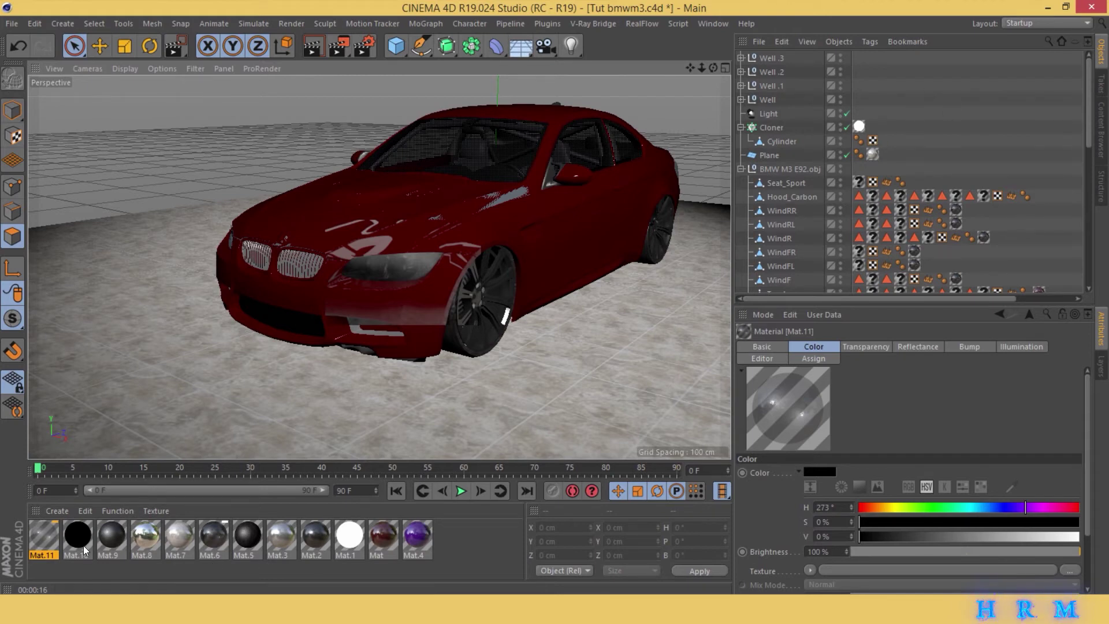
{"action": "double_click", "coordinate": [38, 531]}
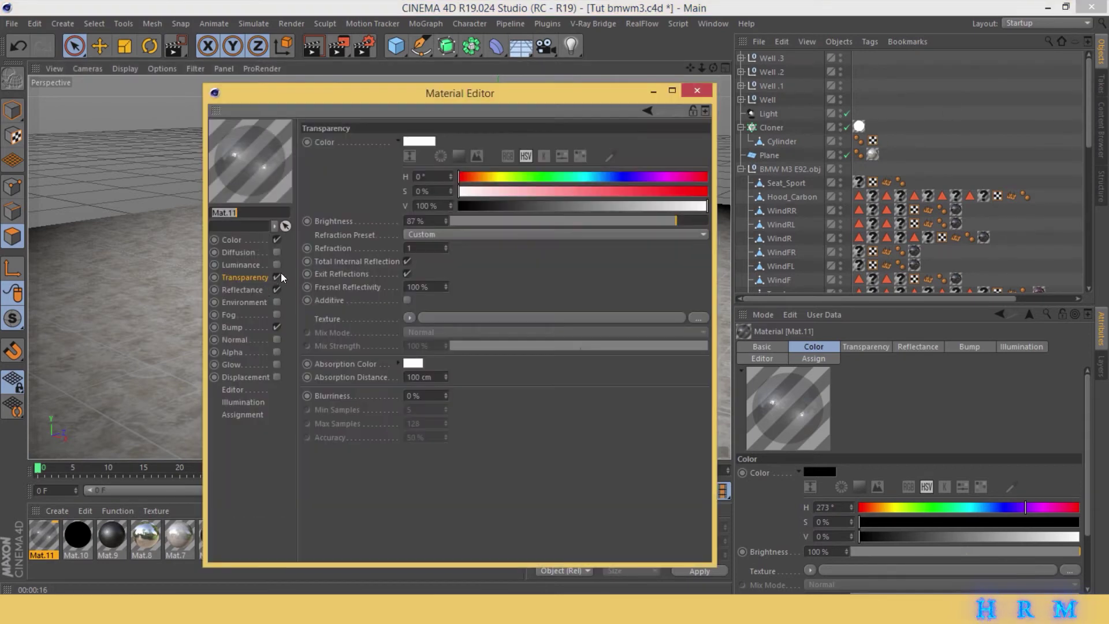
{"action": "left_click", "coordinate": [231, 327]}
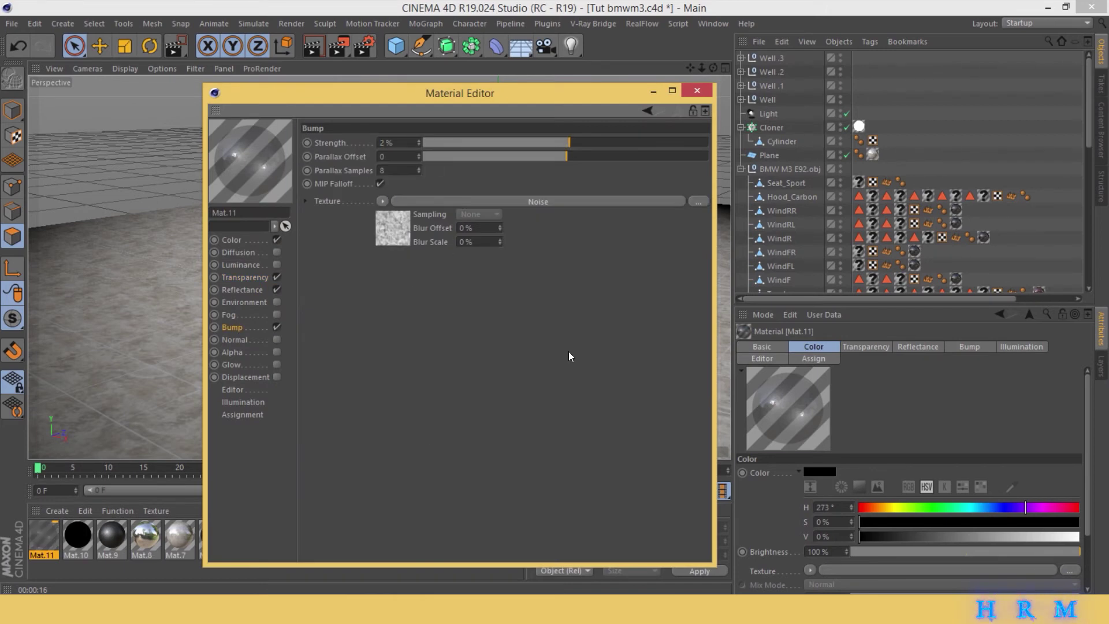
{"action": "left_click", "coordinate": [397, 220]}
{"action": "type", "text": "70"}
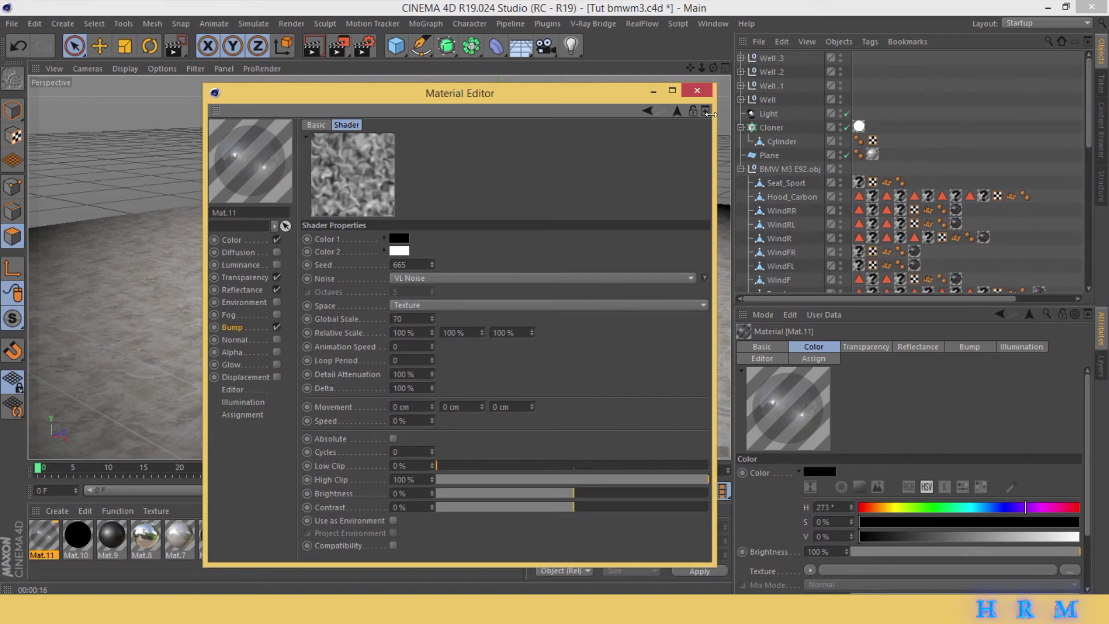
{"action": "left_click", "coordinate": [697, 92]}
{"action": "left_click_drag", "start_coordinate": [702, 68], "coordinate": [699, 68]}
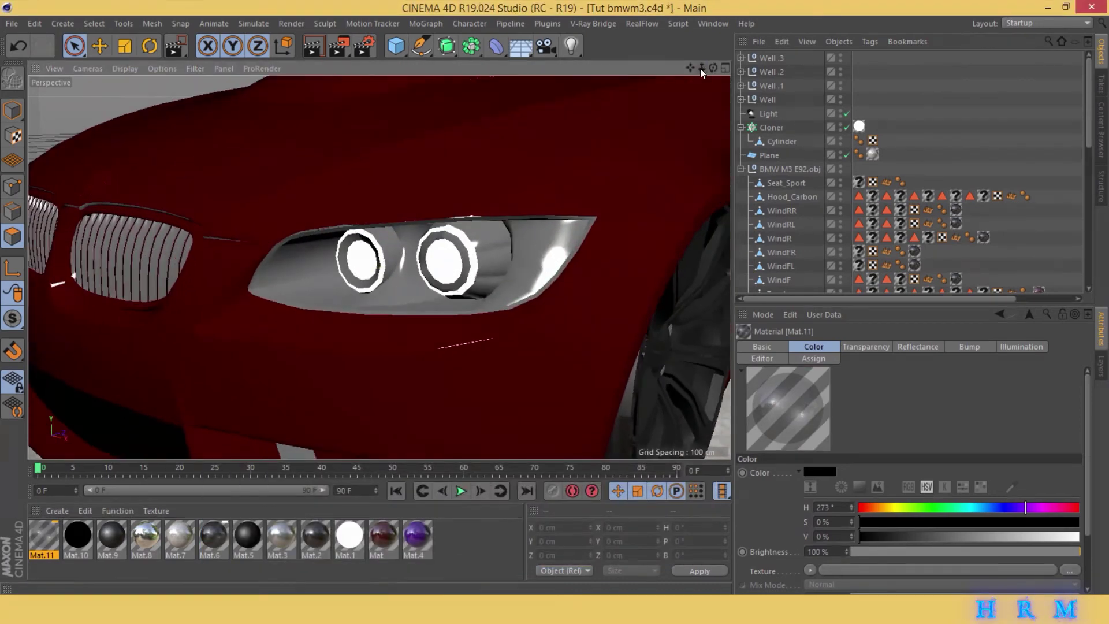
- Add an omni light in front of the headlight, raise it, and keep Visible Light set to Visible
{"action": "left_click", "coordinate": [574, 45]}
{"action": "left_click", "coordinate": [621, 58]}
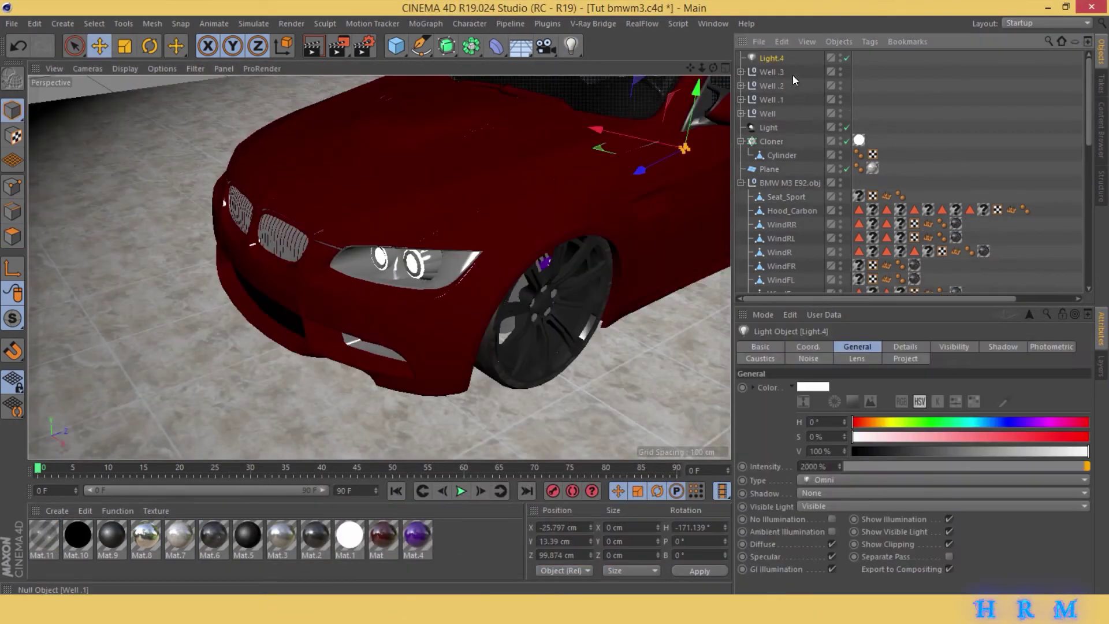
{"action": "left_click_drag", "start_coordinate": [686, 147], "coordinate": [395, 289]}
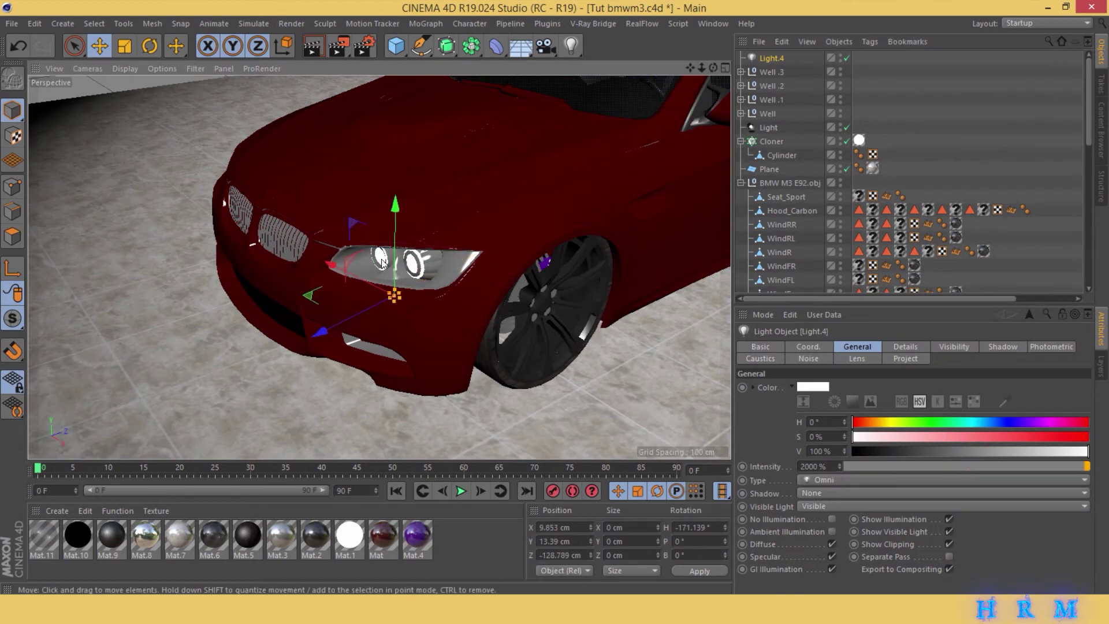
{"action": "left_click_drag", "start_coordinate": [394, 243], "coordinate": [394, 224]}
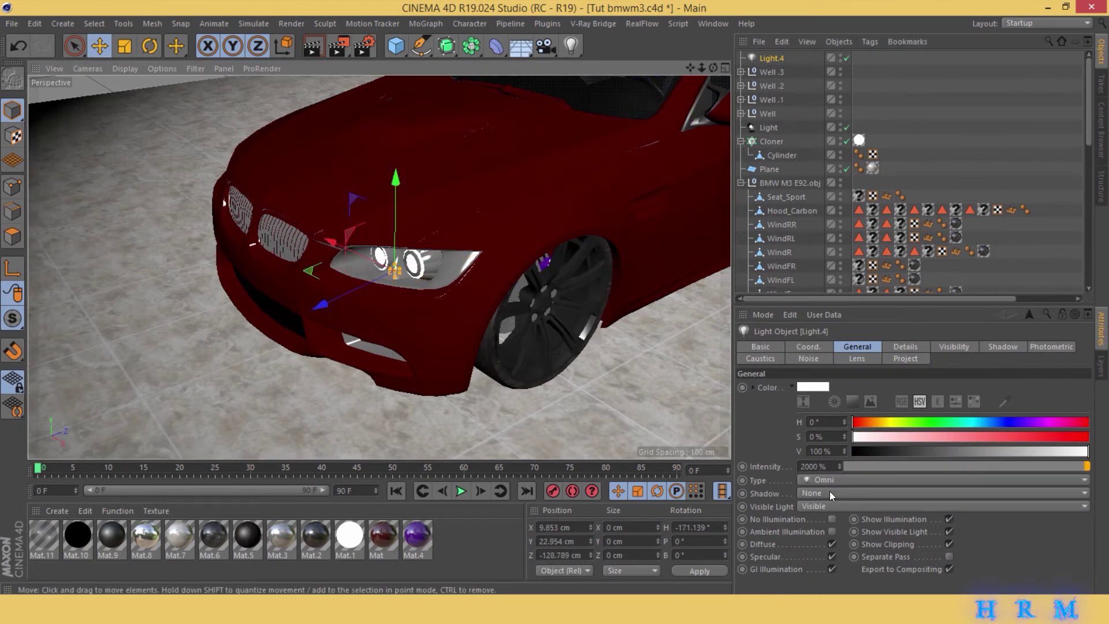
{"action": "left_click", "coordinate": [829, 504]}
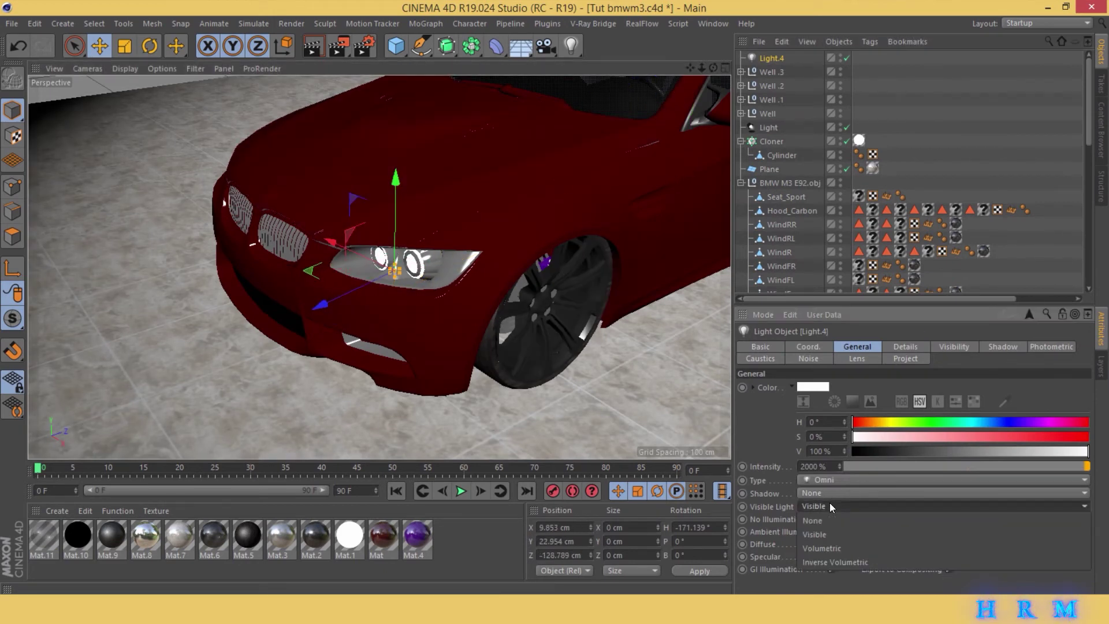
{"action": "left_click", "coordinate": [833, 536]}
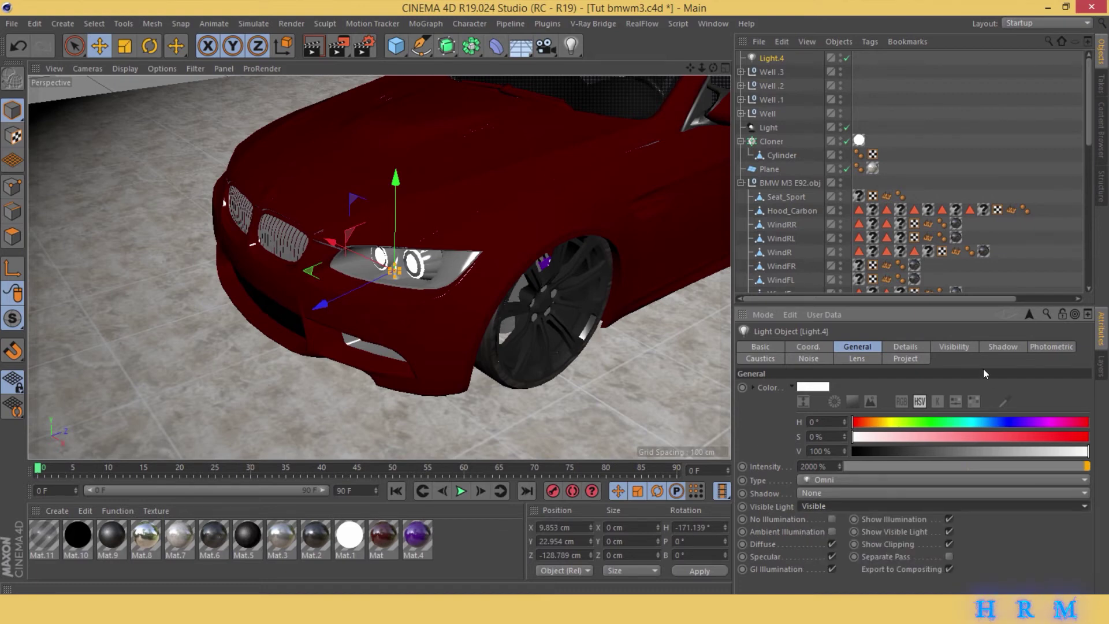
- Adjust the light's Visibility settings, then centre it in the lens and enlarge its glow
{"action": "left_click", "coordinate": [954, 346]}
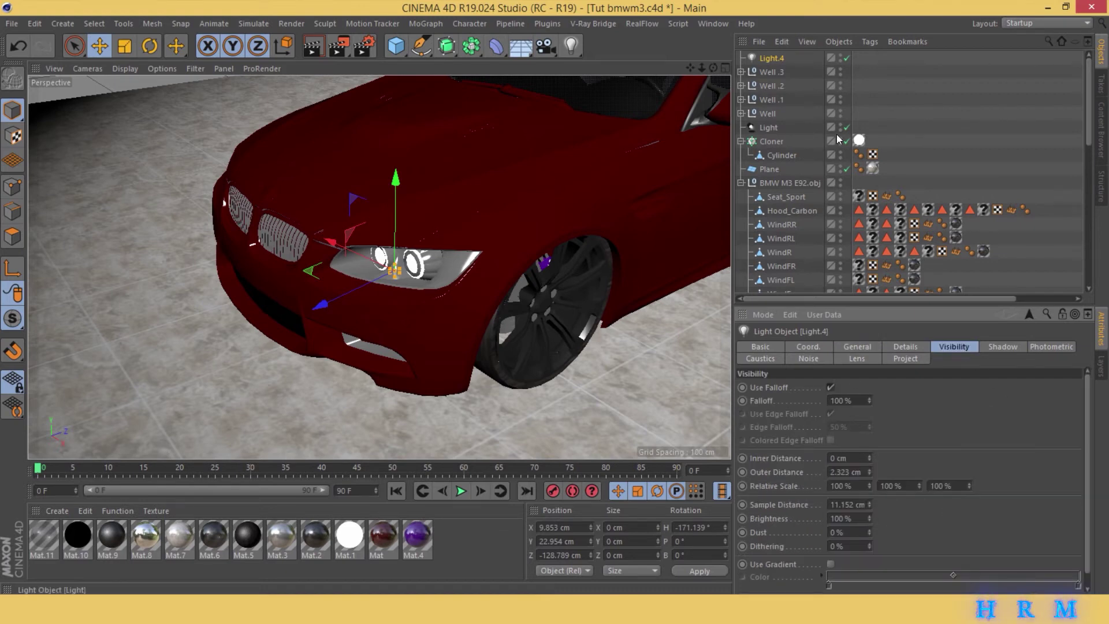
{"action": "scroll", "coordinate": [392, 282], "scroll_direction": "up", "scroll_amount": 3}
{"action": "scroll", "coordinate": [396, 282], "scroll_direction": "up", "scroll_amount": 2}
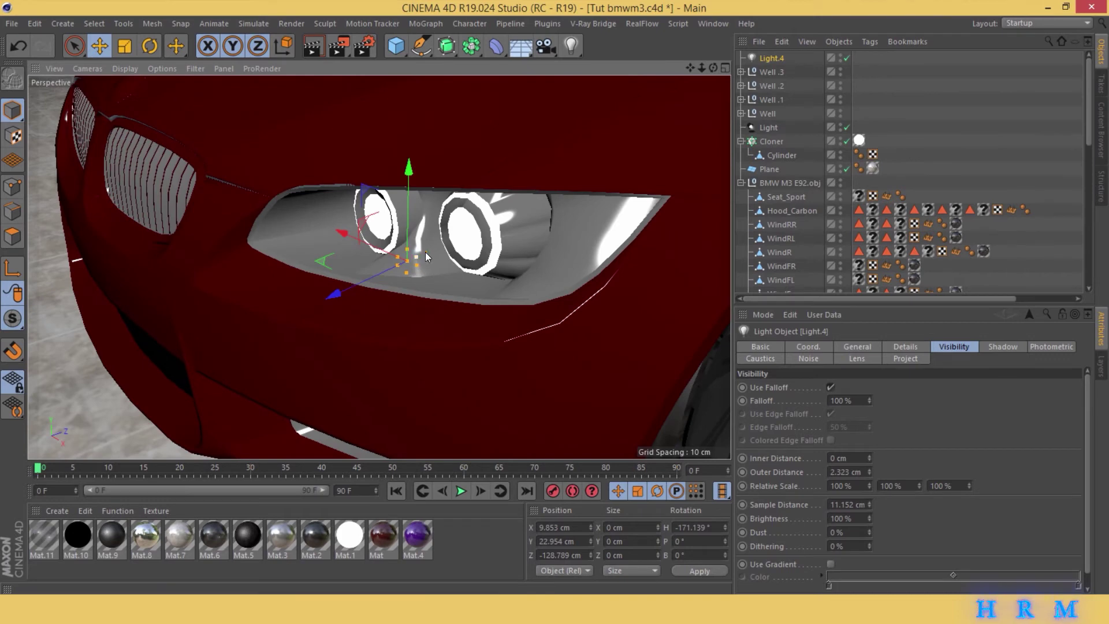
{"action": "mouse_move", "coordinate": [377, 276]}
{"action": "left_mouse_down"}
{"action": "mouse_move", "coordinate": [320, 252]}
{"action": "mouse_move", "coordinate": [301, 199]}
{"action": "mouse_move", "coordinate": [253, 358]}
{"action": "mouse_move", "coordinate": [302, 312]}
{"action": "mouse_move", "coordinate": [255, 245]}
{"action": "mouse_move", "coordinate": [290, 304]}
{"action": "mouse_move", "coordinate": [482, 257]}
{"action": "left_mouse_up"}
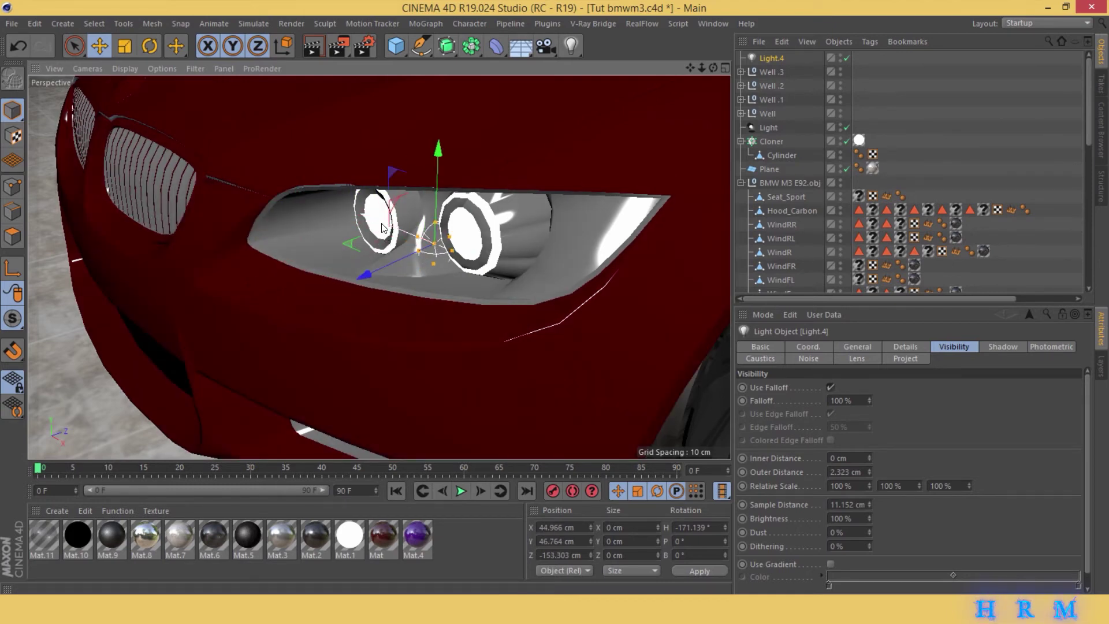
{"action": "mouse_move", "coordinate": [505, 274]}
{"action": "left_mouse_down"}
{"action": "mouse_move", "coordinate": [381, 254]}
{"action": "mouse_move", "coordinate": [404, 266]}
{"action": "mouse_move", "coordinate": [352, 261]}
{"action": "mouse_move", "coordinate": [373, 264]}
{"action": "mouse_move", "coordinate": [395, 186]}
{"action": "mouse_move", "coordinate": [315, 212]}
{"action": "left_mouse_up"}
- Duplicate the light onto the second lens and check placement from a zoomed-out view
{"action": "key", "text": "ctrl+c"}
{"action": "key", "text": "ctrl+v"}
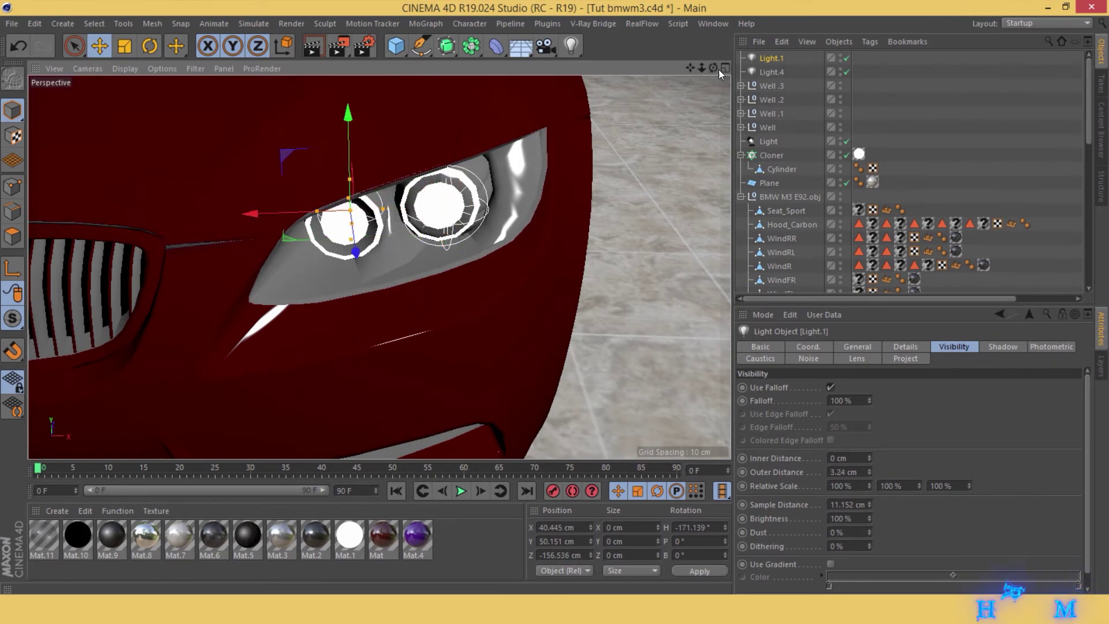
{"action": "left_click_drag", "start_coordinate": [404, 300], "coordinate": [473, 289], "text": "alt"}
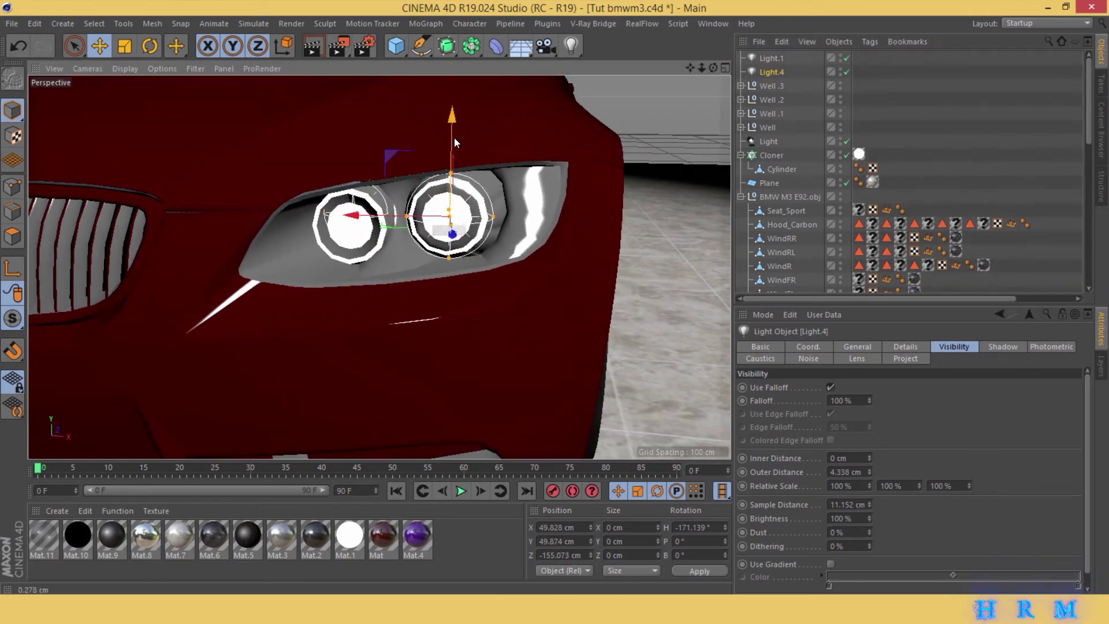
{"action": "mouse_move", "coordinate": [370, 212]}
{"action": "left_mouse_down", "text": "alt"}
{"action": "mouse_move", "coordinate": [319, 212]}
{"action": "mouse_move", "coordinate": [359, 150]}
{"action": "left_mouse_up", "text": "alt"}
{"action": "left_click_drag", "start_coordinate": [705, 62], "coordinate": [620, 144]}
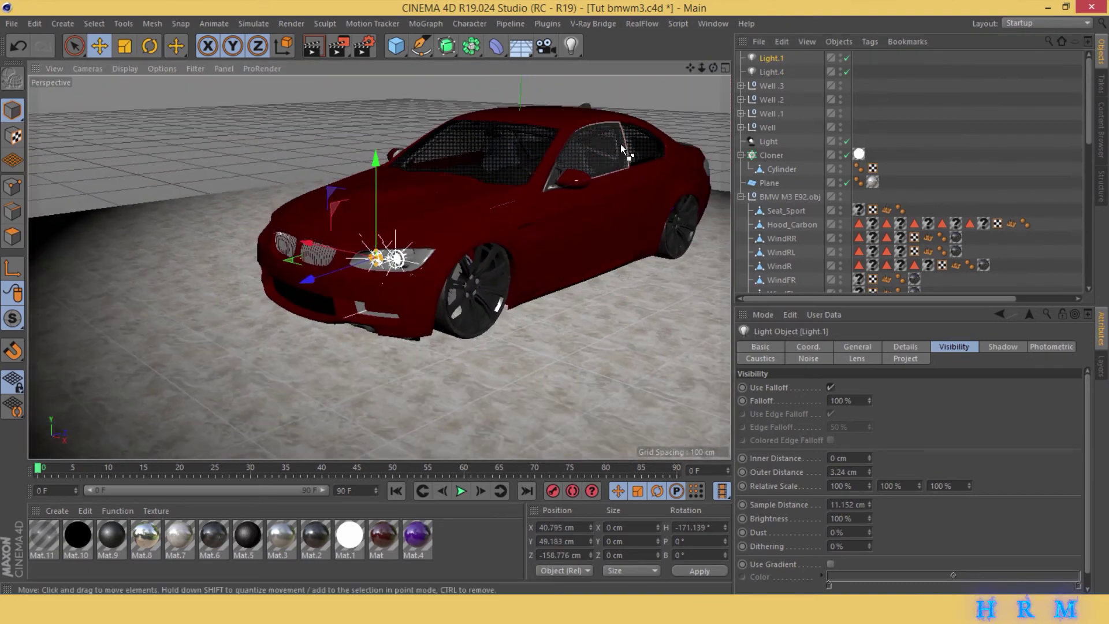
{"action": "key", "text": "ctrl+s"}
{"action": "left_click_drag", "start_coordinate": [280, 185], "coordinate": [514, 354]}
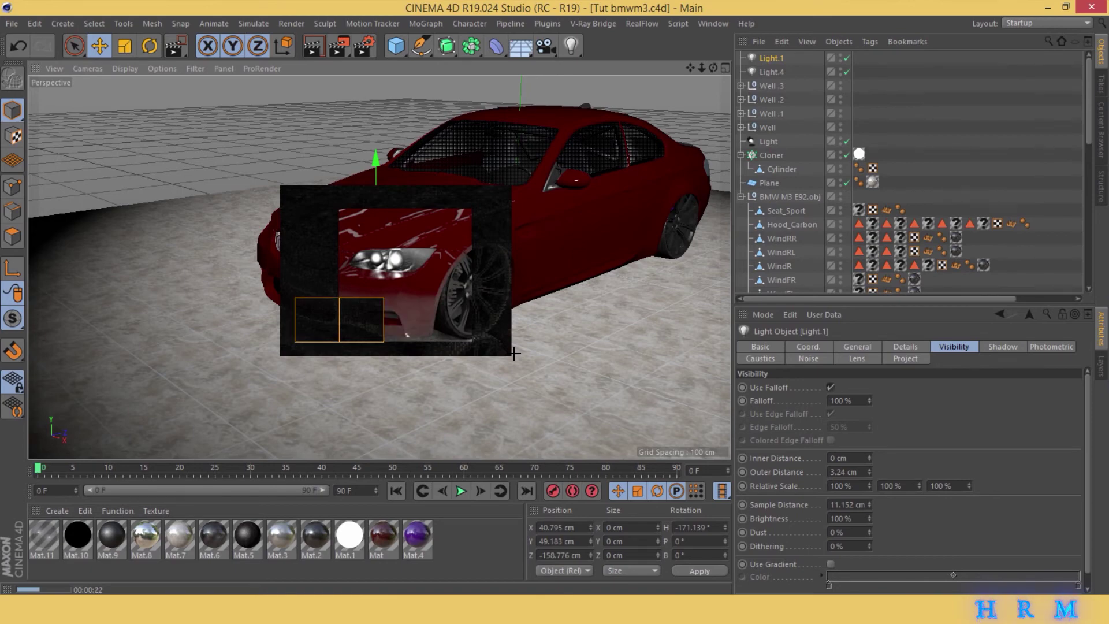
{"action": "scroll", "coordinate": [378, 267], "scroll_direction": "up", "scroll_amount": 5}
{"action": "mouse_move", "coordinate": [323, 266]}
{"action": "left_mouse_down", "text": "alt"}
{"action": "mouse_move", "coordinate": [379, 266]}
{"action": "mouse_move", "coordinate": [323, 248]}
{"action": "left_mouse_up", "text": "alt"}
{"action": "left_click", "coordinate": [770, 58]}
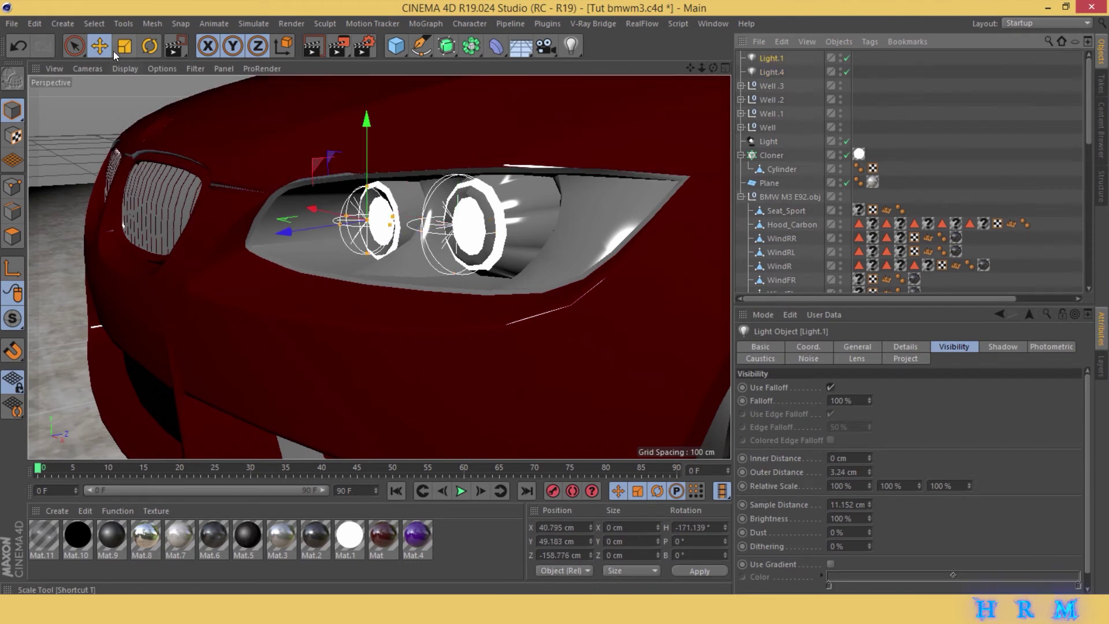
- Select the HLightRG headlight part and orbit in close to the HLightR lenses
{"action": "scroll", "coordinate": [307, 175], "scroll_direction": "up", "scroll_amount": 3}
{"action": "left_click", "coordinate": [307, 174]}
{"action": "left_click_drag", "start_coordinate": [308, 174], "coordinate": [290, 432], "text": "alt"}
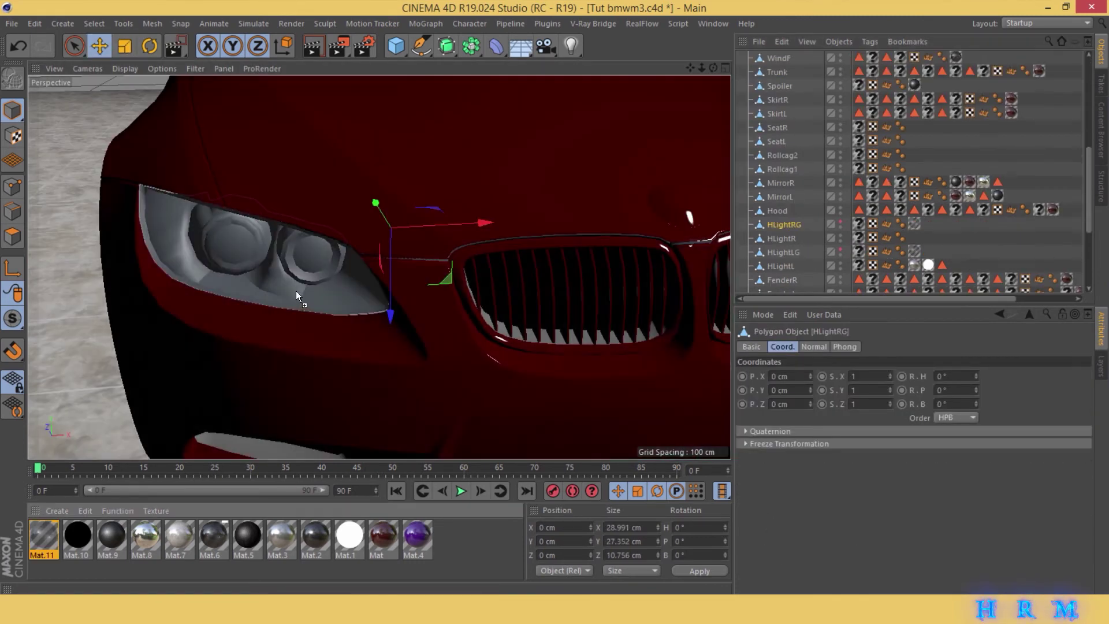
{"action": "left_click", "coordinate": [295, 289]}
{"action": "scroll", "coordinate": [242, 255], "scroll_direction": "up", "scroll_amount": 3}
{"action": "left_click_drag", "start_coordinate": [242, 255], "coordinate": [68, 232], "text": "alt"}
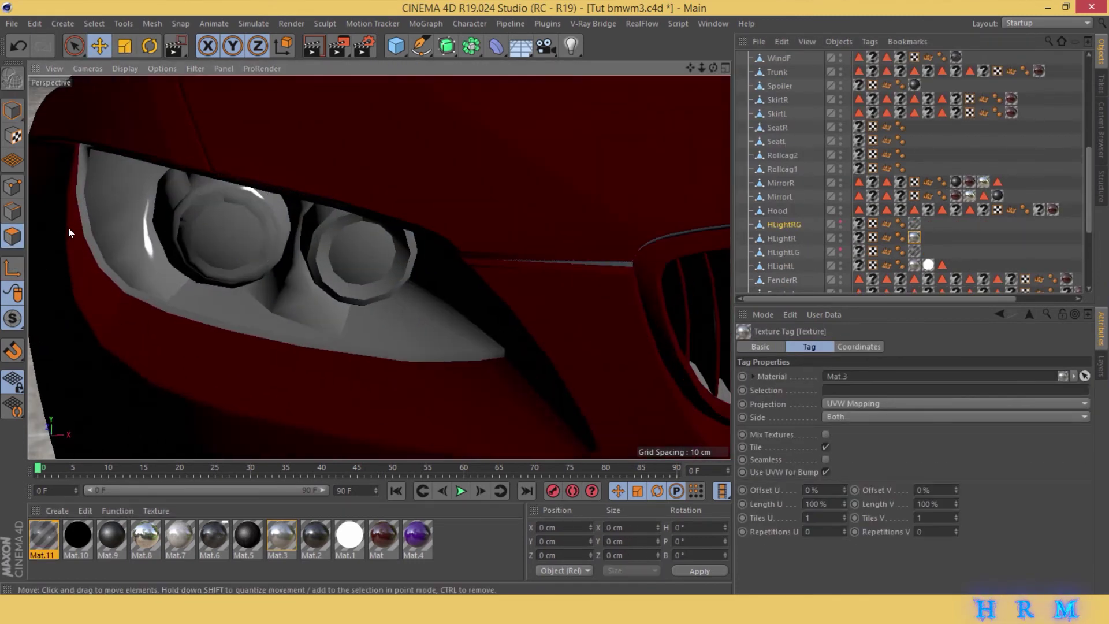
- Apply white Mat.1 to HLightR's round lens polygons, chosen with Live Selection
{"action": "left_click", "coordinate": [74, 46]}
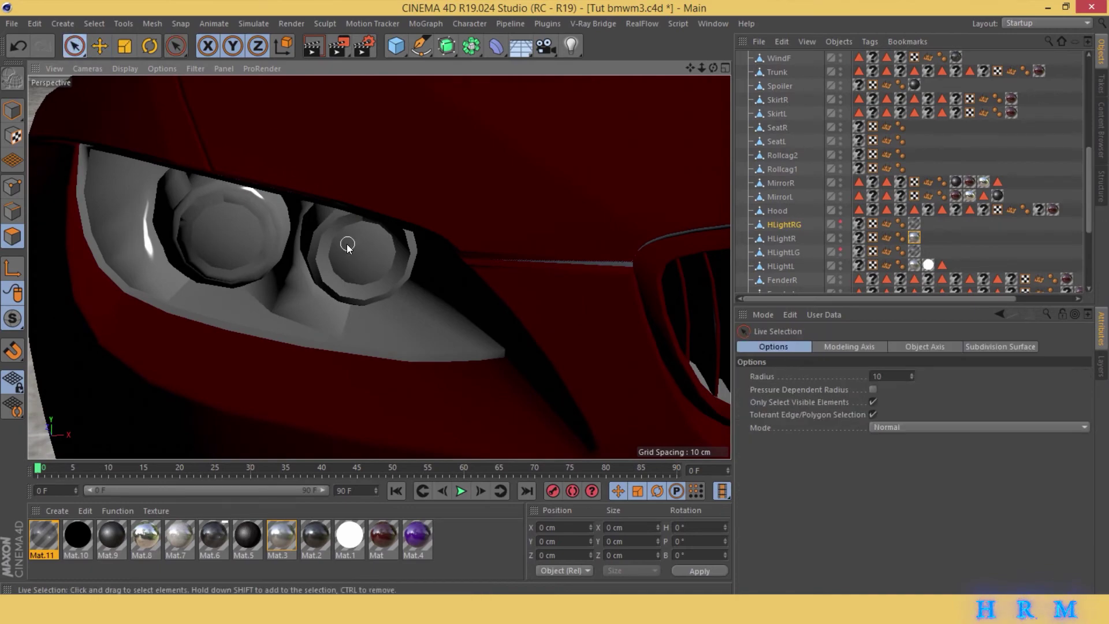
{"action": "left_click", "coordinate": [789, 237]}
{"action": "left_click", "coordinate": [384, 240]}
{"action": "scroll", "coordinate": [405, 260], "scroll_direction": "up", "scroll_amount": 2}
{"action": "left_click", "coordinate": [72, 208], "text": "shift"}
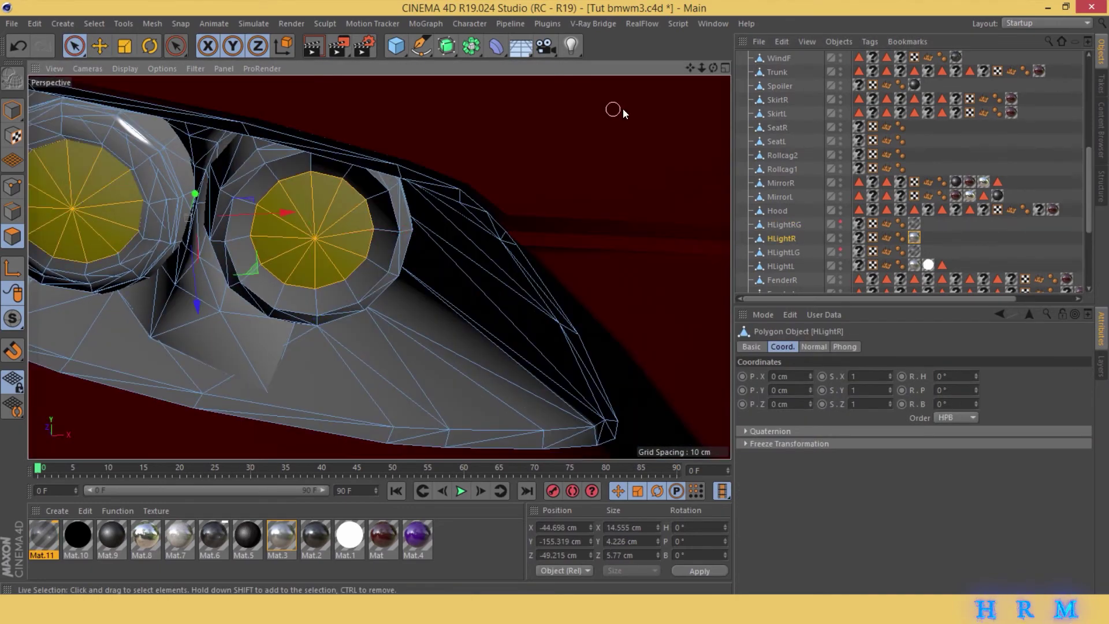
{"action": "left_click_drag", "start_coordinate": [350, 535], "coordinate": [315, 236]}
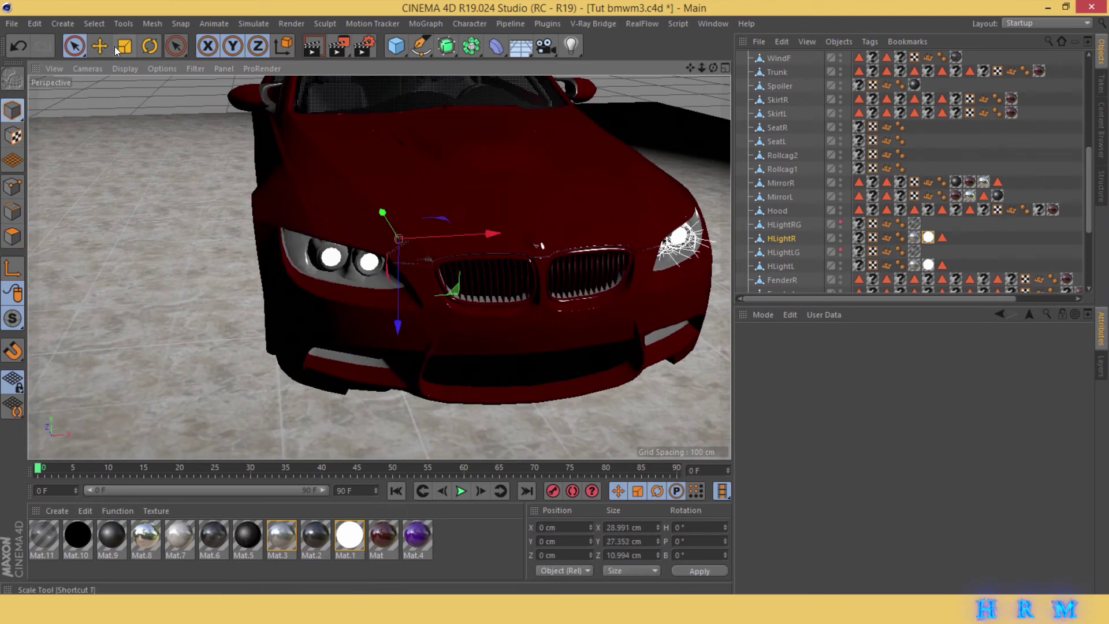
{"action": "left_click", "coordinate": [99, 46]}
{"action": "left_click", "coordinate": [774, 71]}
- Move Light.2 and Light.3 across to the other headlight, with Light.3 in the outer lens
{"action": "left_click", "coordinate": [775, 56], "text": "ctrl"}
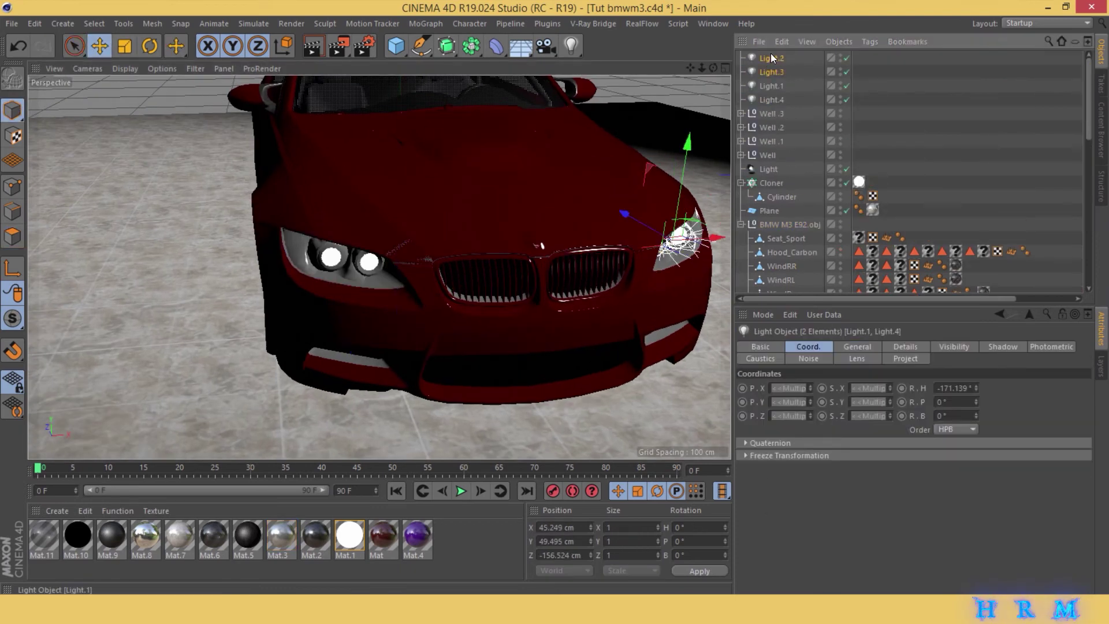
{"action": "left_click_drag", "start_coordinate": [705, 245], "coordinate": [375, 254]}
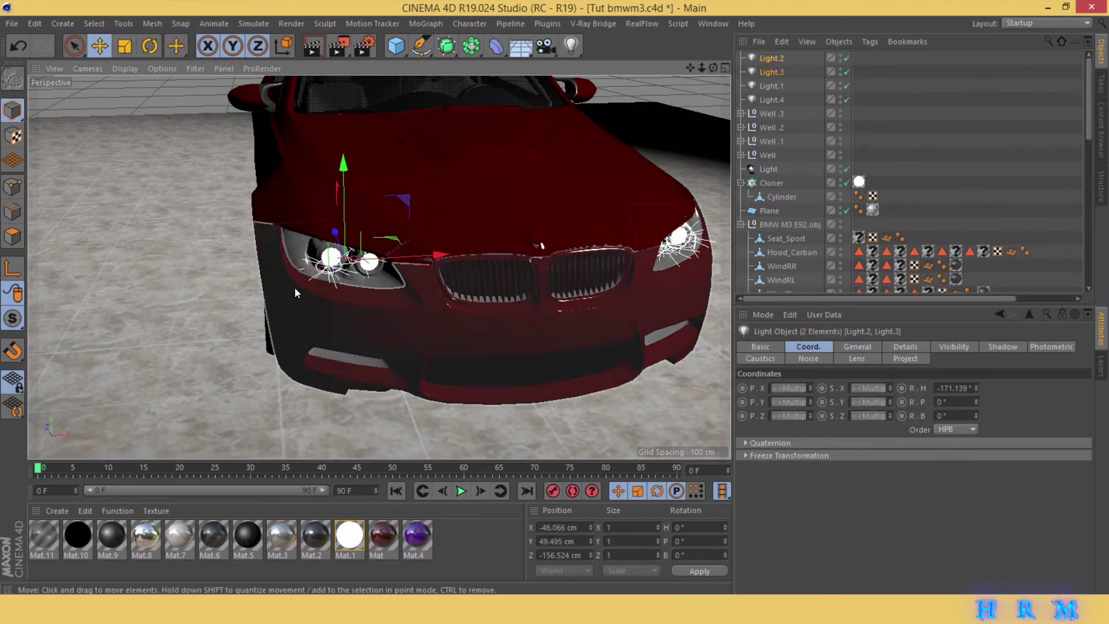
{"action": "scroll", "coordinate": [403, 223], "scroll_direction": "up", "scroll_amount": 5}
{"action": "left_click", "coordinate": [770, 73]}
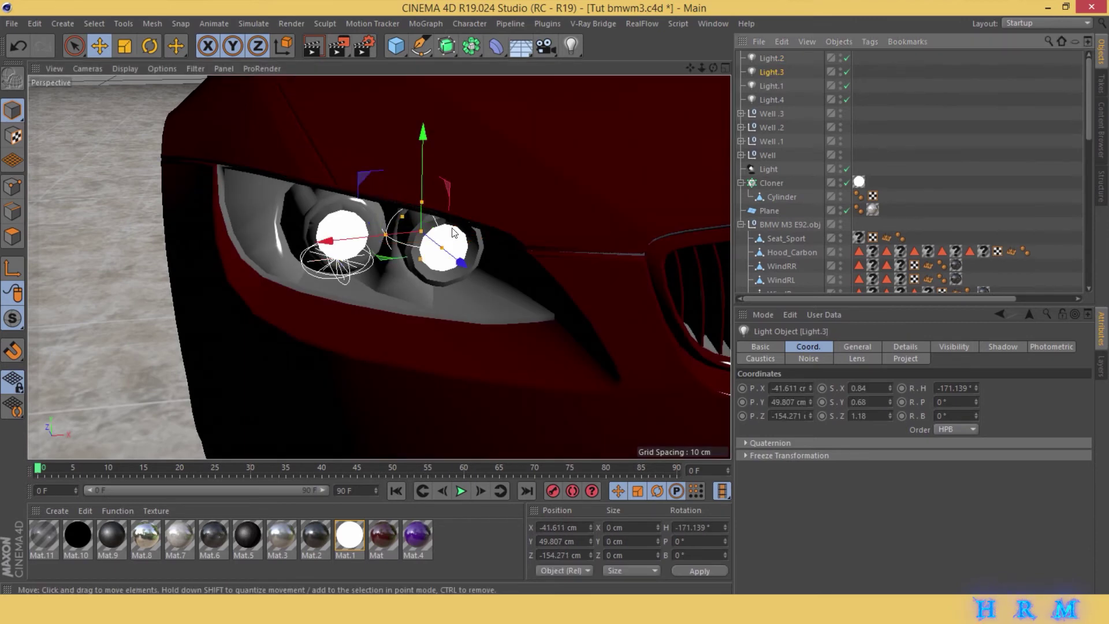
{"action": "left_click_drag", "start_coordinate": [358, 241], "coordinate": [262, 242]}
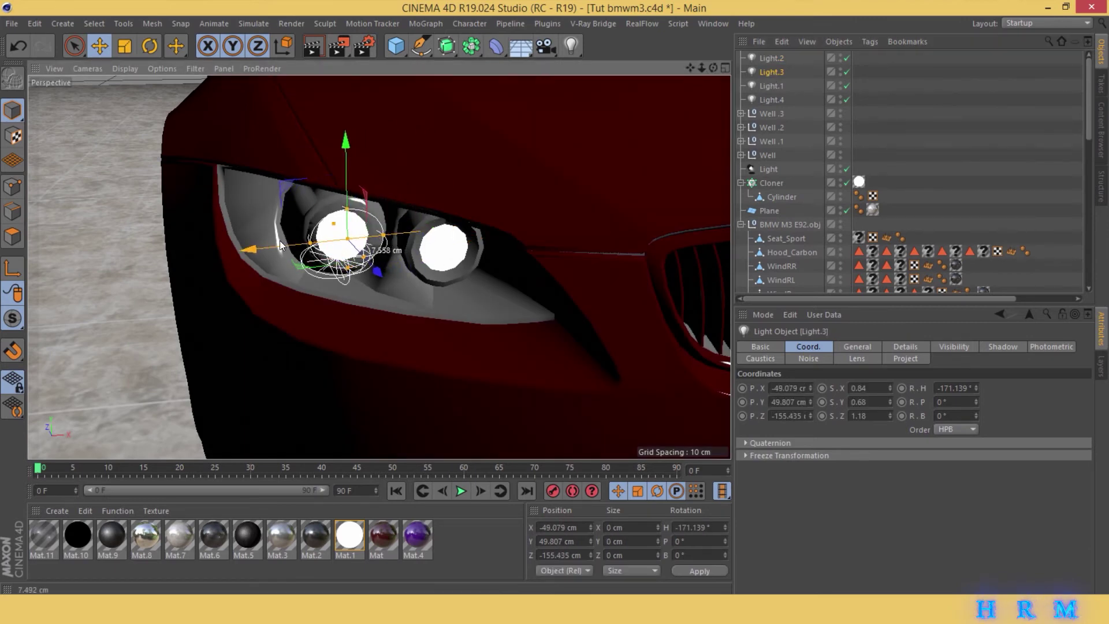
- Place Light.2 in the inner lens and centre both lights in their lens rings
{"action": "left_click", "coordinate": [768, 58]}
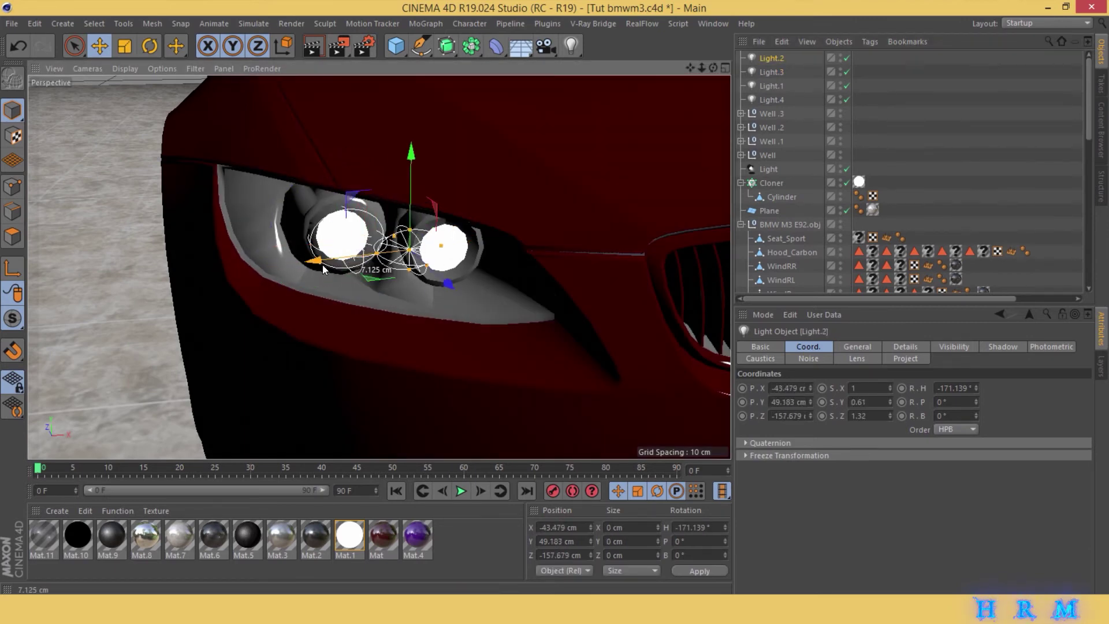
{"action": "mouse_move", "coordinate": [323, 276]}
{"action": "left_mouse_down"}
{"action": "mouse_move", "coordinate": [428, 267]}
{"action": "mouse_move", "coordinate": [352, 266]}
{"action": "mouse_move", "coordinate": [399, 260]}
{"action": "left_mouse_up"}
{"action": "scroll", "coordinate": [428, 267], "scroll_direction": "up", "scroll_amount": 2}
{"action": "left_click", "coordinate": [771, 72]}
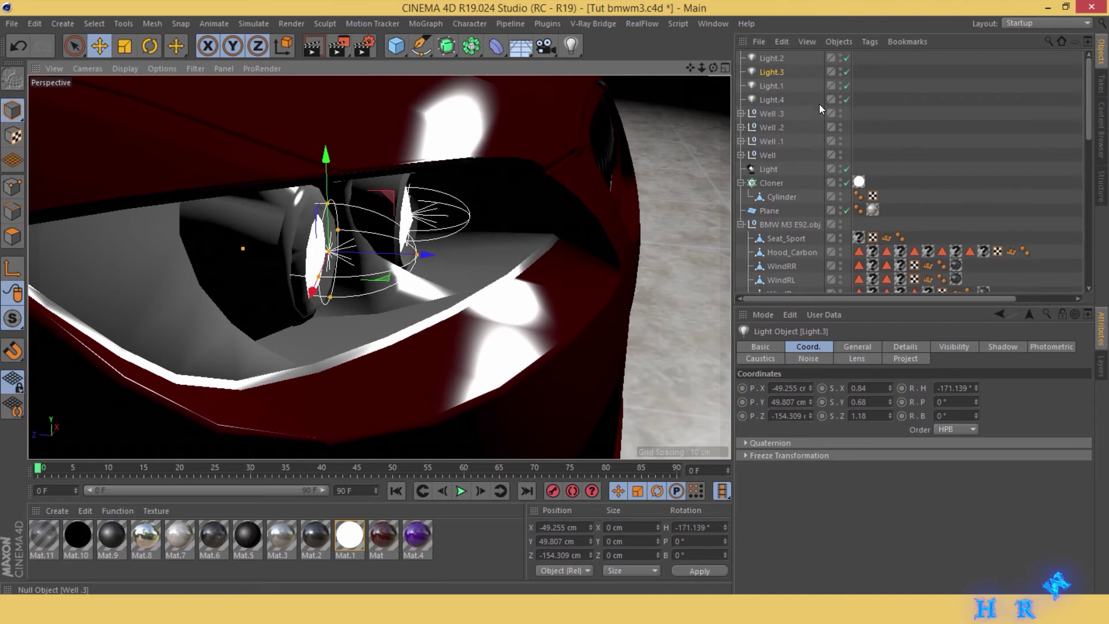
{"action": "left_click", "coordinate": [771, 58]}
{"action": "left_click_drag", "start_coordinate": [506, 214], "coordinate": [556, 121]}
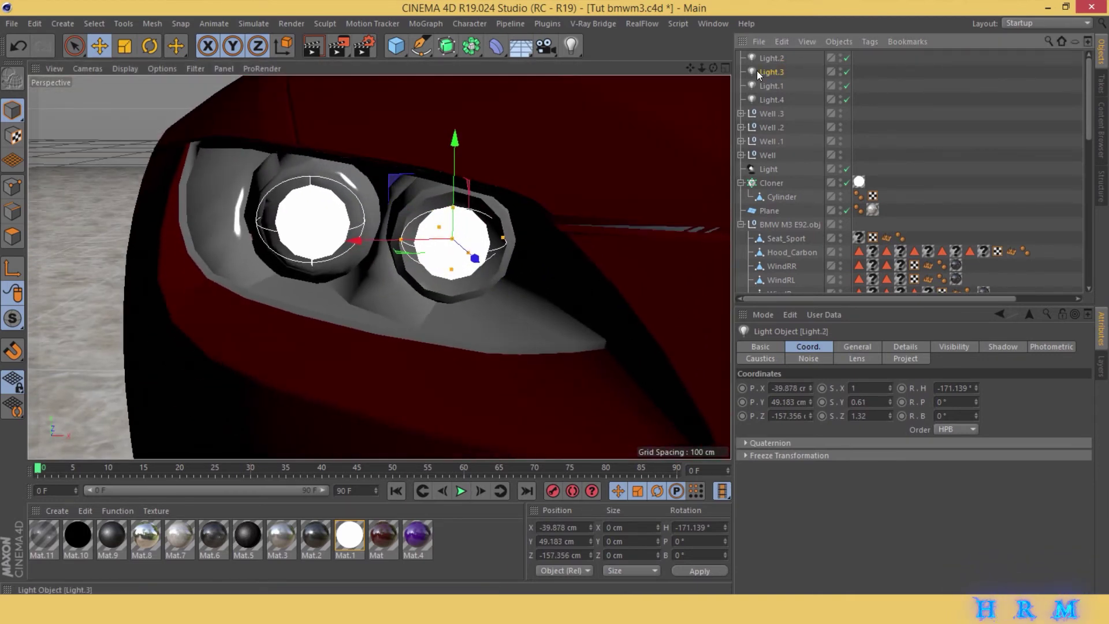
{"action": "left_click", "coordinate": [768, 71]}
{"action": "left_click_drag", "start_coordinate": [313, 153], "coordinate": [311, 151]}
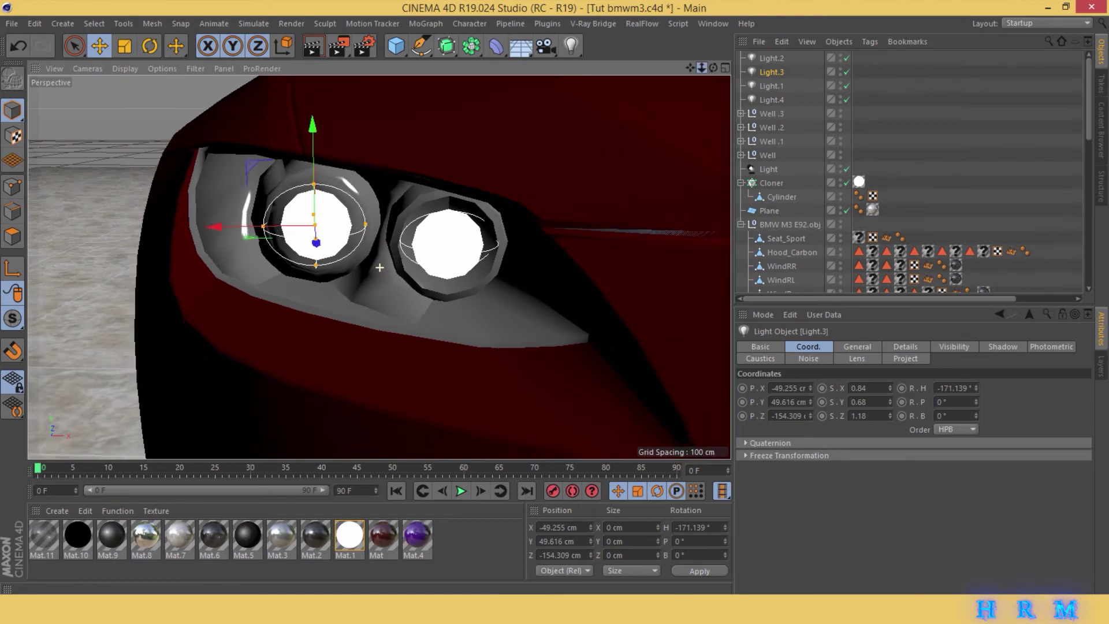
- Save the scene and render a preview region over the car's front
{"action": "left_click_drag", "start_coordinate": [702, 67], "coordinate": [703, 78]}
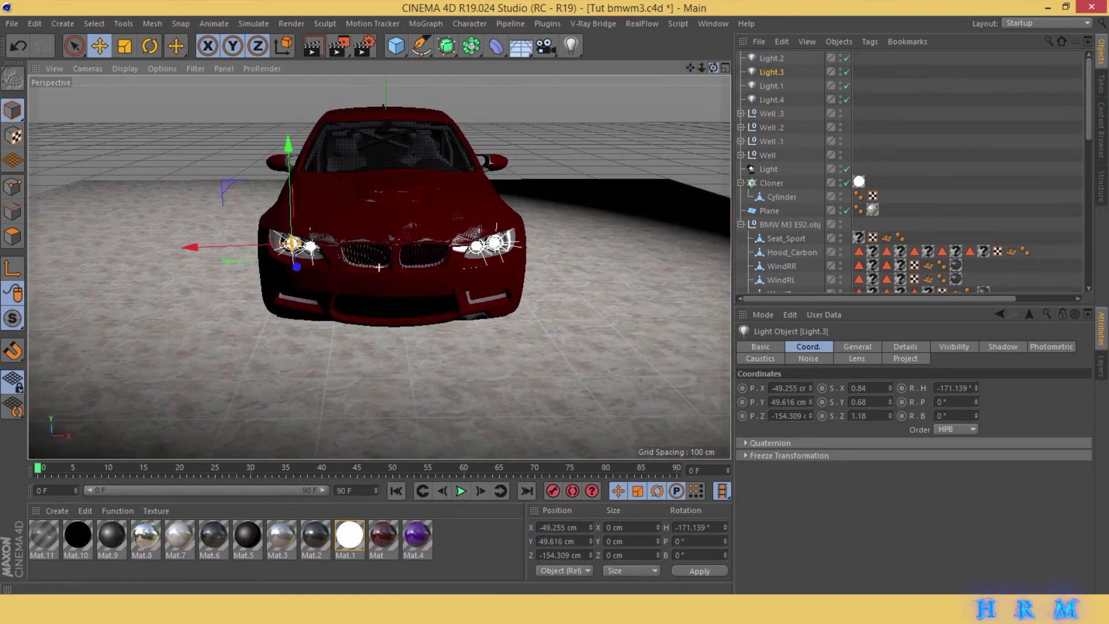
{"action": "key", "text": "ctrl+s"}
{"action": "left_click_drag", "start_coordinate": [190, 185], "coordinate": [617, 366]}
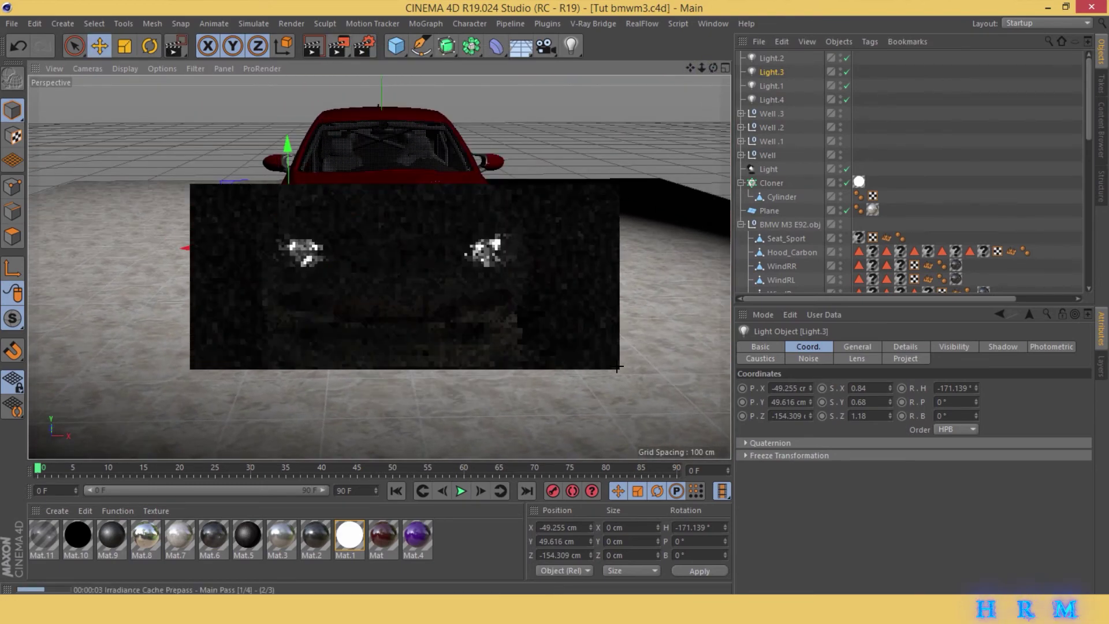
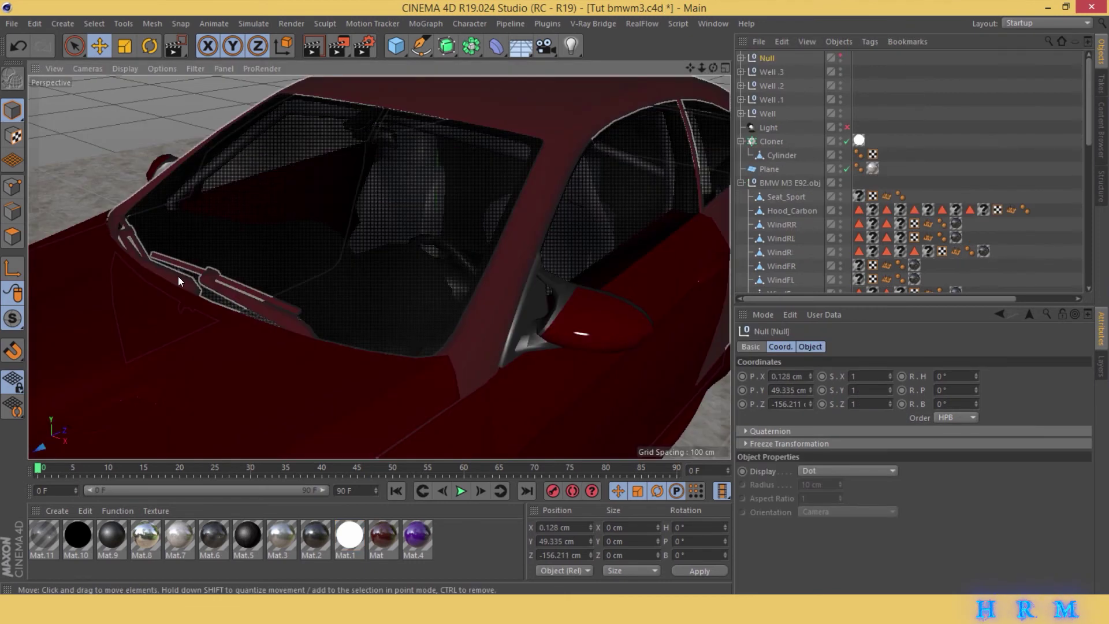
- Apply Mat.9 to the car body's Misc0 windshield-frame polygon selection
{"action": "left_click", "coordinate": [178, 276]}
{"action": "scroll", "coordinate": [808, 225], "scroll_direction": "down", "scroll_amount": 5}
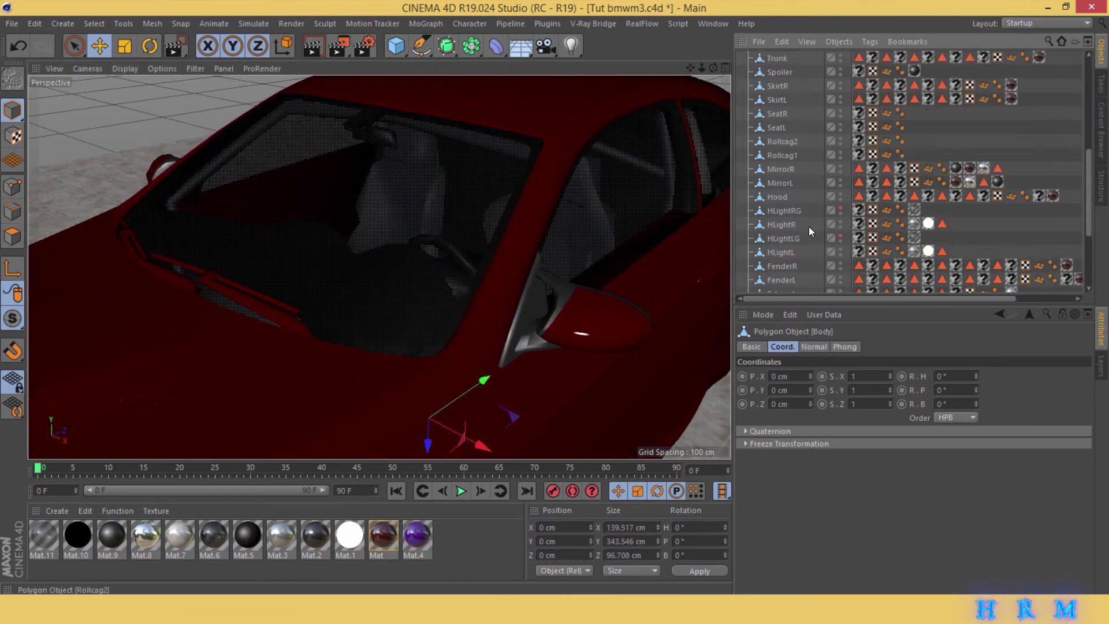
{"action": "scroll", "coordinate": [807, 225], "scroll_direction": "down", "scroll_amount": 5}
{"action": "left_click", "coordinate": [12, 237]}
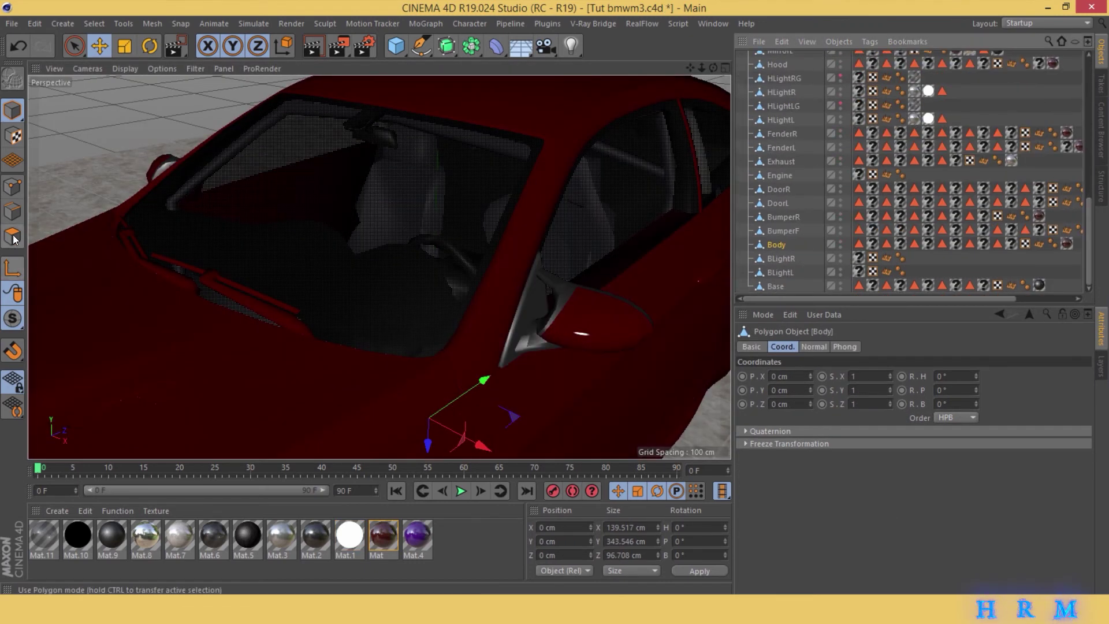
{"action": "left_click", "coordinate": [858, 245]}
{"action": "left_click", "coordinate": [886, 244]}
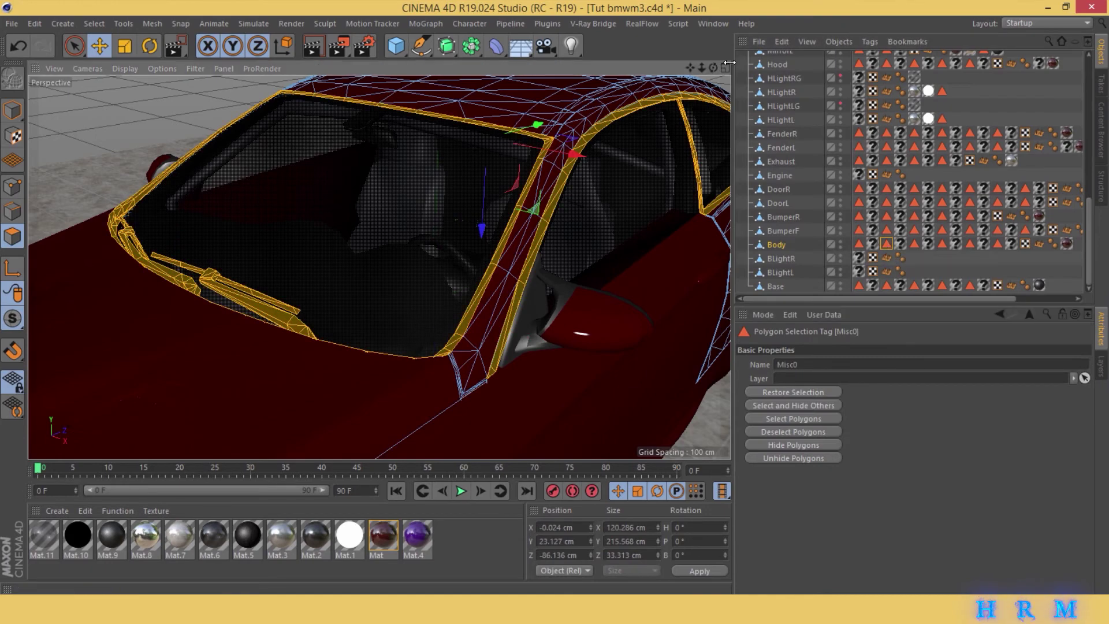
{"action": "left_click_drag", "start_coordinate": [713, 68], "coordinate": [682, 72]}
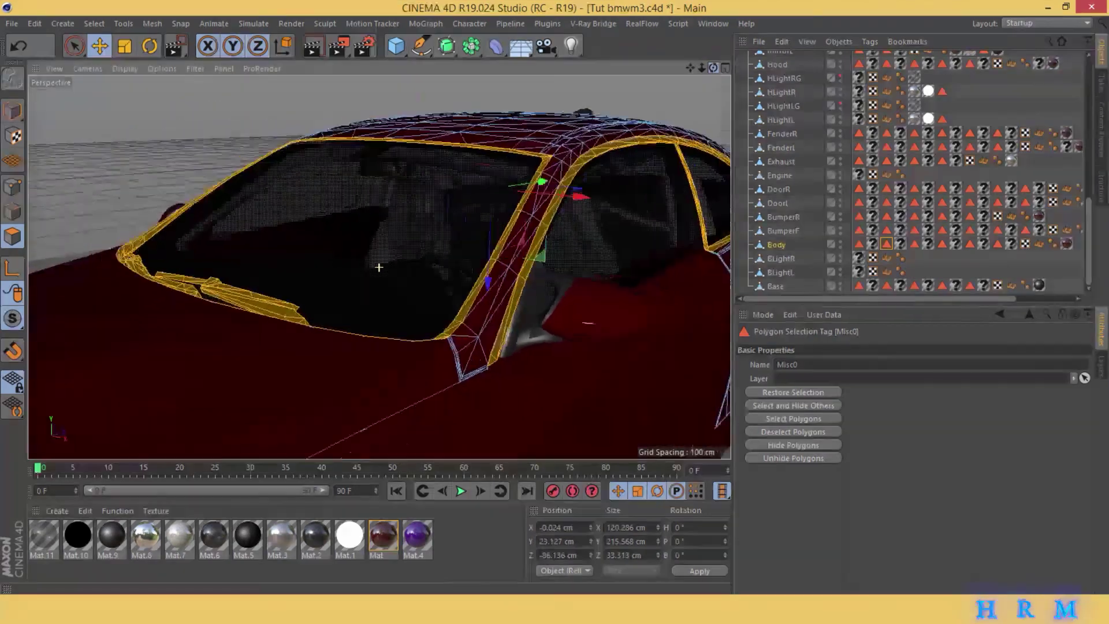
{"action": "left_click_drag", "start_coordinate": [379, 268], "coordinate": [155, 556], "text": "alt"}
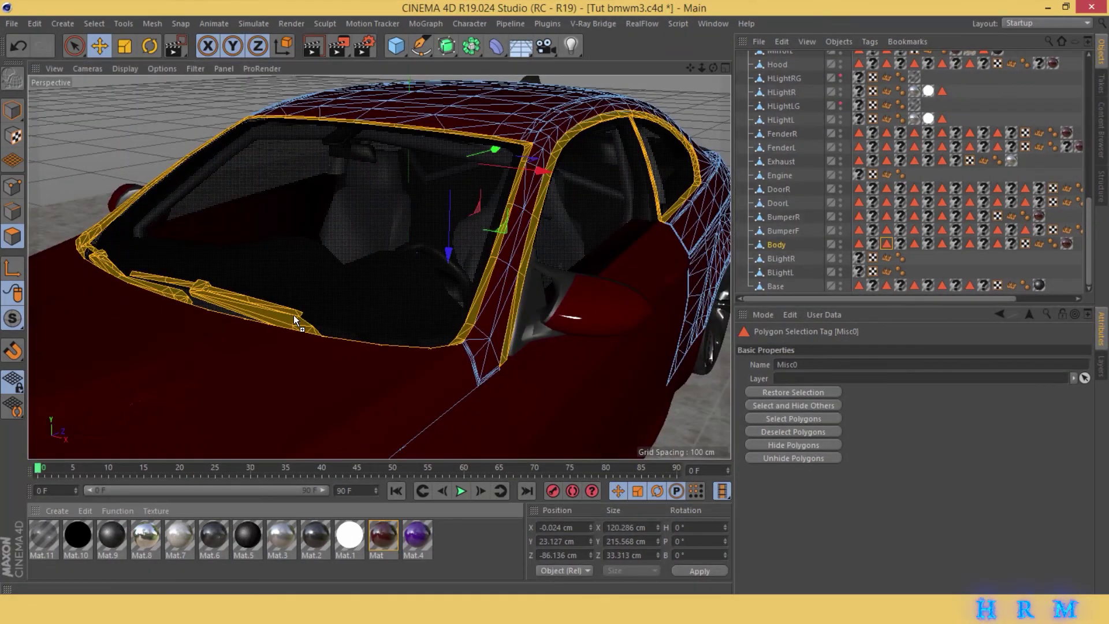
{"action": "left_click_drag", "start_coordinate": [295, 320], "coordinate": [295, 320]}
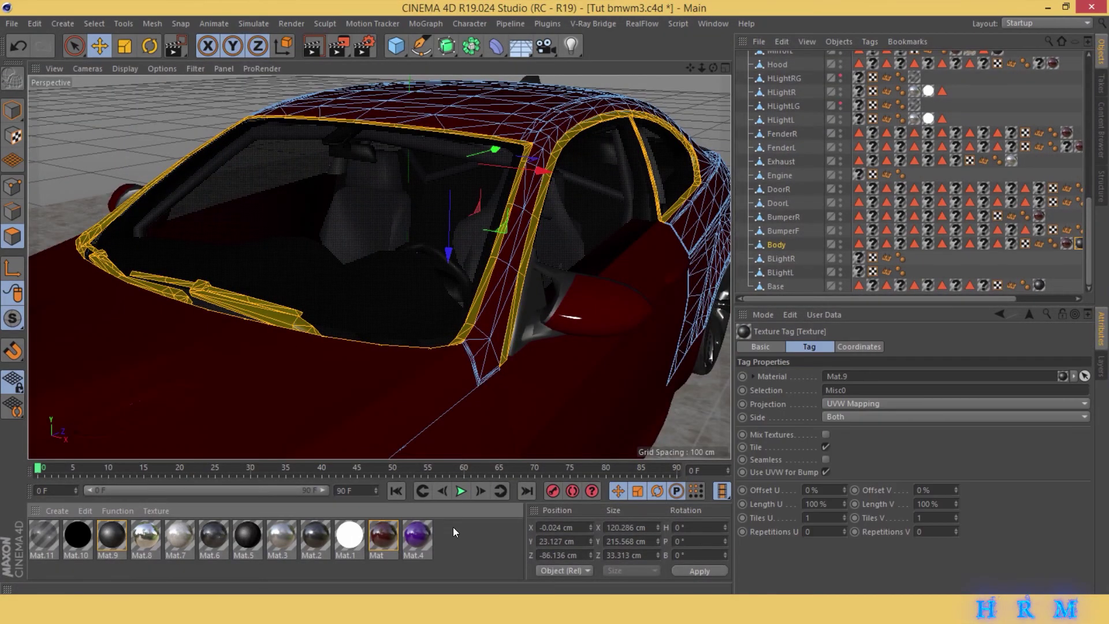
- Deselect the body, orbit round to the windshield front, and save the scene
{"action": "left_click", "coordinate": [1021, 262]}
{"action": "left_click_drag", "start_coordinate": [713, 67], "coordinate": [664, 69]}
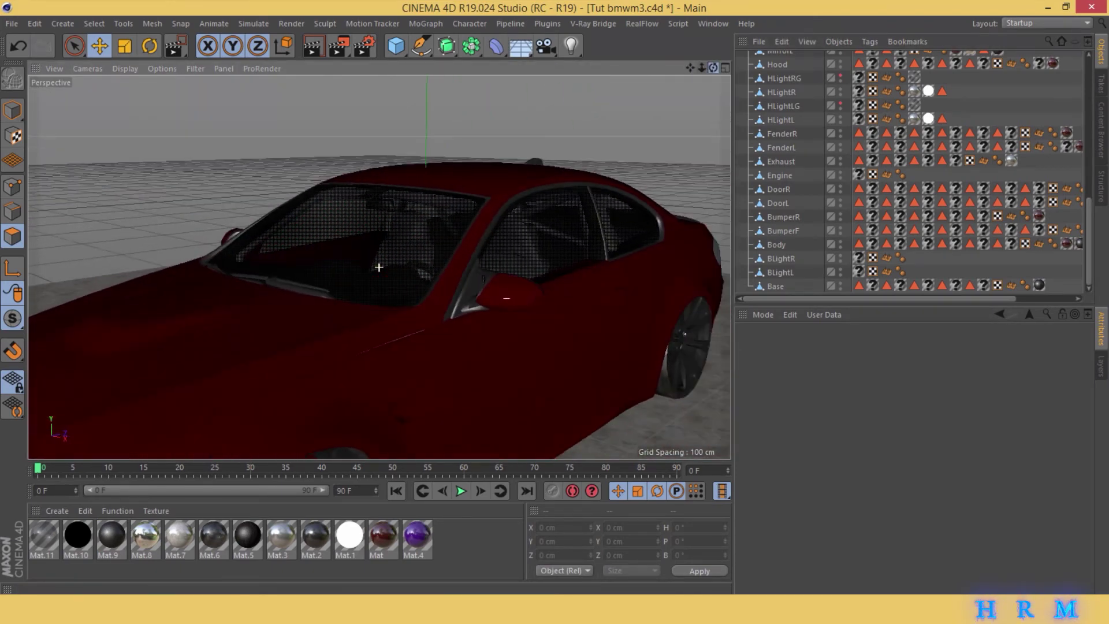
{"action": "mouse_move", "coordinate": [664, 69]}
{"action": "left_mouse_down"}
{"action": "mouse_move", "coordinate": [708, 65]}
{"action": "mouse_move", "coordinate": [423, 203]}
{"action": "left_mouse_up"}
{"action": "key", "text": "ctrl+s"}
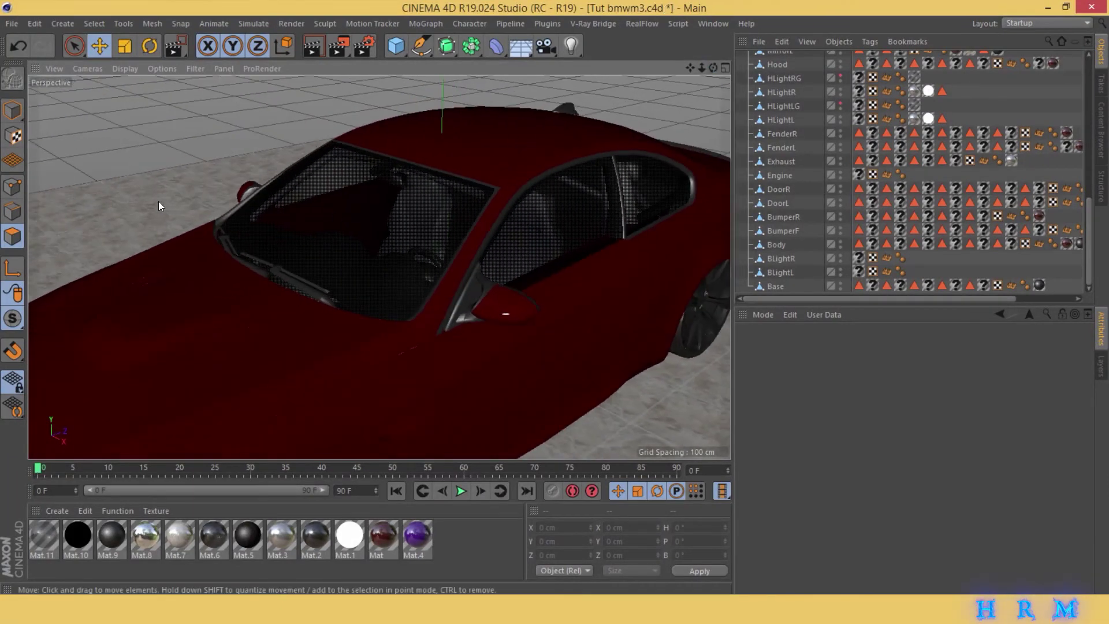
- Hide the front windshield WindF in the viewport to reveal the interior
{"action": "left_click", "coordinate": [383, 210]}
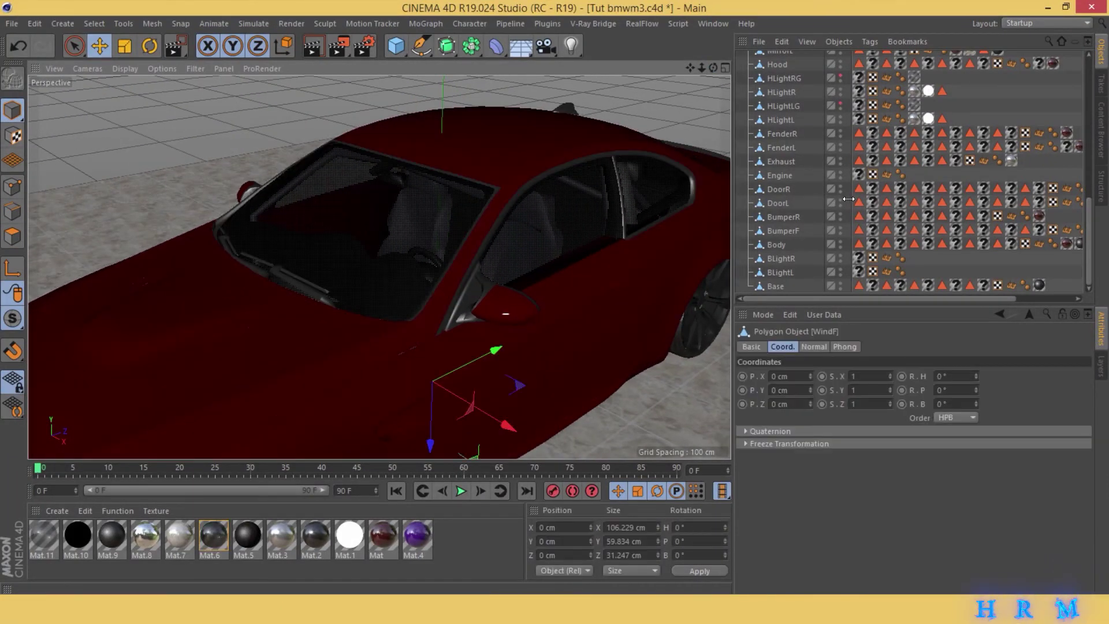
{"action": "scroll", "coordinate": [822, 247], "scroll_direction": "up", "scroll_amount": 5}
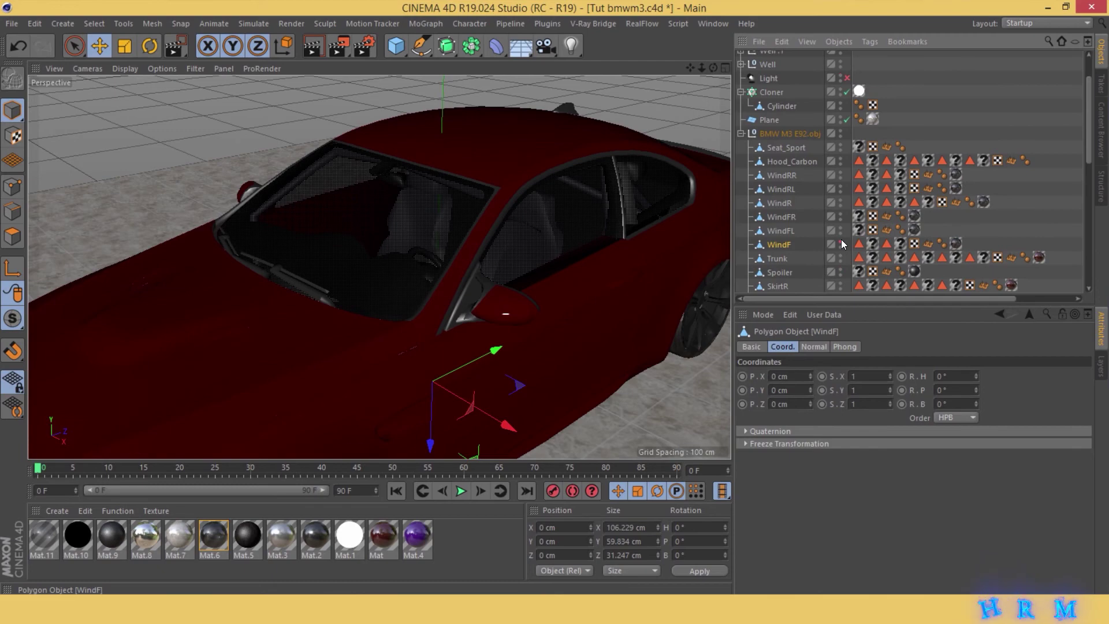
{"action": "left_click", "coordinate": [840, 242]}
- Turn the roll cage purple with the Mat.4 material
{"action": "mouse_move", "coordinate": [701, 68]}
{"action": "left_mouse_down"}
{"action": "mouse_move", "coordinate": [380, 268]}
{"action": "mouse_move", "coordinate": [441, 529]}
{"action": "left_mouse_up"}
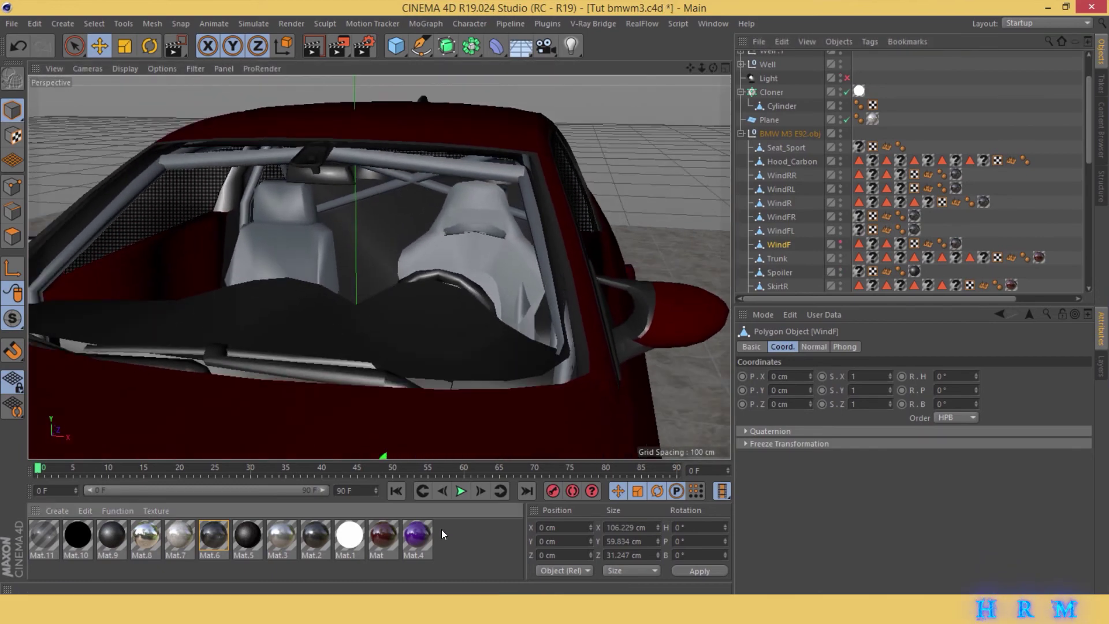
{"action": "left_click", "coordinate": [441, 529]}
{"action": "left_click_drag", "start_coordinate": [423, 542], "coordinate": [531, 198]}
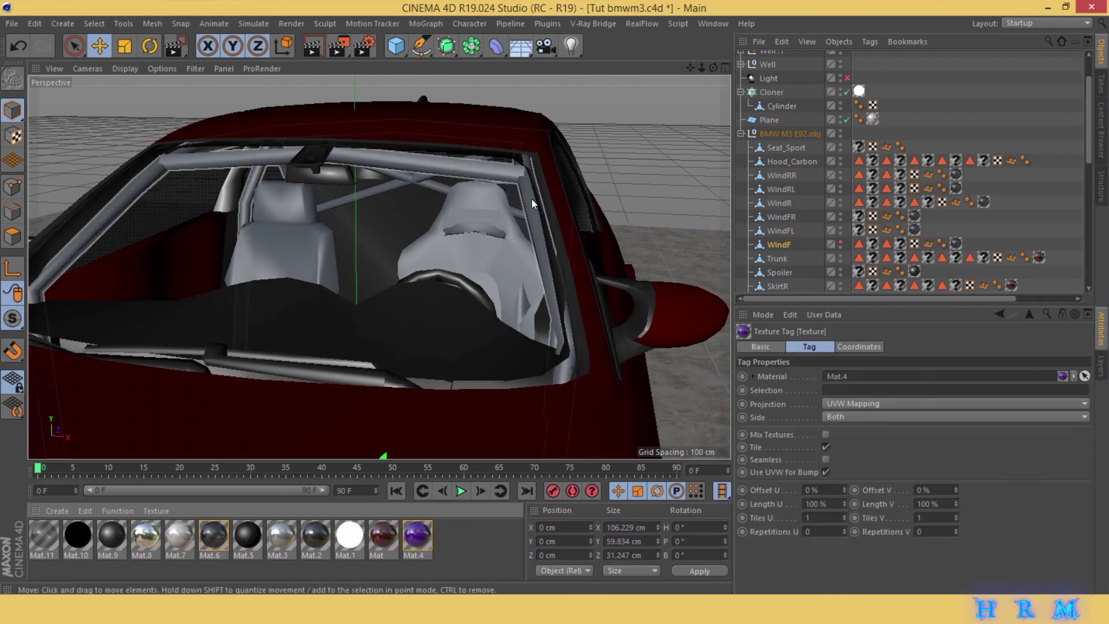
{"action": "mouse_move", "coordinate": [713, 68]}
{"action": "left_mouse_down"}
{"action": "mouse_move", "coordinate": [378, 267]}
{"action": "mouse_move", "coordinate": [456, 182]}
{"action": "left_mouse_up"}
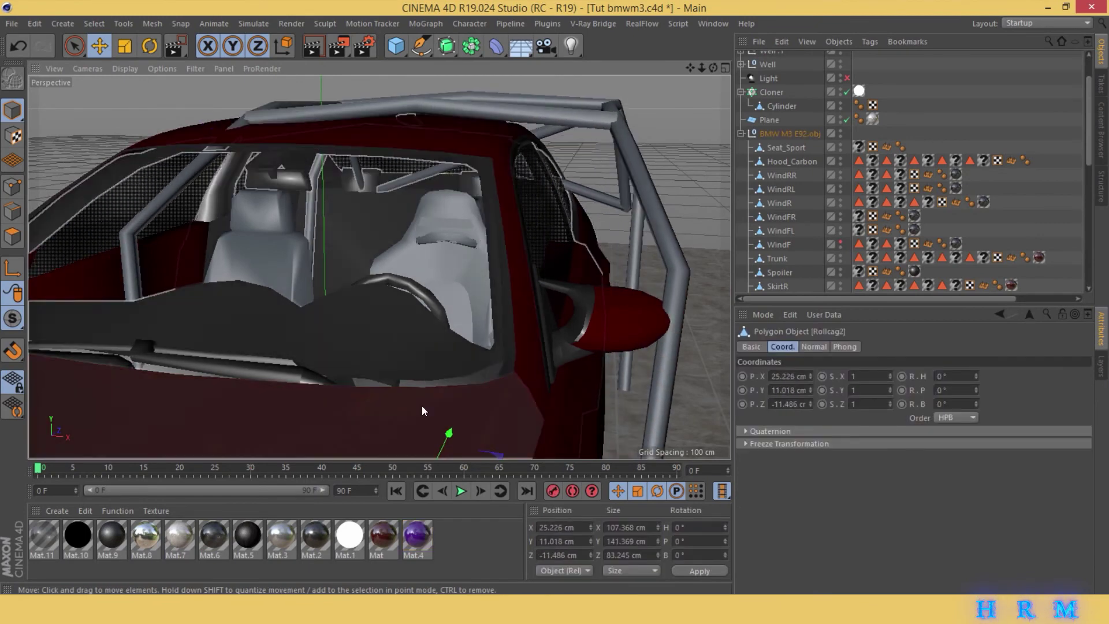
{"action": "left_click", "coordinate": [449, 172]}
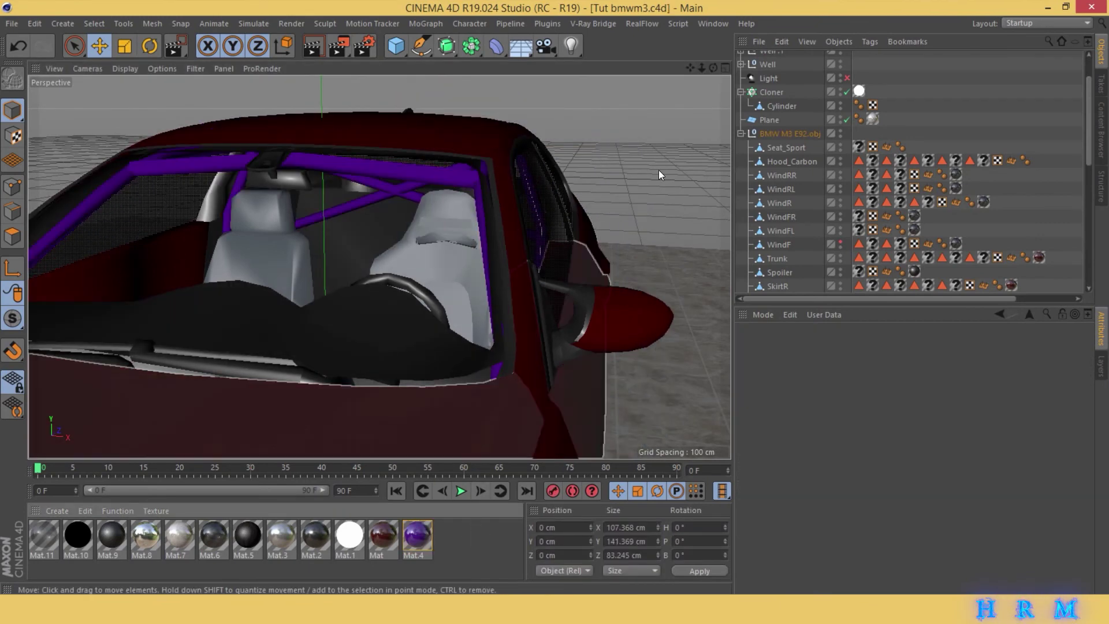
{"action": "mouse_move", "coordinate": [661, 173]}
{"action": "left_mouse_down", "text": "alt"}
{"action": "mouse_move", "coordinate": [379, 268]}
{"action": "mouse_move", "coordinate": [414, 267]}
{"action": "left_mouse_up", "text": "alt"}
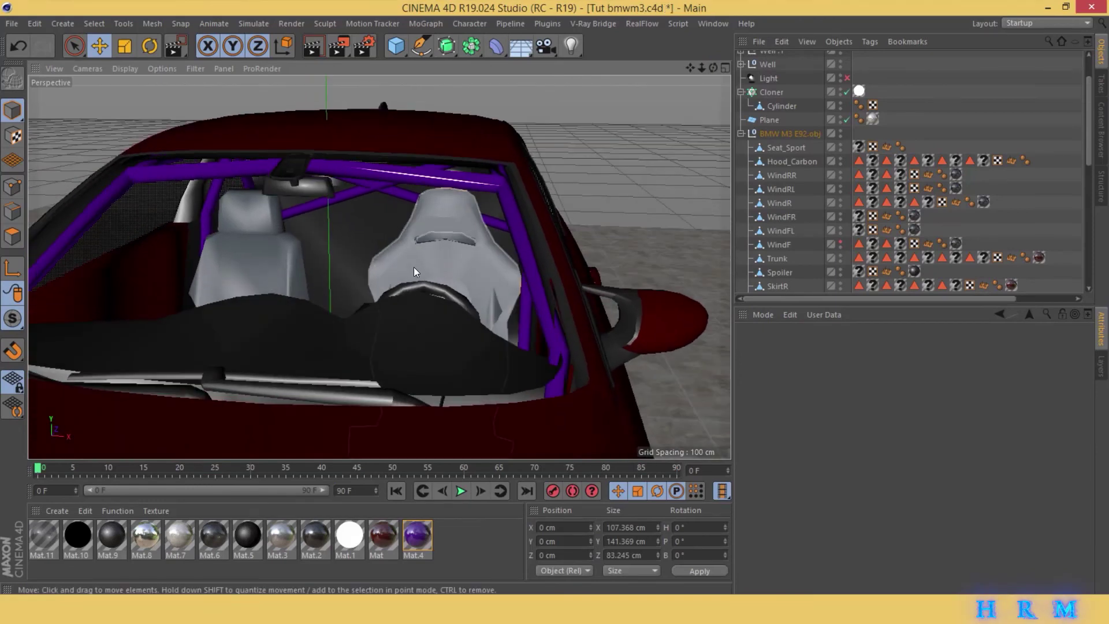
- Delete the plain seat from the car interior
{"action": "left_click", "coordinate": [469, 252]}
{"action": "left_click_drag", "start_coordinate": [269, 258], "coordinate": [294, 232]}
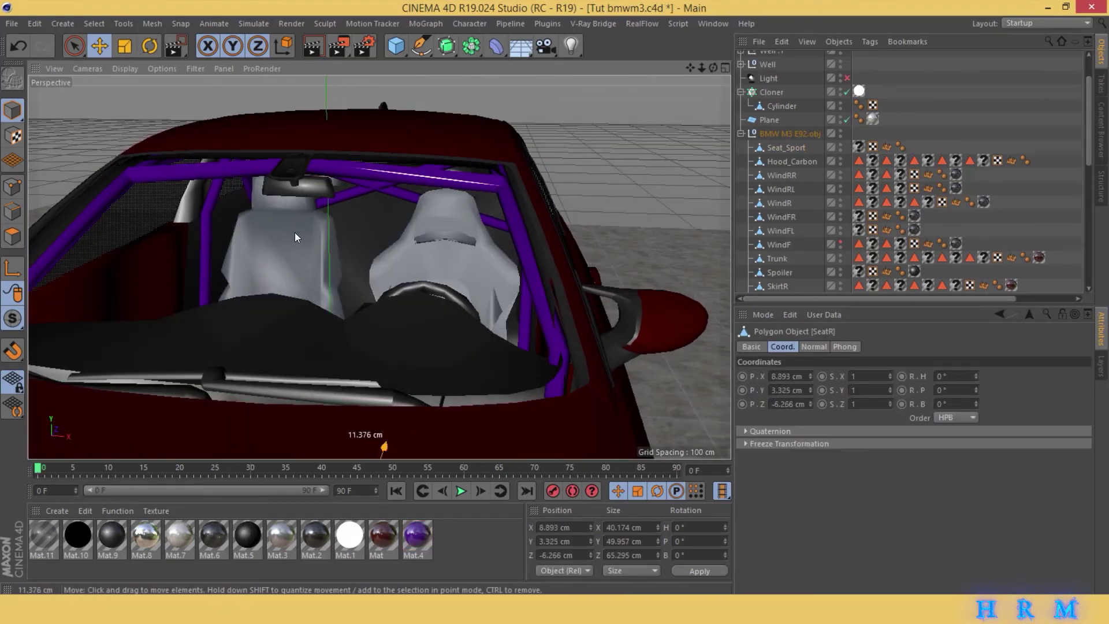
{"action": "key", "text": "ctrl+z"}
{"action": "left_click_drag", "start_coordinate": [497, 302], "coordinate": [693, 196]}
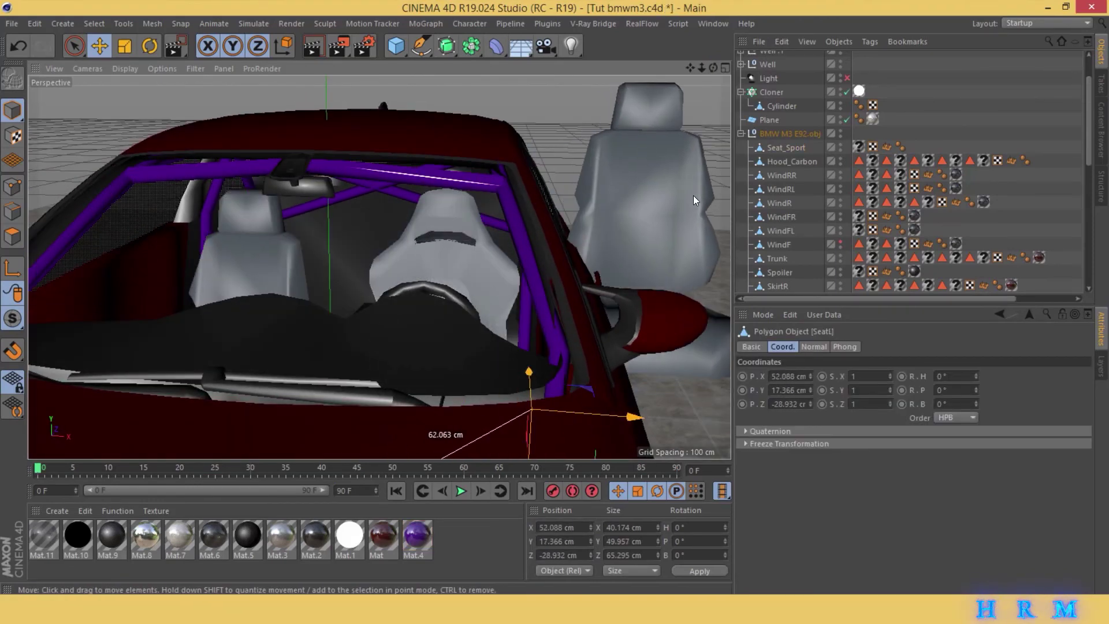
{"action": "key", "text": "Delete"}
- Duplicate Seat_Sport as Seat_Sport.1, move it left to X -23.99 cm, and save
{"action": "left_click_drag", "start_coordinate": [694, 121], "coordinate": [215, 275], "text": "alt"}
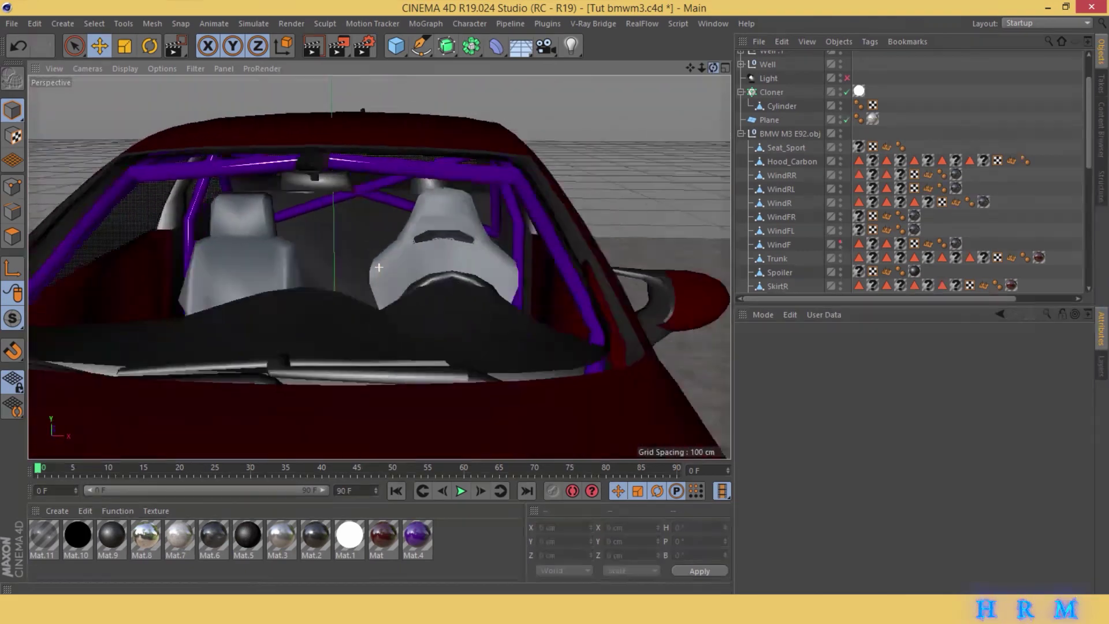
{"action": "left_click_drag", "start_coordinate": [785, 147], "coordinate": [801, 143], "text": "ctrl"}
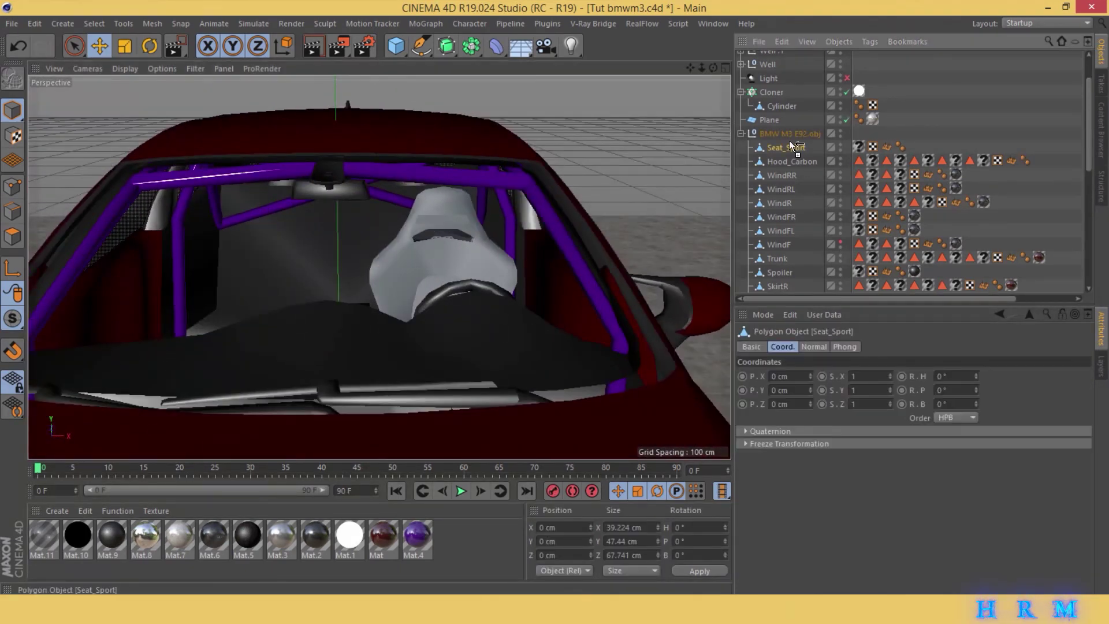
{"action": "left_click", "coordinate": [152, 23]}
{"action": "left_click", "coordinate": [167, 148]}
{"action": "mouse_move", "coordinate": [508, 322]}
{"action": "left_mouse_down"}
{"action": "mouse_move", "coordinate": [314, 322]}
{"action": "mouse_move", "coordinate": [379, 267]}
{"action": "mouse_move", "coordinate": [609, 193]}
{"action": "left_mouse_up"}
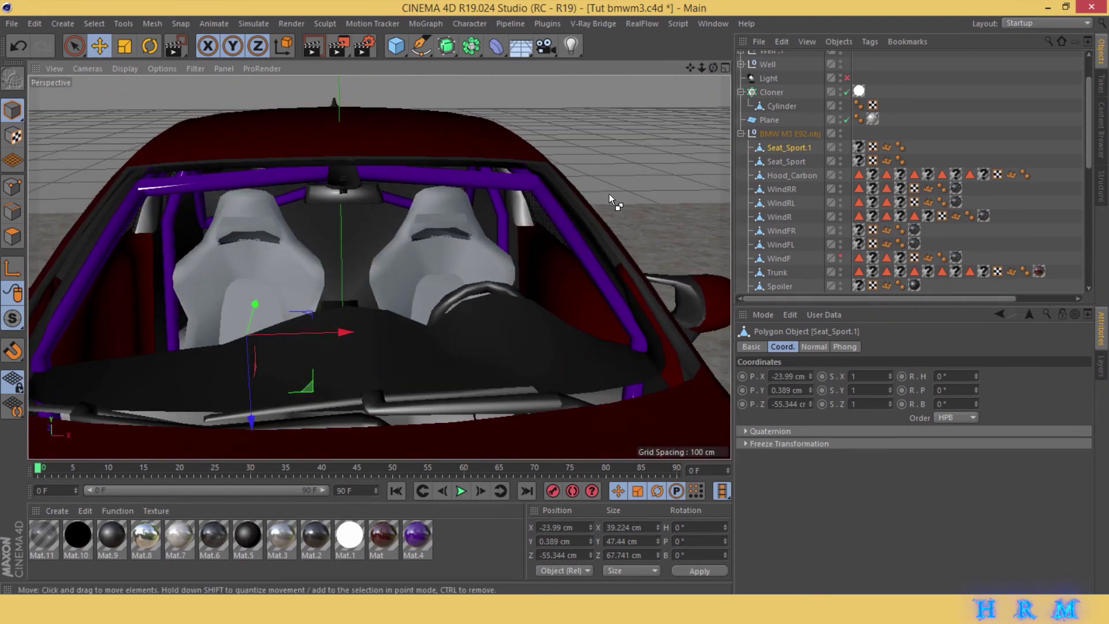
{"action": "key", "text": "ctrl+s"}
- Create Mat.12 and load a teal fabric texture into its colour channel
{"action": "double_click", "coordinate": [473, 536]}
{"action": "double_click", "coordinate": [43, 536]}
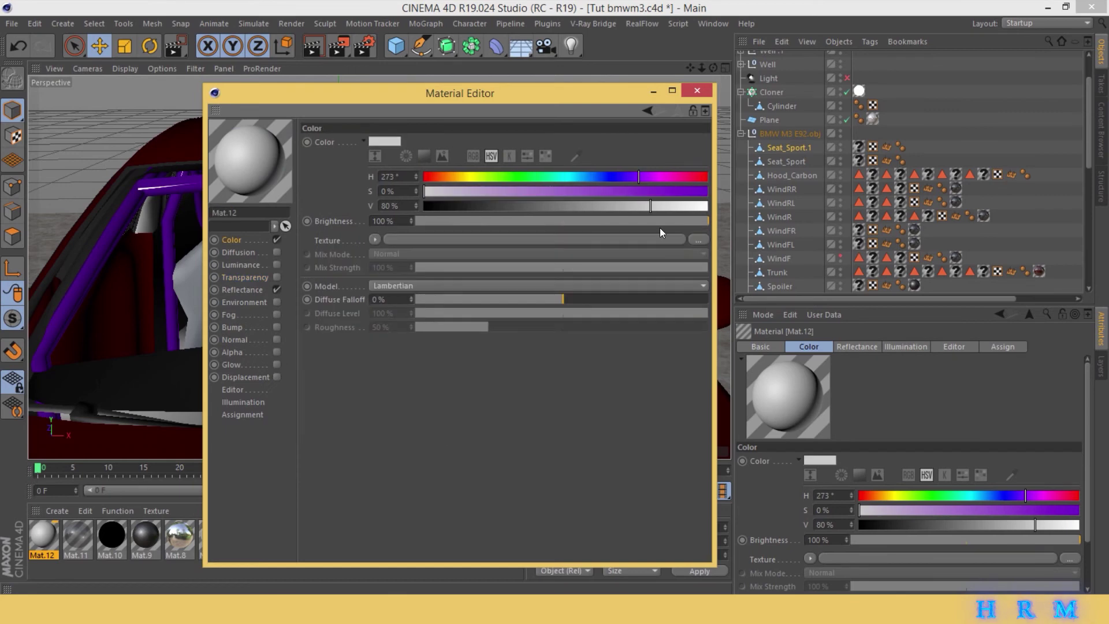
{"action": "left_click", "coordinate": [654, 239]}
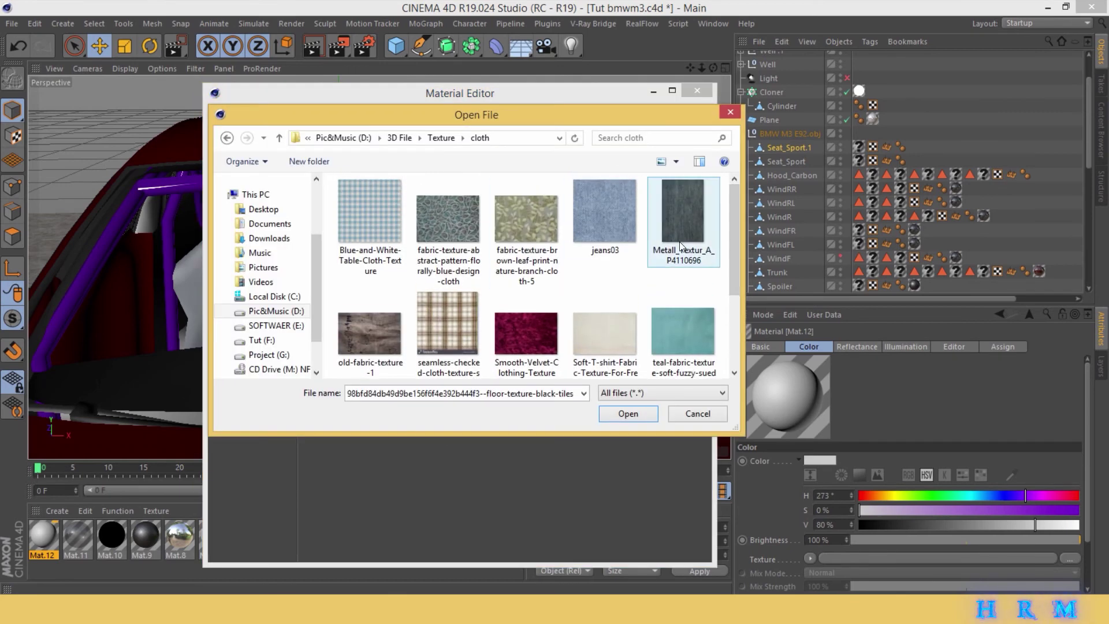
{"action": "left_click_drag", "start_coordinate": [731, 232], "coordinate": [733, 252]}
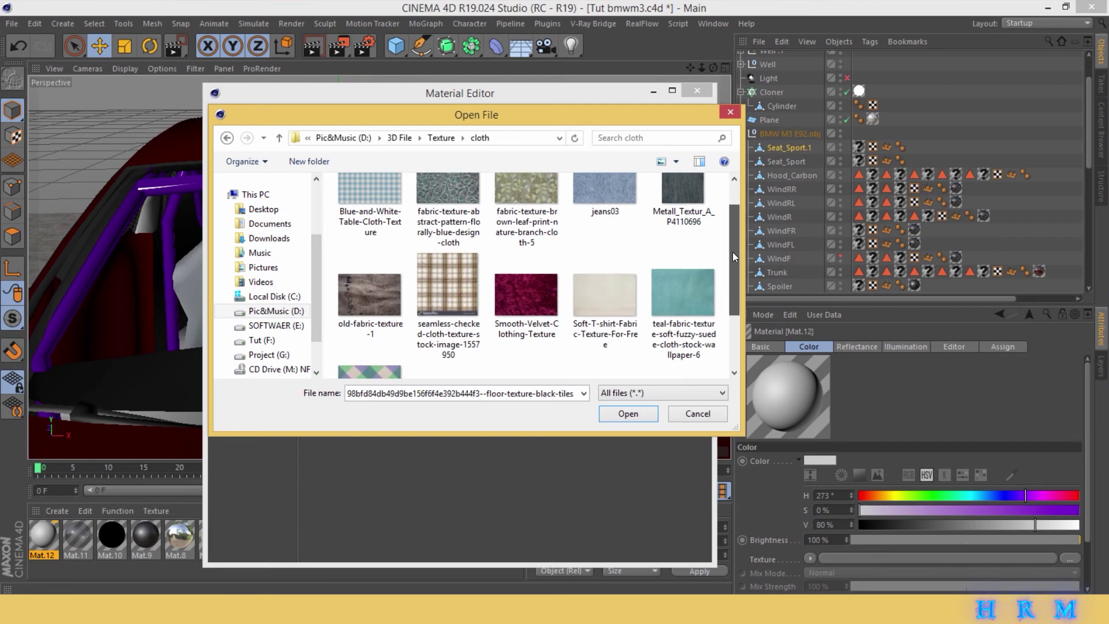
{"action": "double_click", "coordinate": [706, 280]}
{"action": "left_click", "coordinate": [569, 355]}
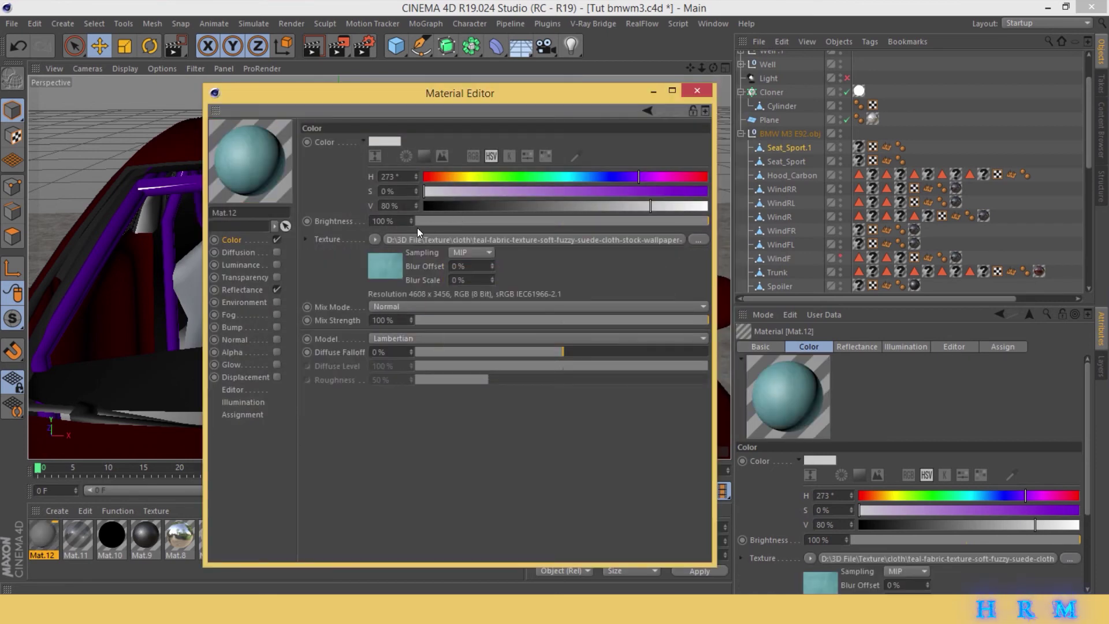
- Wrap the fabric texture in a Filter shader with saturation raised to 36%
{"action": "left_click", "coordinate": [375, 239]}
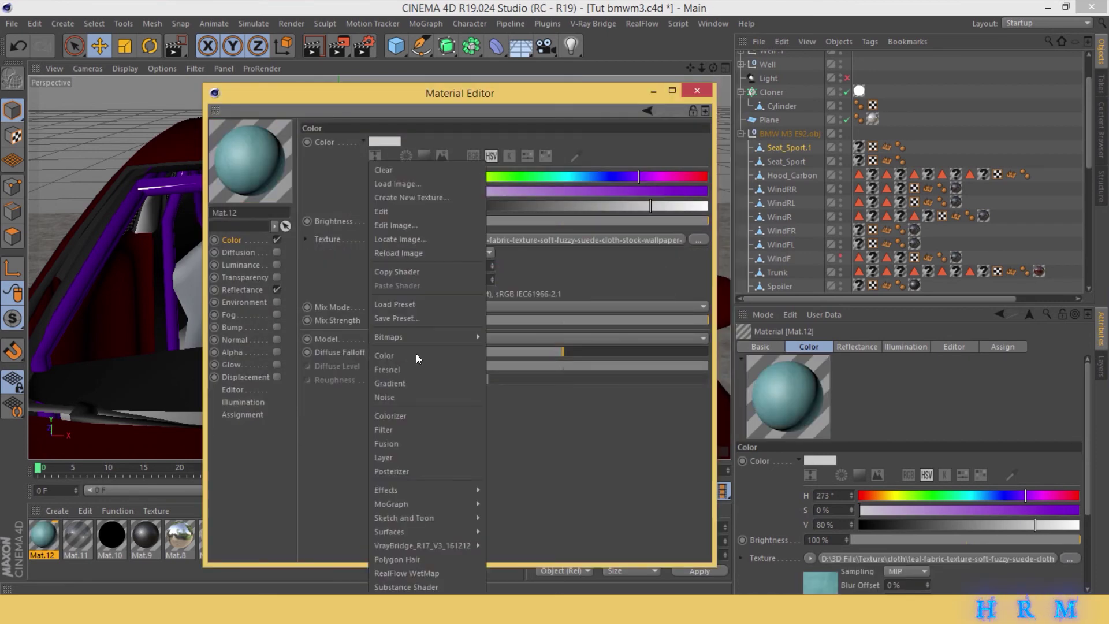
{"action": "left_click", "coordinate": [414, 429]}
{"action": "left_click", "coordinate": [395, 265]}
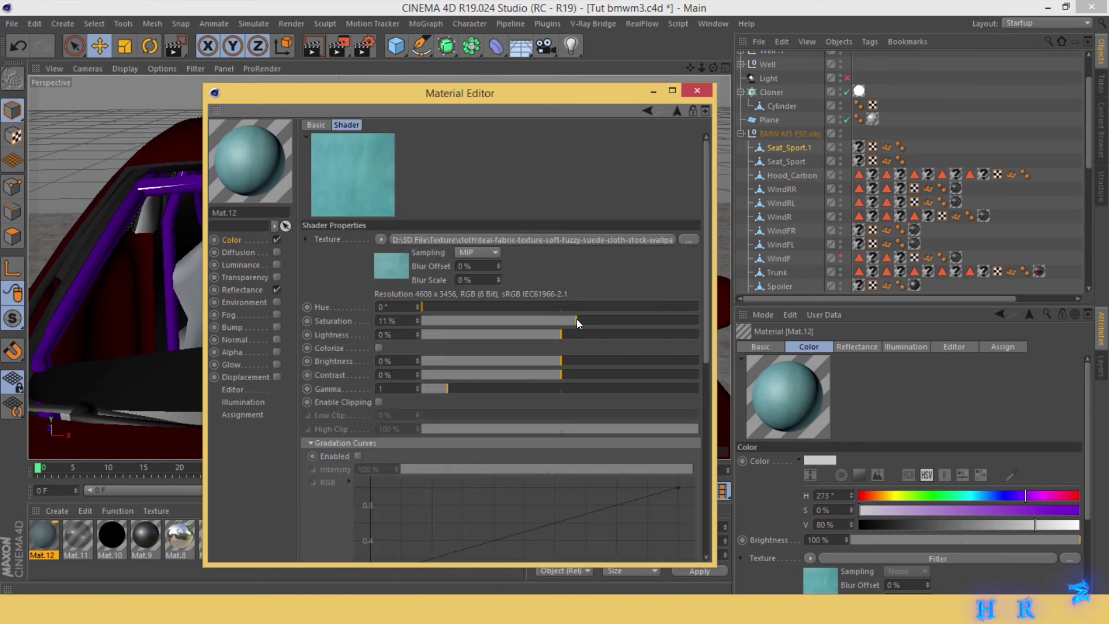
{"action": "left_click_drag", "start_coordinate": [577, 321], "coordinate": [611, 321]}
- Set the base colour to fully saturated bright green, blended into the fabric texture
{"action": "left_click", "coordinate": [234, 240]}
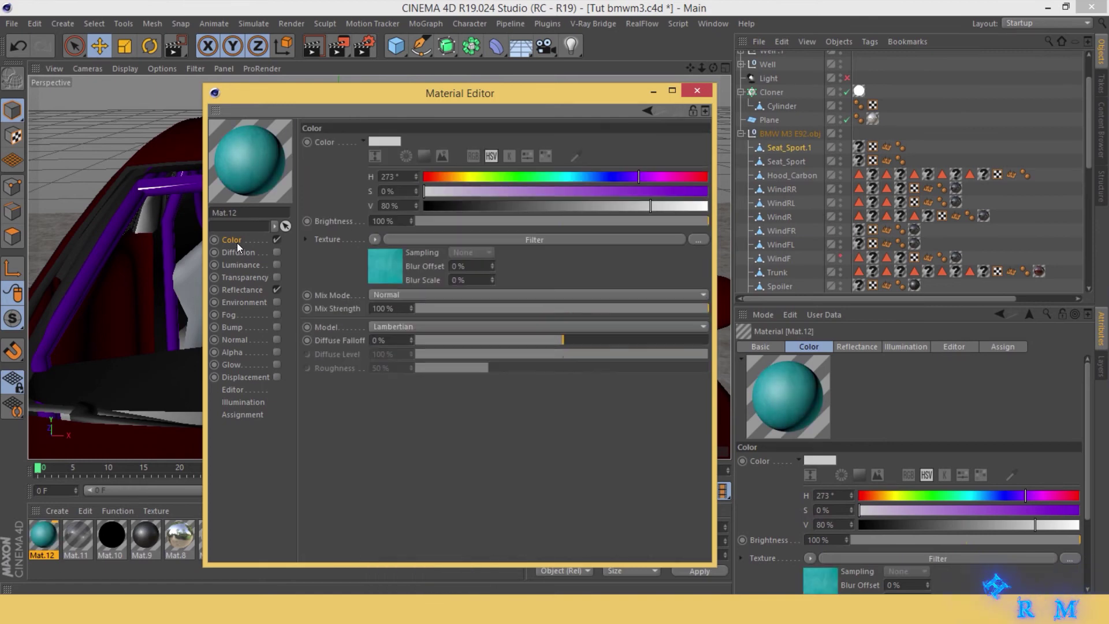
{"action": "left_click_drag", "start_coordinate": [538, 175], "coordinate": [488, 176]}
{"action": "left_click", "coordinate": [706, 190]}
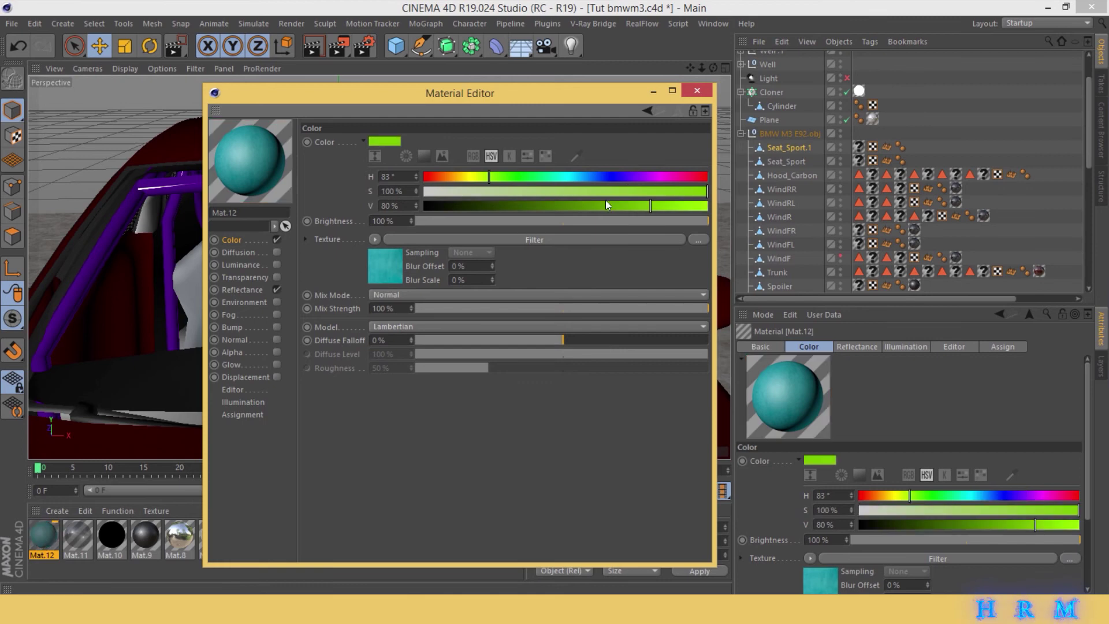
{"action": "left_click_drag", "start_coordinate": [597, 308], "coordinate": [605, 311]}
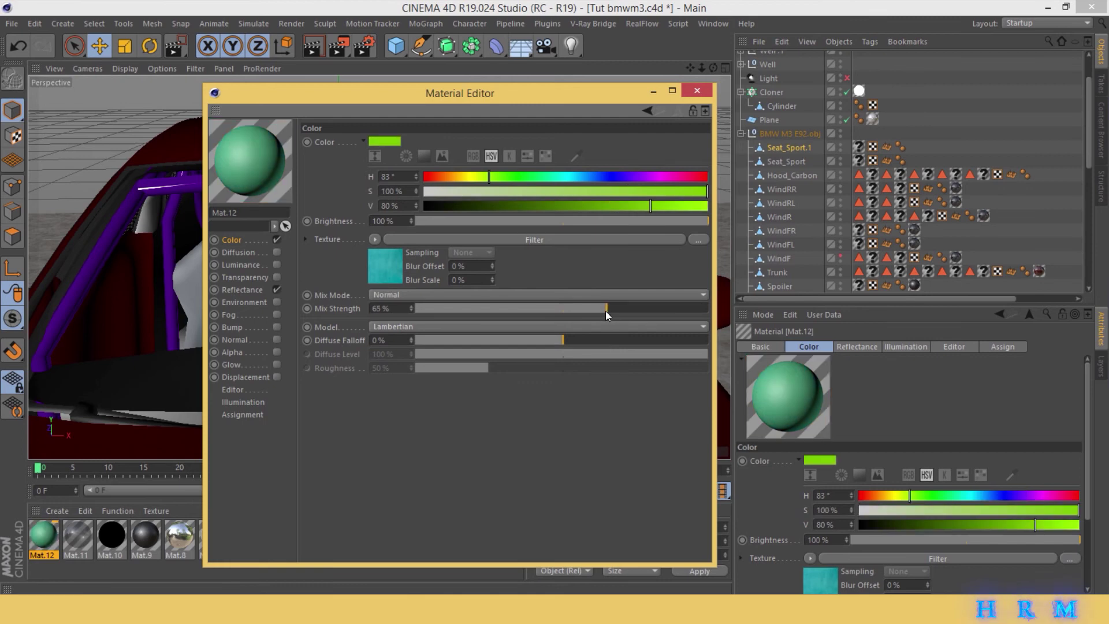
- Enable the bump channel with a Noise texture set to FBM
{"action": "left_click", "coordinate": [231, 290]}
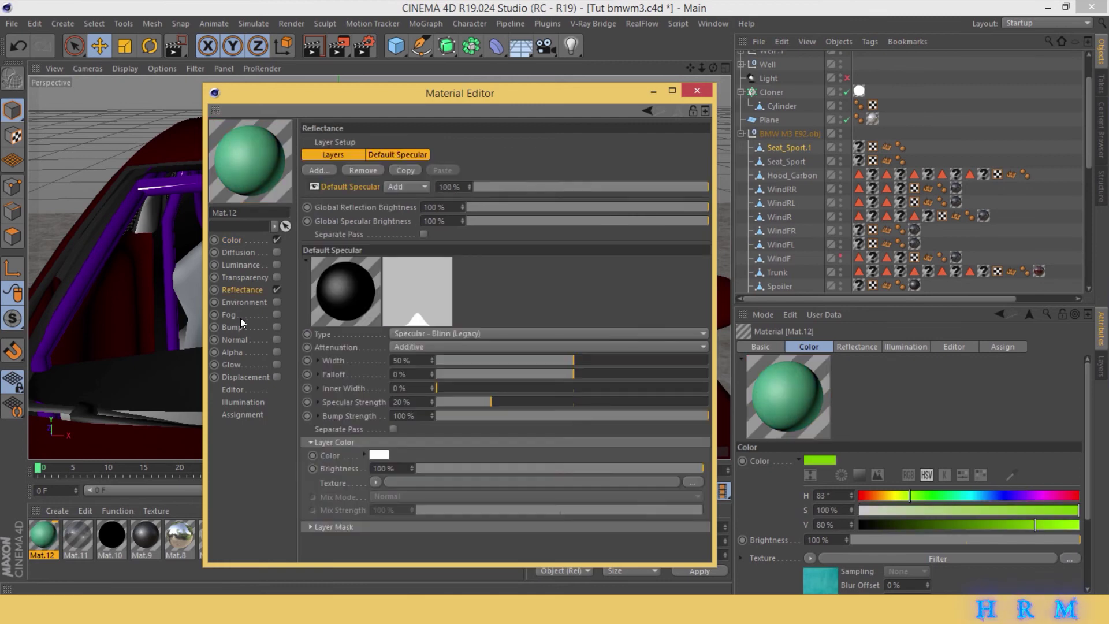
{"action": "left_click", "coordinate": [234, 328]}
{"action": "left_click", "coordinate": [277, 327]}
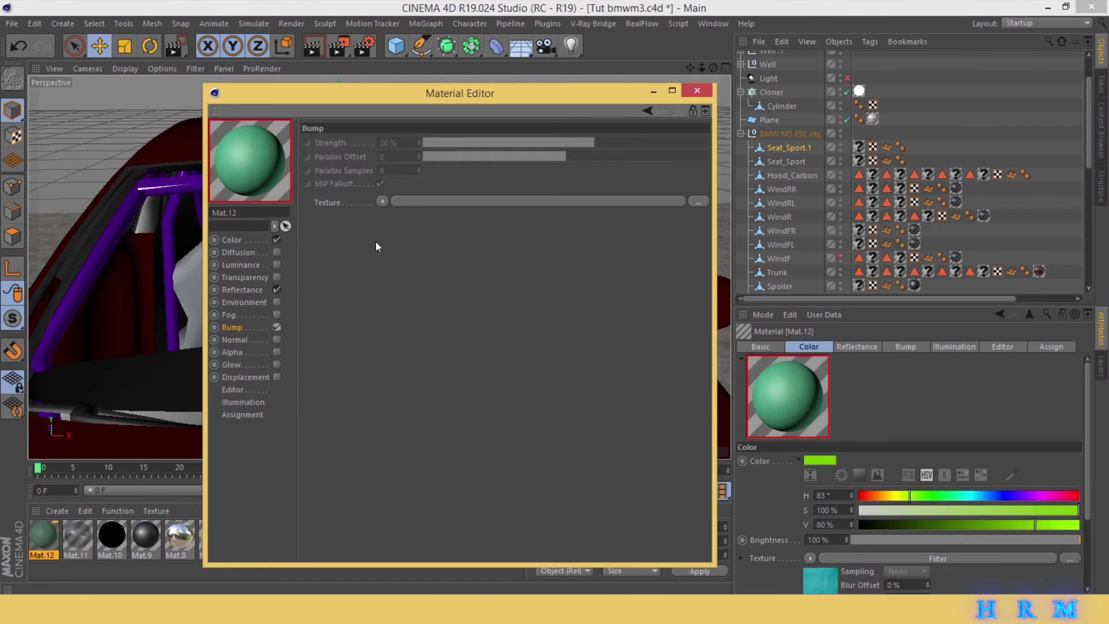
{"action": "left_click", "coordinate": [382, 201]}
{"action": "left_click", "coordinate": [403, 382]}
{"action": "left_click", "coordinate": [407, 237]}
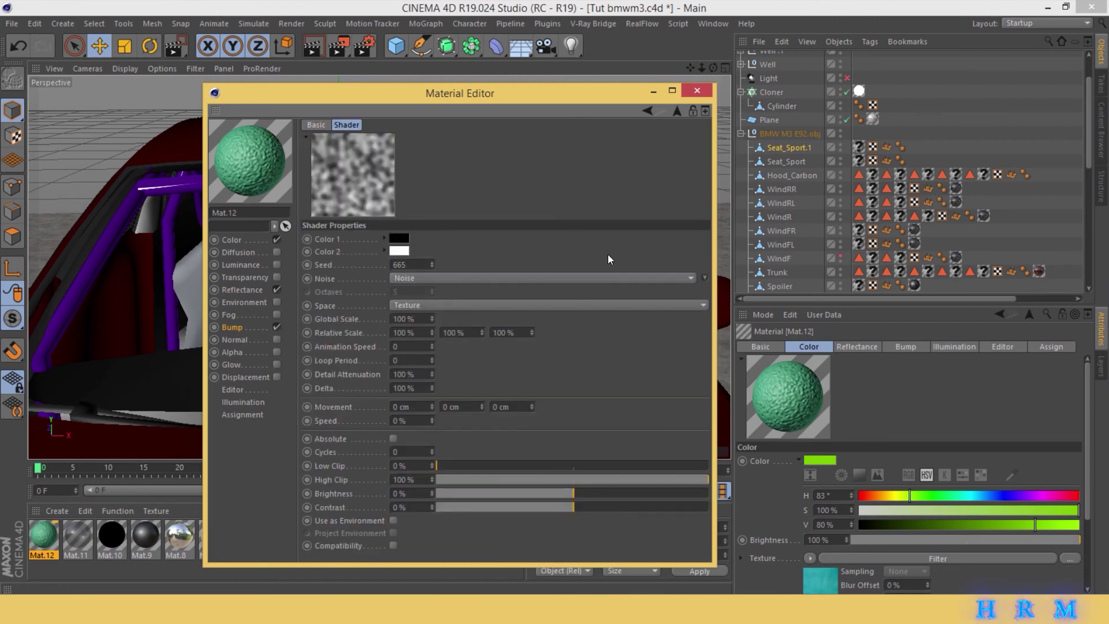
{"action": "left_click", "coordinate": [526, 278]}
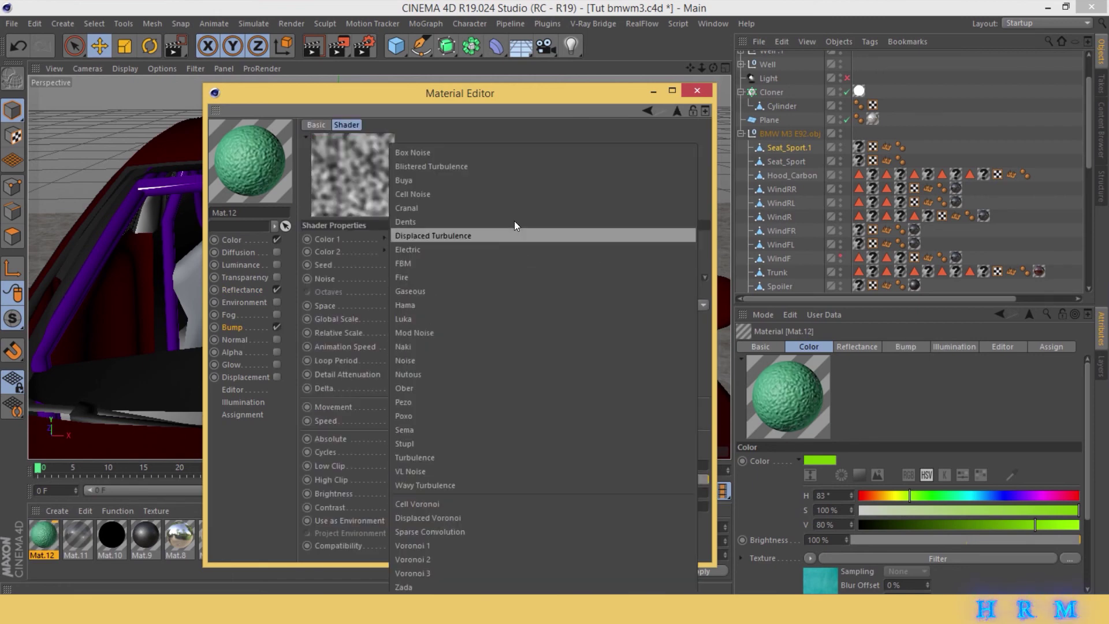
{"action": "left_click", "coordinate": [515, 186]}
{"action": "left_click", "coordinate": [489, 278]}
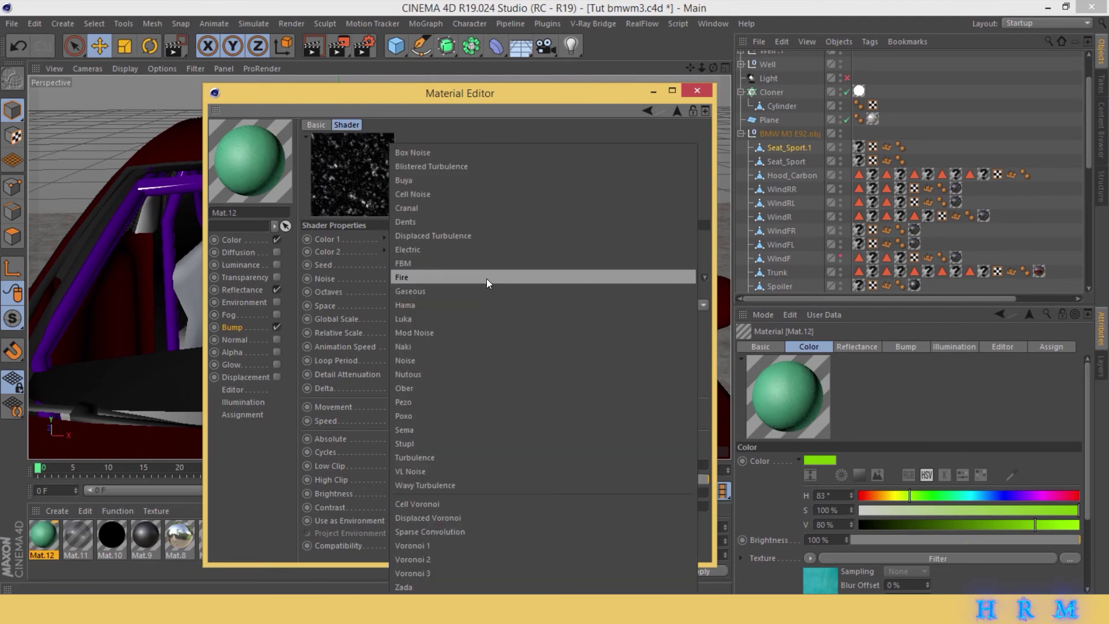
{"action": "left_click", "coordinate": [484, 256]}
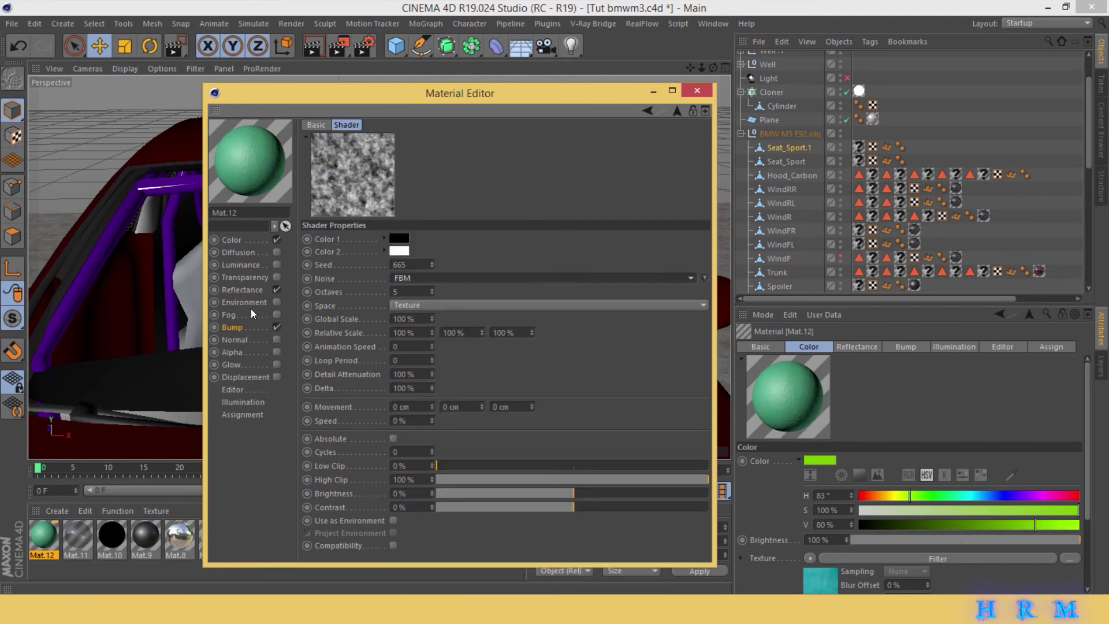
{"action": "left_click", "coordinate": [243, 327]}
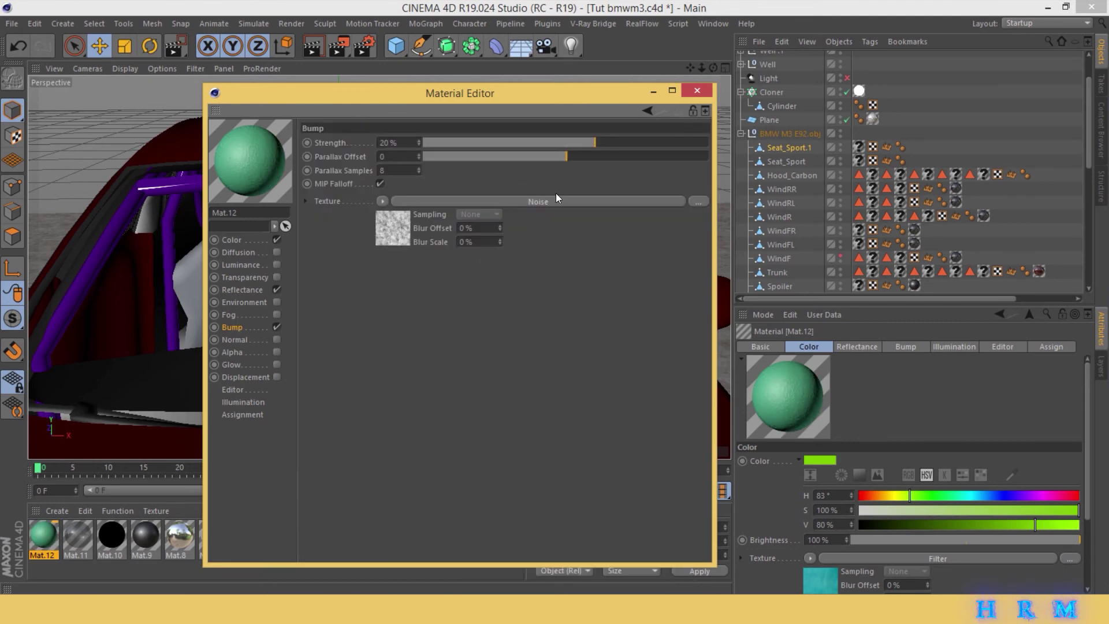
- Set the reflectance specular falloff to 1% and strength to 48%
{"action": "left_click", "coordinate": [243, 289]}
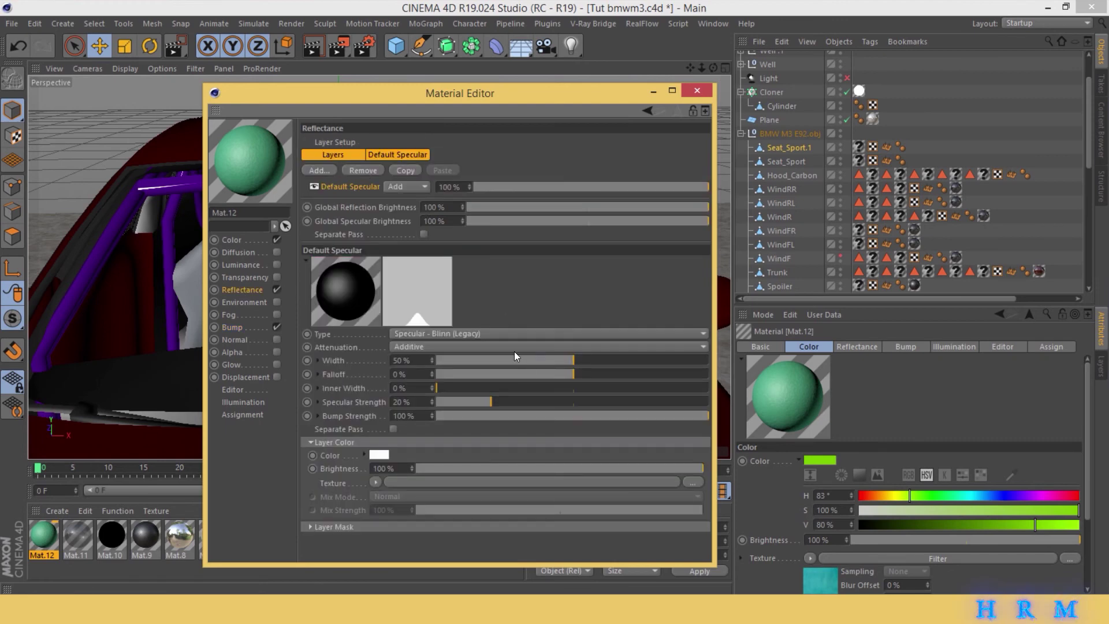
{"action": "left_click", "coordinate": [574, 374]}
{"action": "left_click", "coordinate": [566, 401]}
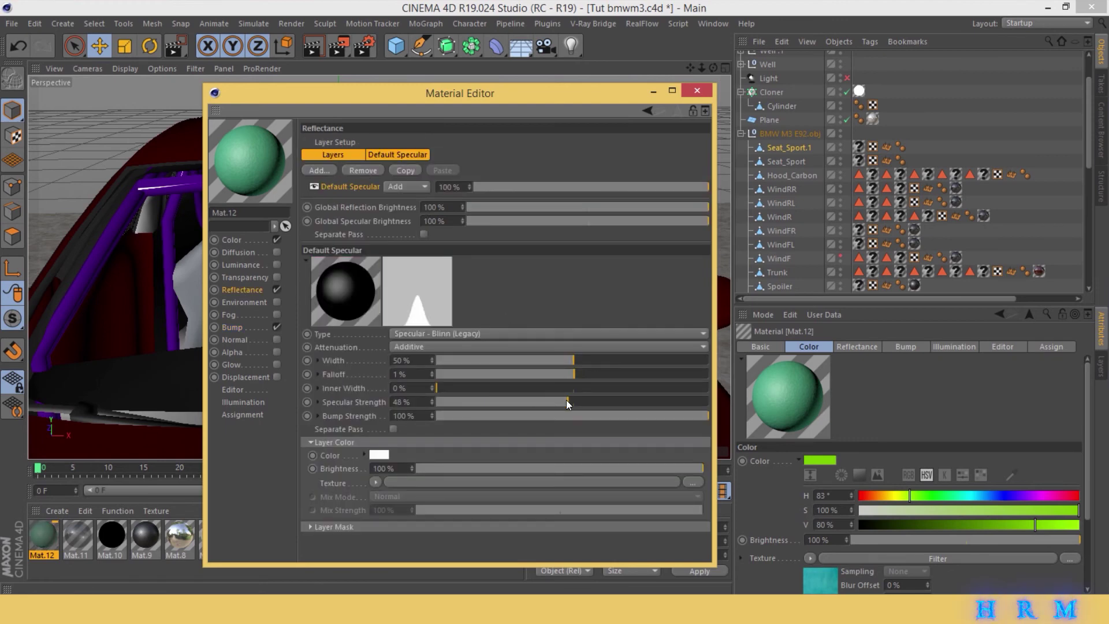
- Add a GGX reflection layer at 3% with 17% roughness and close the editor
{"action": "left_click", "coordinate": [324, 169]}
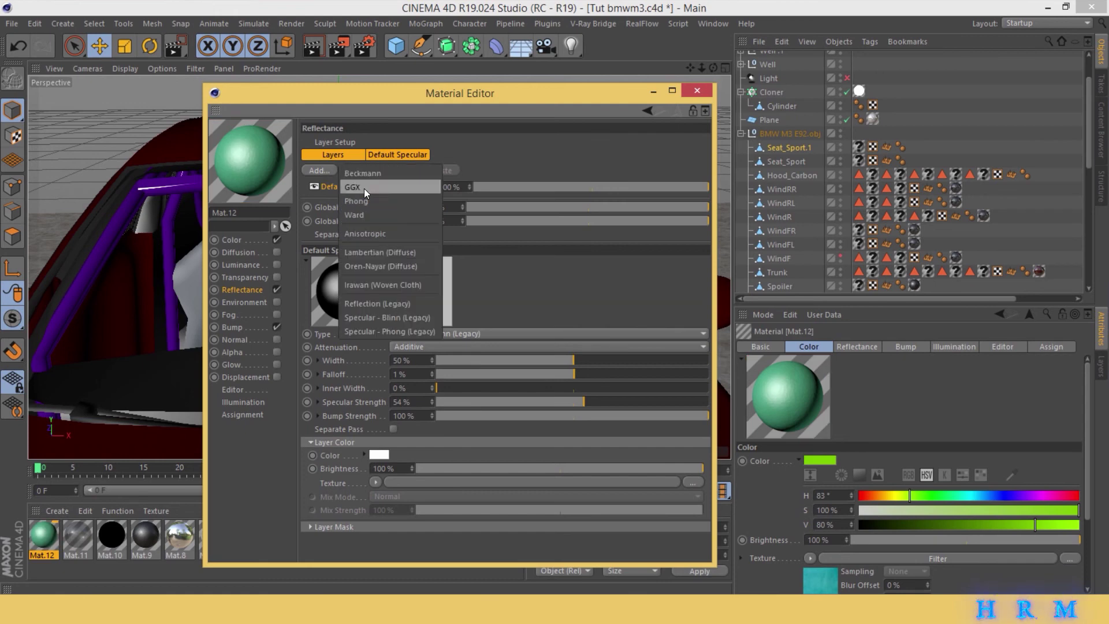
{"action": "left_click", "coordinate": [369, 189]}
{"action": "left_click", "coordinate": [483, 184]}
{"action": "left_click_drag", "start_coordinate": [482, 185], "coordinate": [481, 185]}
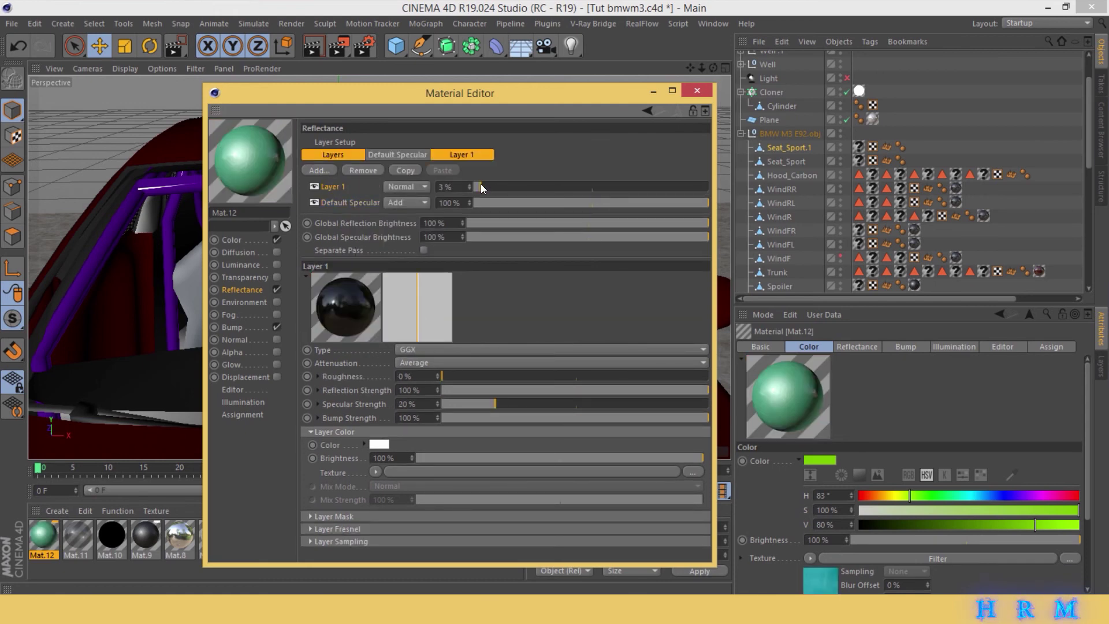
{"action": "left_click_drag", "start_coordinate": [467, 375], "coordinate": [486, 377]}
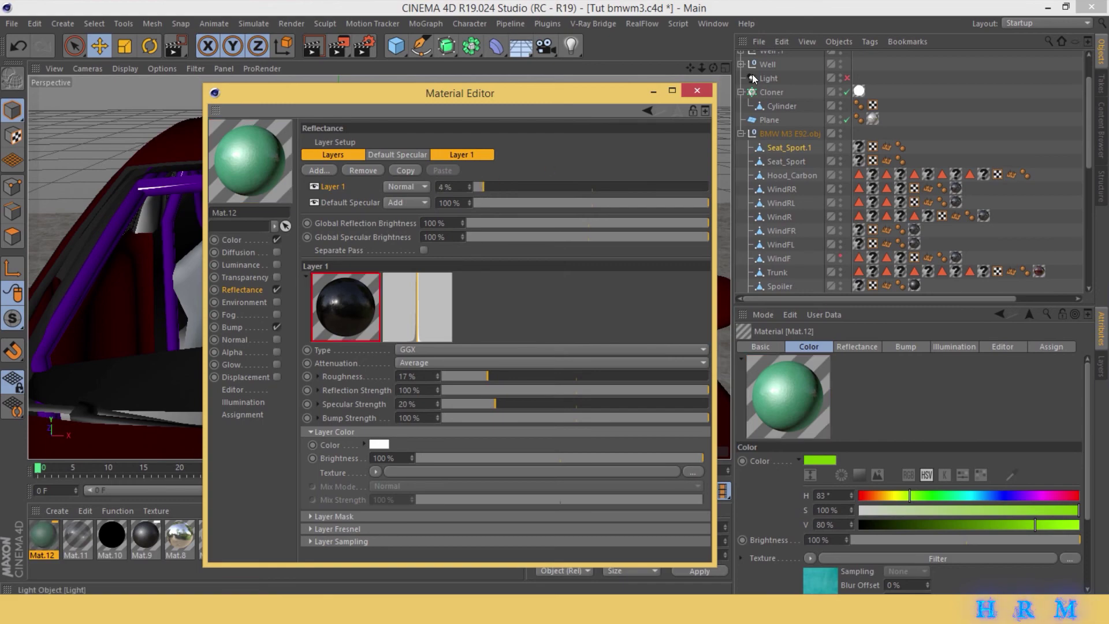
{"action": "left_click", "coordinate": [697, 90]}
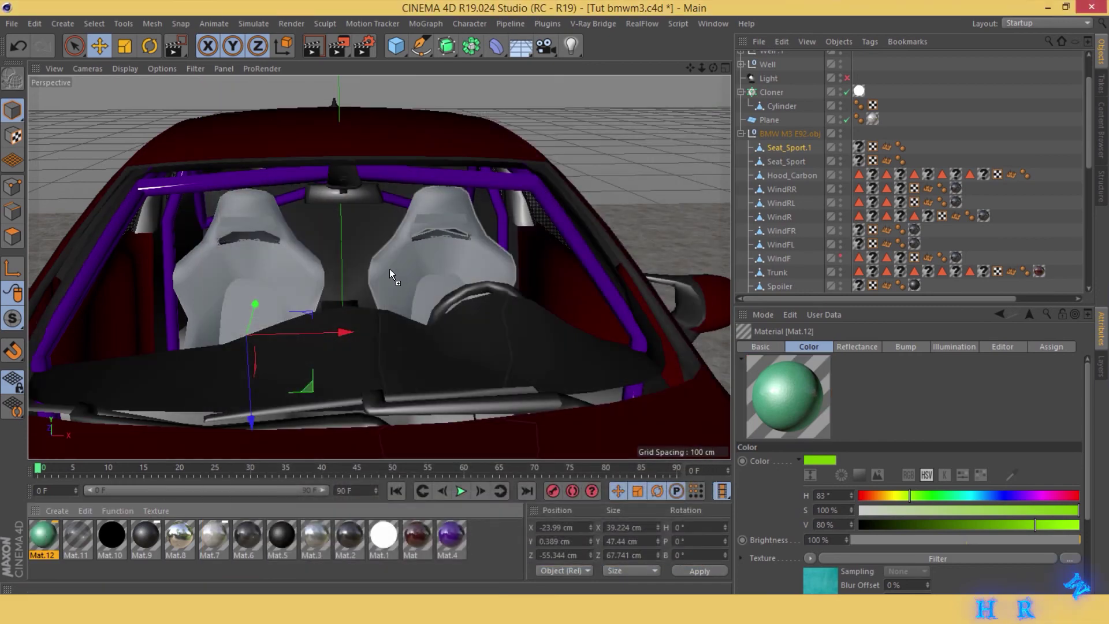
- Put Mat.12 on Seat_Sport and Seat_Sport.1, enable the Light, and start Interactive Render
{"action": "left_click_drag", "start_coordinate": [329, 314], "coordinate": [389, 271]}
{"action": "mouse_move", "coordinate": [102, 480]}
{"action": "left_mouse_down"}
{"action": "mouse_move", "coordinate": [248, 315]}
{"action": "mouse_move", "coordinate": [488, 447]}
{"action": "left_mouse_up"}
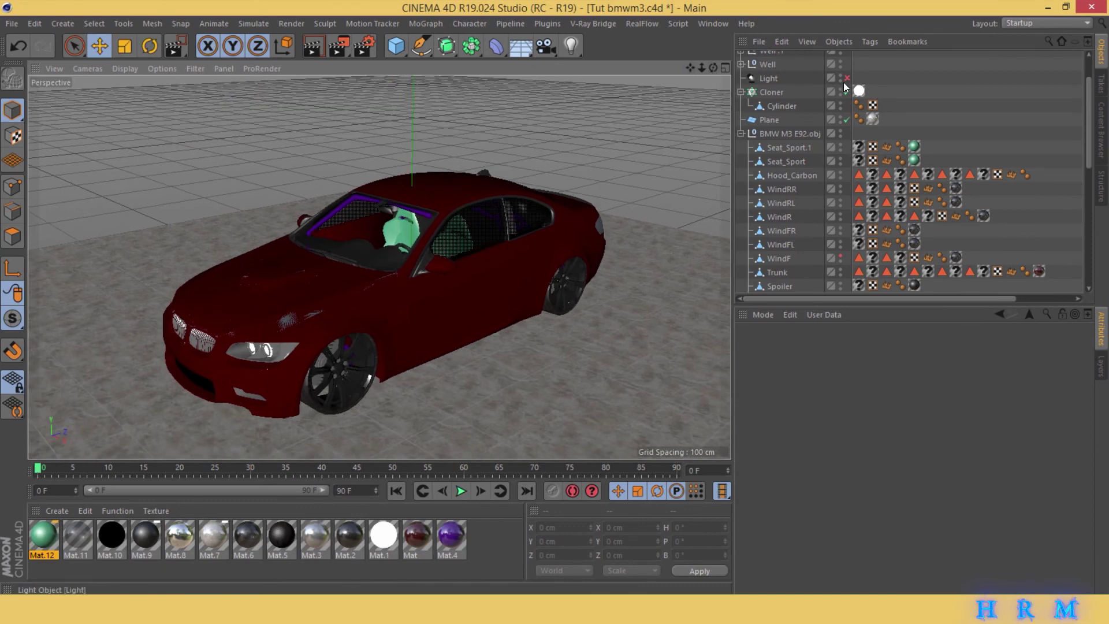
{"action": "left_click", "coordinate": [847, 78]}
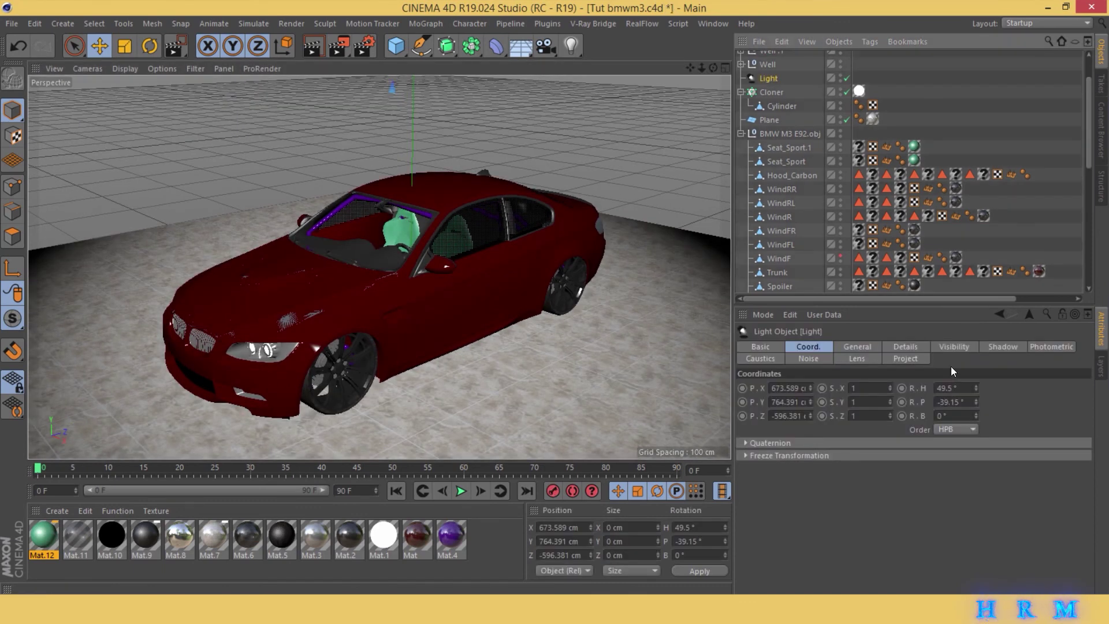
{"action": "left_click", "coordinate": [990, 344]}
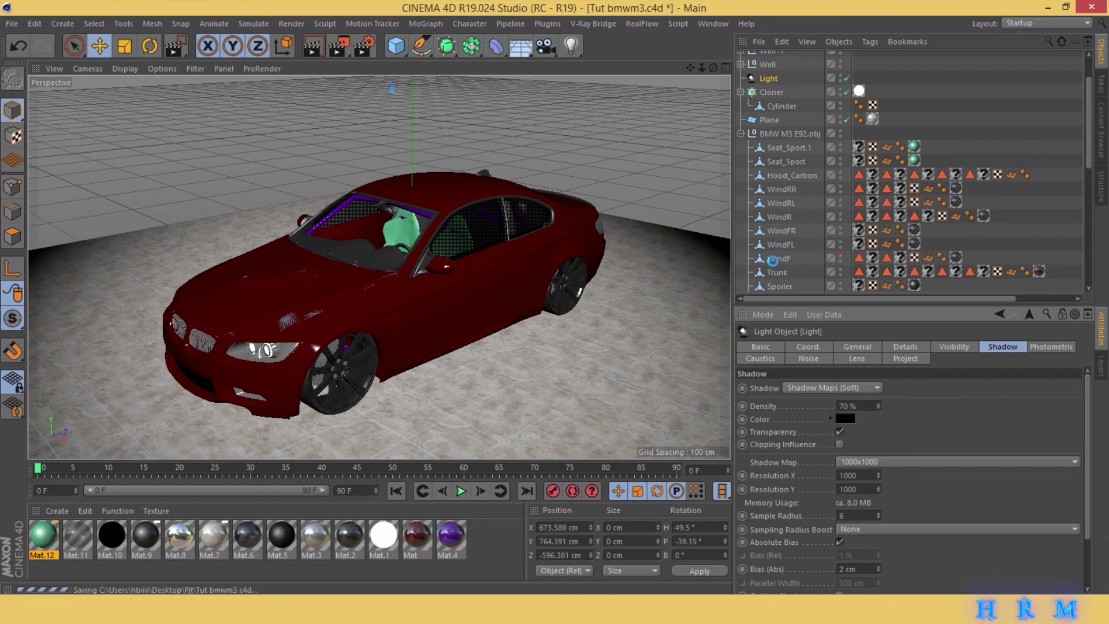
{"action": "left_click_drag", "start_coordinate": [690, 68], "coordinate": [375, 269]}
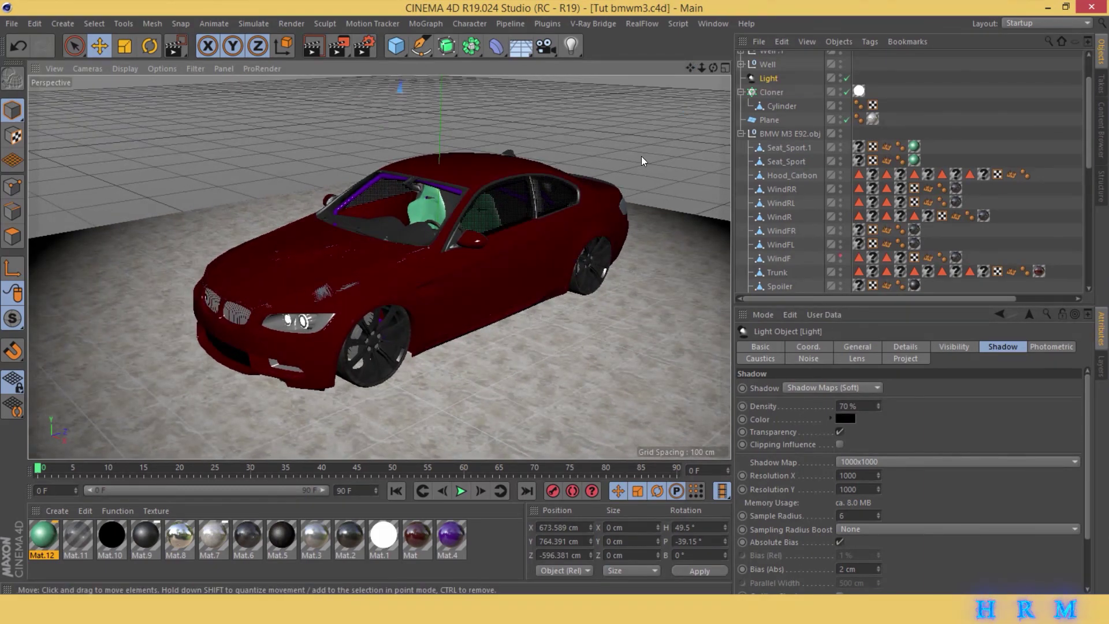
{"action": "key", "text": "ctrl+r"}
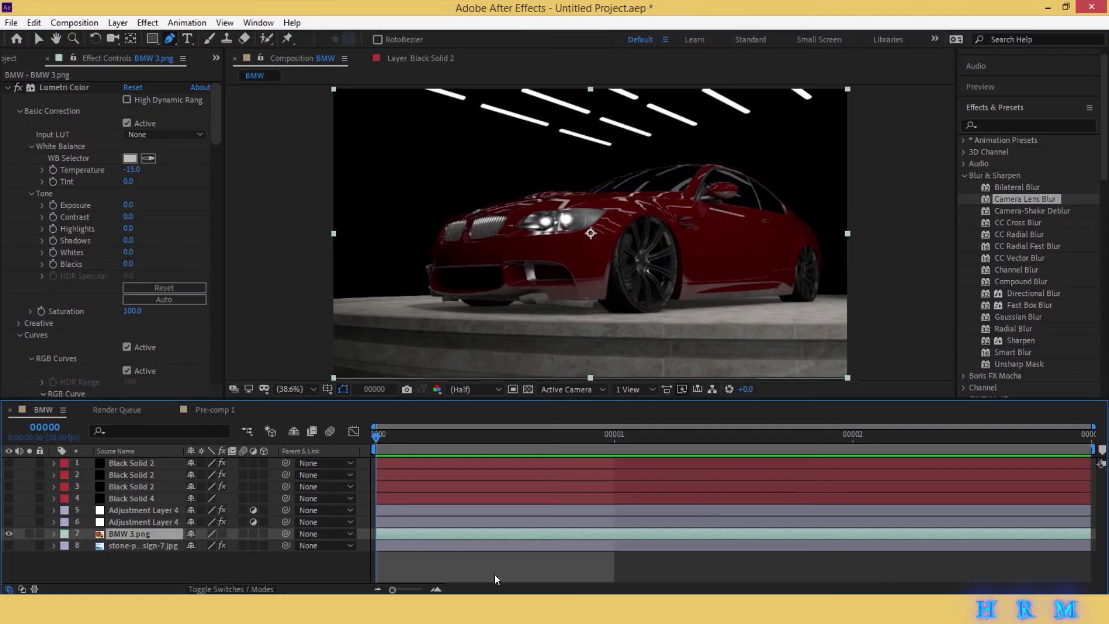
- Toggle BMW 3.png's effects, then show stone-pool-design-7.jpg with its blur and toning effects
{"action": "left_click", "coordinate": [222, 533]}
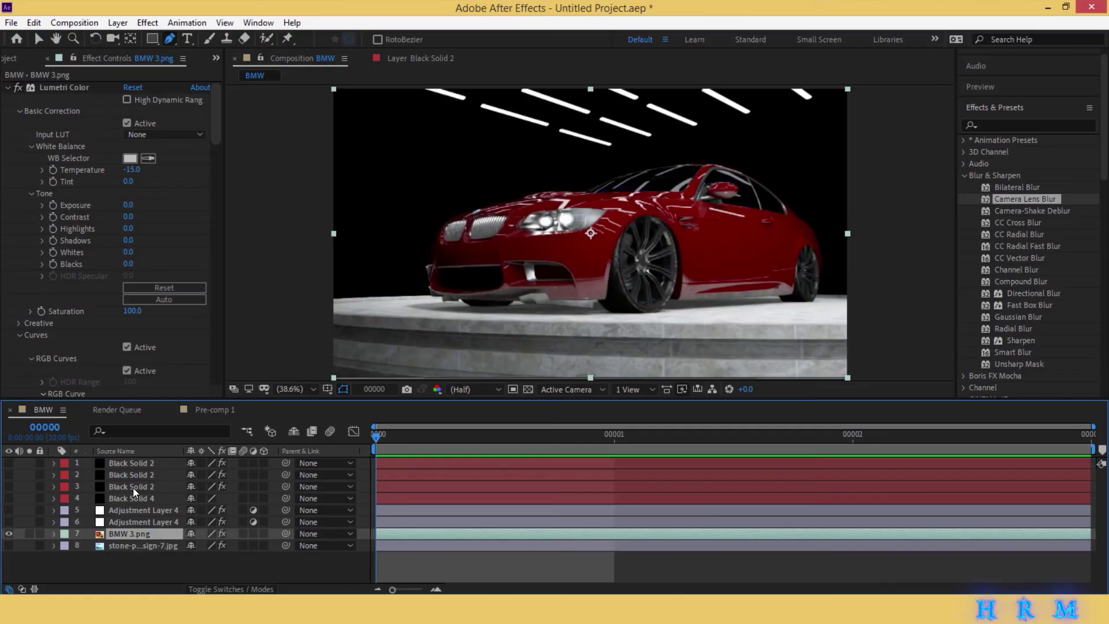
{"action": "scroll", "coordinate": [214, 136], "scroll_direction": "down", "scroll_amount": 2}
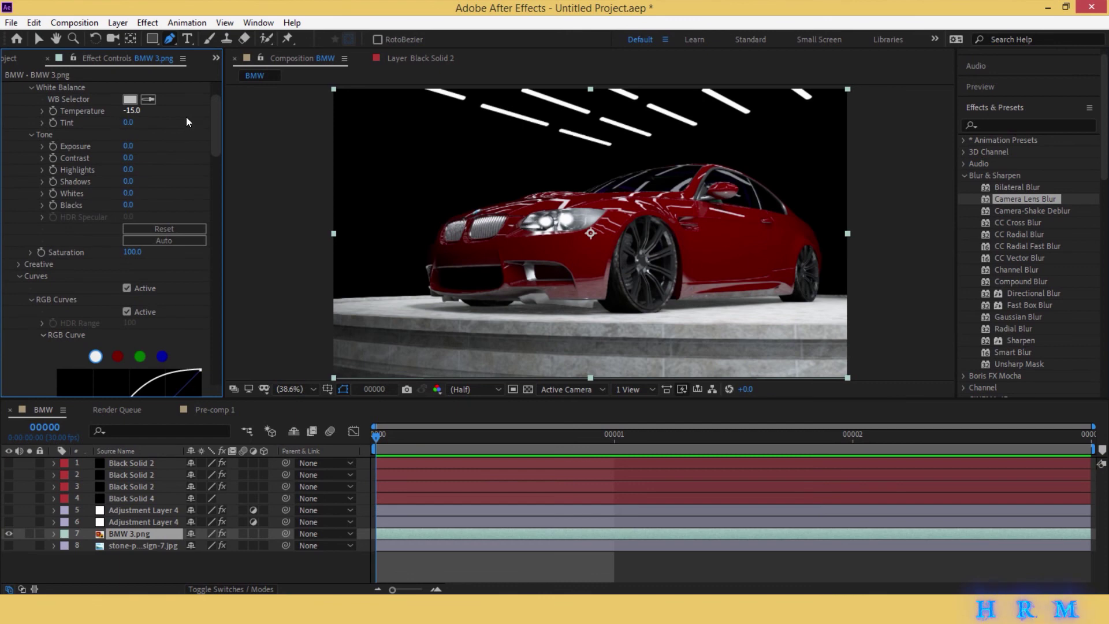
{"action": "left_click_drag", "start_coordinate": [213, 128], "coordinate": [222, 169]}
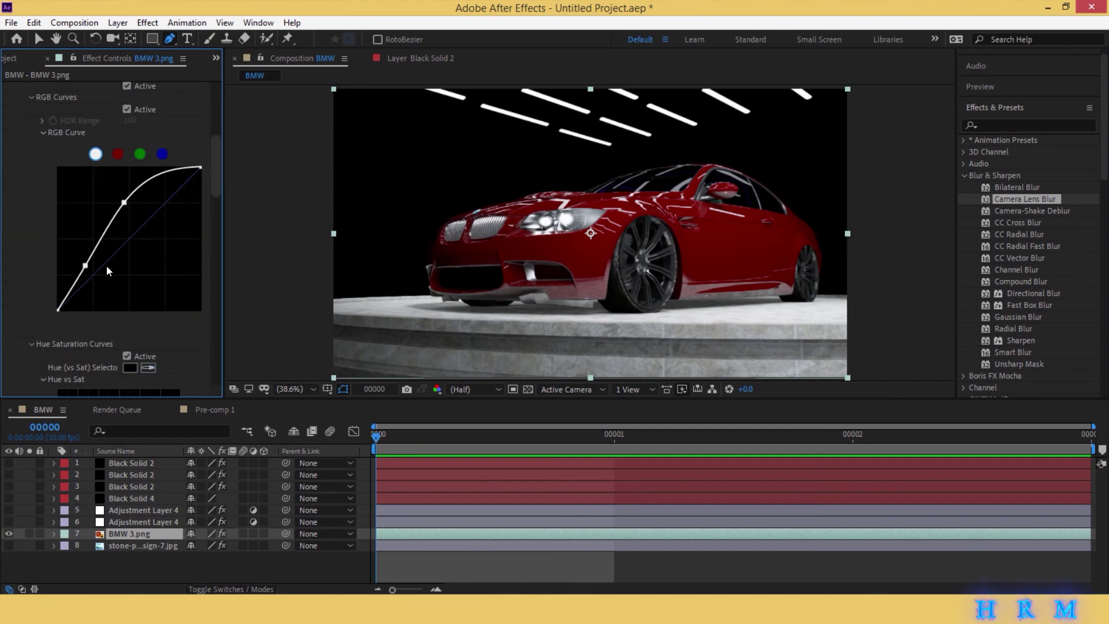
{"action": "left_click", "coordinate": [222, 532]}
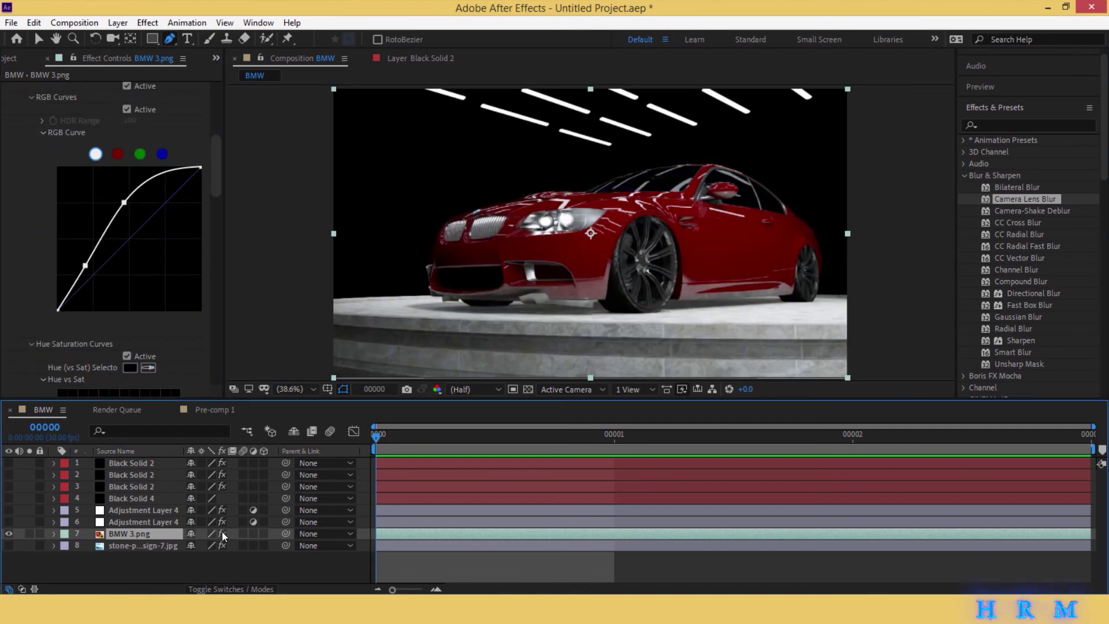
{"action": "left_click", "coordinate": [89, 546]}
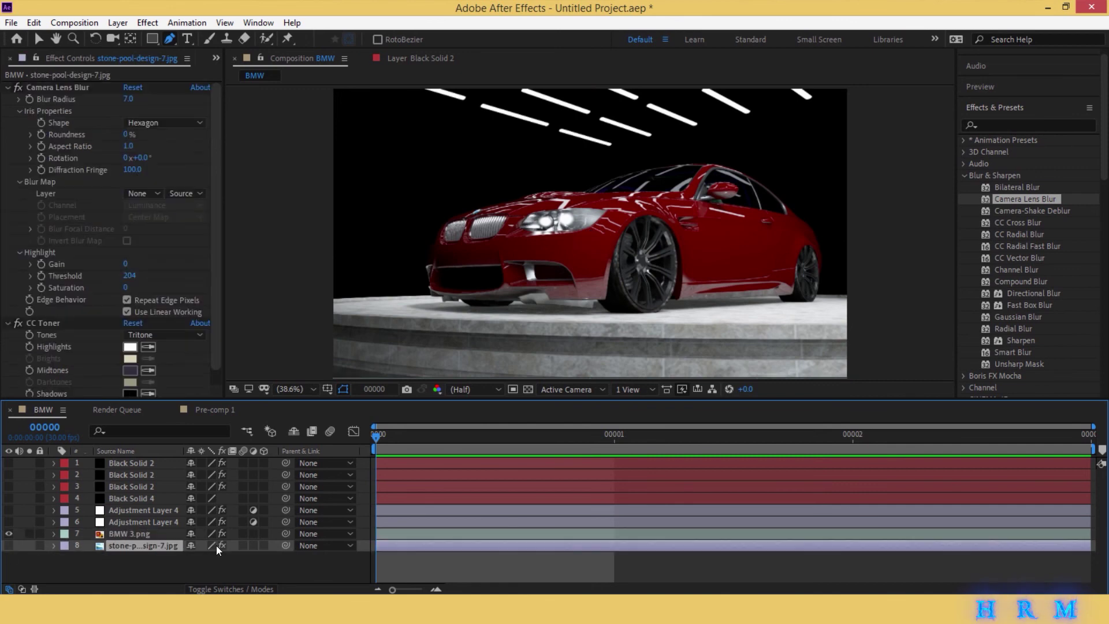
{"action": "left_click", "coordinate": [9, 545]}
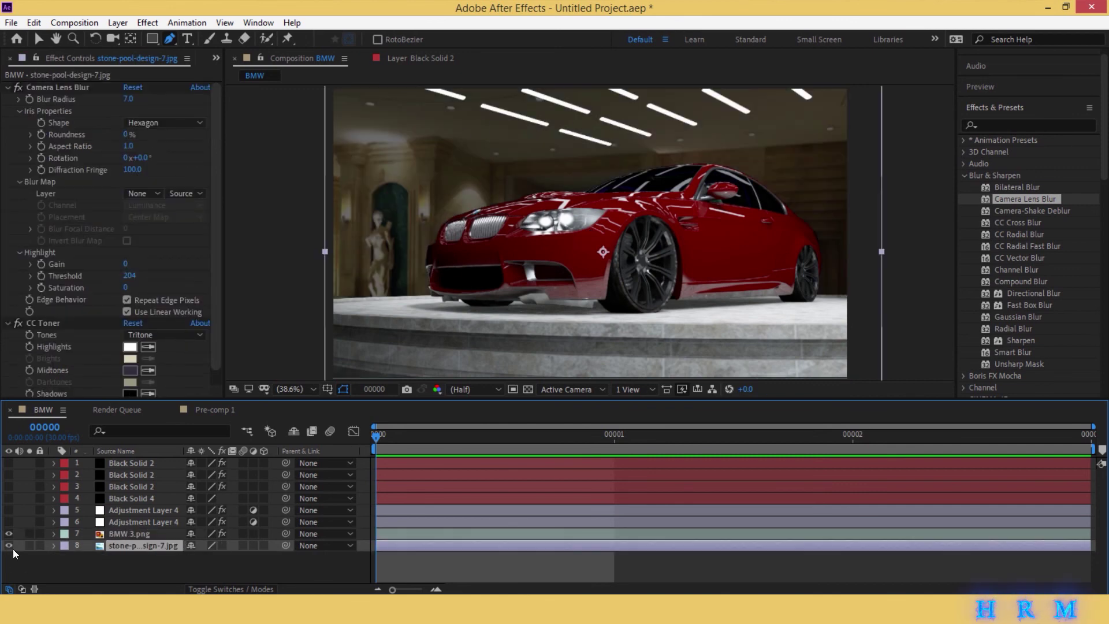
{"action": "left_click", "coordinate": [221, 545]}
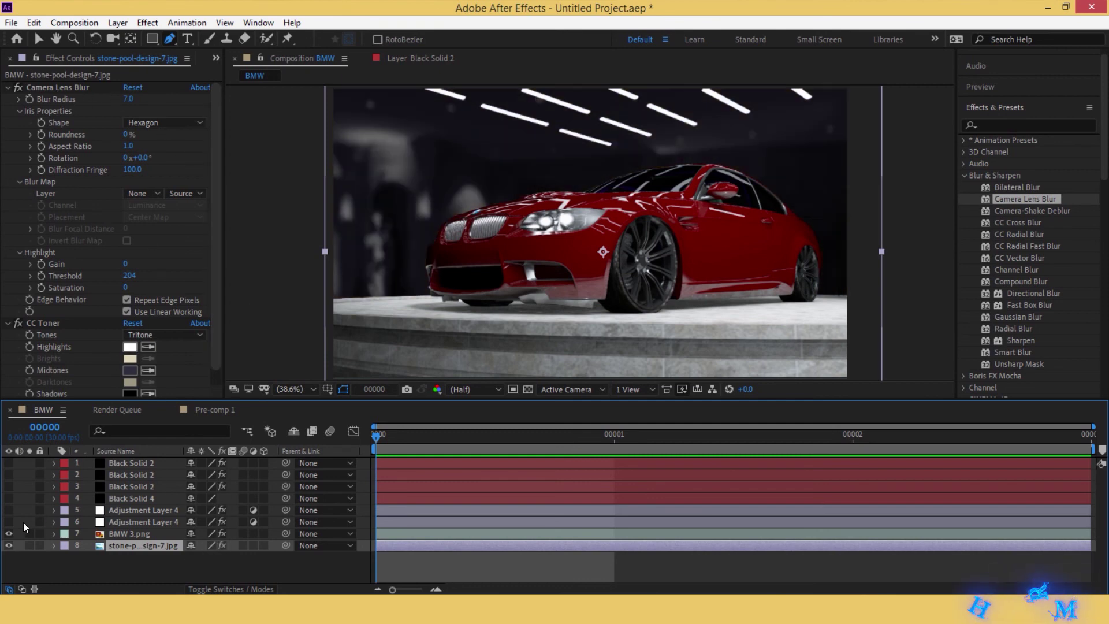
- Check the blur settings and turn on both Adjustment Layer 4 lens-blur layers
{"action": "left_click", "coordinate": [107, 521]}
{"action": "left_click", "coordinate": [108, 510]}
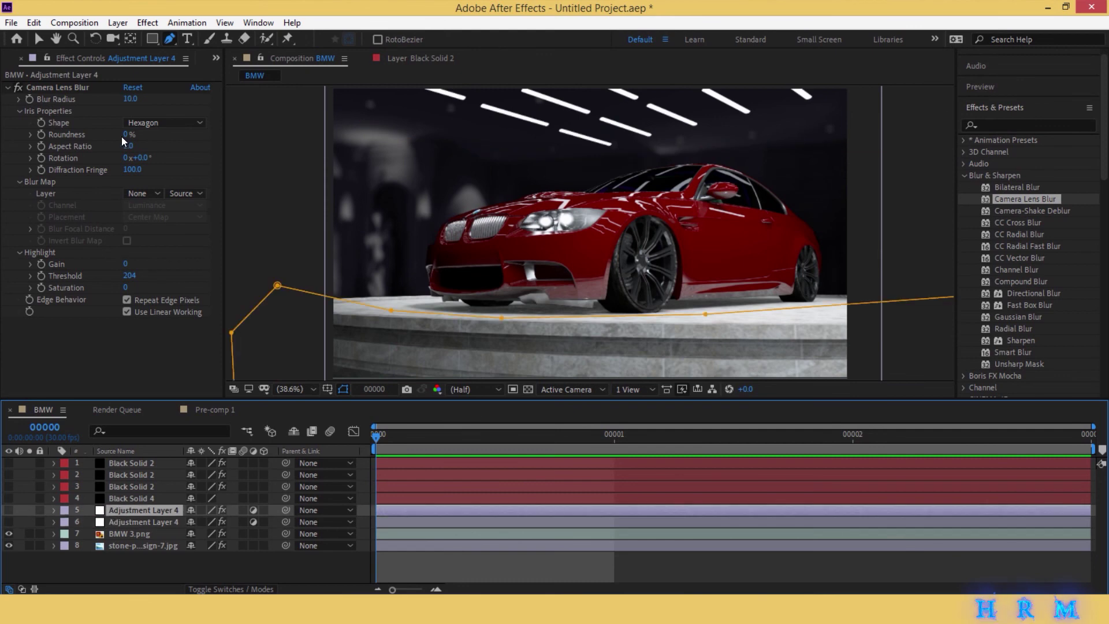
{"action": "left_click", "coordinate": [157, 523]}
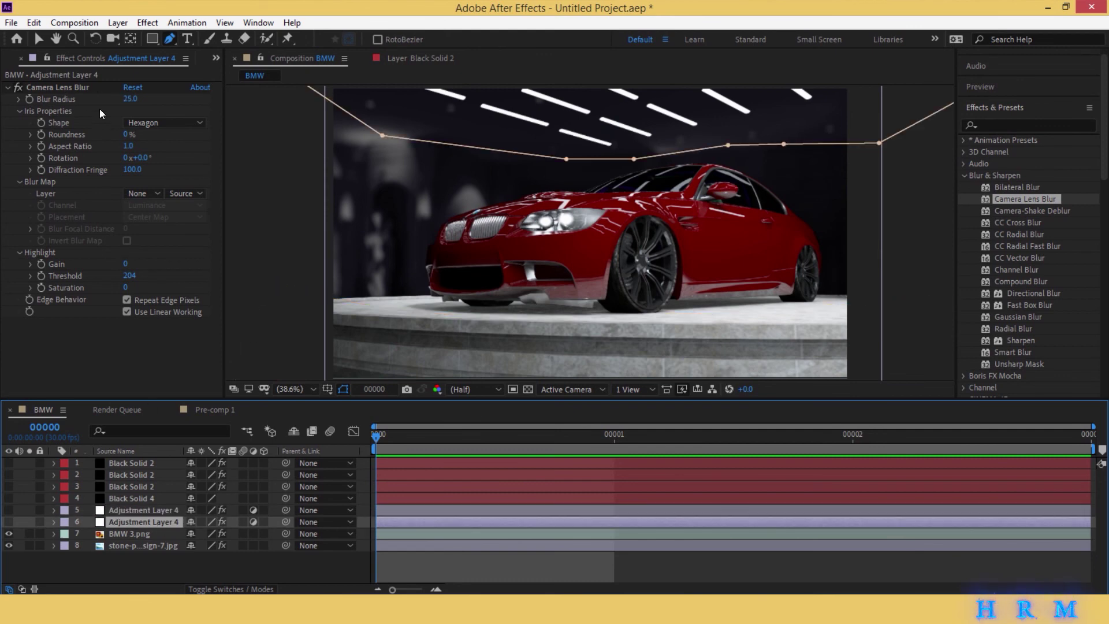
{"action": "left_click", "coordinate": [9, 522]}
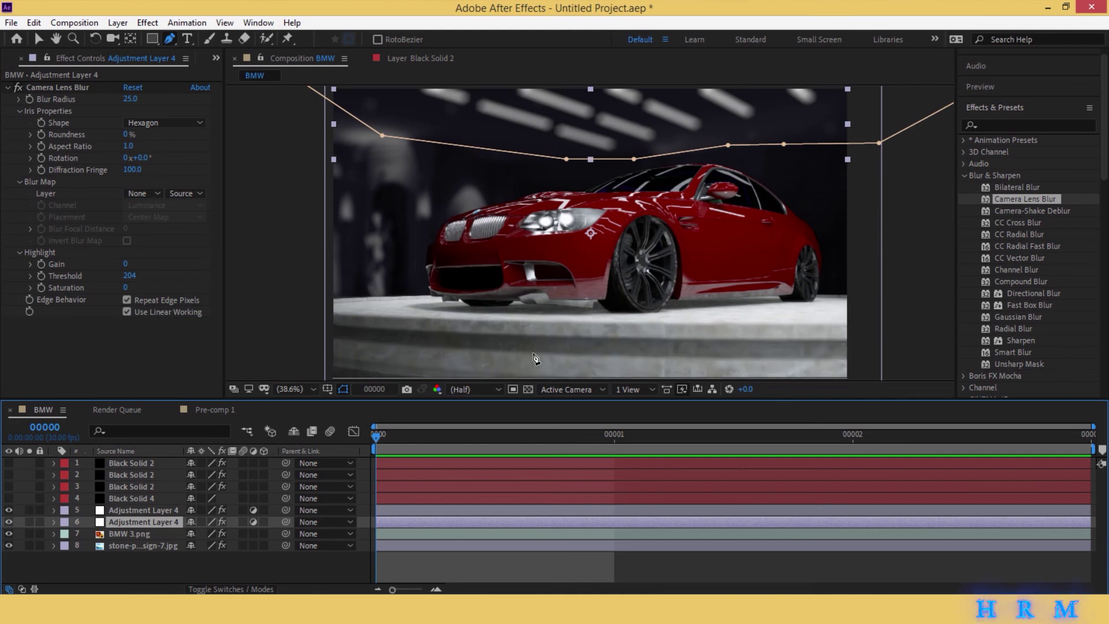
- Make Black Solid layers 1–4 visible
{"action": "left_click", "coordinate": [105, 497]}
{"action": "left_click", "coordinate": [8, 497]}
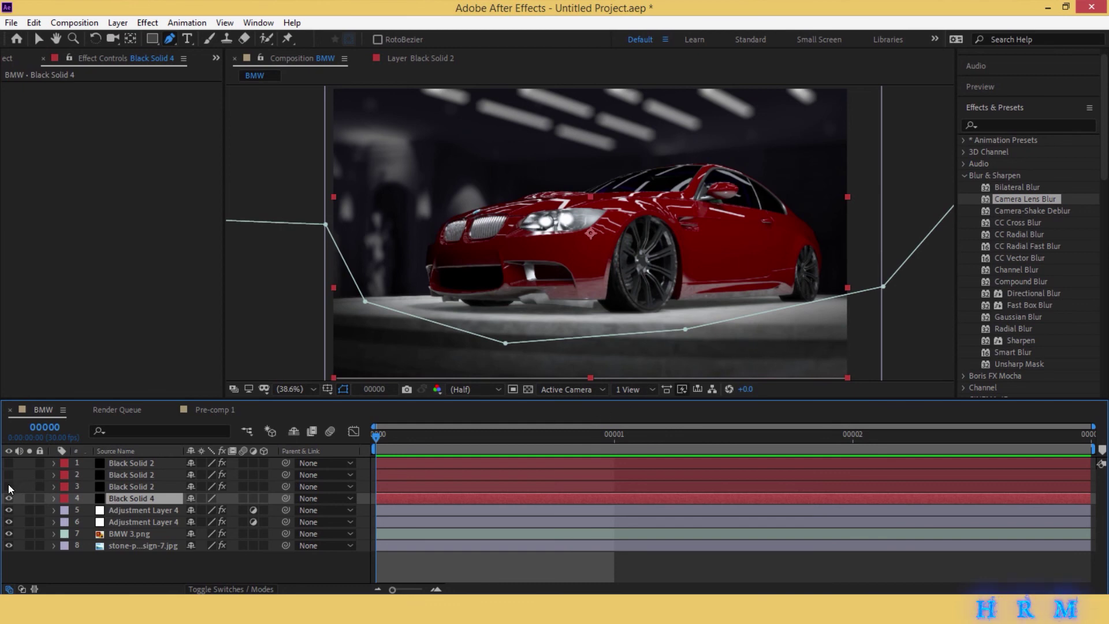
{"action": "left_click_drag", "start_coordinate": [8, 485], "coordinate": [9, 462]}
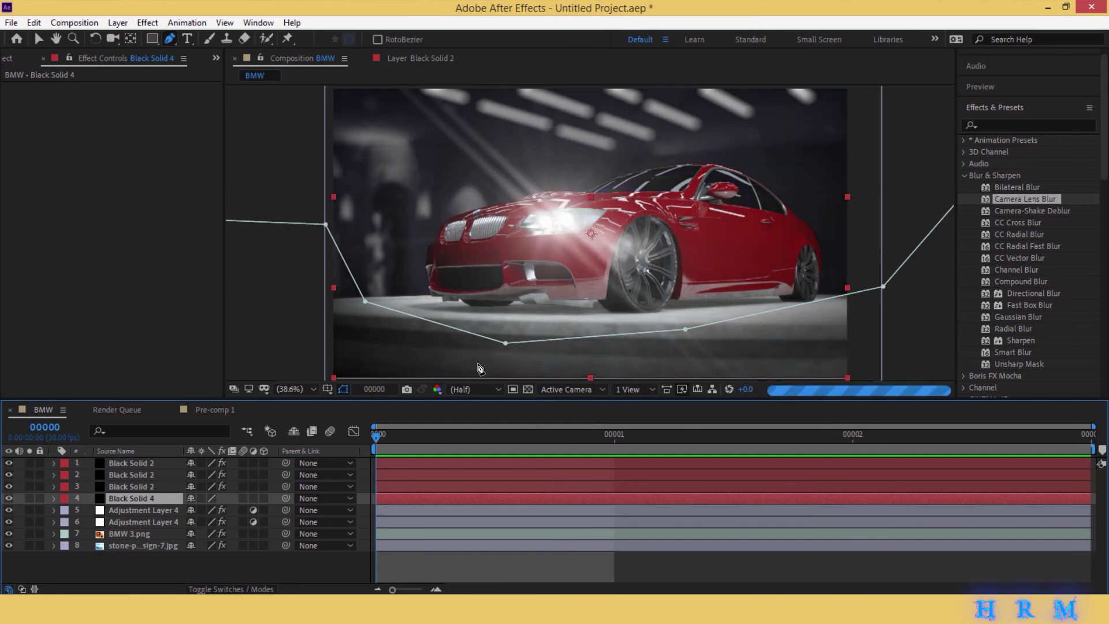
- Open Black Solid 2's Optical Flares options and cancel without changes
{"action": "left_click", "coordinate": [421, 467]}
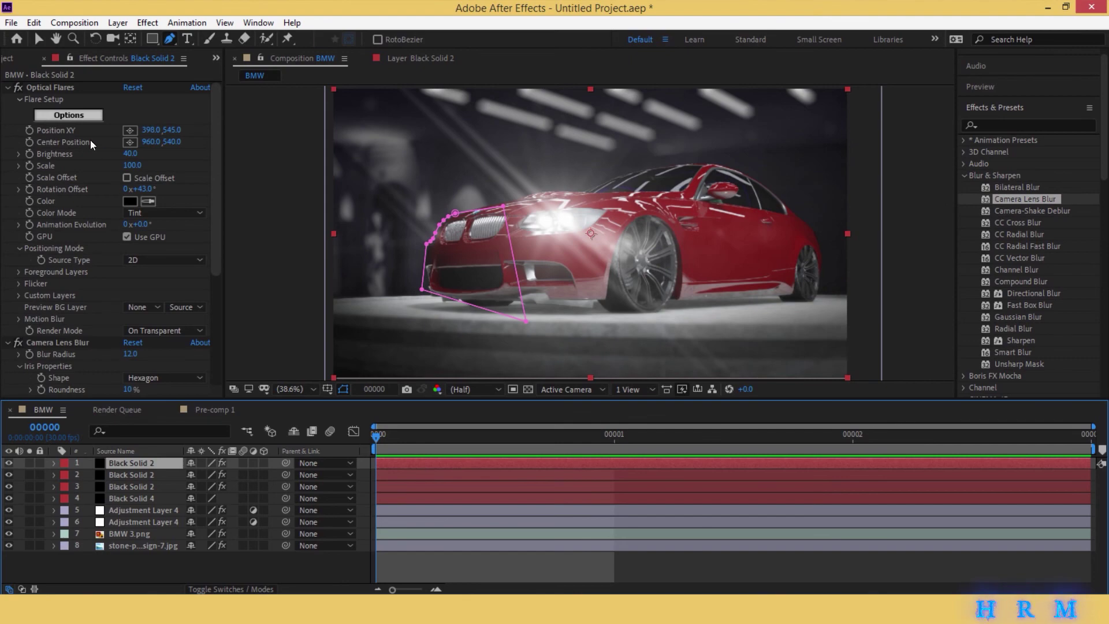
{"action": "left_click", "coordinate": [77, 114]}
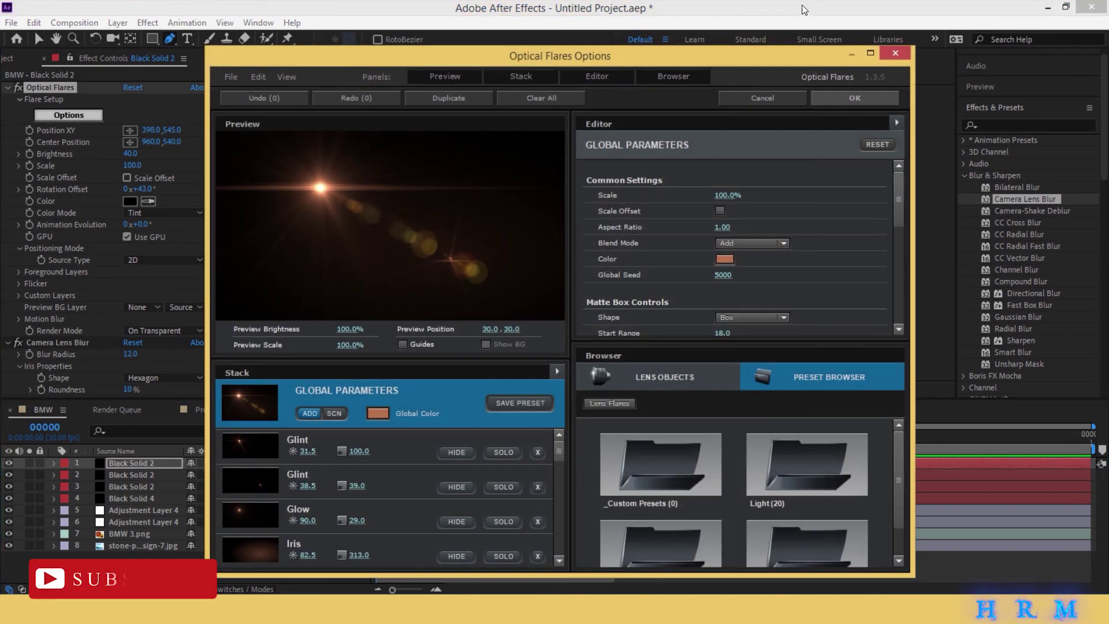
{"action": "left_click", "coordinate": [893, 55]}
{"action": "left_click", "coordinate": [535, 338]}
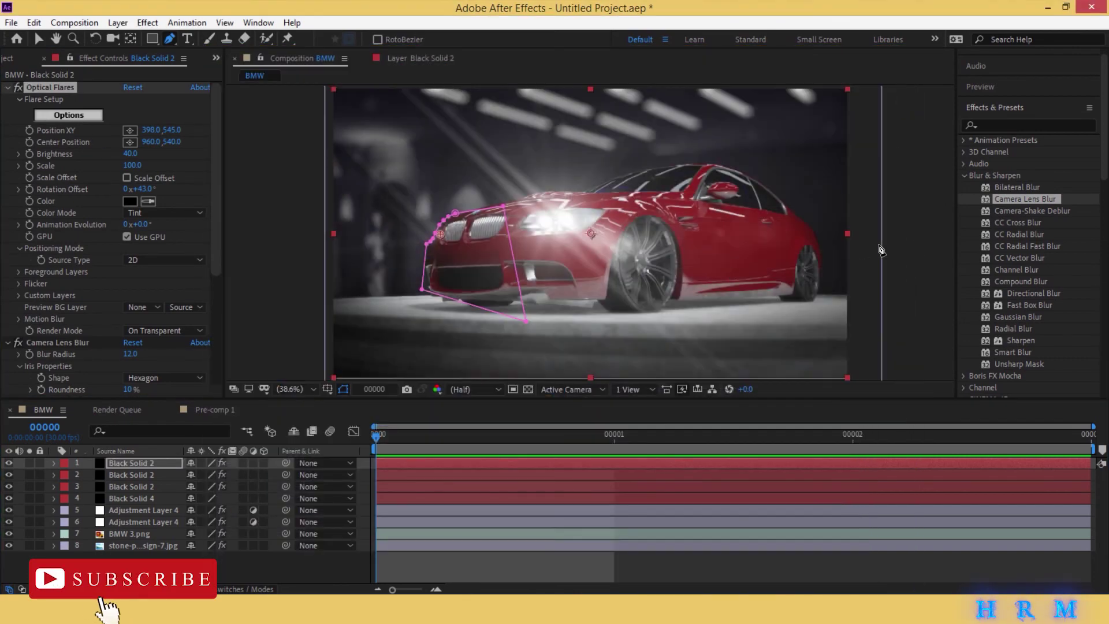